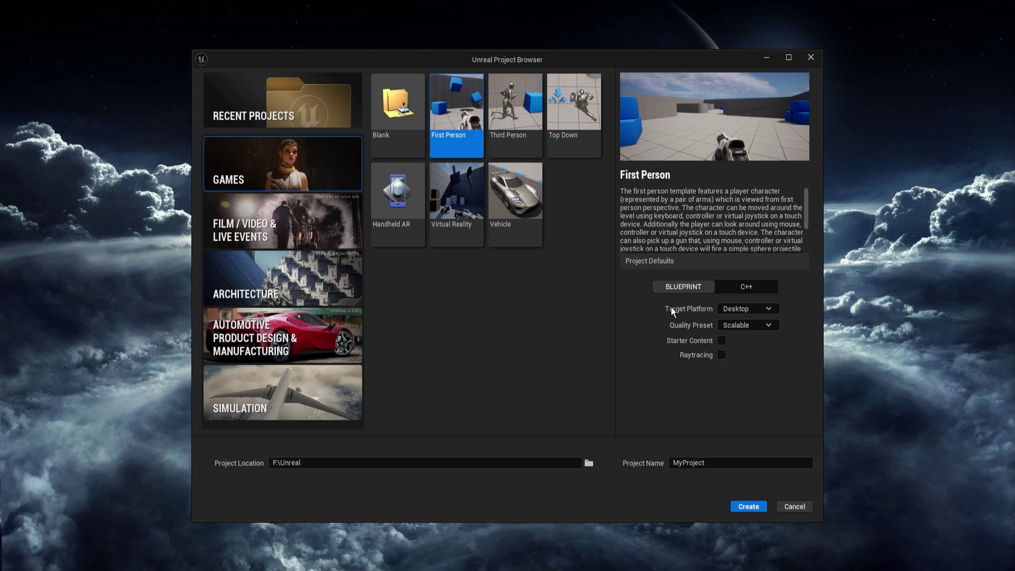
Create a First Person Blueprint project named MyProject in F:\Unreal with the Scalable quality preset.
click(739, 327)
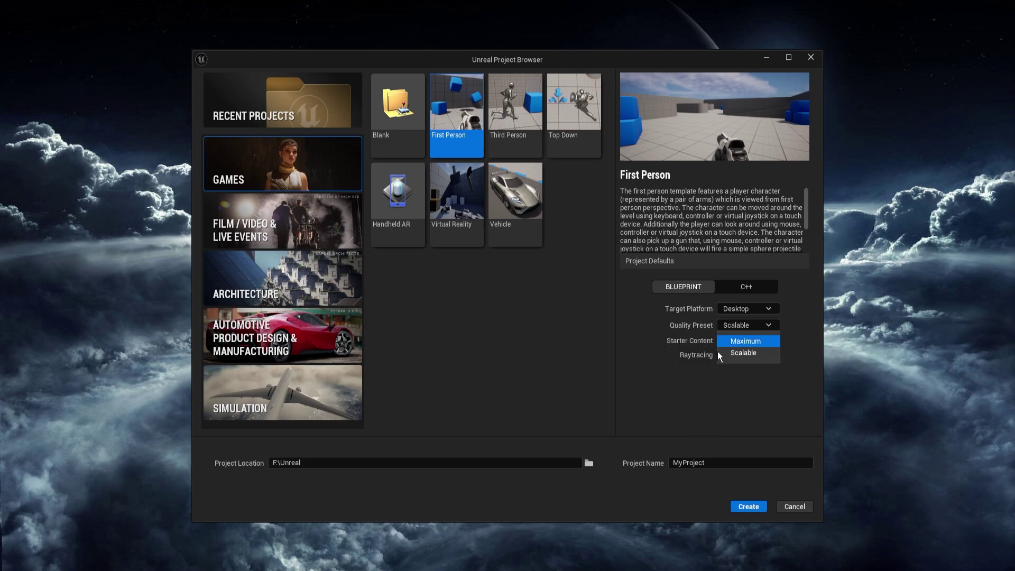
click(754, 353)
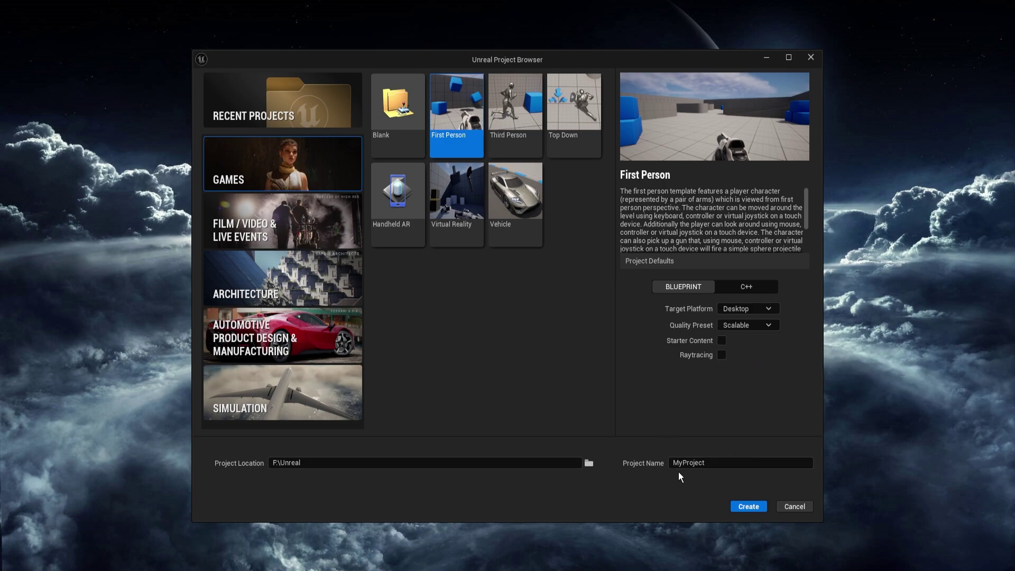
click(749, 507)
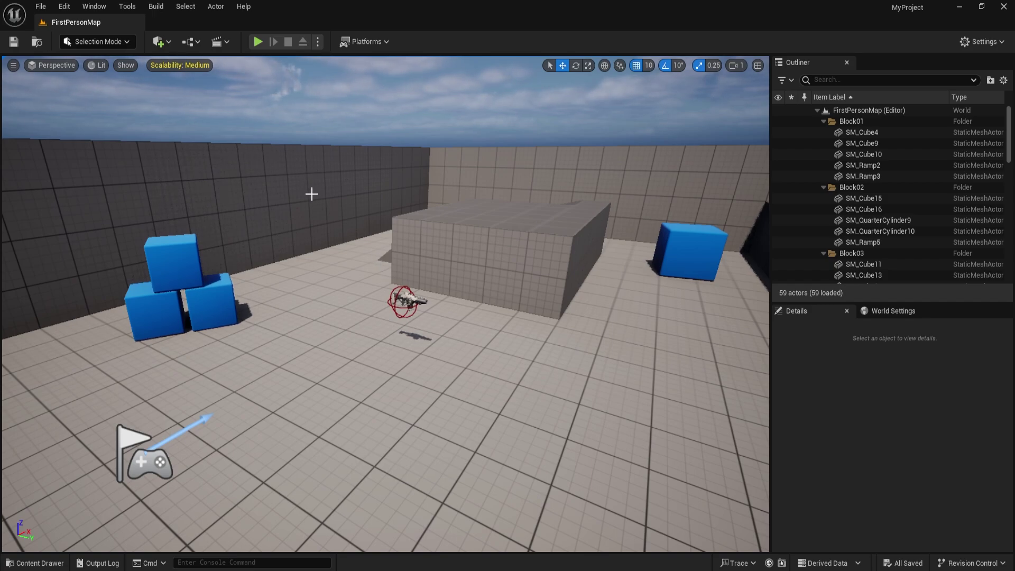
Add a trace channel named Laser with the Block default response in the project's Collision settings, and close the settings.
click(64, 7)
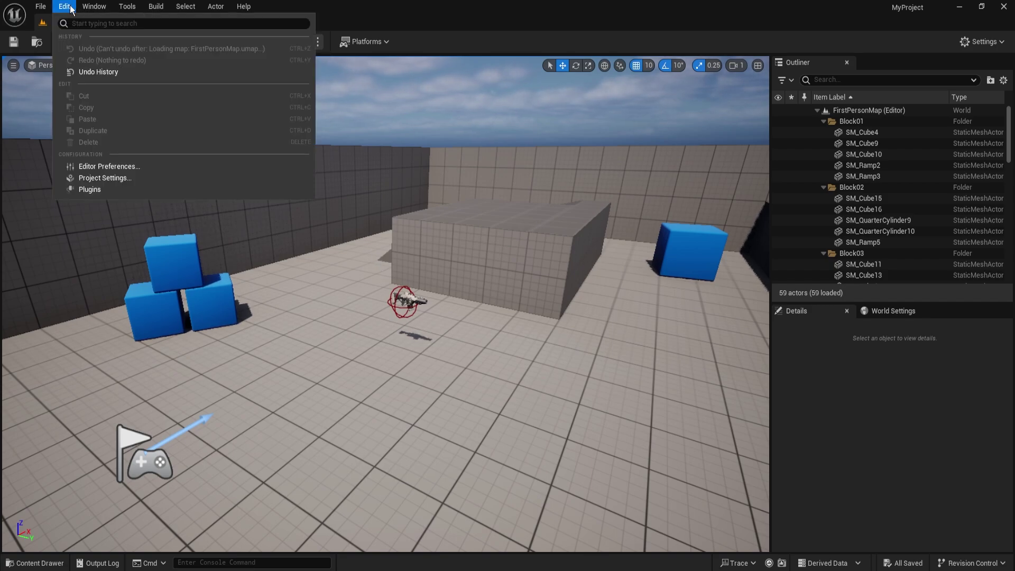
click(64, 7)
click(64, 6)
click(100, 178)
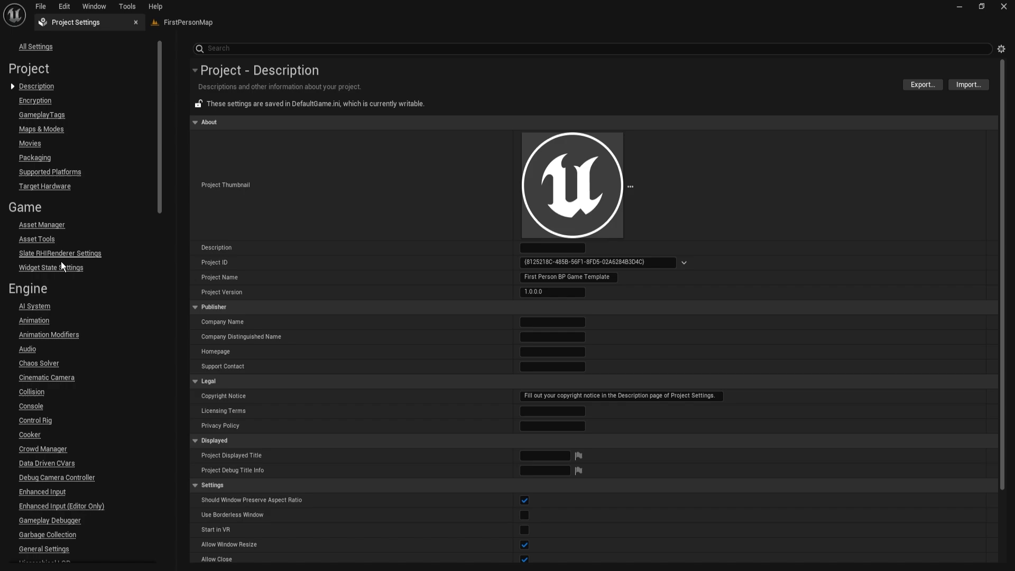
scroll(56, 291, down, 4)
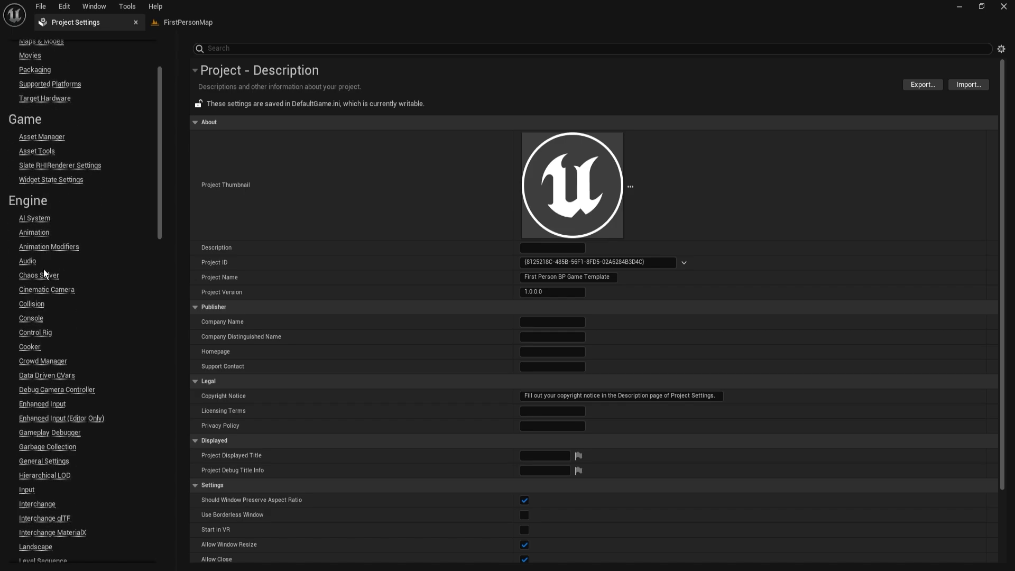
scroll(53, 458, down, 1)
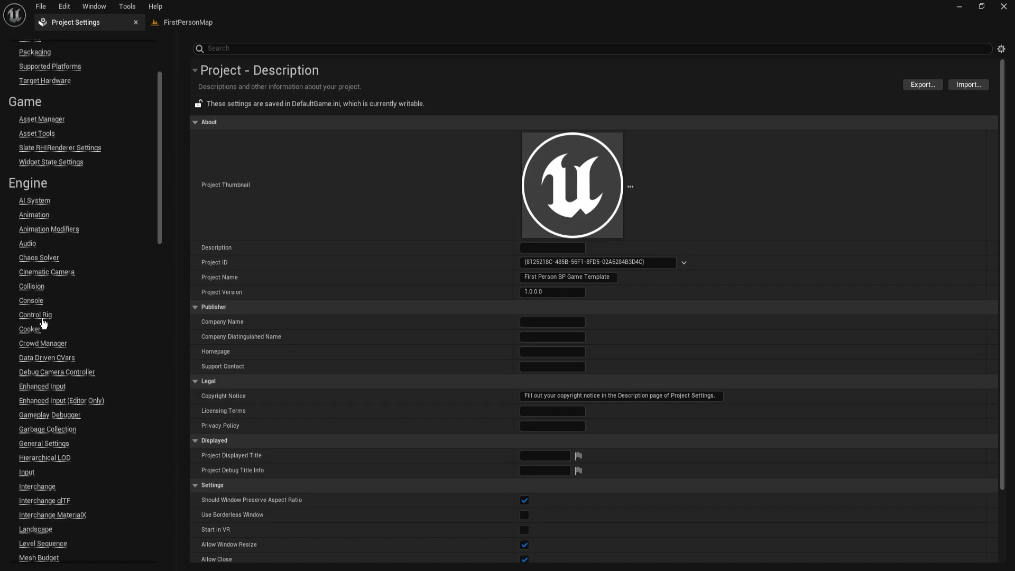
click(33, 286)
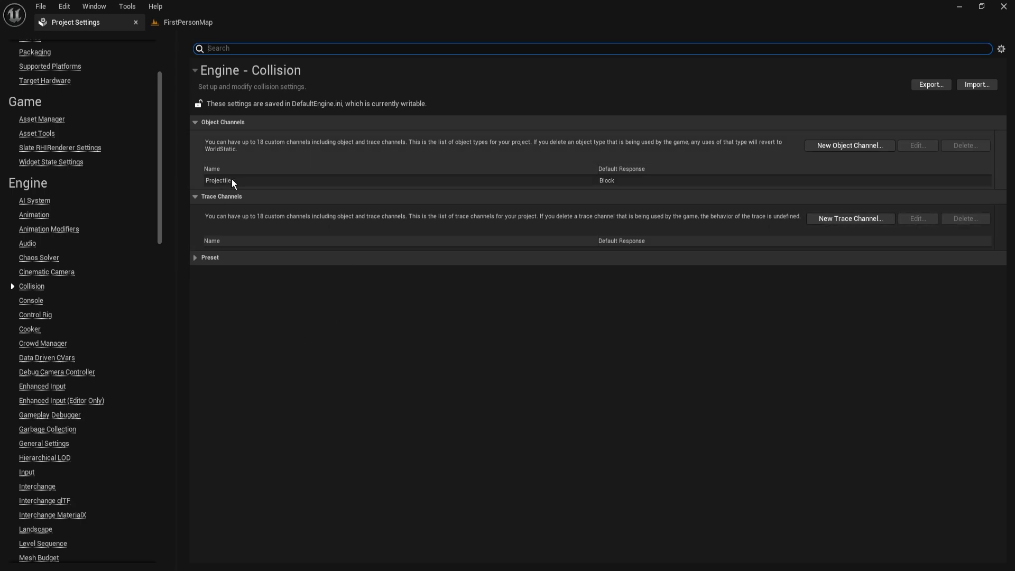
click(833, 220)
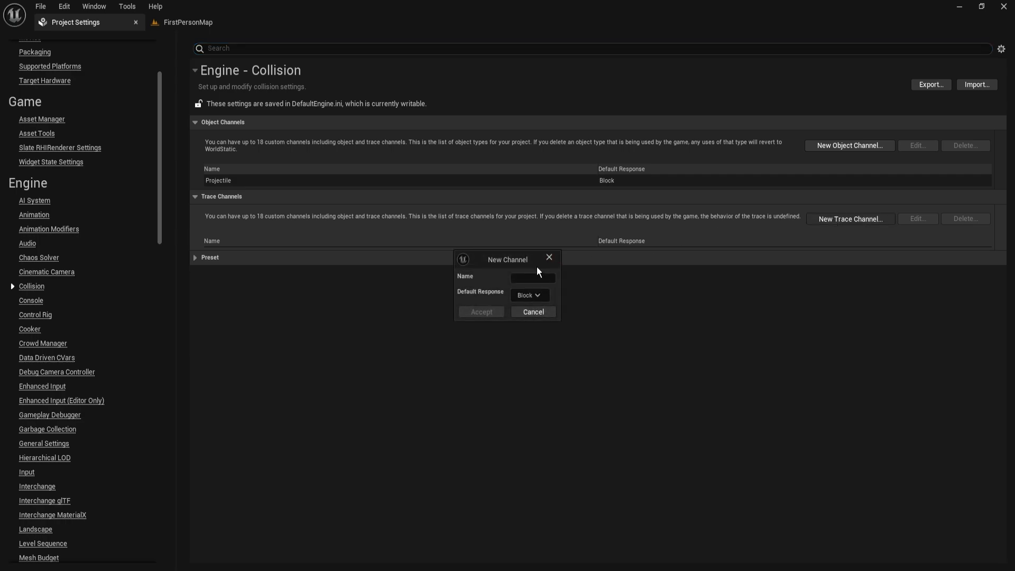
text(Laser)
click(499, 310)
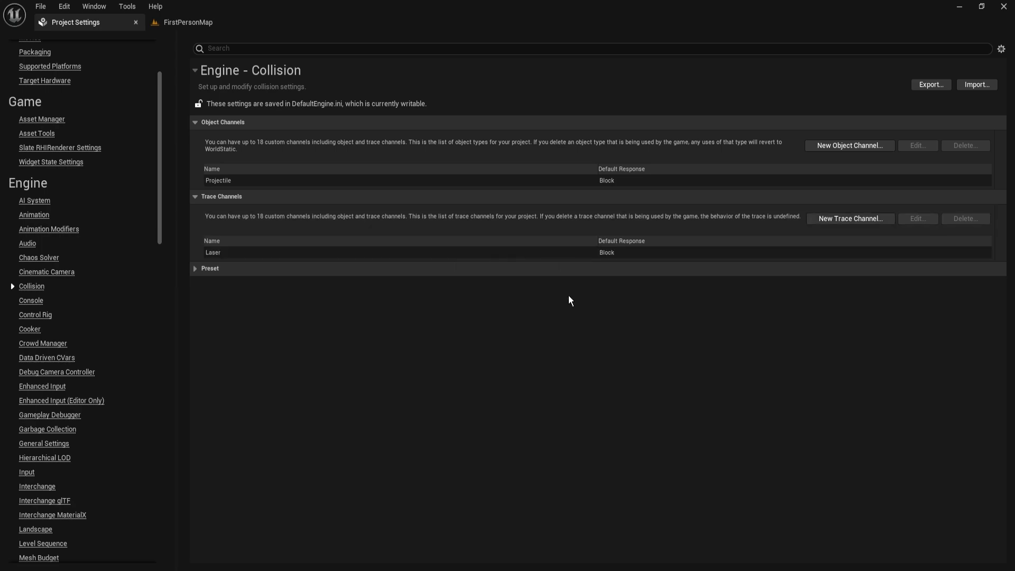
click(136, 22)
Create a folder named Lasers in the project's Content folder.
right_drag(425, 239, 423, 250)
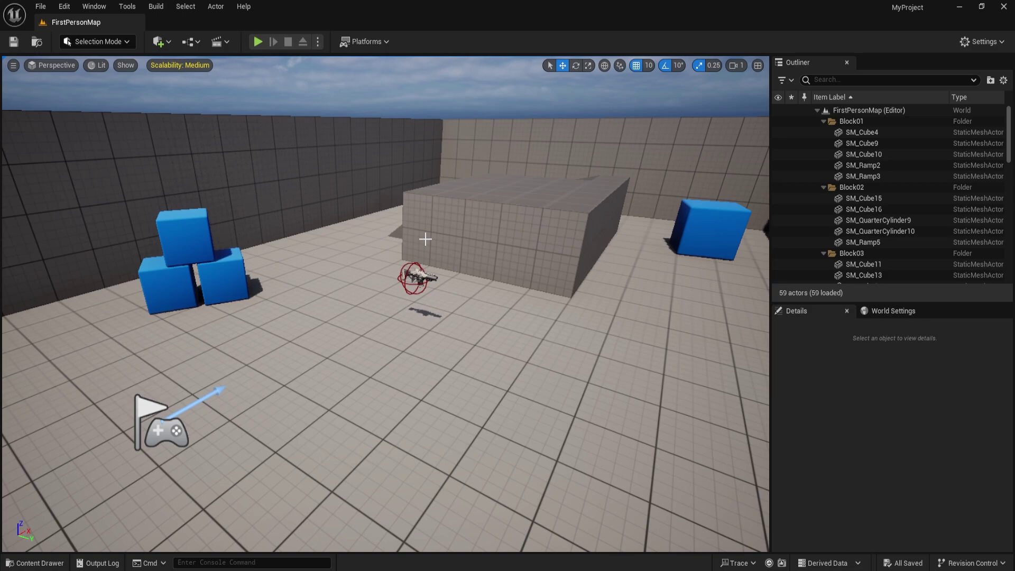
right_drag(426, 239, 431, 242)
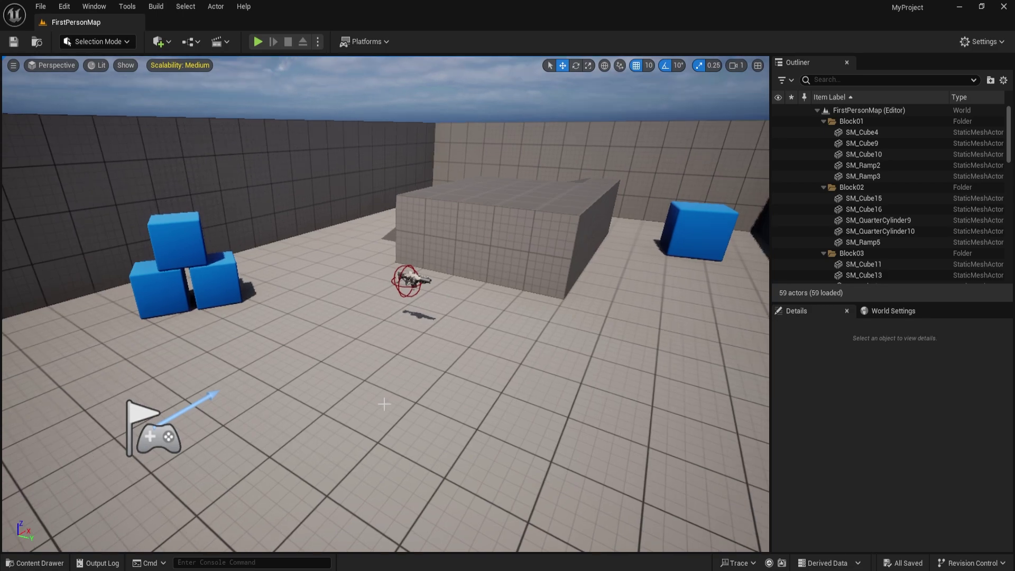
key(ctrl+space)
right_click(393, 419)
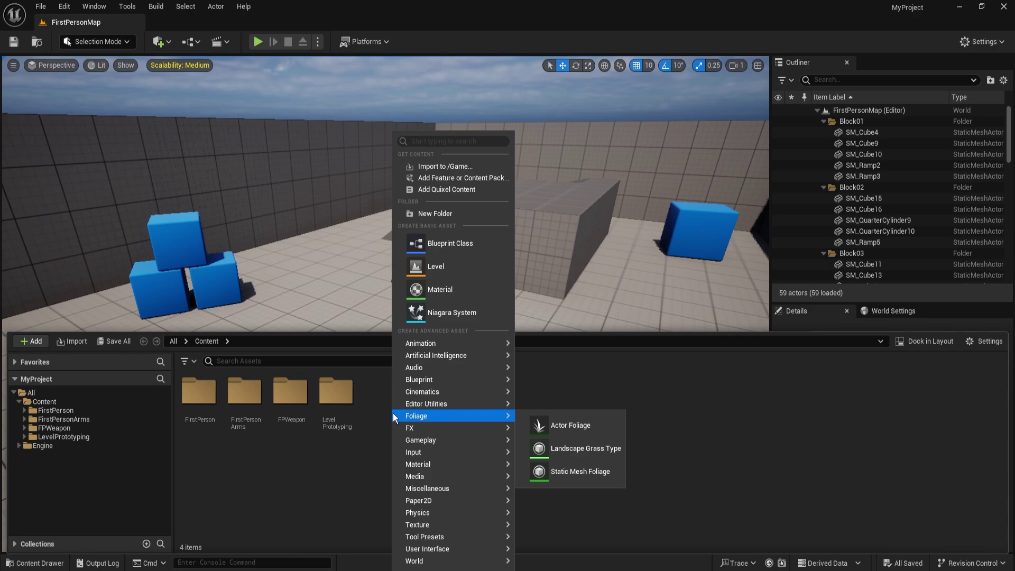
click(437, 212)
text(Lasers)
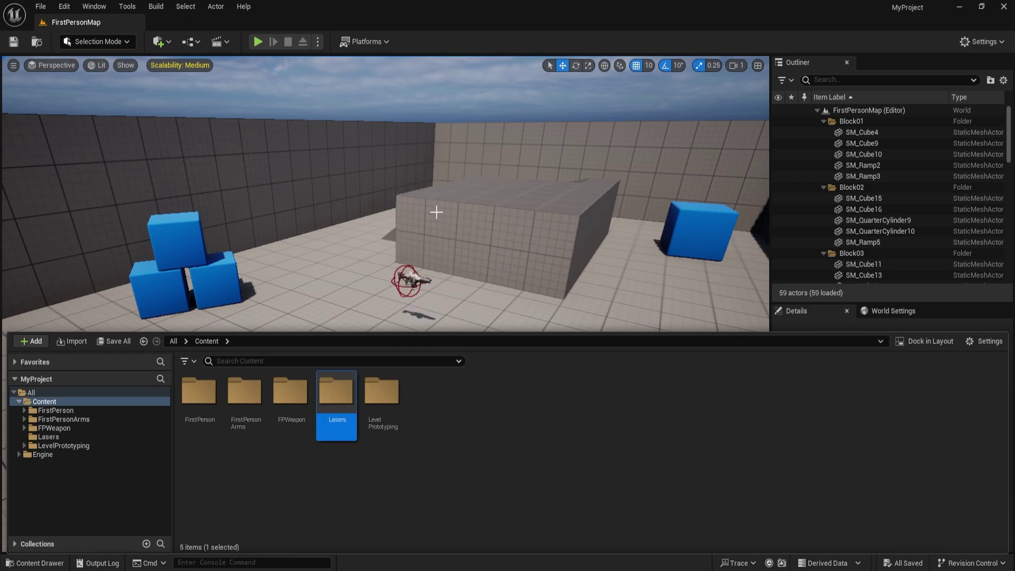
key(Return)
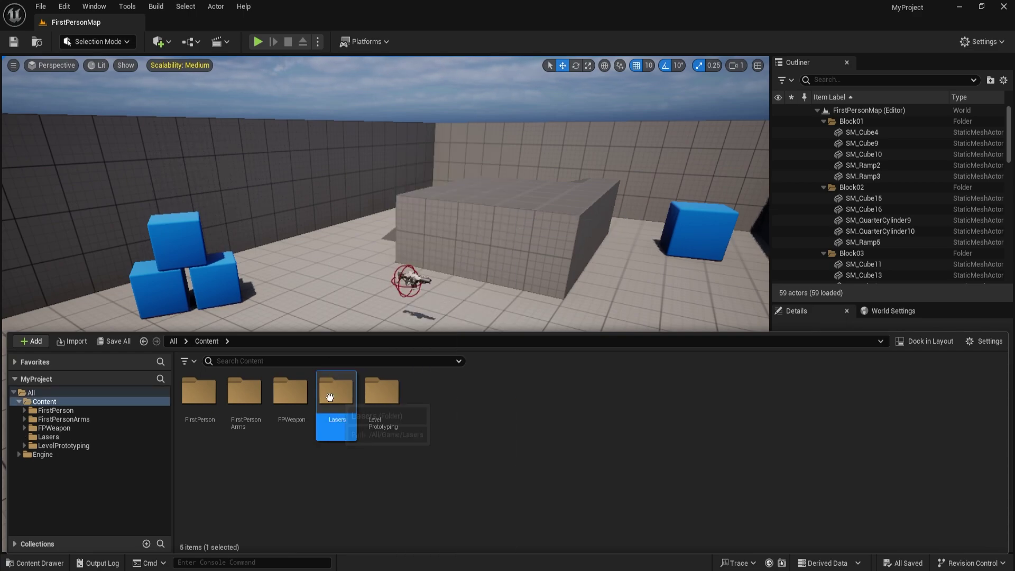
Create a subfolder named Assets inside the Lasers folder.
double_click(336, 402)
right_click(246, 403)
click(286, 213)
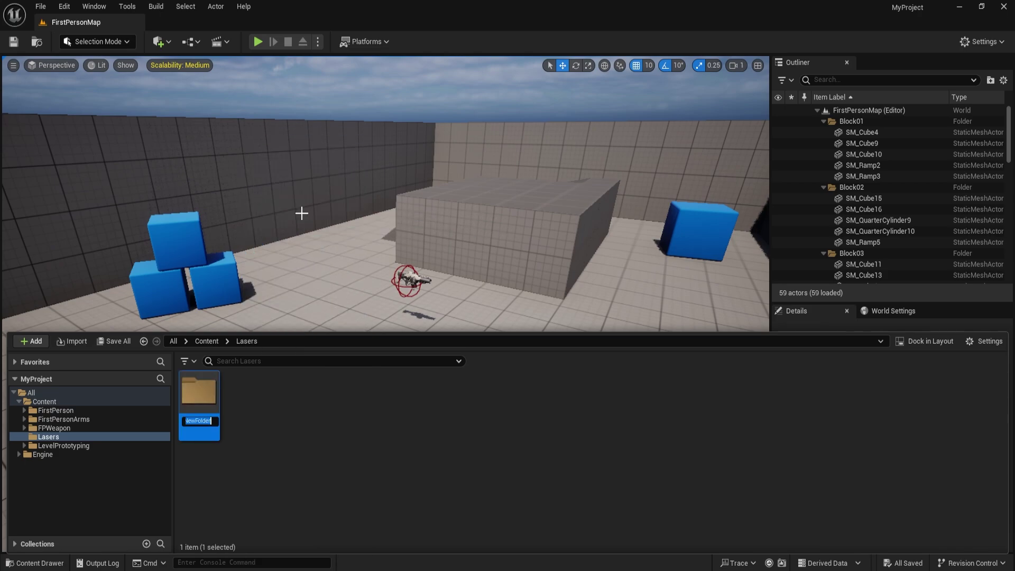
text(Assets)
key(Return)
Add two more subfolders named Materials and Blueprints inside the Lasers folder.
right_click(277, 416)
click(323, 214)
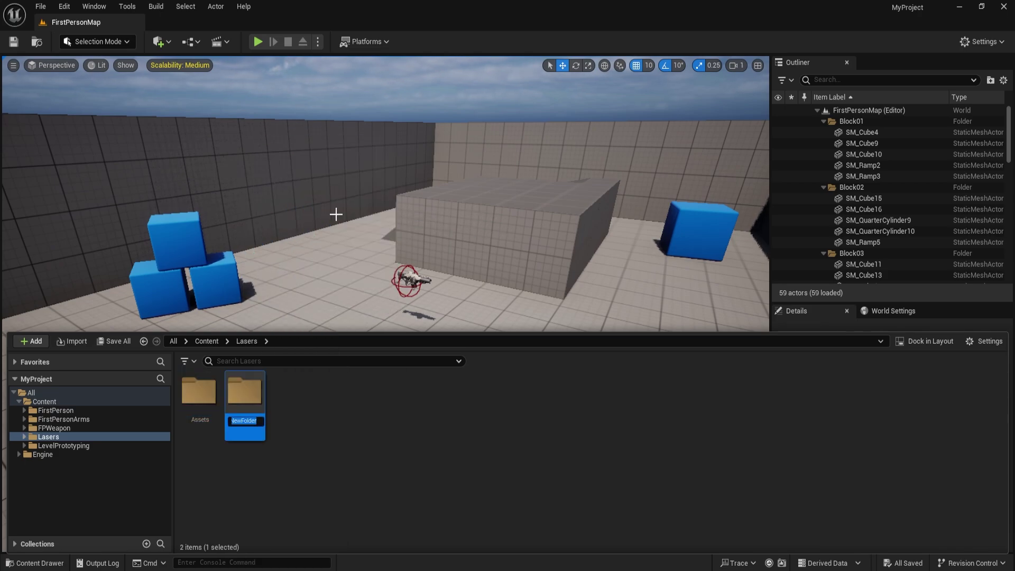
text(Materials)
key(Return)
right_click(340, 412)
click(370, 214)
text(Blu)
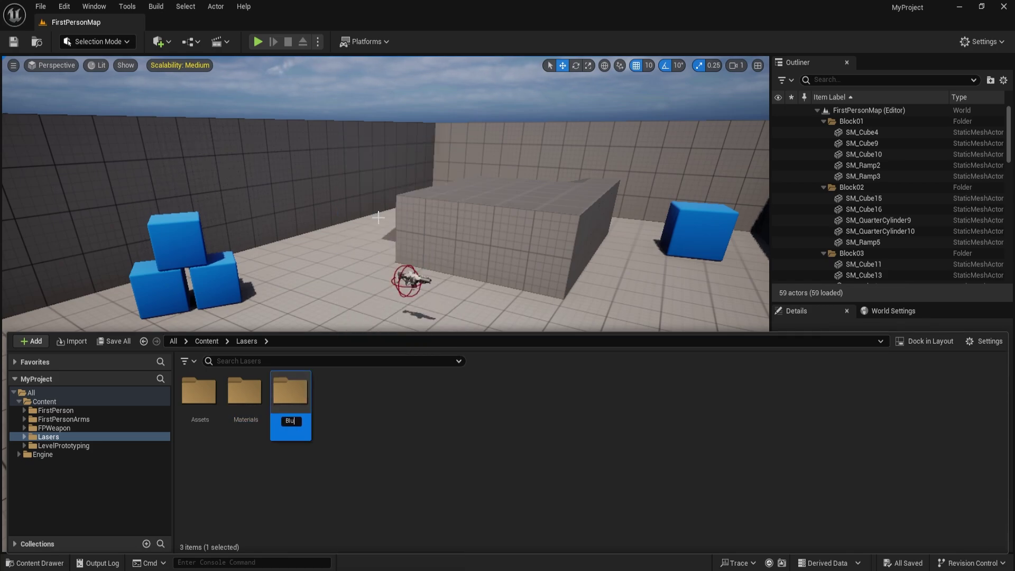
text(eprints)
key(Return)
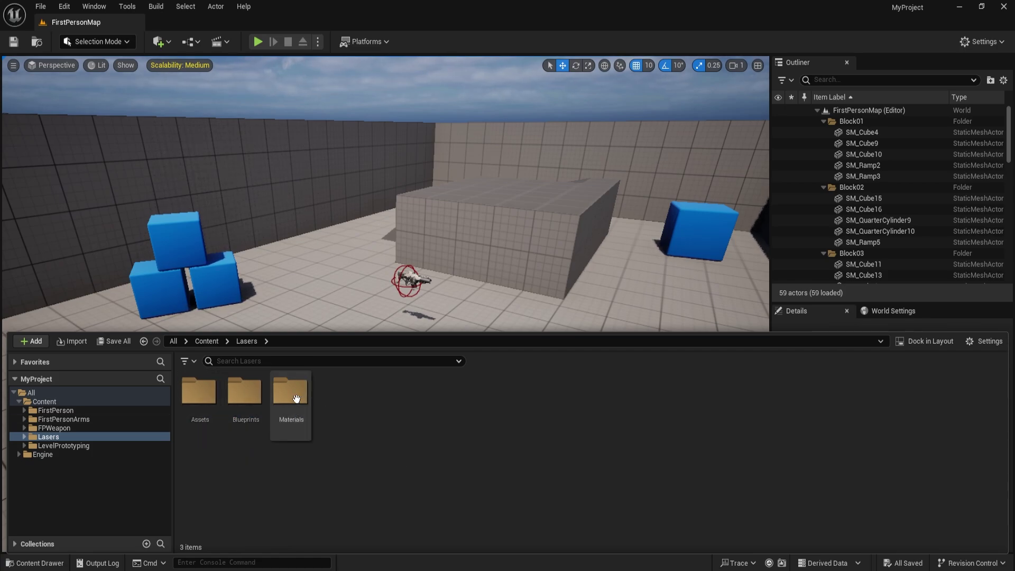
Import the Laser_Cylinder FBX file into the Lasers/Assets folder as a static mesh with the default import options.
double_click(200, 394)
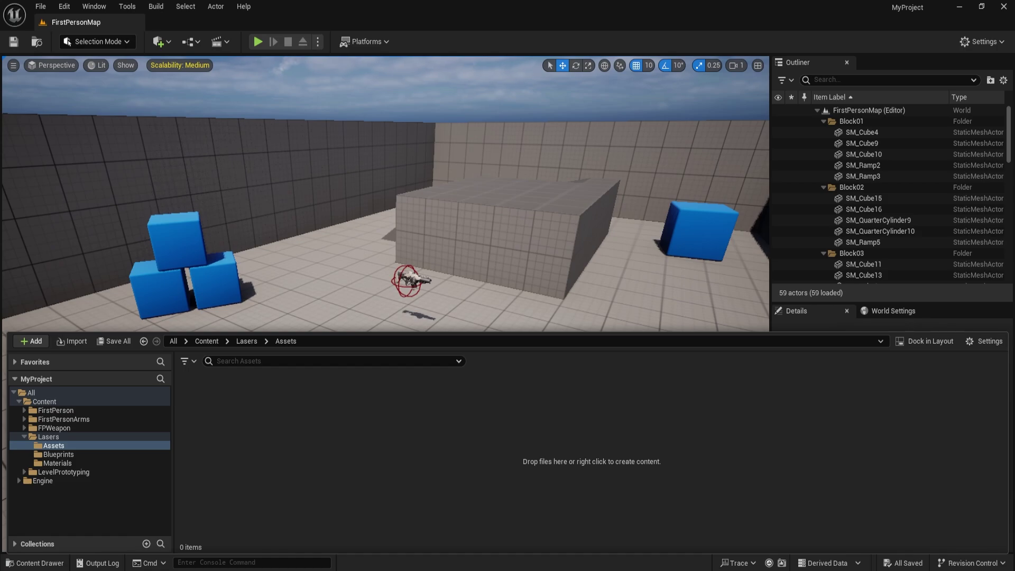
drag(1014, 389, 432, 422)
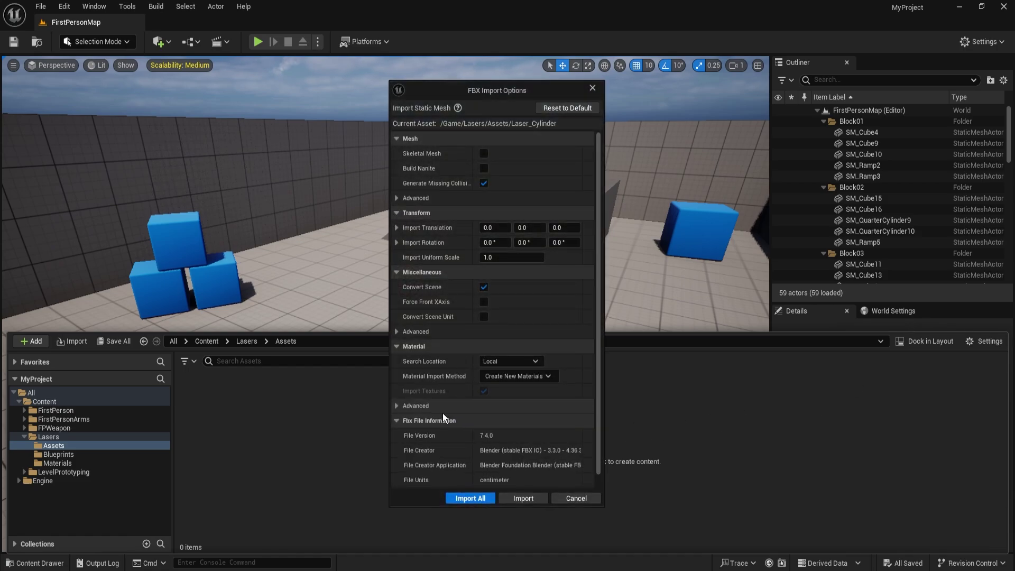
click(472, 500)
click(662, 227)
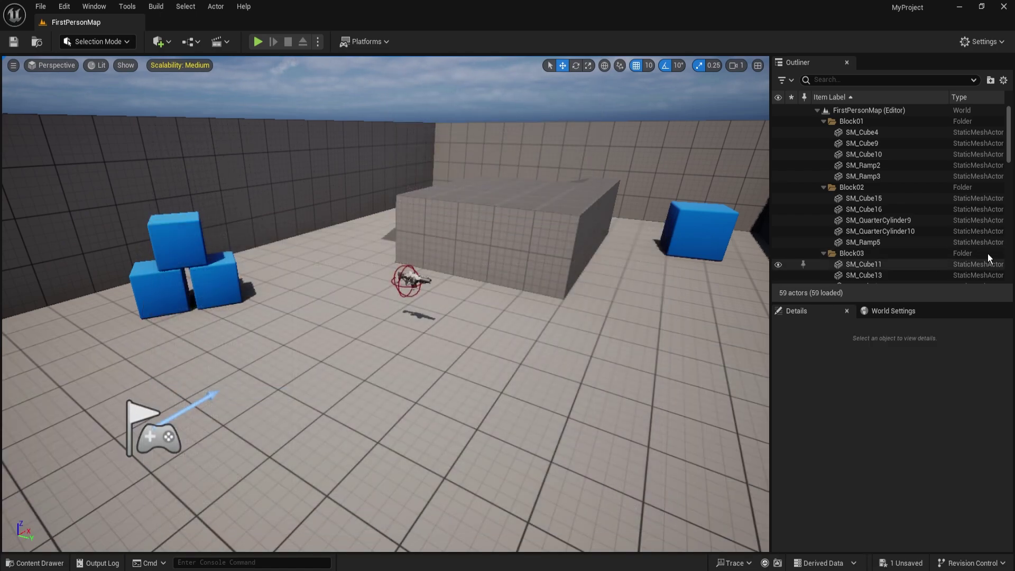
Open the Laser_Cylinder static mesh to inspect its shape, save the asset and close its editor.
right_drag(572, 263, 570, 279)
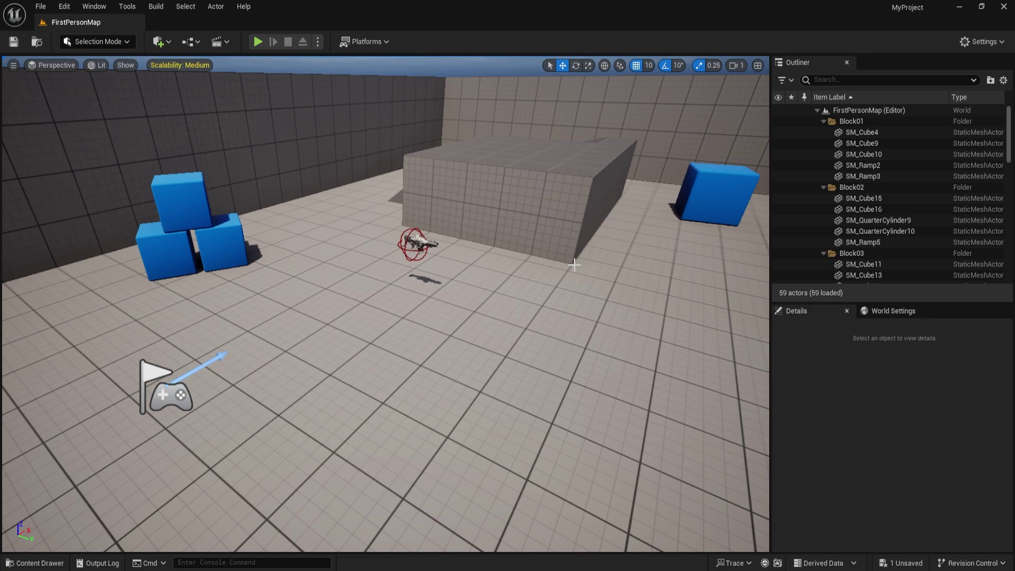
key(ctrl+space)
click(198, 403)
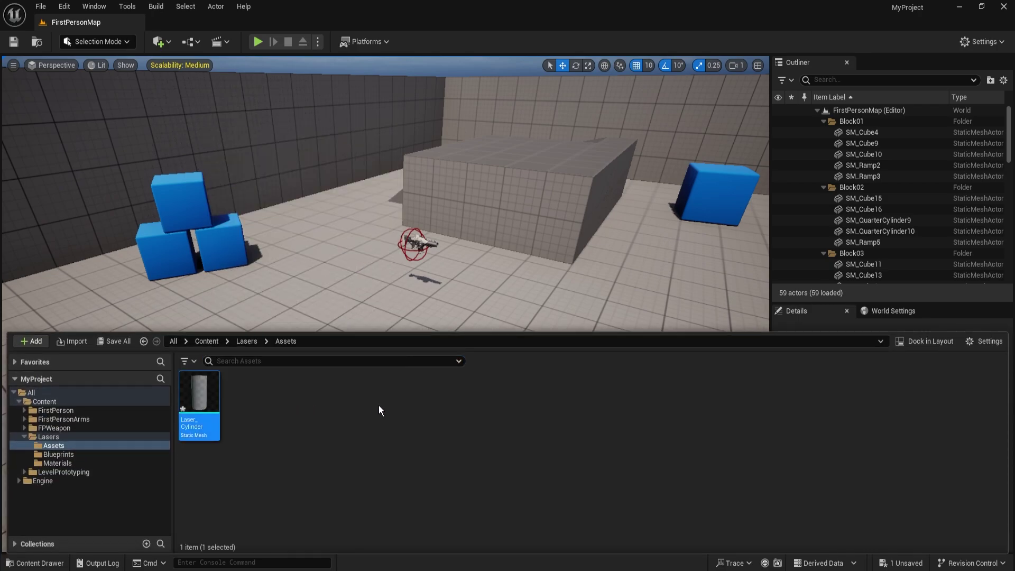
key(ctrl+space)
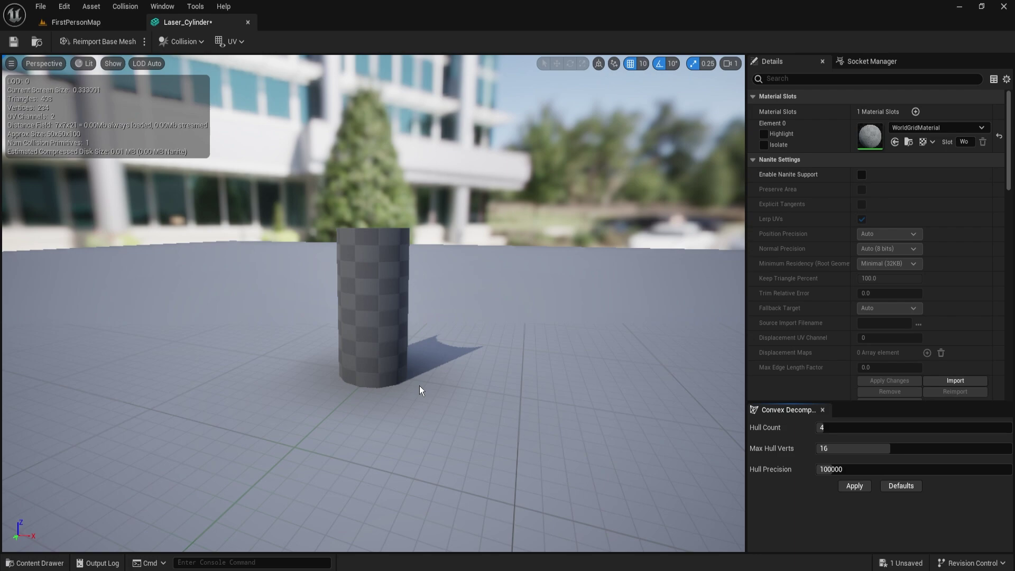
drag(420, 389, 378, 285)
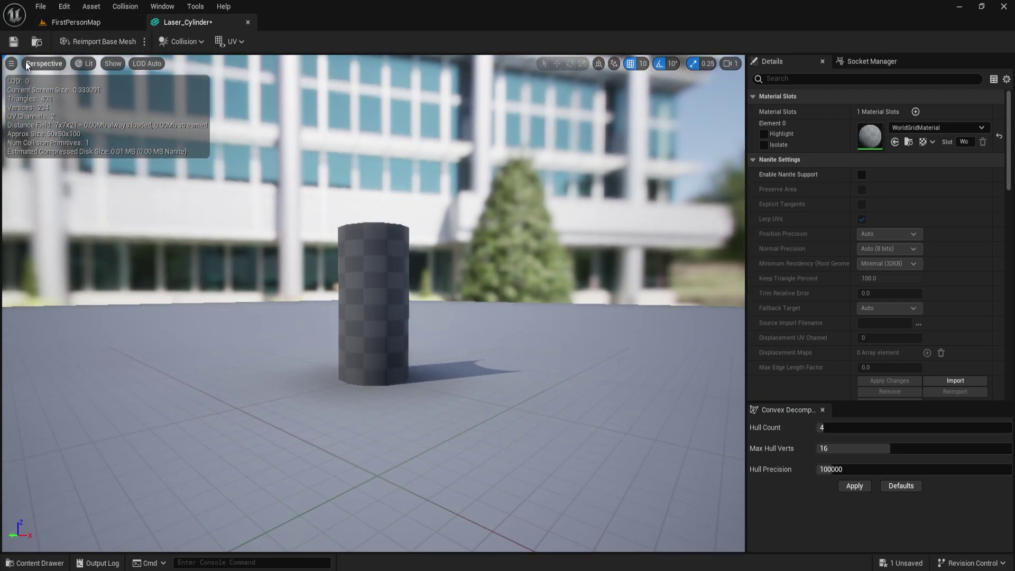
click(14, 43)
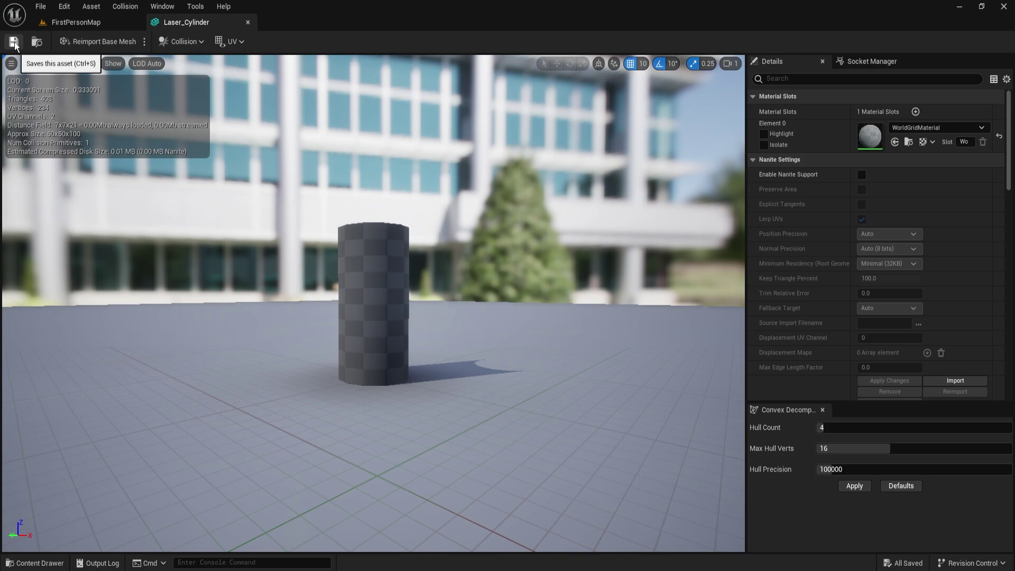
click(248, 22)
Create a material named M_Laser in the Lasers/Materials folder.
key(ctrl+space)
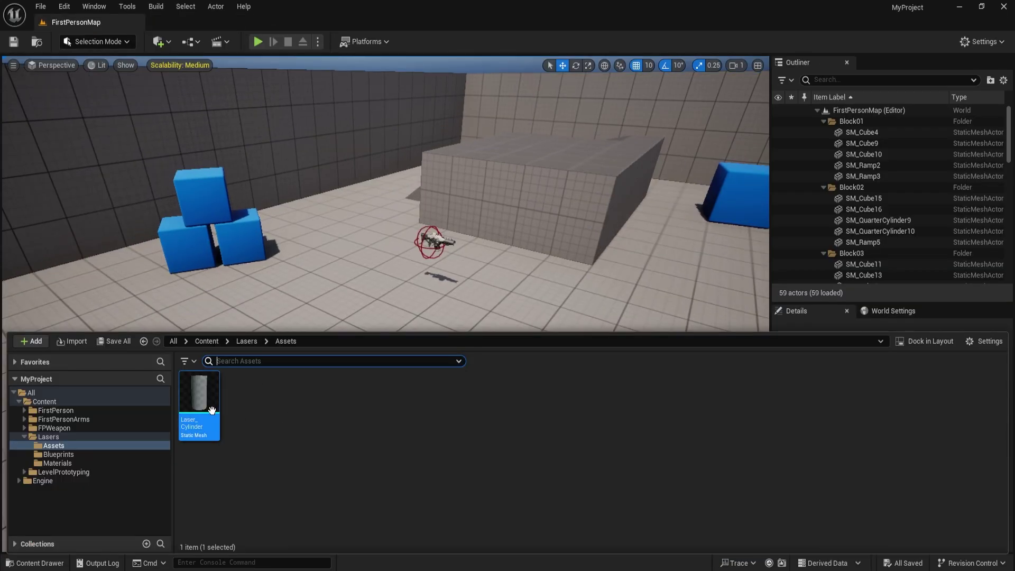
click(247, 342)
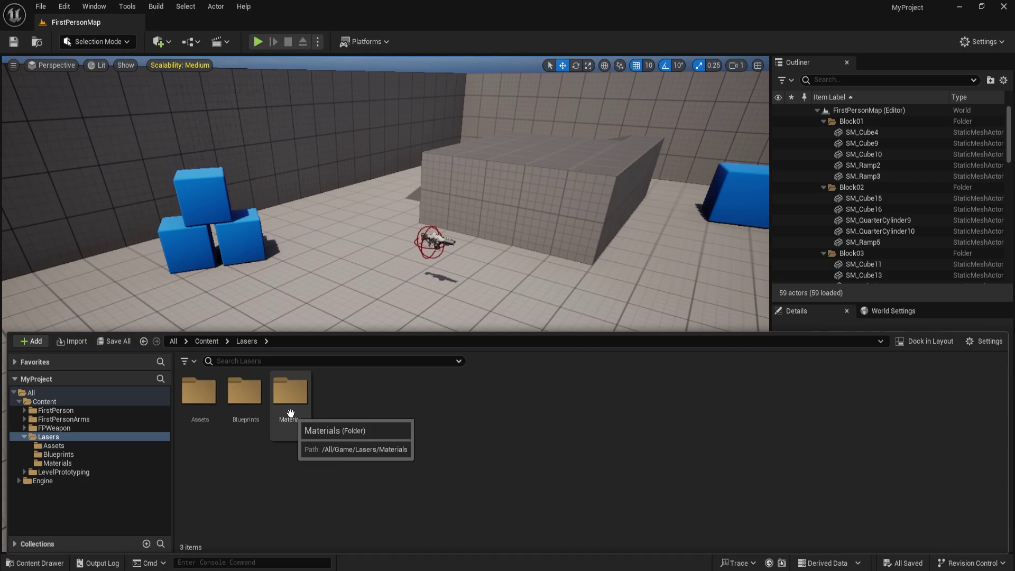
double_click(291, 394)
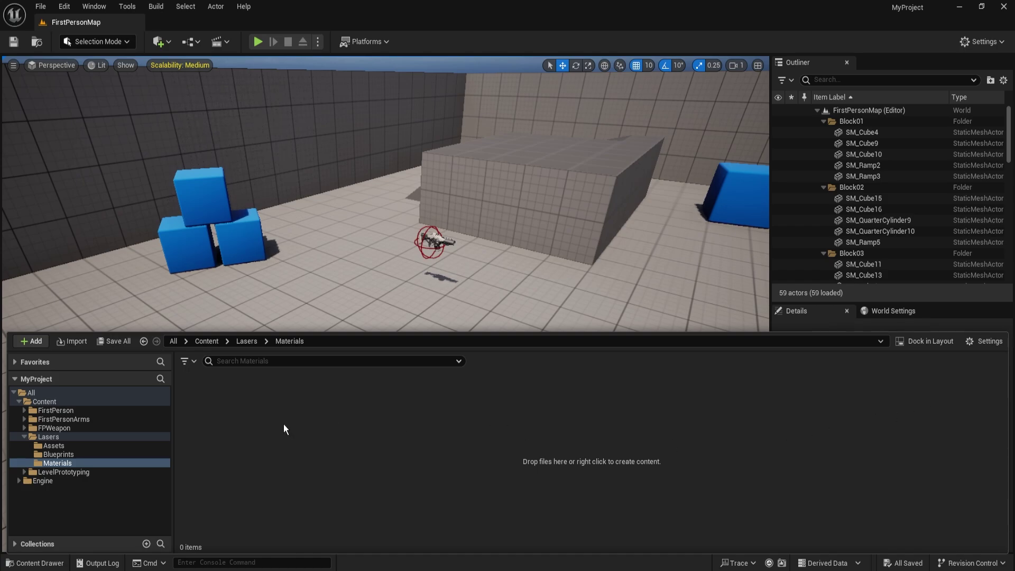
right_click(232, 408)
click(300, 290)
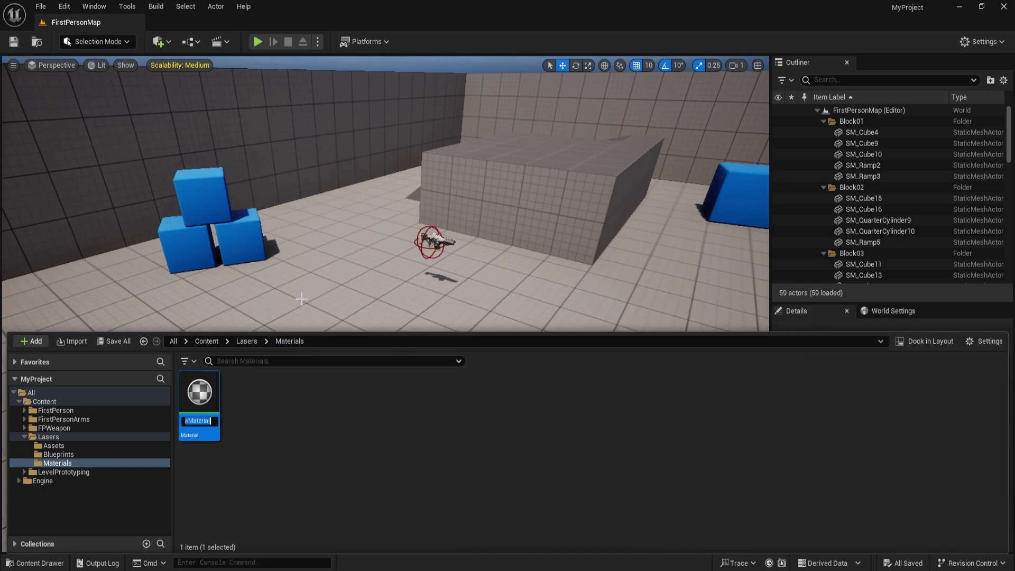
text(M_Laser)
key(Return)
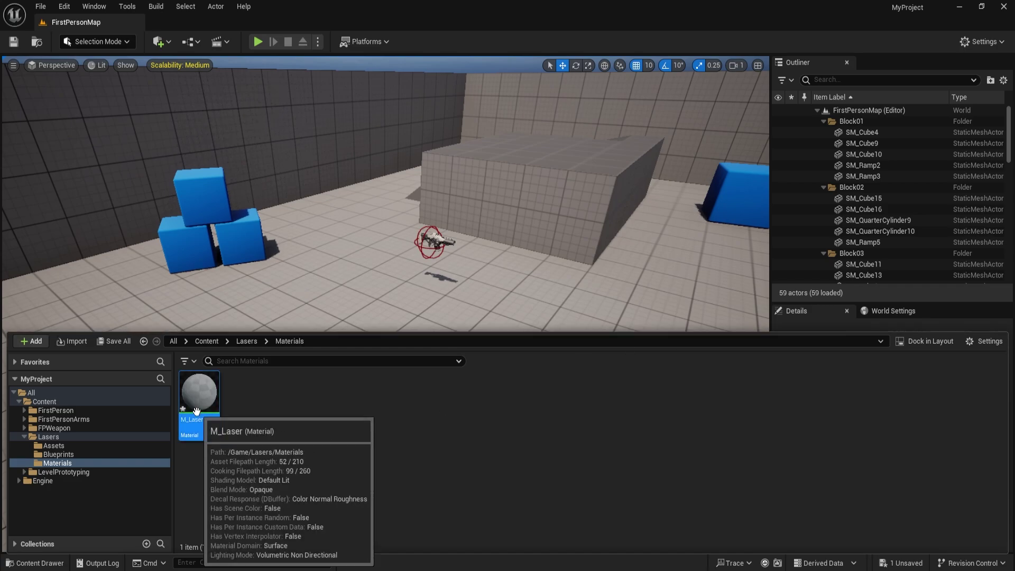
Open the M_Laser material and use the Laser_Cylinder static mesh from Lasers/Assets as its preview mesh, adjusting the preview view.
double_click(197, 407)
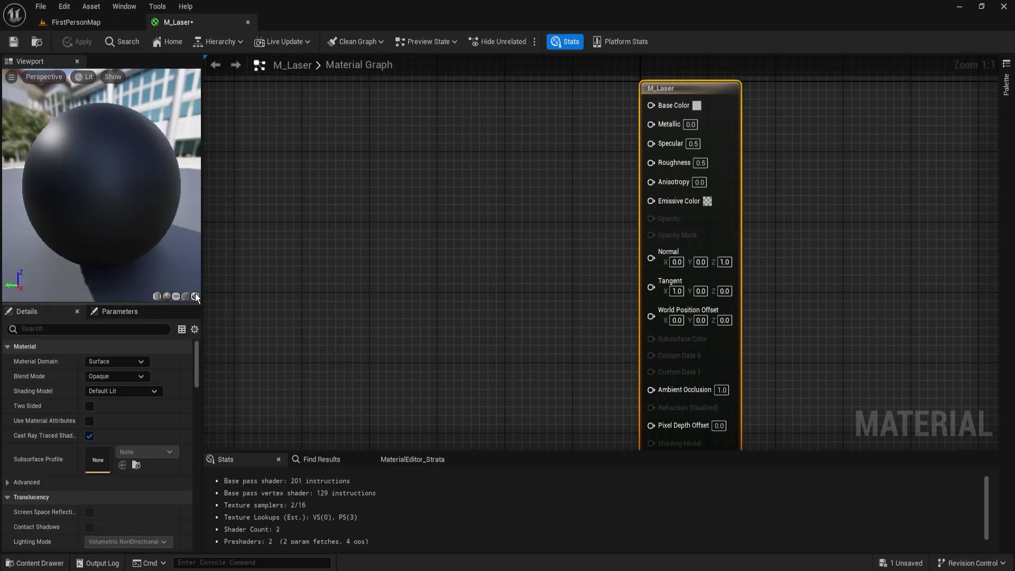
key(ctrl+space)
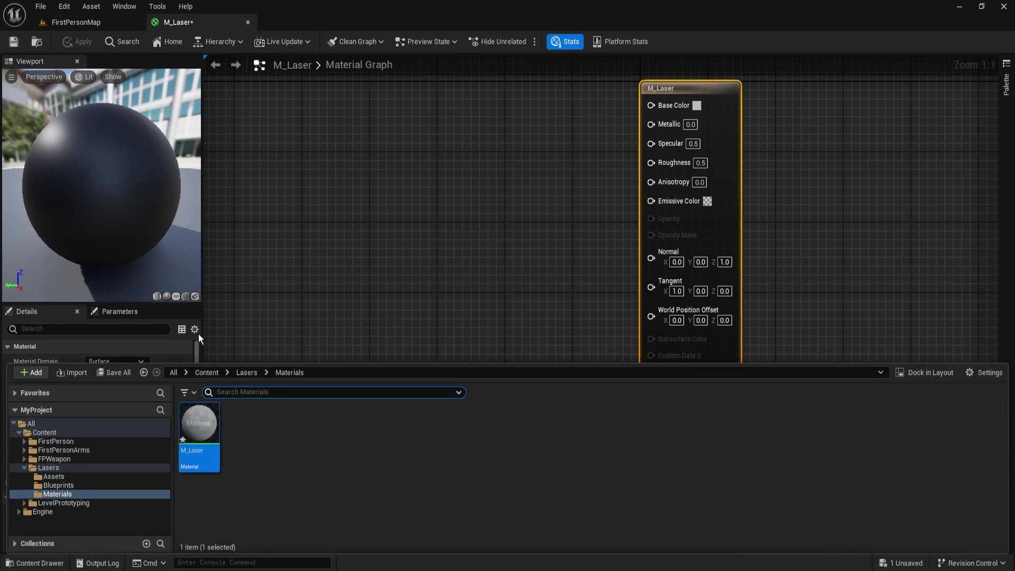
click(246, 372)
click(207, 429)
double_click(207, 430)
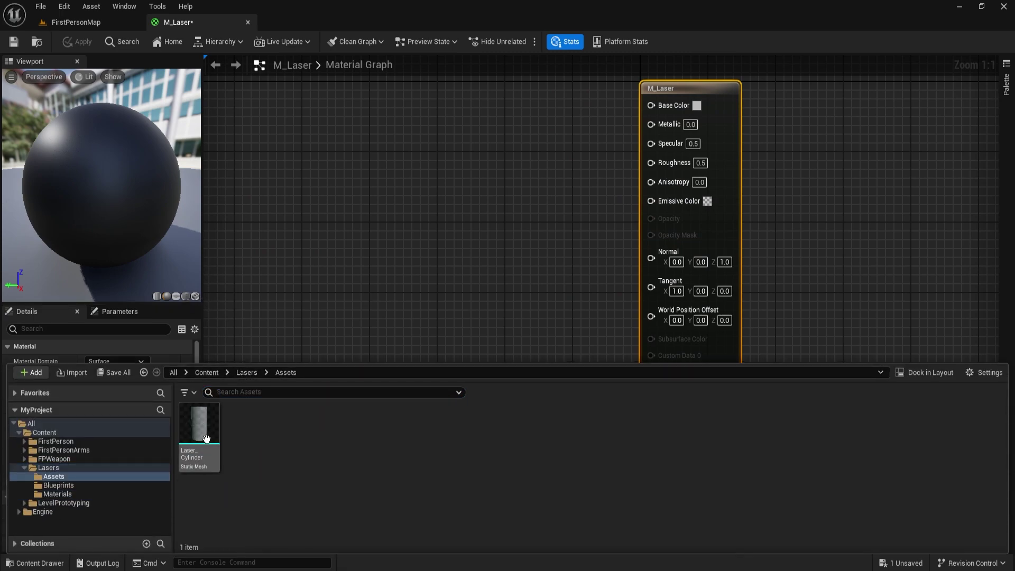
click(200, 426)
right_drag(248, 321, 265, 319)
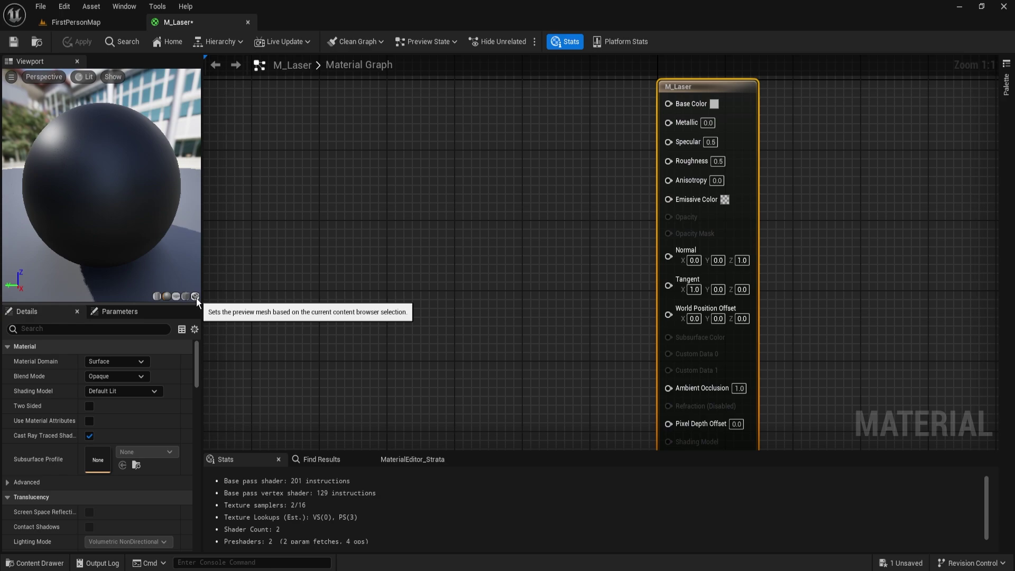
click(196, 297)
mouse_move(119, 172)
mouse_down()
mouse_move(133, 173)
mouse_move(97, 174)
mouse_move(129, 181)
mouse_up()
scroll(89, 173, up, 6)
right_drag(500, 277, 539, 275)
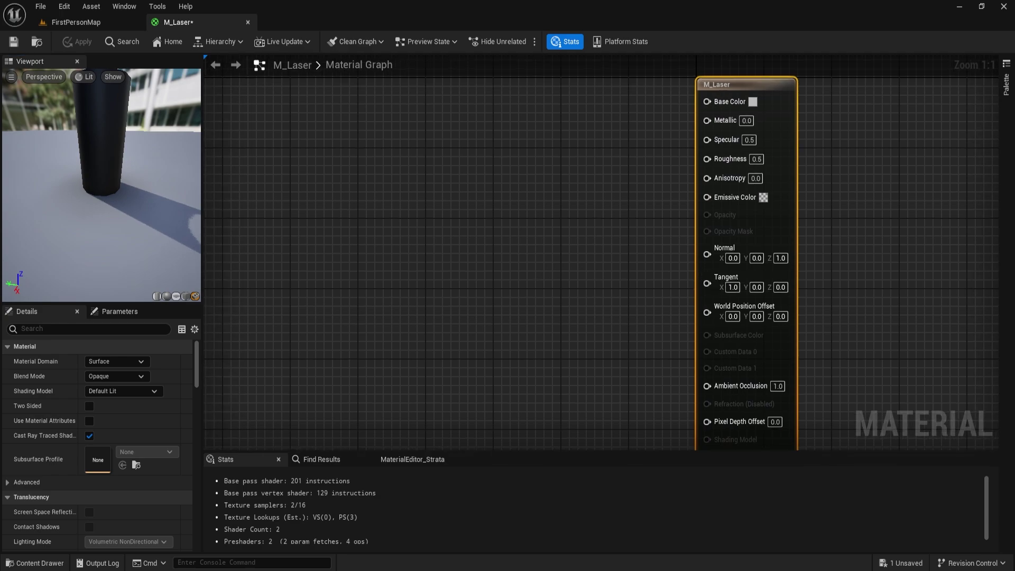
right_drag(544, 324, 501, 332)
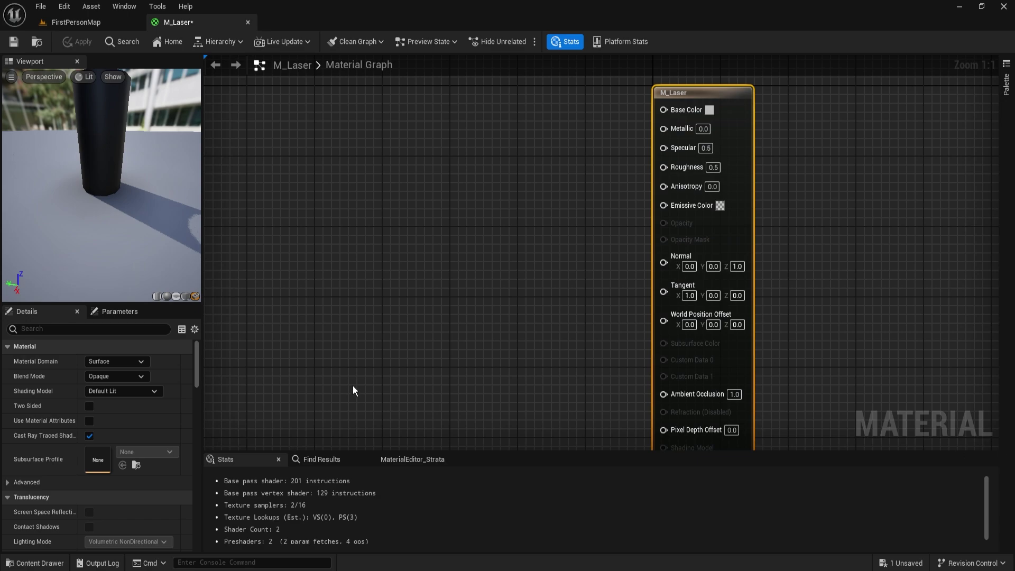
right_drag(353, 385, 376, 375)
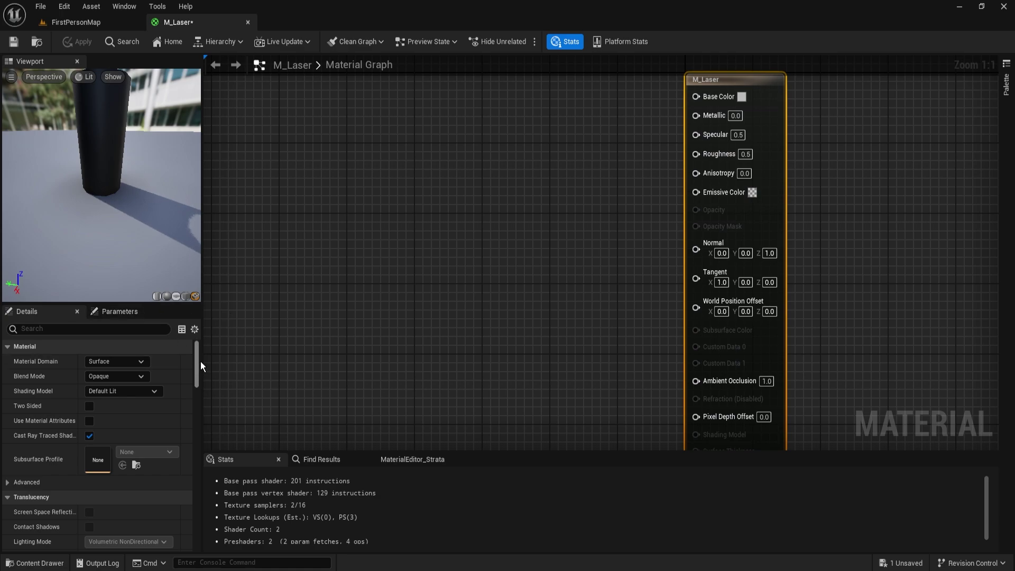
drag(201, 360, 208, 504)
drag(196, 501, 195, 370)
Add a Constant4Vector node to the M_Laser graph and convert it to a parameter named Color.
right_drag(333, 312, 517, 308)
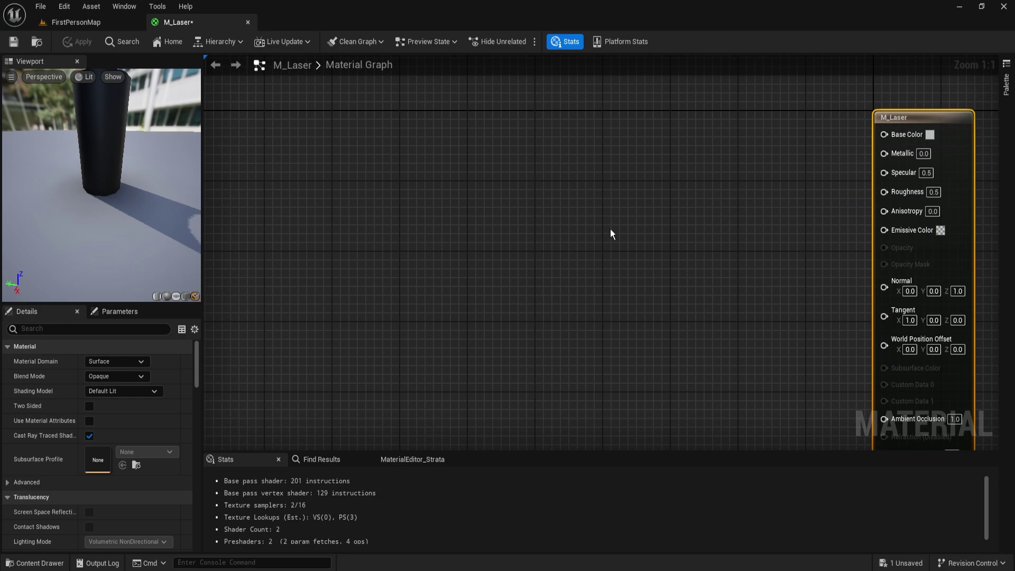
right_drag(610, 233, 612, 277)
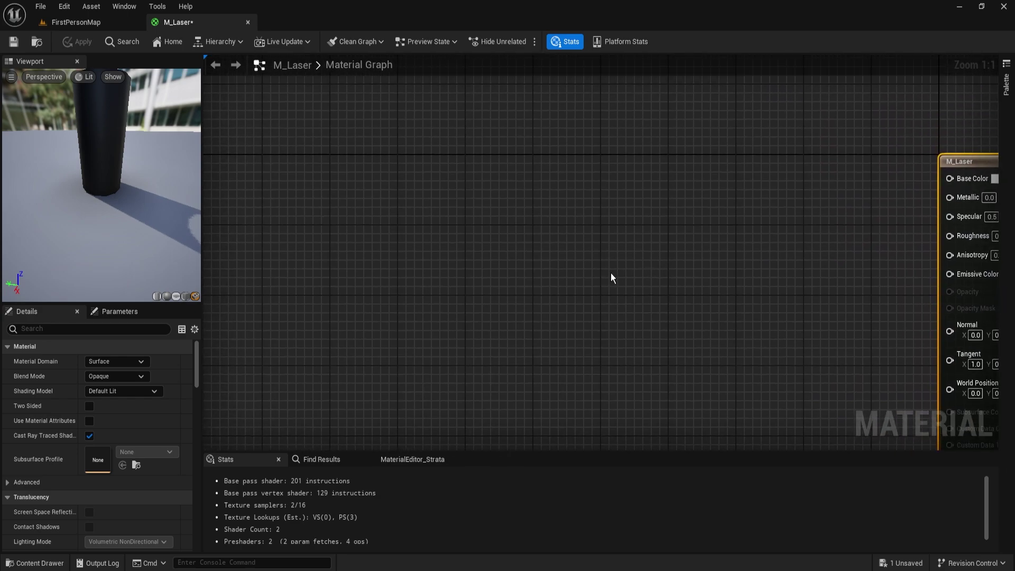
click(459, 160)
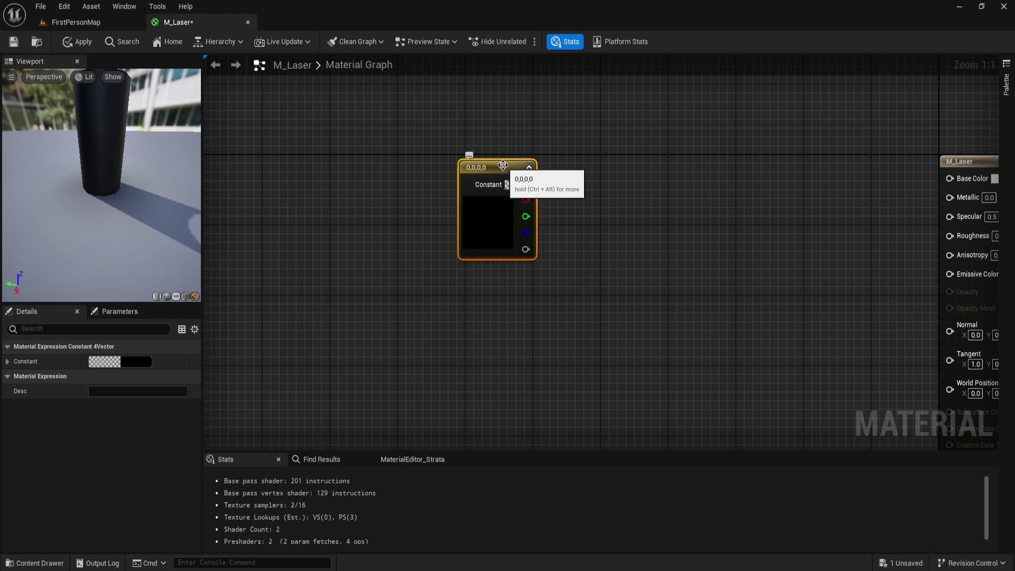
right_click(503, 165)
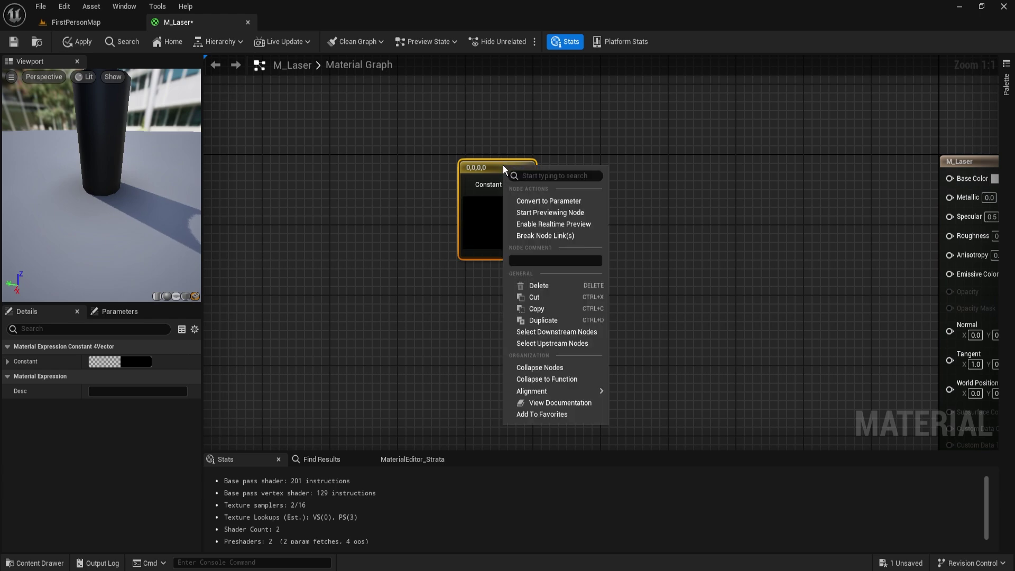
click(561, 202)
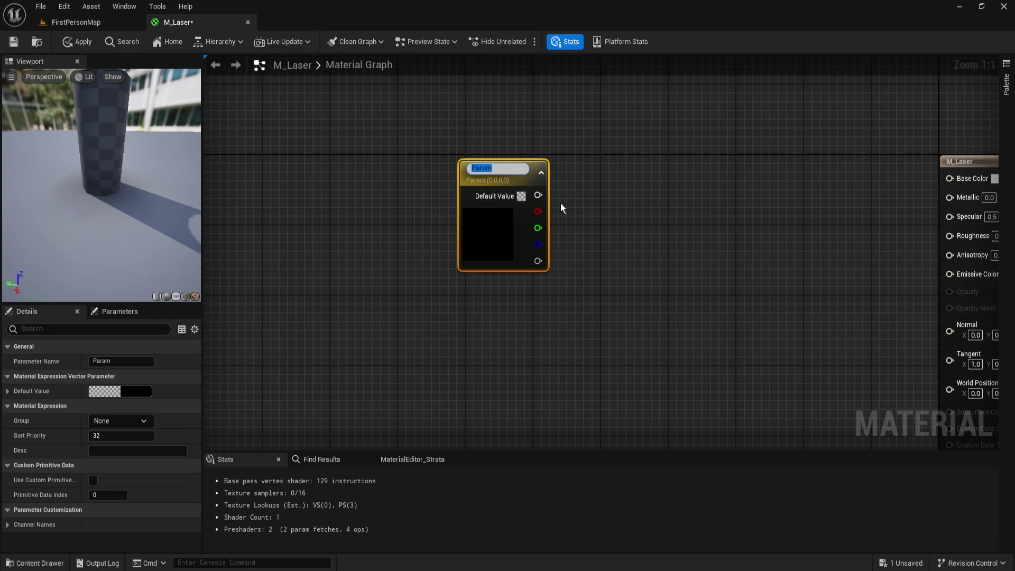
text(Color)
key(Return)
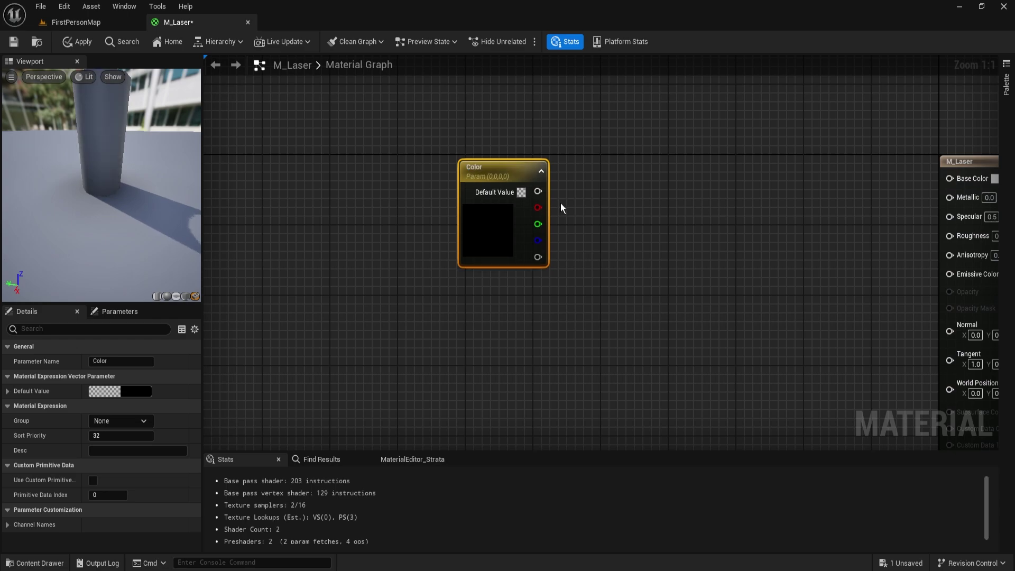
Set the Color parameter's default value to pure red (1,0,0,0) and reposition its node.
click(521, 192)
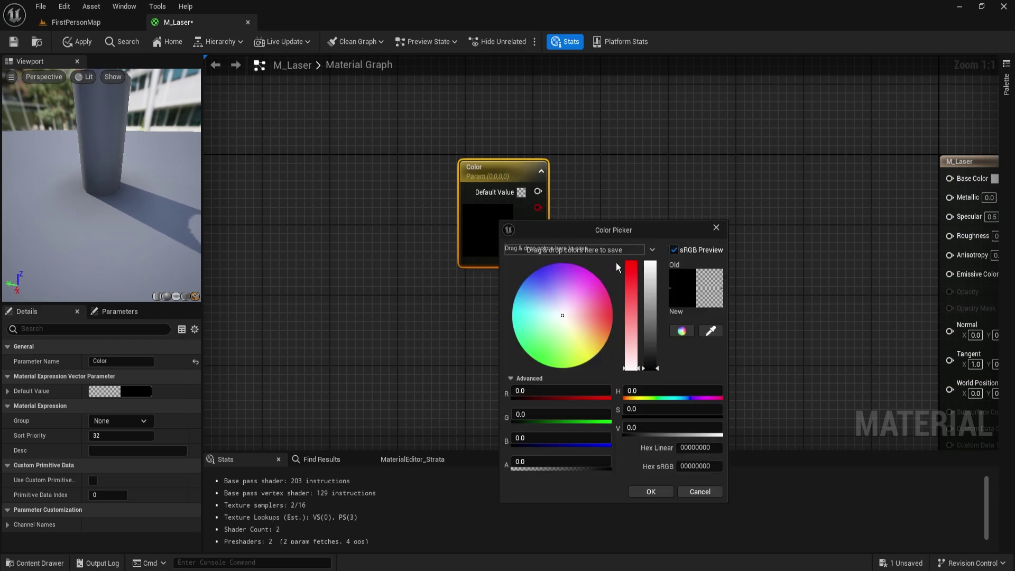
drag(633, 287, 635, 235)
drag(651, 271, 661, 229)
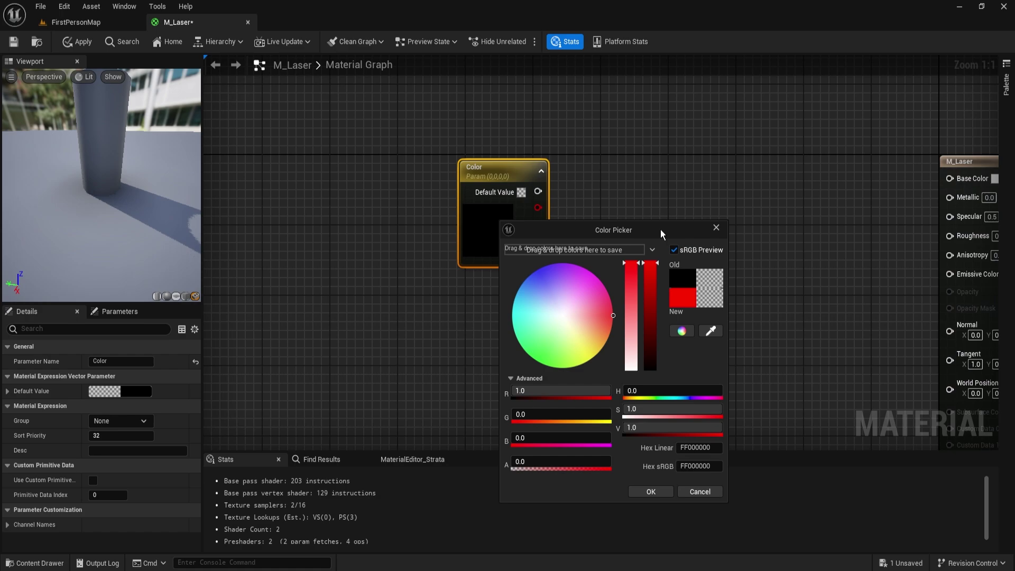
click(656, 492)
right_drag(543, 275, 585, 323)
drag(580, 289, 463, 276)
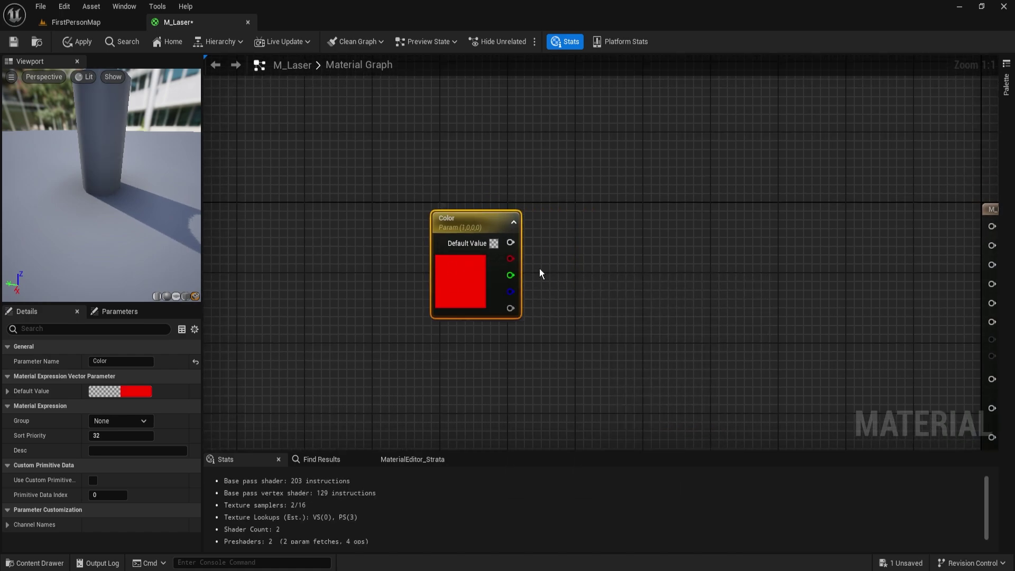
Add a Named Reroute Declaration called BaseColor from the Color parameter's output and place it beside the parameter.
right_drag(790, 258, 713, 258)
drag(432, 242, 541, 244)
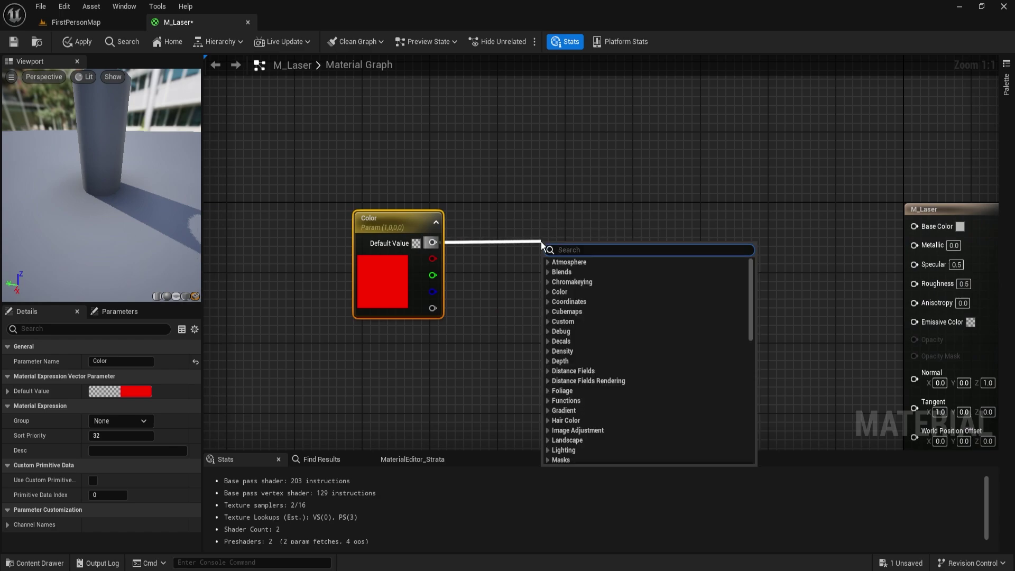
text(named re)
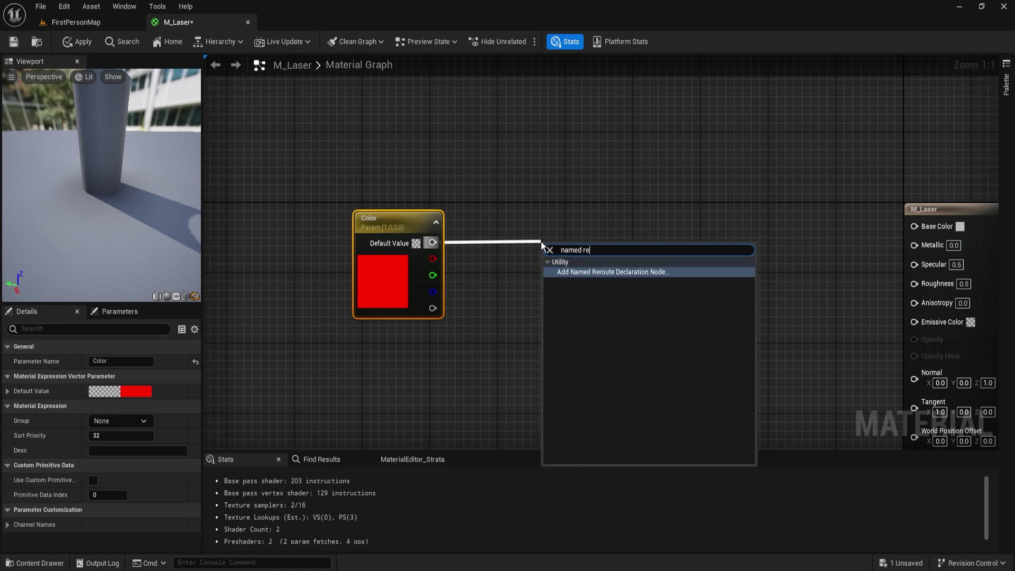
key(Return)
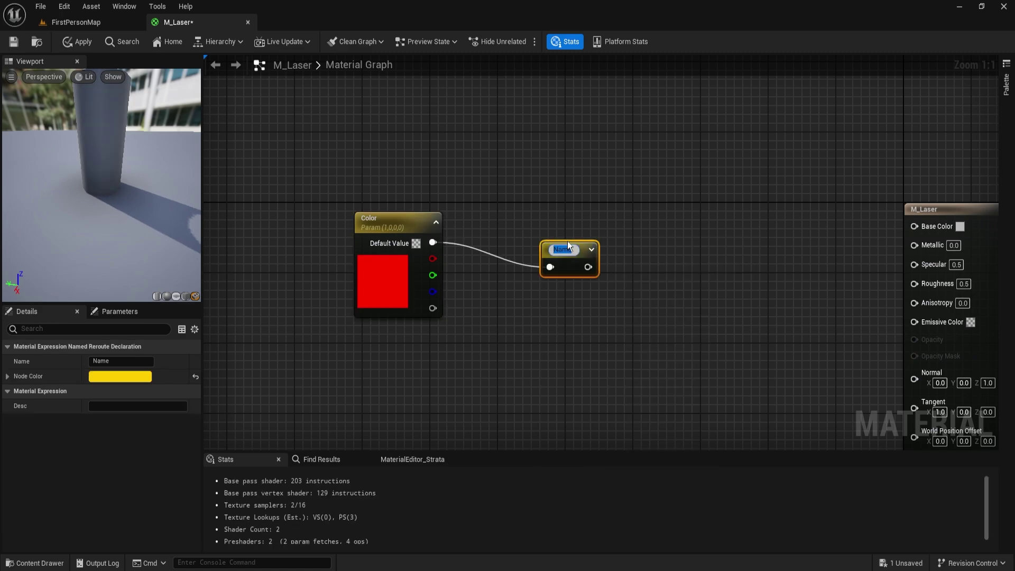
text(BaseExpo)
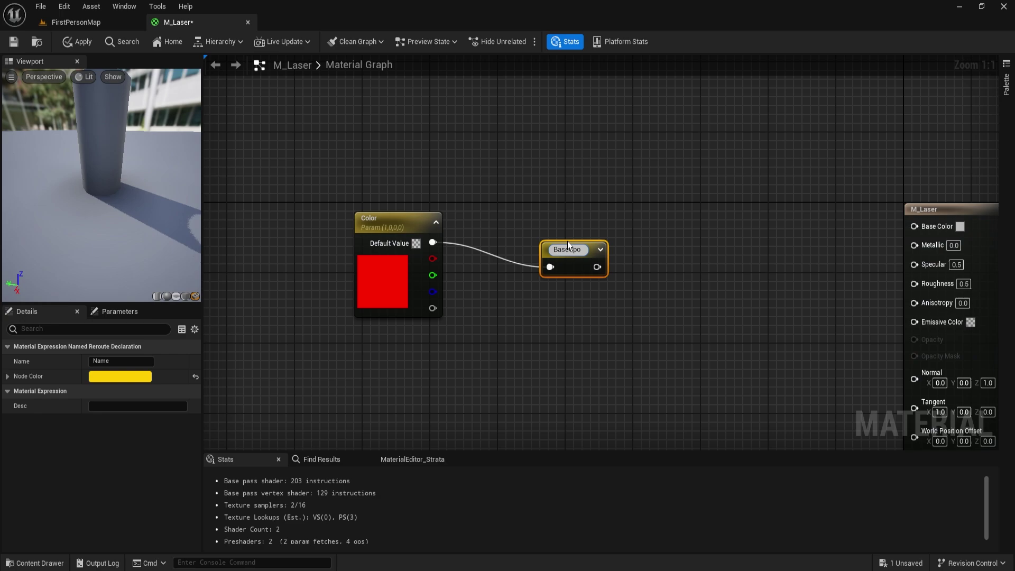
text(r)
key(Return)
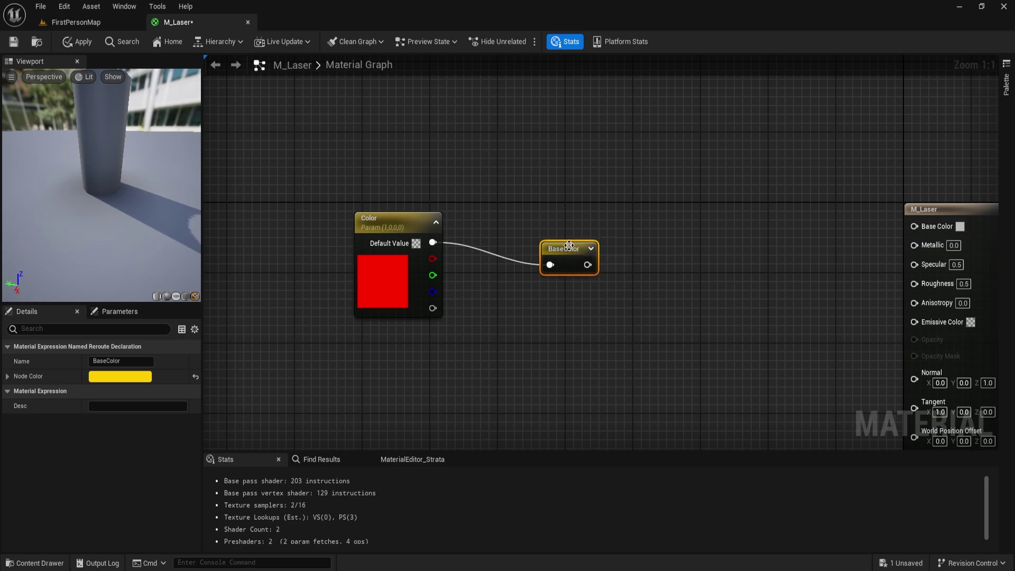
drag(568, 245, 491, 224)
Feed the material's Base Color input from a BaseColor named reroute and align it with the M_Laser node.
right_drag(820, 267, 697, 268)
drag(791, 225, 694, 210)
text(base)
key(Return)
drag(714, 177, 833, 218)
drag(794, 318, 722, 324)
right_drag(592, 323, 620, 262)
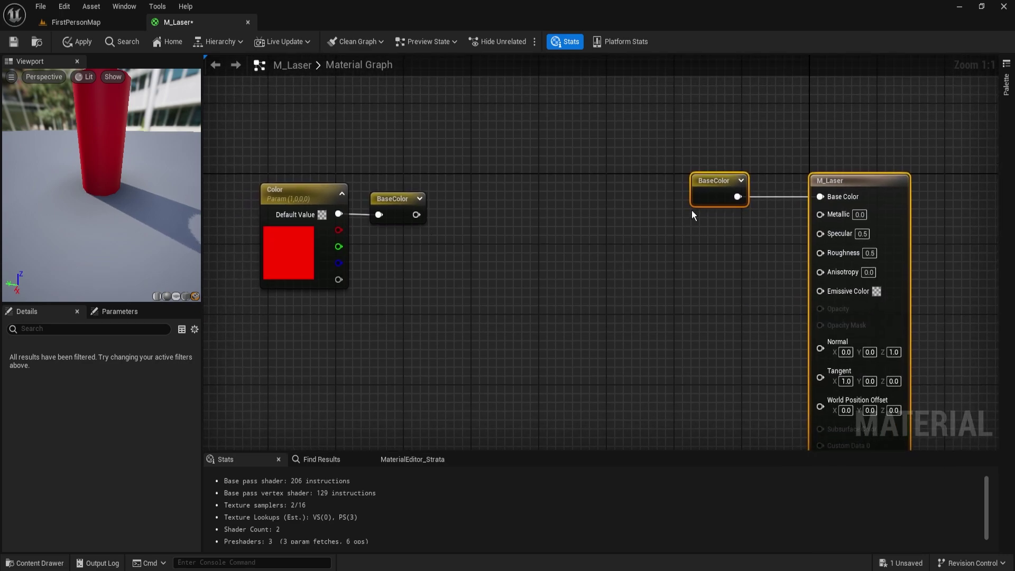
Duplicate the BaseColor reroute, run it through a Multiply node into Emissive Color, and align the new nodes with that input.
drag(677, 149, 745, 219)
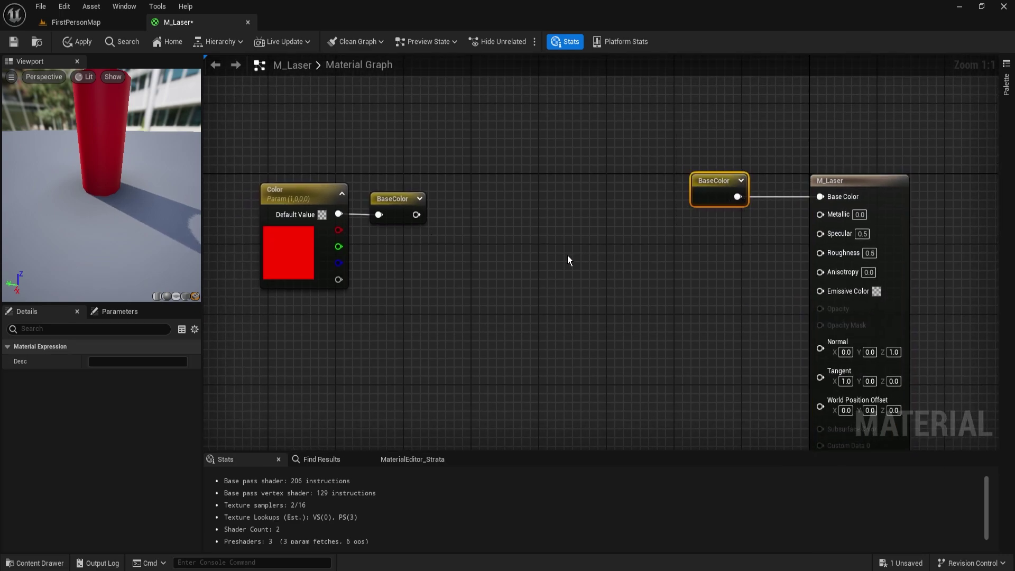
key(ctrl+v)
drag(569, 276, 674, 260)
text(multi)
key(Return)
drag(671, 294, 585, 332)
click(650, 318)
drag(707, 276, 836, 293)
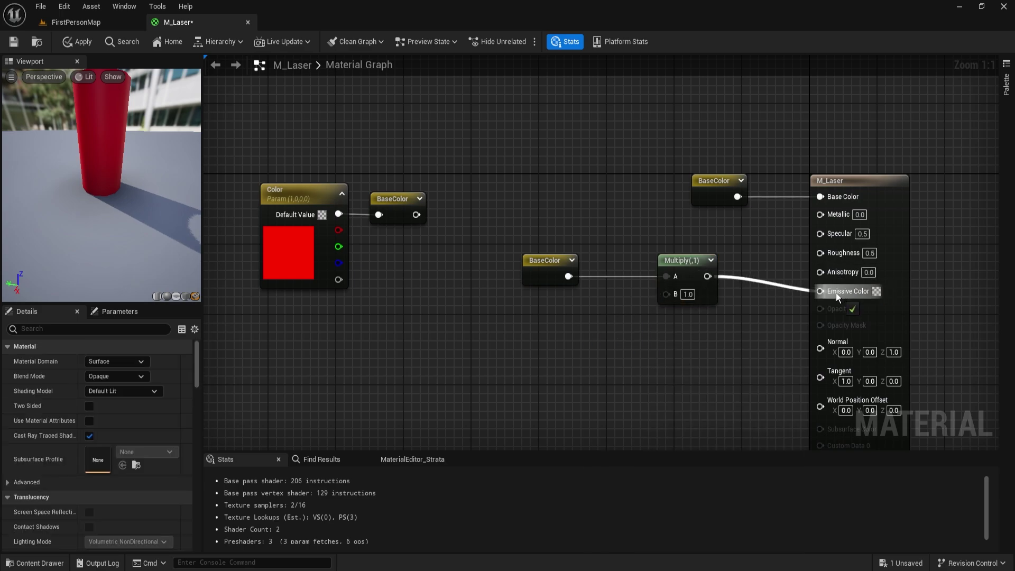
drag(732, 312, 542, 249)
drag(670, 265, 687, 274)
Try B values of 5 and 15 on the Multiply node to test the emissive strength.
click(706, 304)
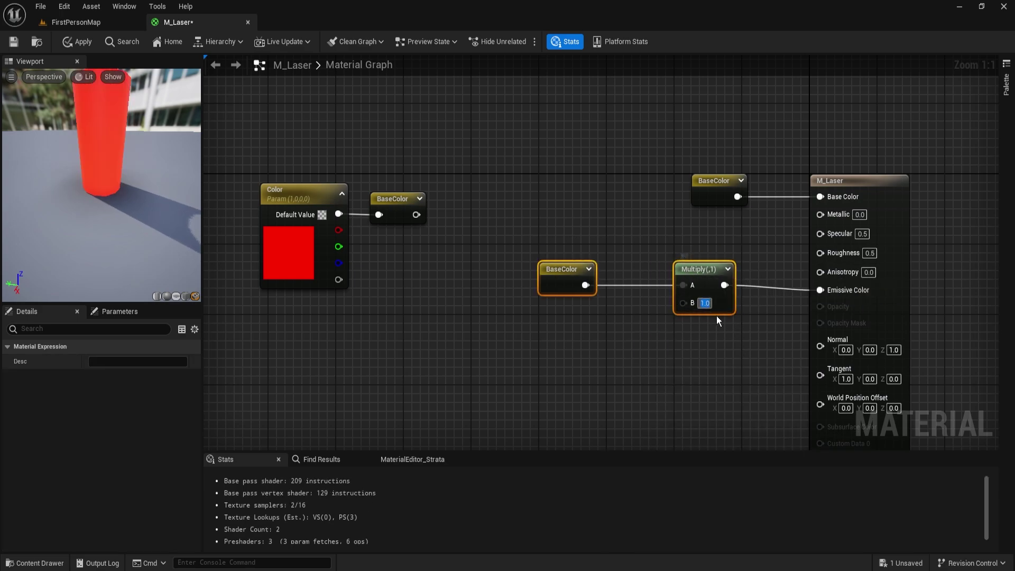
text(5)
key(Return)
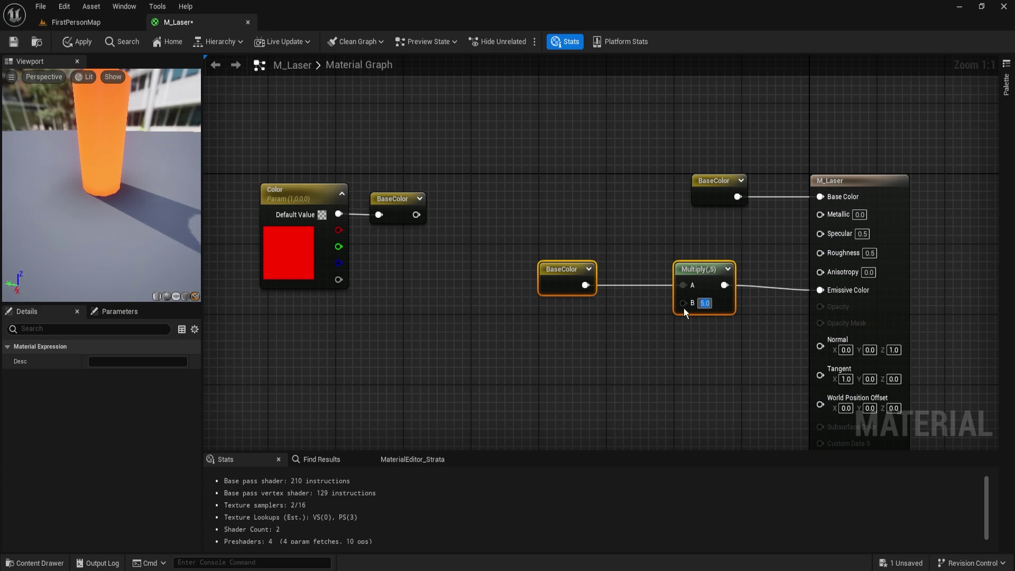
text(15)
key(Return)
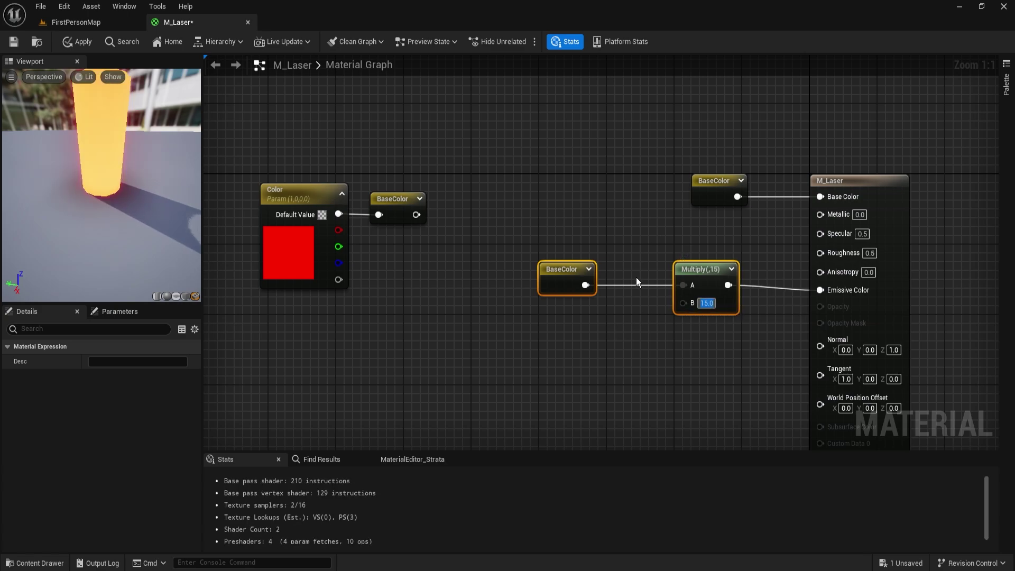
Add a LinearInterpolate node feeding the Multiply node's B input, straighten the connections and tidy the node layout.
right_drag(591, 370, 550, 345)
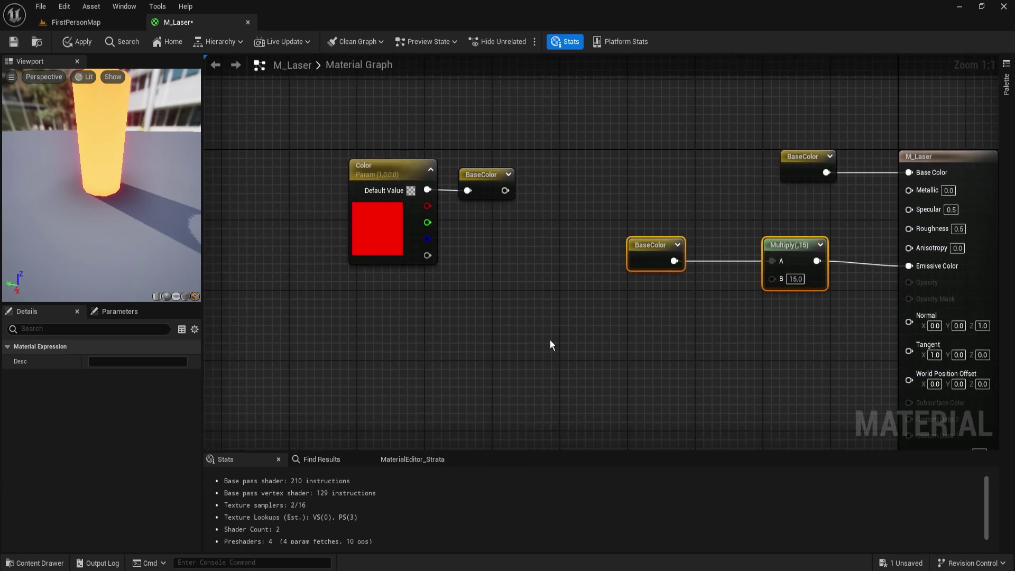
drag(772, 279, 699, 316)
text(lerp)
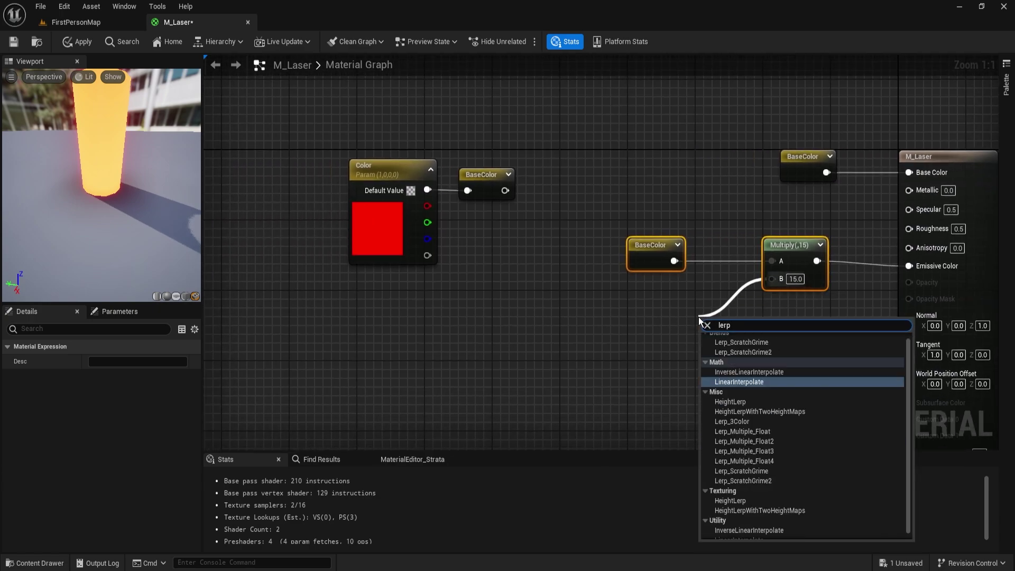
key(Return)
drag(738, 324, 592, 273)
key(ctrl+a)
key(q)
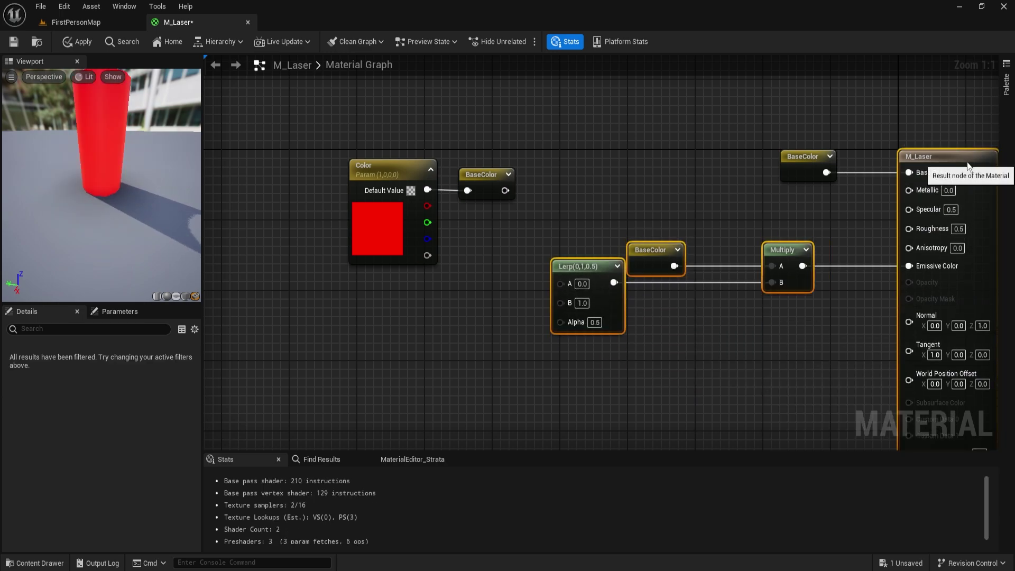
click(719, 330)
drag(720, 331, 598, 235)
drag(621, 329, 707, 334)
right_drag(708, 334, 820, 365)
Add a scalar parameter named Intensity_Normal to the Lerp node's A input and duplicate the parameter below it.
drag(745, 317, 642, 274)
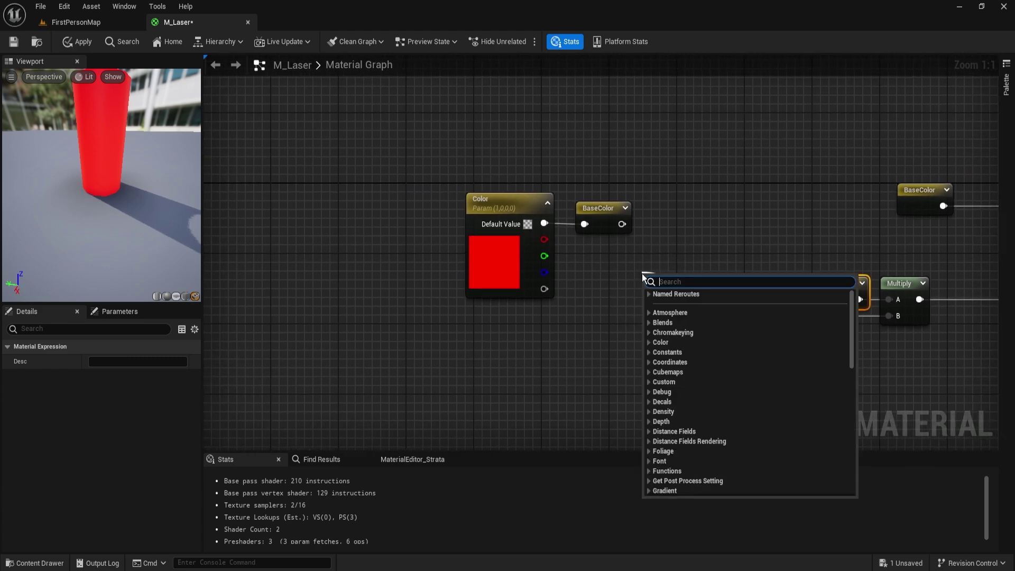
text(scalar)
key(Return)
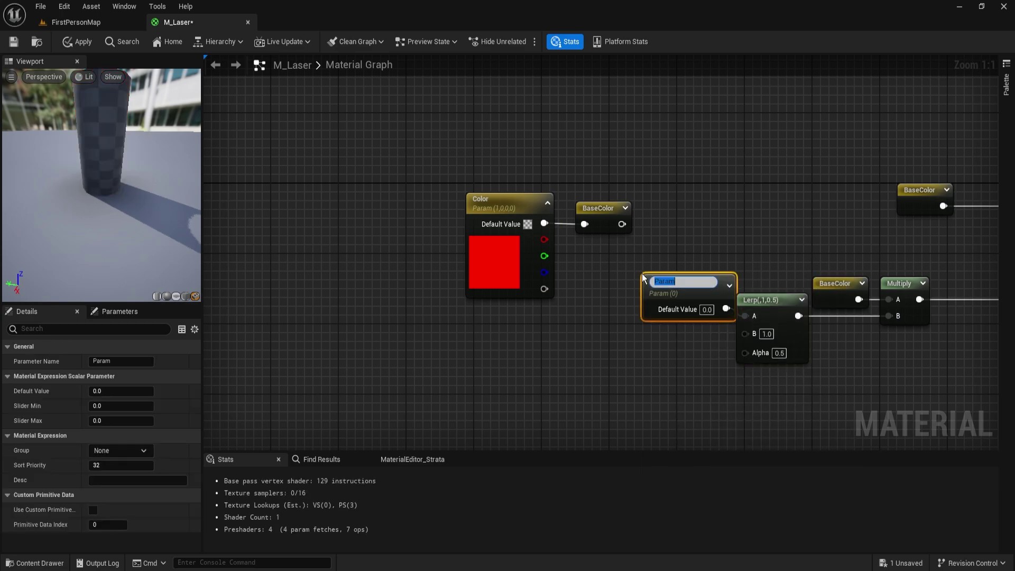
key(BackSpace)
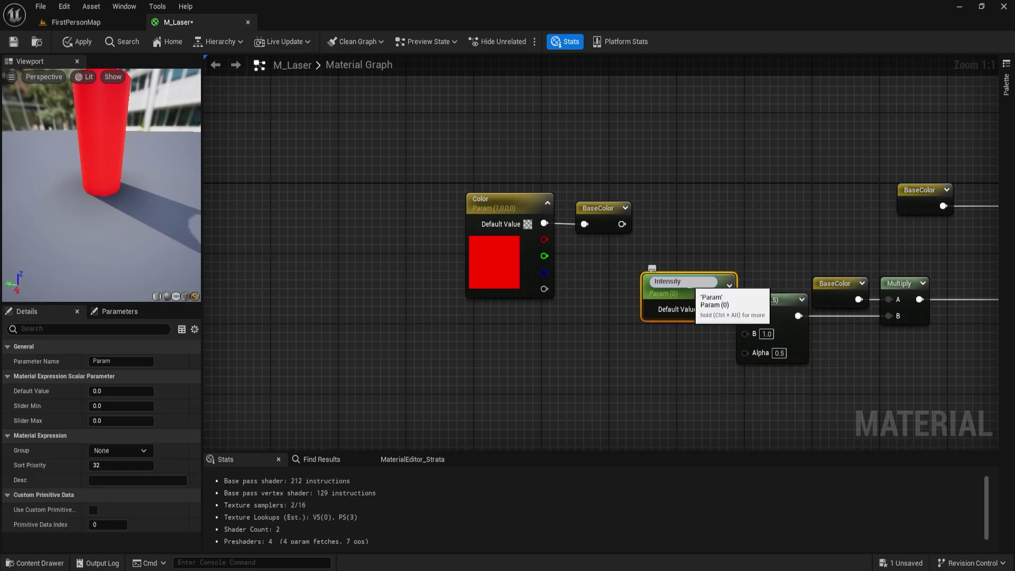
text(Intensity_Normal)
key(Return)
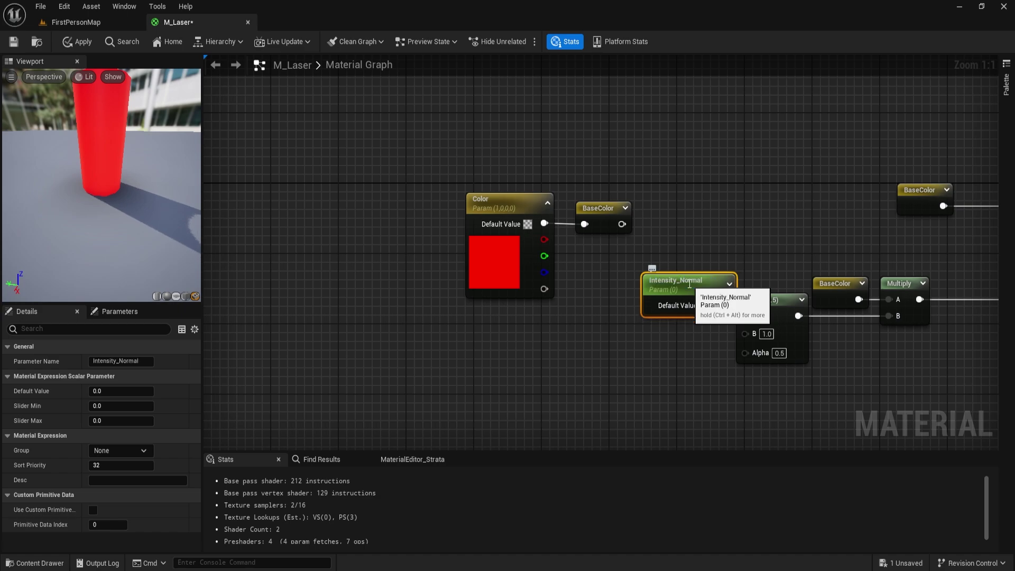
key(ctrl+d)
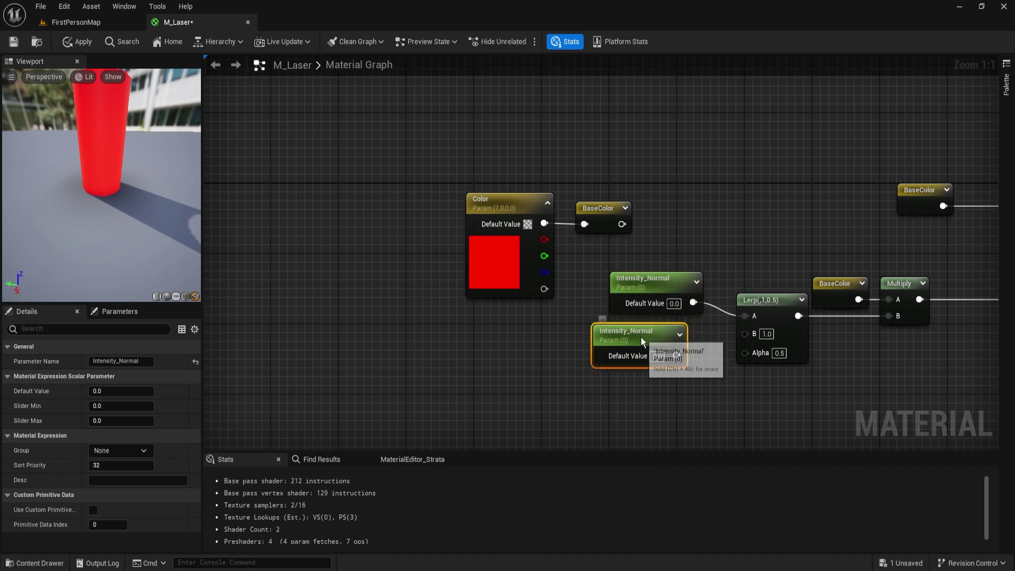
Place the duplicated scalar parameter below Intensity_Normal and rename it Intensity_Pulse.
mouse_move(642, 338)
mouse_down()
mouse_move(632, 344)
mouse_move(660, 341)
mouse_up()
double_click(629, 342)
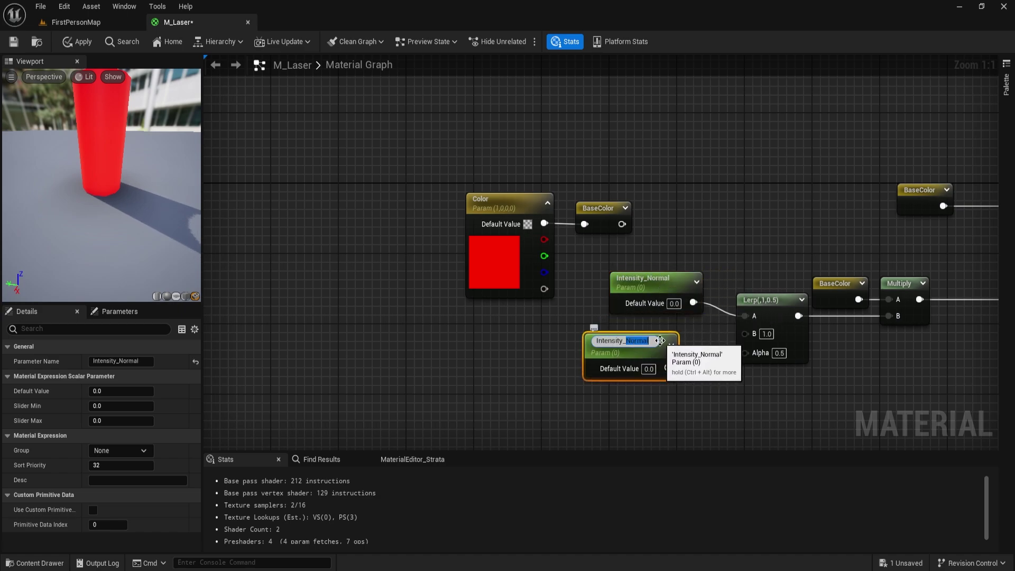
text(Pulse)
key(Return)
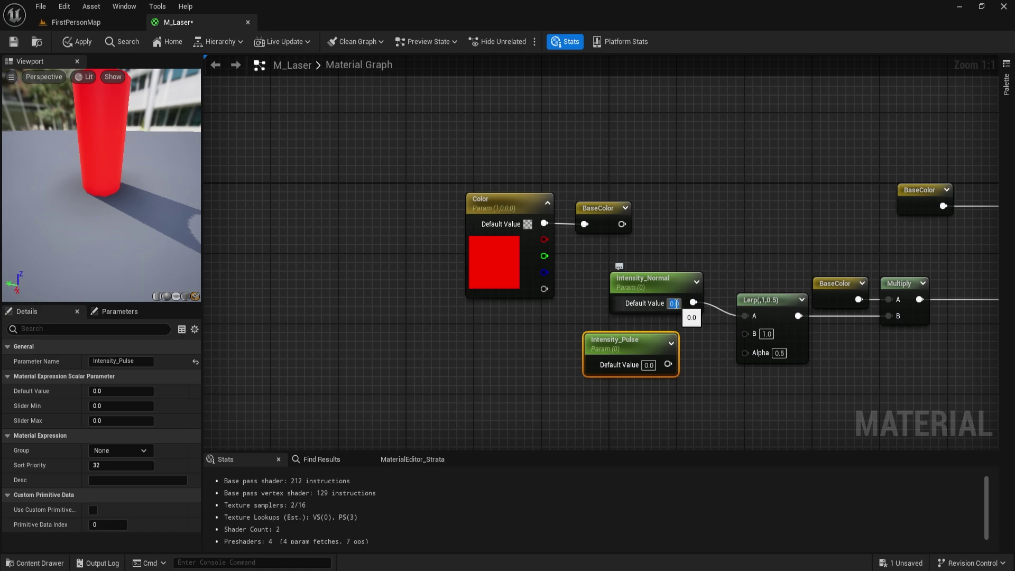
Set the default value of Intensity_Normal to 30 and of Intensity_Pulse to 80.
click(675, 303)
text(30)
key(Return)
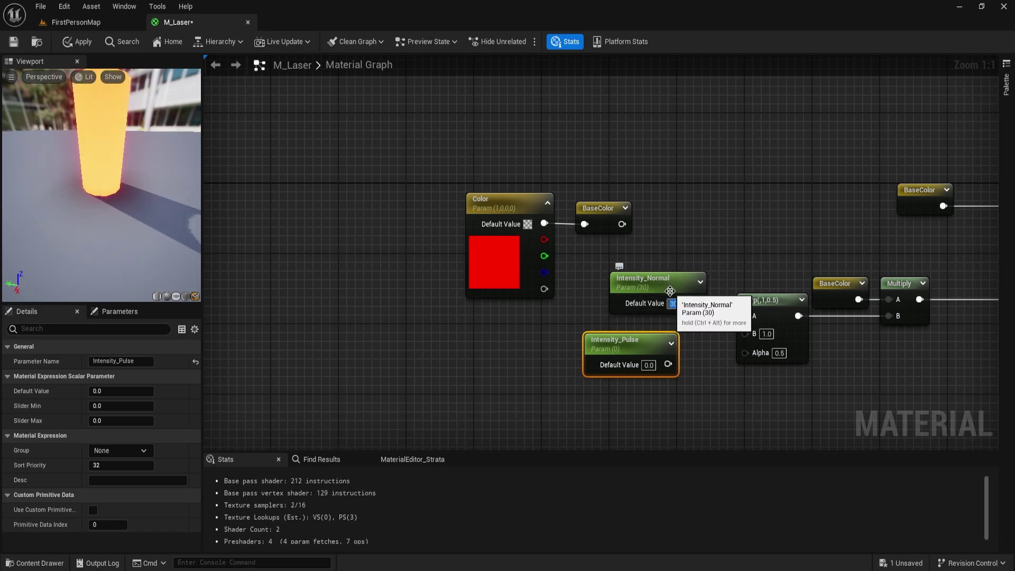
click(649, 365)
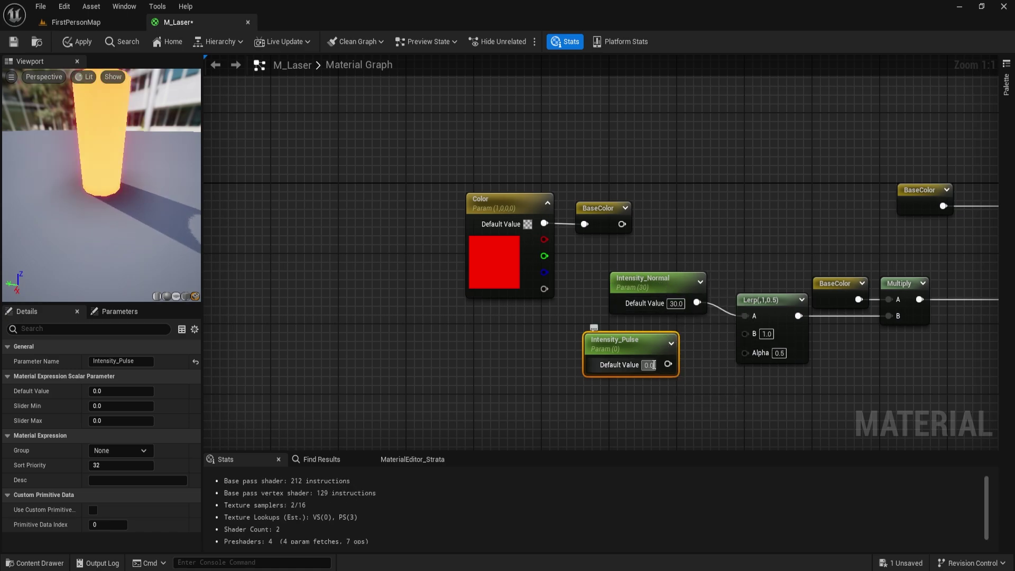
text(80)
key(Return)
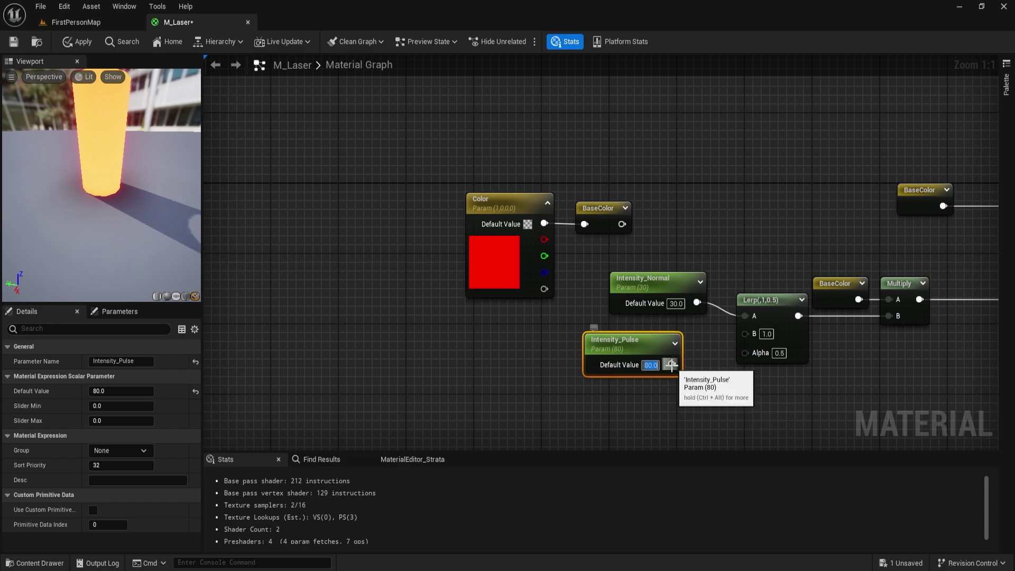
Connect Intensity_Pulse to the Lerp node's B input and arrange both intensity parameters beside the Lerp.
drag(671, 364, 748, 334)
drag(728, 387, 563, 321)
drag(582, 286, 686, 360)
drag(661, 290, 678, 298)
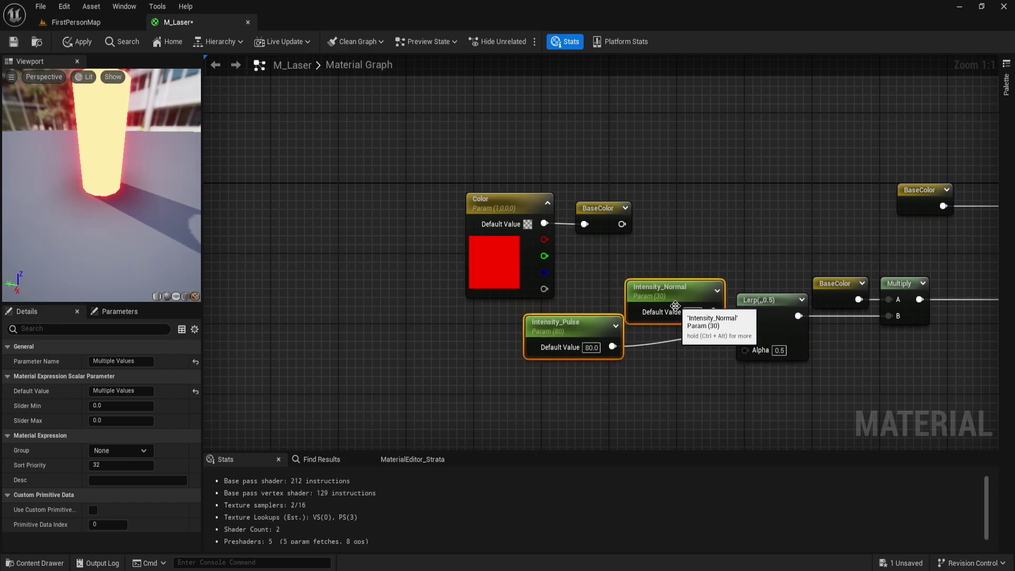
right_drag(744, 370, 684, 372)
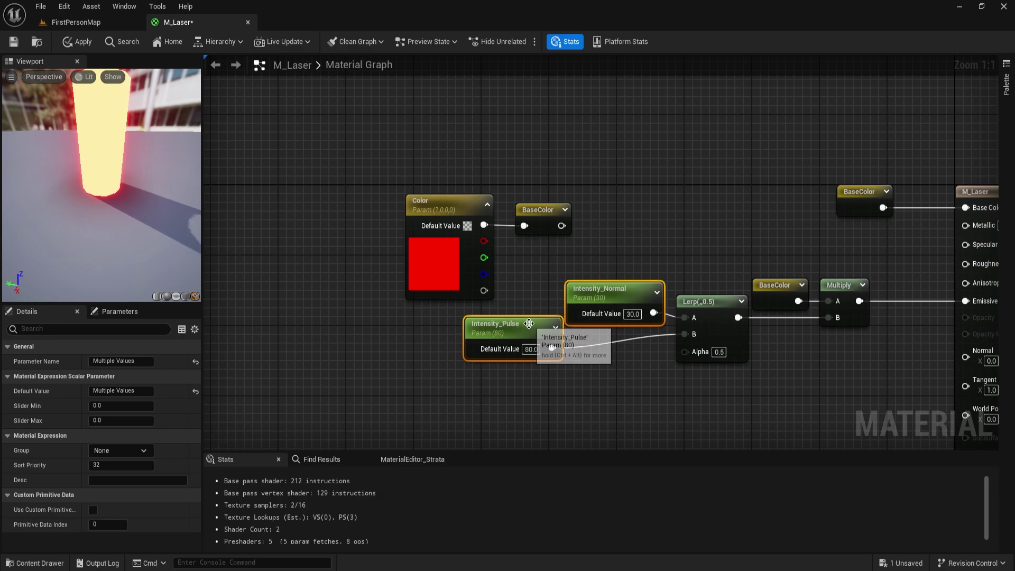
right_drag(628, 387, 728, 336)
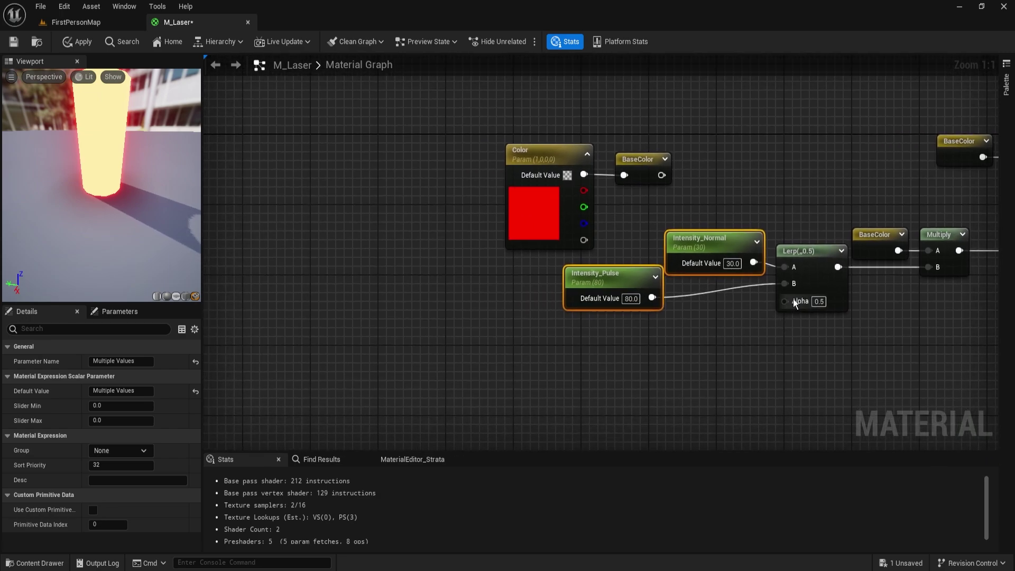
Create a named reroute declaration called AlphaMask from the Lerp's Alpha input, then move it below the graph and disconnect it.
drag(795, 302, 713, 369)
click(671, 362)
right_drag(671, 362, 658, 349)
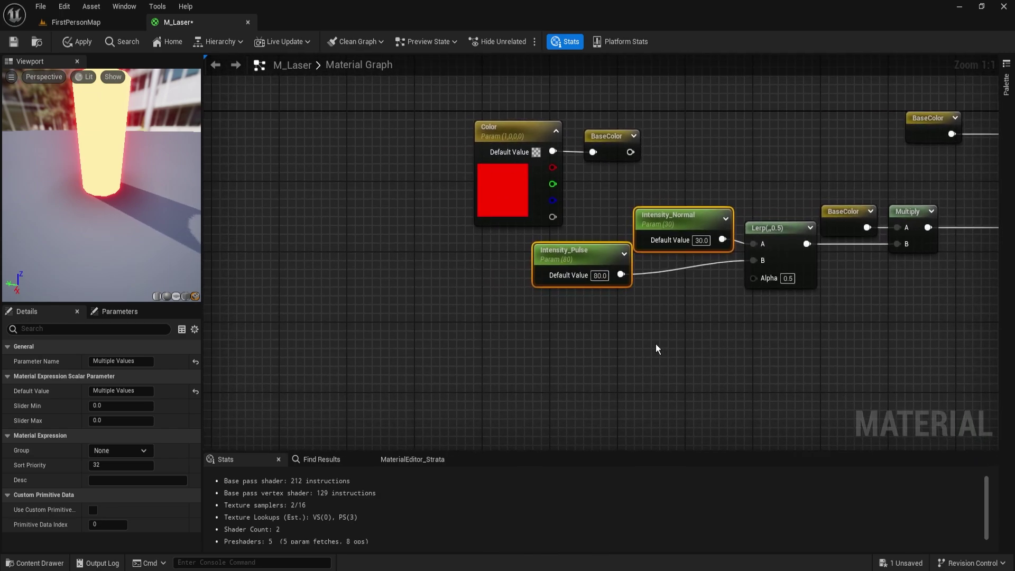
drag(753, 278, 676, 343)
text(name)
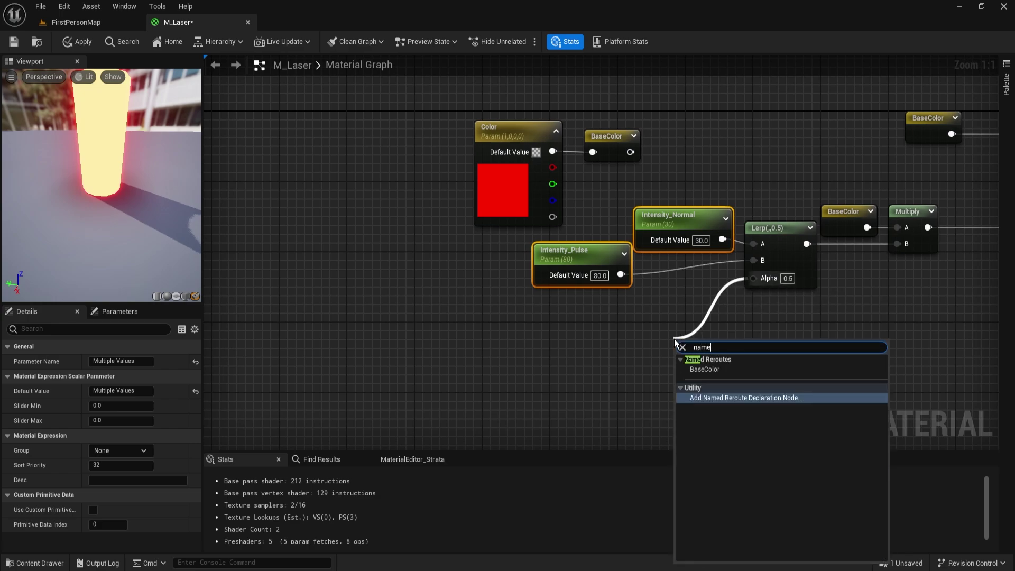
key(Return)
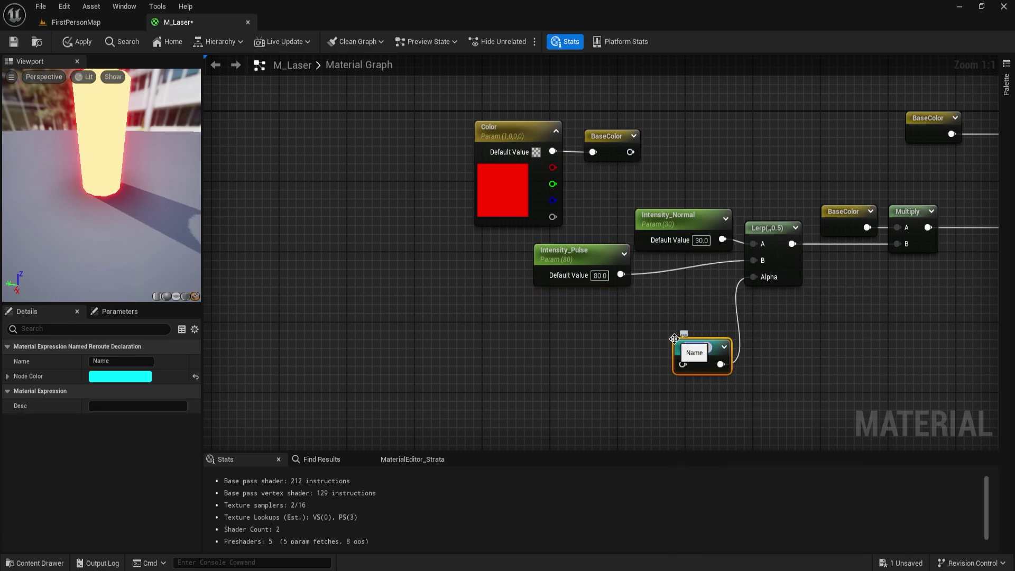
text(AlphaMask)
key(Return)
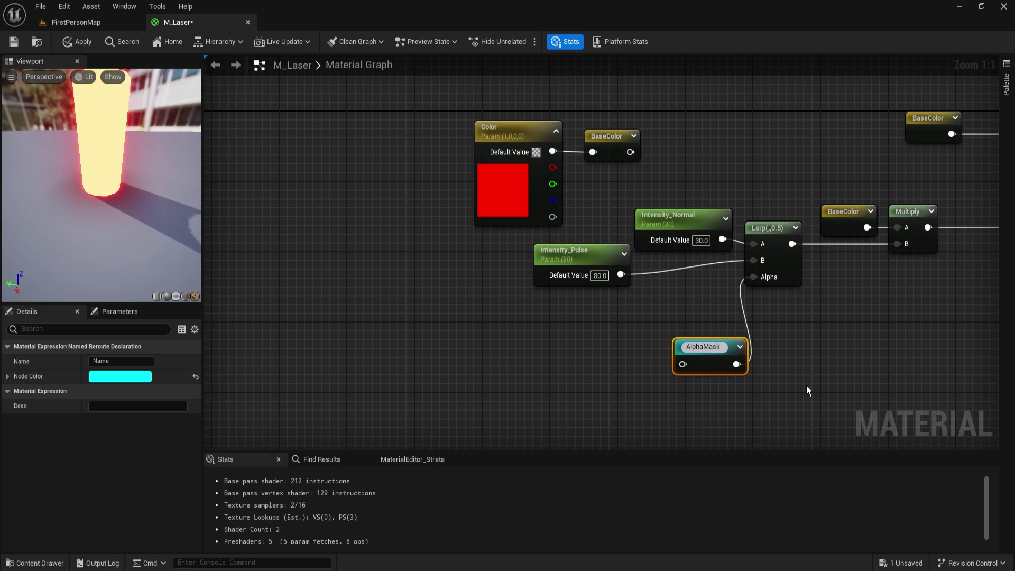
drag(727, 363, 595, 409)
alt+click(591, 407)
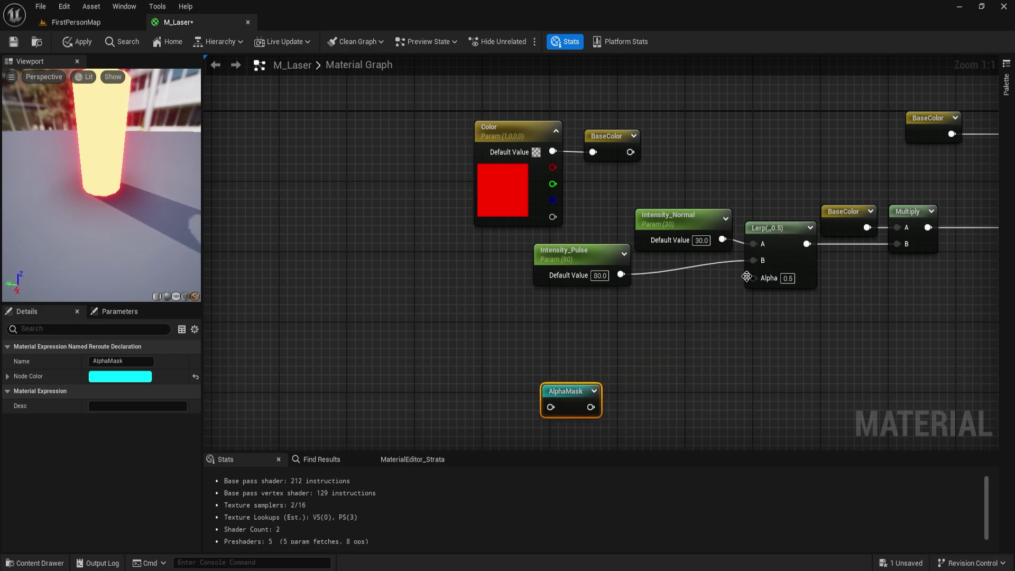
Feed the Lerp's Alpha input from an AlphaMask reroute usage and reposition the AlphaMask declaration below it.
drag(753, 278, 687, 288)
text(alpha)
key(Return)
right_drag(686, 288, 767, 179)
drag(646, 289, 739, 315)
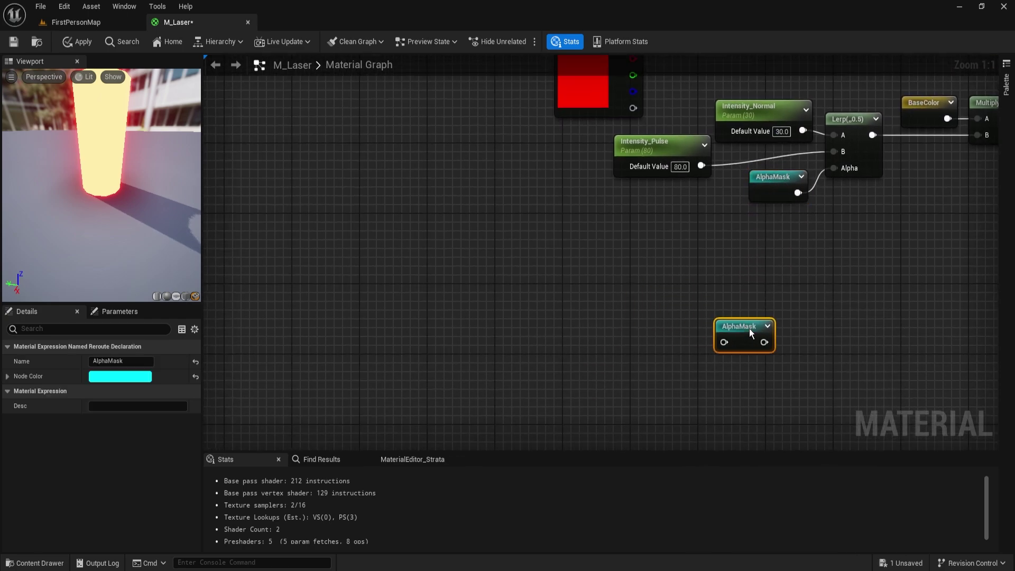
Add a scalar parameter named Spacing in the empty area before the AlphaMask declaration and set its default value to 100.
right_drag(641, 353, 677, 316)
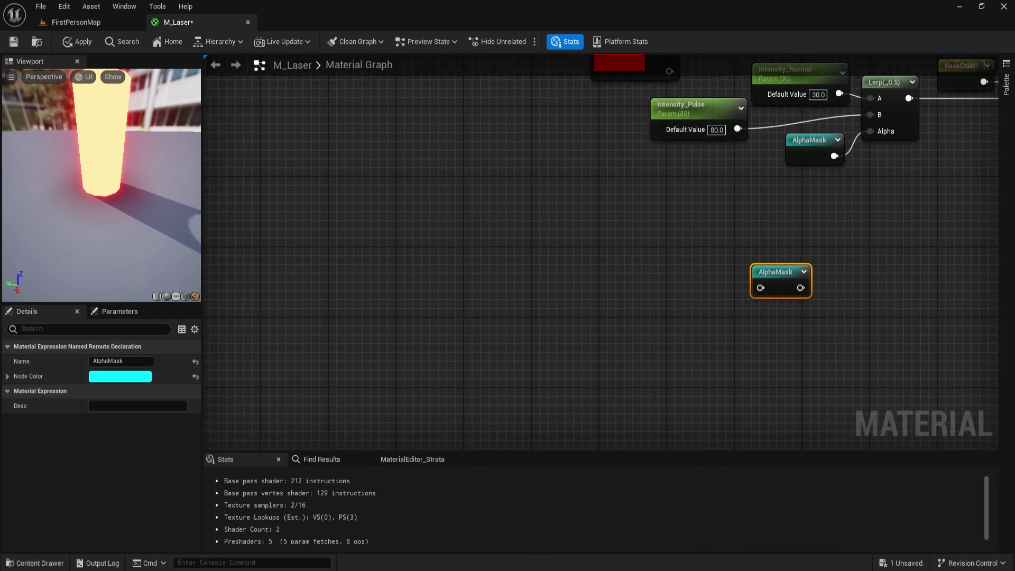
mouse_move(769, 295)
right_down()
mouse_move(735, 313)
mouse_move(755, 306)
right_up()
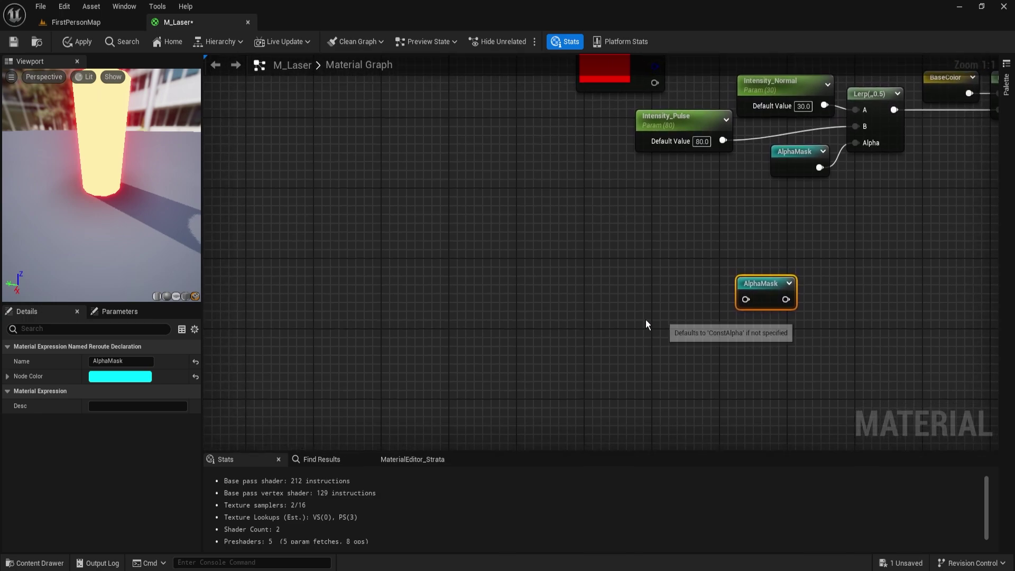
right_drag(541, 340, 555, 340)
right_drag(421, 324, 445, 316)
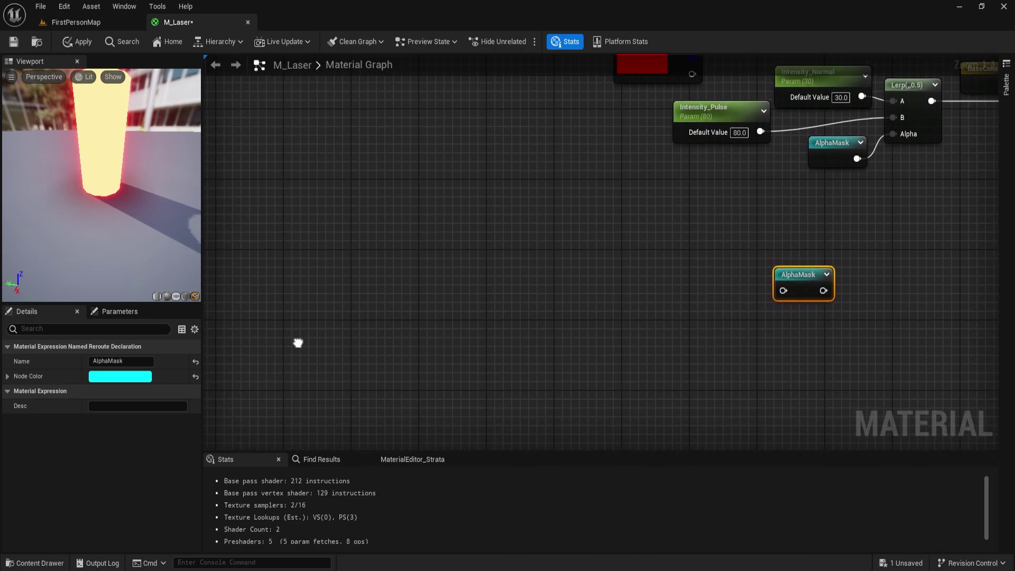
right_drag(297, 341, 334, 336)
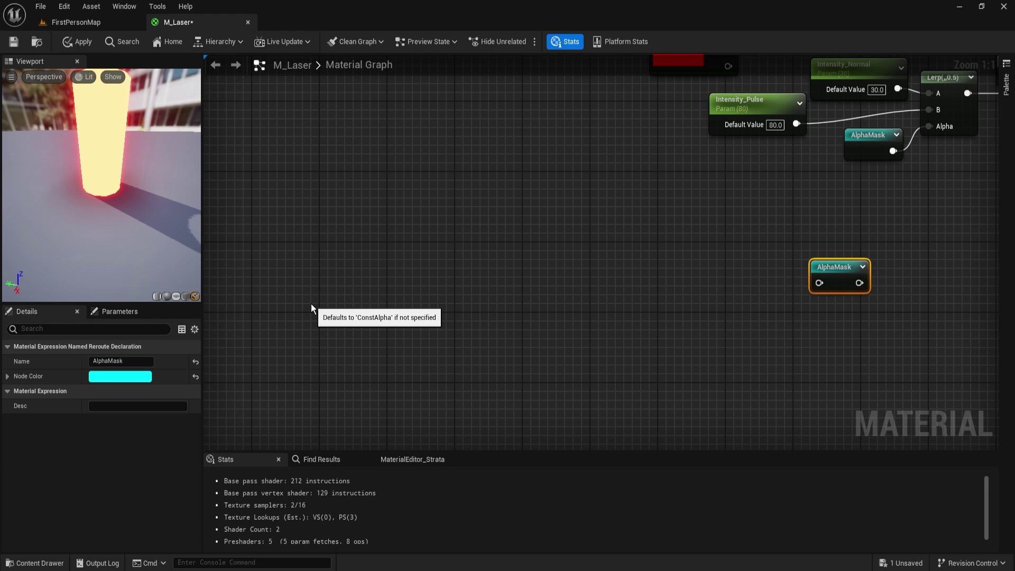
right_drag(311, 304, 341, 286)
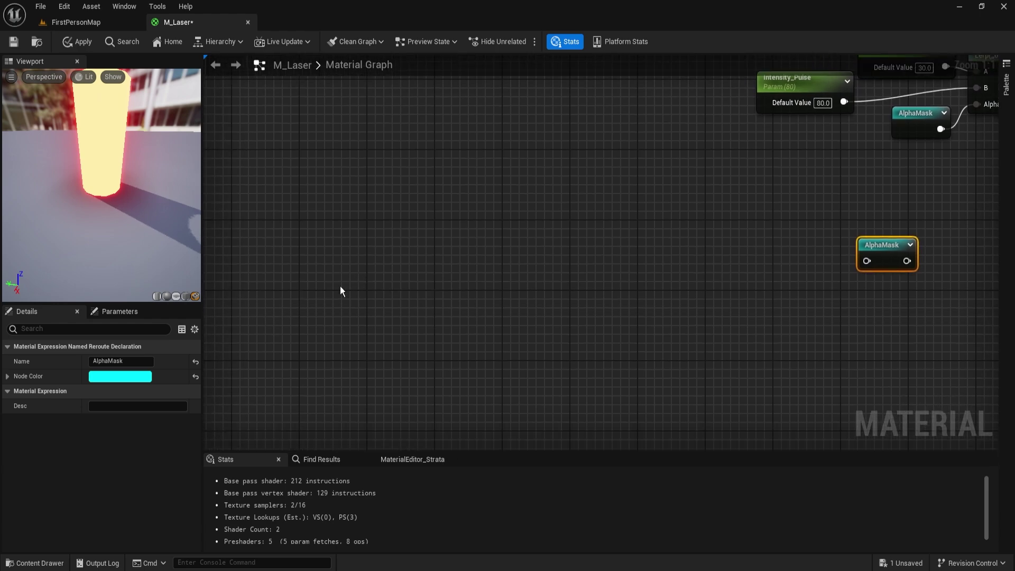
click(376, 282)
text(s)
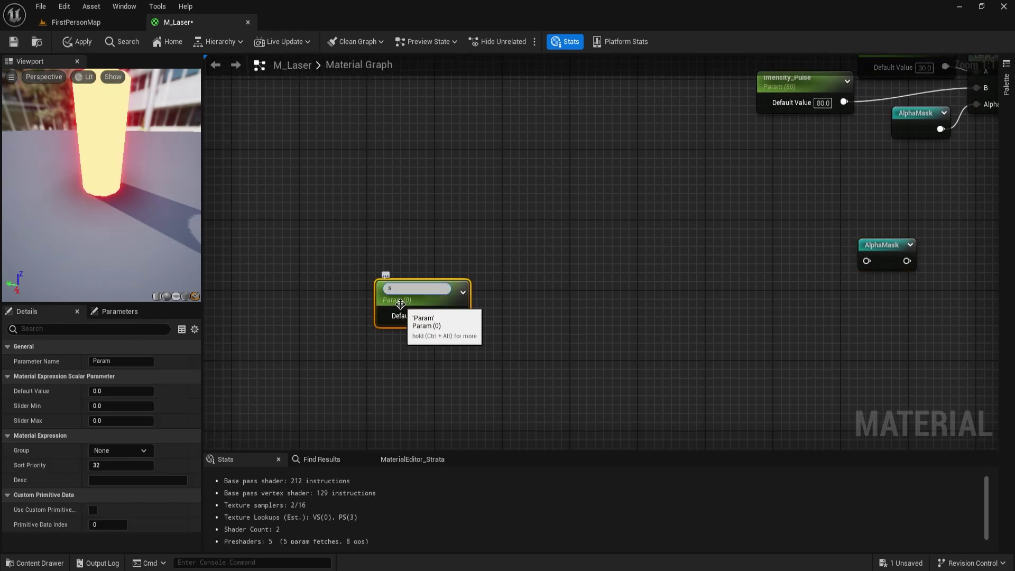
text(pacing)
key(Return)
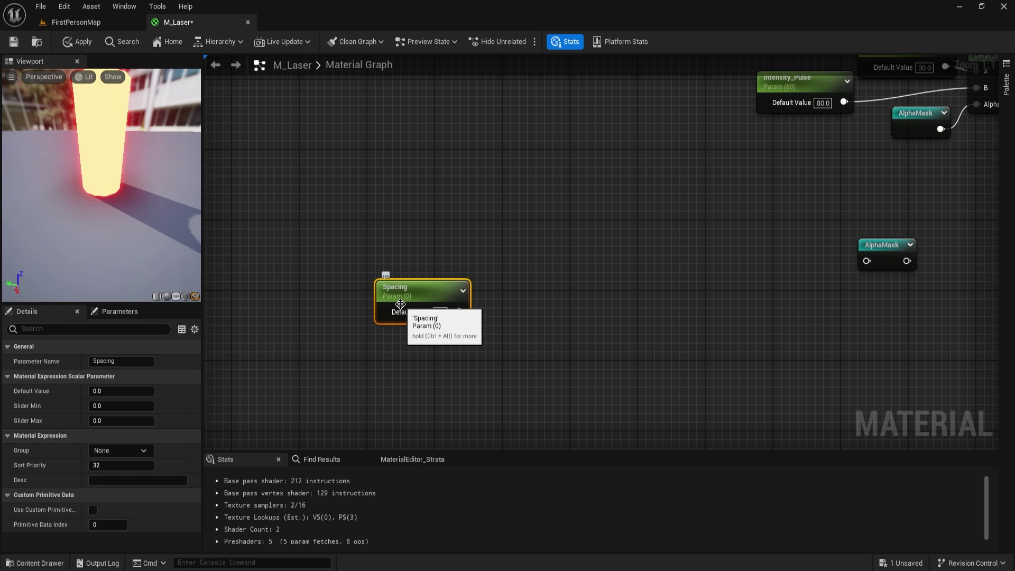
click(439, 312)
text(100)
key(Return)
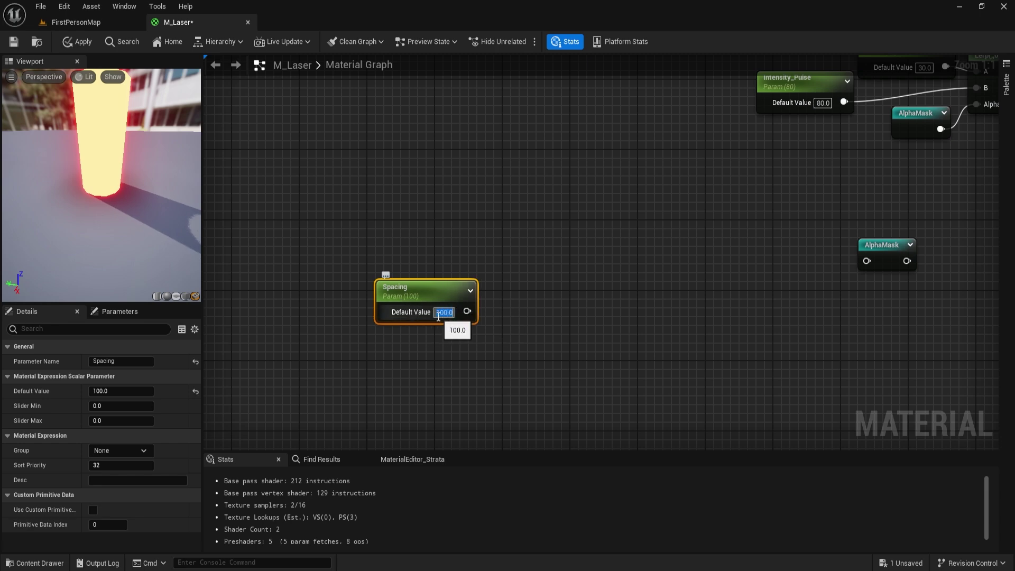
Add a Multiply node after the Spacing parameter and connect Spacing to its A input.
right_drag(522, 347, 483, 338)
drag(394, 282, 473, 295)
key(m)
click(459, 278)
right_drag(427, 324, 544, 295)
drag(589, 285, 544, 347)
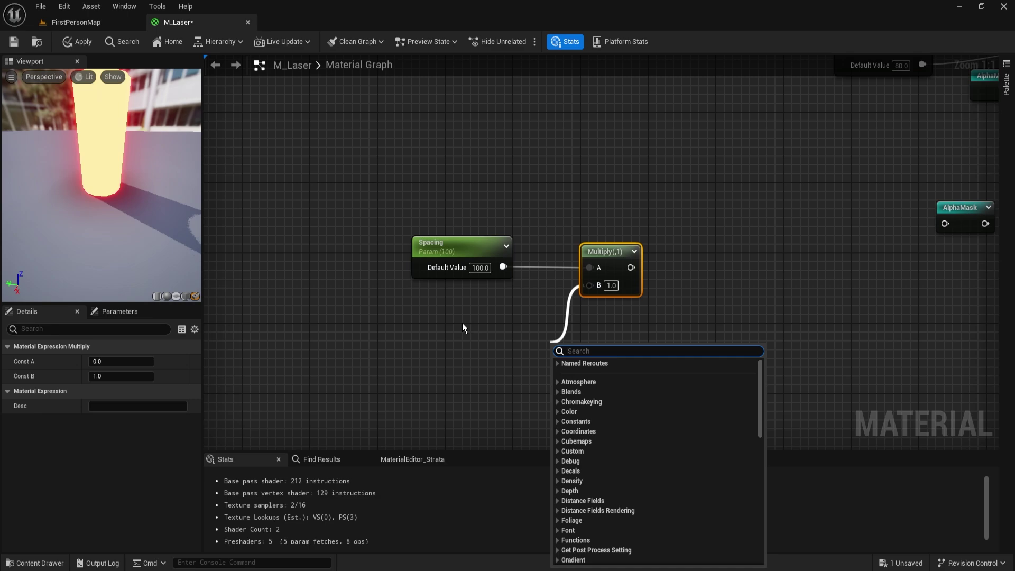
right_drag(425, 337, 473, 338)
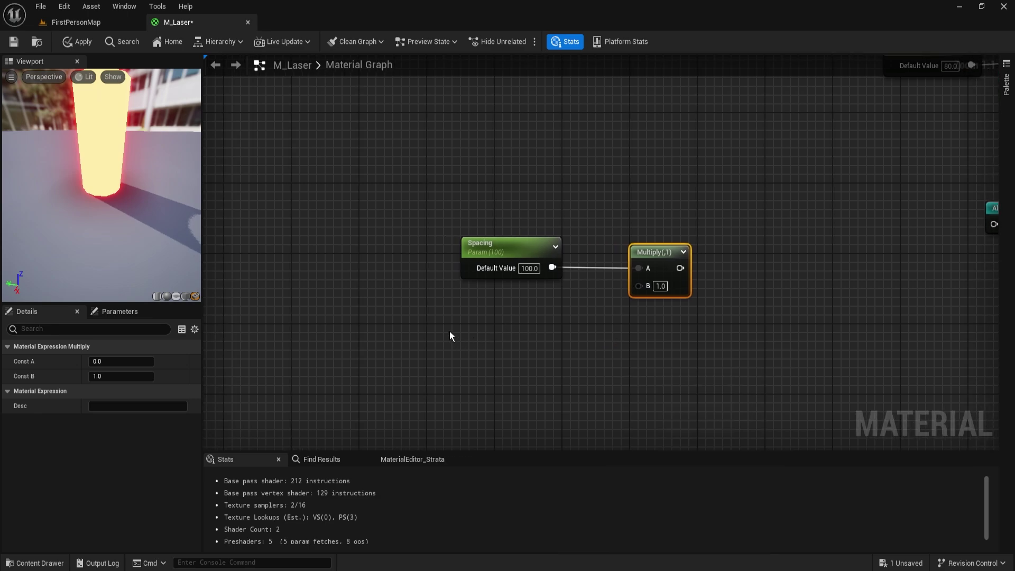
Add an ObjectScale node, connect its Scale Z output to the B input of a new Divide node, and align the two.
right_click(448, 326)
text(objectrad)
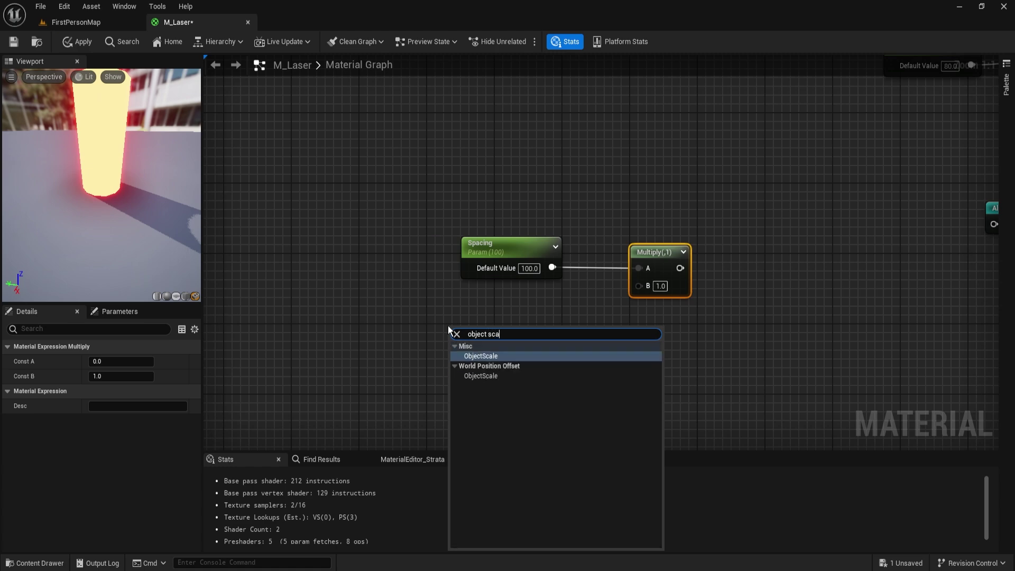
key(Escape)
key(ctrl+v)
drag(501, 407, 492, 385)
text(divide)
key(Return)
drag(502, 350, 503, 303)
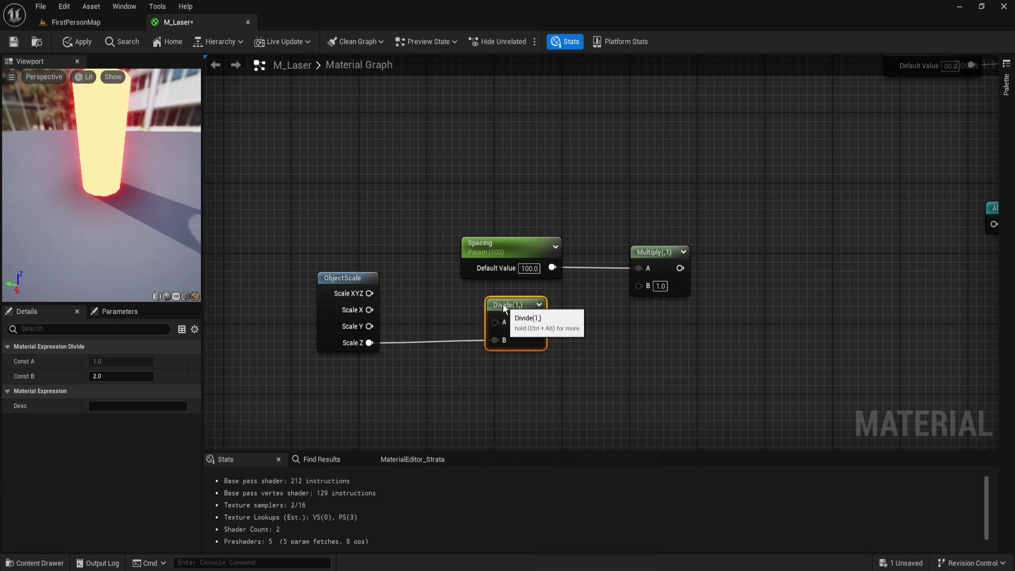
drag(537, 377, 377, 324)
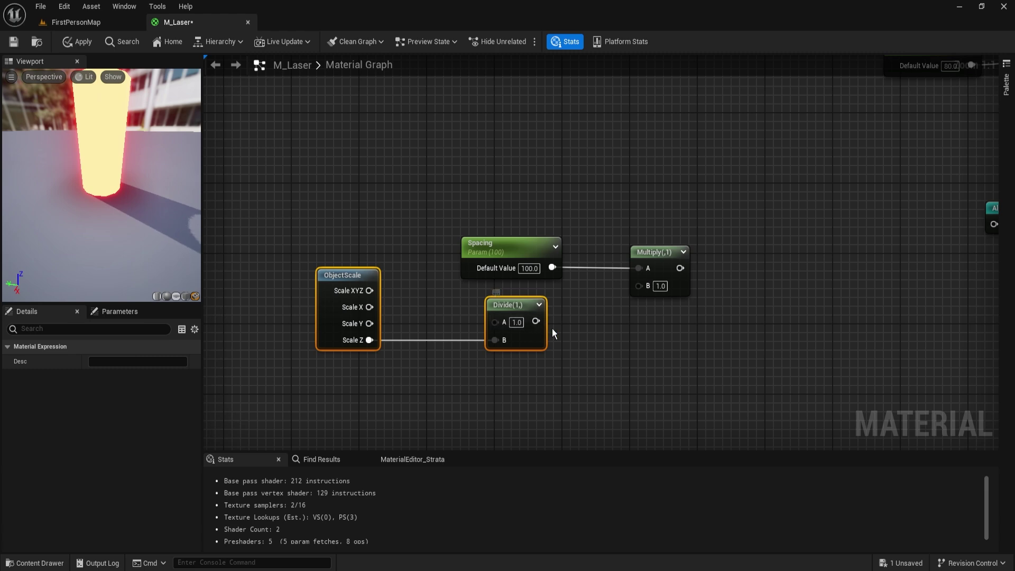
Connect the Divide node's output to the Multiply node's B input and shift the ObjectScale and Divide nodes lower.
right_drag(585, 332, 566, 333)
drag(517, 322, 617, 292)
click(550, 398)
drag(517, 322, 619, 287)
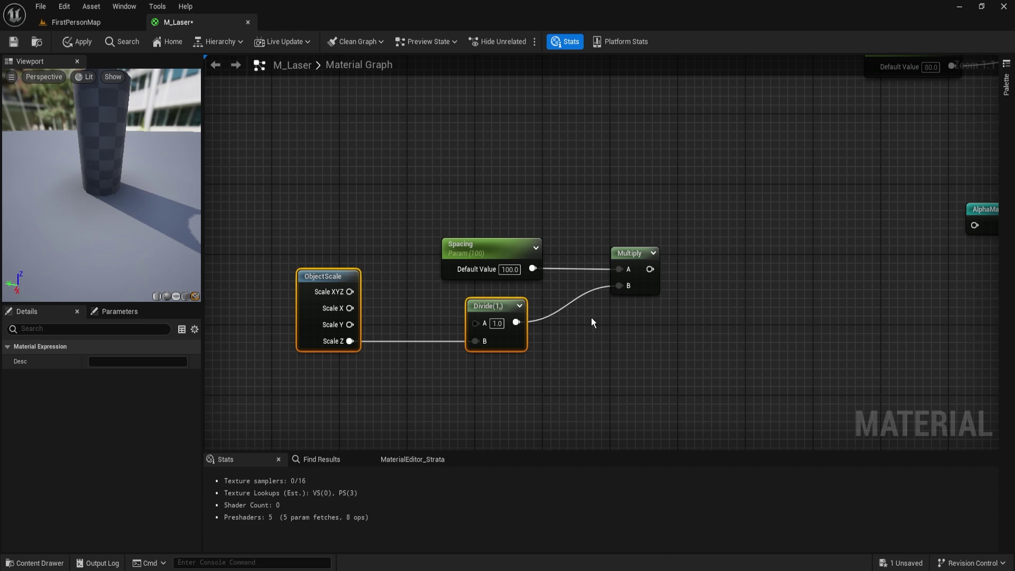
drag(508, 341, 541, 358)
right_drag(602, 321, 553, 330)
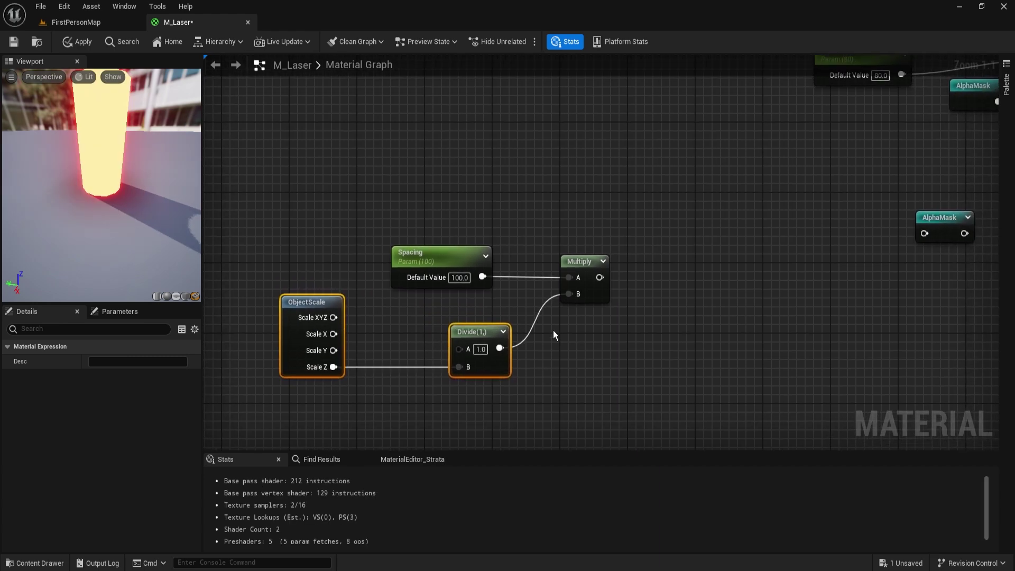
Move the Spacing, ObjectScale, Divide and Multiply nodes together, leaving free space ahead of the AlphaMask declaration.
right_drag(650, 356, 569, 361)
right_drag(513, 386, 673, 348)
drag(673, 349, 410, 238)
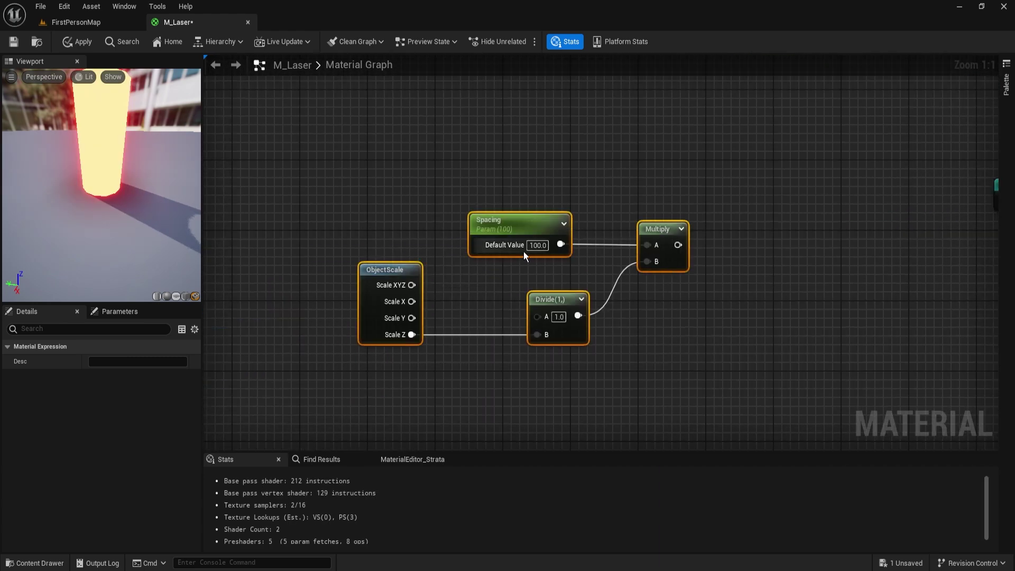
drag(647, 233, 520, 294)
click(635, 260)
right_drag(635, 260, 676, 263)
Add a second Divide node with the Multiply result in B and a LocalPosition node's Local Position output in A, then straighten them.
drag(593, 309, 681, 214)
text(div)
key(Return)
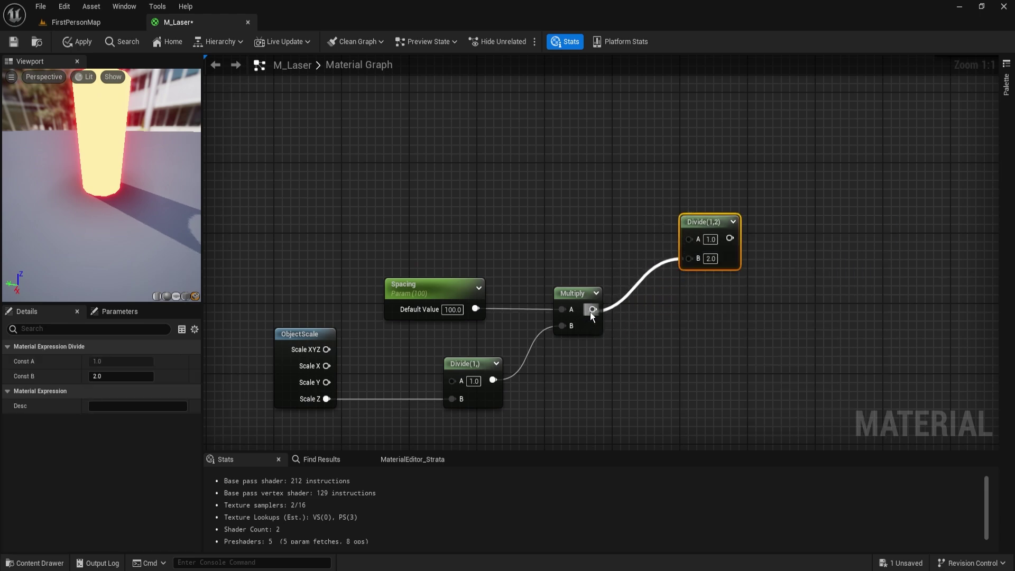
drag(590, 312, 590, 312)
drag(699, 179, 572, 173)
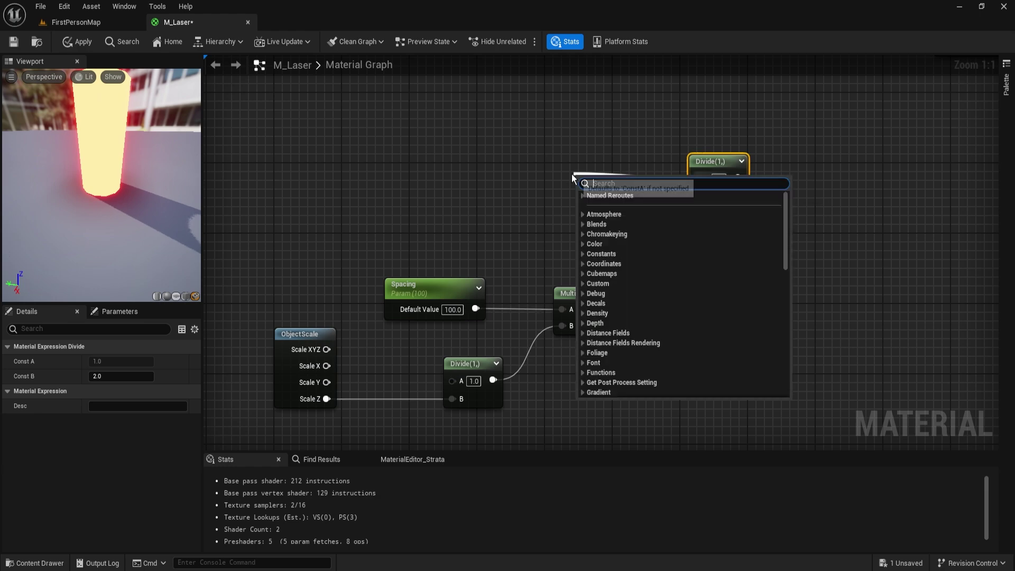
text(localpos)
key(Return)
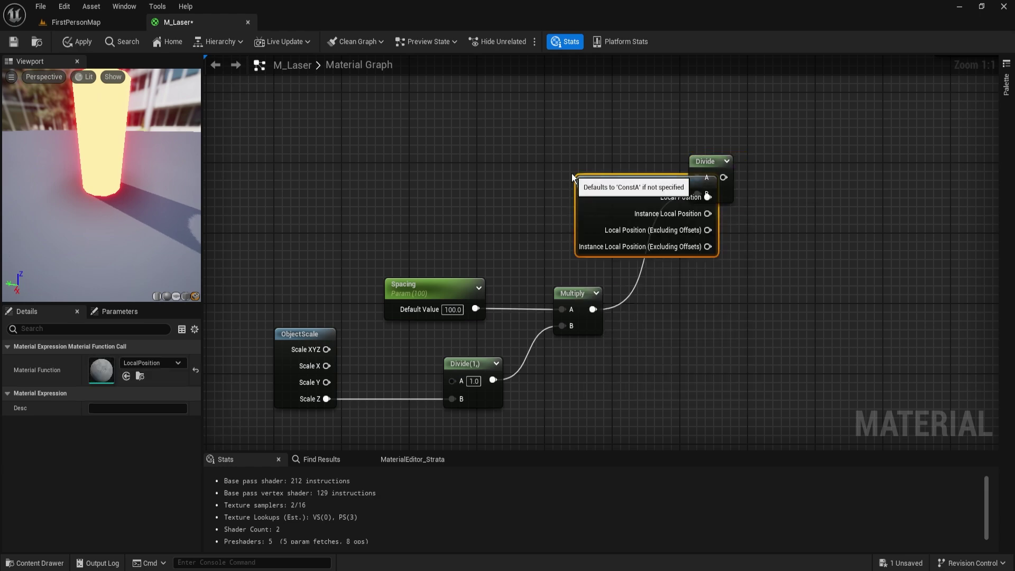
click(708, 161)
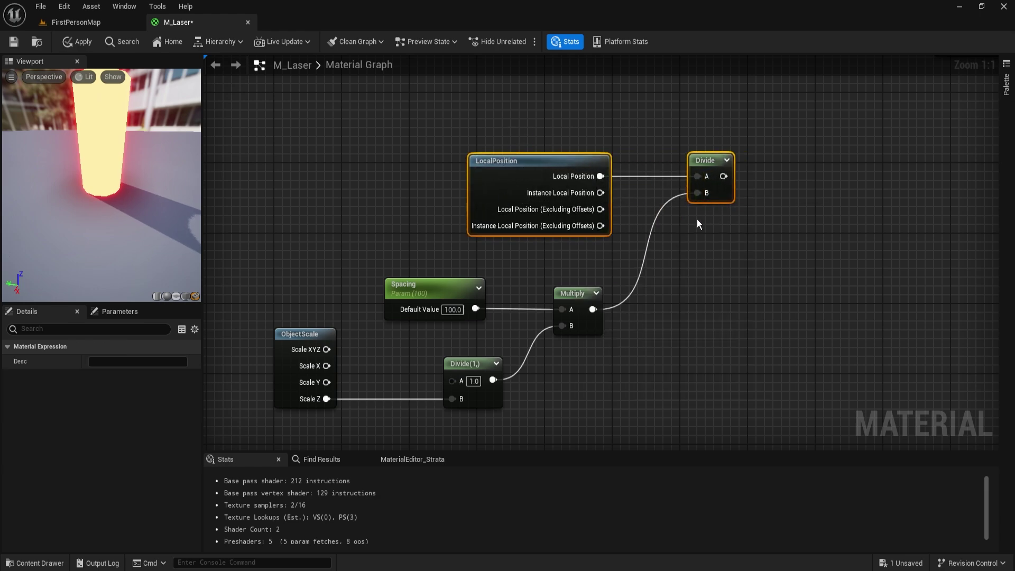
Add a ComponentMask node fed by the second Divide node's output and align it with that Divide node.
right_drag(698, 222, 564, 211)
drag(549, 199, 592, 196)
click(591, 205)
click(609, 190)
key(ctrl+z)
text(component)
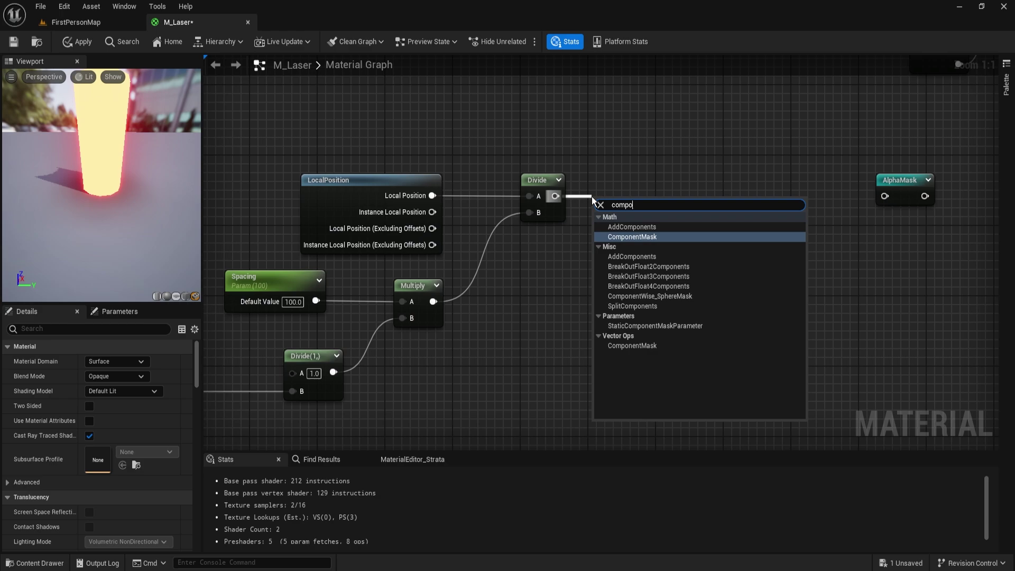
key(Return)
drag(624, 216, 637, 192)
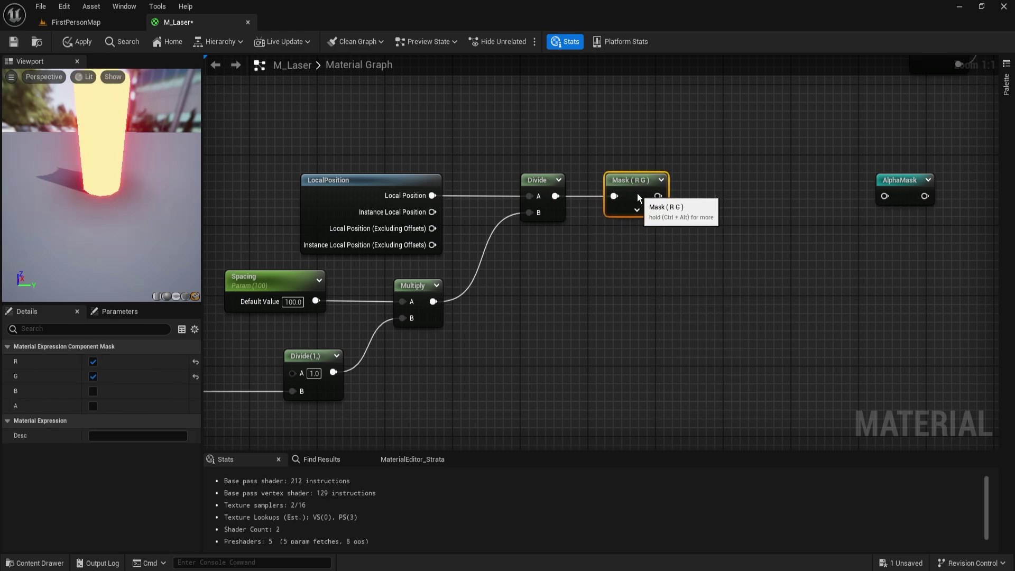
Restrict the ComponentMask node to the B channel only, with R and G disabled.
click(93, 391)
click(93, 376)
click(93, 362)
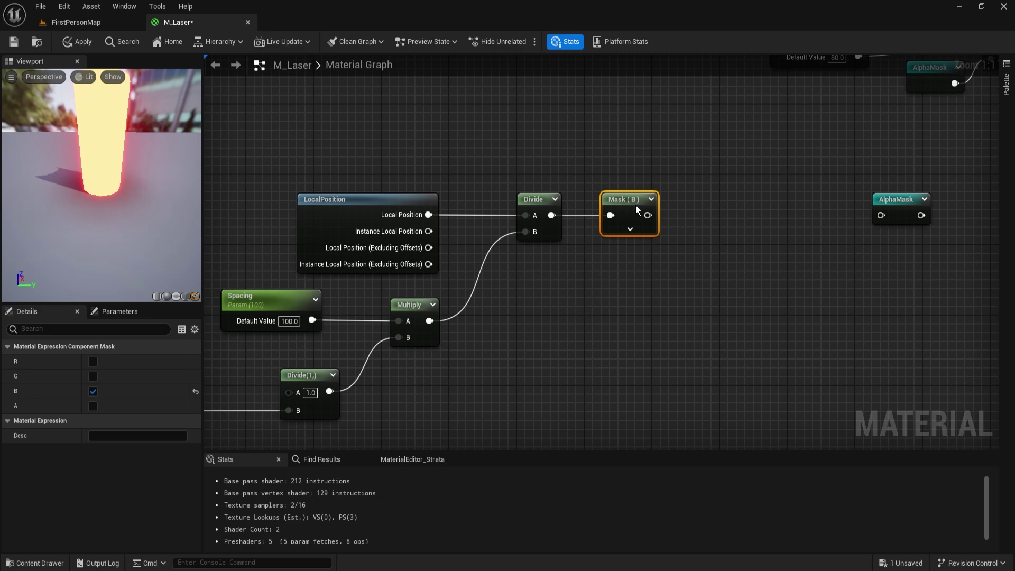
right_click(636, 210)
click(677, 242)
key(Return)
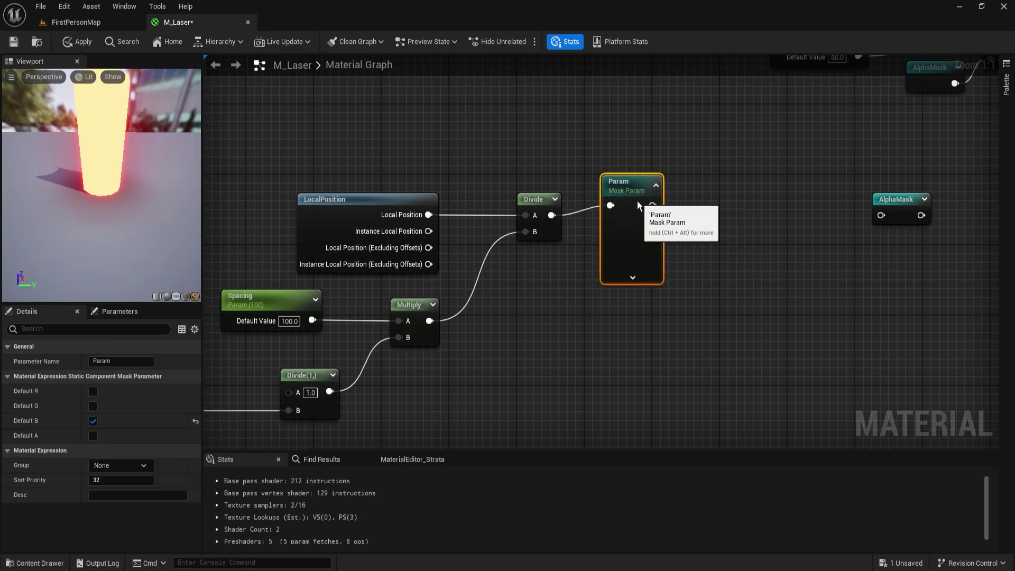
key(ctrl+z)
Preview the ComponentMask node's output on the viewport mesh, level the node, and examine how its gradient shades the cylinder.
right_click(630, 210)
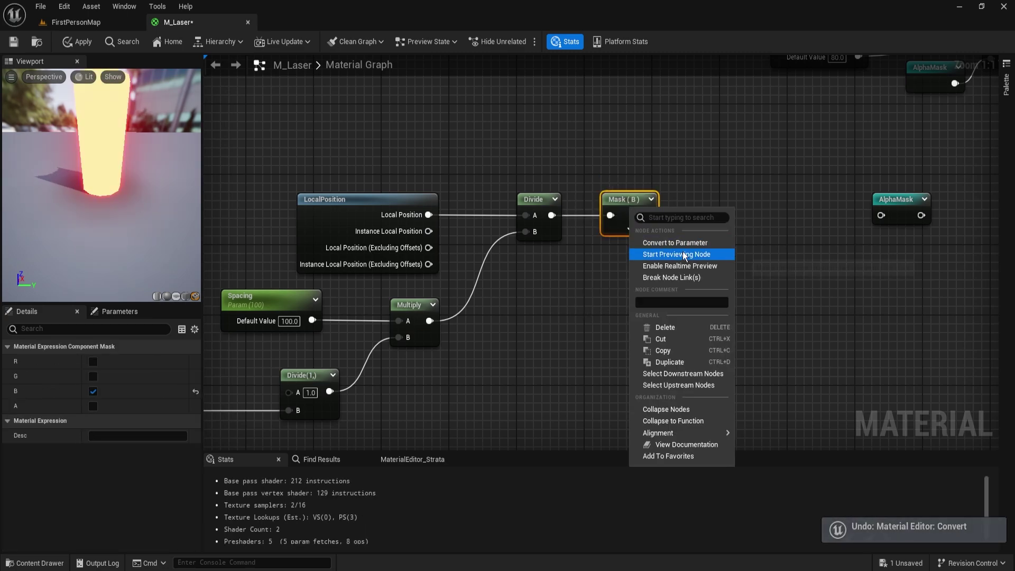
click(683, 255)
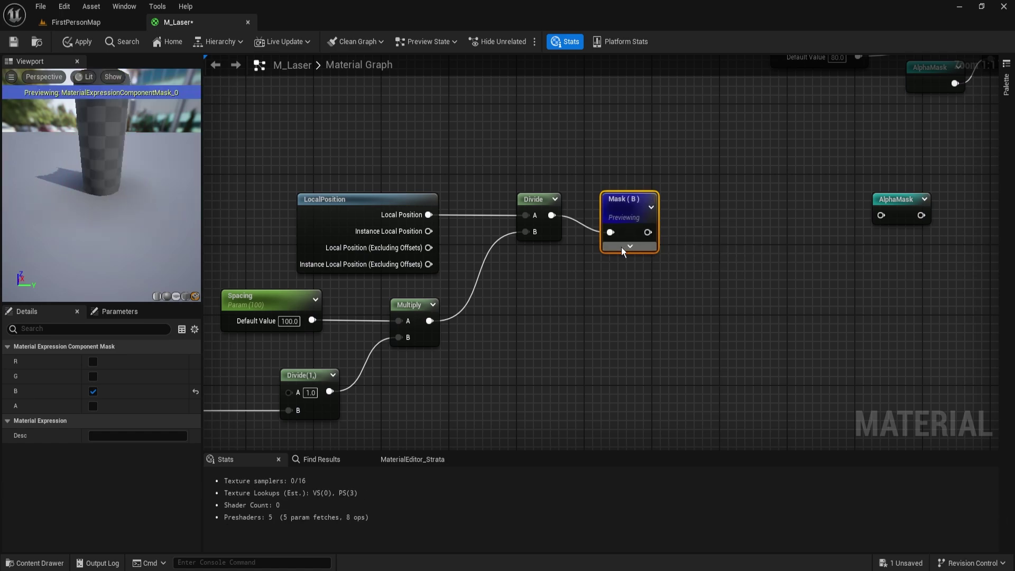
drag(106, 180, 105, 153)
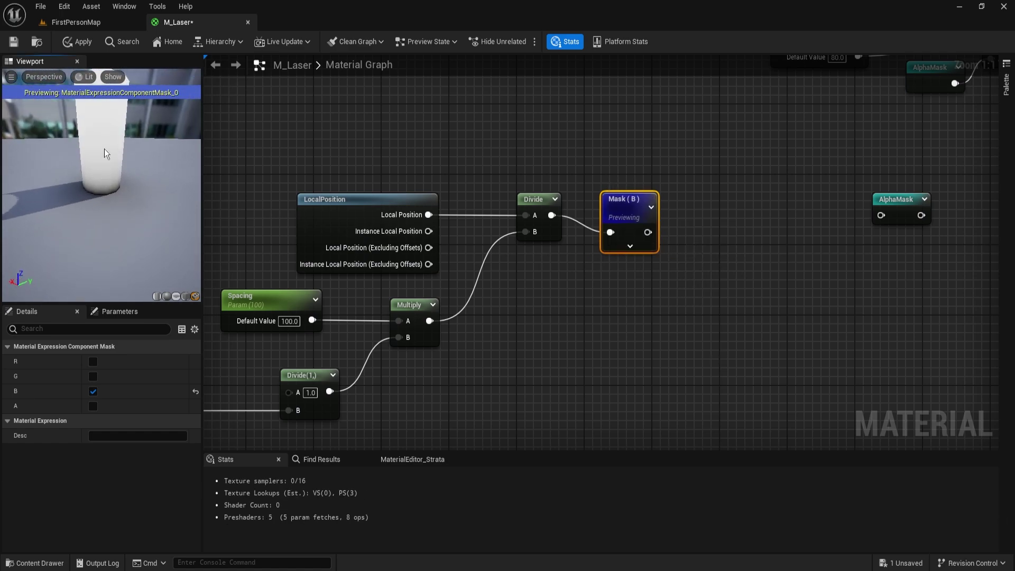
drag(626, 213, 626, 195)
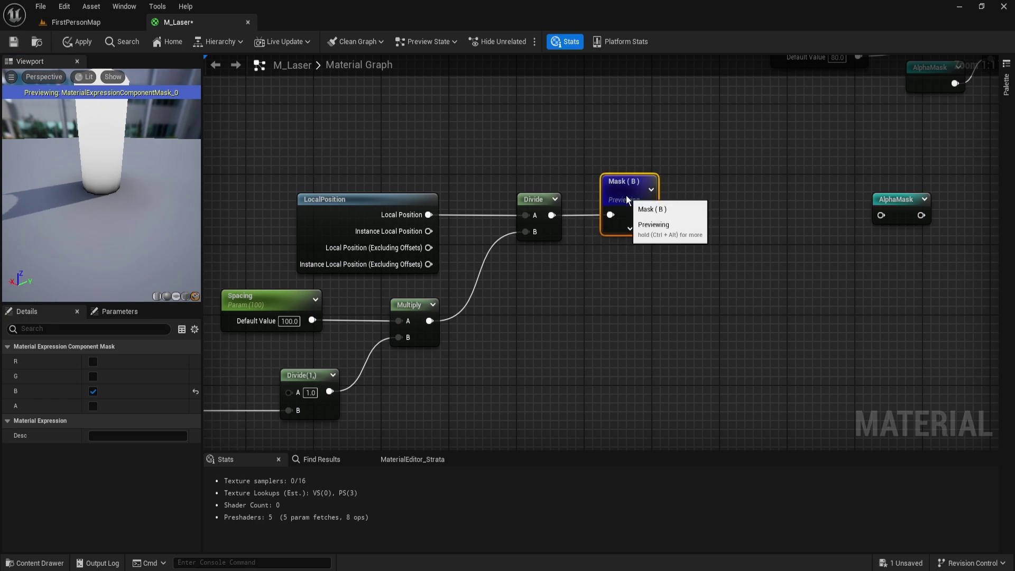
Compare the mask's G and R channels on the previewed cylinder, returning the mask to B only.
click(94, 377)
click(93, 391)
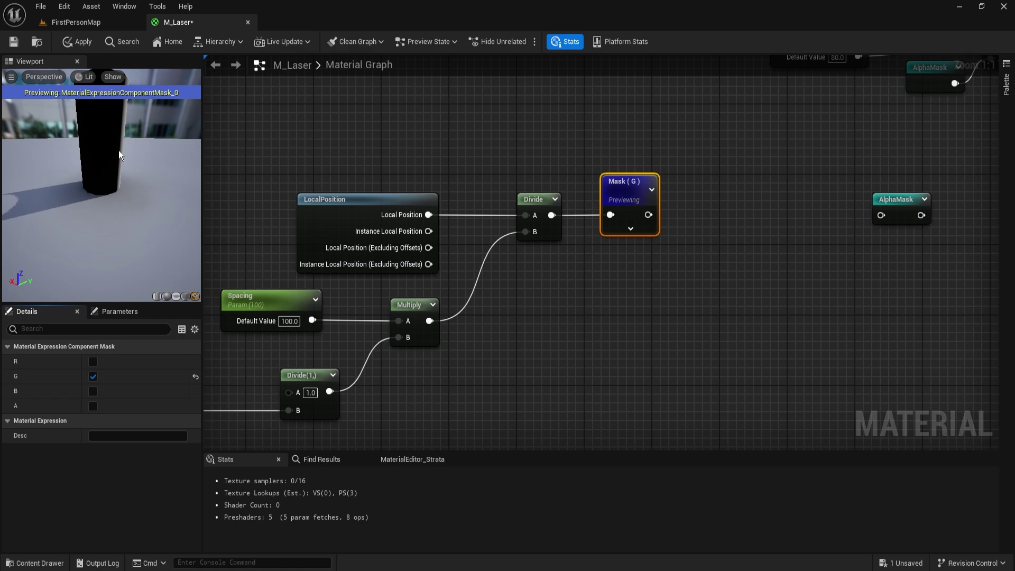
drag(118, 150, 37, 156)
click(93, 376)
click(93, 362)
click(93, 391)
click(94, 362)
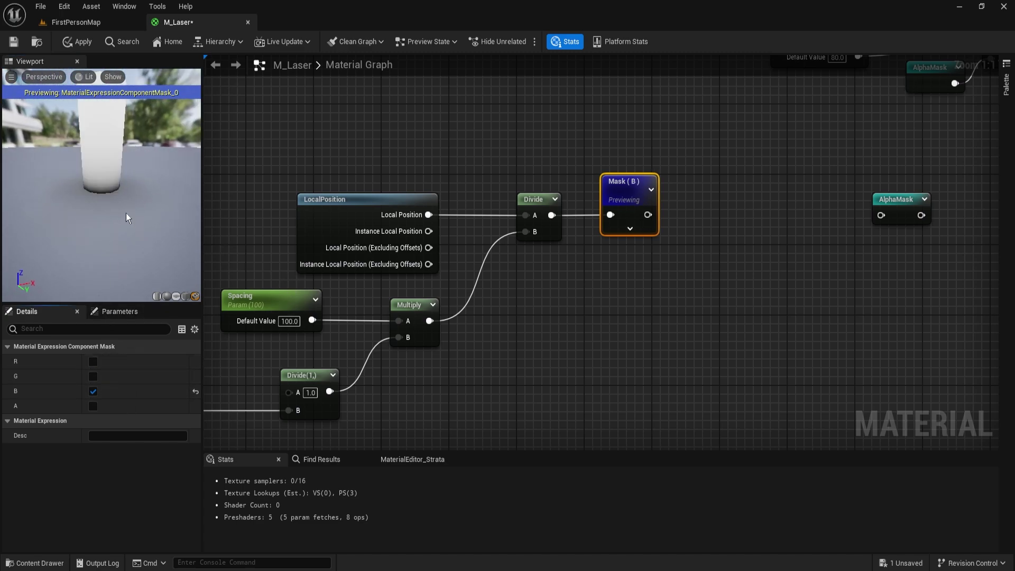
drag(101, 158, 132, 158)
Stop previewing the ComponentMask node and realign it with the Divide node.
right_drag(468, 294, 390, 302)
right_click(545, 202)
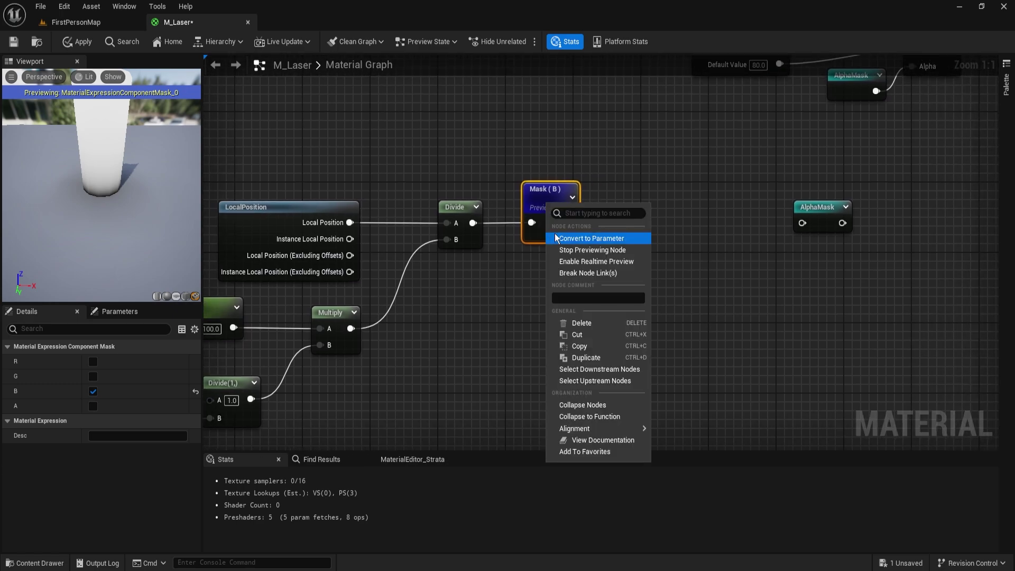
click(593, 250)
click(607, 237)
click(551, 209)
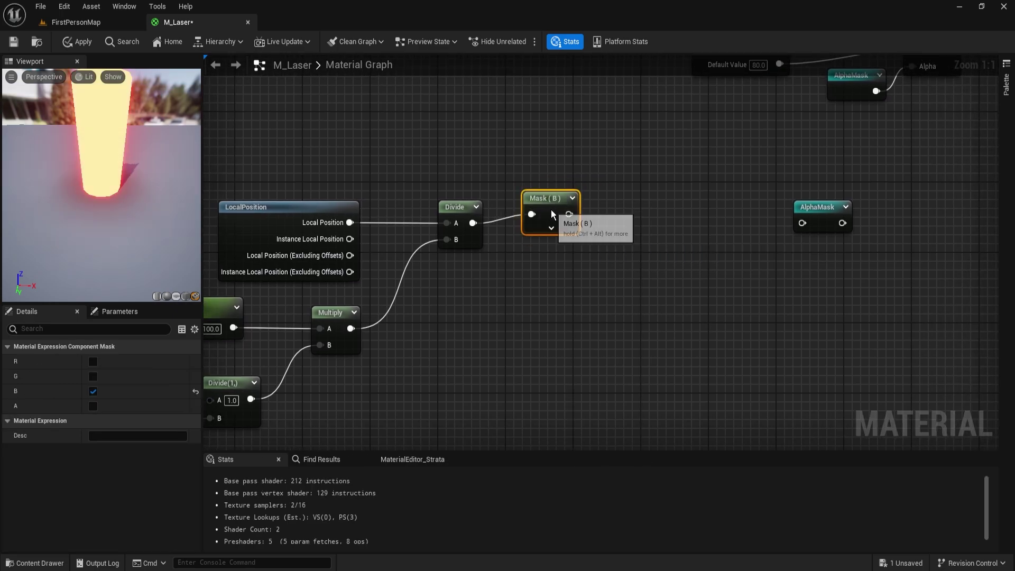
click(620, 233)
Add a Panner node with its Coordinate input fed by the B mask's output.
right_drag(588, 220, 560, 202)
drag(524, 204, 585, 203)
text(panner)
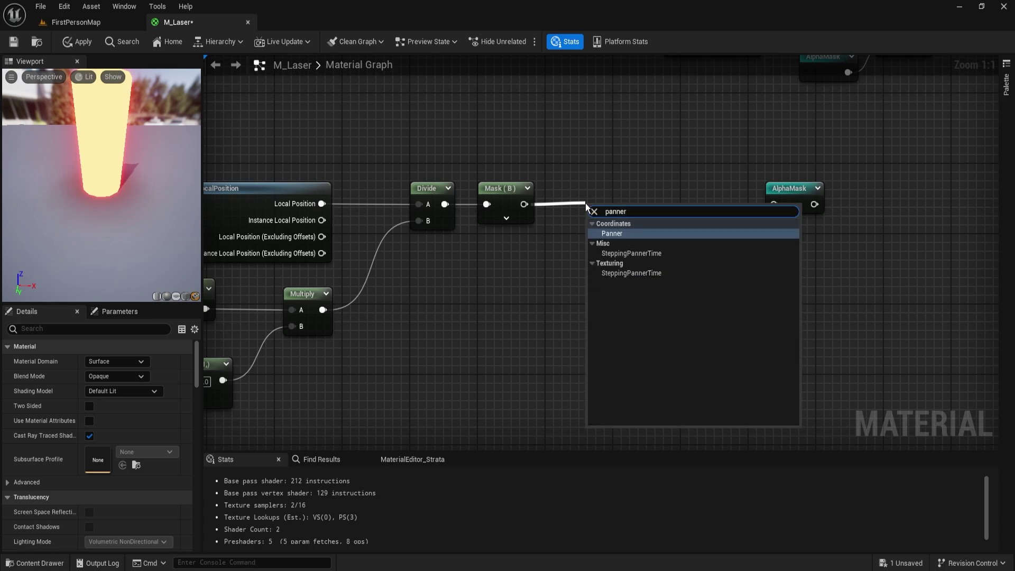
key(Return)
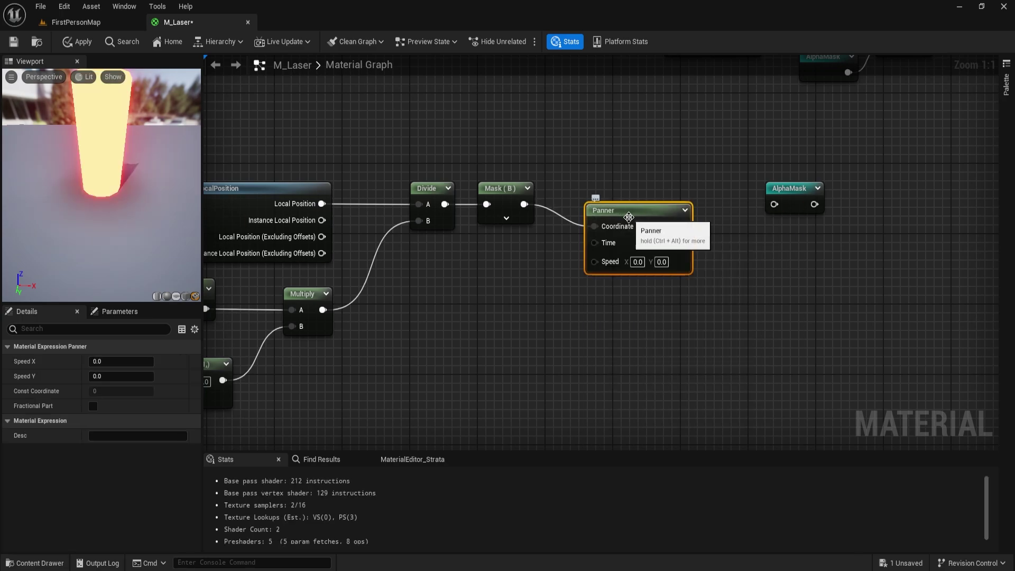
Move the whole chain from ObjectScale to Panner farther away from the AlphaMask declaration.
scroll(686, 218, down, 2)
drag(714, 343, 248, 167)
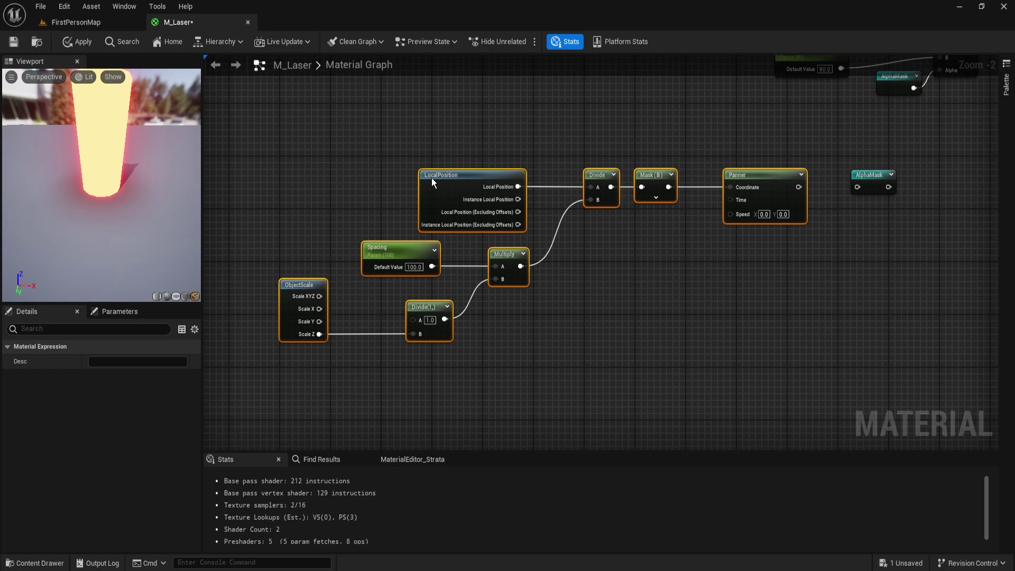
drag(761, 182, 673, 182)
click(629, 251)
right_drag(546, 241, 593, 242)
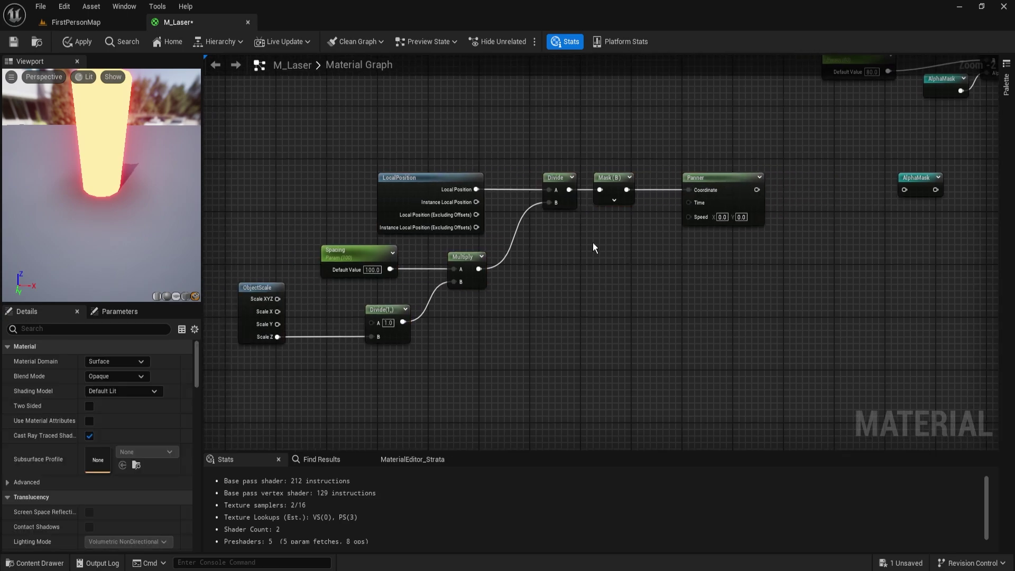
drag(479, 163, 610, 208)
right_drag(692, 248, 633, 250)
scroll(633, 249, up, 2)
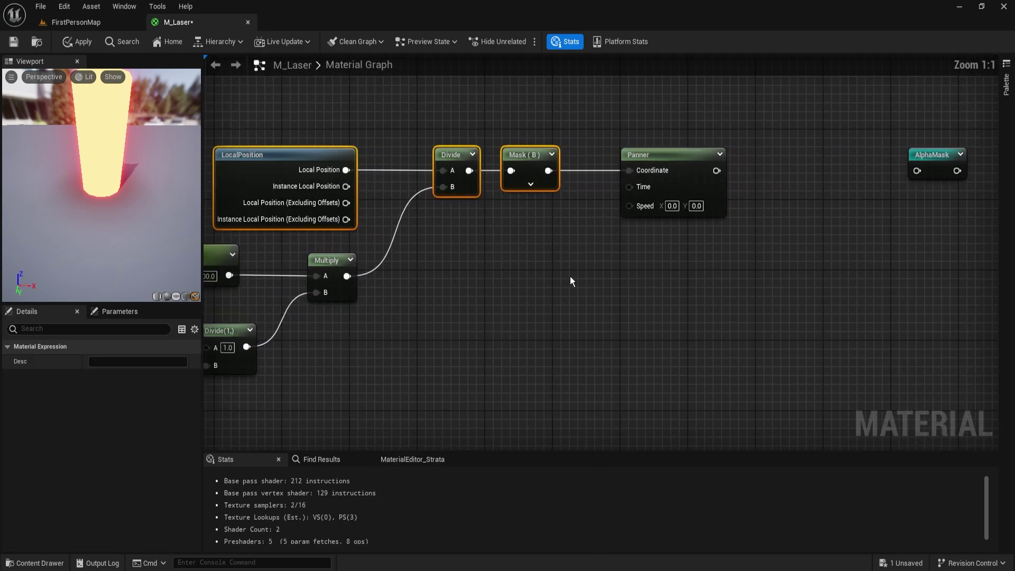
click(570, 276)
Add an AppendVector node feeding the Panner's Speed input and place it below and ahead of the Panner.
right_drag(570, 276, 635, 217)
drag(705, 157, 658, 205)
text(append)
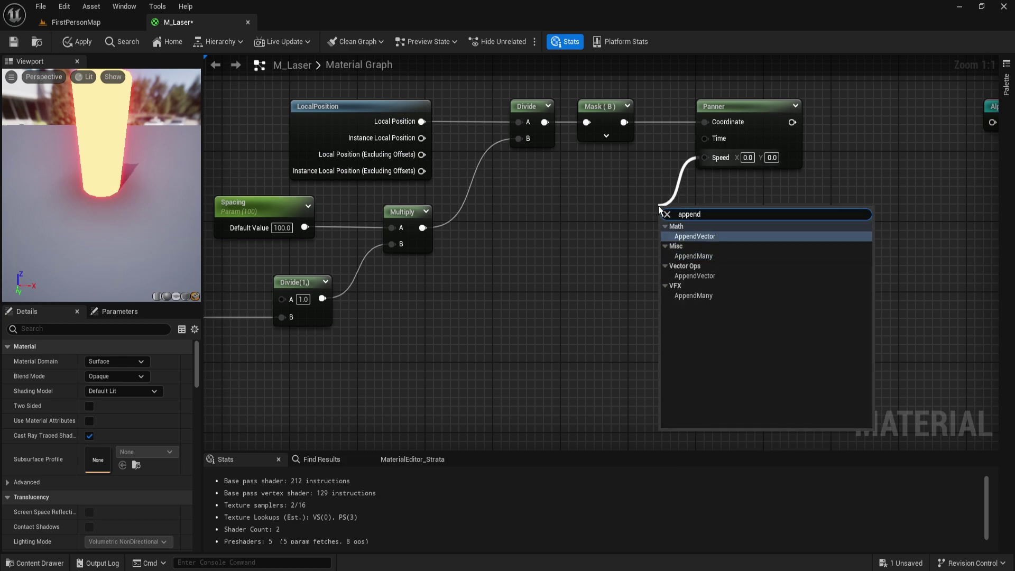
key(Return)
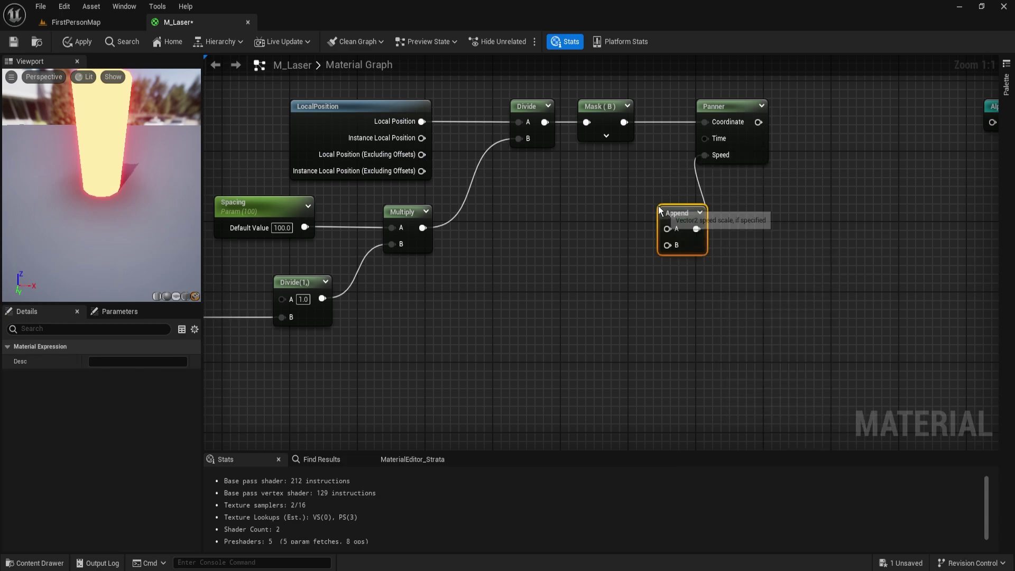
drag(686, 217, 653, 194)
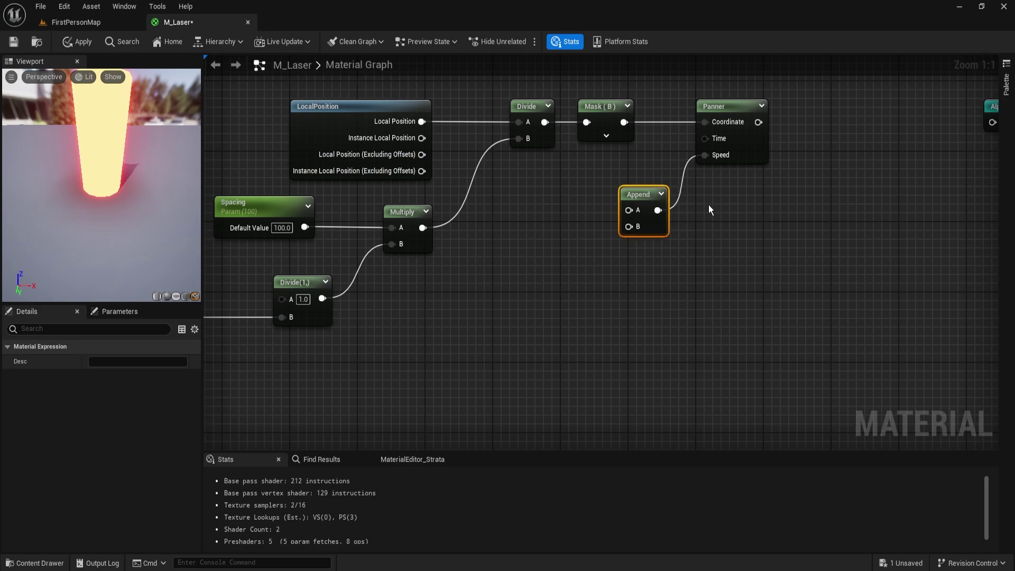
Move the Panner and Append nodes together farther from the Mask node to free space ahead of them.
right_drag(762, 234, 739, 265)
drag(739, 265, 635, 183)
drag(712, 138, 772, 136)
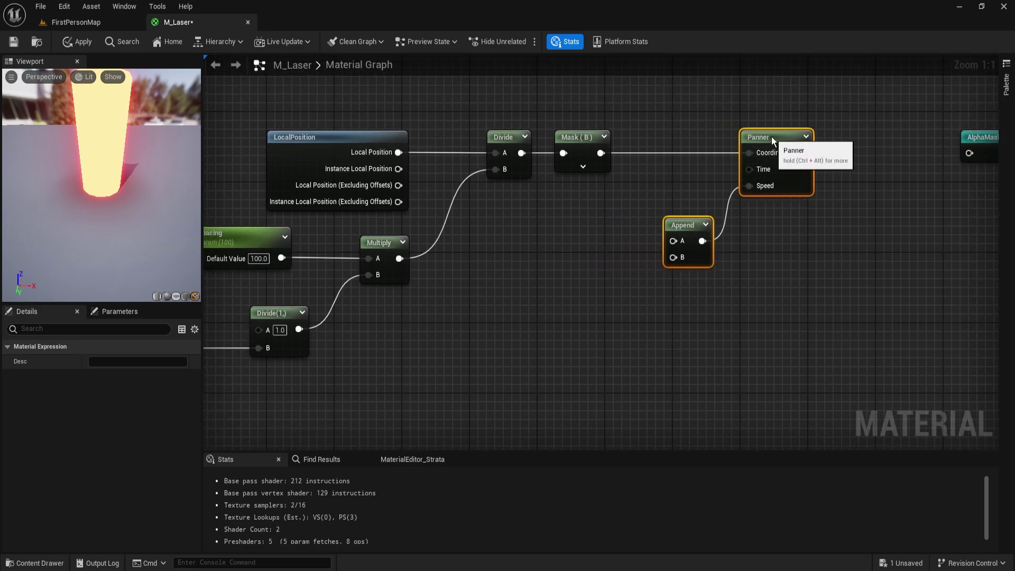
click(564, 233)
right_drag(564, 234, 614, 233)
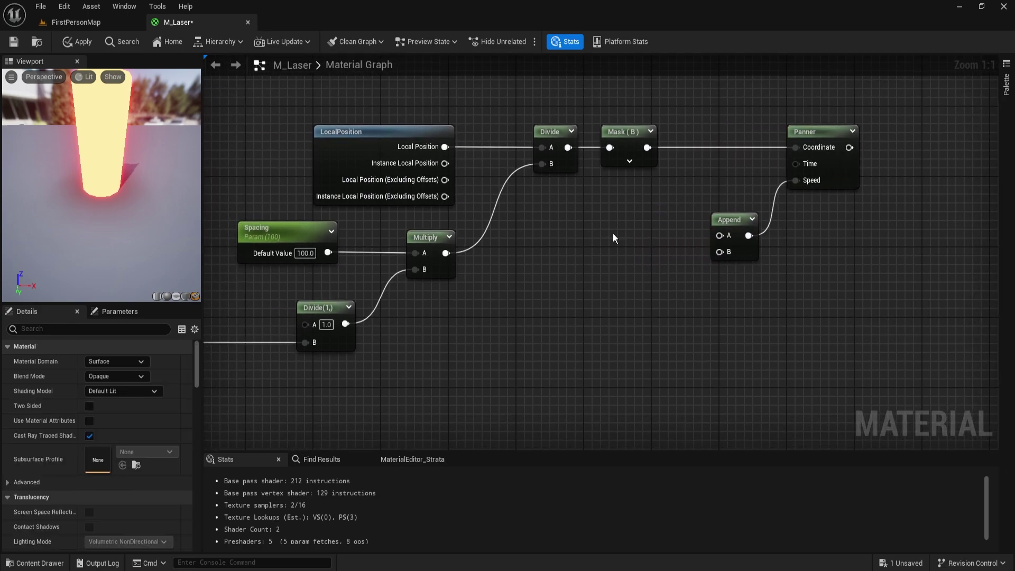
Add a Constant node with value 0, connect it to the Append node's A input, and straighten the two.
click(564, 218)
drag(625, 242, 720, 236)
drag(593, 226, 578, 220)
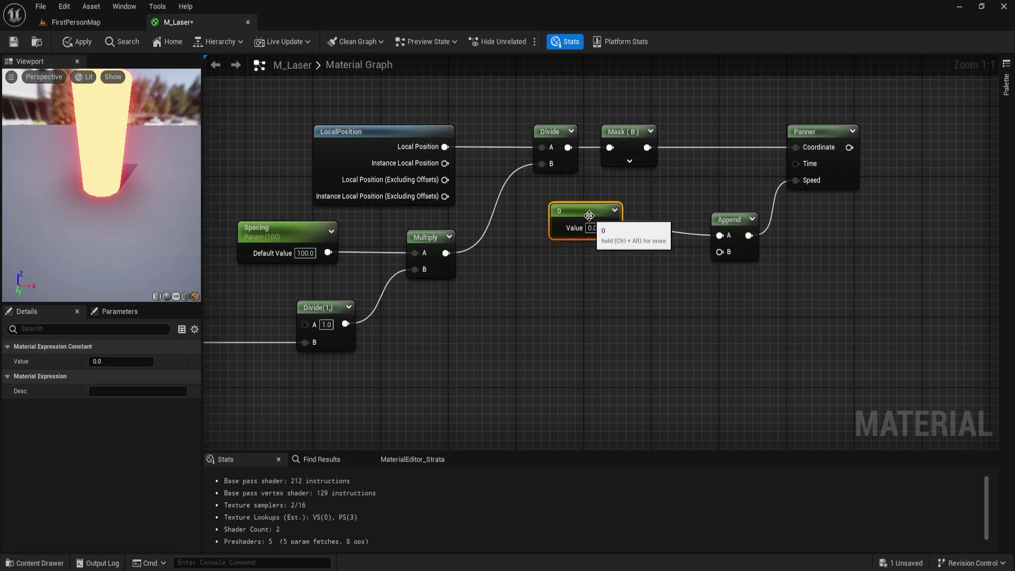
shift+click(740, 251)
click(692, 275)
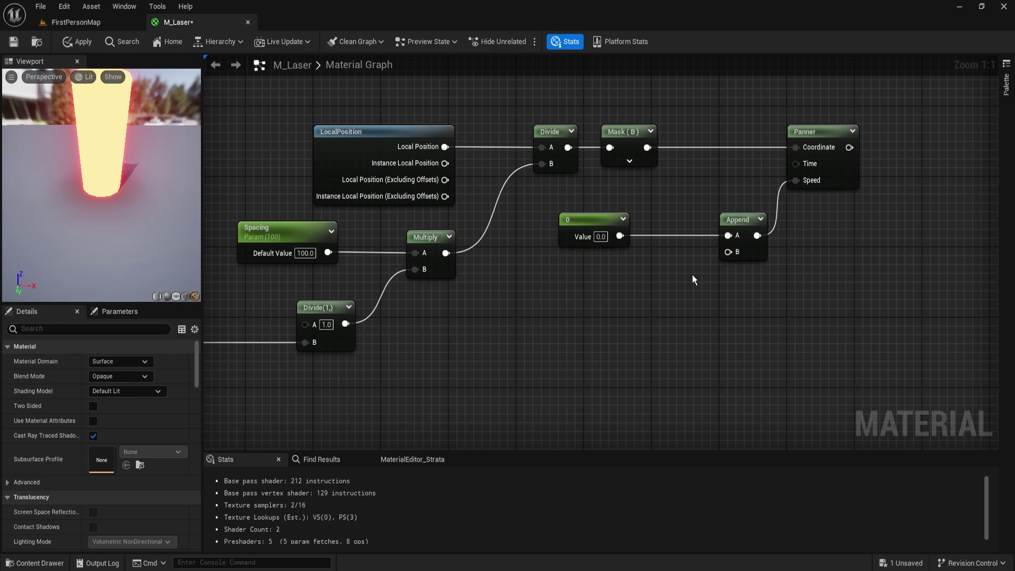
Add a scalar parameter named Speed below the Constant node with a default value of 1.
right_drag(692, 275, 607, 294)
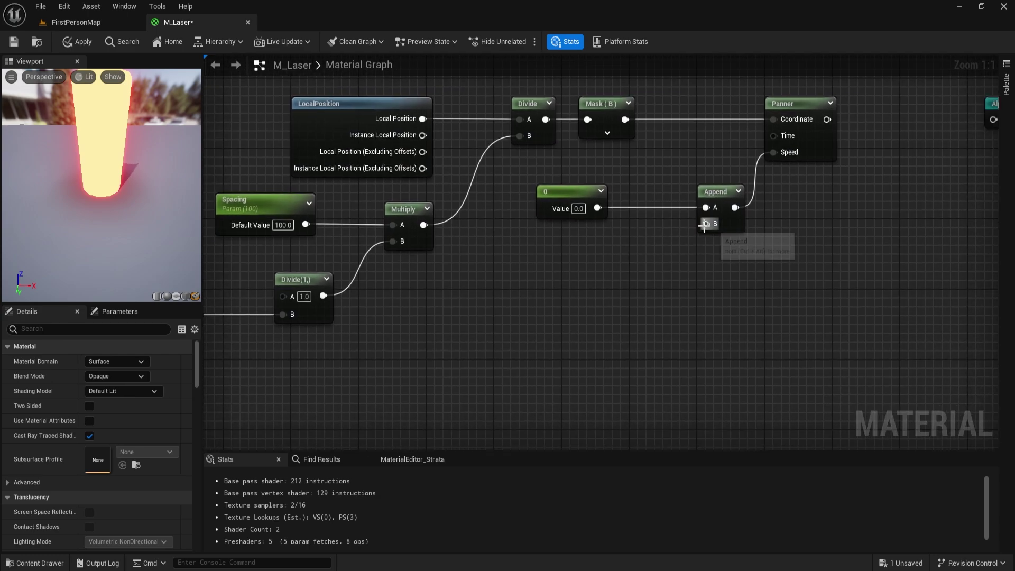
drag(623, 225, 623, 225)
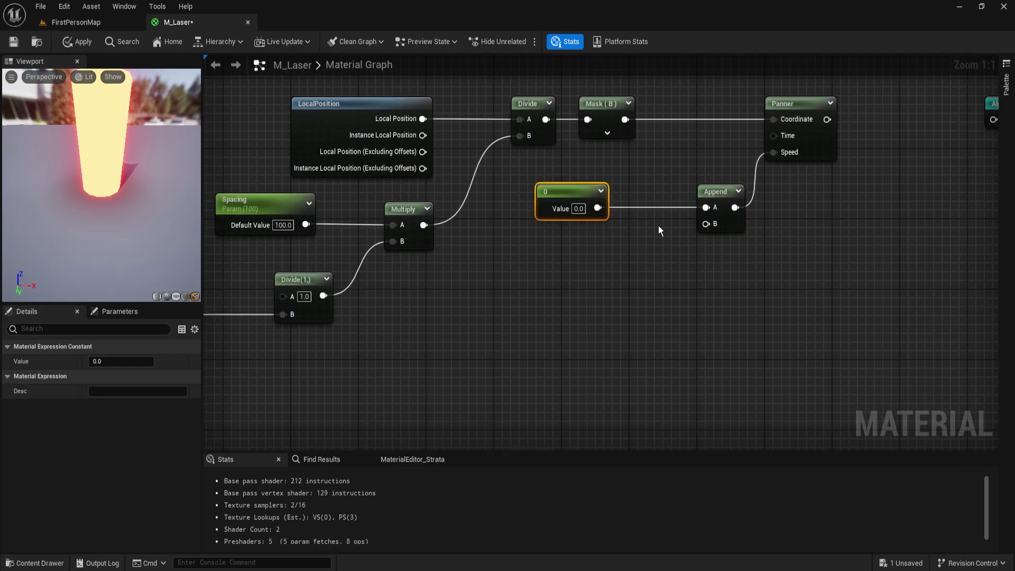
right_drag(607, 275, 551, 270)
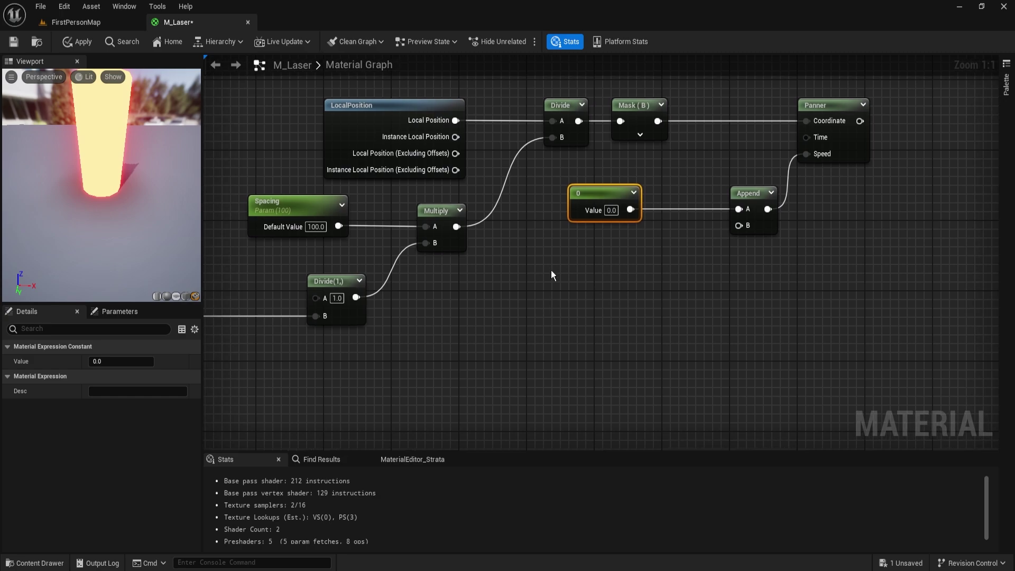
click(545, 261)
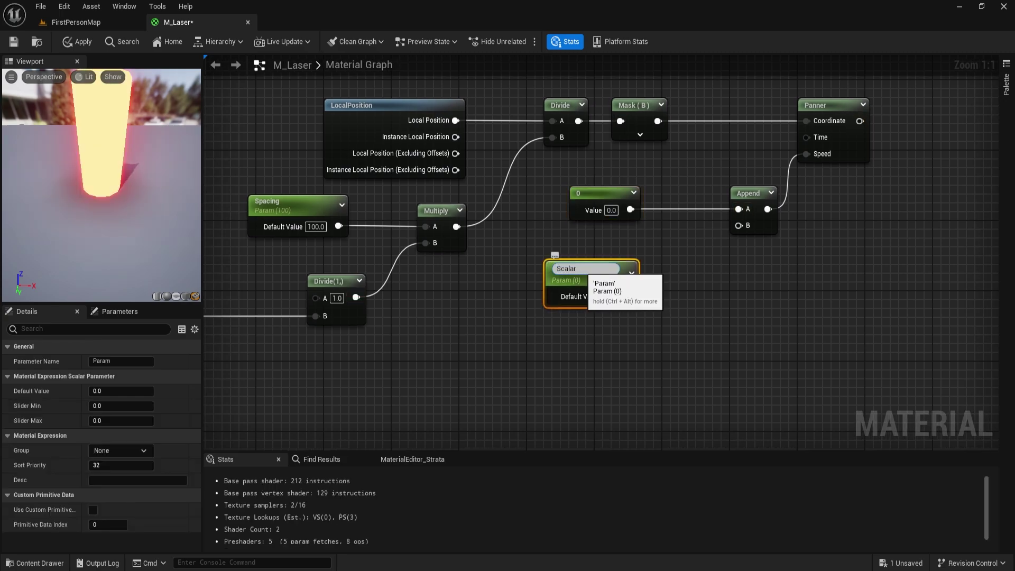
text(Speed)
key(Return)
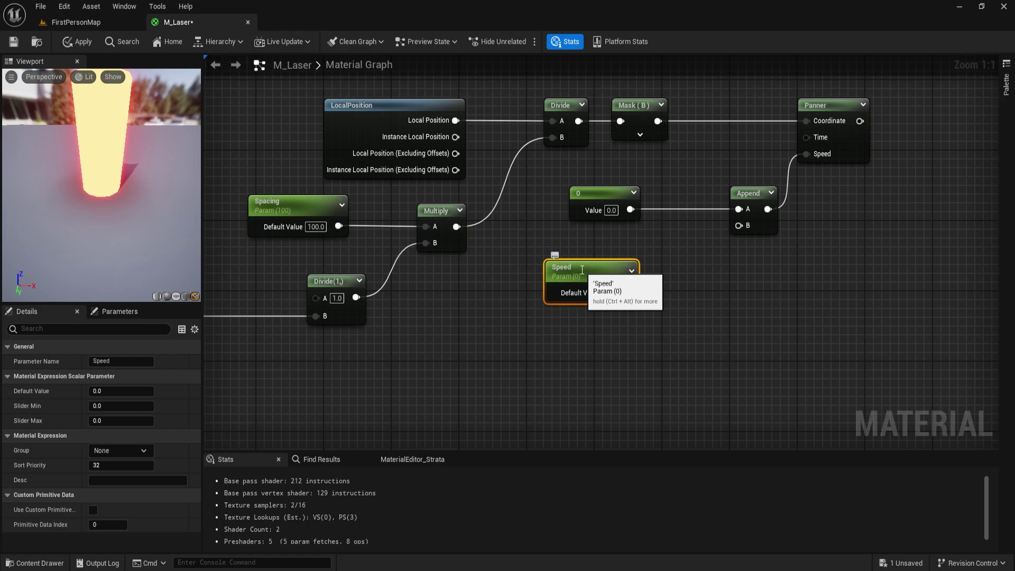
text(1)
key(Return)
click(614, 320)
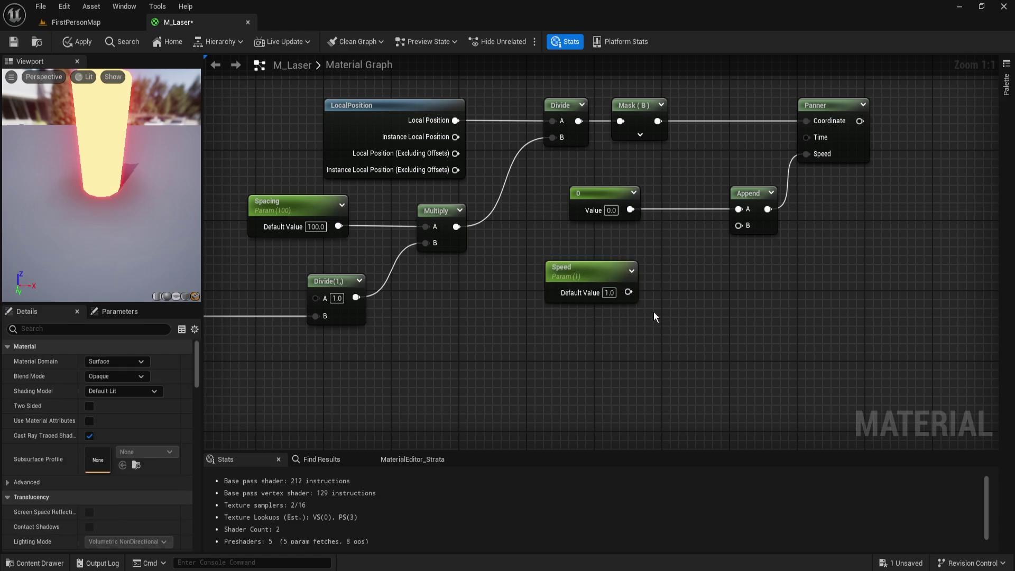
Add a Multiply node taking Speed in A and feeding the Append node's B input, and arrange both nodes below the Constant.
click(668, 280)
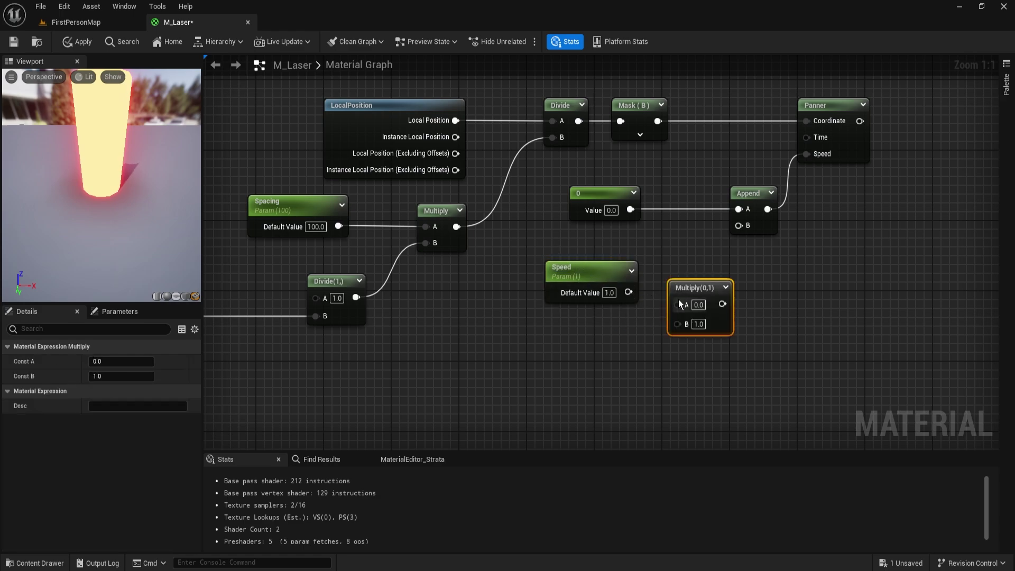
drag(629, 292, 662, 296)
drag(704, 352, 619, 268)
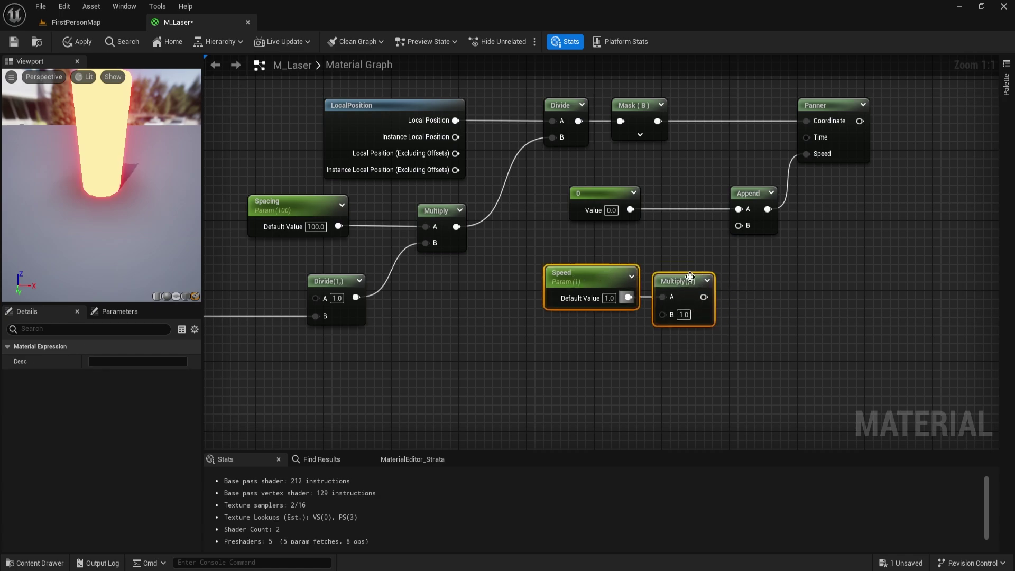
drag(687, 271, 739, 225)
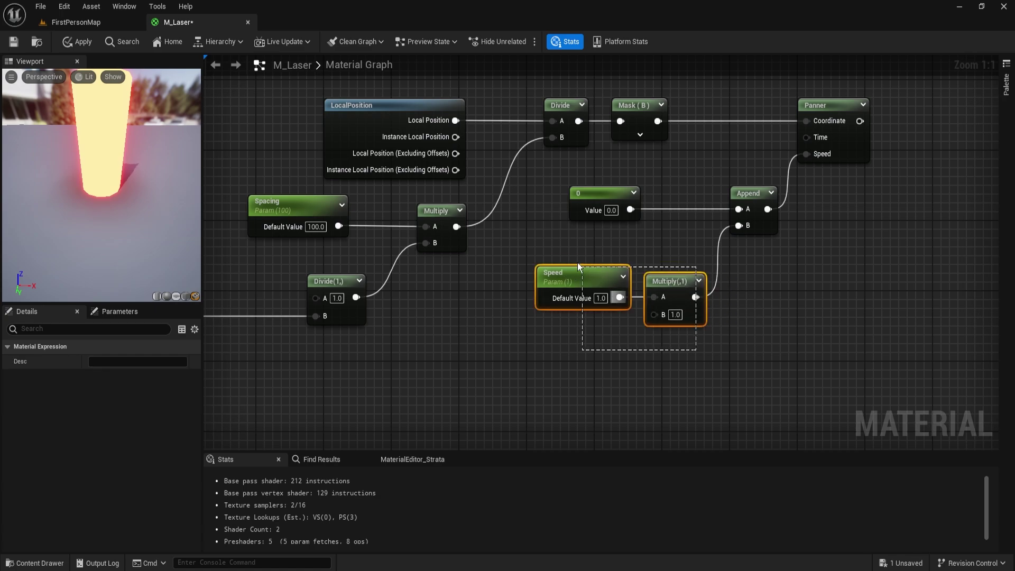
drag(678, 281, 669, 256)
Set the B value of the Speed parameter's Multiply node to -1.
click(664, 316)
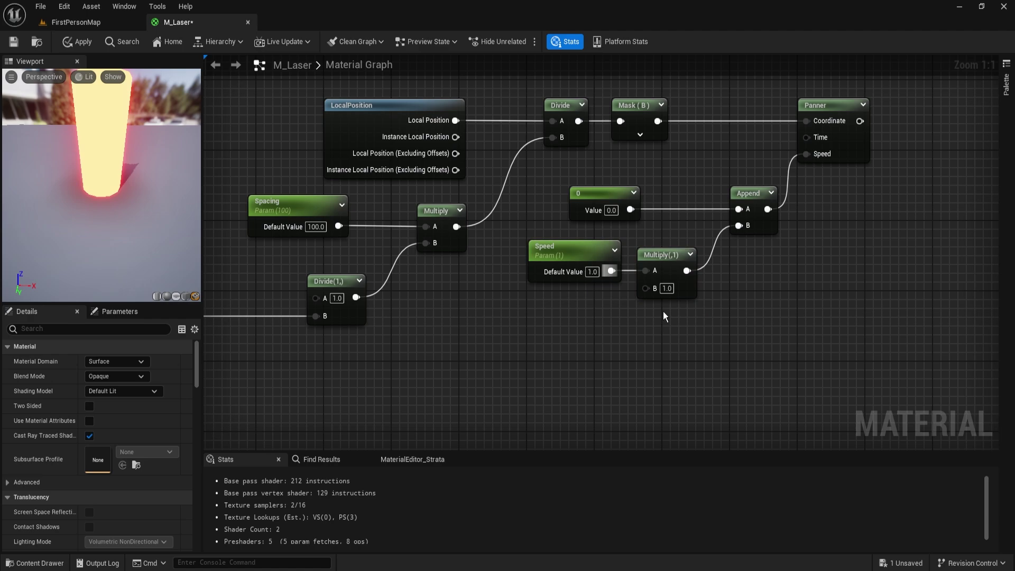
text(-1)
key(Return)
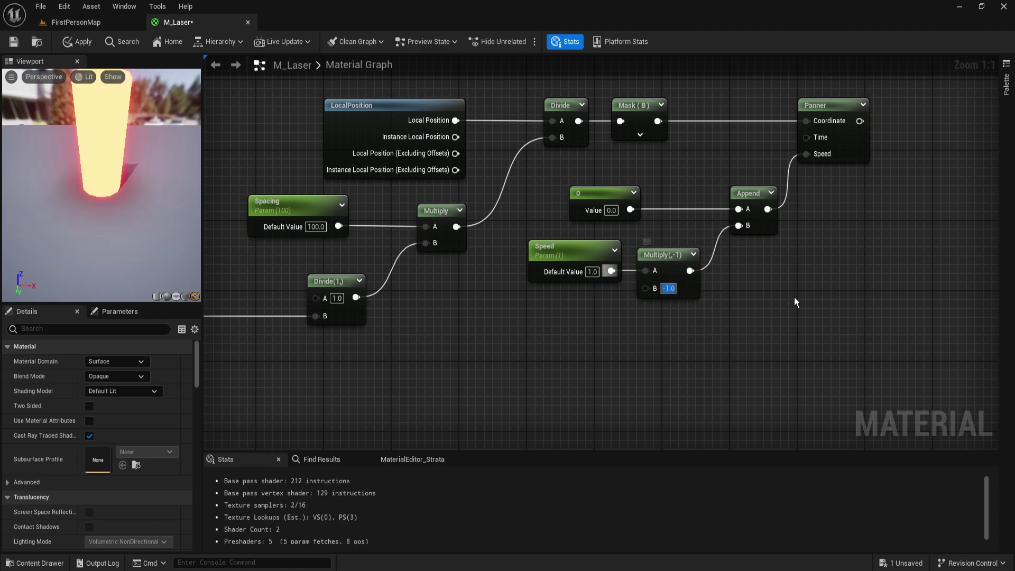
Move the AlphaMask declaration node toward the material output to make room after the Panner.
right_drag(846, 203, 386, 340)
drag(586, 252, 702, 252)
right_drag(557, 262, 513, 260)
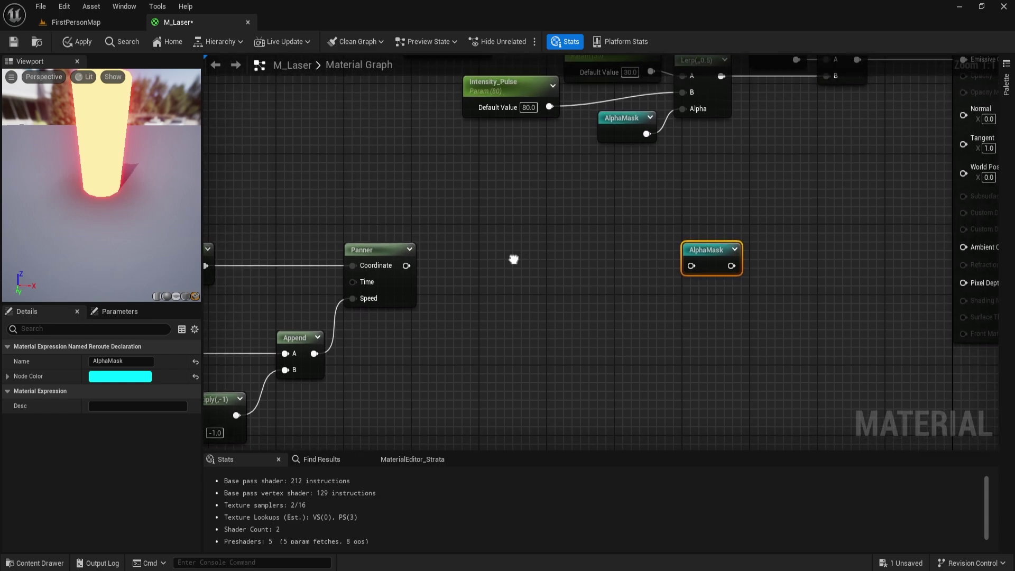
Add a GeneratedBand node after the Panner and feed the Panner's output into its Input Coordinates instead of Width.
drag(406, 266, 504, 265)
text(generate)
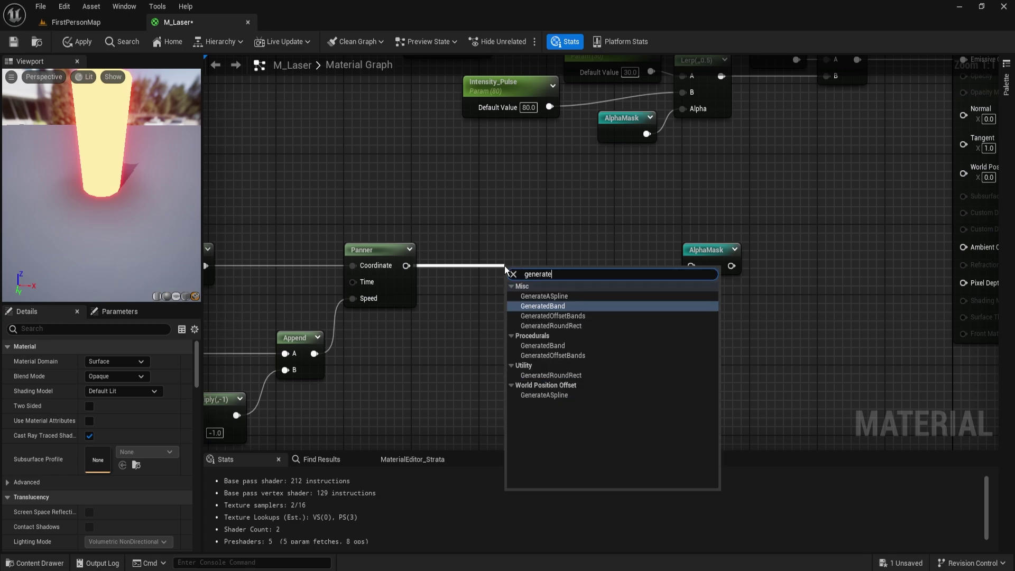
key(Return)
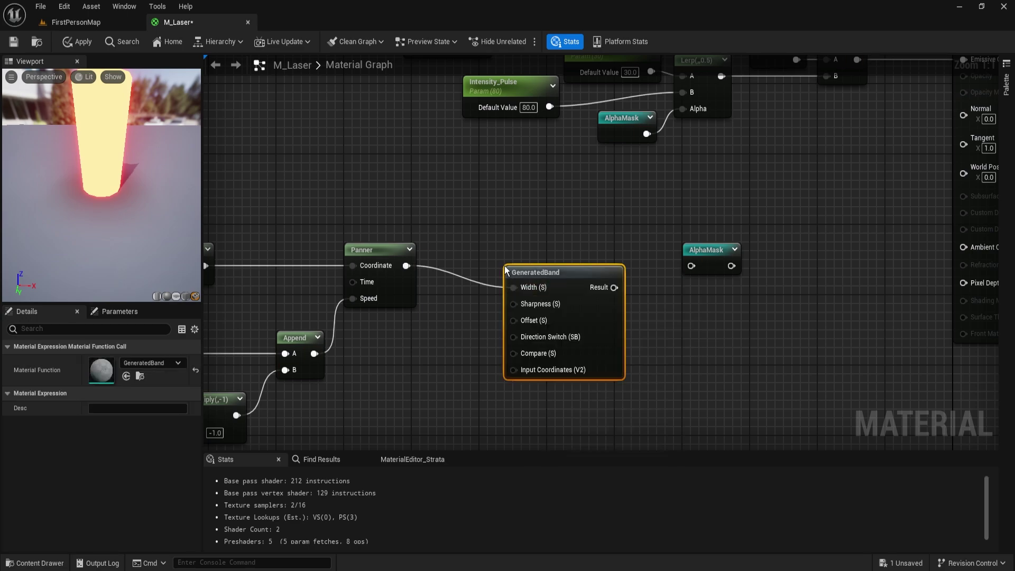
drag(525, 273, 499, 250)
alt+click(497, 264)
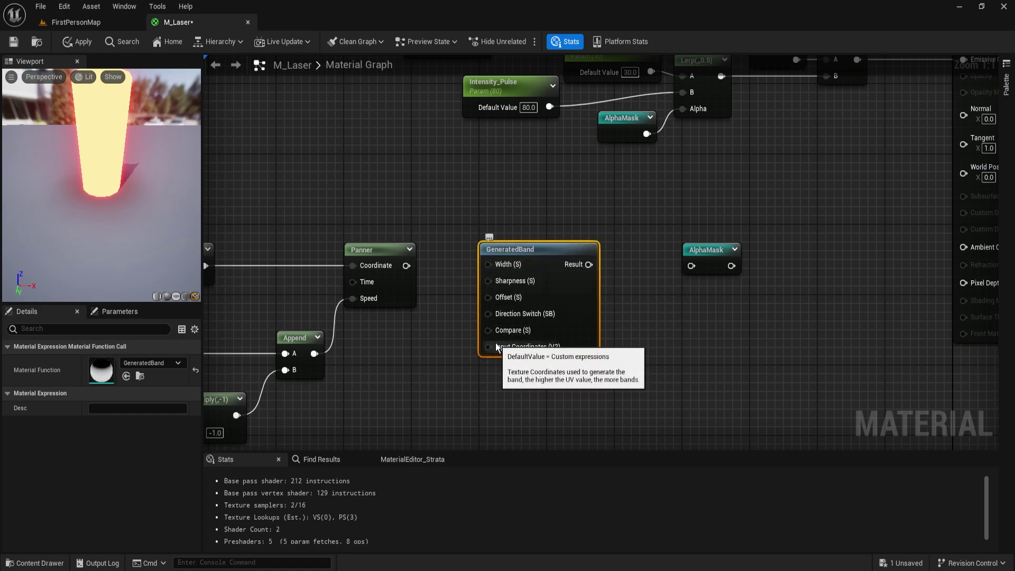
drag(497, 347, 406, 267)
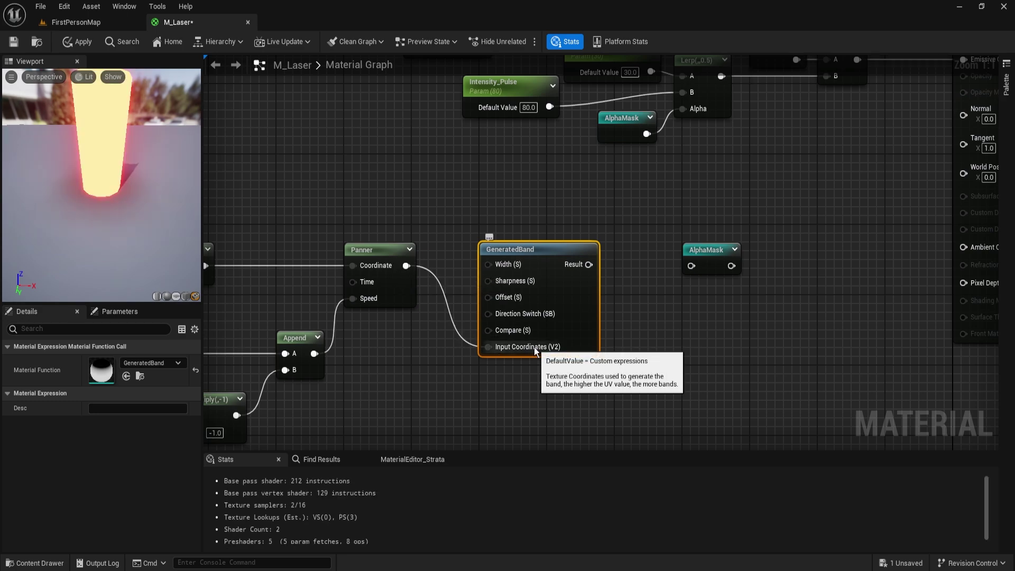
Space AlphaMask farther from GeneratedBand, raise GeneratedBand so its Input Coordinates line up with the Panner, and reposition the whole mask chain.
right_drag(595, 302, 535, 309)
drag(579, 265, 650, 266)
right_drag(449, 268, 585, 275)
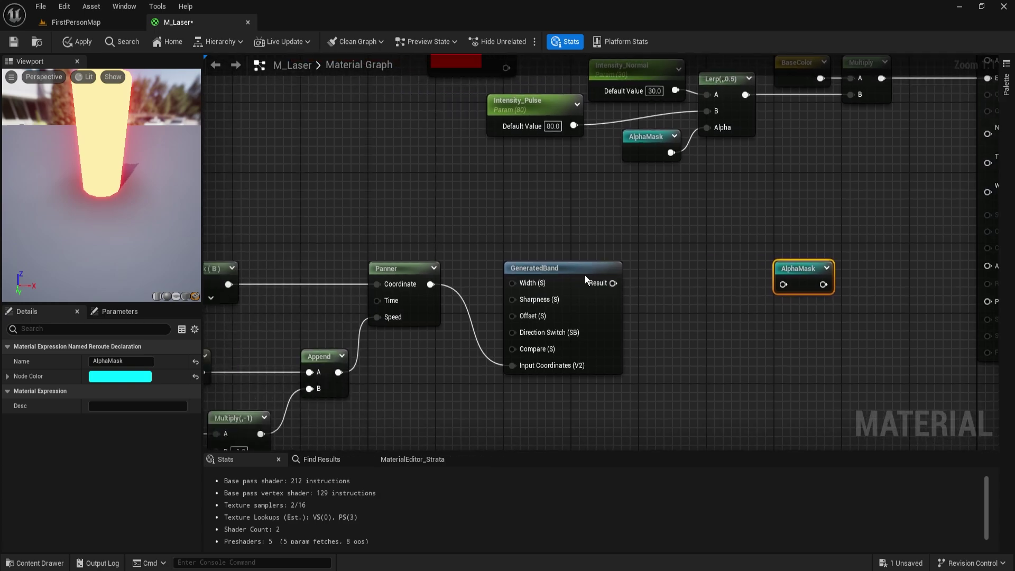
drag(585, 275, 582, 193)
scroll(582, 193, down, 4)
right_drag(421, 238, 532, 248)
drag(288, 213, 803, 354)
drag(698, 249, 697, 276)
scroll(658, 233, up, 4)
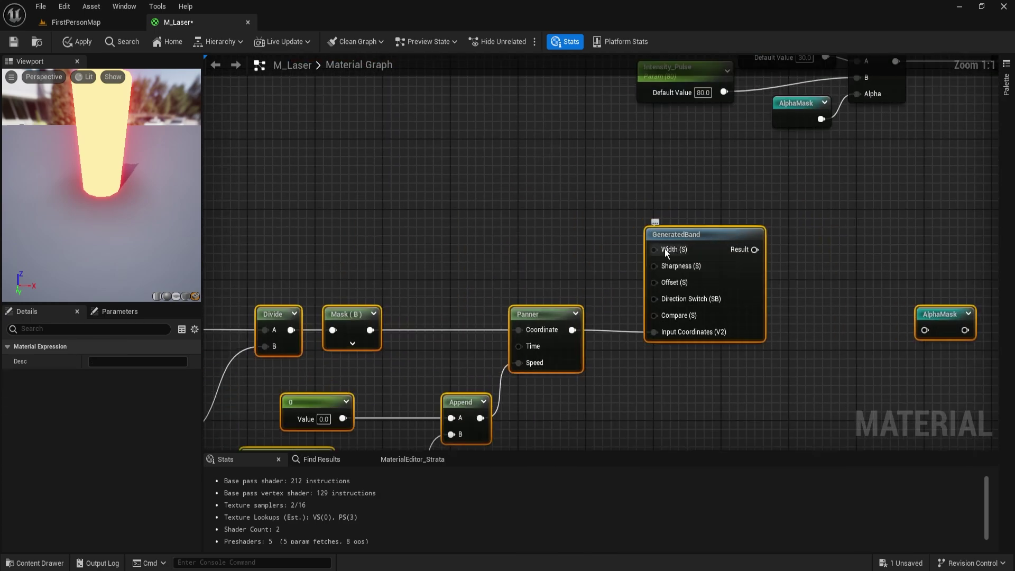
Add a scalar parameter named PulseWidth beside GeneratedBand with a default value of 0.7.
click(578, 243)
right_drag(614, 245, 594, 248)
right_drag(526, 243, 532, 246)
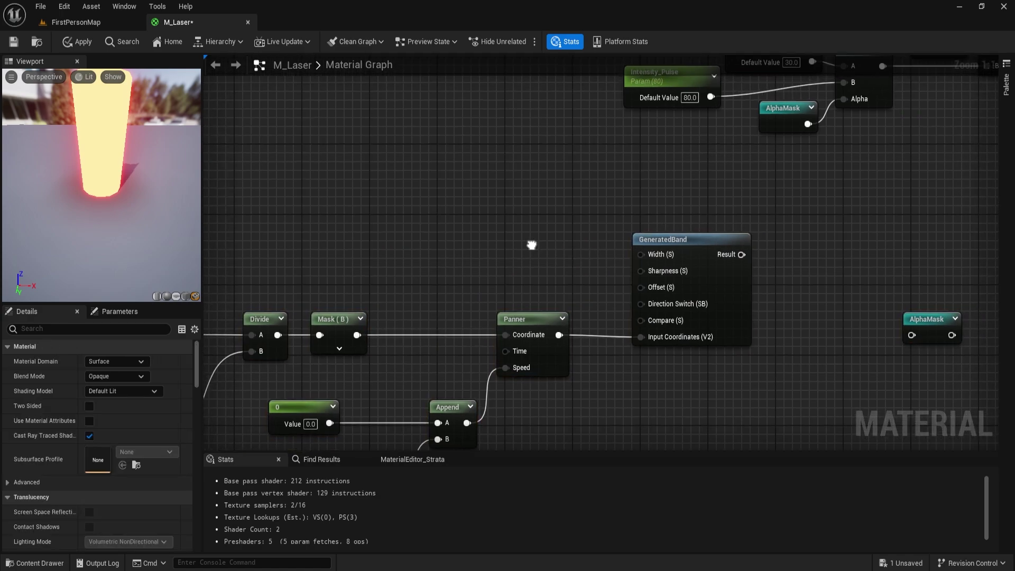
click(529, 230)
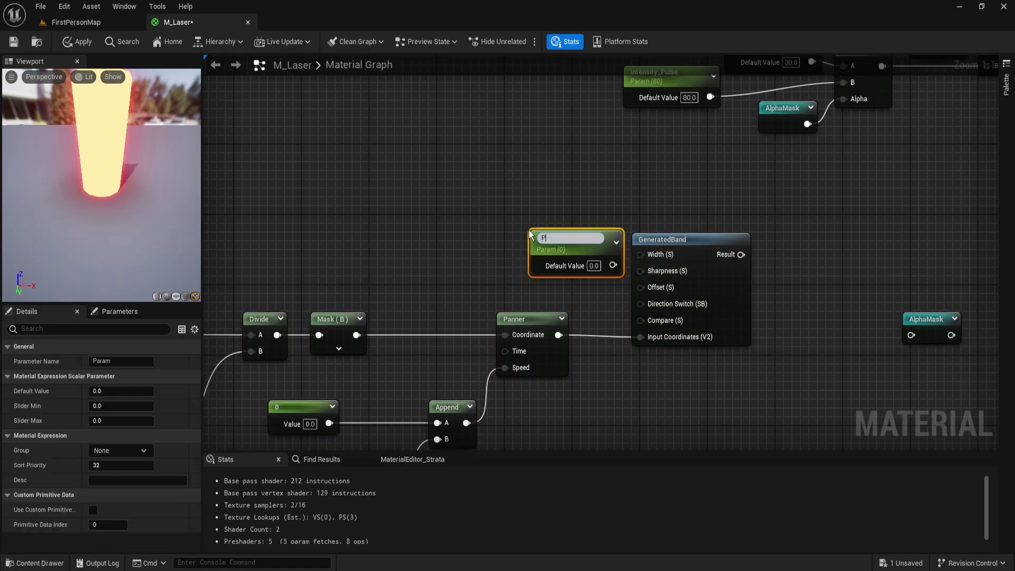
text(PulseWidg)
key(BackSpace)
text(th)
key(Return)
drag(511, 184, 619, 289)
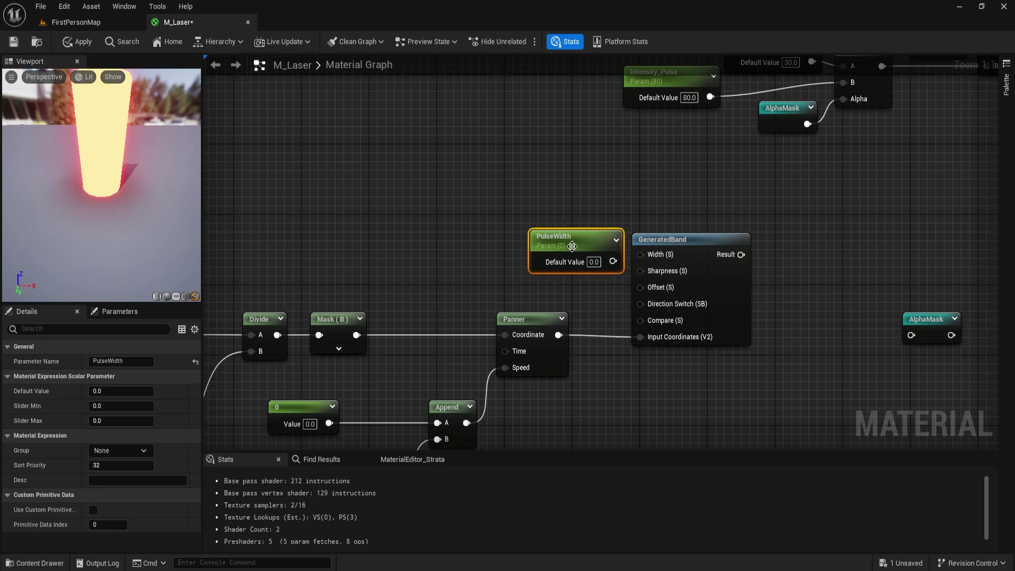
drag(572, 247, 530, 249)
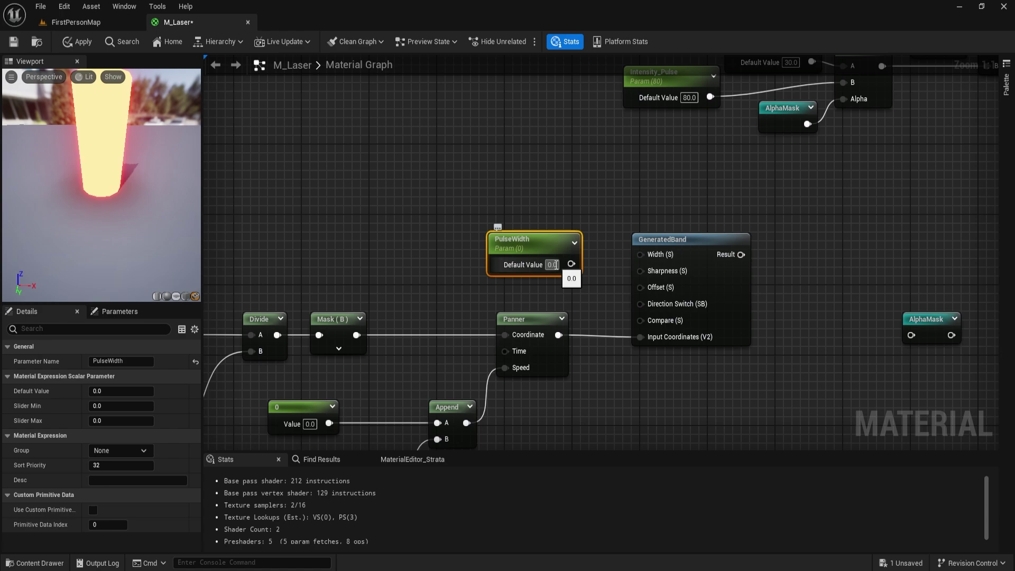
text(0.7)
key(Return)
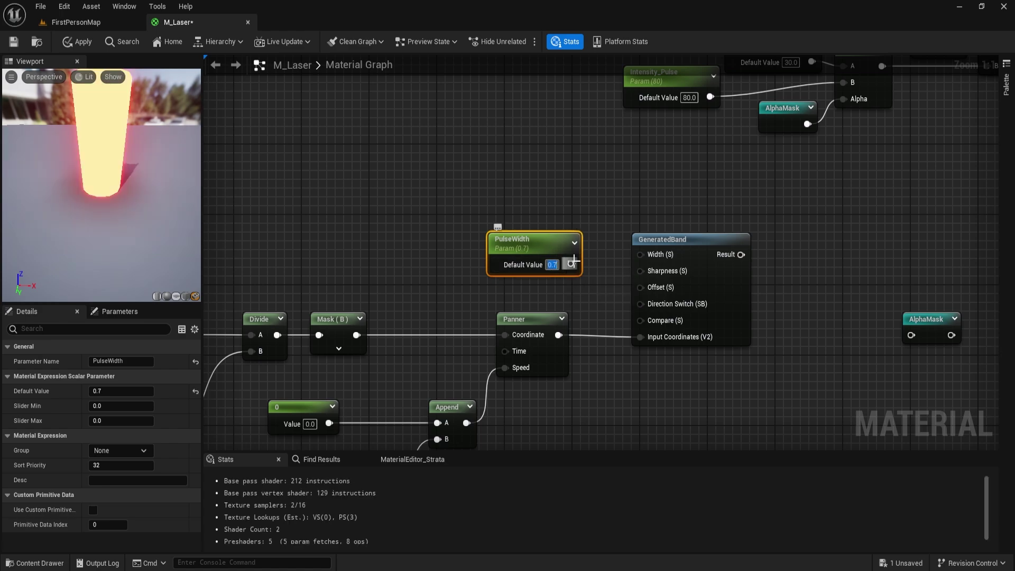
Connect PulseWidth to GeneratedBand's Width input and align the two nodes above the Panner.
drag(571, 264, 639, 254)
drag(556, 246, 564, 239)
shift+click(707, 271)
drag(714, 271, 727, 275)
click(794, 277)
Bring AlphaMask level with GeneratedBand and add a Floor node fed by GeneratedBand's Result.
right_drag(794, 278, 601, 283)
drag(734, 335, 708, 264)
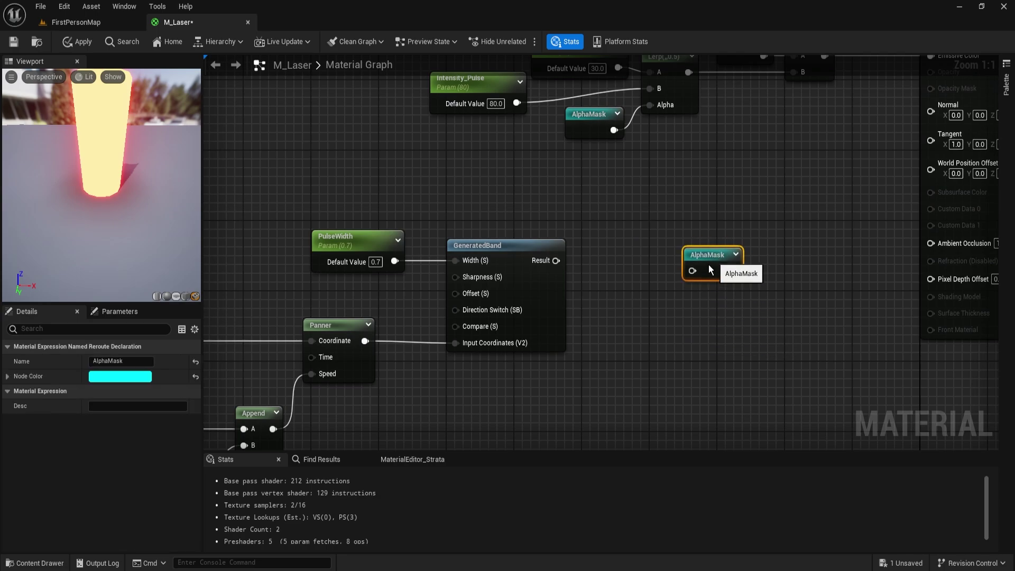
drag(556, 260, 608, 234)
text(floor)
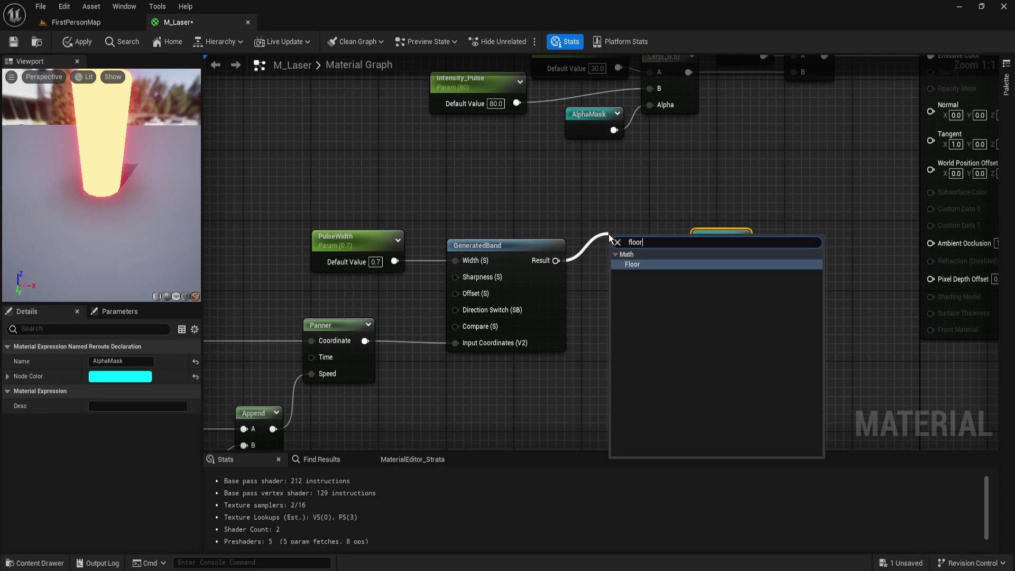
key(Return)
Preview the GeneratedBand node's output, followed by the Floor node's output.
right_click(534, 257)
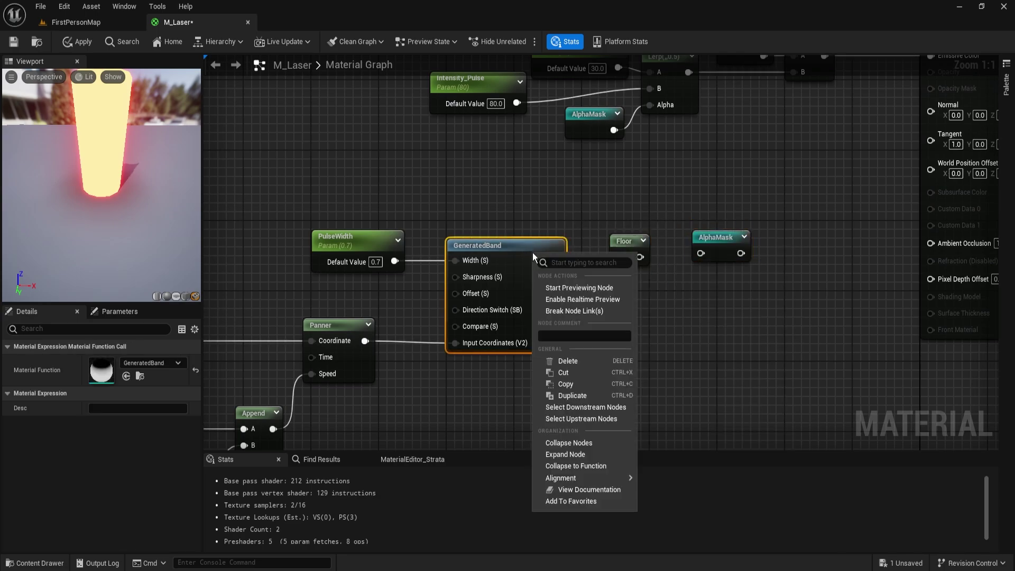
click(579, 290)
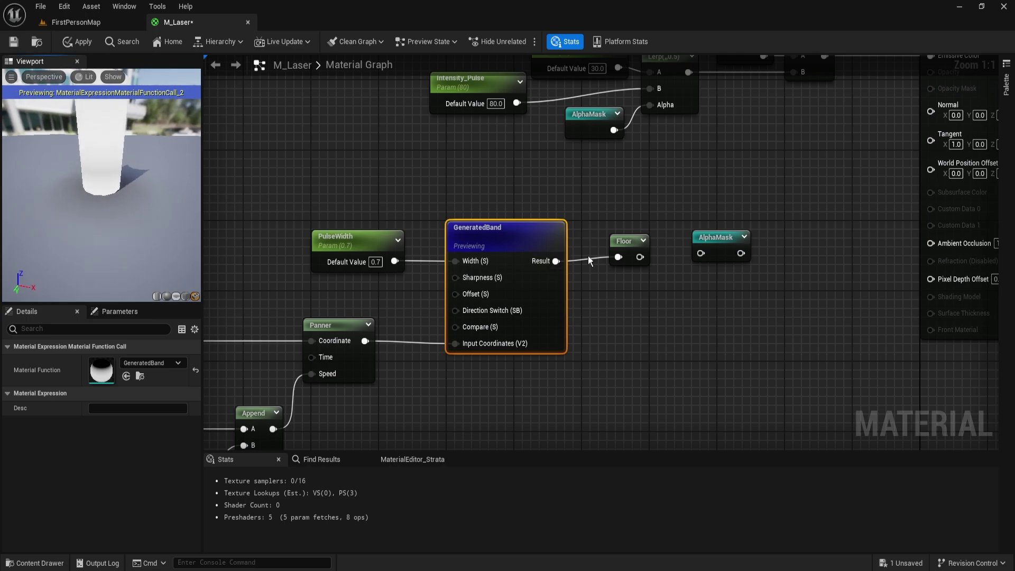
right_click(630, 246)
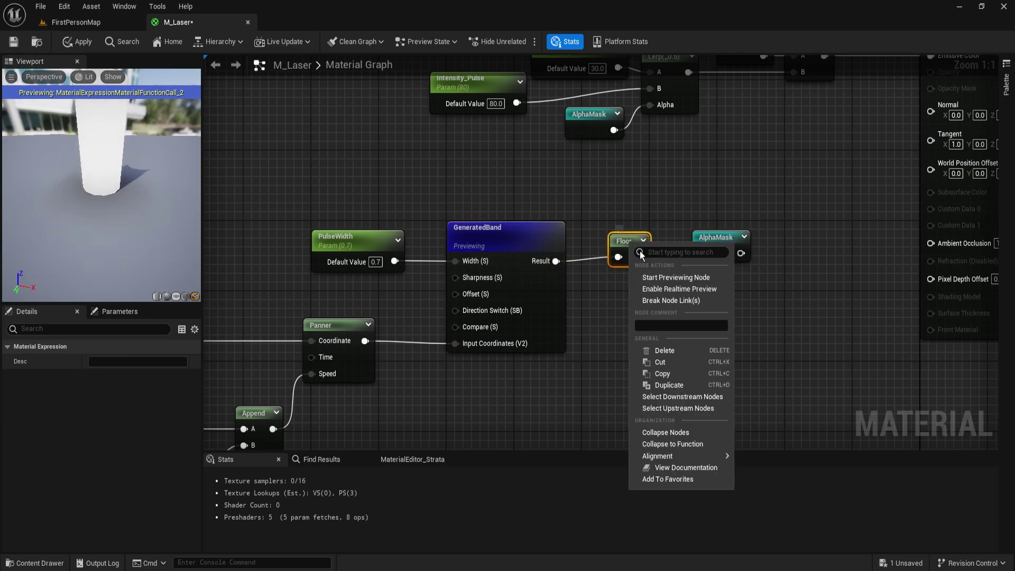
click(687, 277)
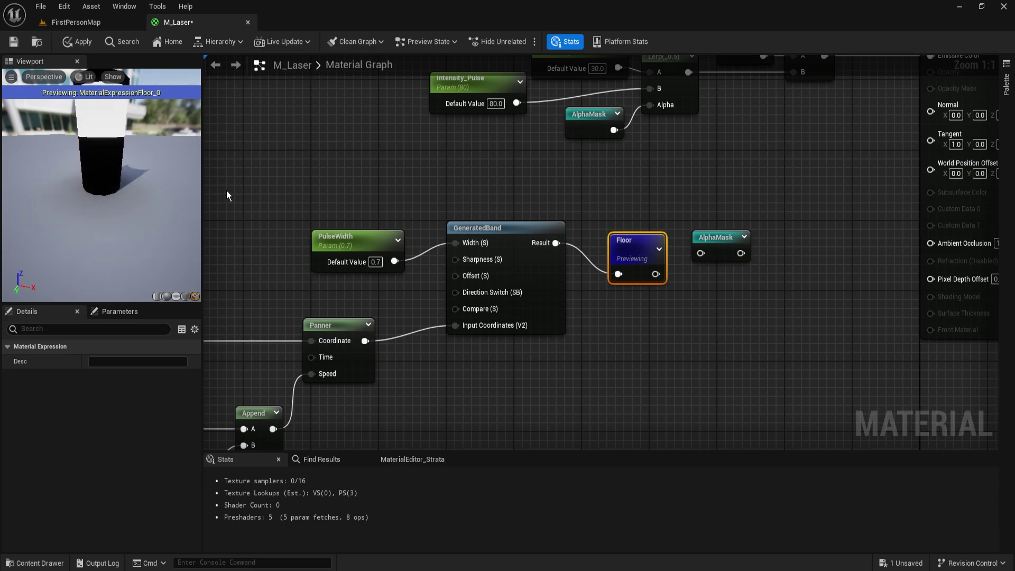
Connect the Floor node's output to the AlphaMask declaration and straighten the connections from PulseWidth through AlphaMask.
right_drag(563, 344, 518, 389)
drag(357, 239, 529, 302)
key(q)
click(668, 298)
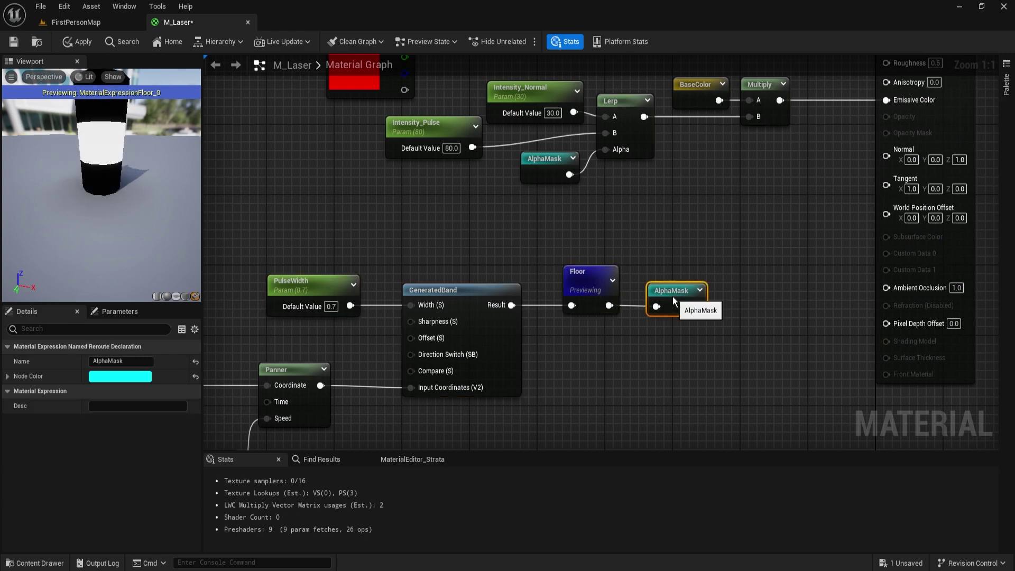
Stop previewing the Floor node, realign it with GeneratedBand, and move AlphaMask closer to it.
right_click(594, 286)
click(639, 319)
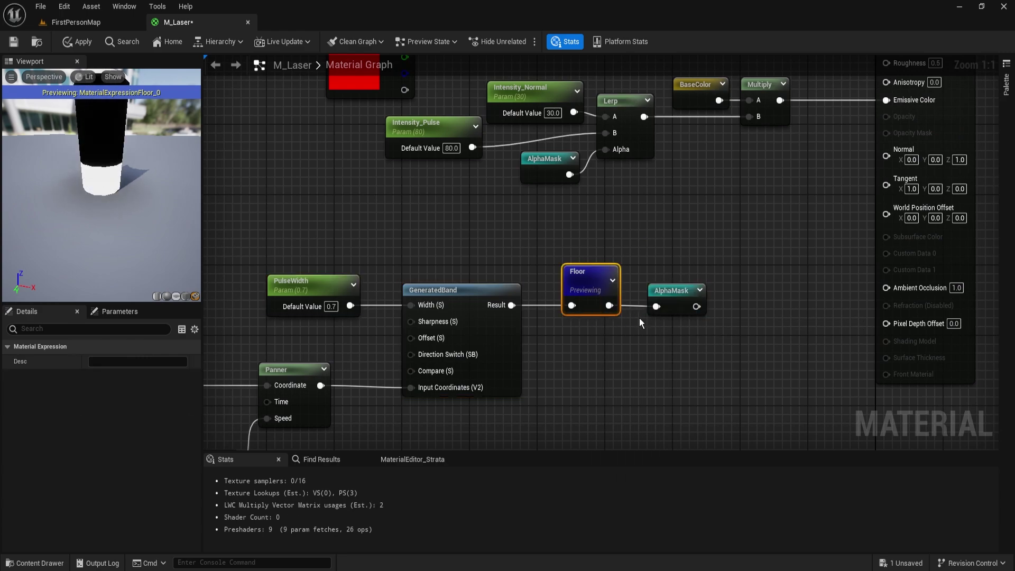
right_drag(581, 276, 586, 300)
drag(586, 301, 586, 318)
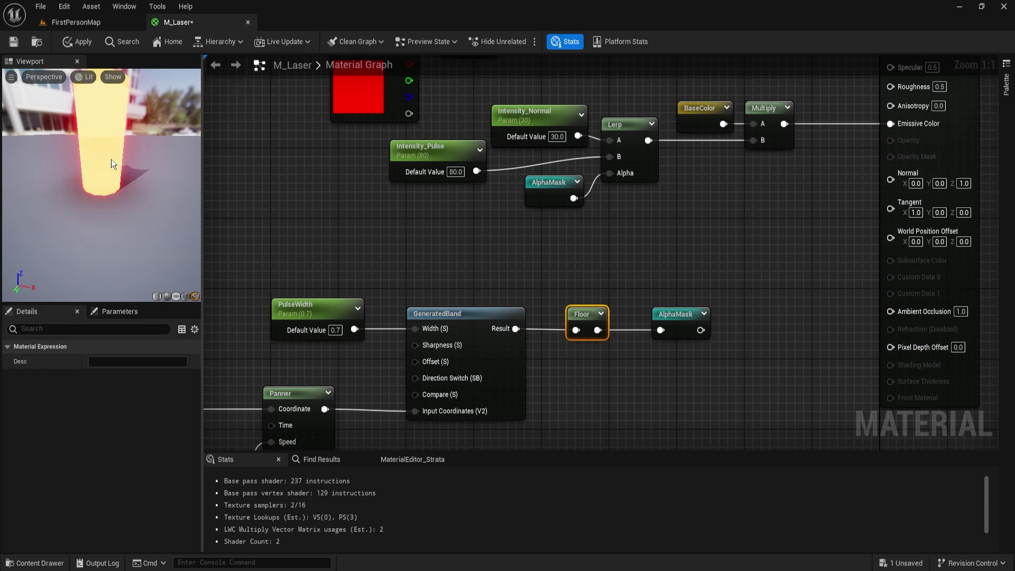
right_drag(484, 271, 455, 231)
right_drag(678, 315, 594, 283)
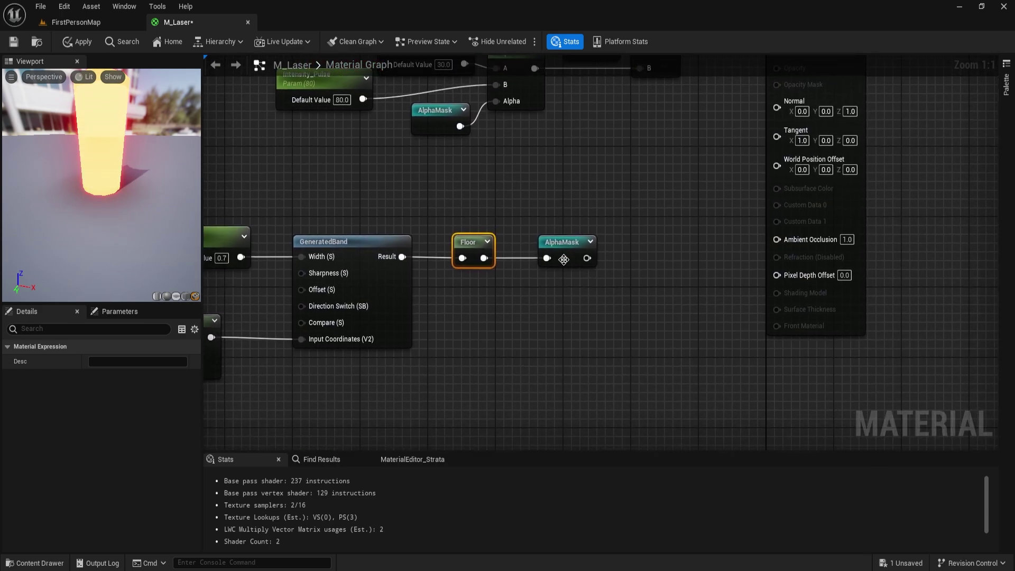
drag(564, 252, 539, 248)
right_drag(659, 214, 595, 235)
drag(498, 279, 724, 237)
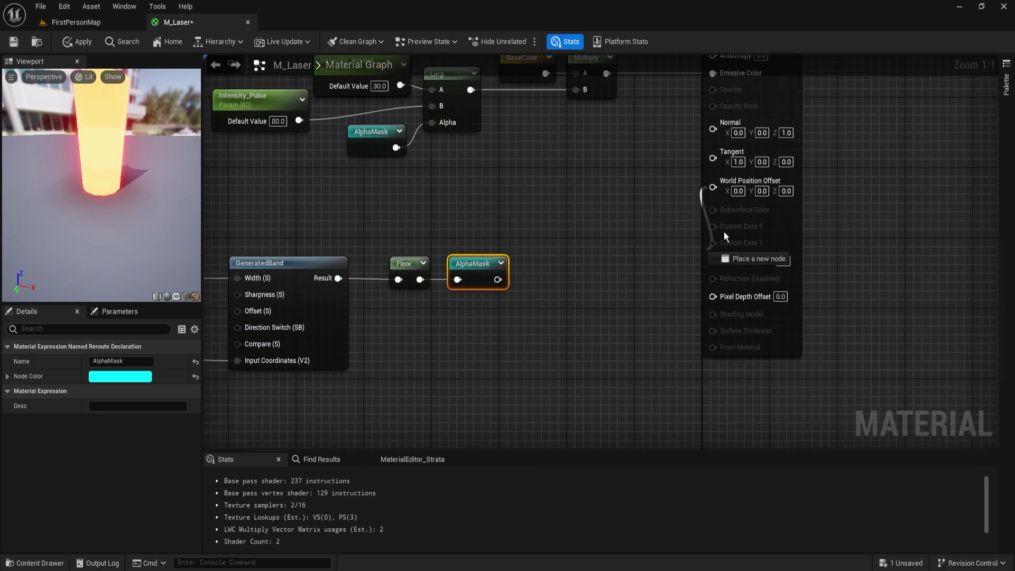
drag(616, 231, 615, 229)
right_drag(653, 176, 631, 214)
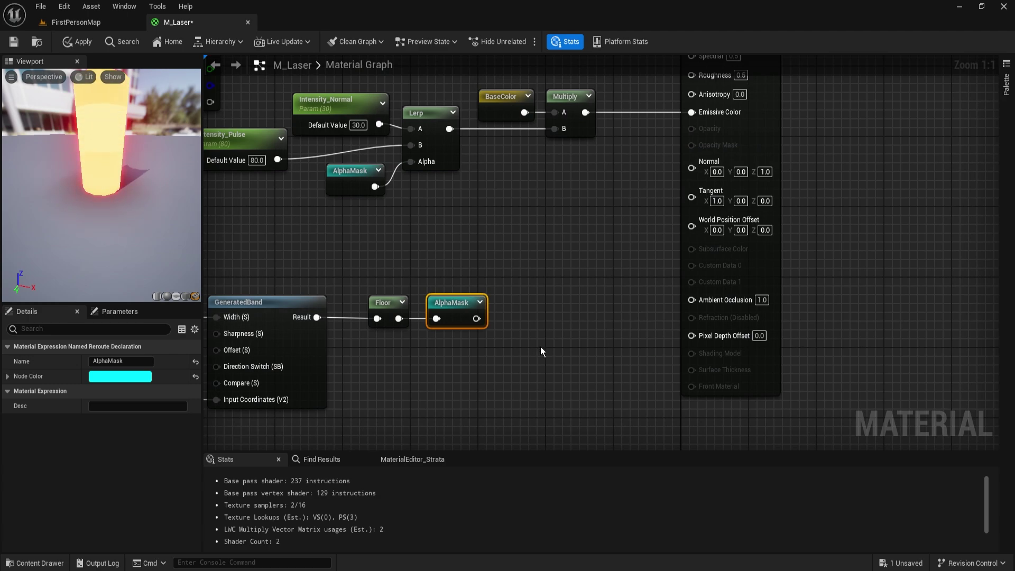
Add a scalar parameter named PulseHeight below GeneratedBand with a default value of 0.5.
right_drag(540, 346, 639, 281)
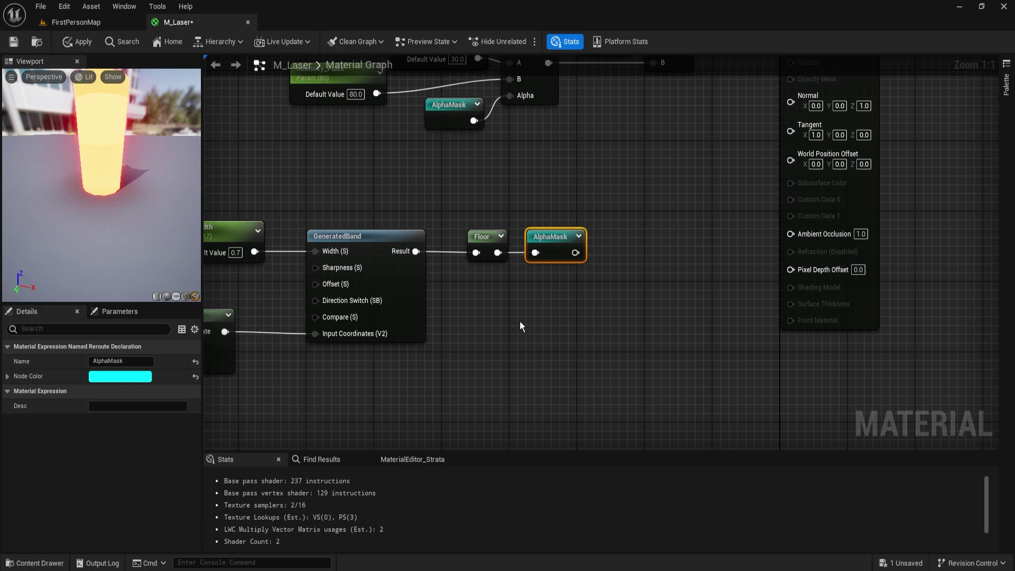
click(519, 321)
text(PulseHei)
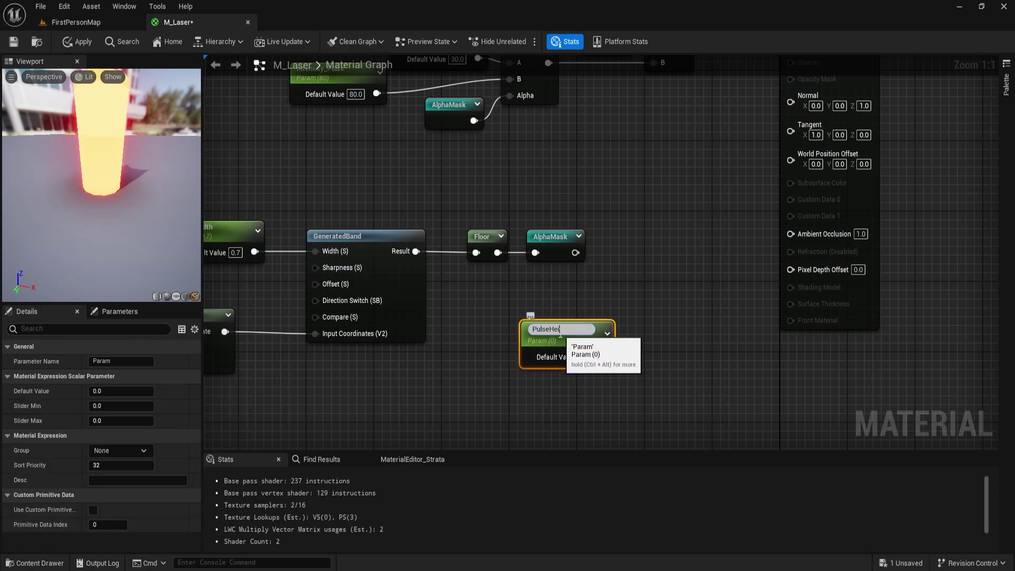
text(ght)
key(Return)
drag(592, 251, 410, 310)
click(508, 336)
text(.5)
click(545, 330)
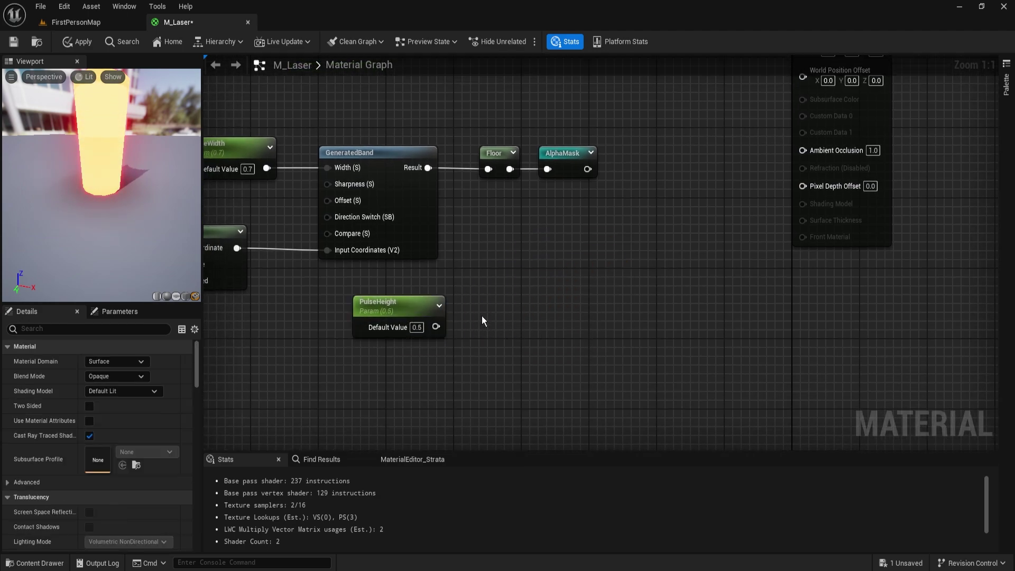
Add a Multiply node taking PulseHeight in A, straighten the connection, and set its B value to 0.1.
click(497, 316)
drag(505, 336, 436, 327)
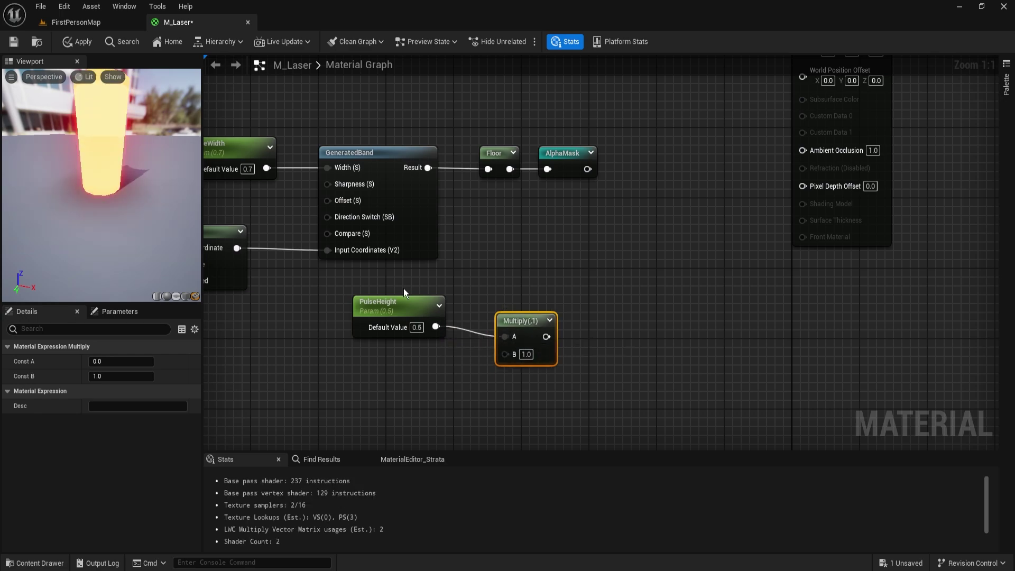
drag(404, 289, 507, 338)
key(q)
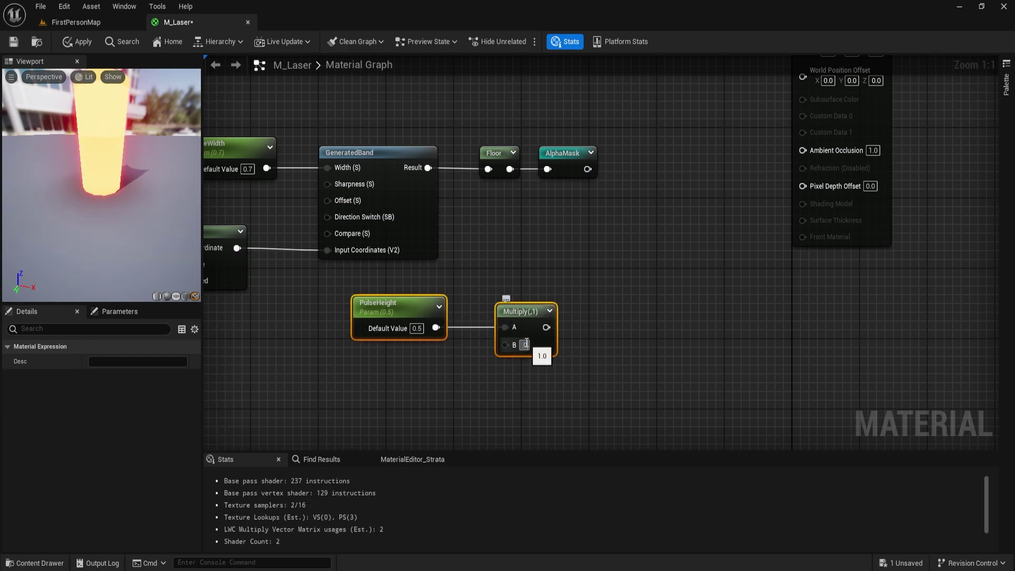
text(0.1)
key(Return)
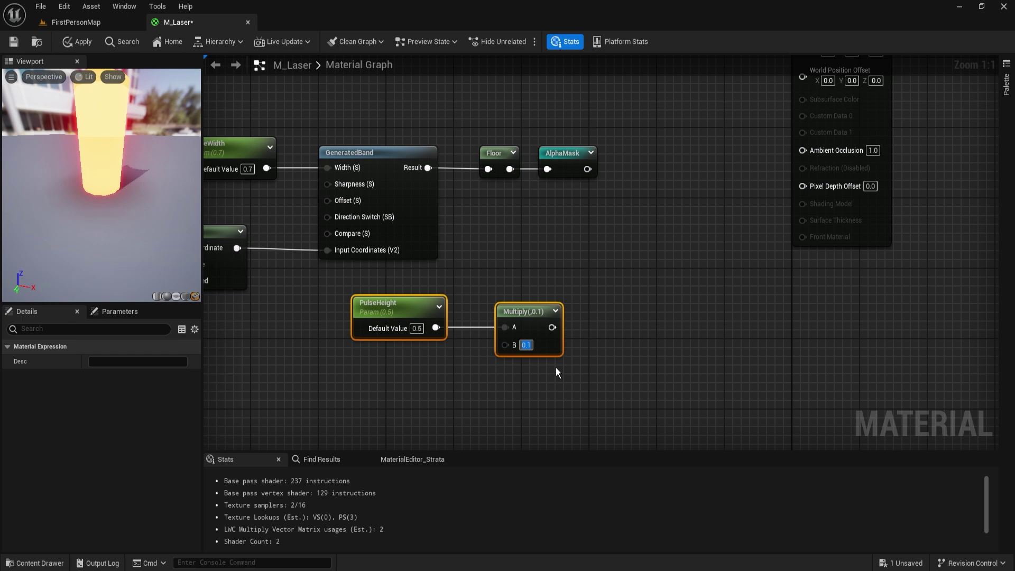
Add a Lerp node taking the PulseHeight Multiply result in B and straighten the row of nodes.
right_drag(608, 343, 604, 345)
right_drag(581, 245, 588, 262)
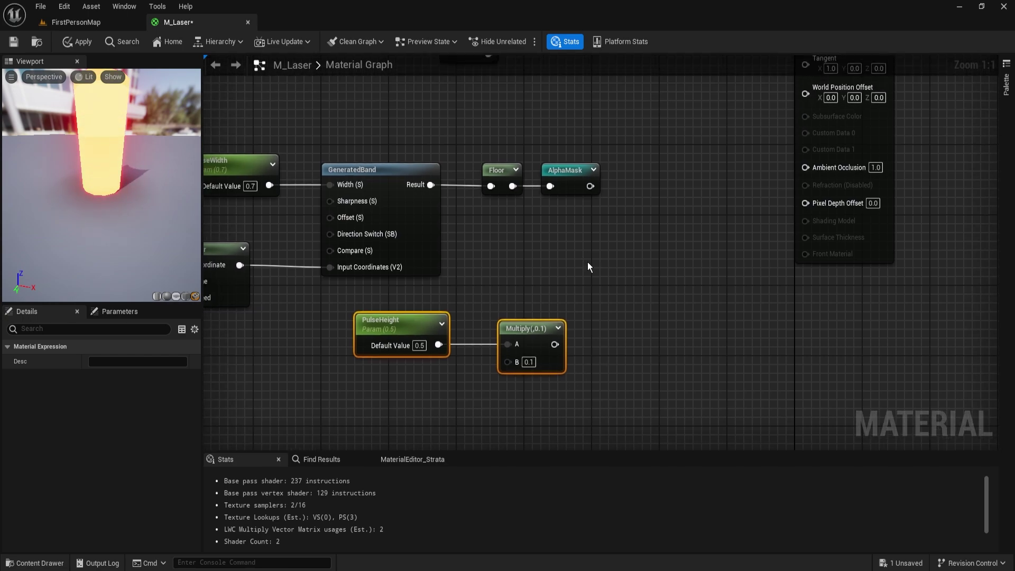
drag(538, 292, 571, 345)
right_click(611, 306)
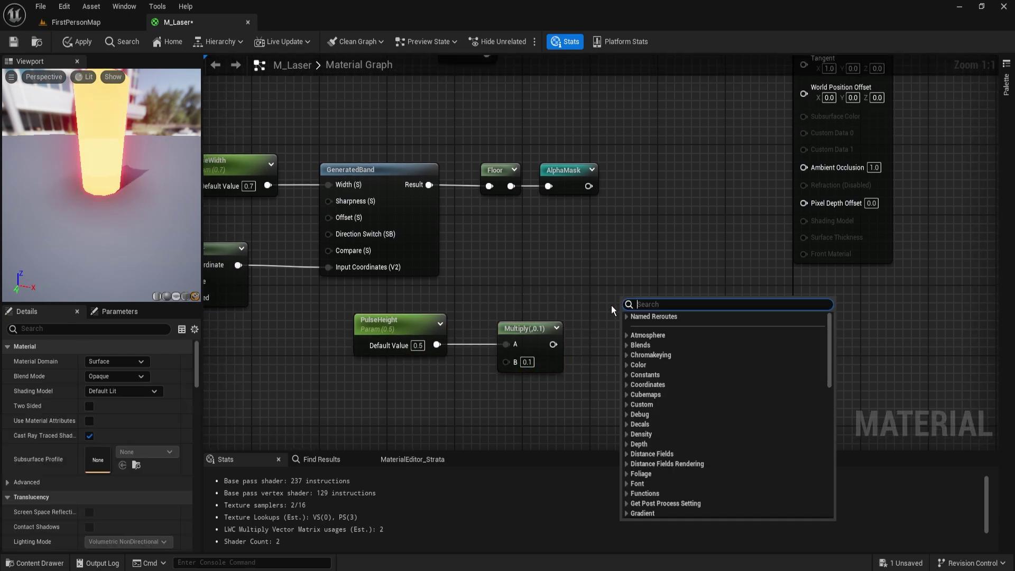
right_drag(596, 326, 567, 279)
drag(525, 298, 579, 312)
text(lerp)
key(Return)
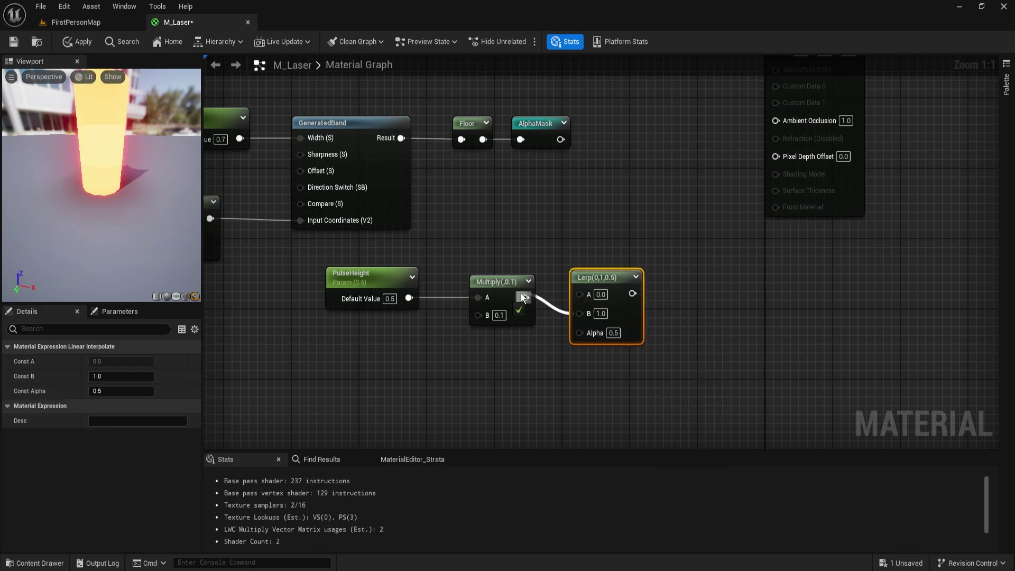
click(402, 281)
drag(423, 286, 595, 327)
key(q)
click(534, 235)
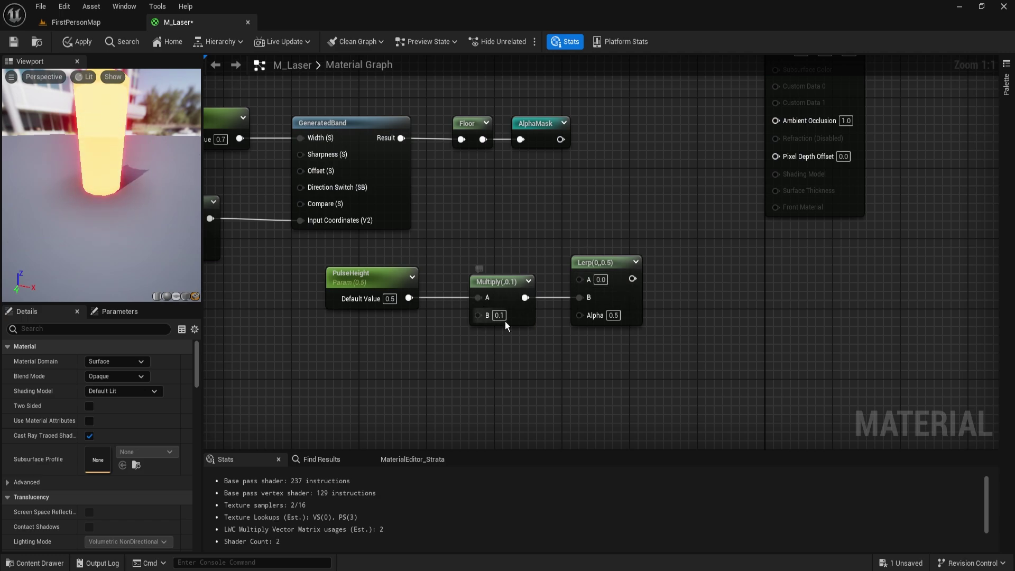
right_drag(506, 322, 584, 334)
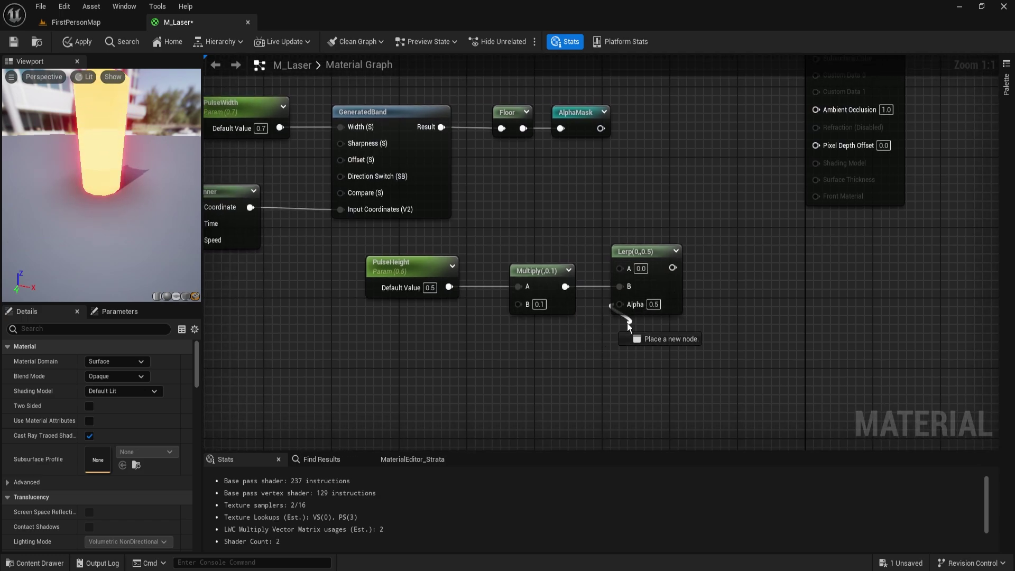
Feed the AlphaMask reroute into the Lerp's Alpha input and move the PulseHeight node group lower and slightly away from GeneratedBand.
drag(567, 342, 532, 347)
text(alp)
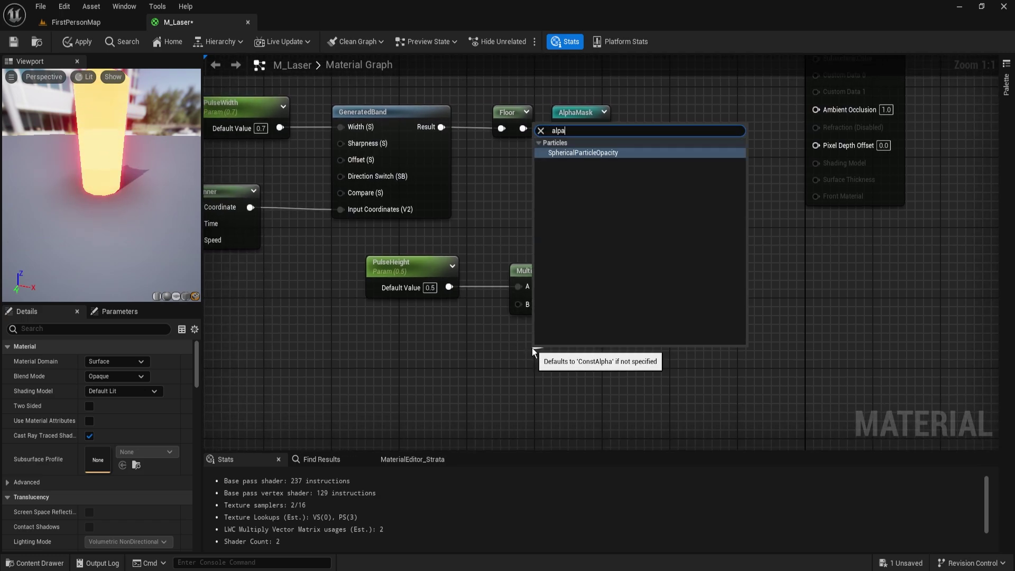
key(Return)
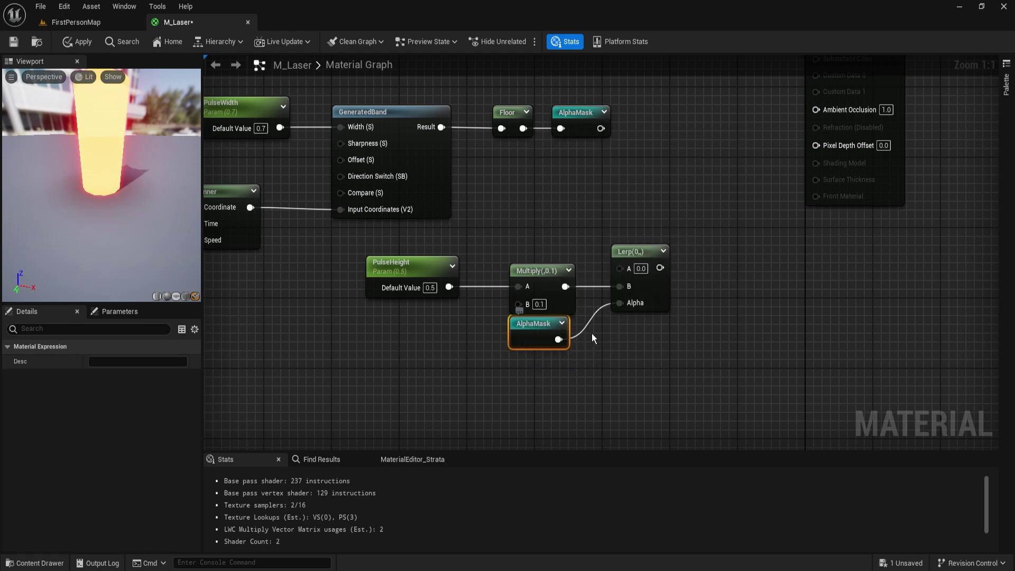
drag(661, 363, 346, 260)
drag(659, 310, 642, 355)
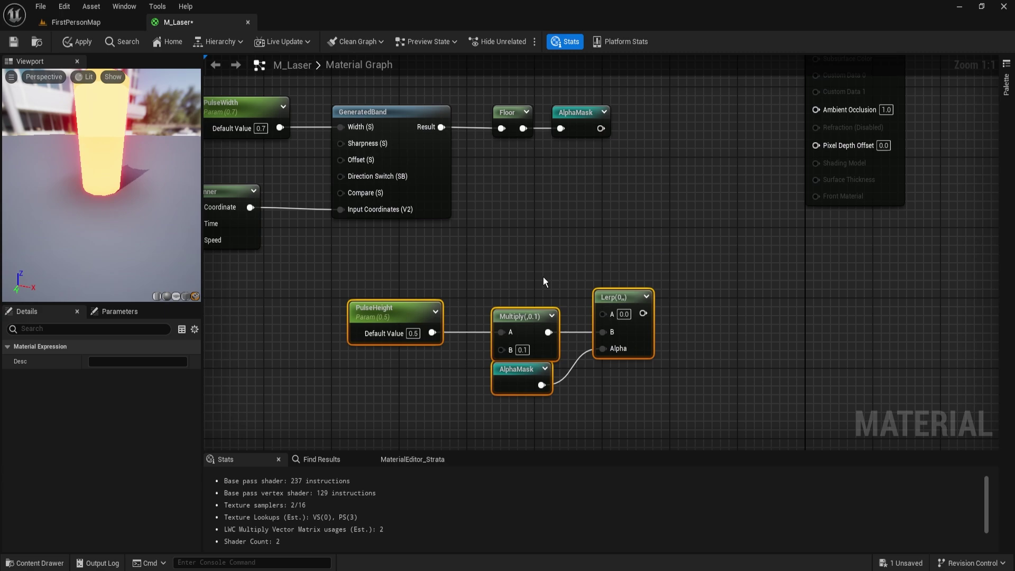
right_drag(544, 277, 555, 274)
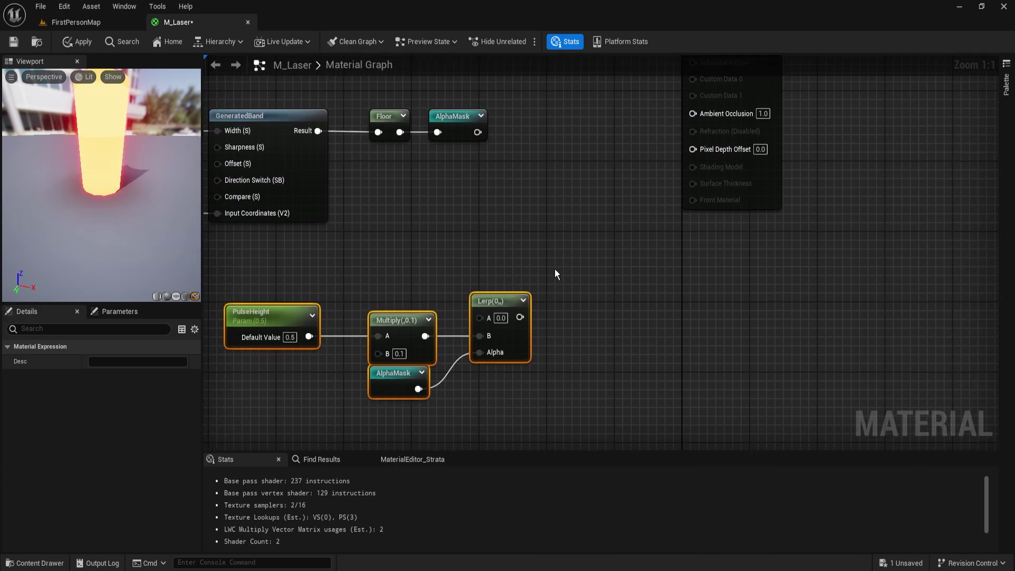
Add a Multiply node taking the Lerp result in A and a VertexNormalWS node in B.
click(575, 296)
drag(511, 315, 513, 317)
drag(602, 303, 684, 302)
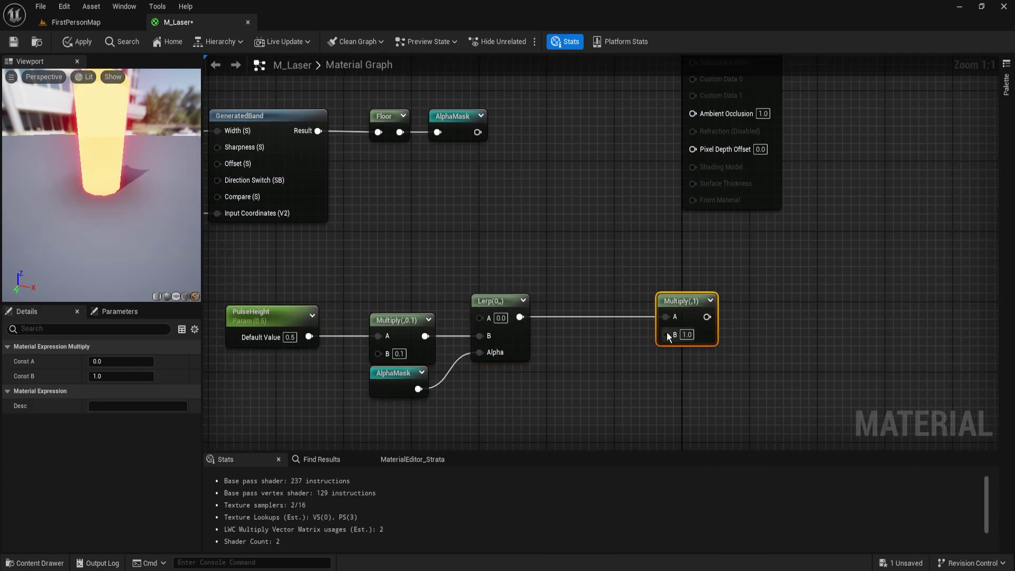
drag(584, 338, 613, 341)
text(vertextangent)
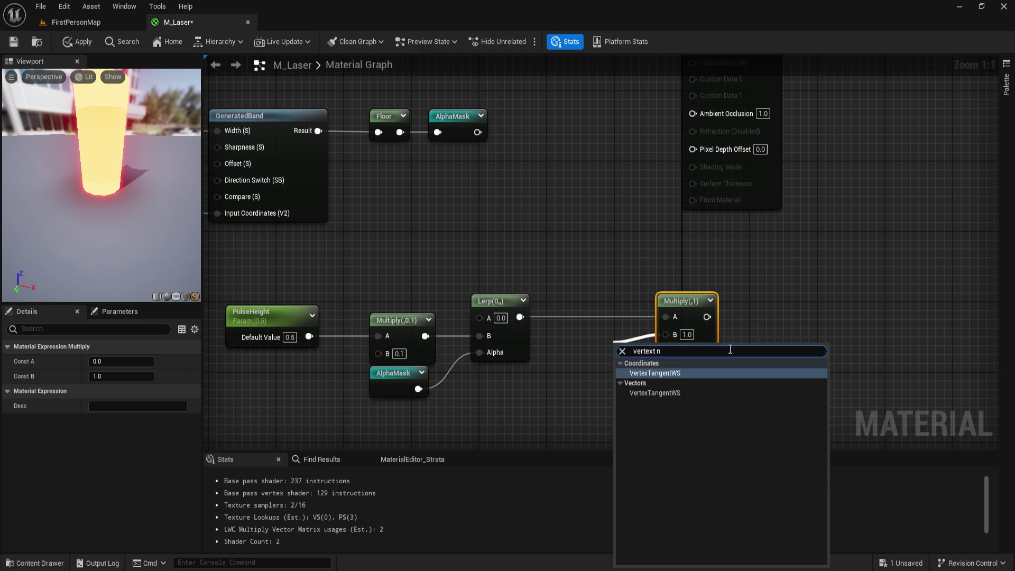
key(BackSpace)
text(norm)
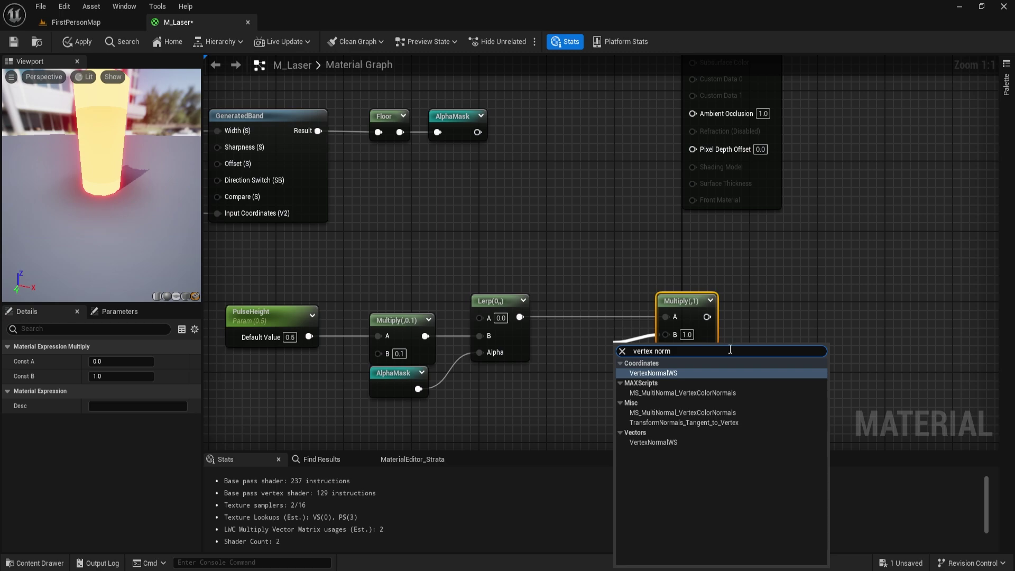
key(Return)
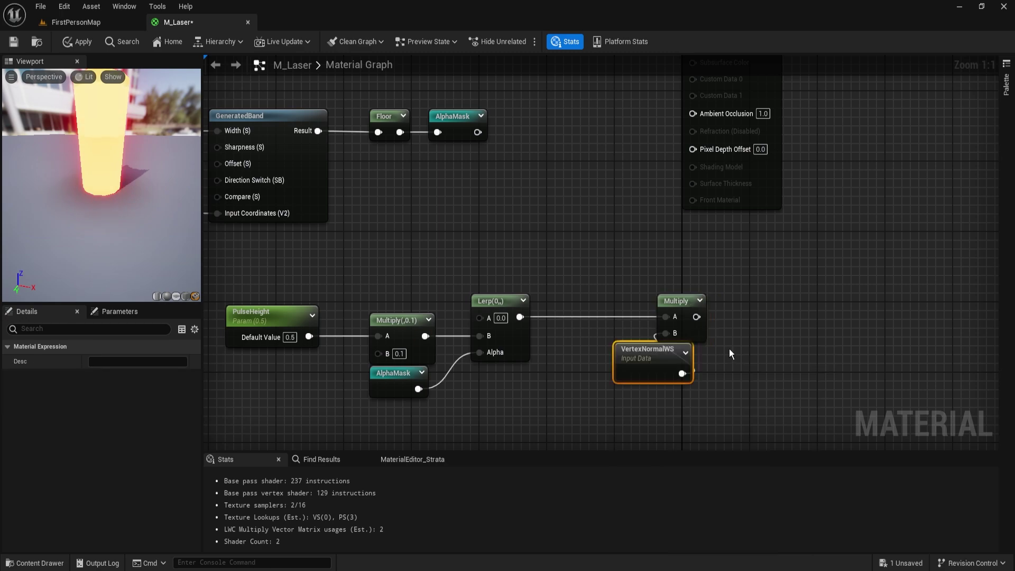
Arrange VertexNormalWS and the Multiply beside the Lerp and connect the Multiply result to World Position Offset.
drag(676, 352, 692, 168)
ctrl+click(670, 302)
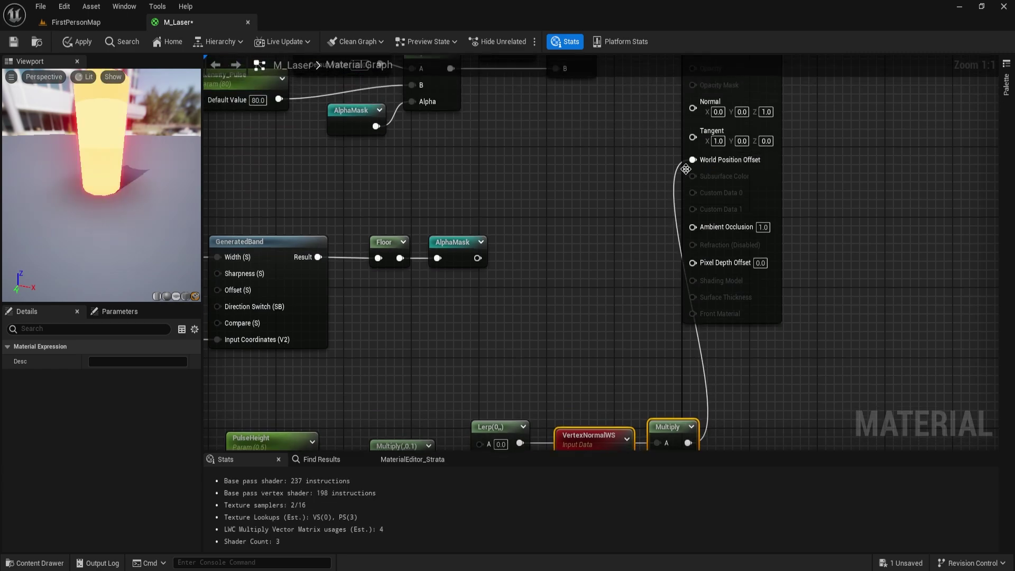
right_drag(505, 300, 567, 286)
drag(100, 185, 74, 184)
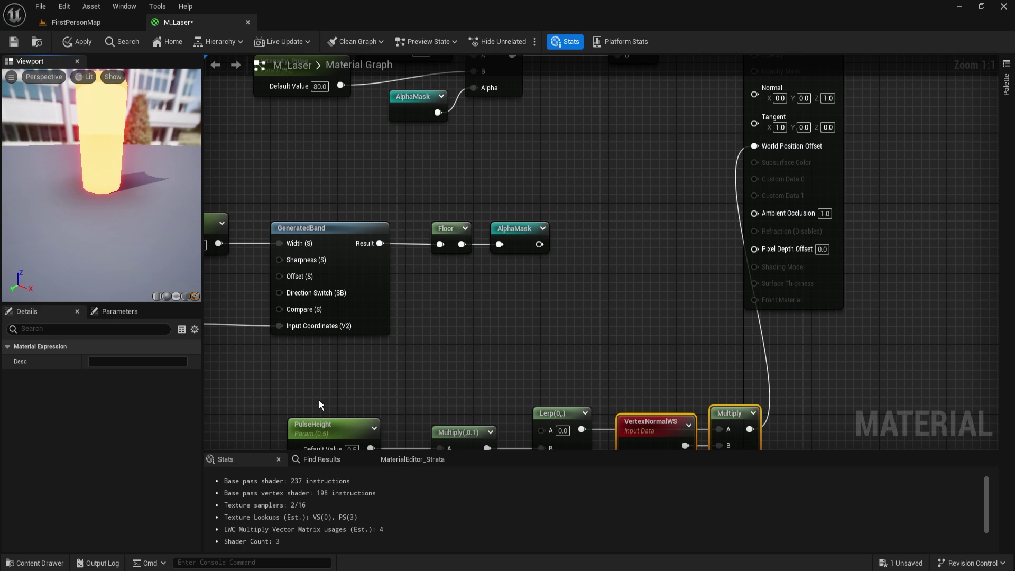
Try 1 and 5 as the B value of the PulseHeight Multiply and check the preview.
right_drag(317, 410, 379, 292)
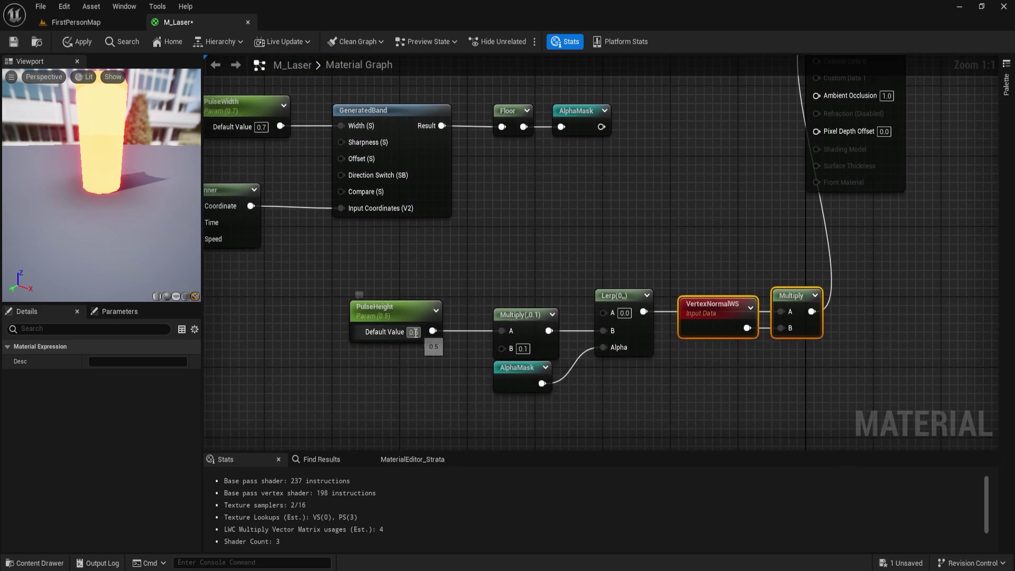
click(523, 348)
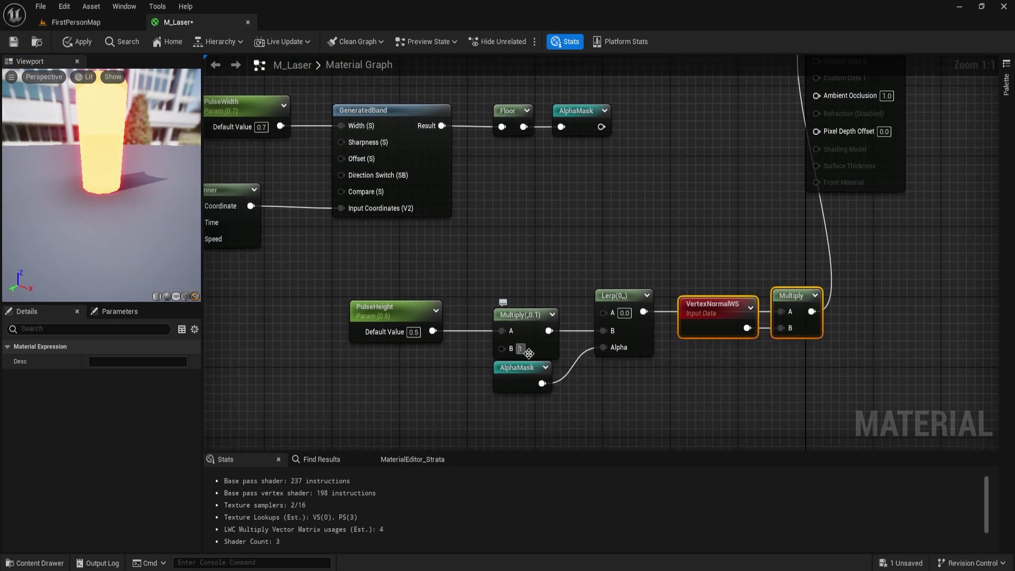
text(1)
key(Return)
drag(125, 161, 130, 143)
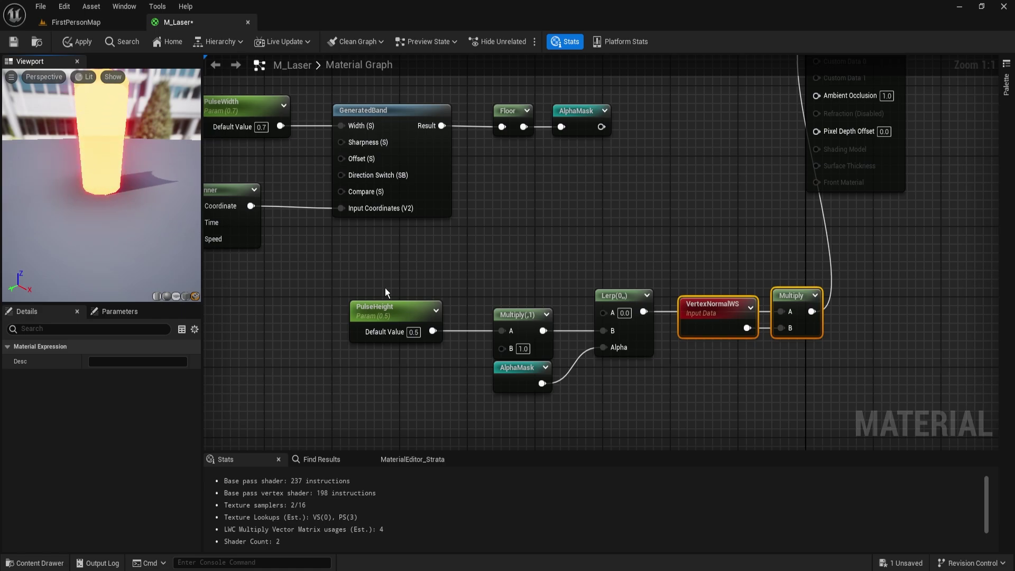
click(523, 349)
text(5)
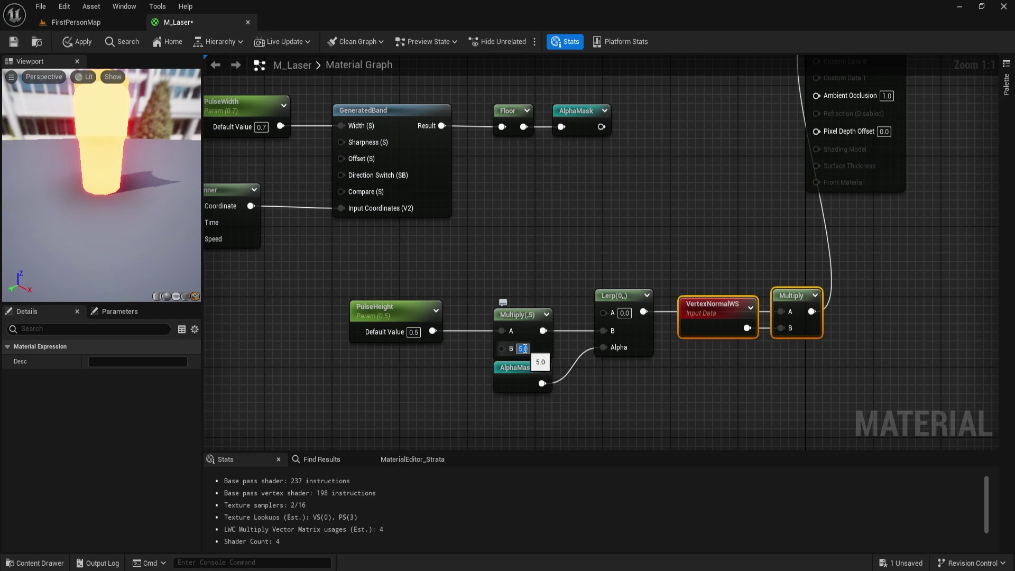
key(Return)
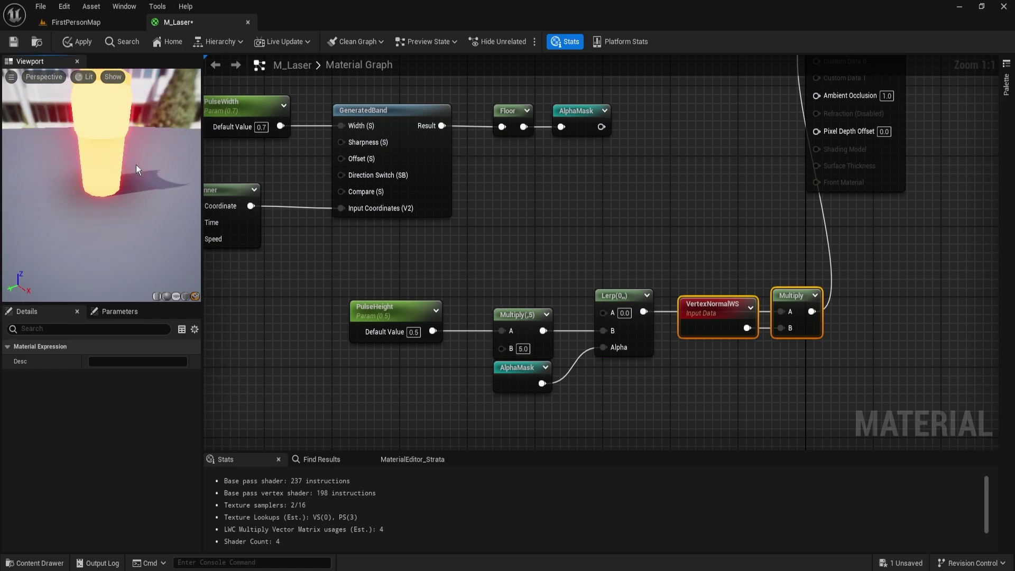
Try 15 as the PulseHeight Multiply's B value in the preview, and set it back to 0.1.
click(524, 349)
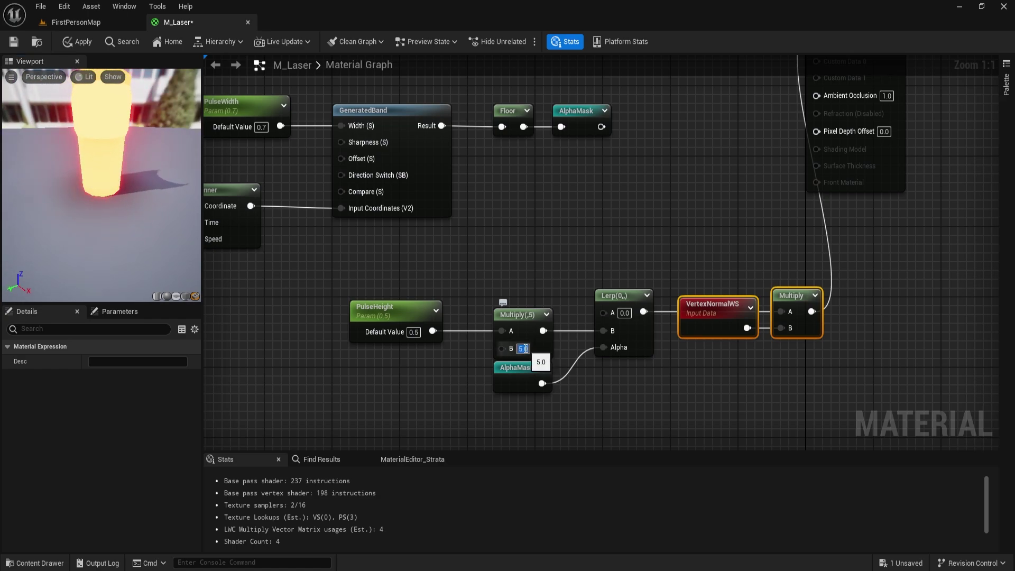
text(15)
key(Return)
mouse_move(119, 188)
mouse_down()
mouse_move(90, 159)
mouse_move(114, 198)
mouse_move(122, 191)
mouse_up()
click(525, 349)
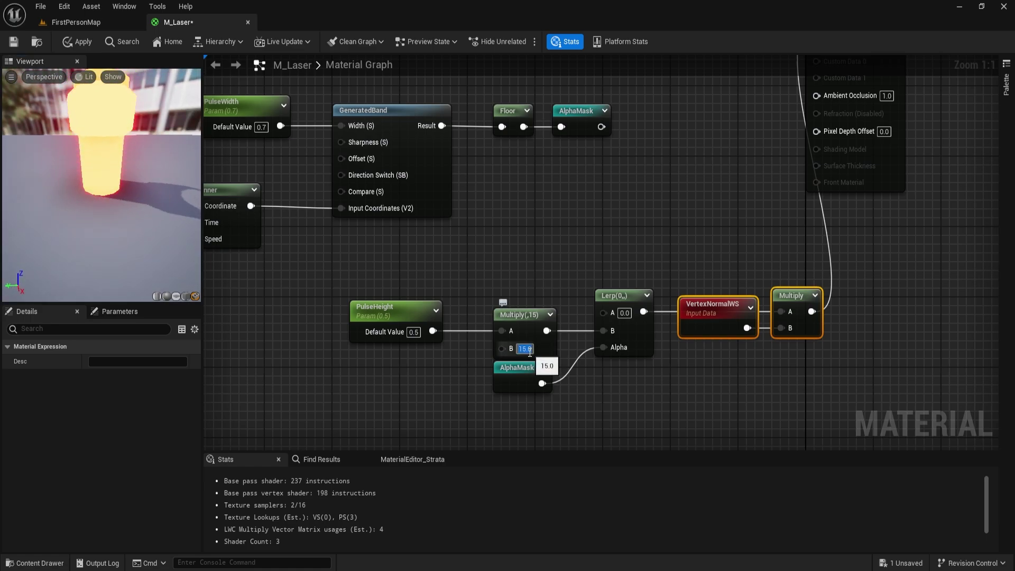
text(0.1)
key(Return)
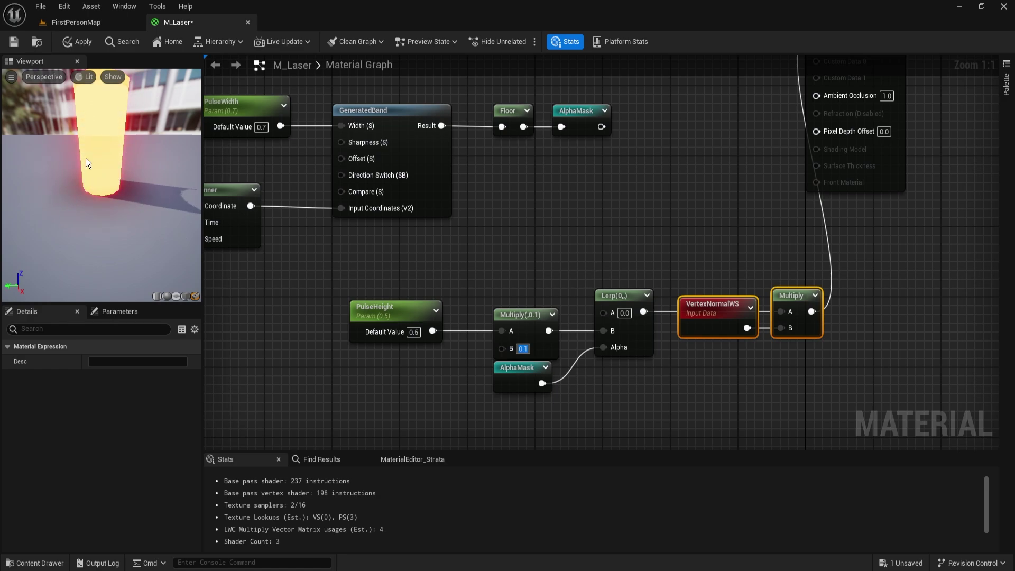
Apply the changes to M_Laser, save the material and close its editor.
click(71, 42)
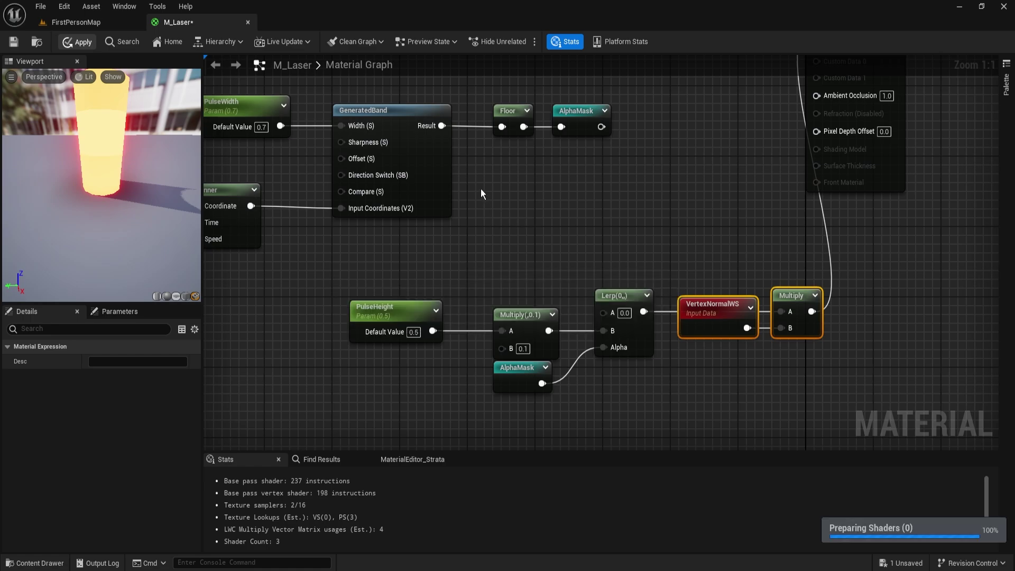
key(Home)
click(84, 23)
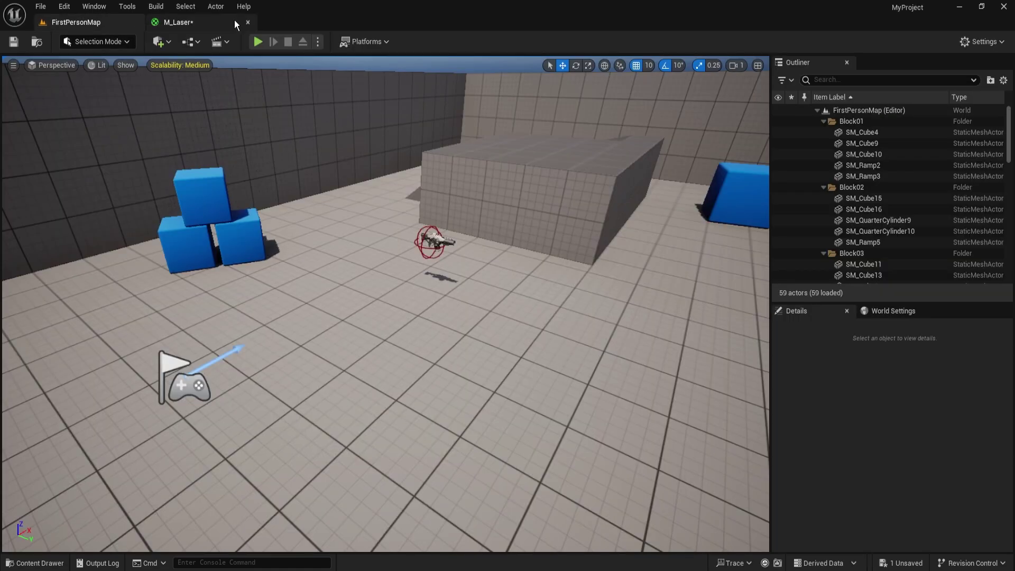
click(201, 23)
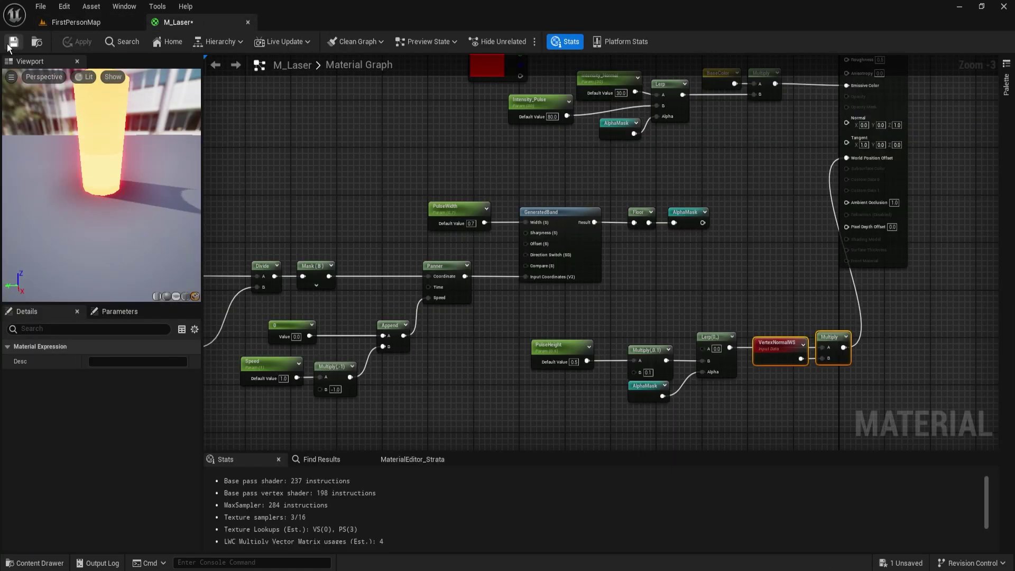
click(249, 21)
Place the Laser_Cylinder mesh near the blue cubes in the level, rotate it to lie horizontally and stretch it into a long beam.
key(w)
right_drag(516, 220, 389, 214)
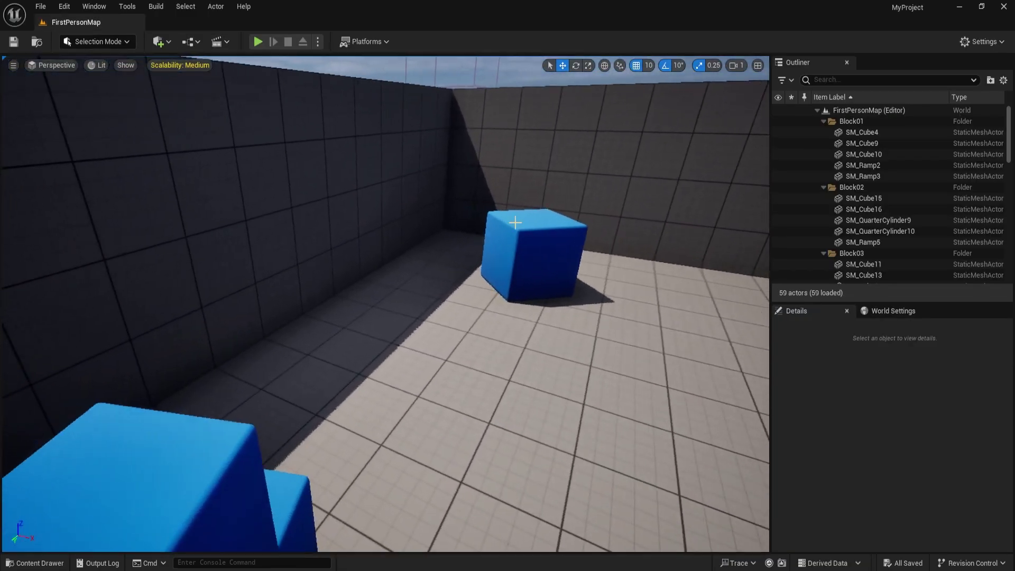
key(ctrl+space)
drag(211, 395, 308, 305)
key(e)
key(r)
mouse_move(330, 316)
right_down()
mouse_move(391, 317)
mouse_move(333, 319)
right_up()
Assign M_Laser from the Lasers Materials folder to the Laser_Cylinder in the level.
key(ctrl+space)
click(246, 341)
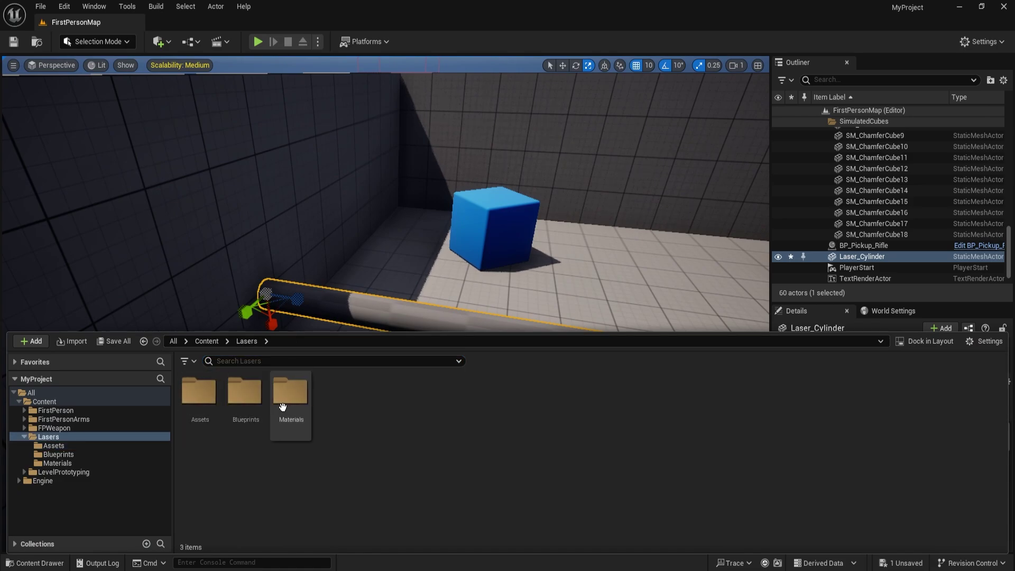
double_click(290, 404)
drag(199, 394, 338, 306)
right_drag(534, 304, 497, 304)
key(w)
Create a material instance of M_Laser in the Materials folder and name it MI_Laser.
key(ctrl+space)
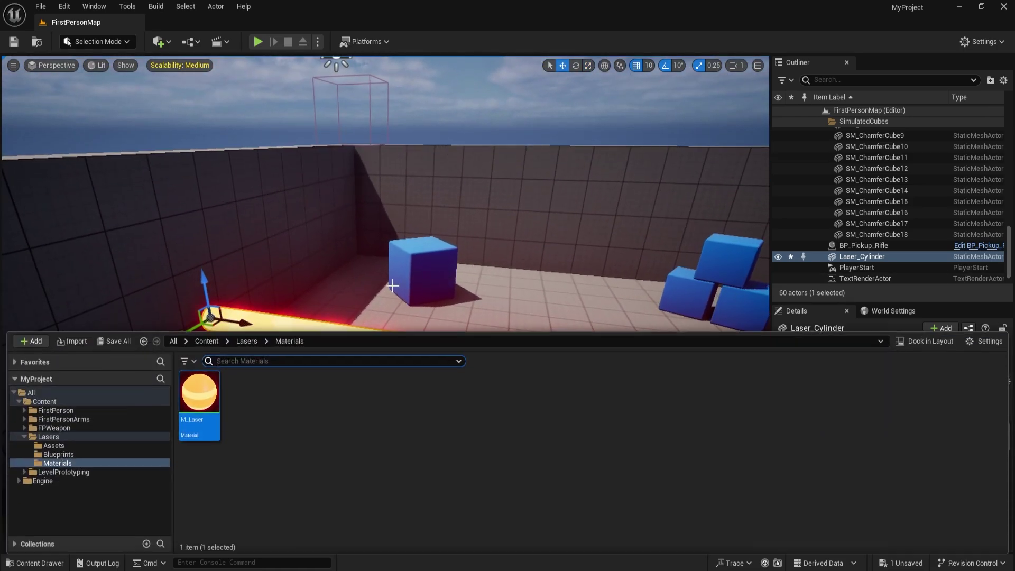
right_drag(358, 290, 324, 317)
key(ctrl+space)
right_click(200, 394)
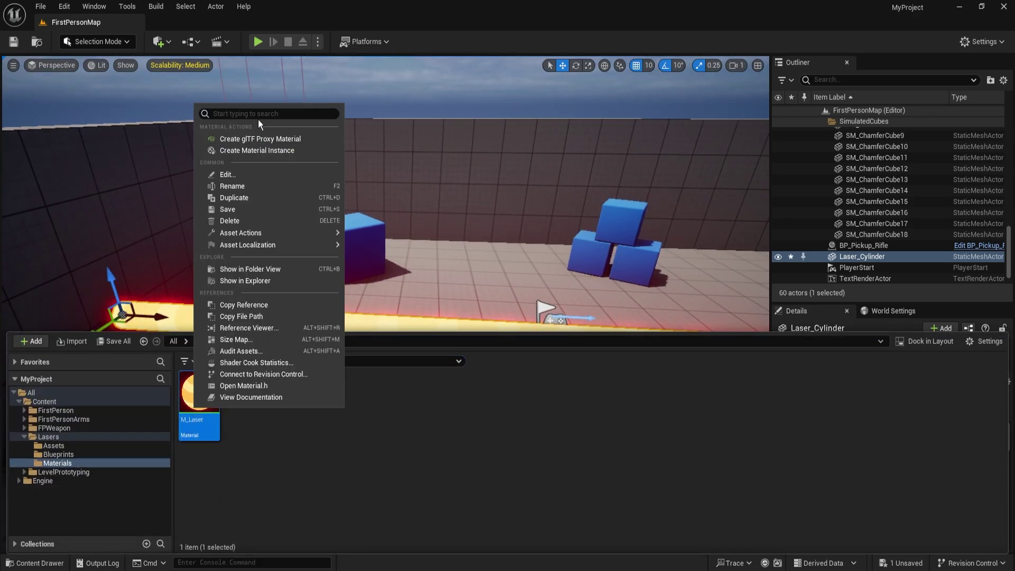
click(254, 150)
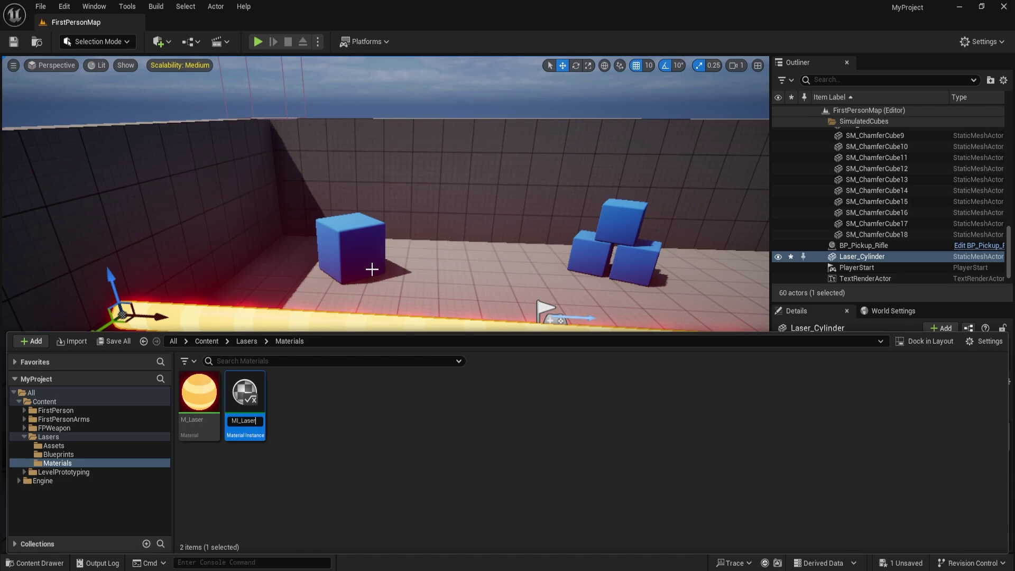
key(Return)
Assign MI_Laser to the Laser_Cylinder in the level and check its material slot.
scroll(227, 295, down, 1)
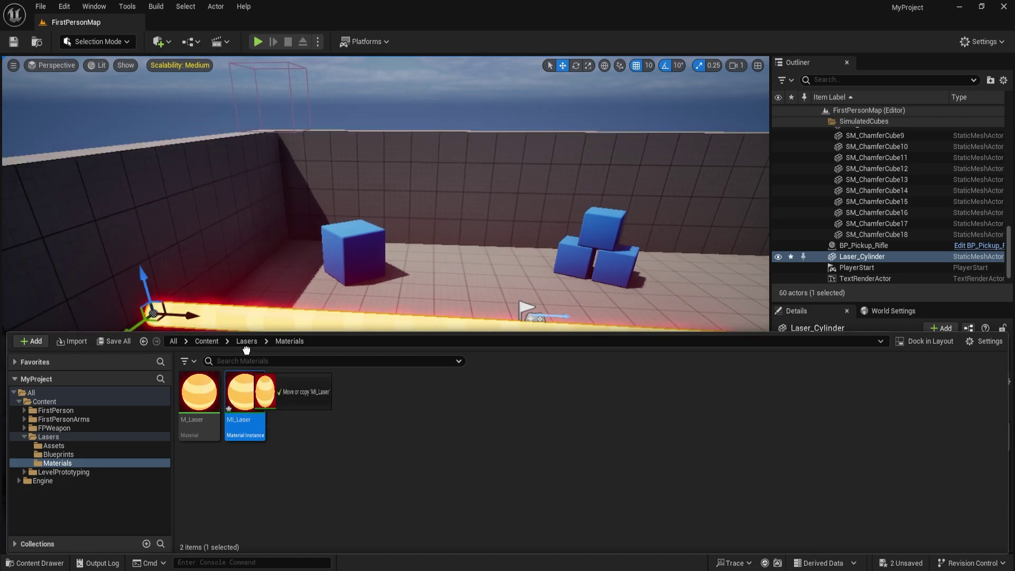
click(249, 316)
scroll(857, 474, down, 3)
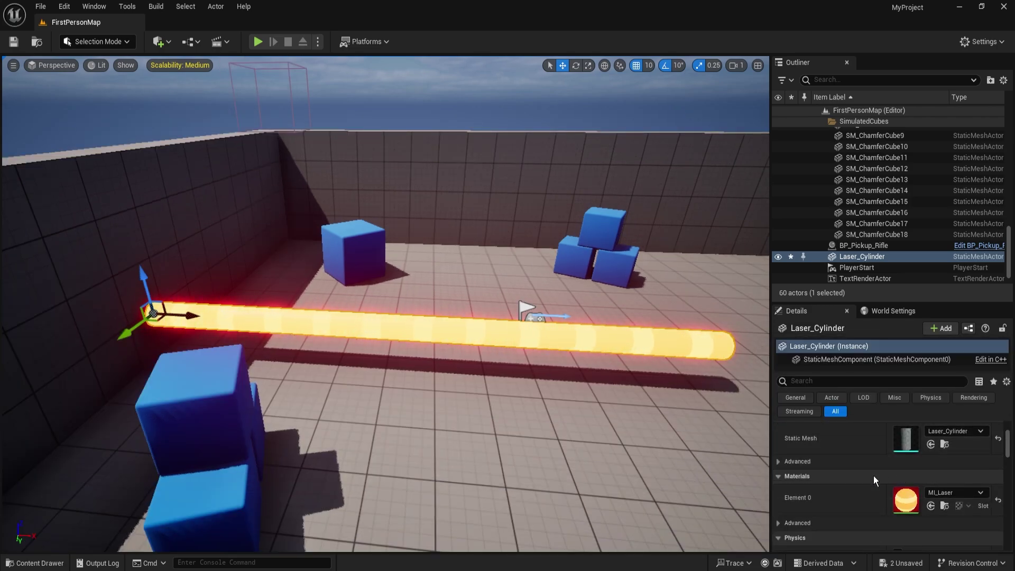
Open MI_Laser and enable overrides for Color, Intensity_Normal, Intensity_Pulse, PulseHeight, PulseWidth, Spacing and Speed.
key(ctrl+space)
double_click(249, 410)
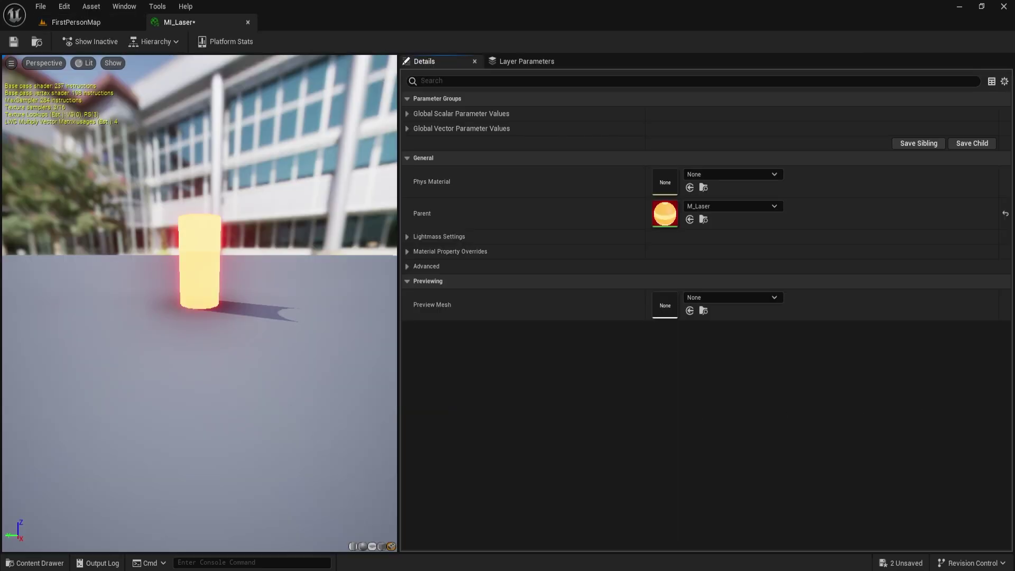
click(408, 114)
click(408, 218)
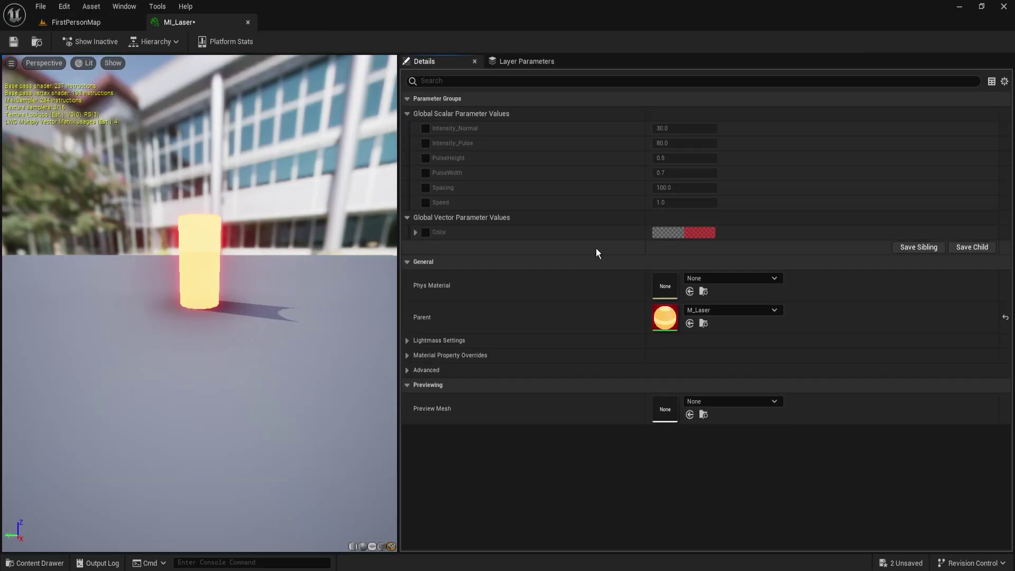
click(426, 232)
click(425, 129)
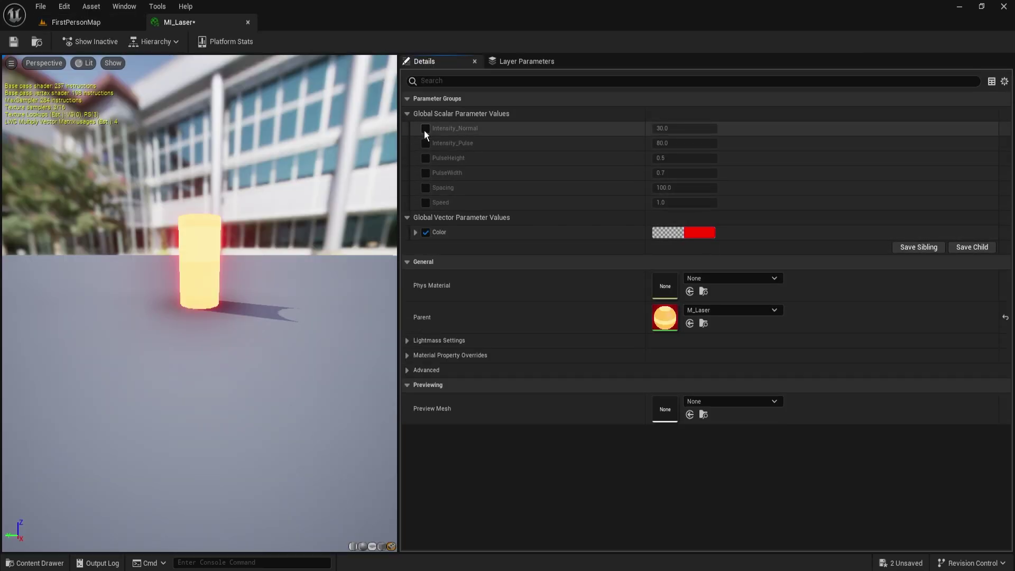
click(425, 143)
click(426, 158)
click(426, 173)
click(426, 202)
click(426, 188)
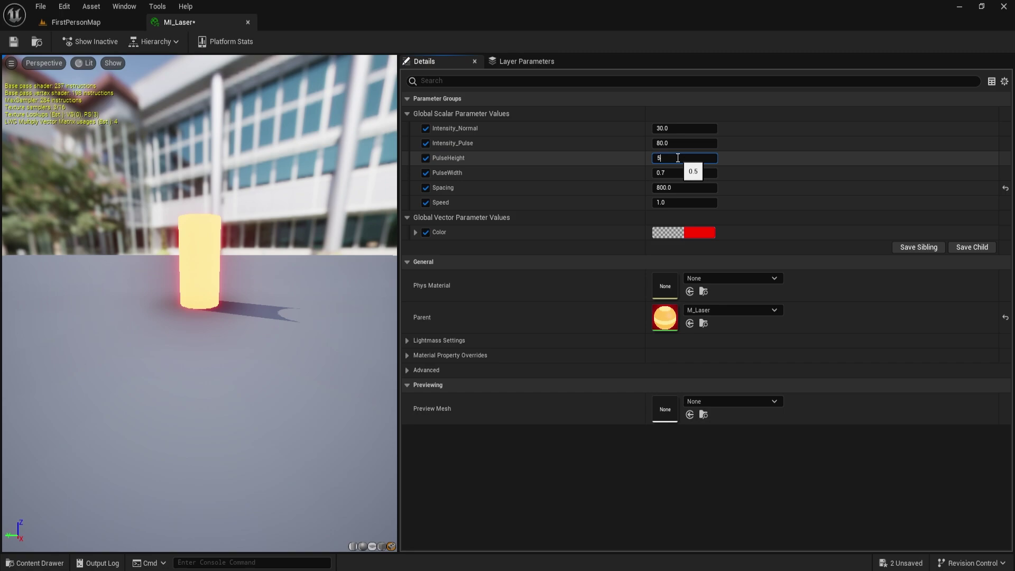
Set Spacing to 800, PulseHeight to 5 and Intensity_Pulse to 100, save MI_Laser, and view the laser in the level.
click(681, 129)
click(739, 128)
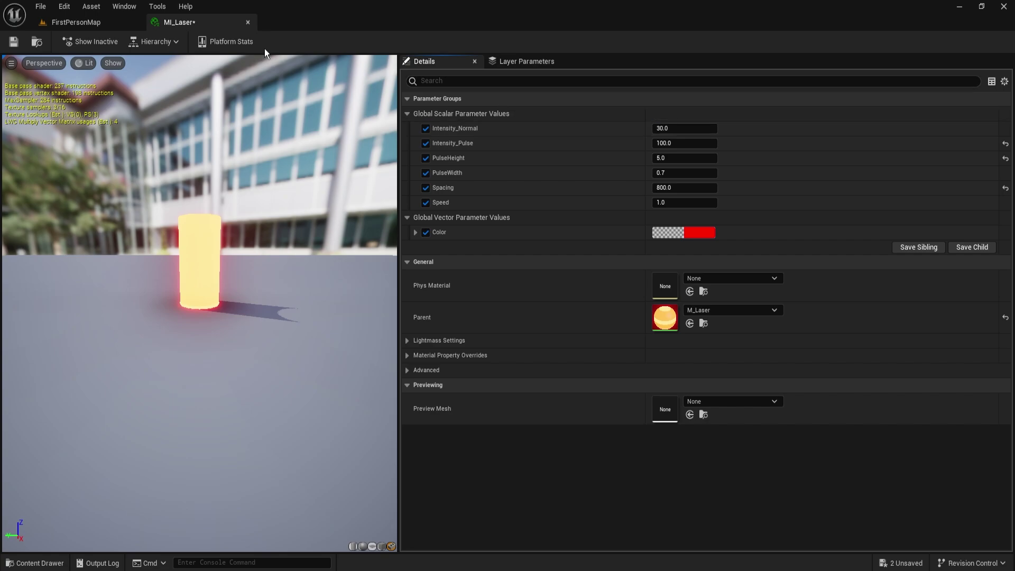
click(75, 22)
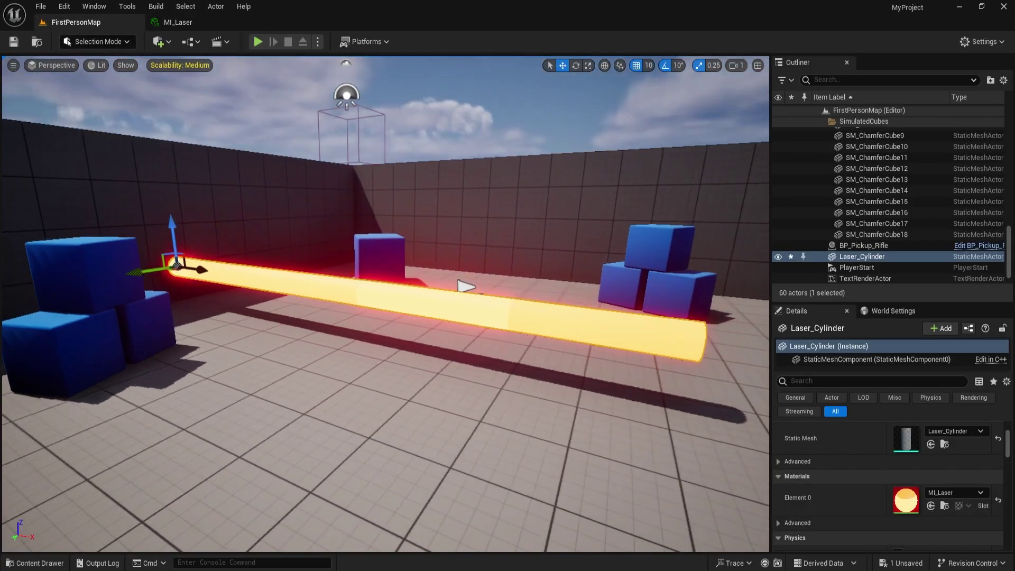
key(d)
mouse_move(402, 301)
right_down()
mouse_move(339, 301)
mouse_move(386, 304)
right_up()
key(a)
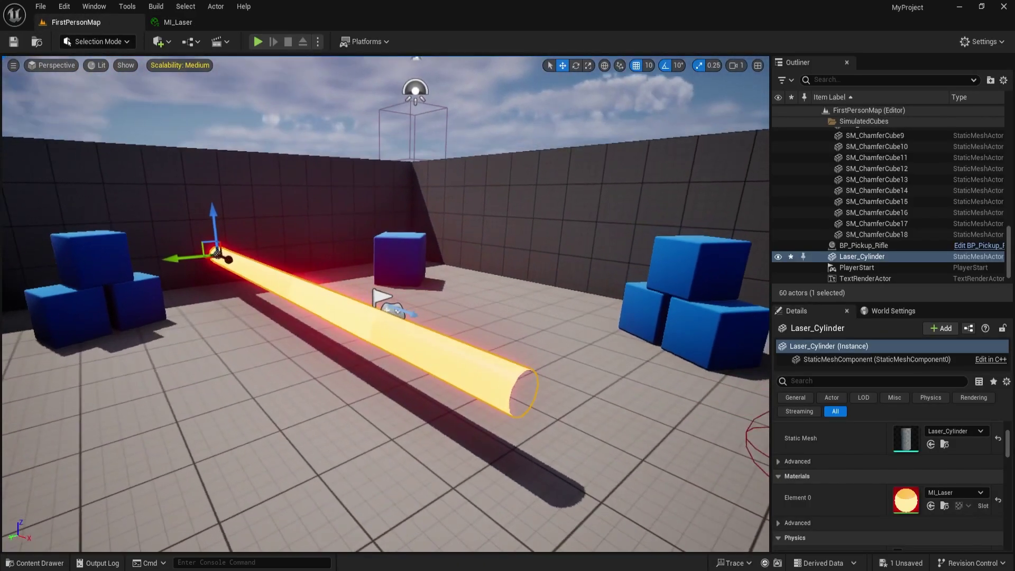
Set the Laser_Cylinder's X and Y scale to 0.1 and check the thin beam in the level.
scroll(882, 454, up, 5)
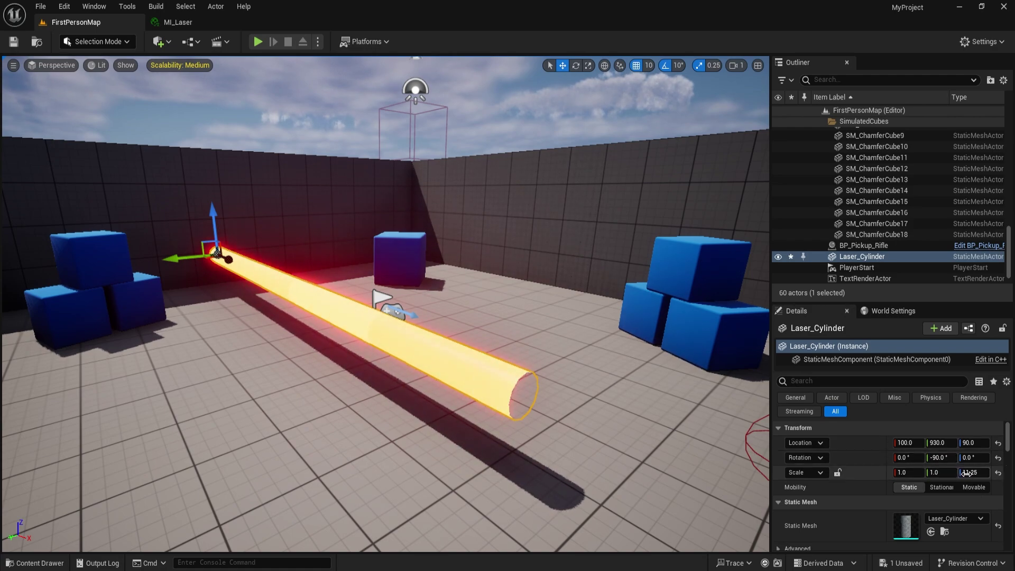
click(904, 472)
text(.1)
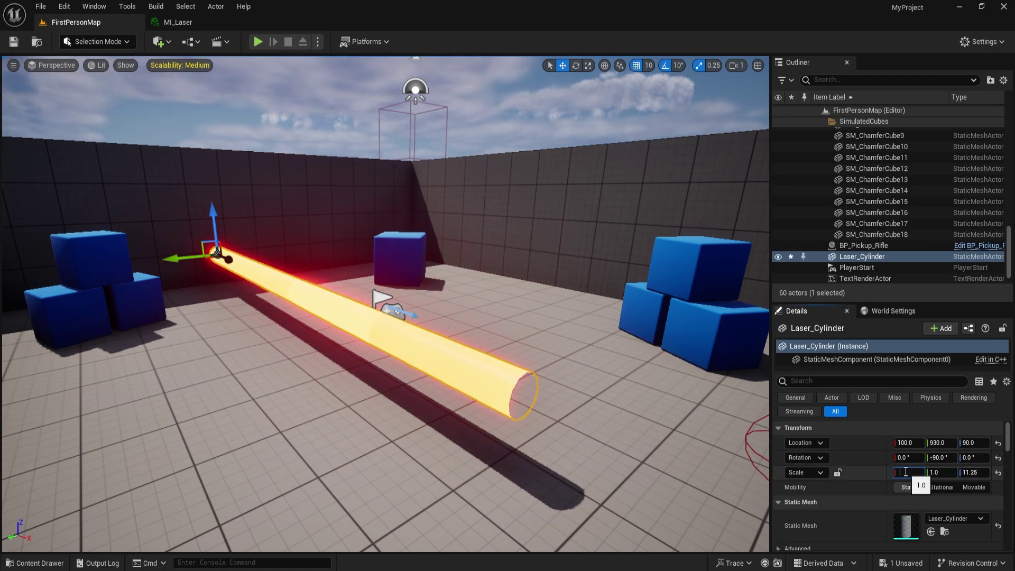
key(Tab)
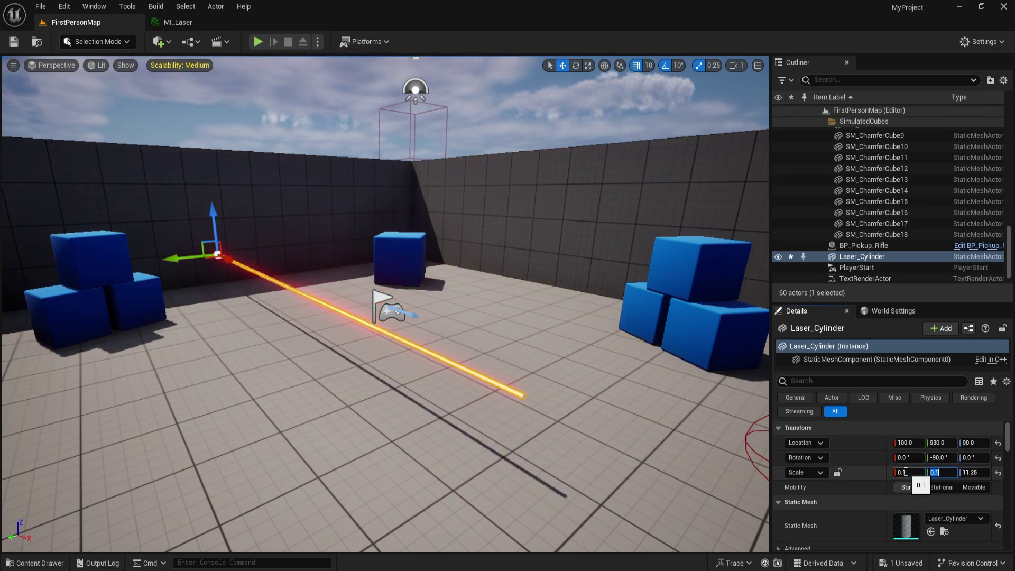
right_drag(426, 336, 479, 337)
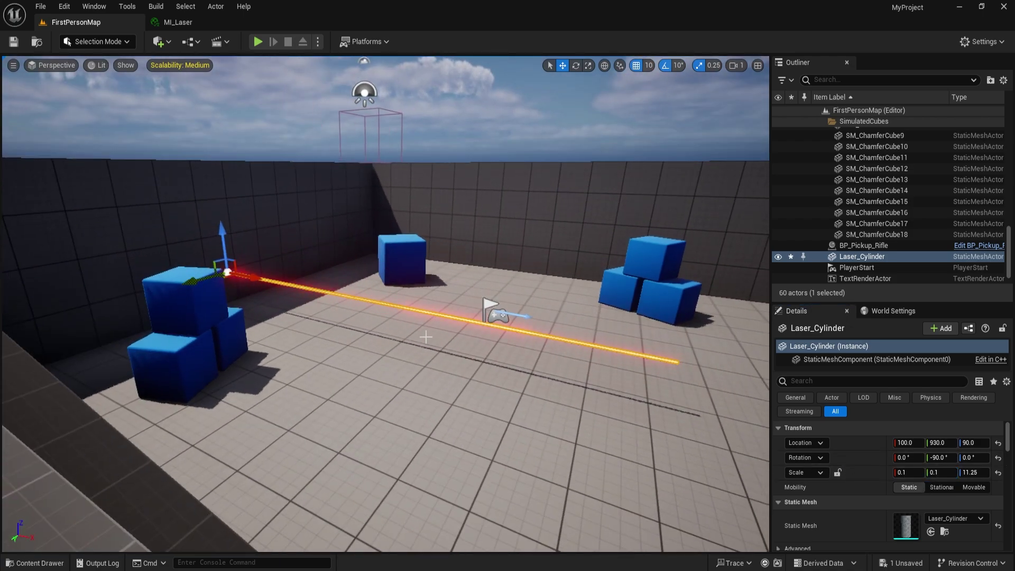
click(418, 243)
right_drag(372, 352, 401, 353)
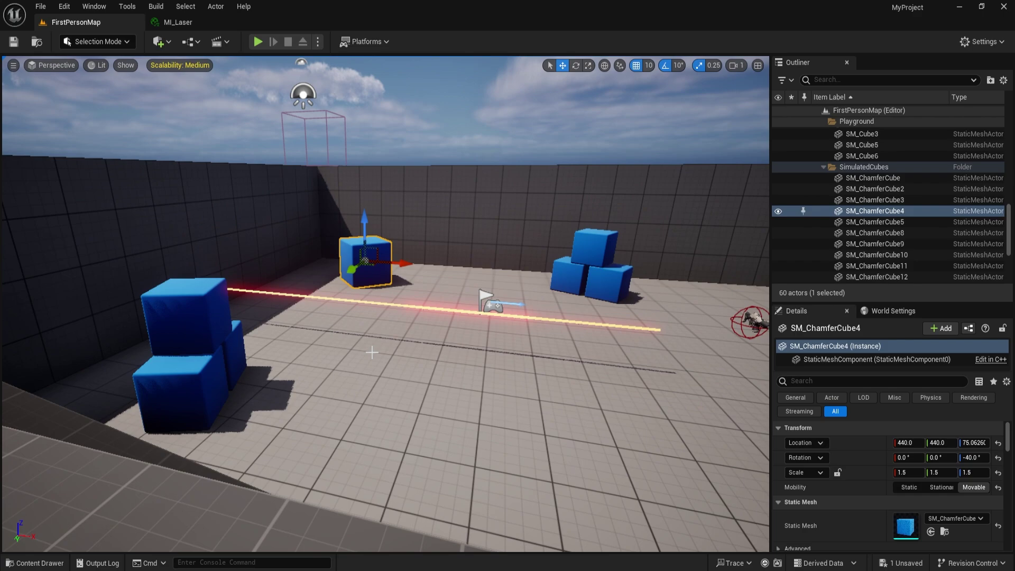
Close the MI_Laser editor and delete the Laser_Cylinder from the level.
click(179, 22)
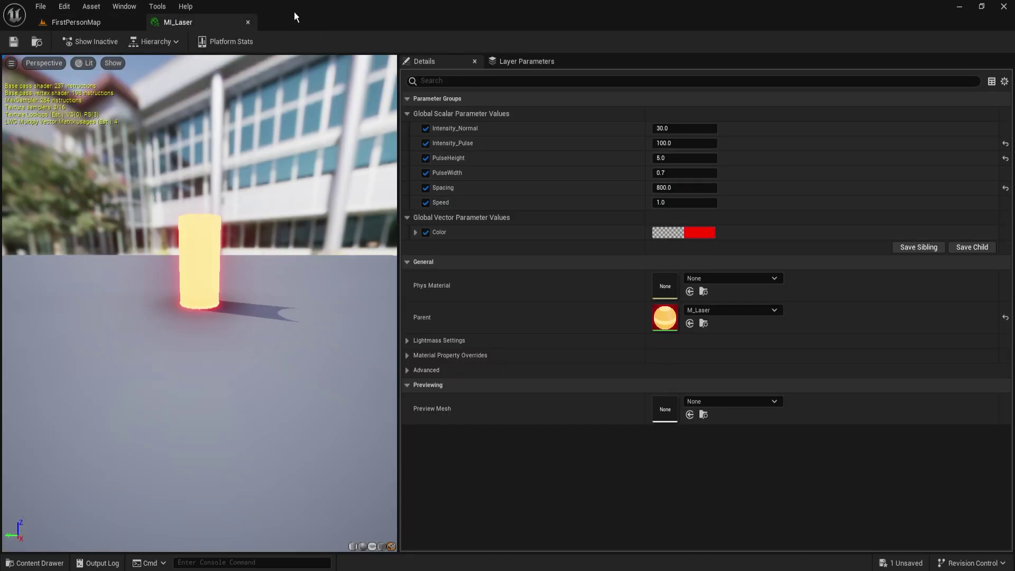
click(249, 24)
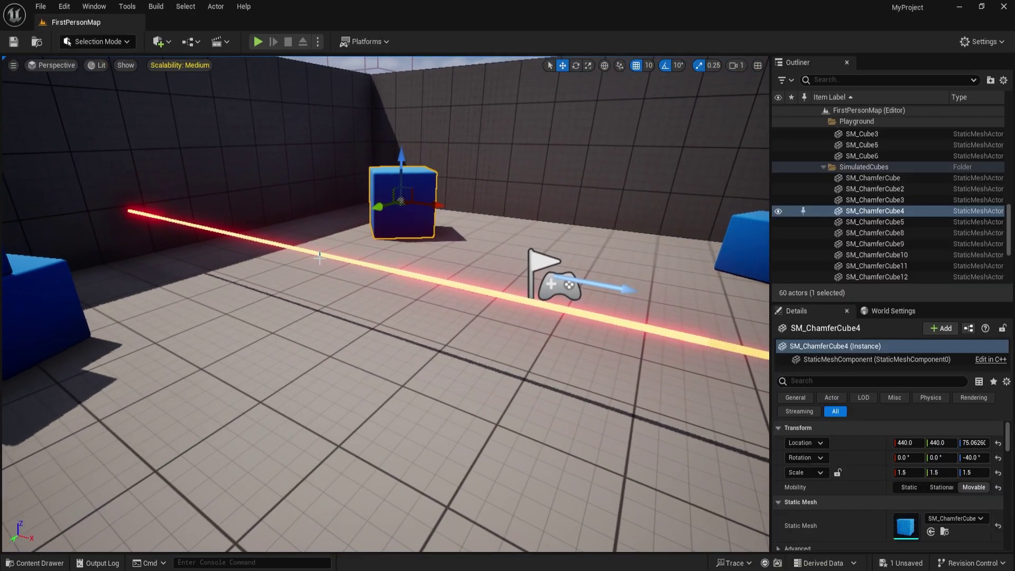
click(324, 253)
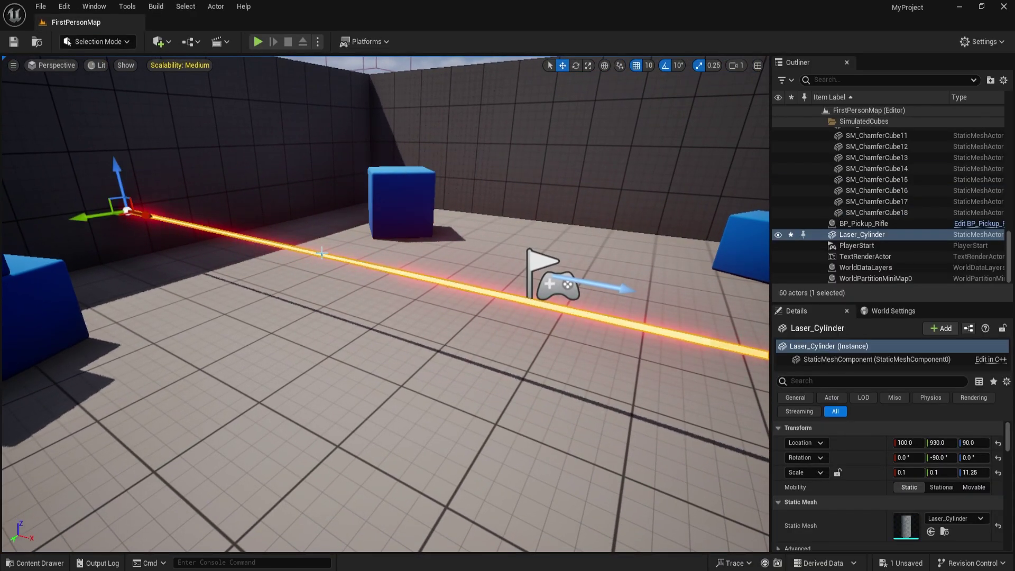
key(Delete)
scroll(392, 269, down, 5)
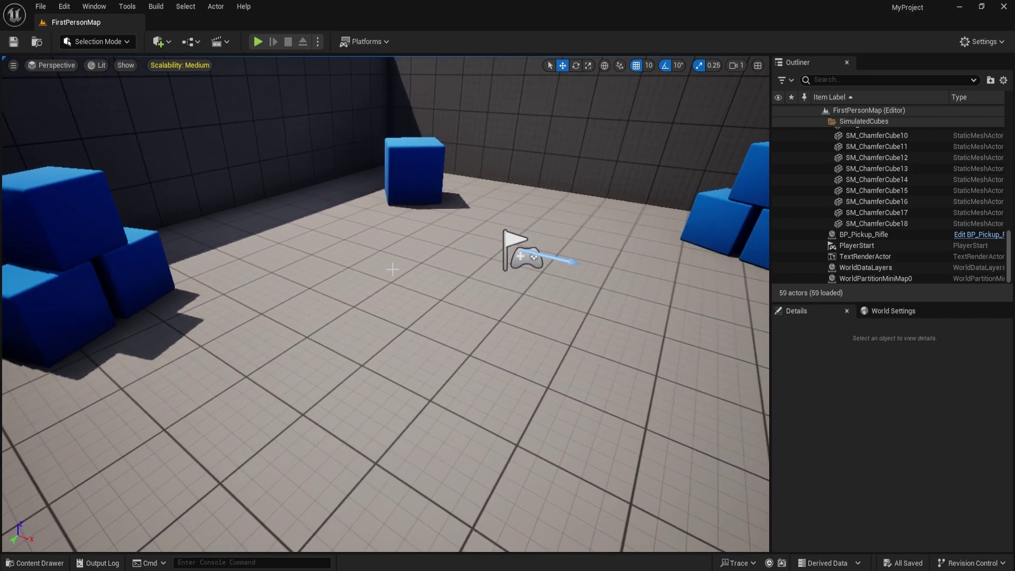
Create a folder named BuildingBlocks inside the Lasers/Blueprints folder.
key(ctrl+space)
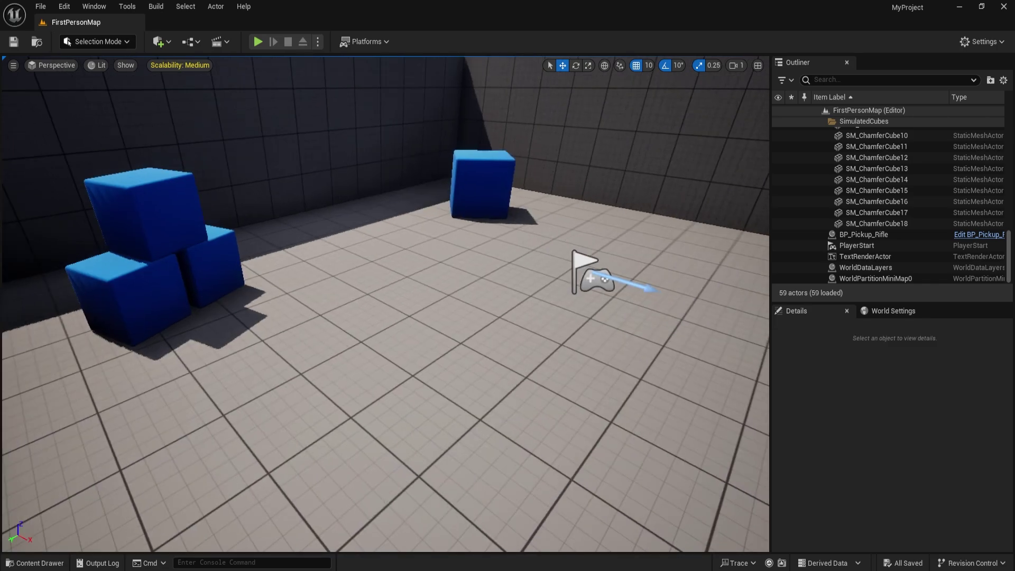
key(ctrl+space)
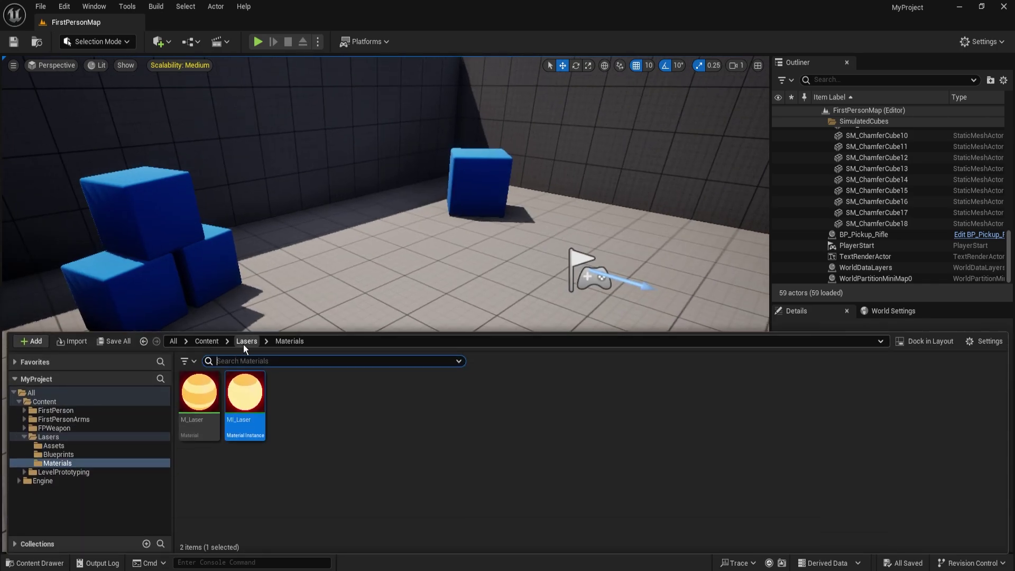
click(244, 342)
double_click(245, 404)
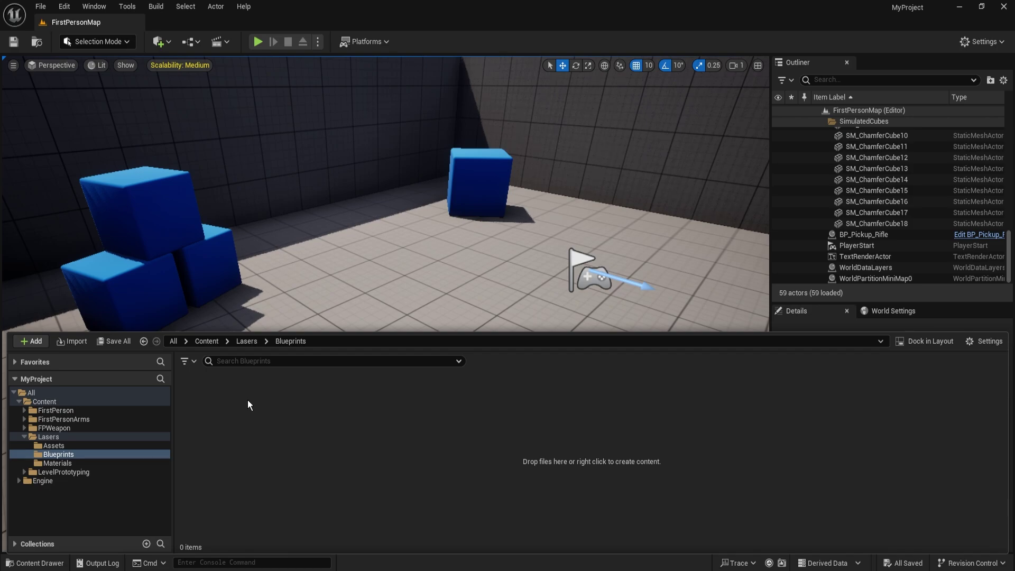
right_click(248, 400)
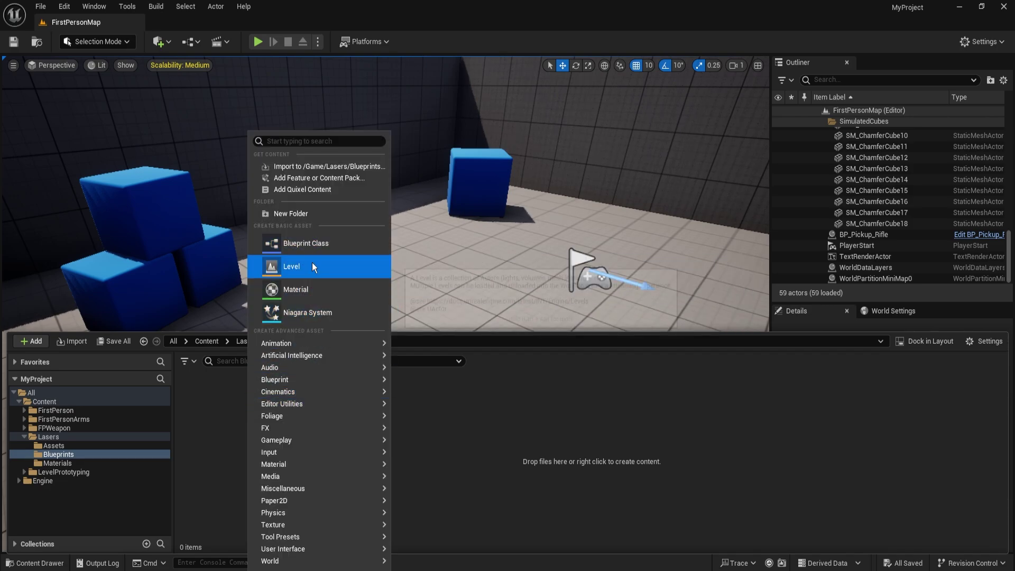
click(249, 404)
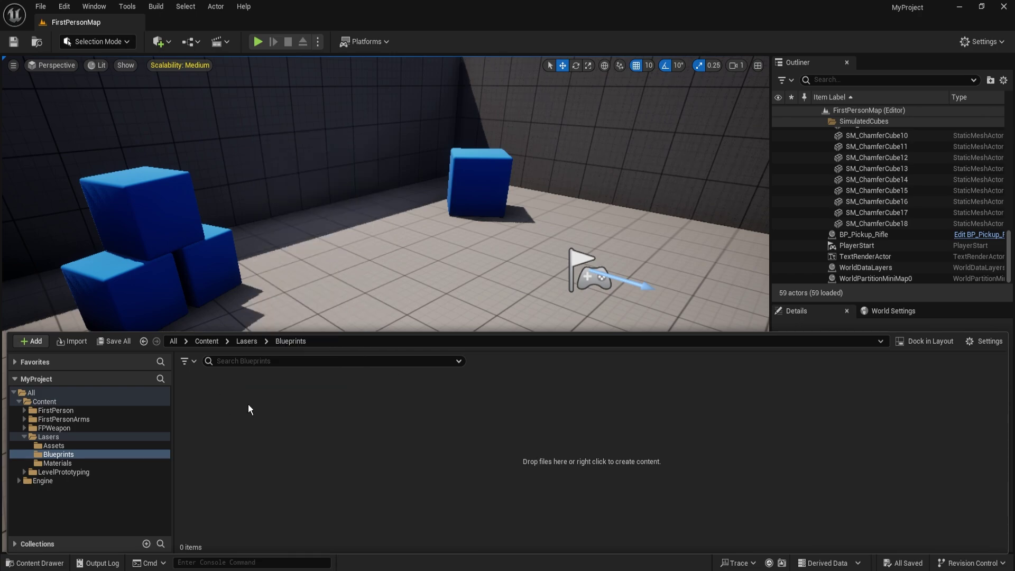
right_click(249, 404)
click(292, 215)
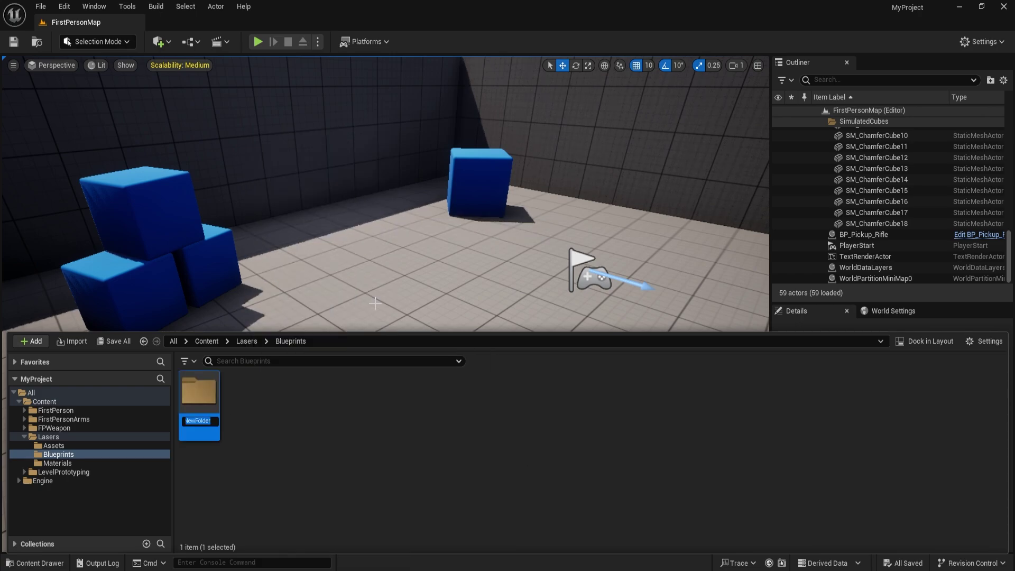
text(B)
key(BackSpace)
text(BuildingB)
text(locks)
key(Return)
Create a Blueprint Interface named BPI_Lasers in the BuildingBlocks folder.
double_click(212, 398)
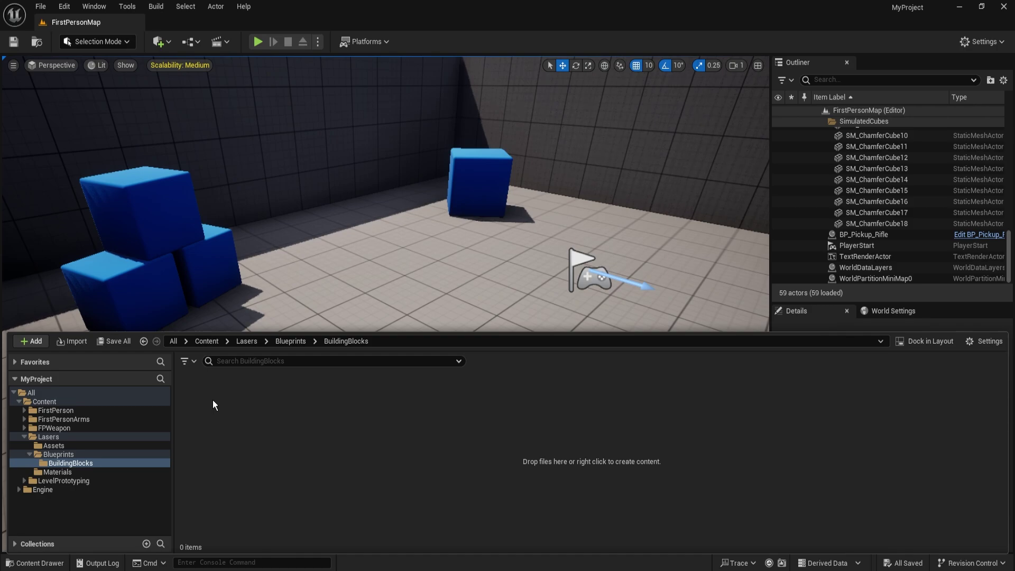
click(291, 341)
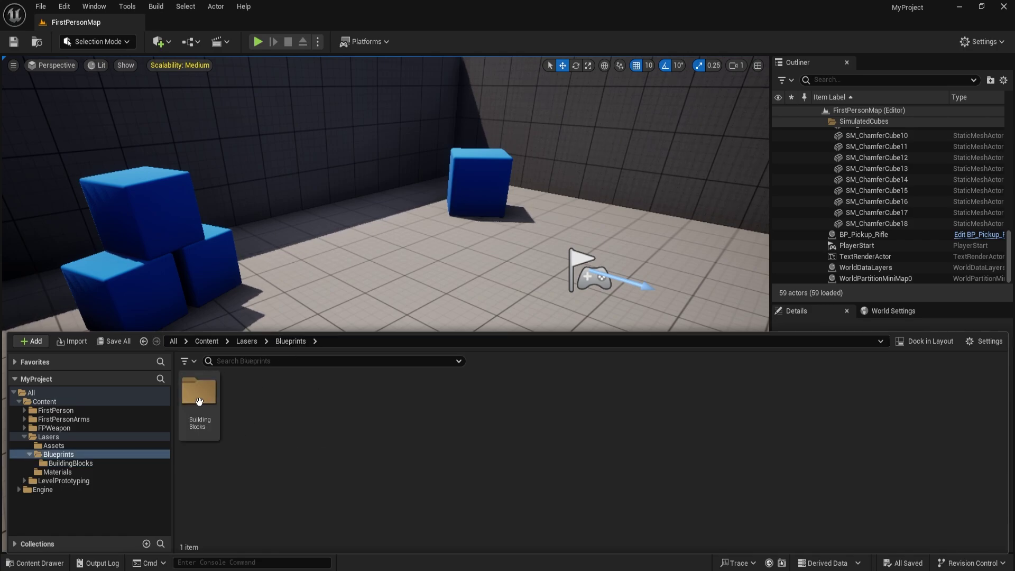
double_click(200, 404)
right_click(234, 401)
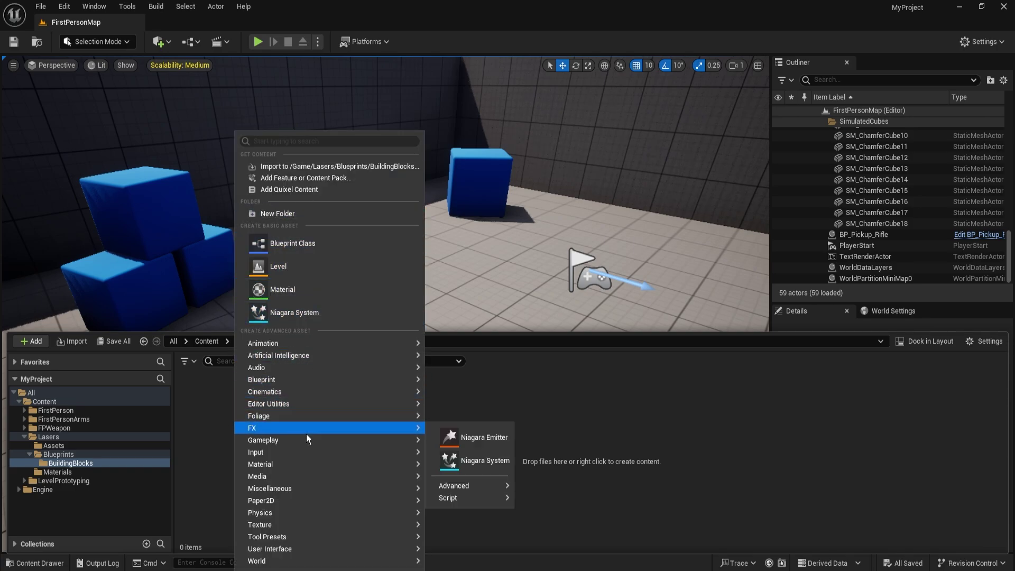
mouse_move(294, 468)
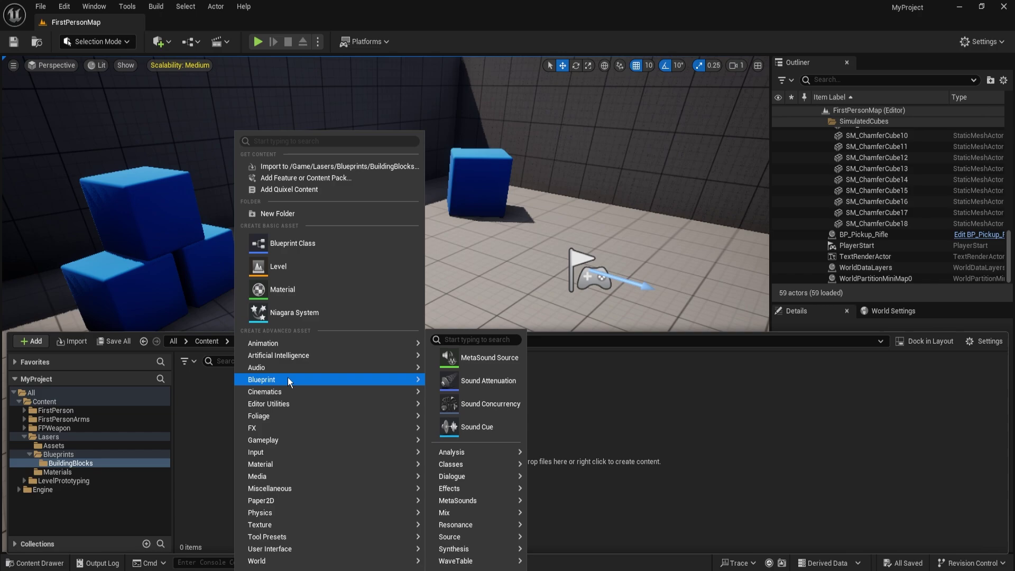
mouse_move(287, 379)
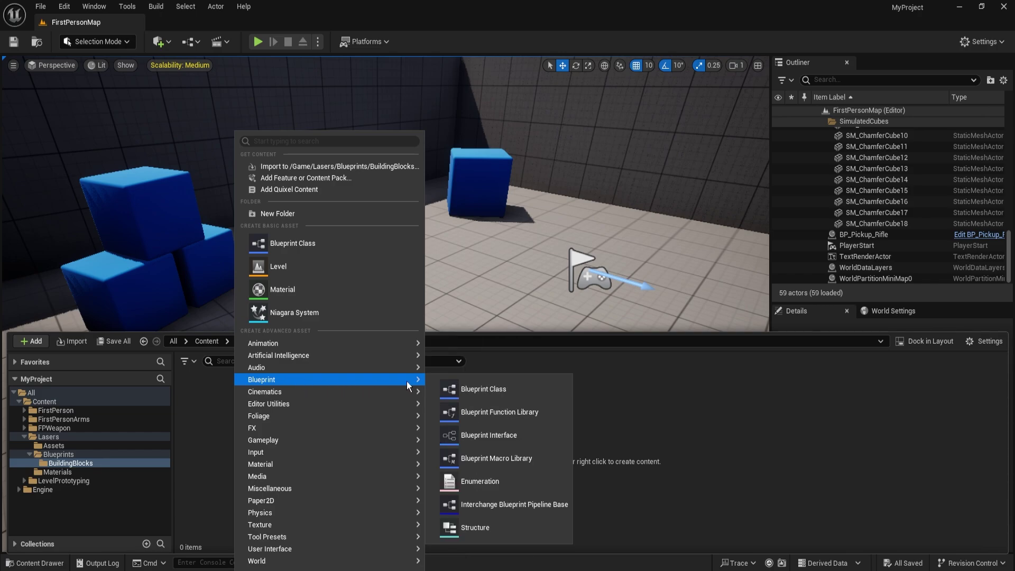
click(487, 436)
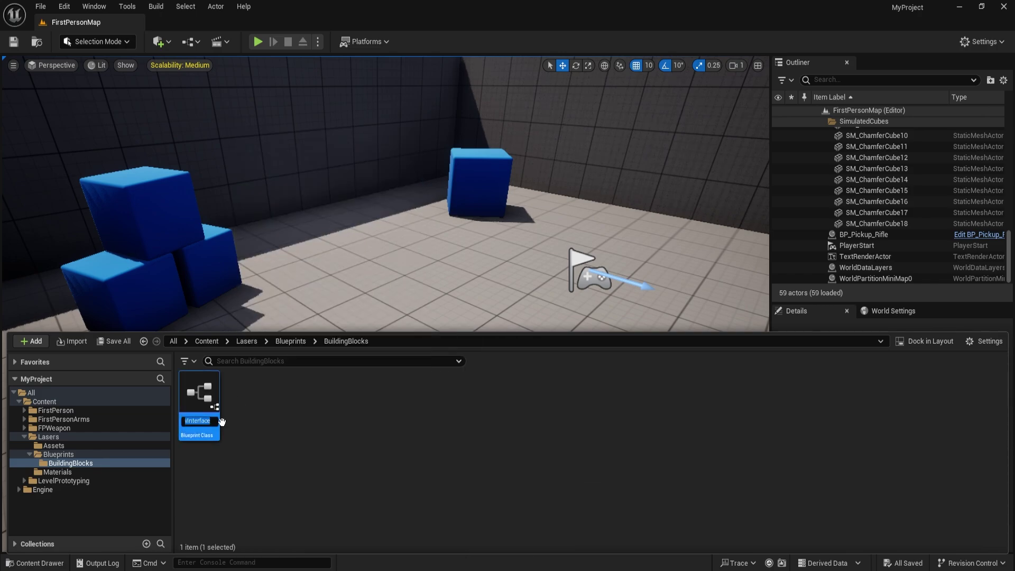
text(BPI_Lasers)
key(Return)
Create a Blueprint Class with Actor as its parent in BuildingBlocks and name it A_Laser.
right_click(246, 412)
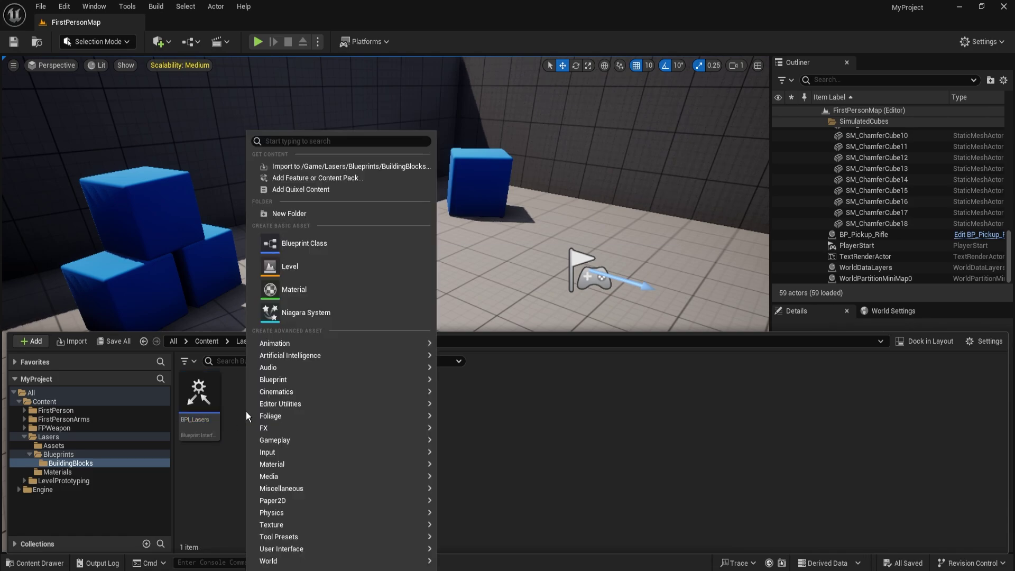
click(325, 244)
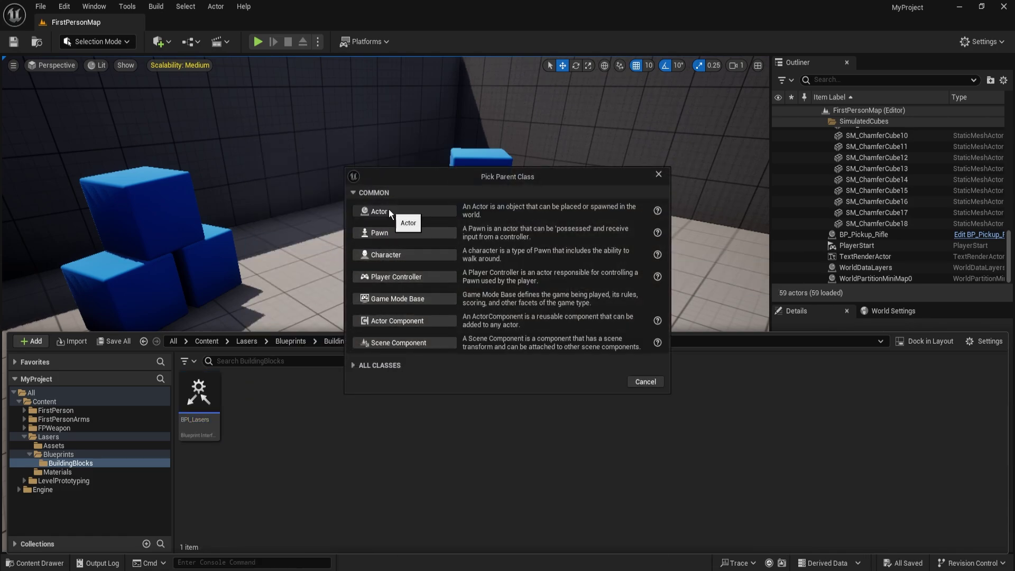
click(390, 210)
text(A_La)
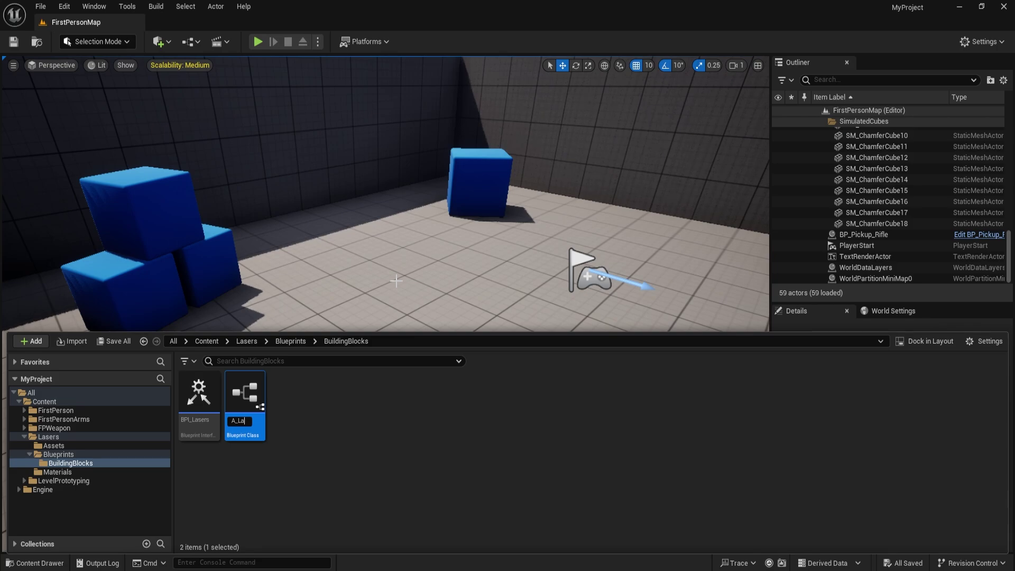
text(ser)
key(Return)
Create a Blueprint Class with Actor Component as its parent in BuildingBlocks and name it AC_Handler.
right_click(288, 409)
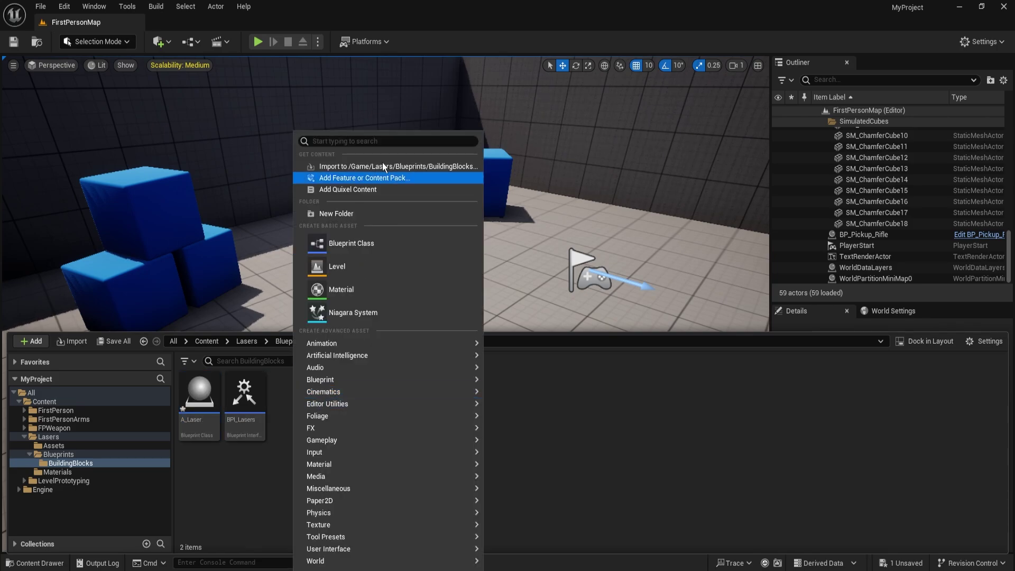
click(367, 242)
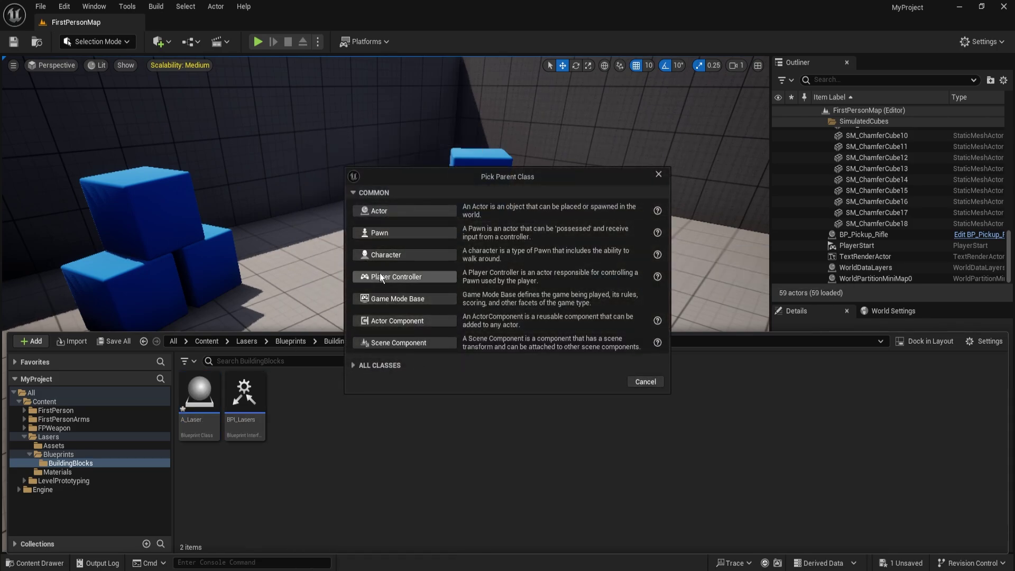
click(396, 319)
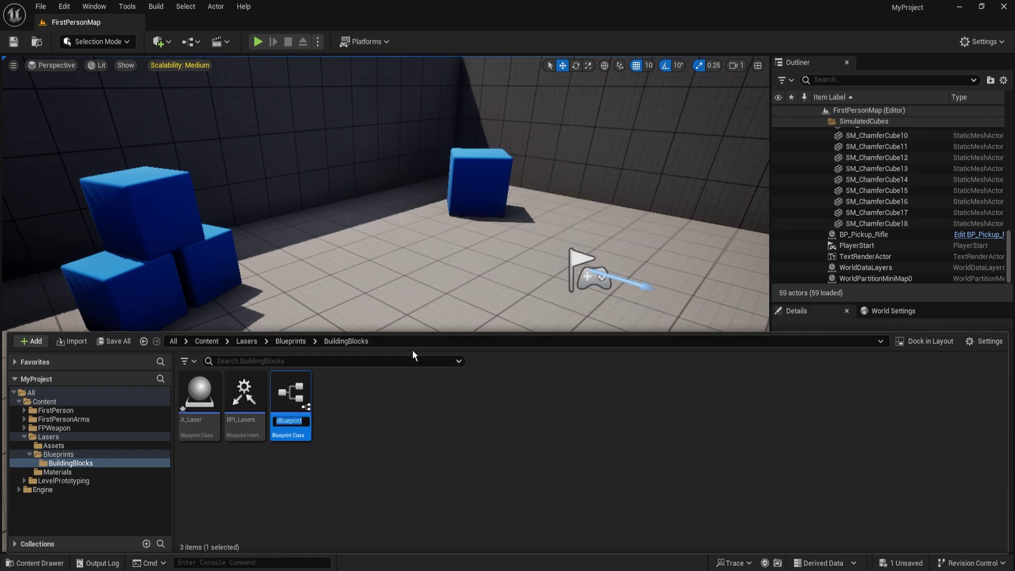
text(AC_)
text(Handler)
key(Return)
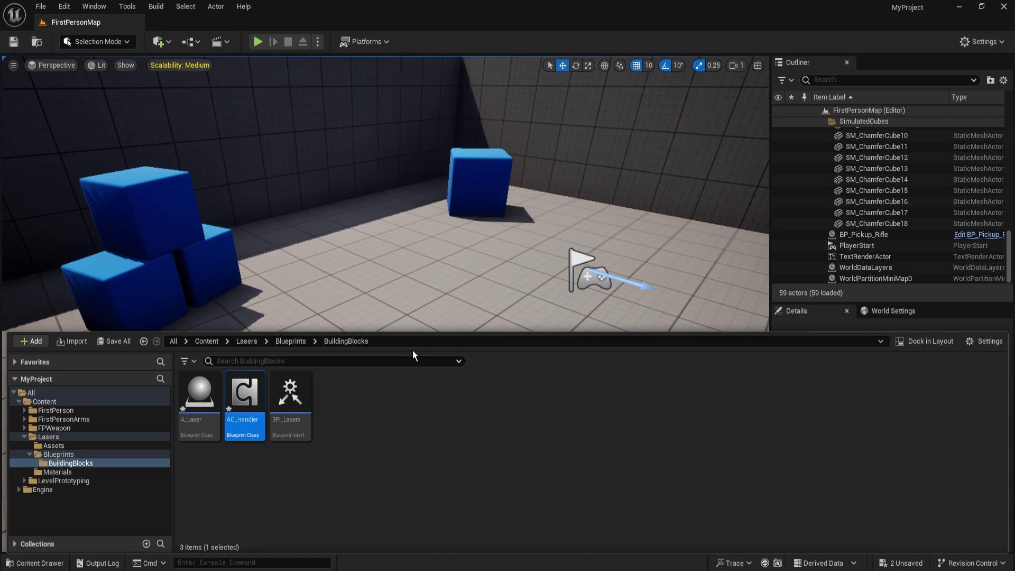
Create a Scene Component Blueprint Class named SC_Emitter in BuildingBlocks and save all the new assets.
right_click(344, 423)
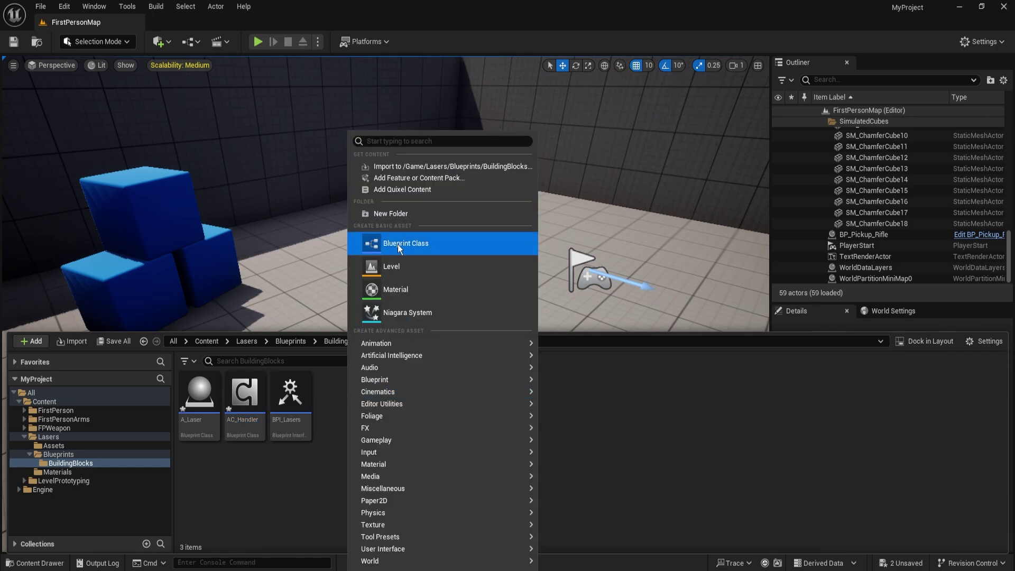
click(409, 244)
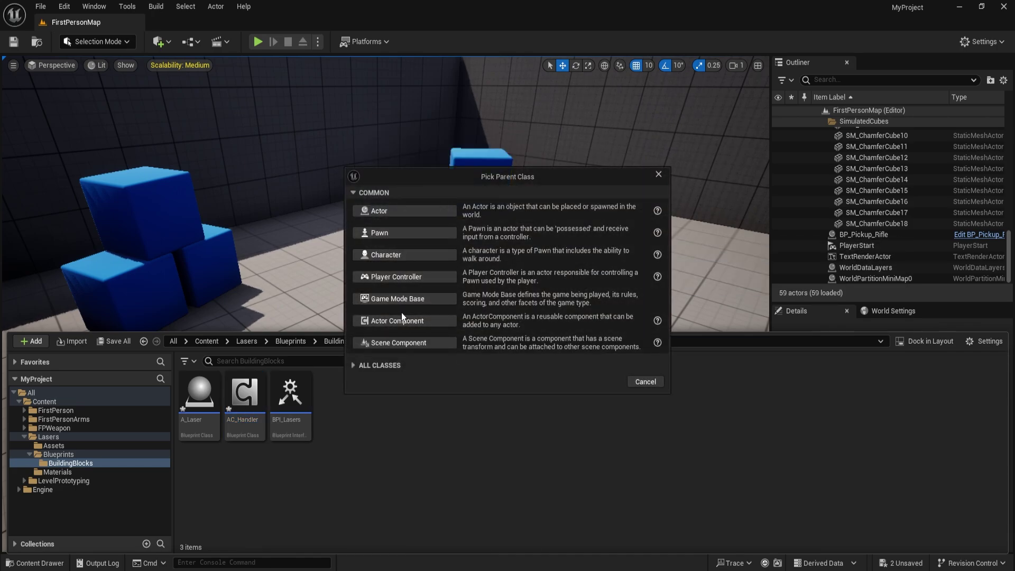
click(398, 343)
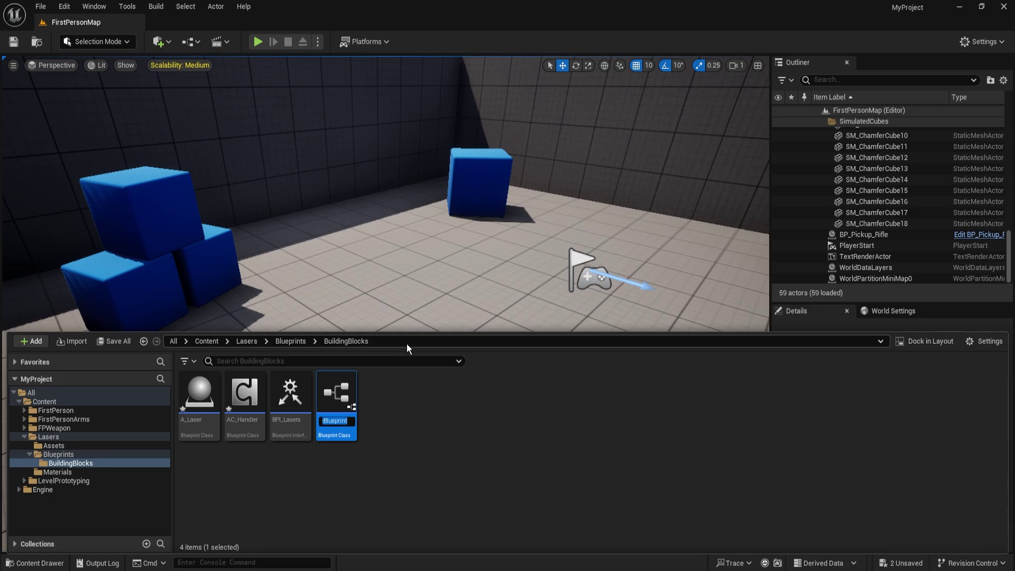
text(SC_Emitter)
click(211, 405)
click(373, 449)
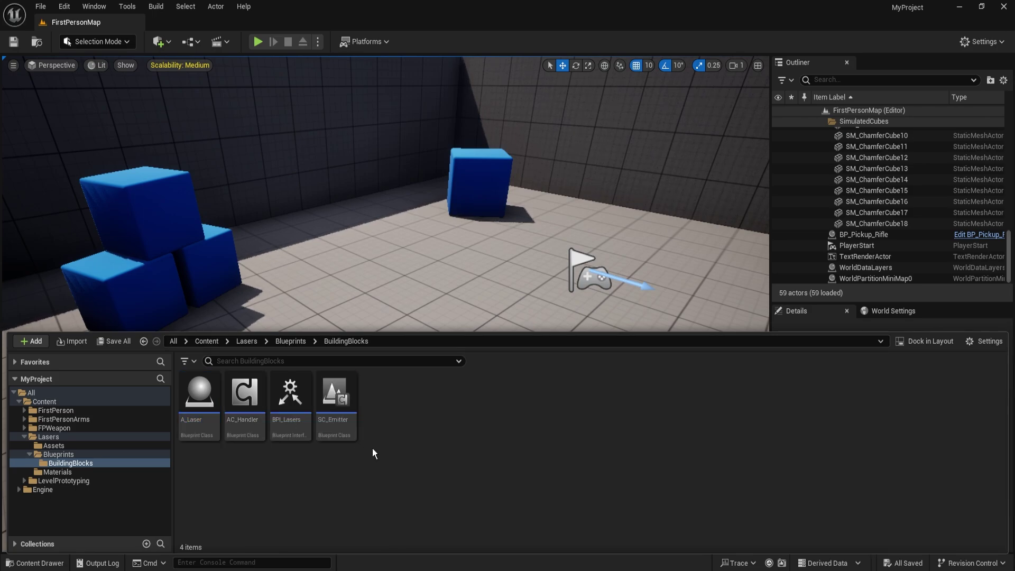
click(199, 401)
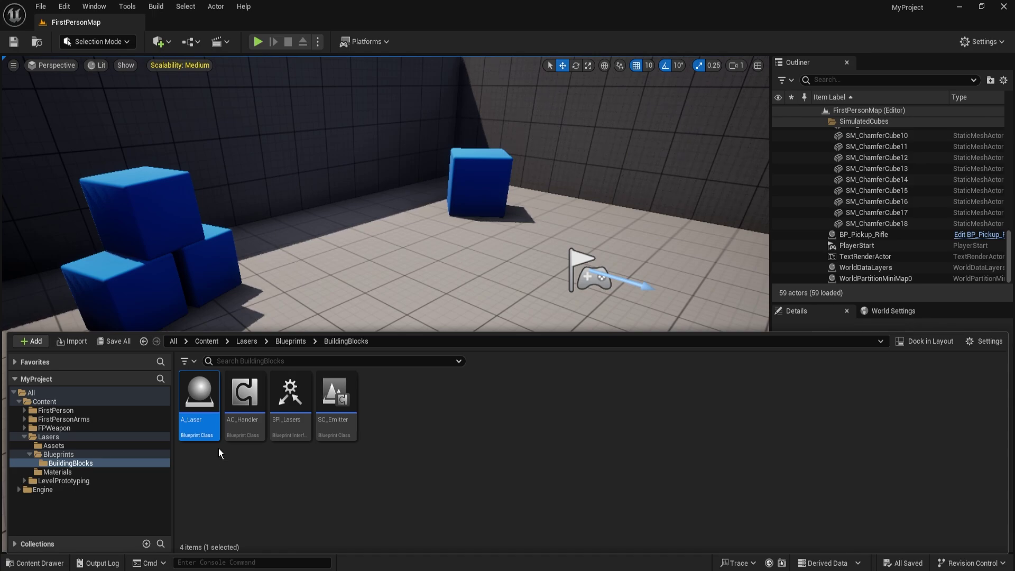
click(254, 417)
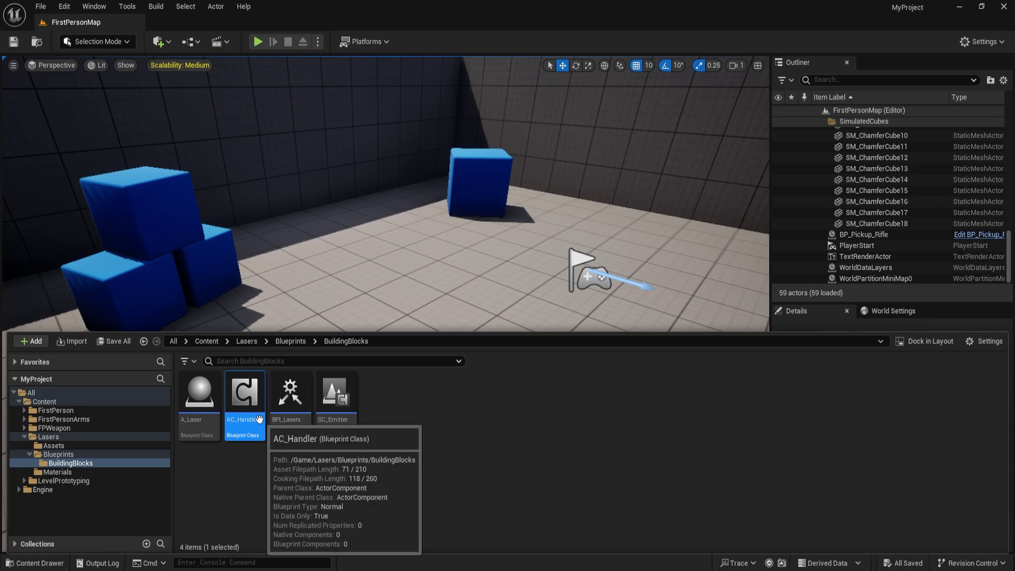
click(282, 410)
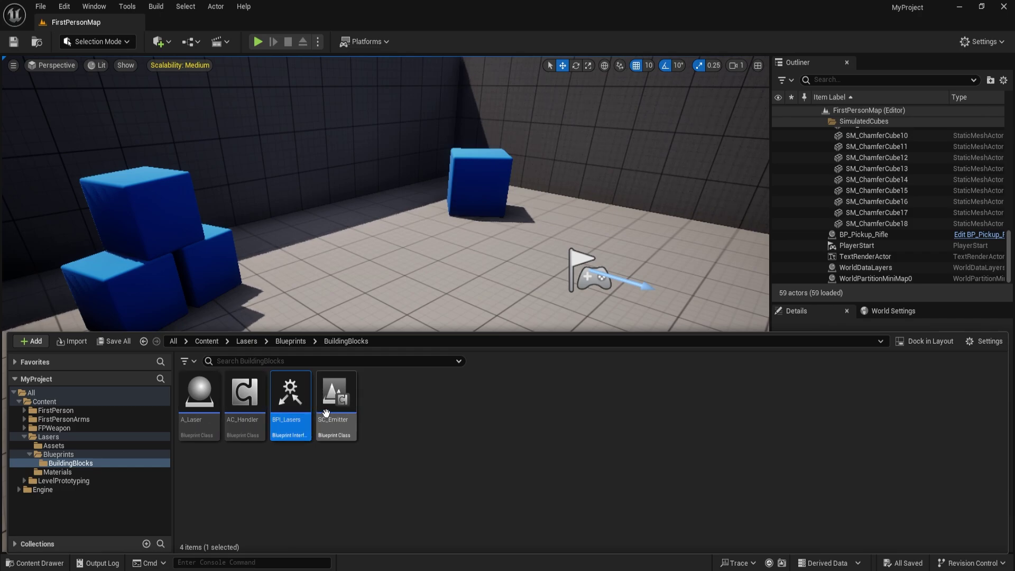
Open the A_Laser Blueprint and the BPI_Lasers interface from the BuildingBlocks folder for editing.
click(342, 415)
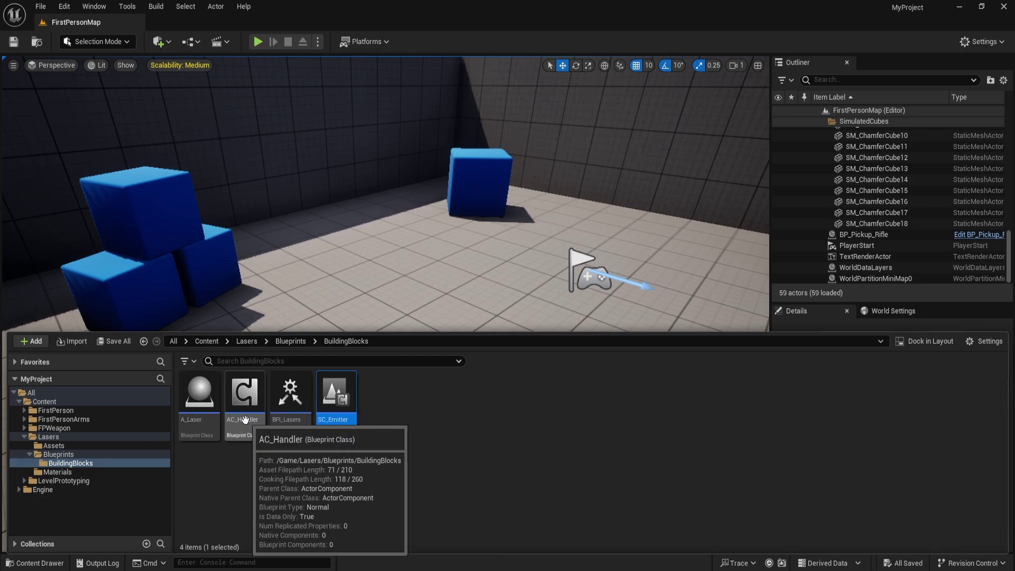
click(392, 430)
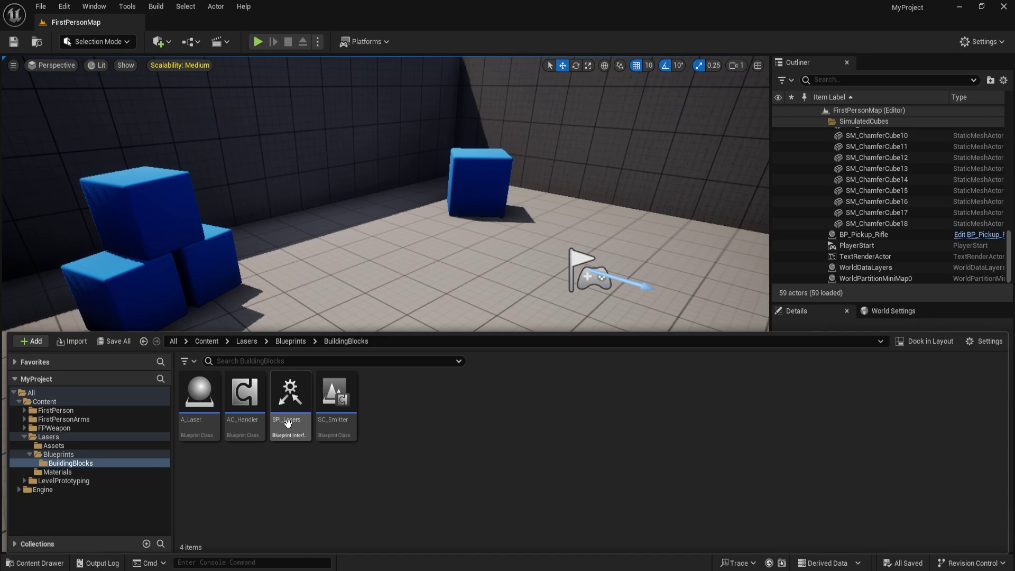
double_click(194, 405)
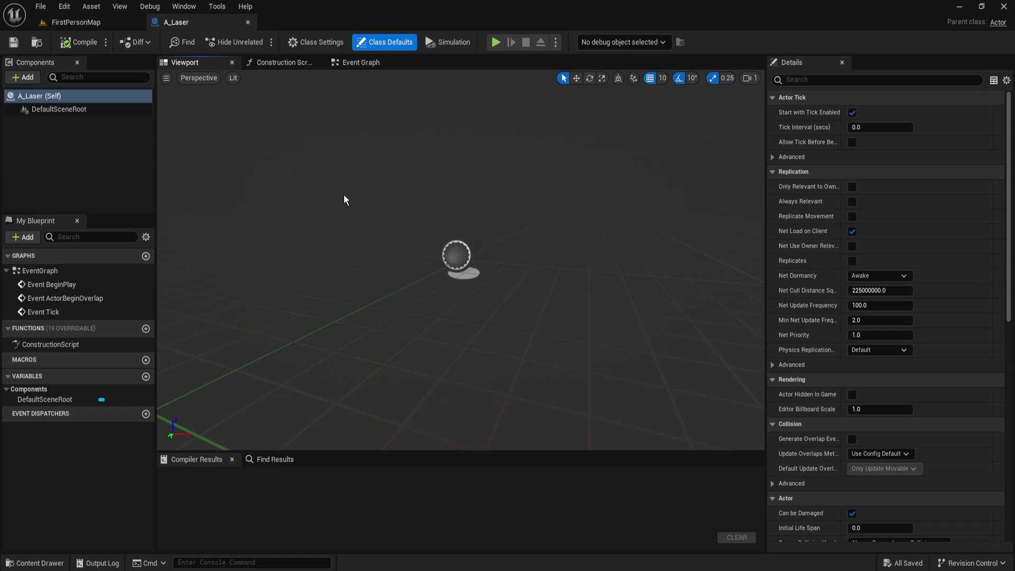
key(ctrl+space)
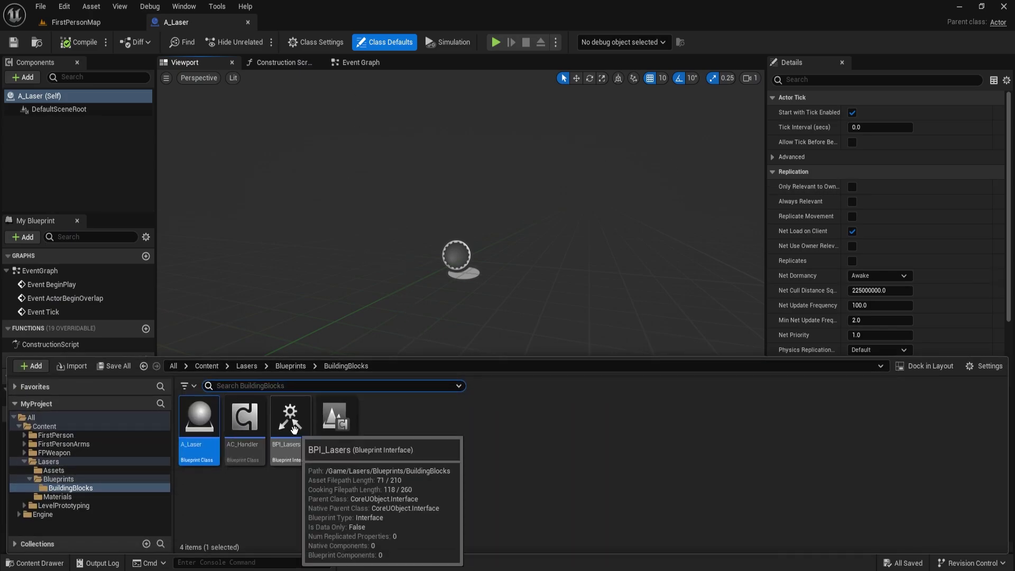
double_click(291, 421)
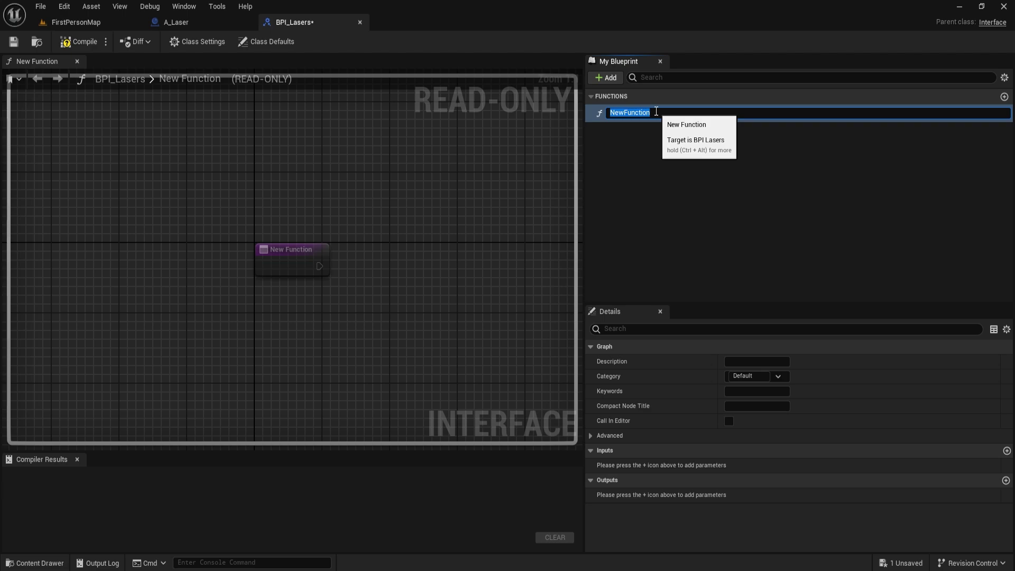
Name the new function in the BPI_Lasers interface LaserHit.
text(ActorStart)
key(ctrl+a)
text(LaserHit)
key(Return)
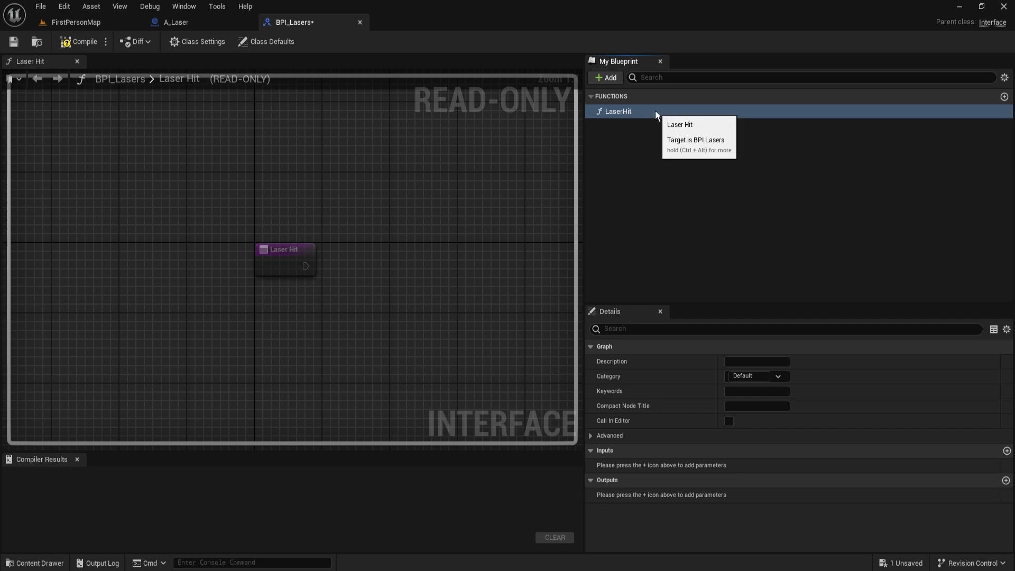
Duplicate the LaserHit function and rename the original as Laser Start Hitting.
click(655, 110)
key(ctrl+d)
click(649, 109)
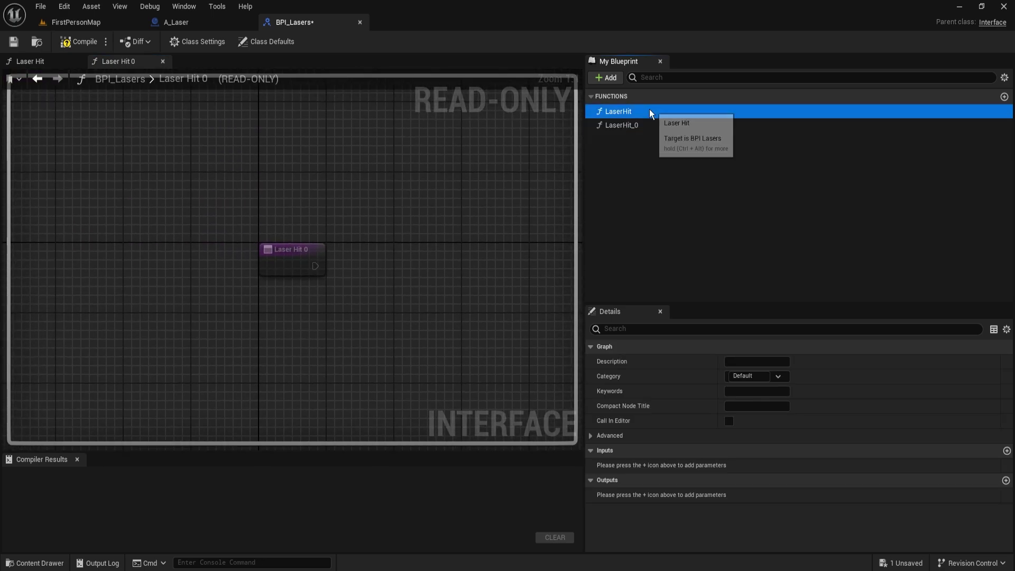
key(F2)
text(Laser)
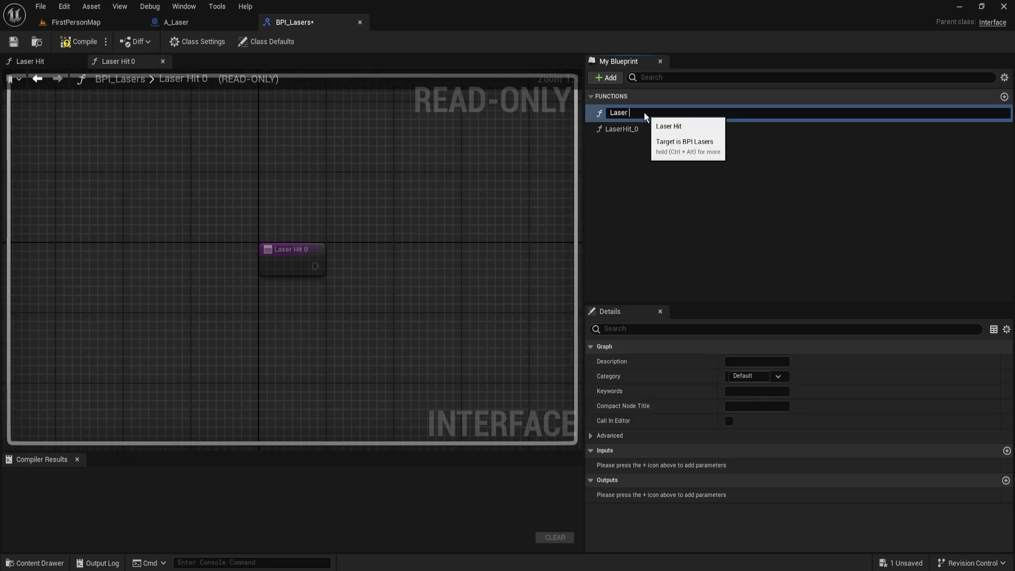
text( Start Hitting)
Rename the duplicated interface function as Laser Stop Hitting.
click(648, 129)
key(F2)
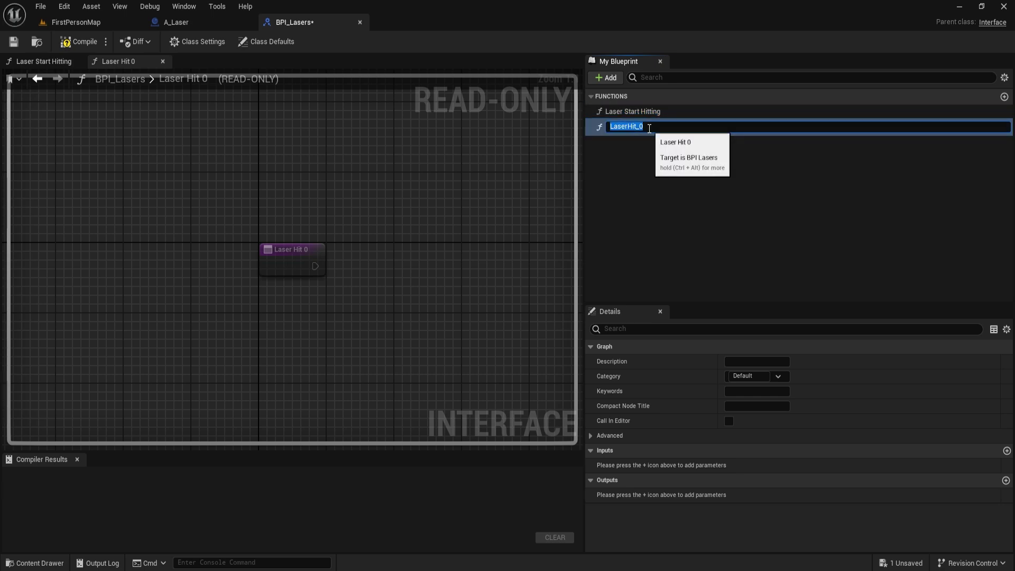
text(Laser Stop Hitting)
key(Return)
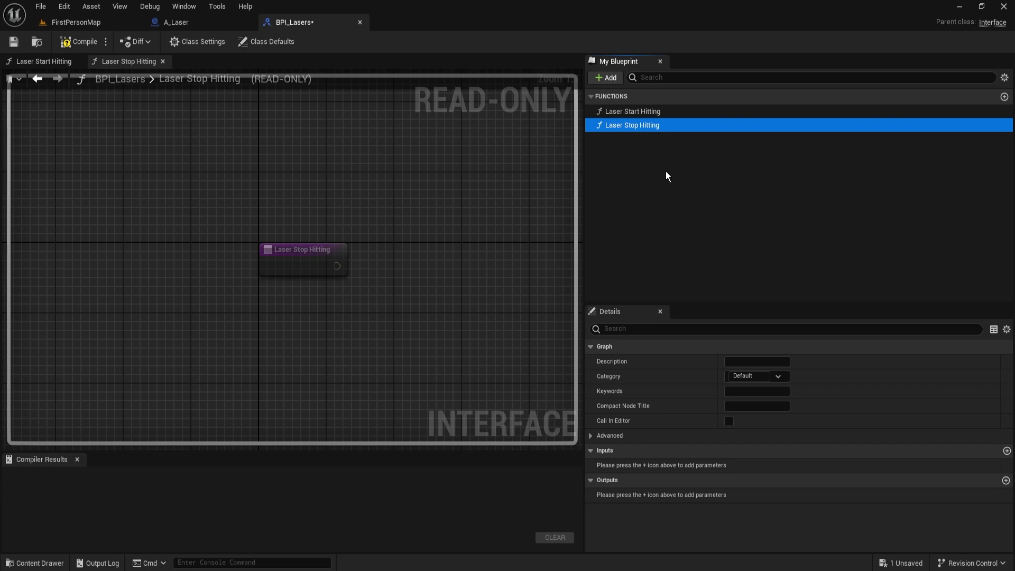
Add an input parameter named Input to Laser Start Hitting, typed as an A Laser Object Reference.
click(662, 112)
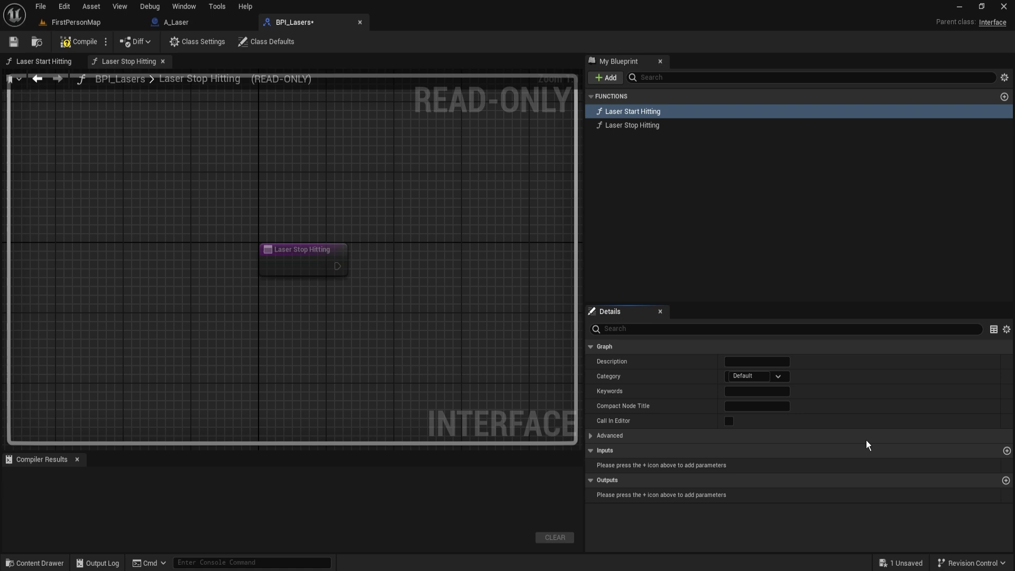
click(1007, 450)
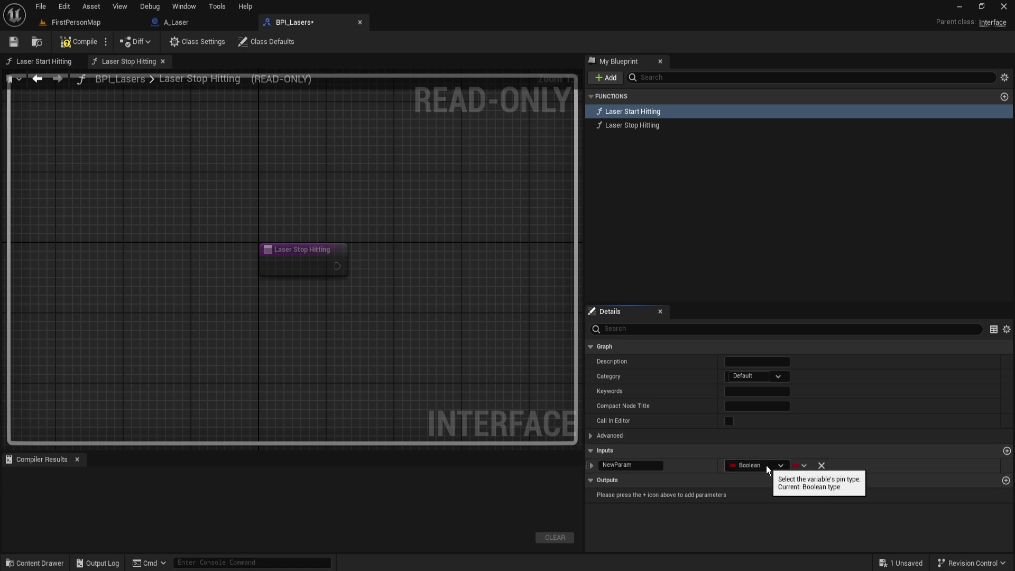
click(758, 465)
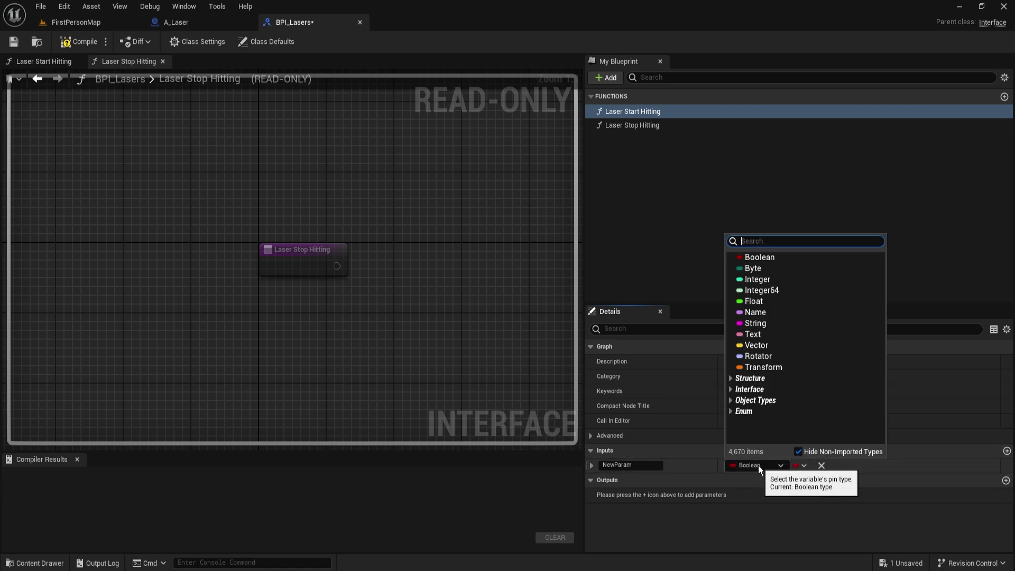
text(A_Laser)
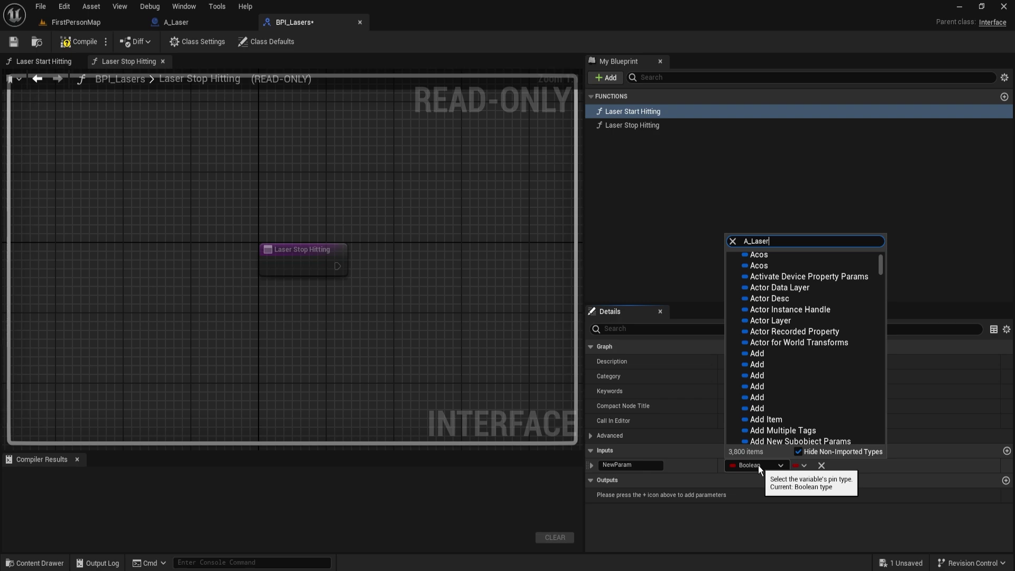
mouse_move(795, 267)
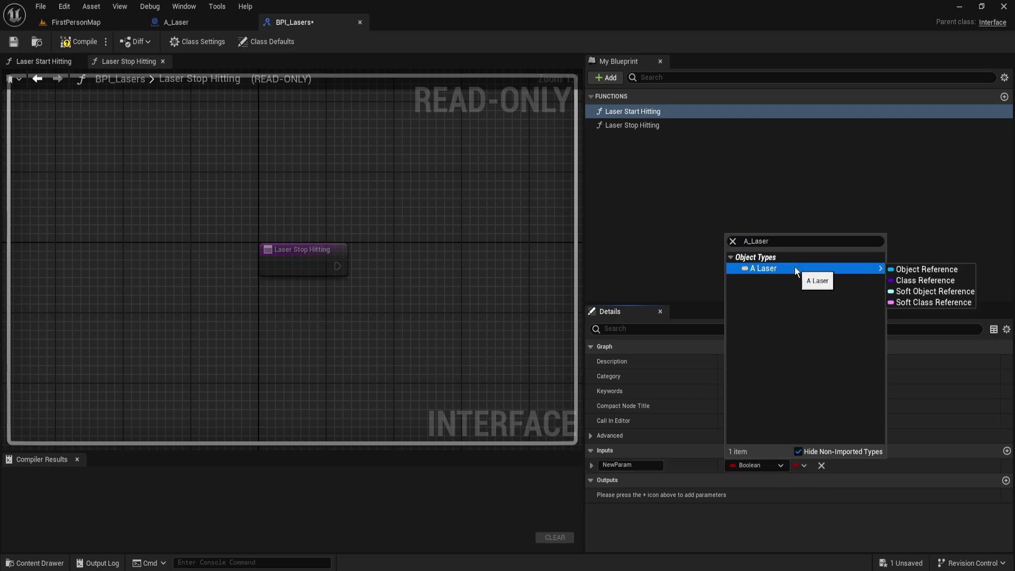
click(908, 269)
click(602, 465)
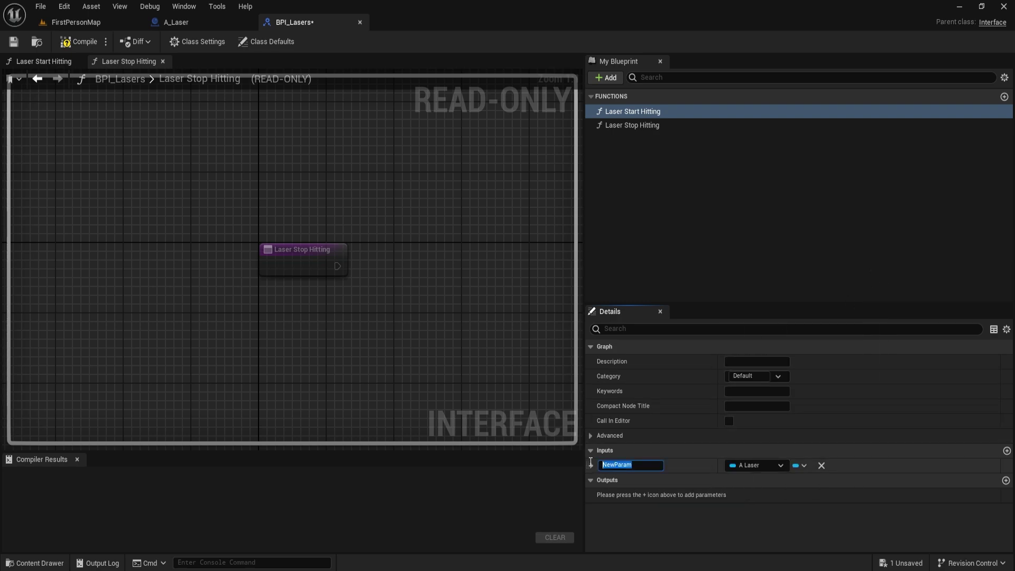
text(Input)
key(Return)
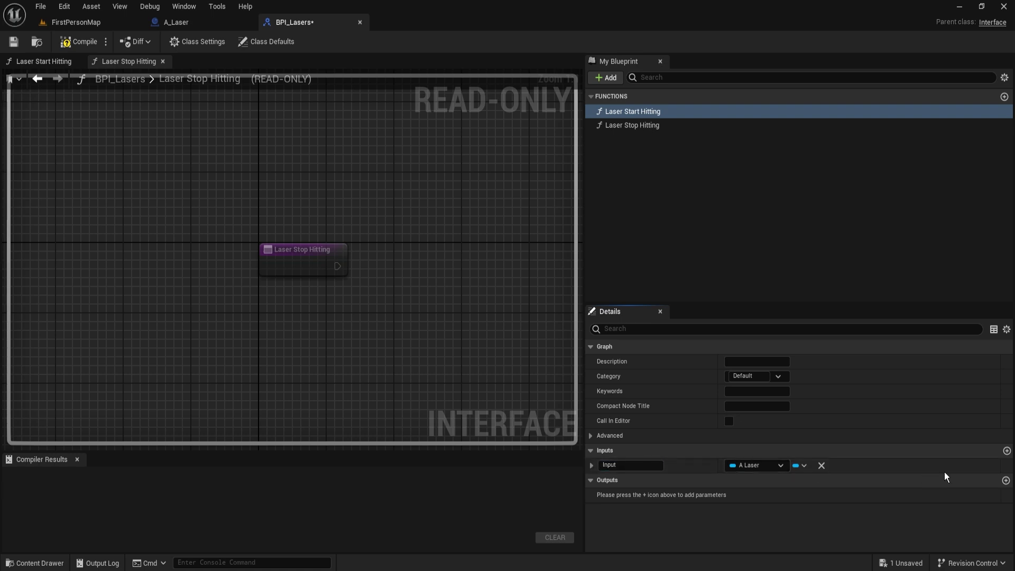
Add a second input named Hit Info of type Hit Result to Laser Start Hitting, and compile and save the interface.
click(1007, 452)
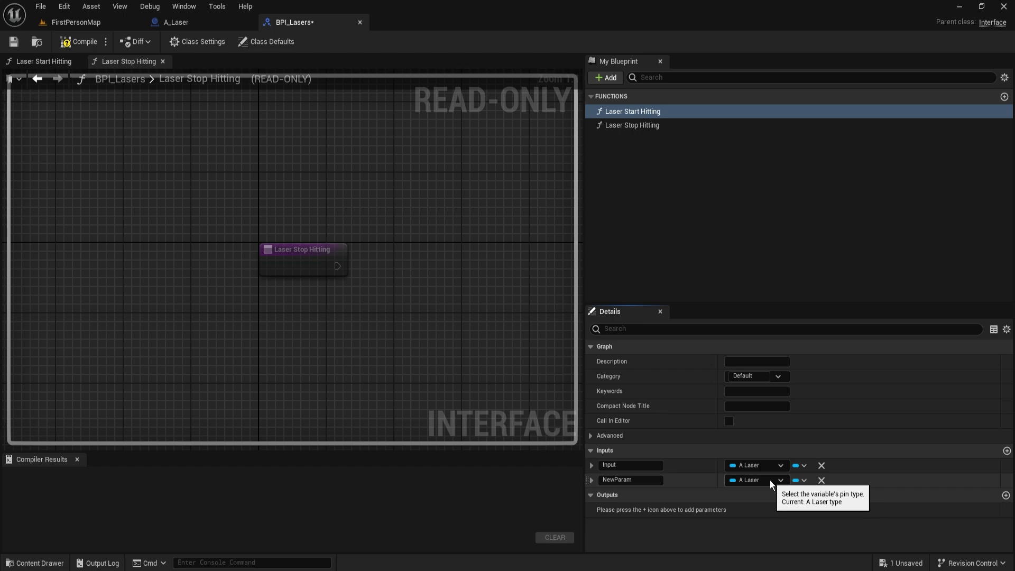
click(770, 480)
text(hit)
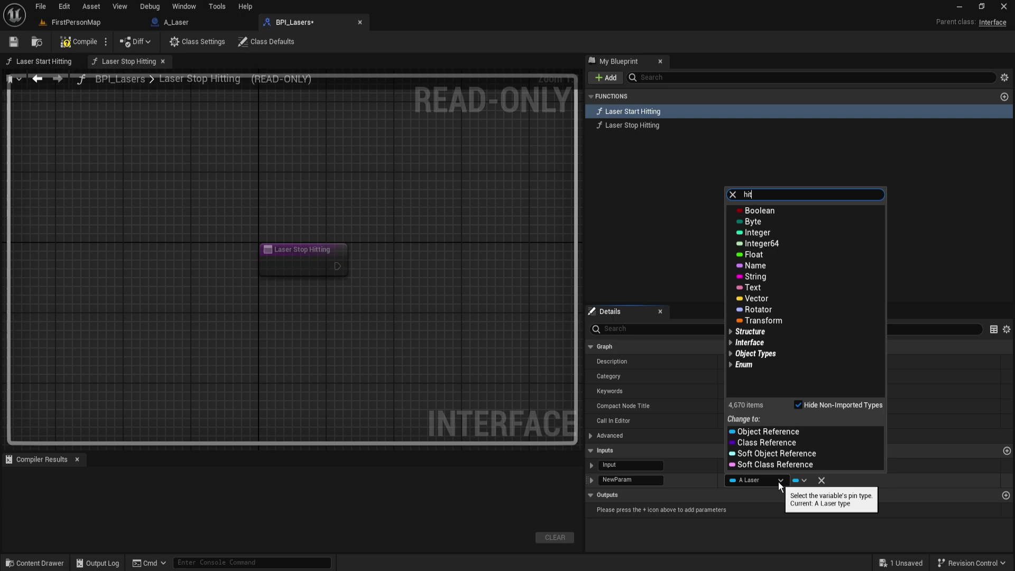
text( res)
click(787, 283)
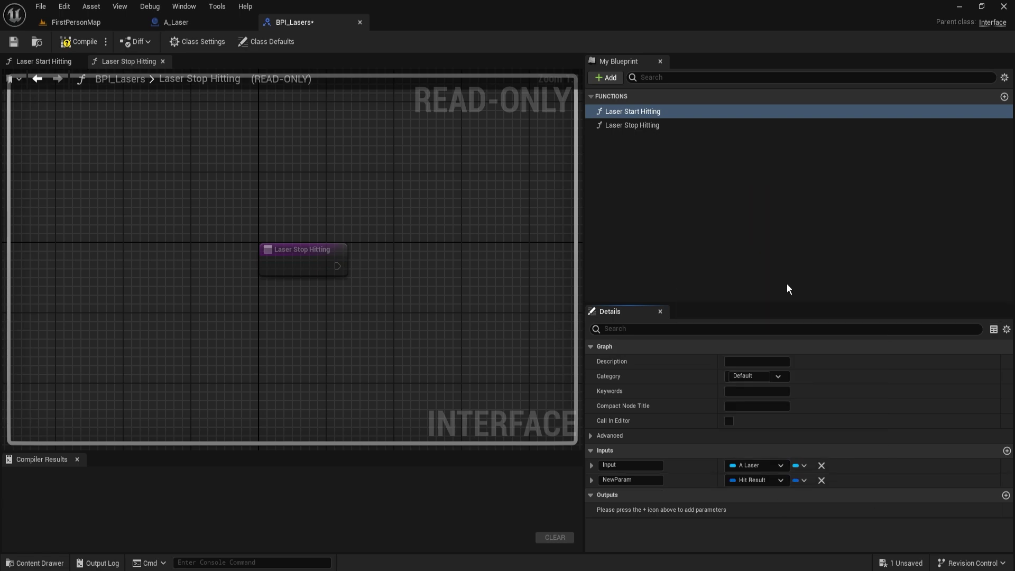
click(599, 479)
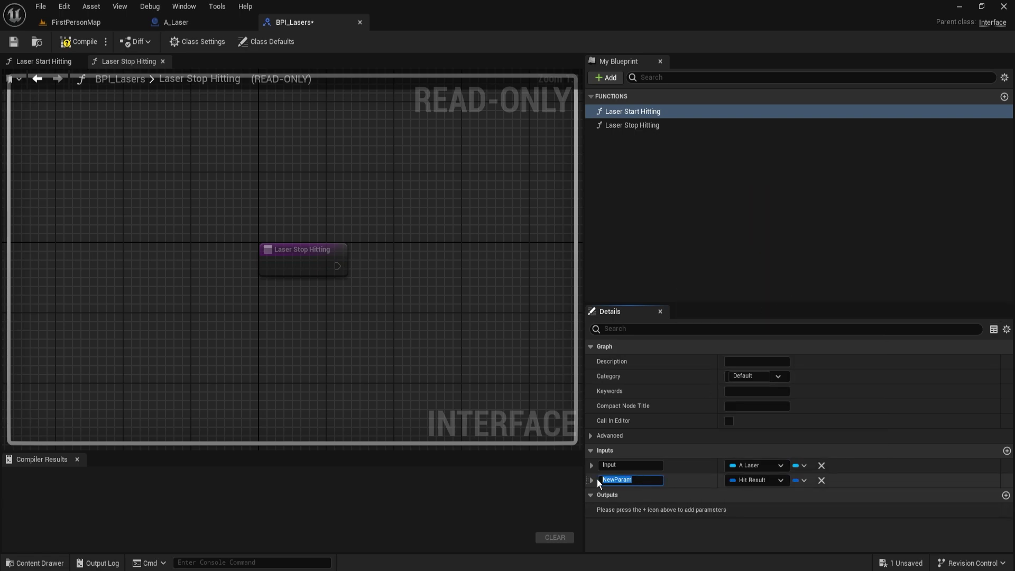
text(Hit Info)
key(Return)
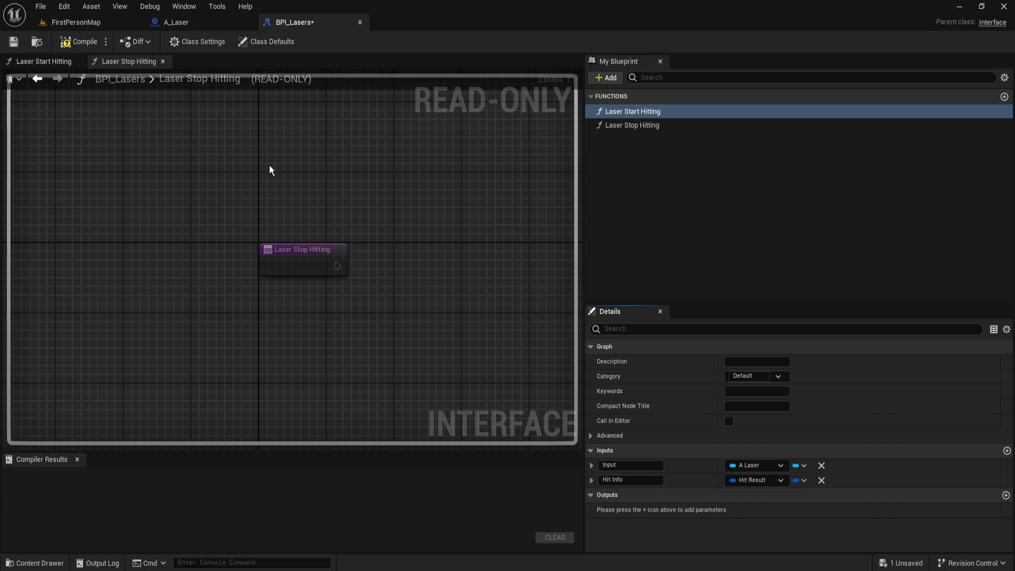
click(78, 41)
click(14, 41)
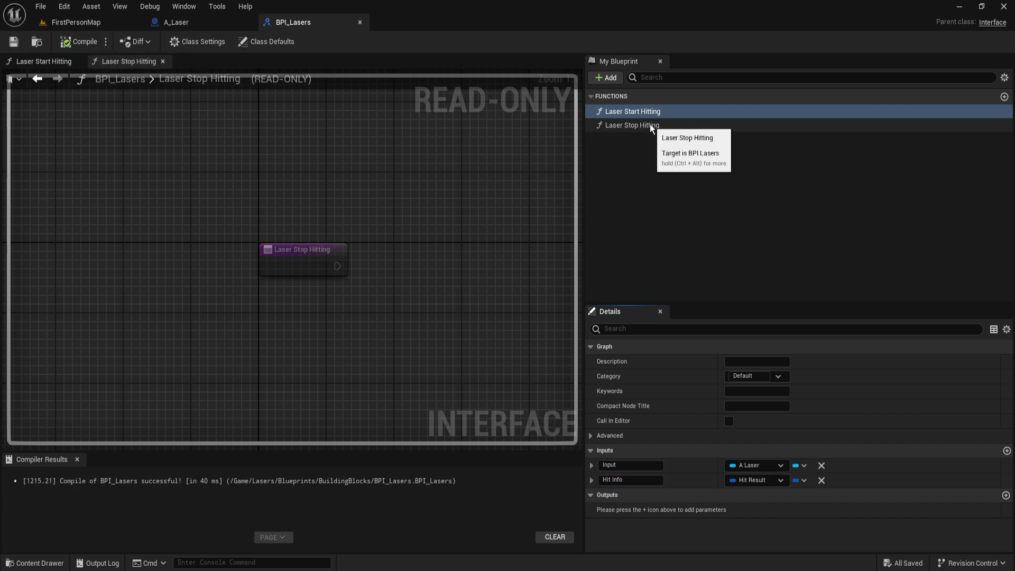
Add an input parameter named Input to Laser Stop Hitting, typed as an A Laser Object Reference.
click(649, 124)
click(1007, 451)
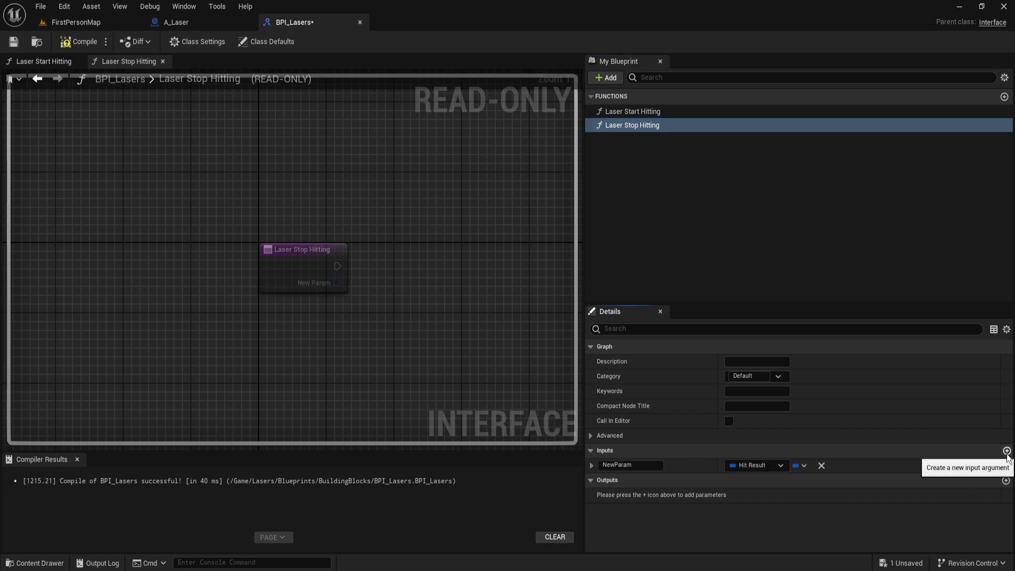
click(770, 465)
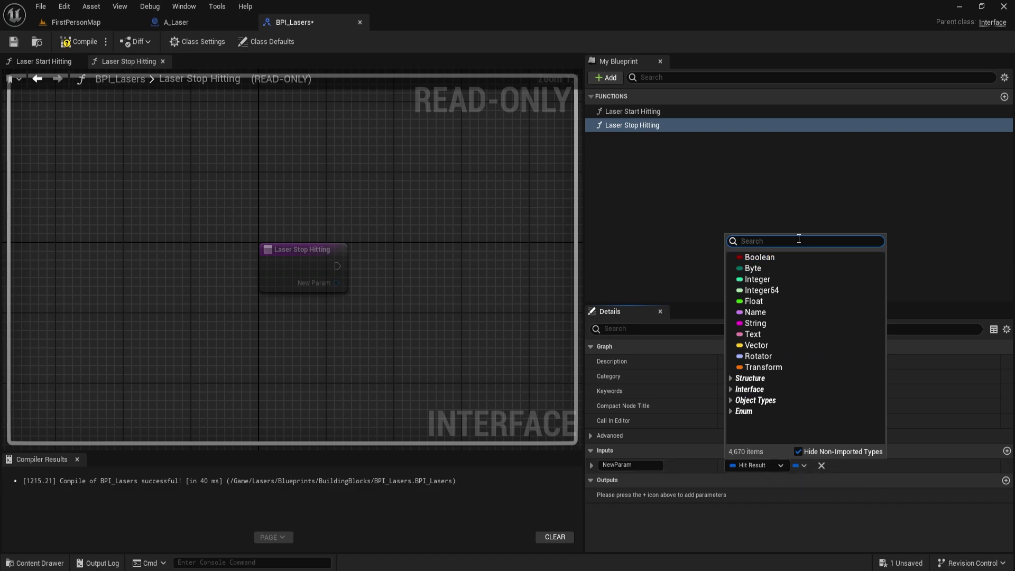
text(A_La)
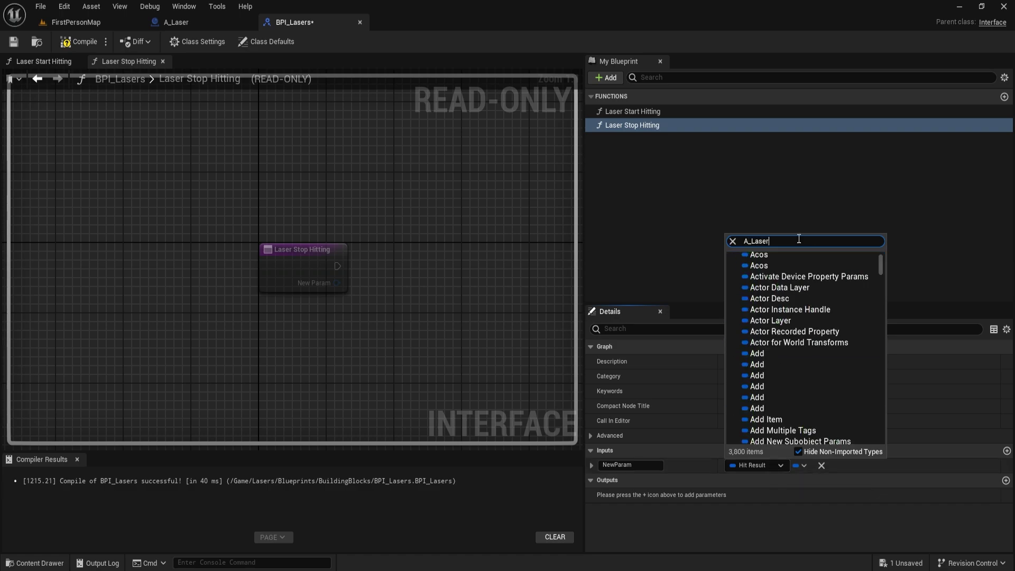
text(ser)
click(779, 265)
click(639, 467)
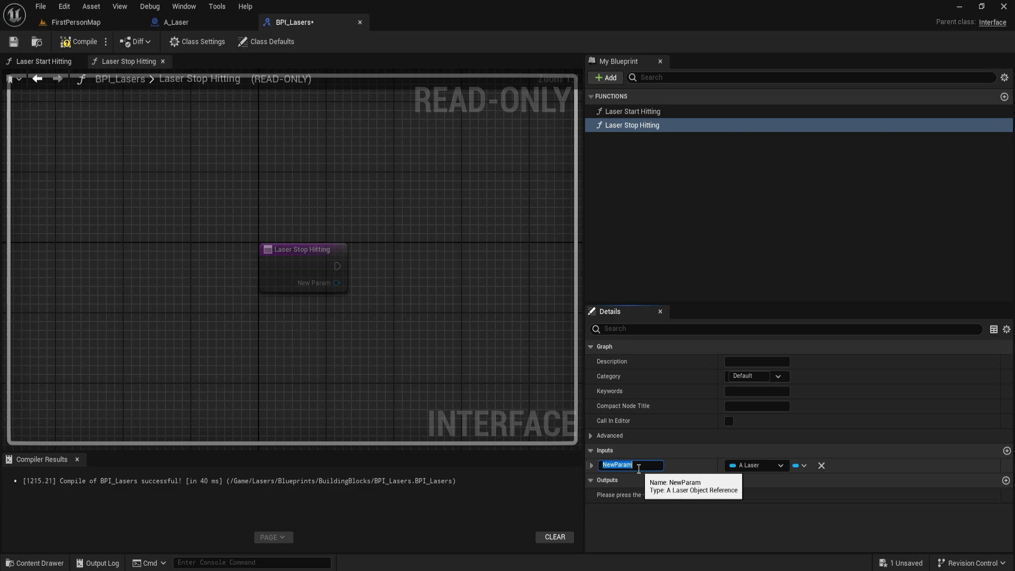
text(Input)
key(Return)
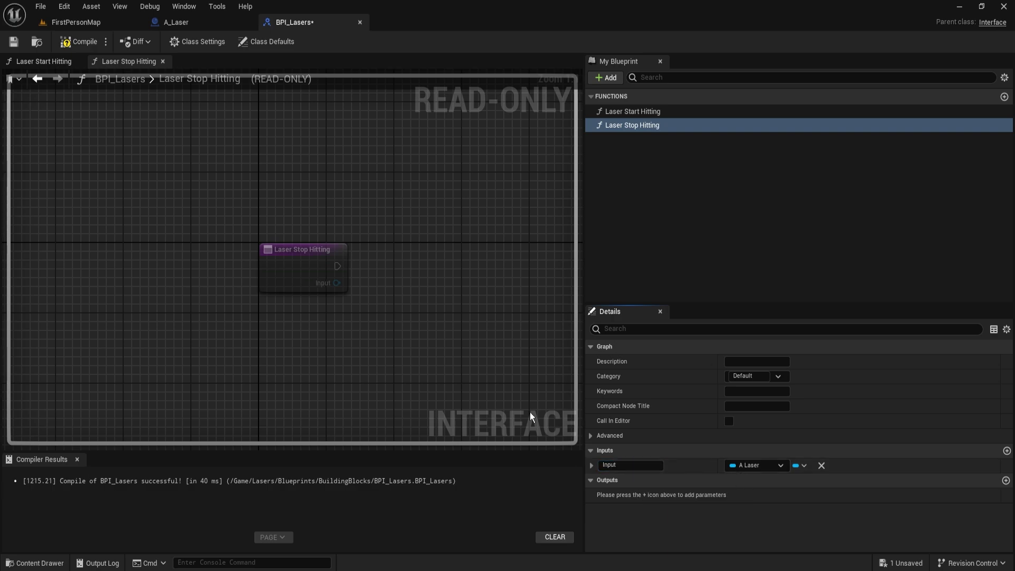
Compile and save the BPI_Lasers interface and close its editor.
click(73, 45)
key(ctrl+s)
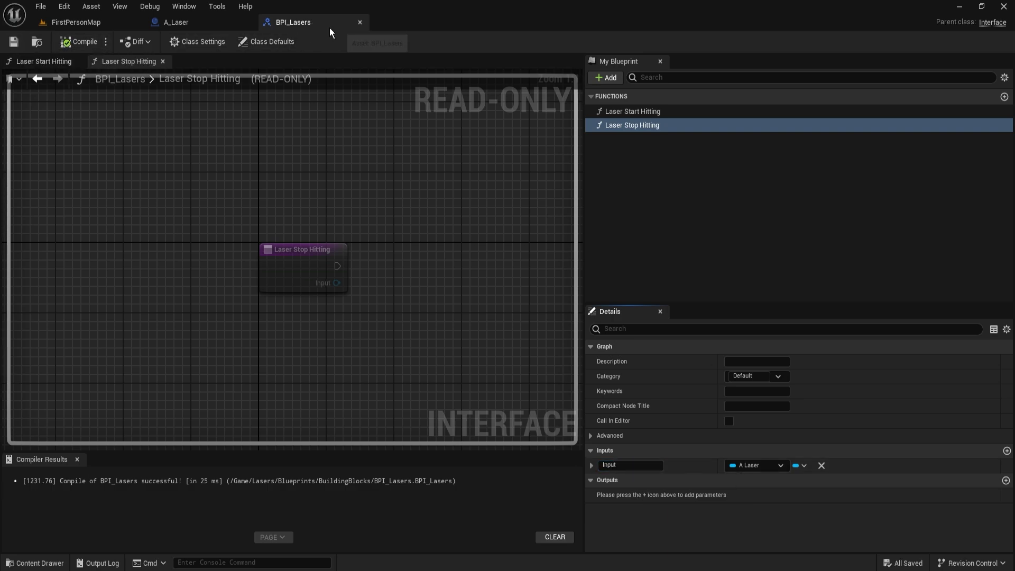
click(360, 22)
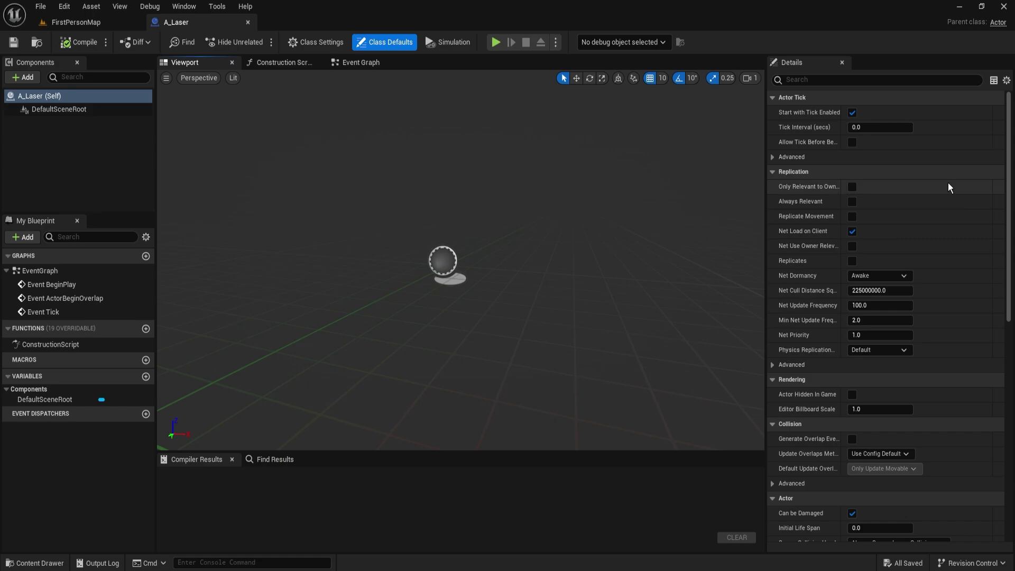
Add a Static Mesh component under the DefaultSceneRoot of A_Laser and select it.
mouse_move(561, 273)
right_down()
mouse_move(534, 259)
mouse_move(557, 271)
right_up()
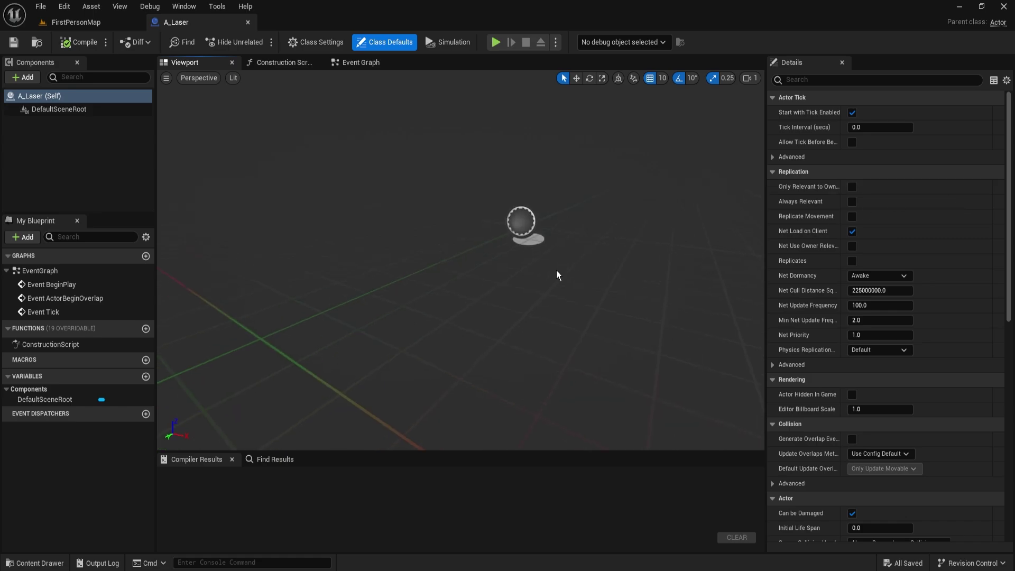
click(25, 77)
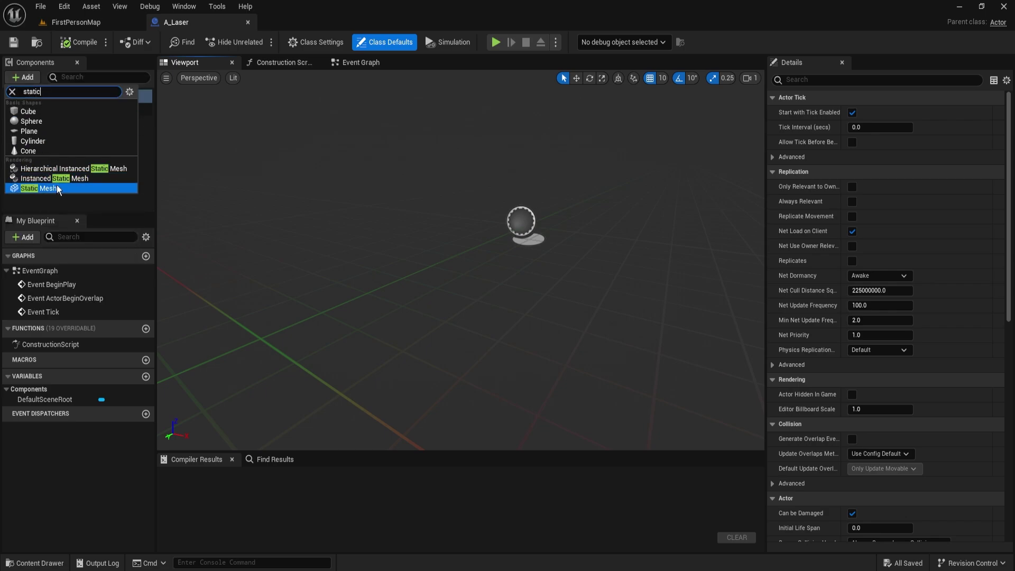
click(56, 185)
click(81, 161)
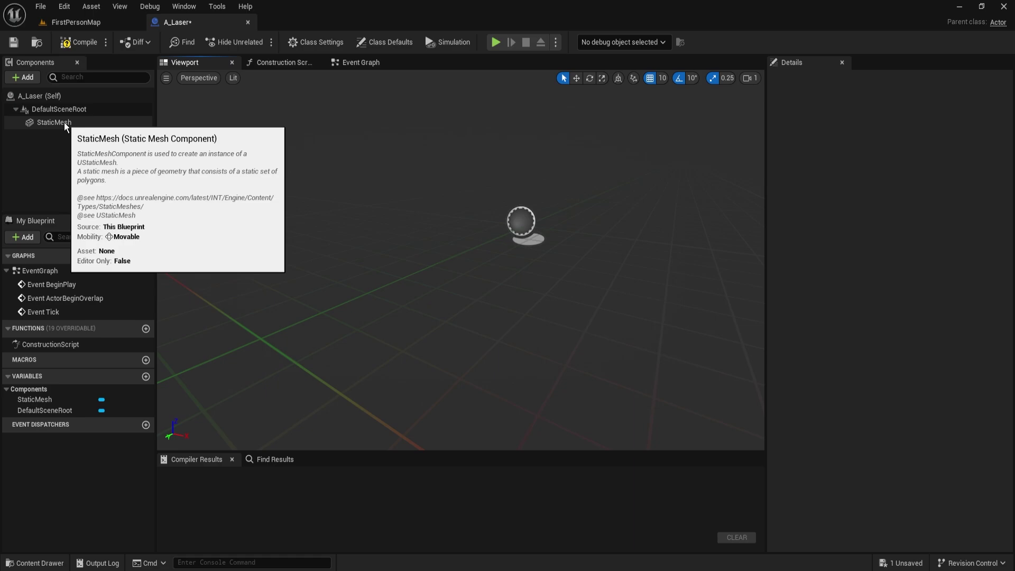
click(85, 109)
click(53, 122)
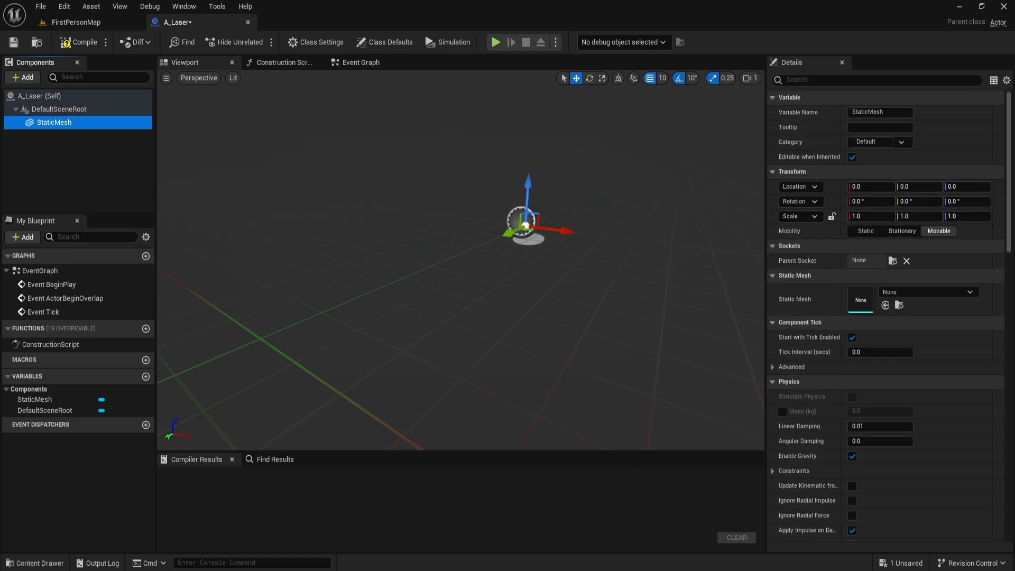
scroll(635, 278, down, 2)
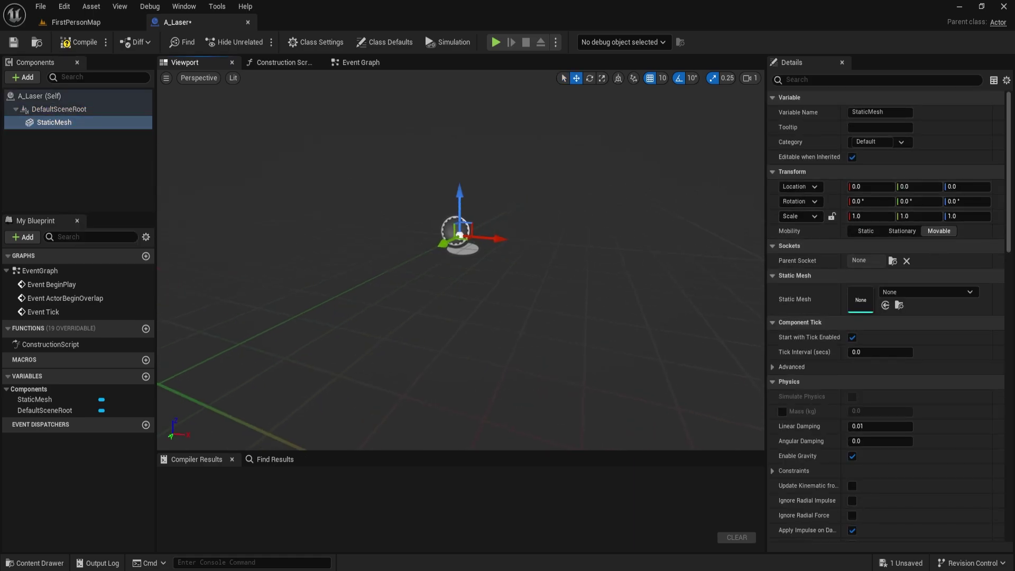
Assign the Laser_Cylinder mesh to A_Laser's StaticMesh component, then compile and save the blueprint.
click(898, 293)
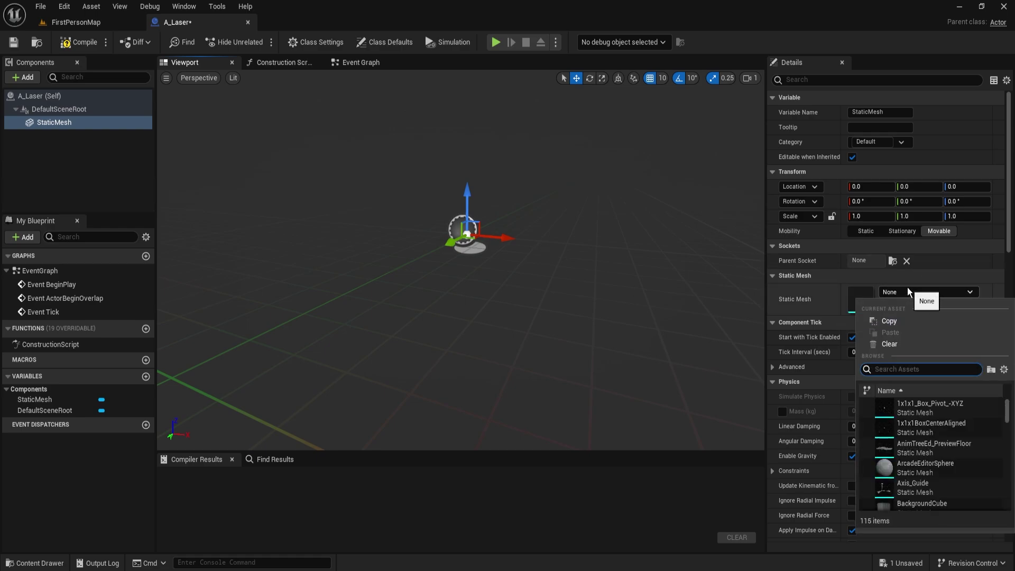
text(static)
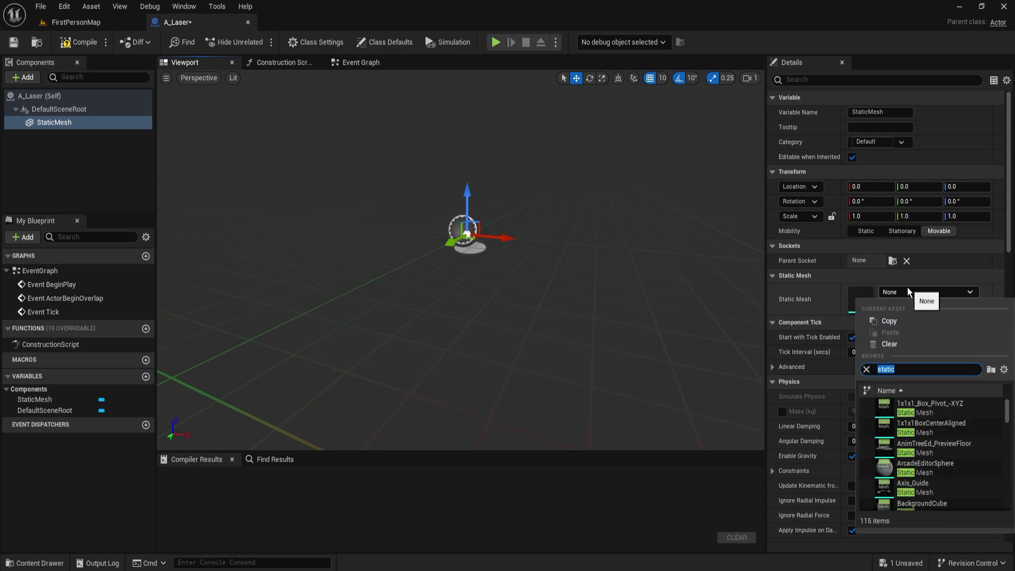
text(laser)
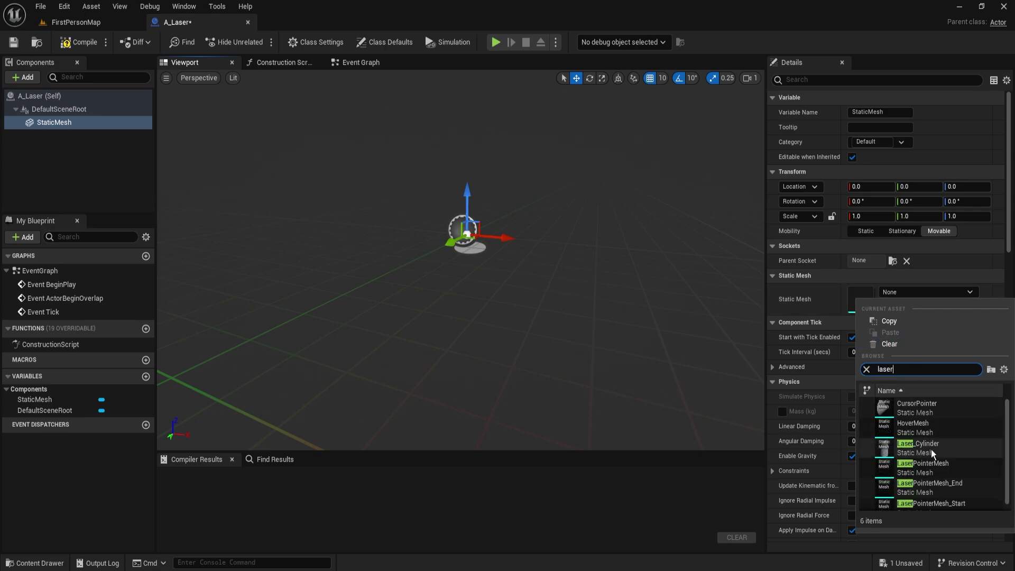
click(931, 450)
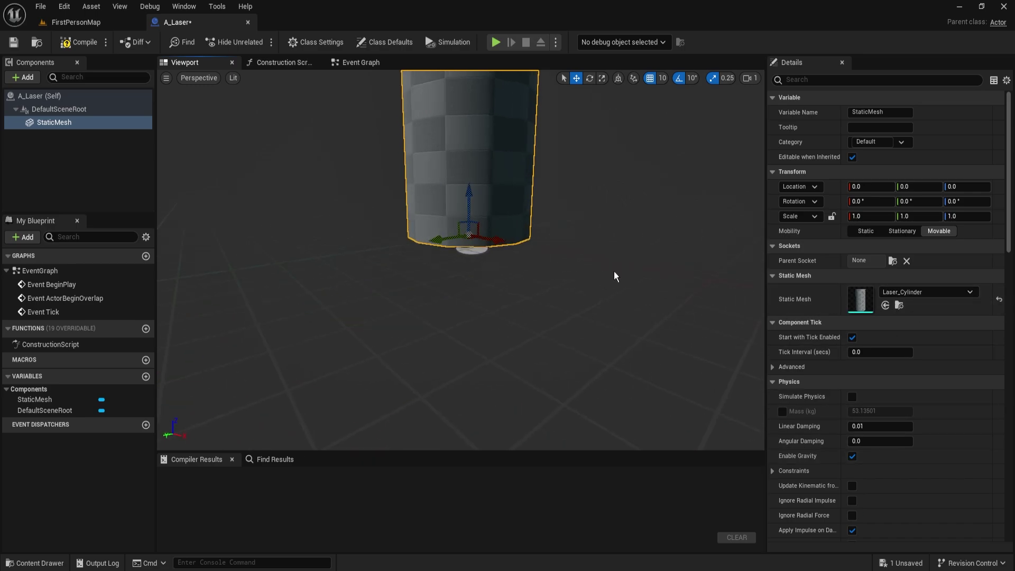
scroll(614, 271, down, 5)
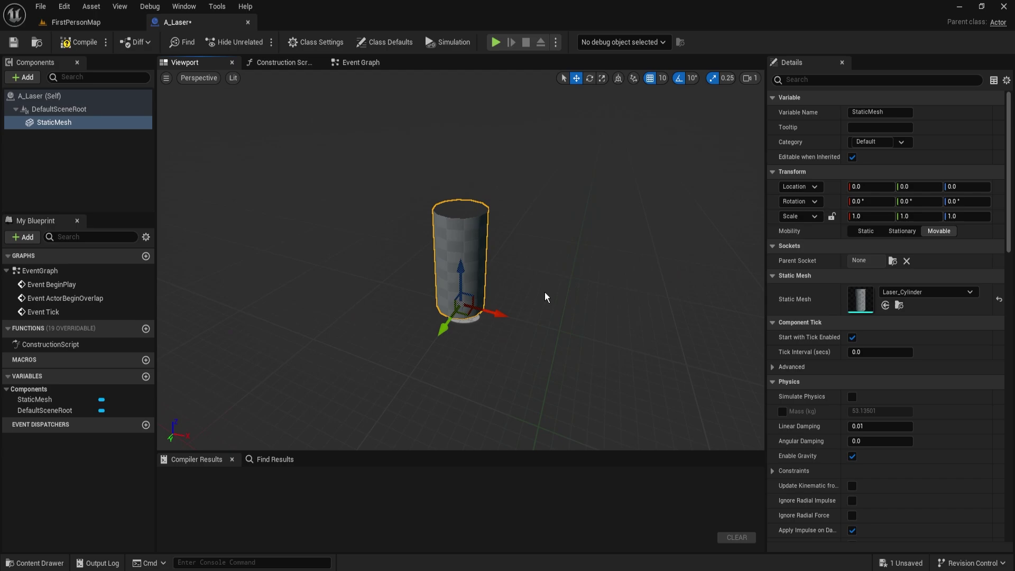
alt+drag(546, 297, 576, 333)
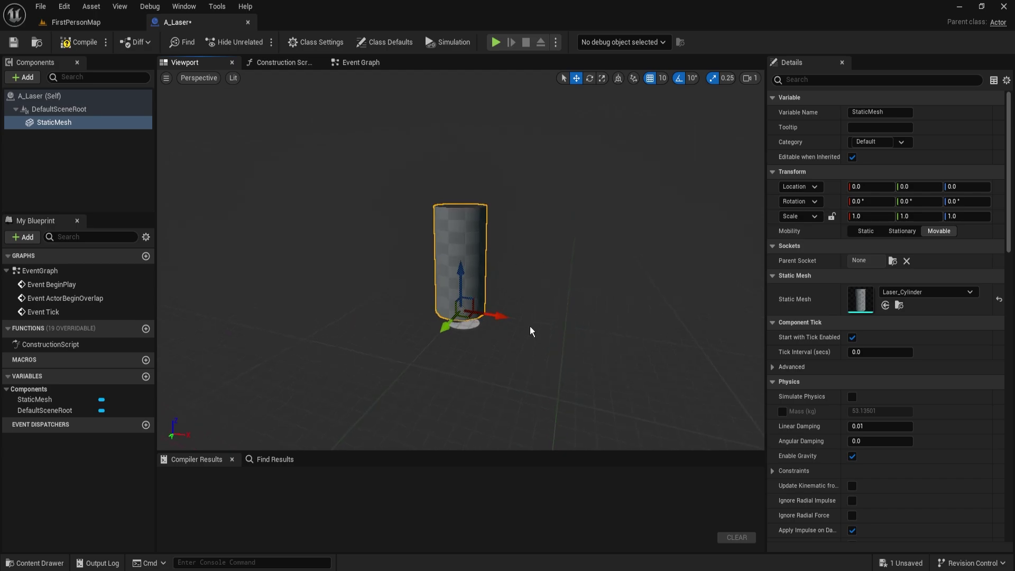
click(79, 42)
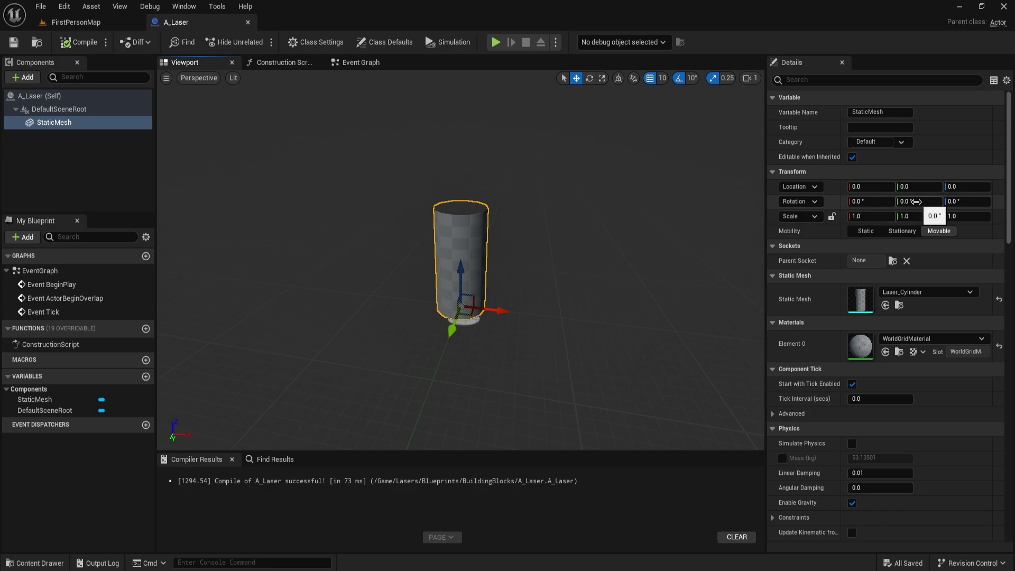
Set the StaticMesh component's Y rotation to -90° so the cylinder lies along the forward axis.
click(910, 206)
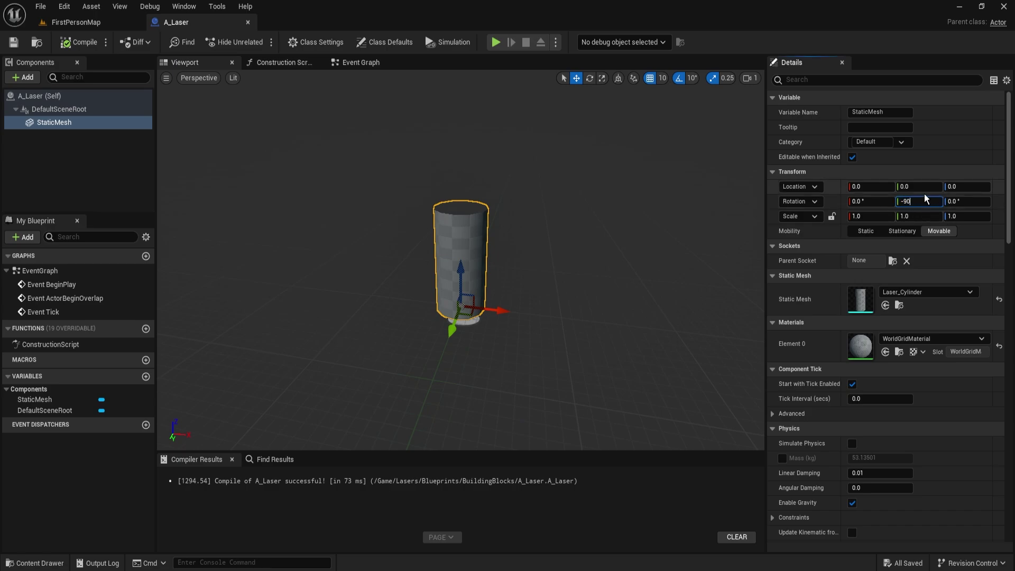
text(-90)
key(Return)
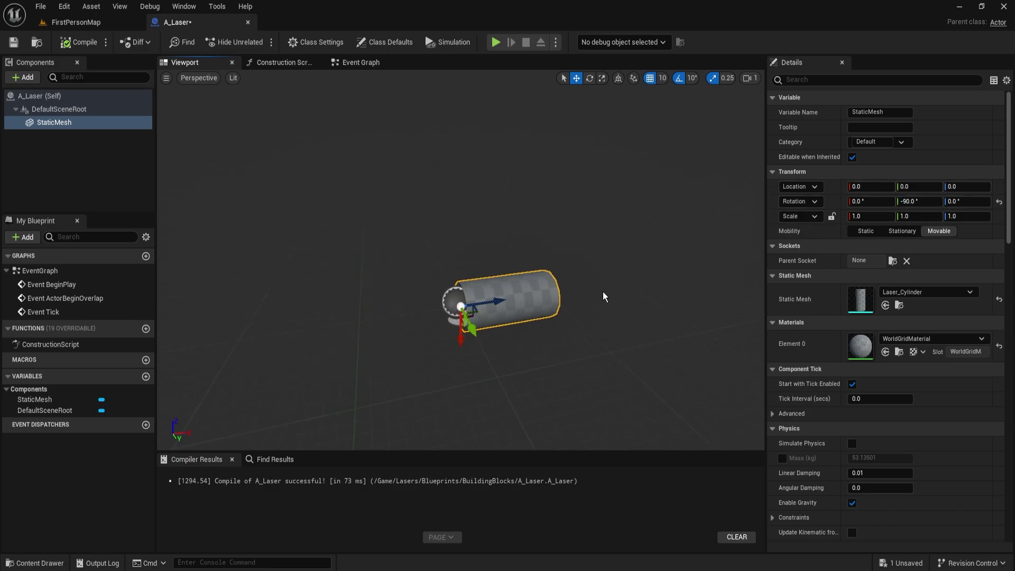
key(f)
alt+drag(571, 304, 656, 312)
click(311, 342)
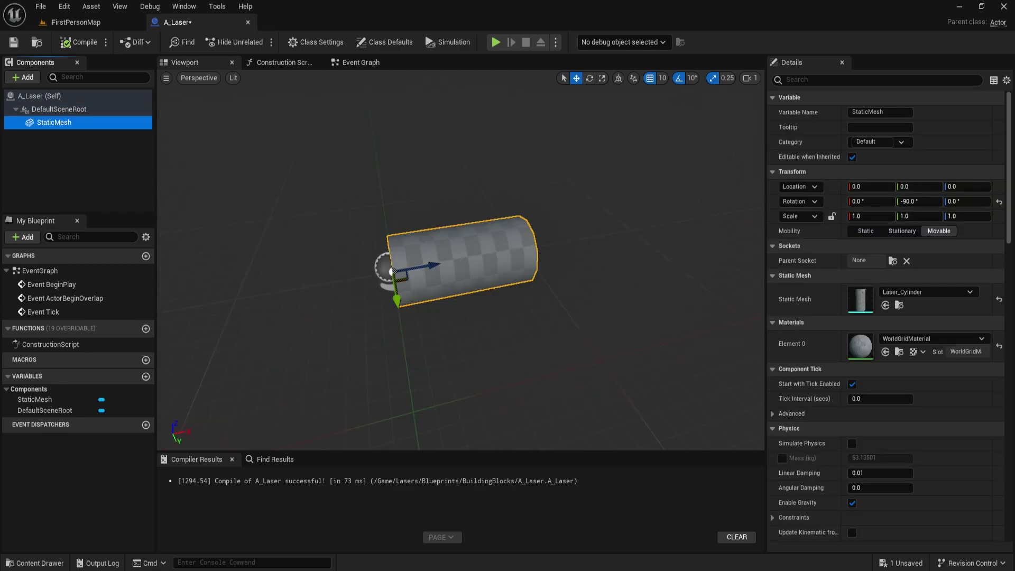
Set Can Character Step Up On to No for the StaticMesh component.
scroll(864, 347, down, 10)
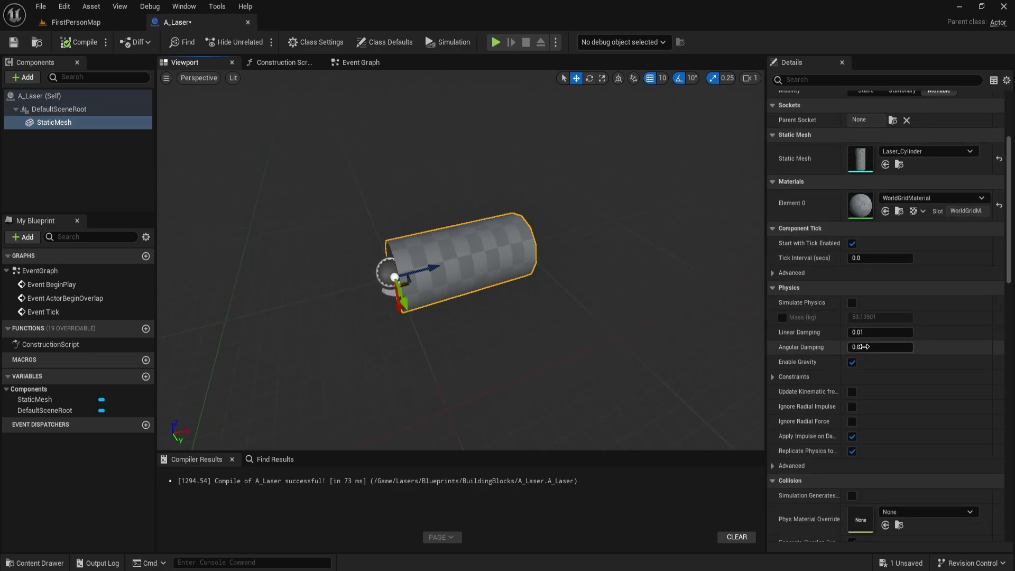
click(870, 347)
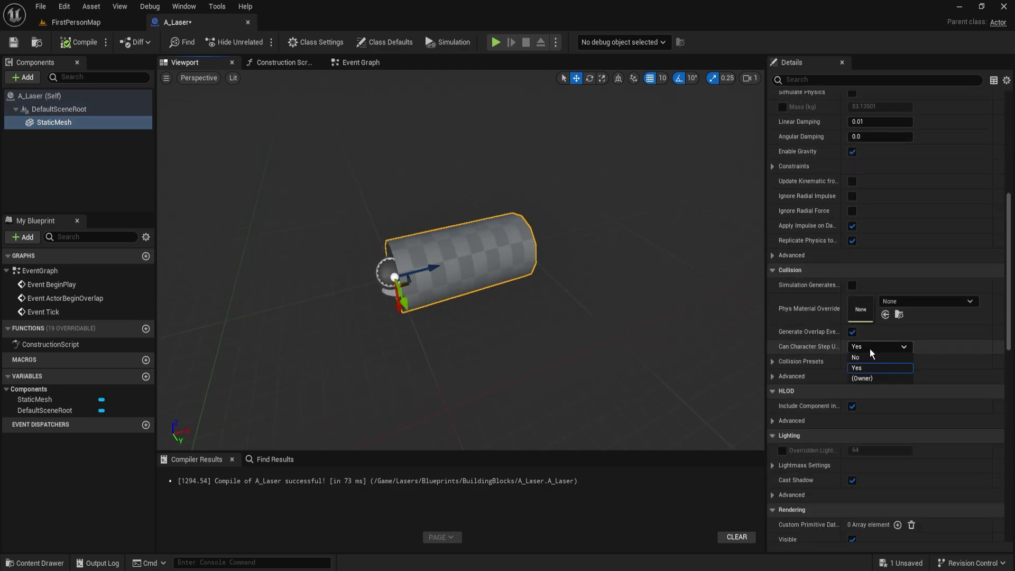
click(881, 359)
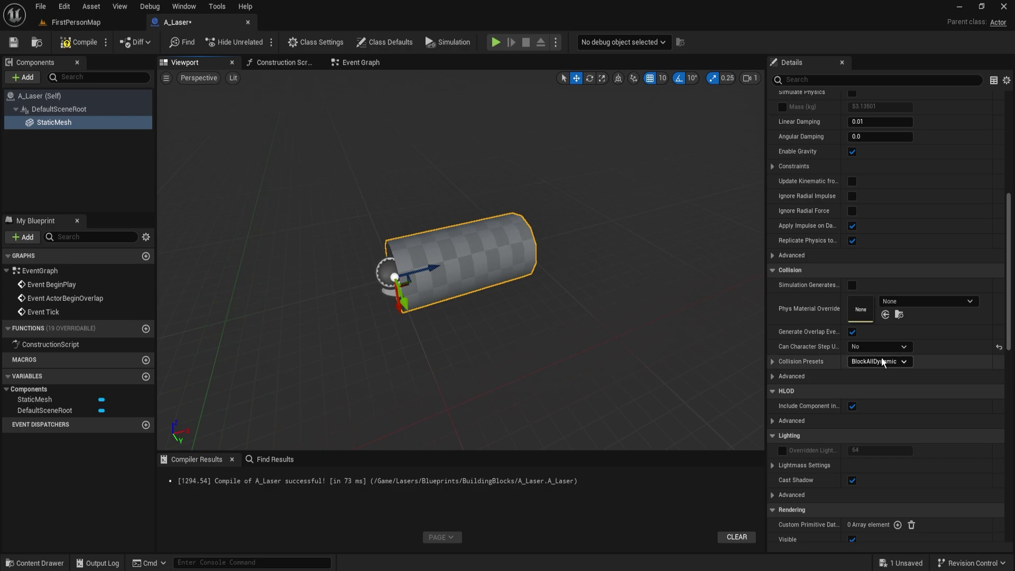
Switch the StaticMesh component's Collision Presets to Custom and set all collision responses to Ignore.
click(772, 362)
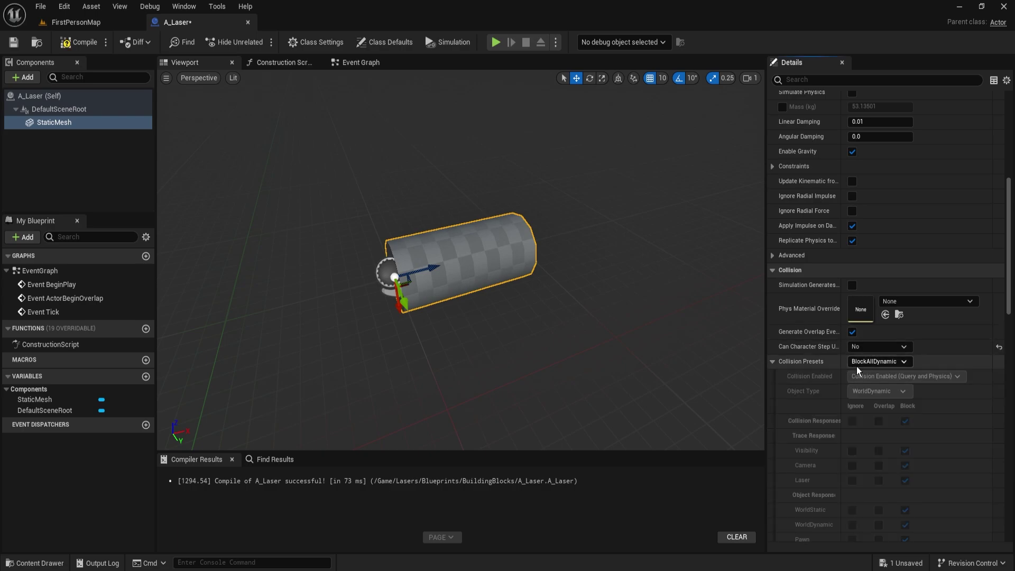
click(872, 362)
click(865, 152)
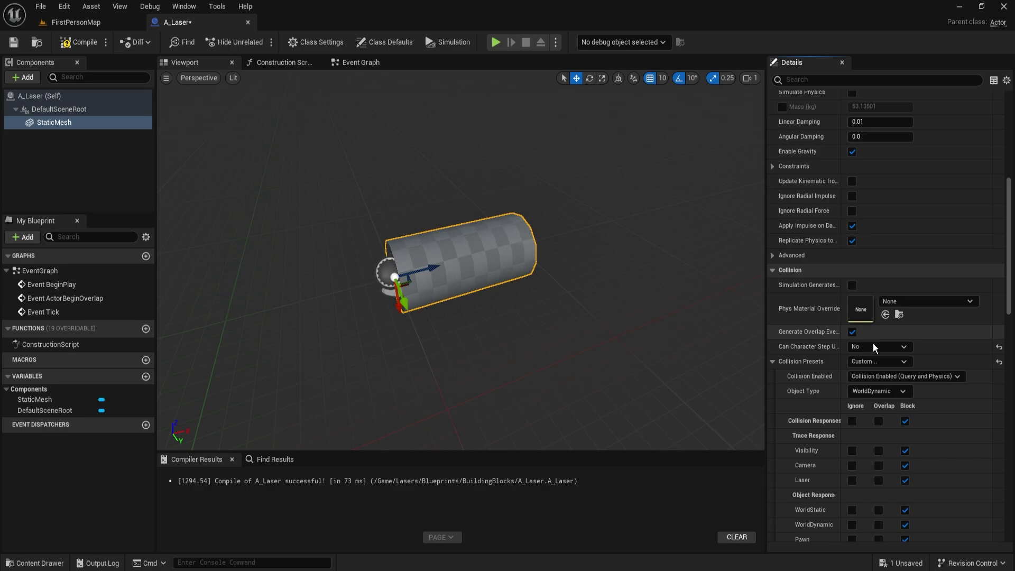
scroll(853, 418, down, 1)
click(853, 386)
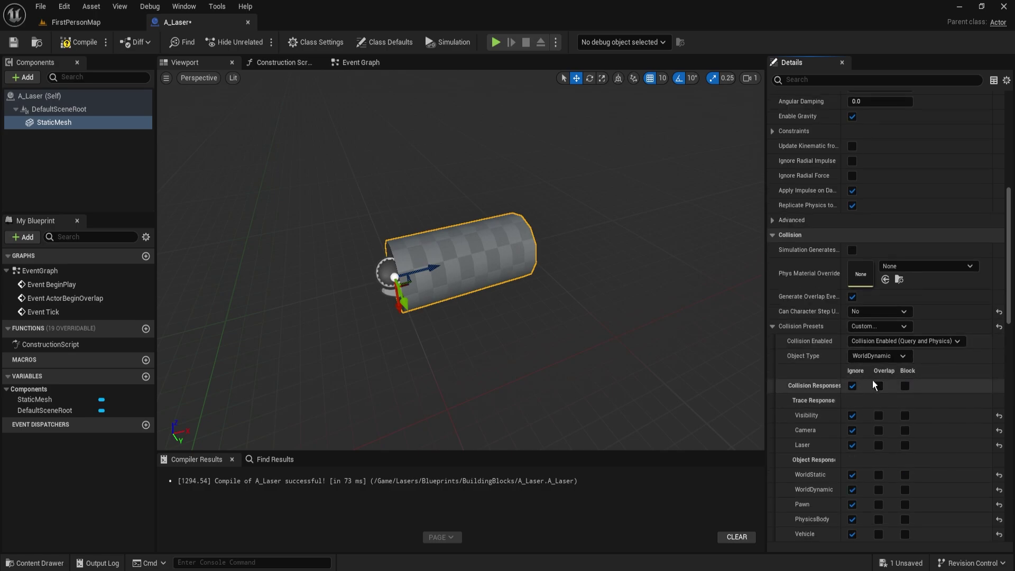
Set the StaticMesh component's Collision Enabled to No Collision and disable Cast Shadow, compiling the blueprint.
click(892, 341)
click(855, 351)
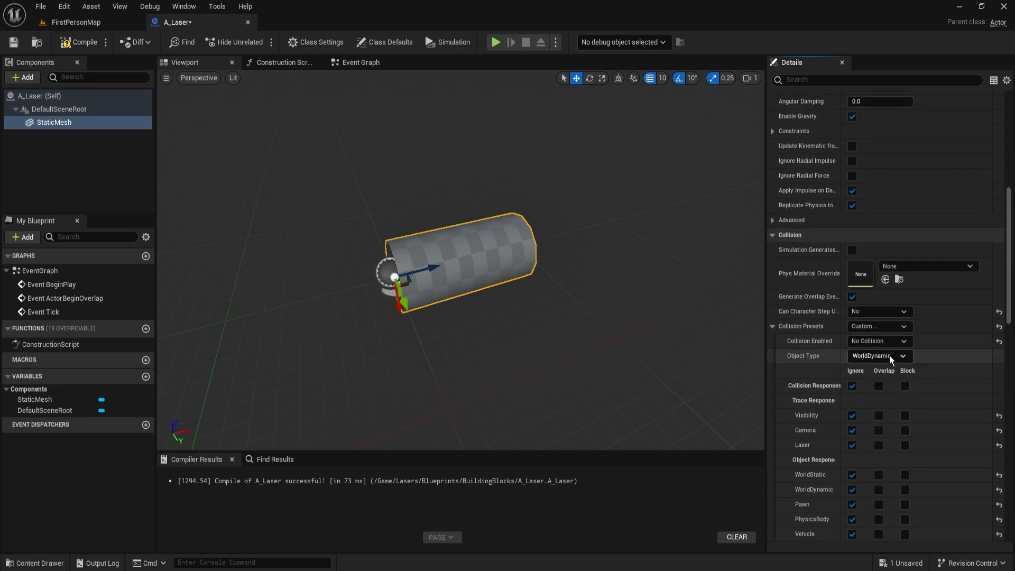
click(78, 42)
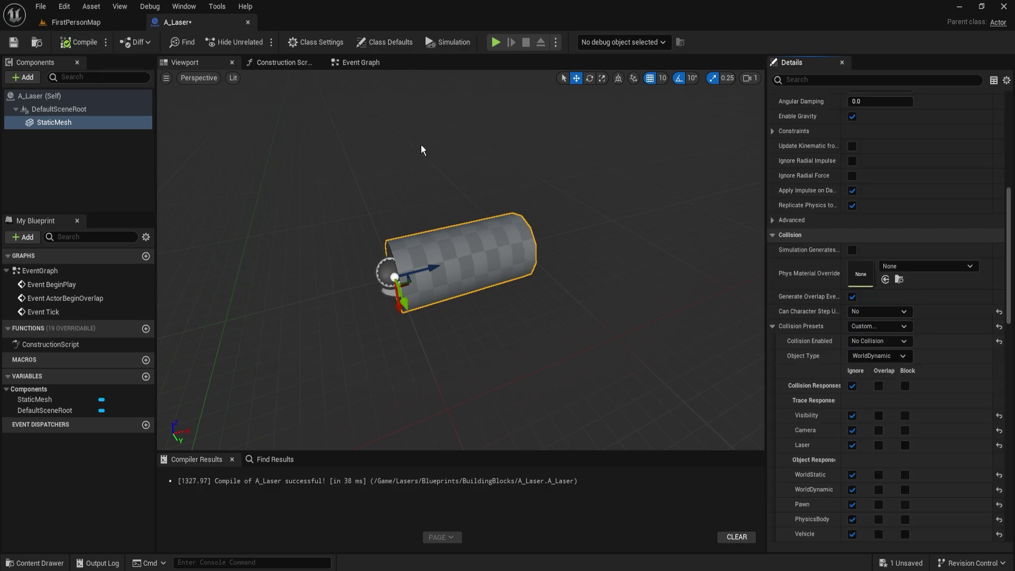
scroll(806, 250, up, 5)
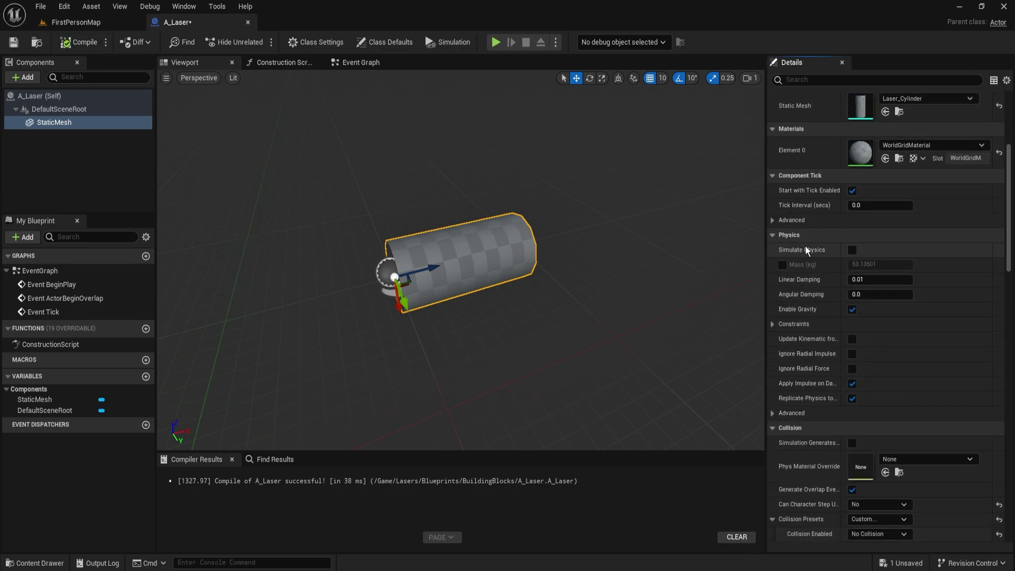
drag(1009, 205, 1009, 347)
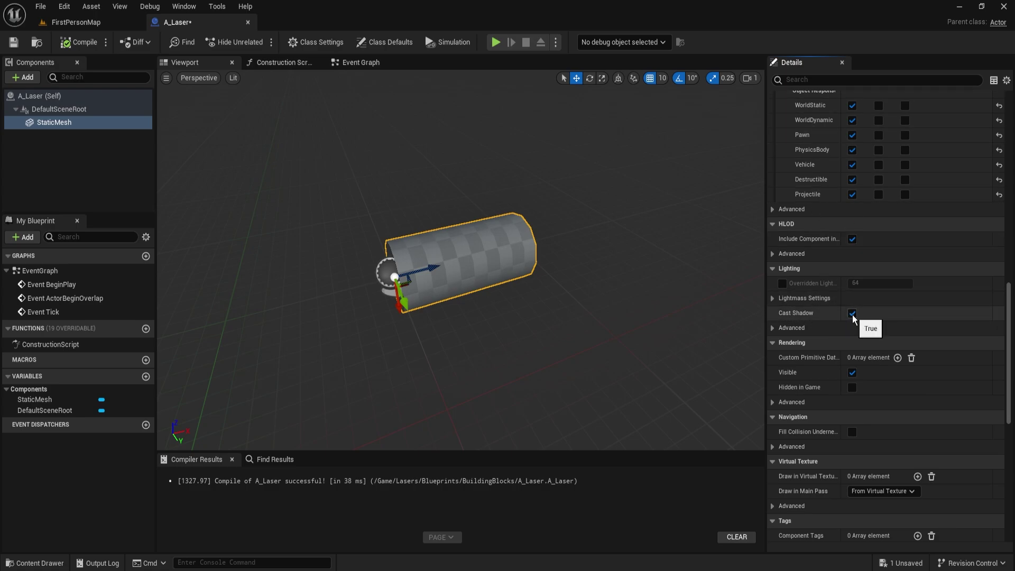
Delete the Event ActorBeginOverlap and Event Tick nodes from A_Laser's Event Graph.
click(361, 62)
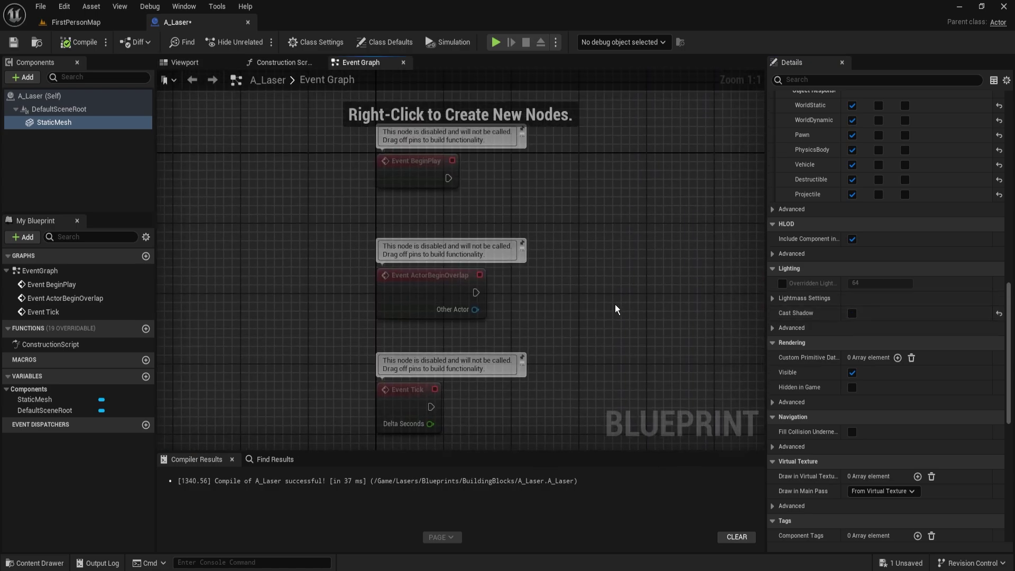
drag(539, 430, 391, 290)
key(Delete)
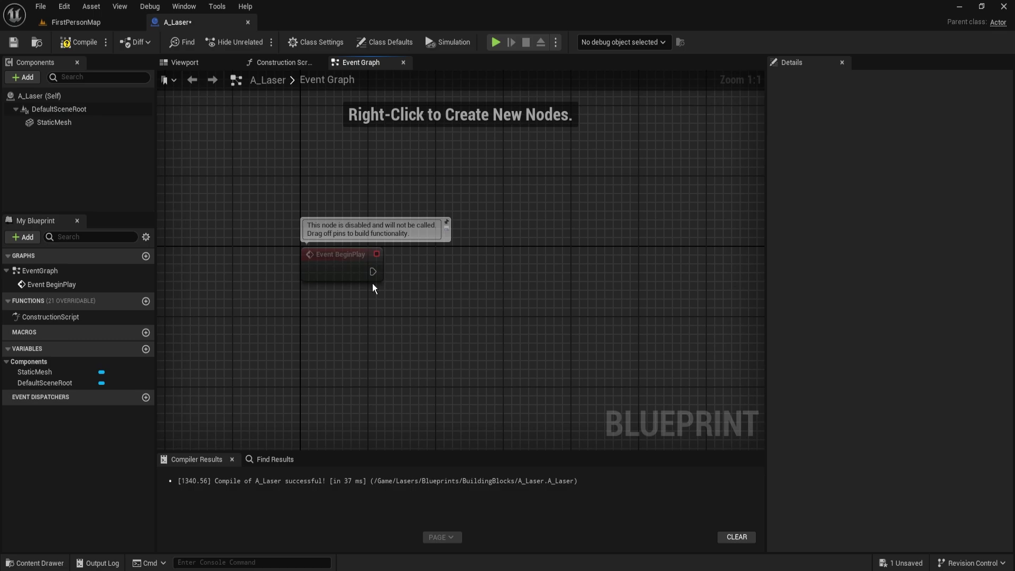
Add a Create Dynamic Material Instance node wired from Event BeginPlay and align the two nodes.
drag(373, 271, 520, 263)
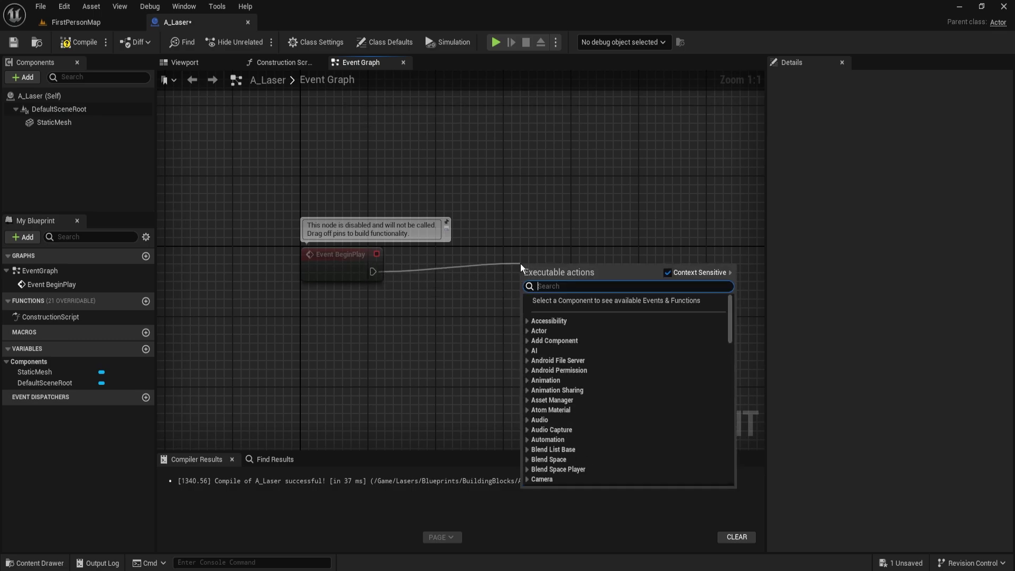
text(create d)
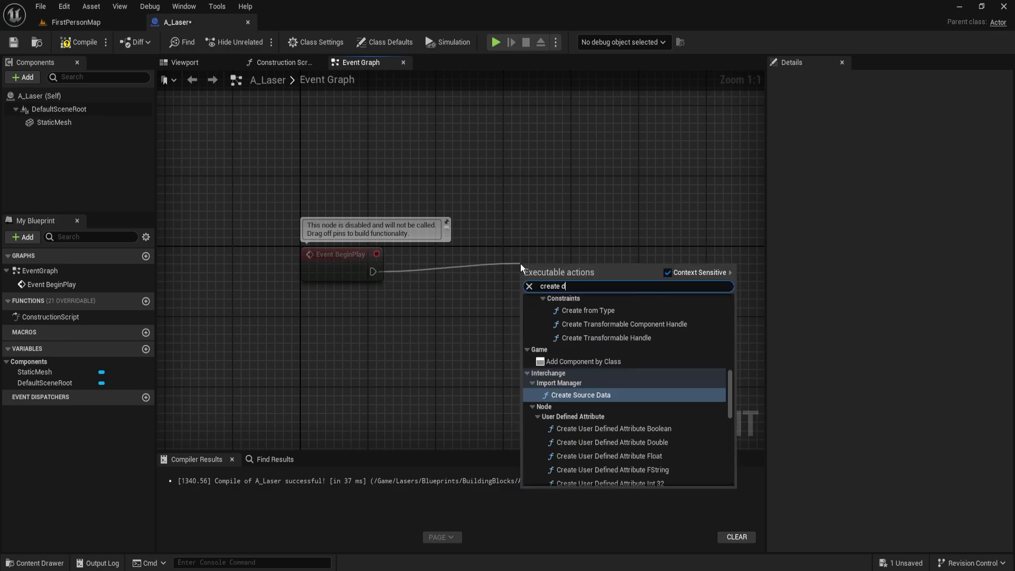
text(ynamic)
key(Return)
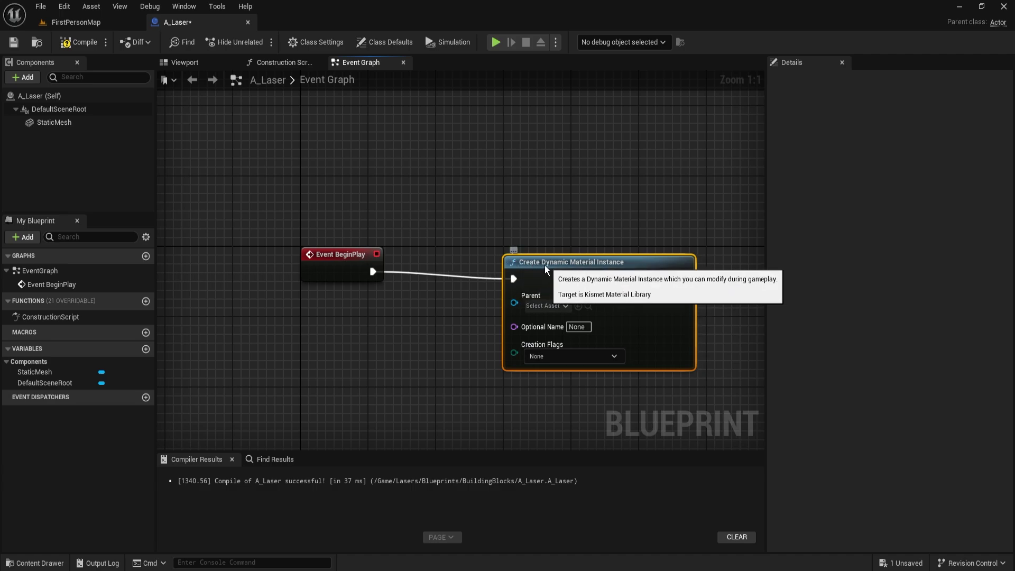
drag(502, 220, 340, 277)
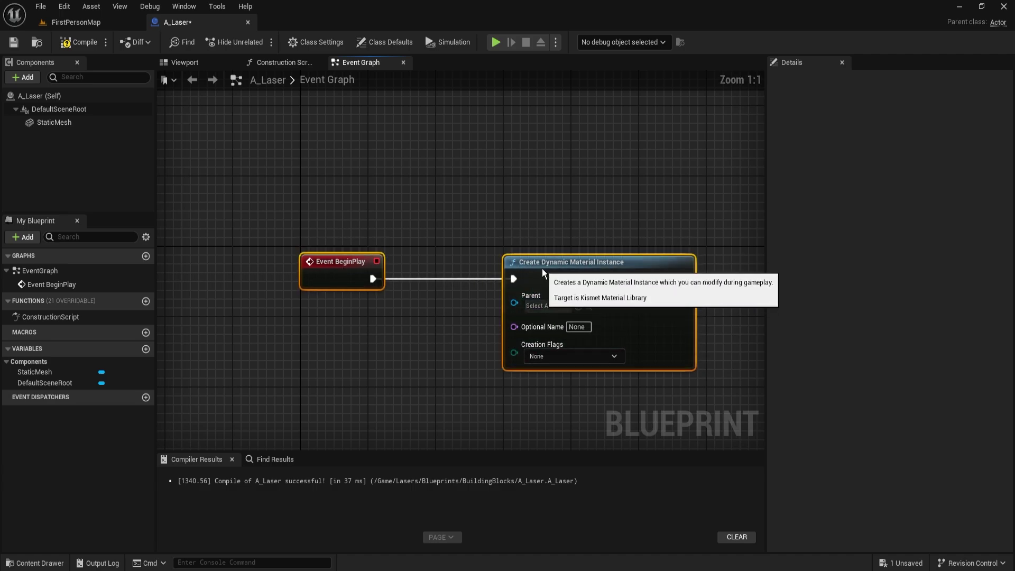
Set the Parent of the Create Dynamic Material Instance node to MI_Laser.
click(559, 297)
text(MI)
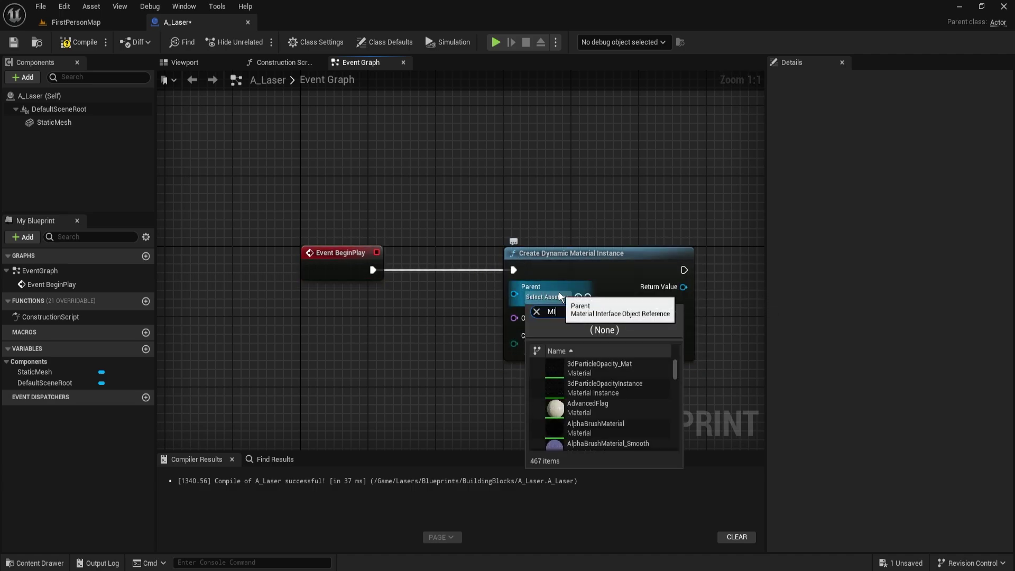
text(_Laser)
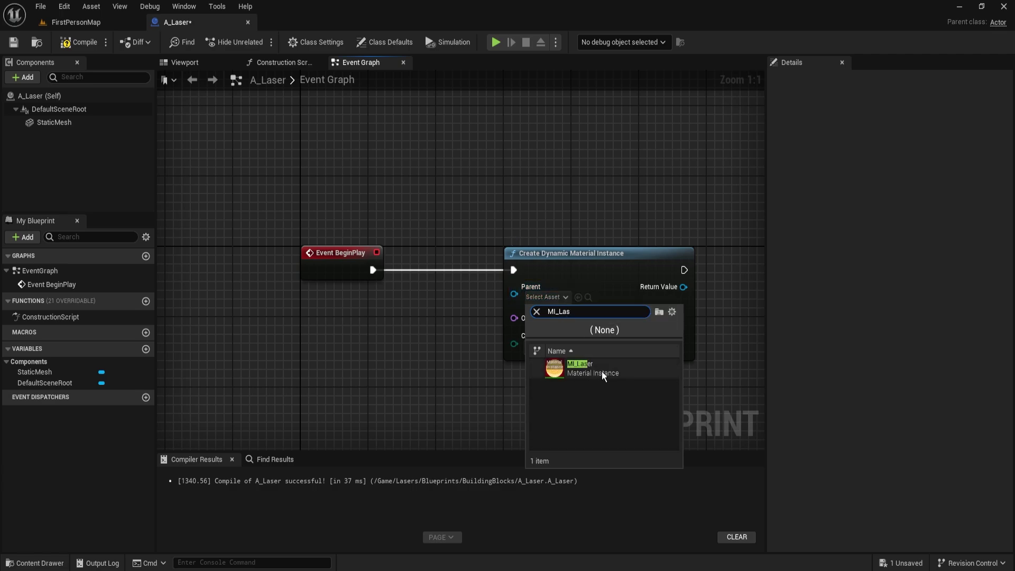
click(602, 372)
Promote the dynamic material's Return Value to a variable named Material Instance and place its SET node beside the creation node.
right_drag(678, 376, 371, 387)
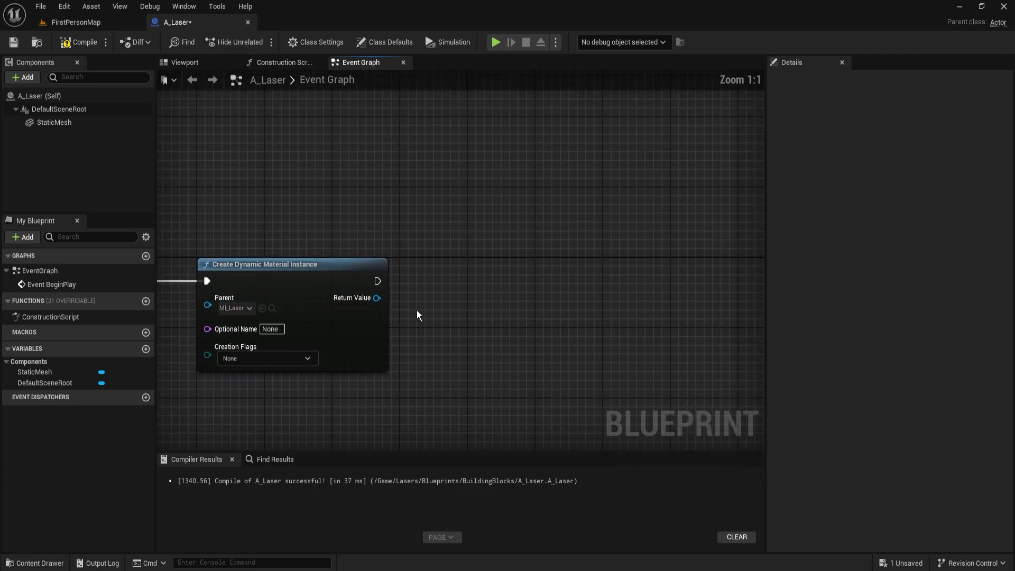
right_drag(438, 312, 438, 333)
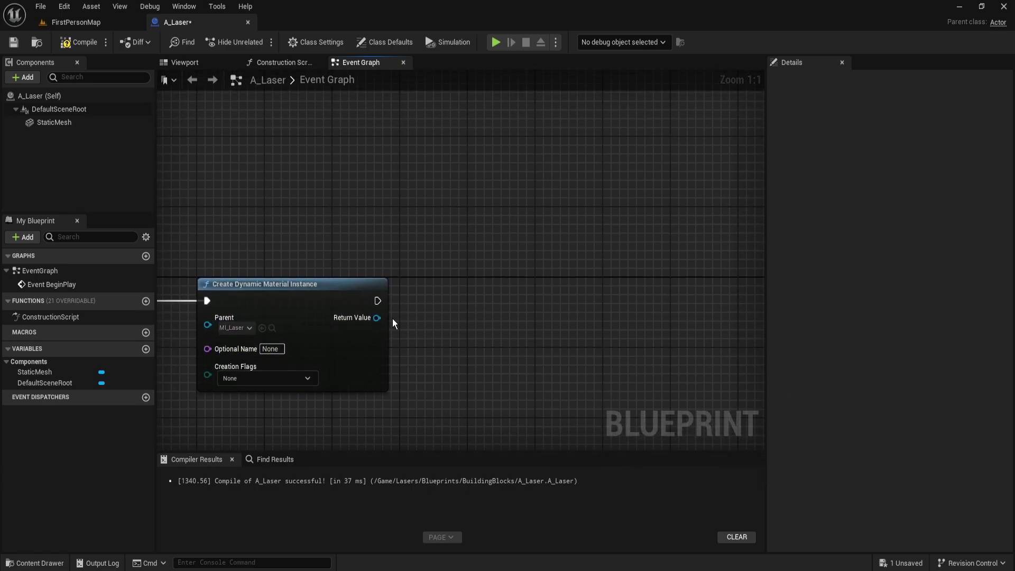
drag(377, 318, 446, 318)
click(502, 398)
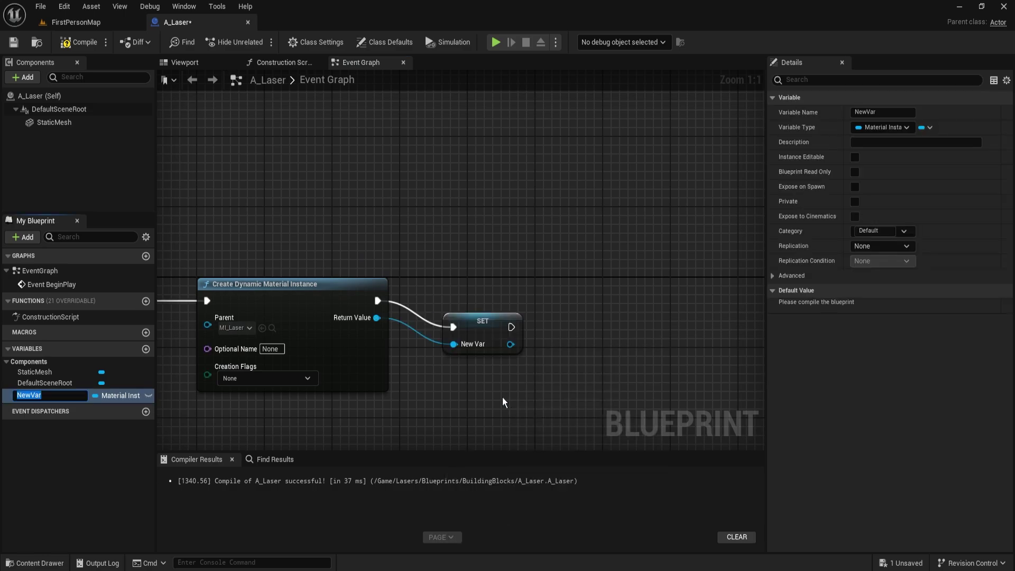
text(Material Instance)
key(Return)
drag(490, 320, 470, 300)
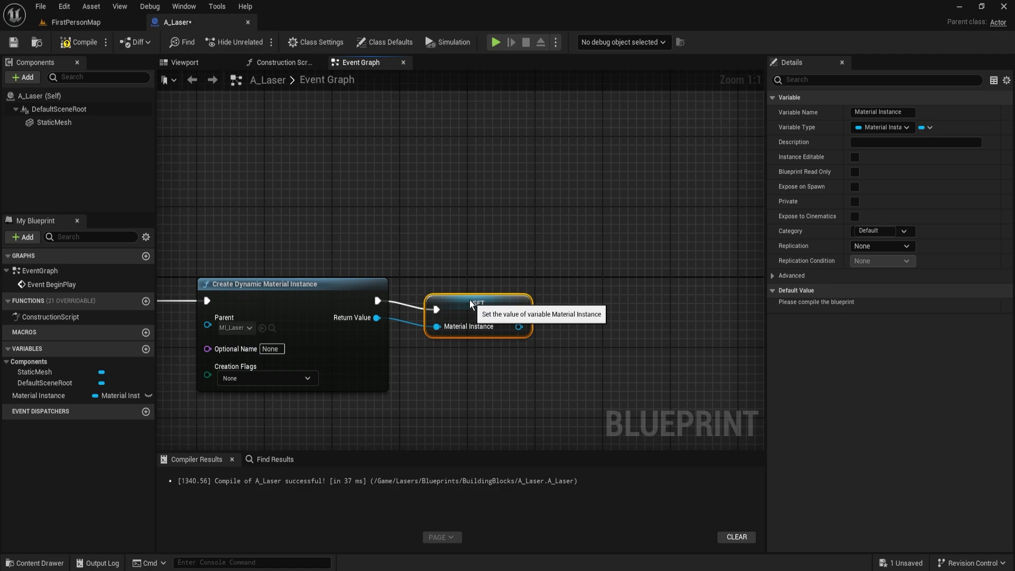
click(600, 313)
Add a Set Material node targeting the StaticMesh component, wire its execution from the Material Instance SET node, and align the nodes.
right_drag(528, 310, 449, 310)
drag(59, 109, 595, 297)
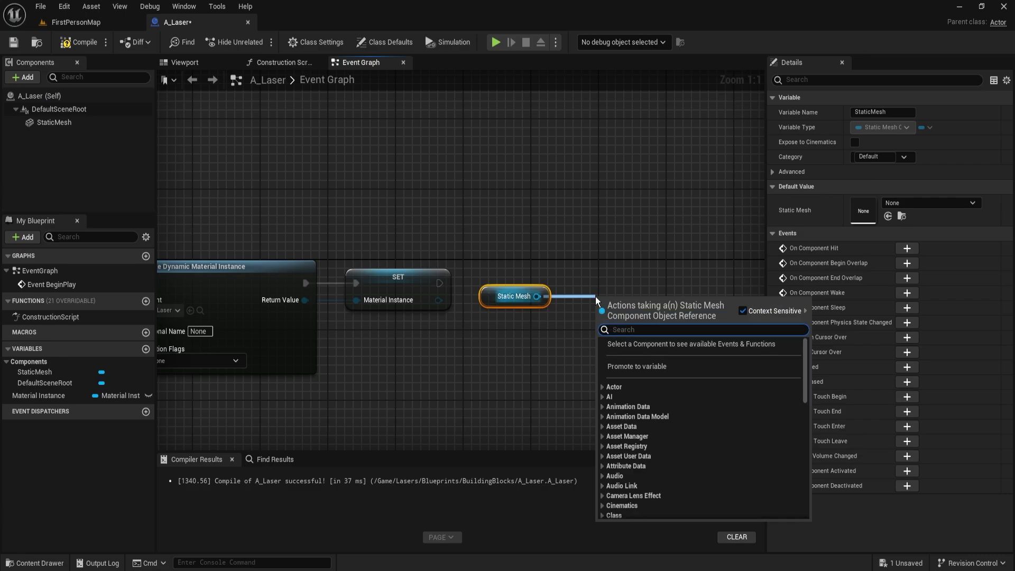
text(set material)
key(Return)
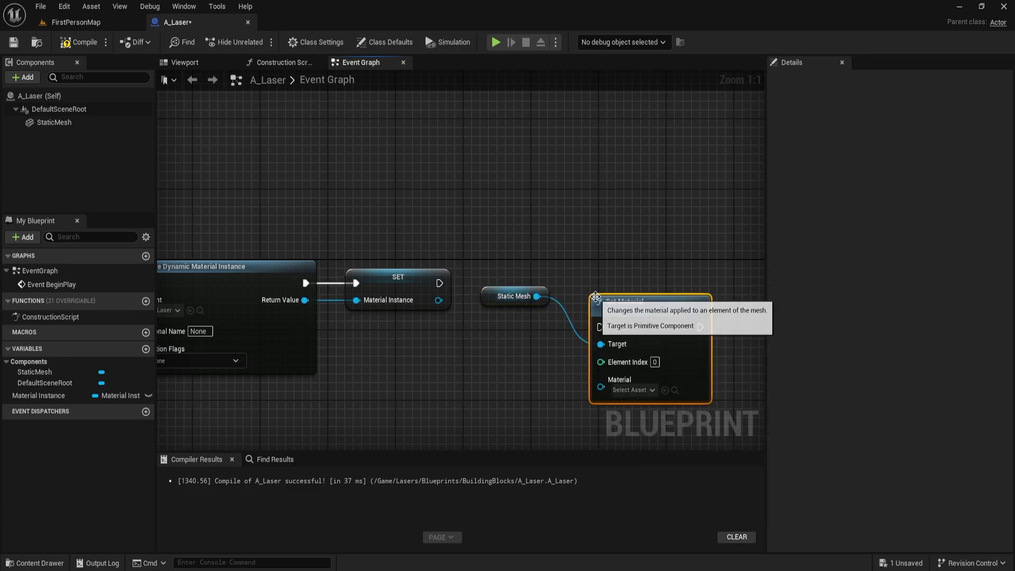
drag(595, 296, 442, 285)
key(q)
drag(467, 313, 654, 289)
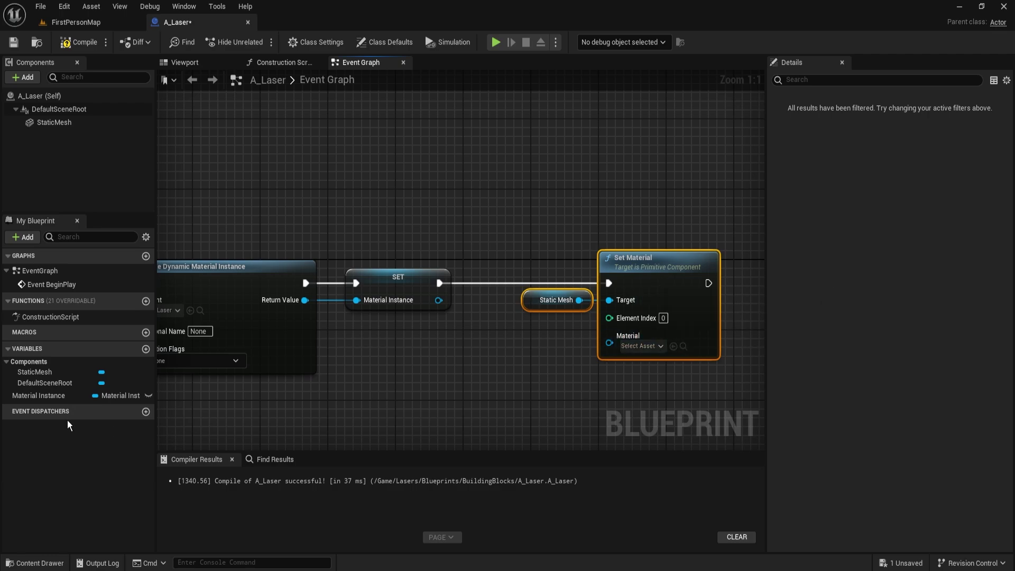
Feed a Material Instance getter into the Material input of Set Material and straighten its connection.
ctrl+drag(52, 396, 610, 343)
drag(595, 288, 576, 376)
key(q)
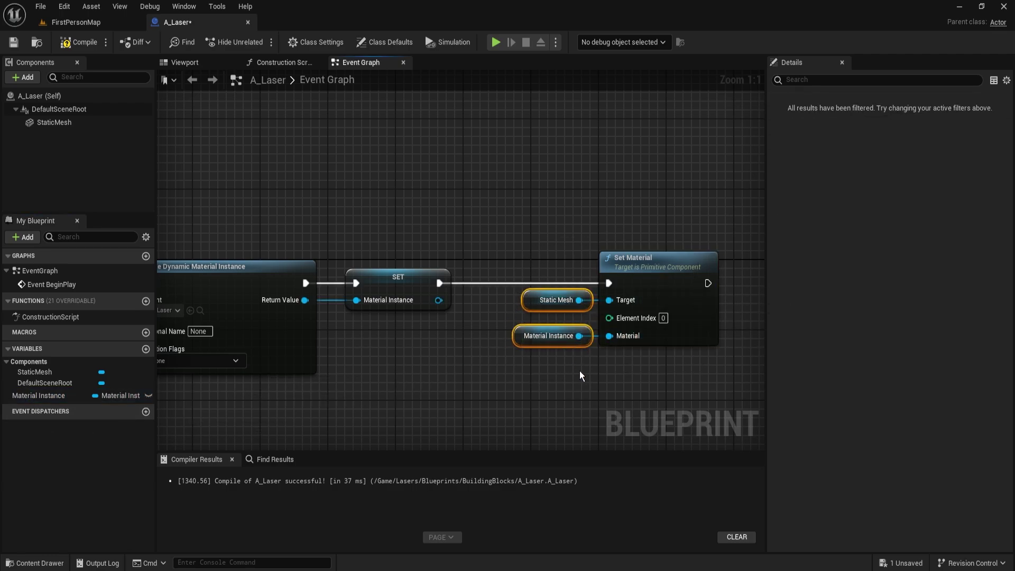
click(579, 376)
right_click(540, 362)
right_drag(566, 368, 354, 344)
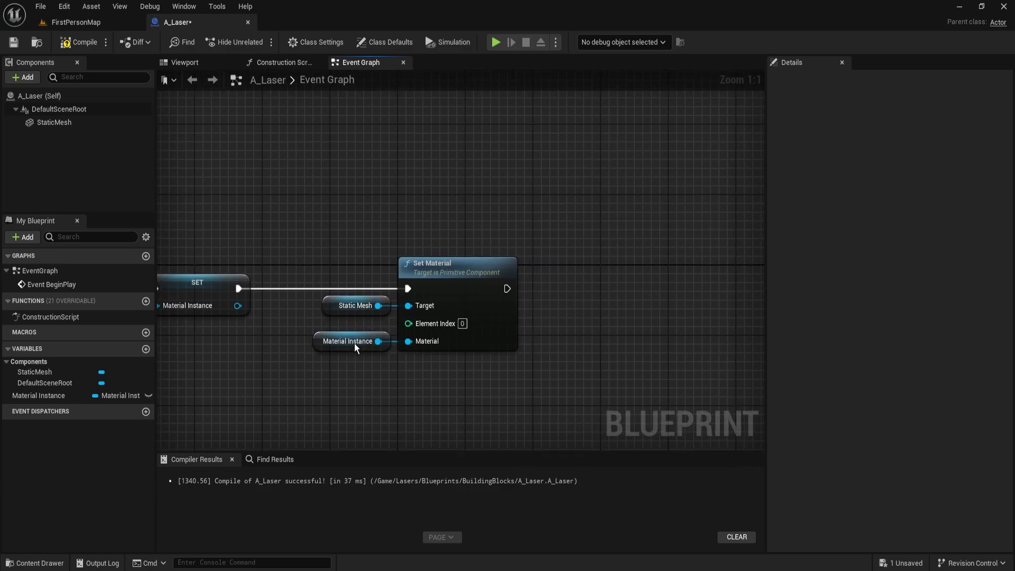
drag(331, 249, 446, 373)
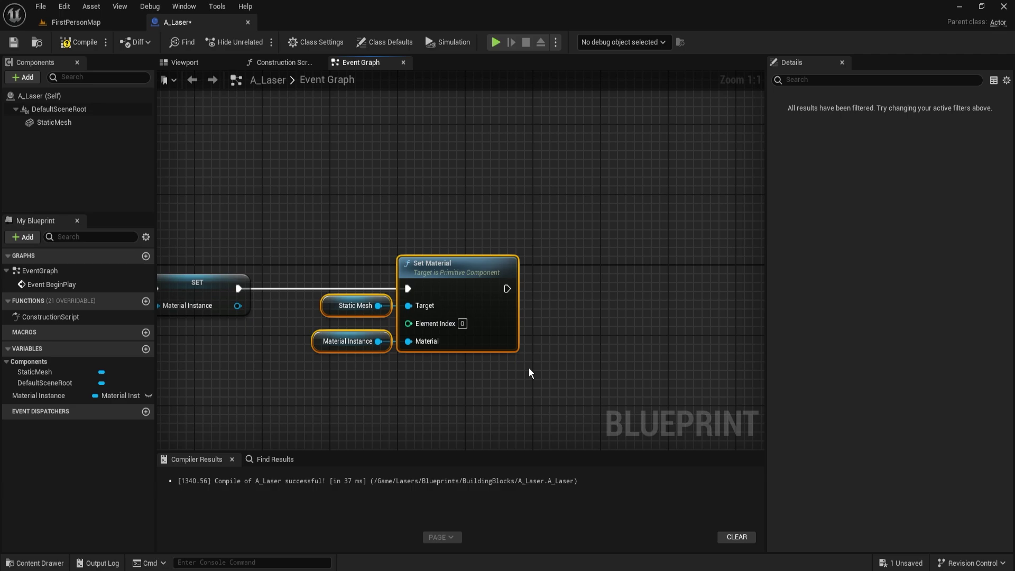
right_drag(528, 368, 514, 368)
drag(279, 214, 355, 354)
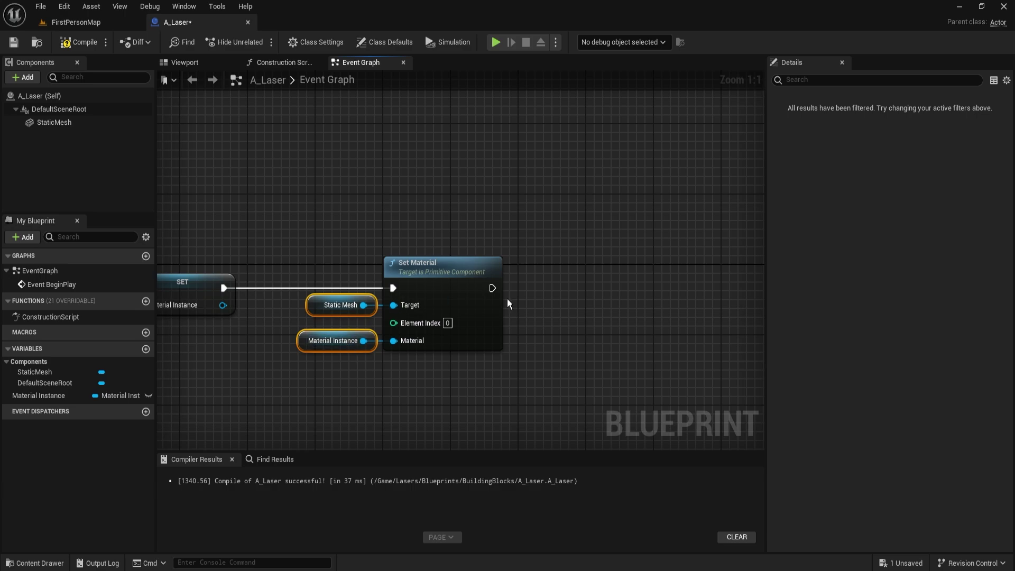
right_drag(506, 300, 481, 300)
Duplicate the Material Instance getter, add a Set Vector Parameter Value node from it, wire it after Set Material, and align the nodes.
click(317, 343)
right_drag(563, 332, 456, 294)
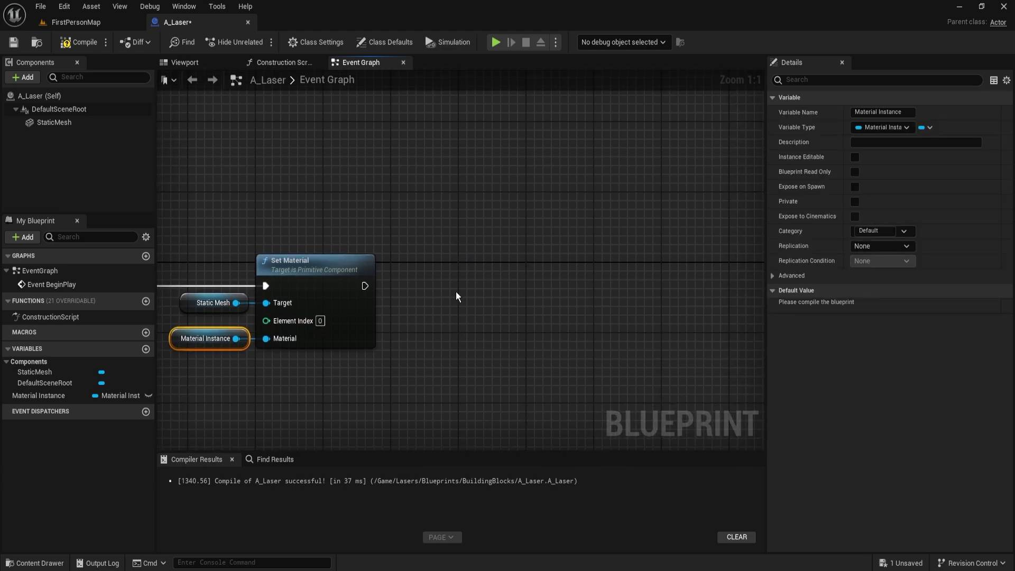
key(ctrl+w)
drag(531, 299, 589, 291)
text(set vector par)
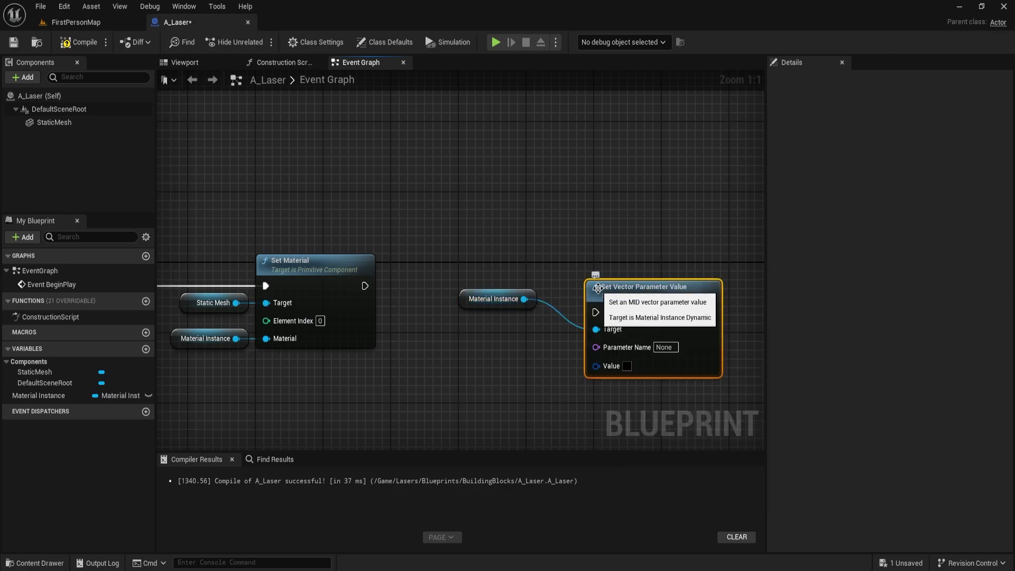
drag(596, 313, 365, 286)
drag(421, 263, 624, 301)
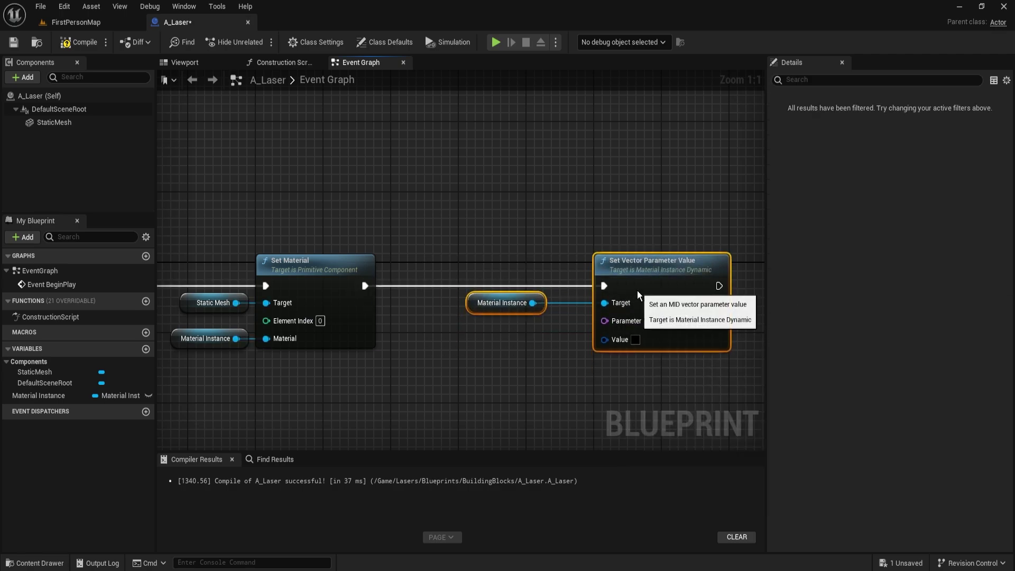
key(q)
click(546, 349)
Add a reroute node to the Value input and collapse Set Vector Parameter Value with its Material Instance getter into a function named ChangeLaserColor.
drag(605, 340, 455, 347)
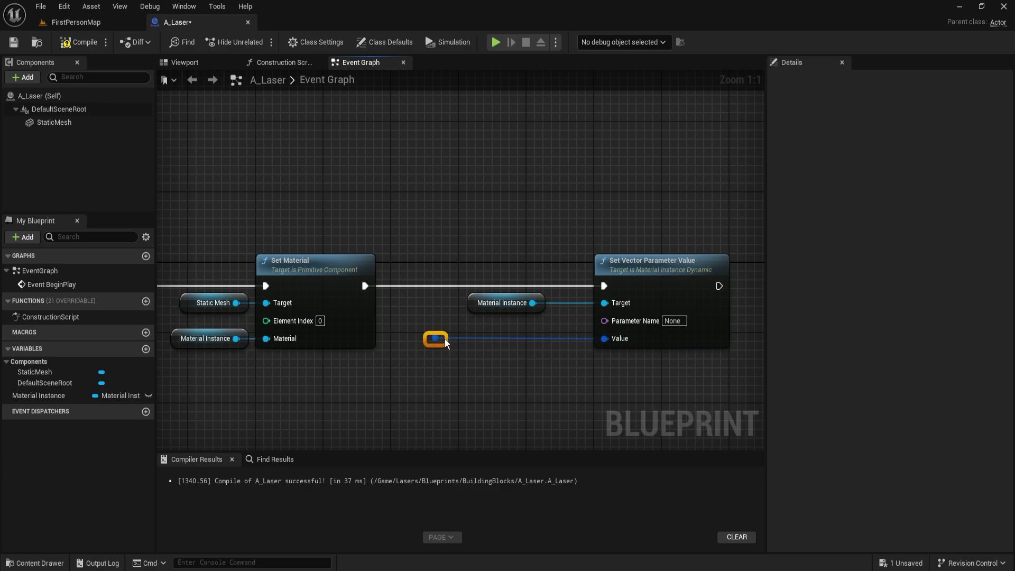
right_drag(543, 354, 507, 347)
click(638, 328)
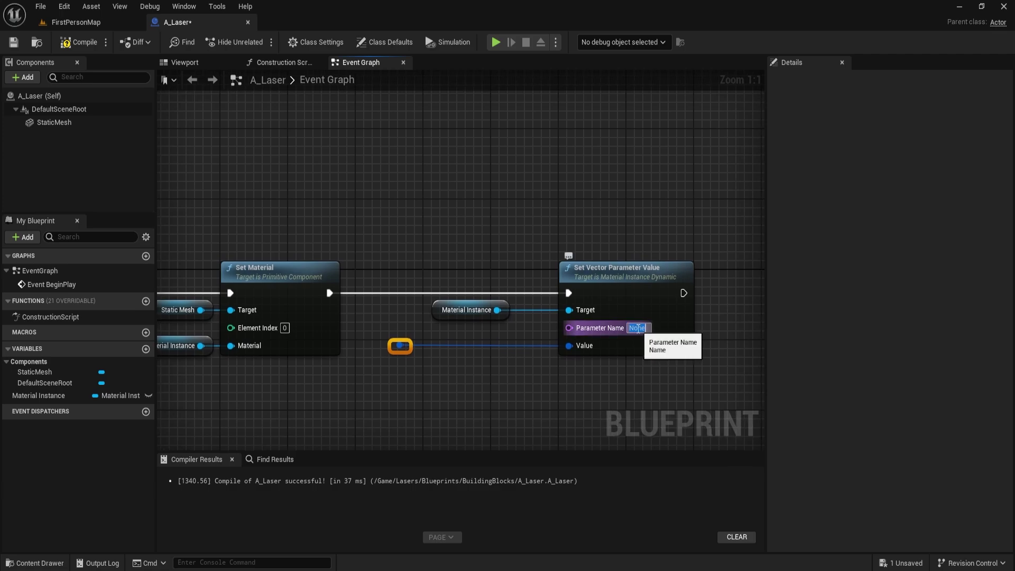
drag(695, 361, 465, 256)
right_click(583, 361)
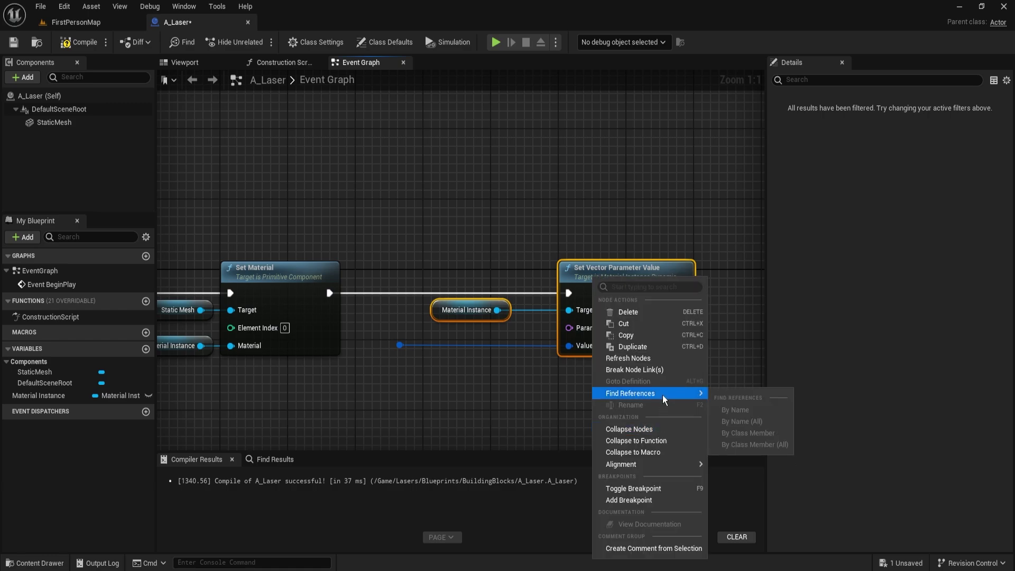
click(655, 441)
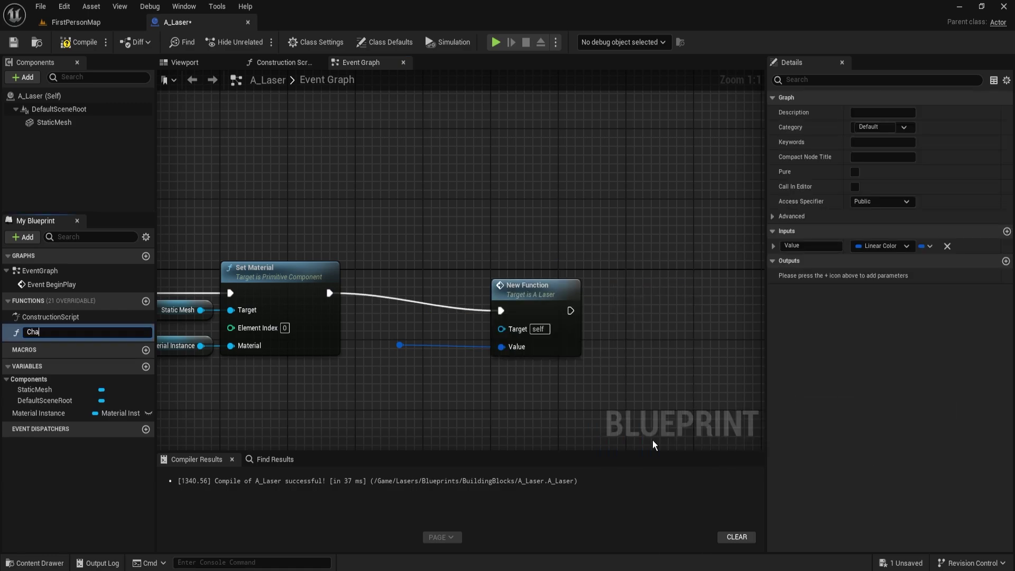
text(ChangeLaserColor)
key(Return)
Line up the Change Laser Color node with Set Material and delete the leftover reroute node.
drag(526, 309, 495, 290)
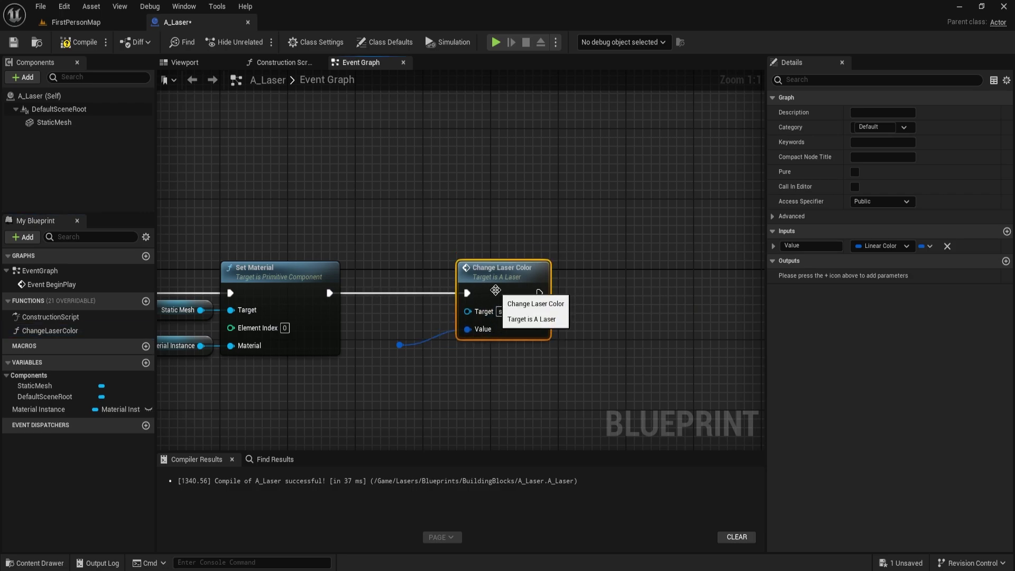
click(398, 341)
key(Delete)
right_drag(406, 321, 360, 329)
right_drag(448, 369, 460, 367)
drag(466, 286, 501, 286)
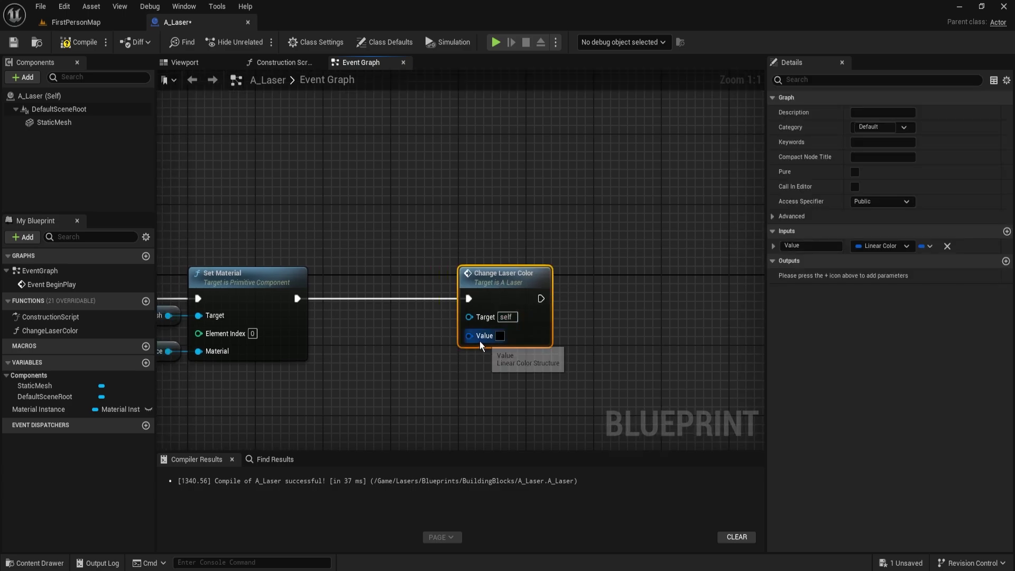
Promote the Value input of Change Laser Color to a variable named ColorOverride and place its getter beside the node.
drag(469, 336, 408, 337)
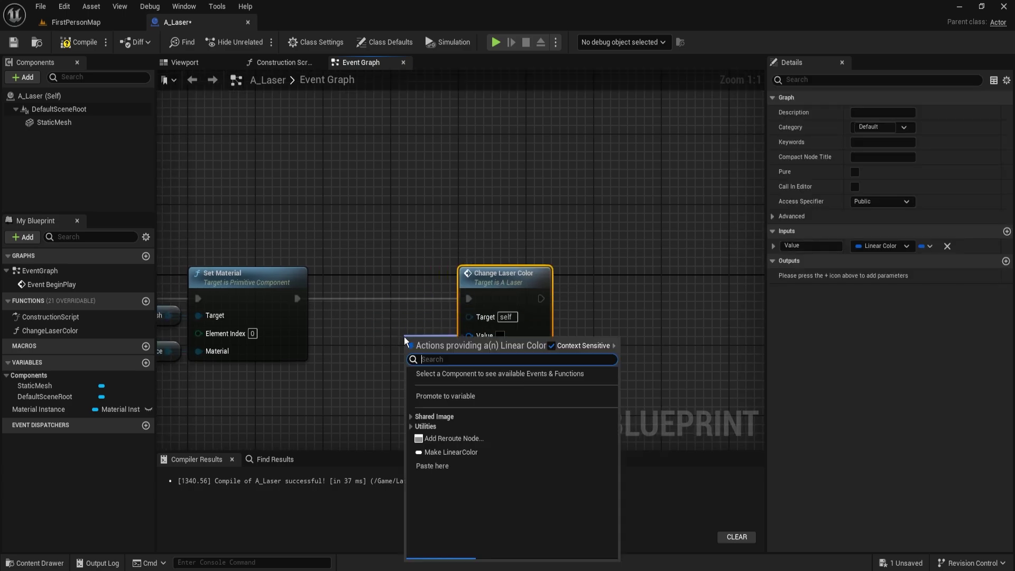
click(442, 406)
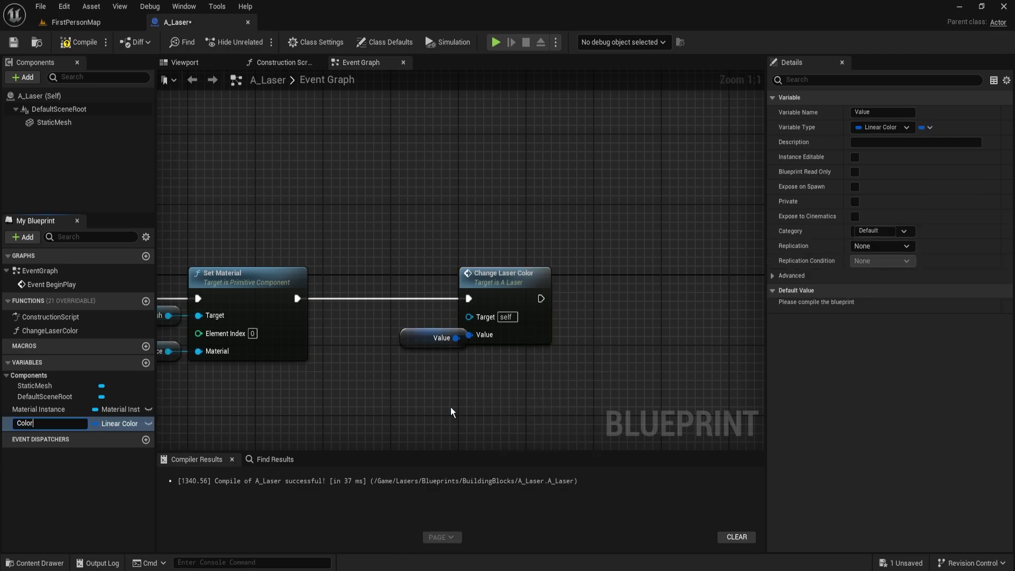
text(ColorOverride)
key(Return)
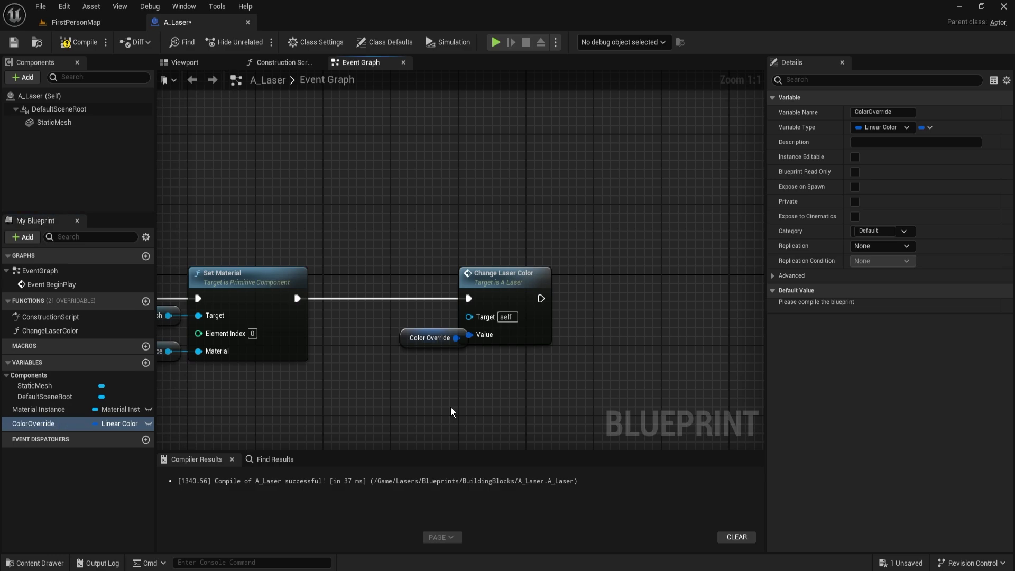
right_drag(451, 407, 474, 406)
key(ctrl+space)
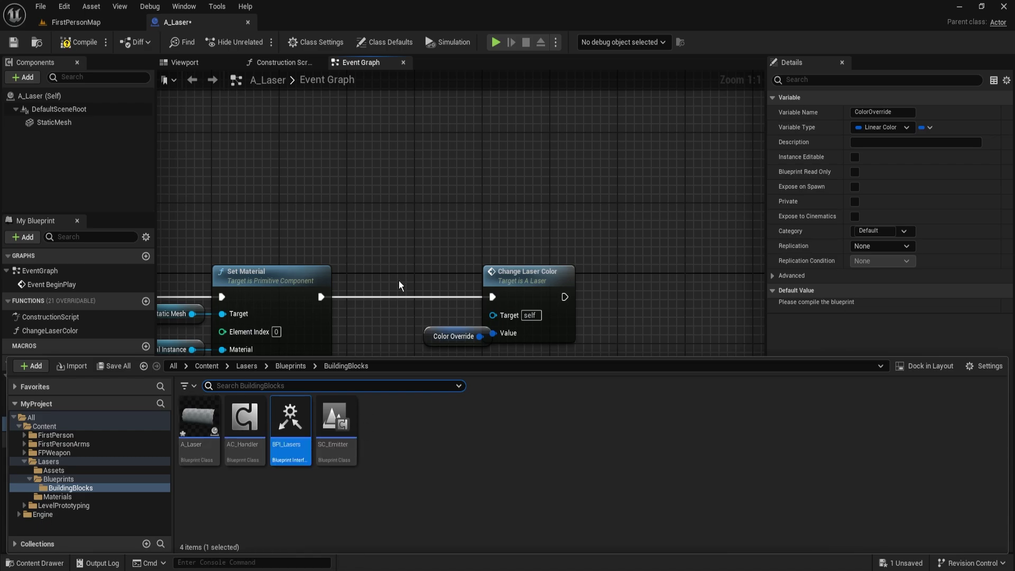
right_drag(428, 265, 421, 257)
drag(426, 332, 401, 324)
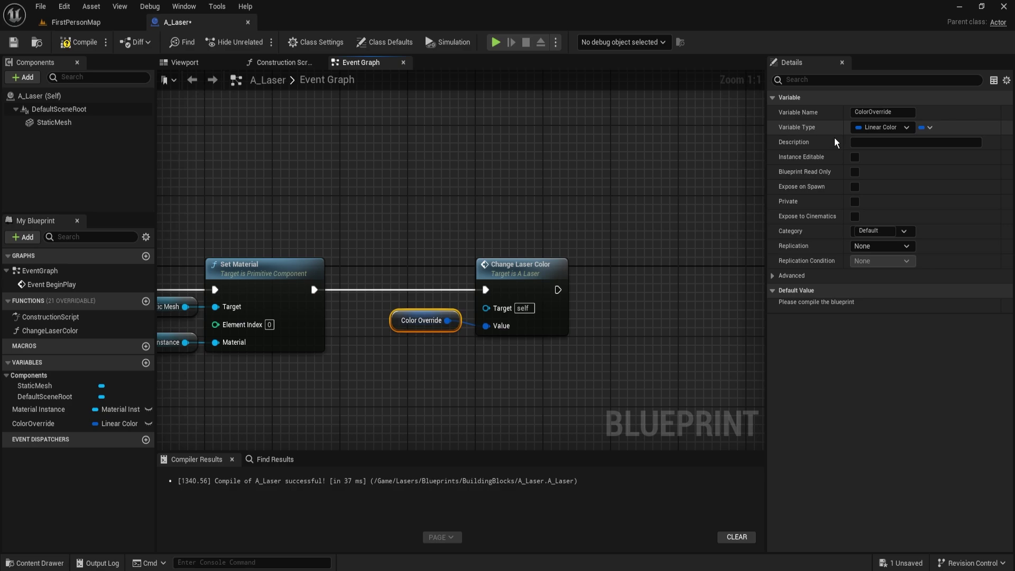
Make ColorOverride instance editable and exposed on spawn, align its getter, put it in the category Exposed, and compile the blueprint.
click(855, 157)
click(855, 187)
drag(405, 248, 579, 340)
click(465, 349)
click(410, 327)
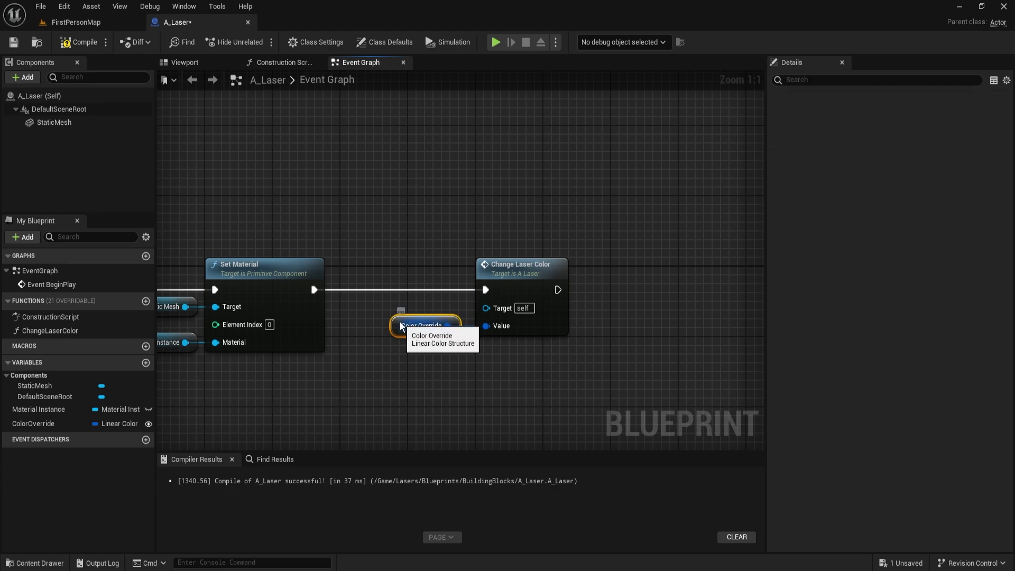
click(877, 231)
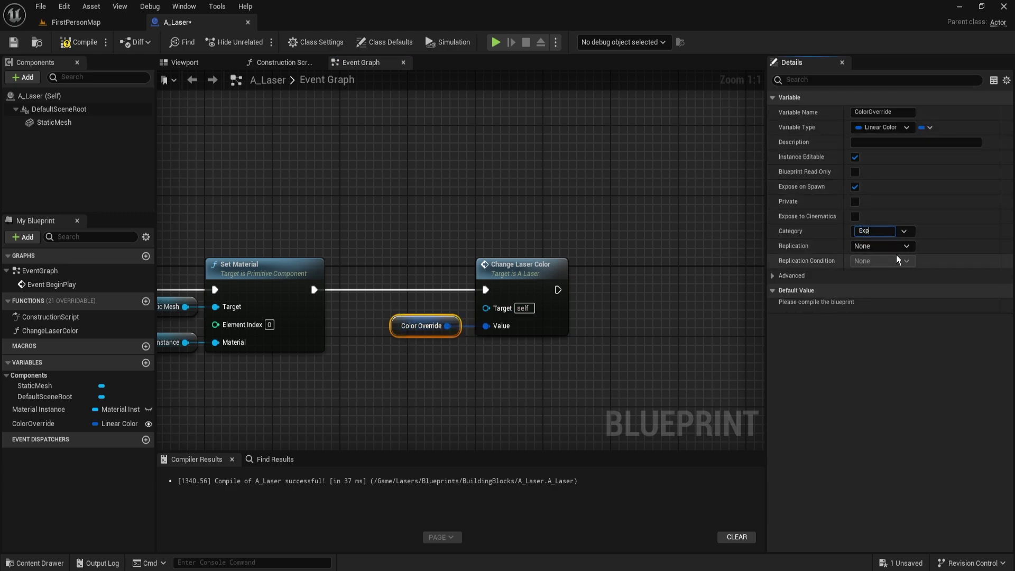
text(Exposed)
key(Return)
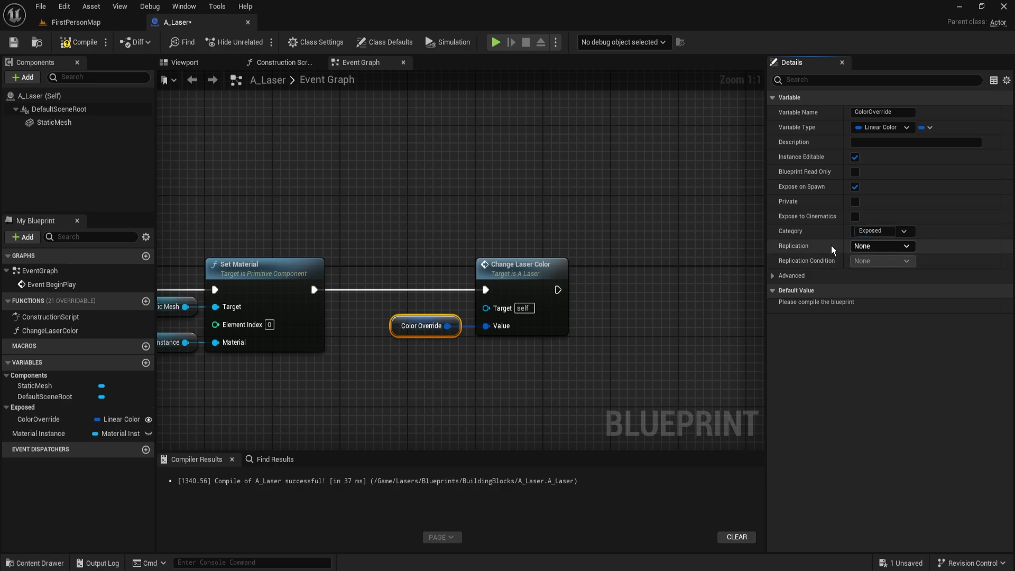
right_drag(476, 219, 583, 215)
click(79, 42)
Place an A_Laser actor in FirstPersonMap against the wall at location 100, 1000, 100.
click(68, 23)
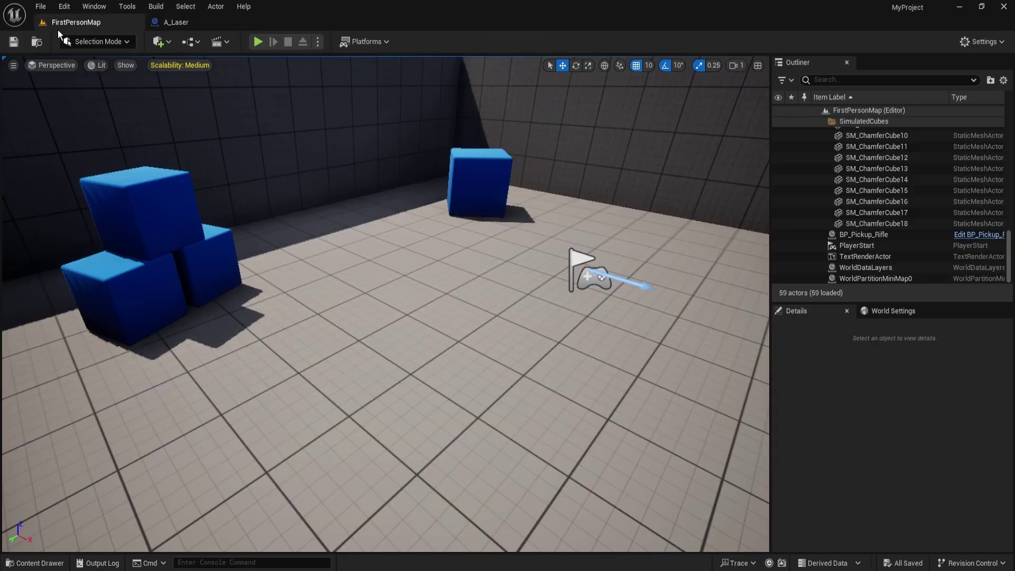
right_drag(385, 304, 371, 275)
key(ctrl+space)
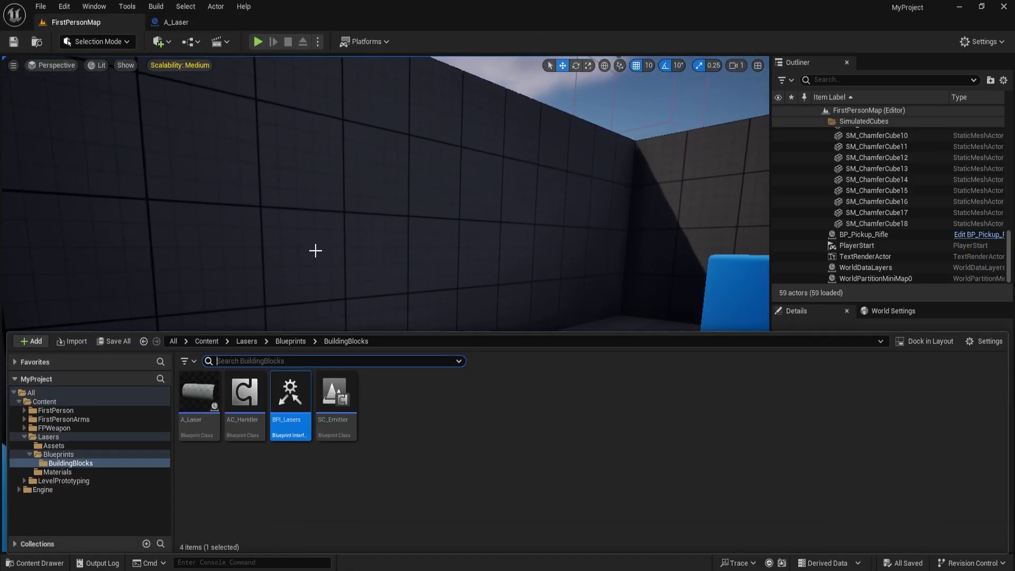
drag(199, 460, 272, 296)
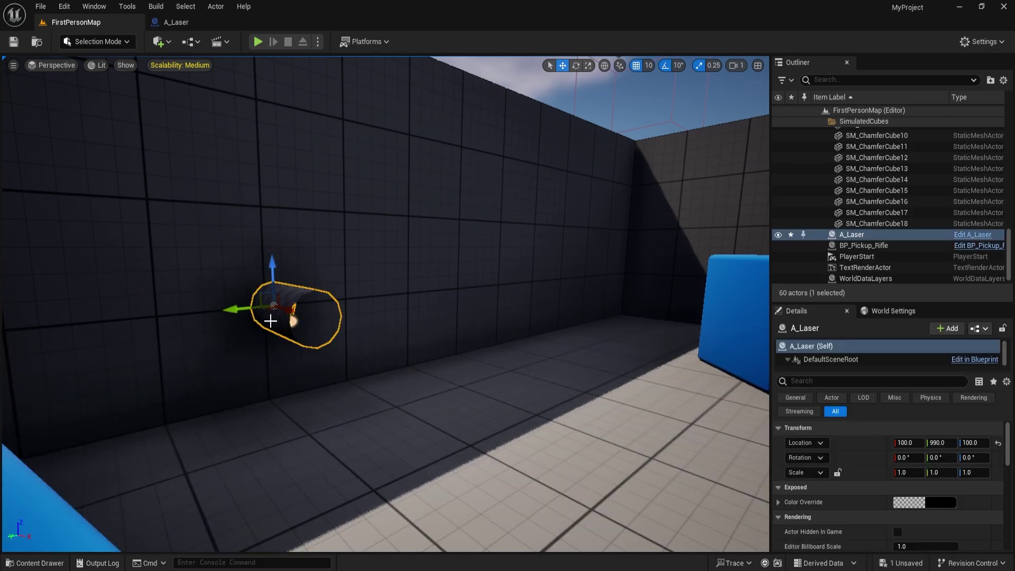
key(f)
alt+drag(397, 300, 479, 333)
drag(355, 311, 344, 312)
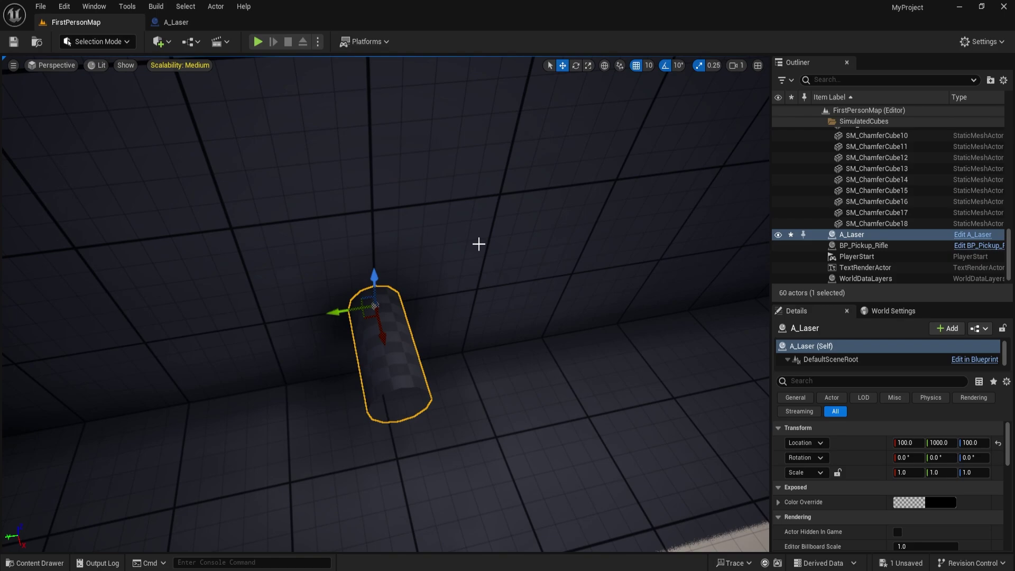
Play the level, walk up to the placed laser to examine its appearance, and stop playing.
click(258, 41)
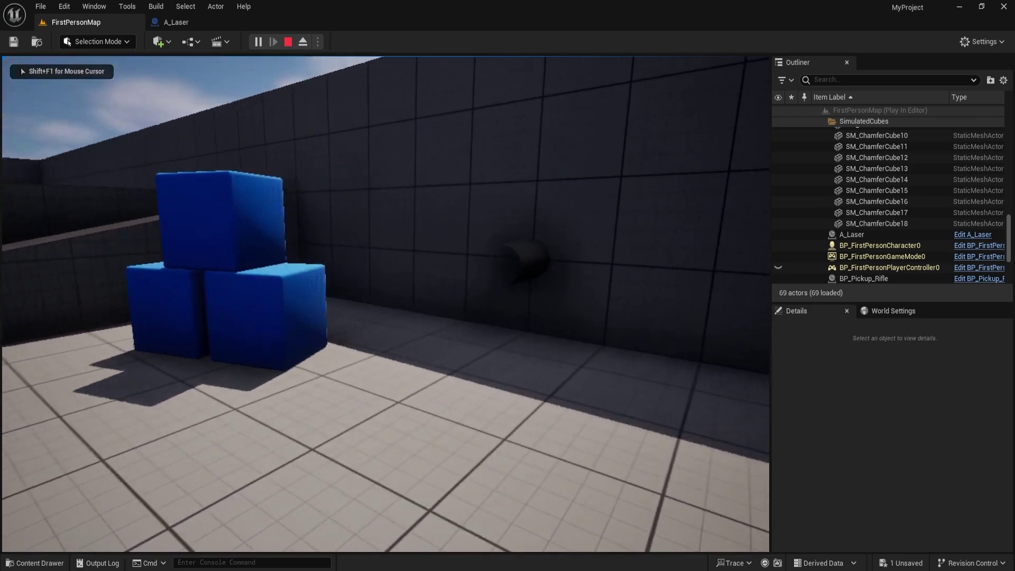
key(w)
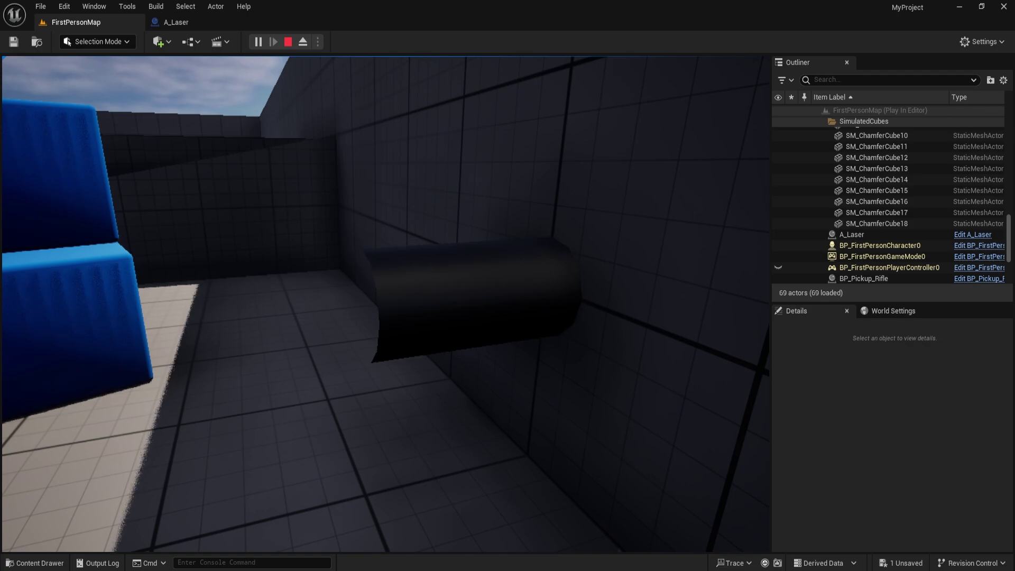
key(Escape)
Try scaling the placed A_Laser actor to 9.5 along X and undo the scaling.
click(491, 283)
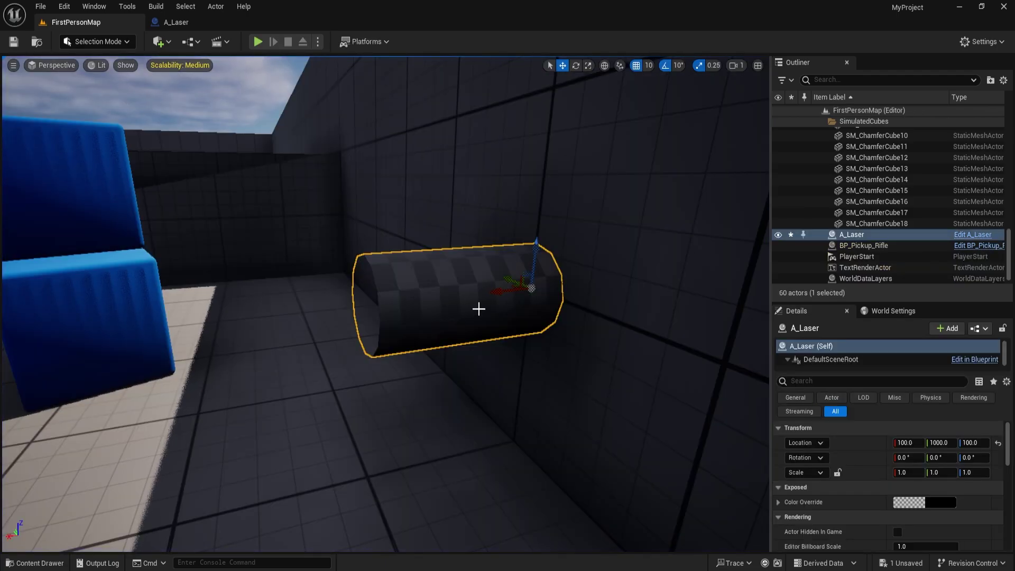
right_drag(492, 322, 423, 318)
key(s)
key(r)
drag(435, 302, 378, 305)
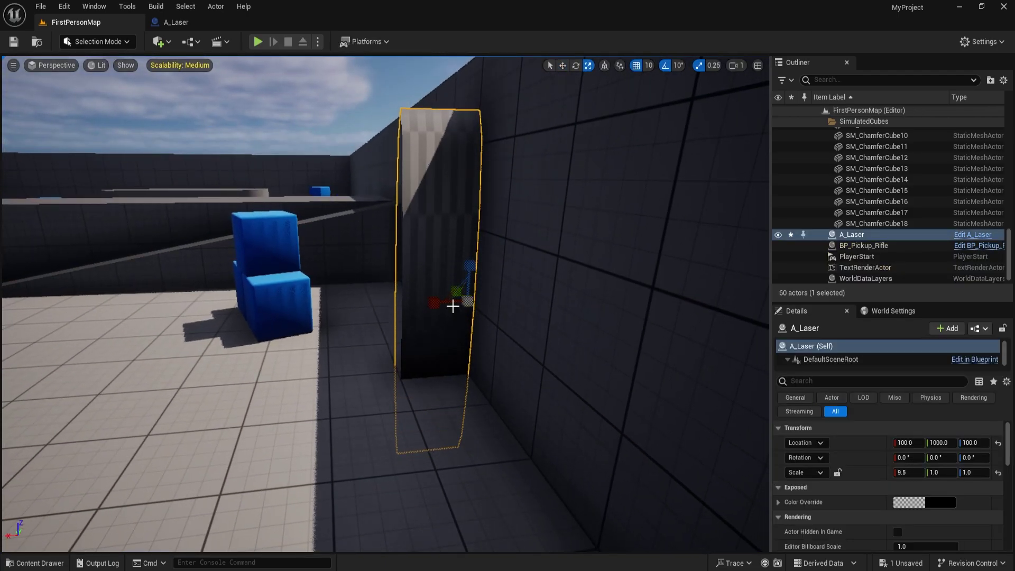
key(ctrl+z)
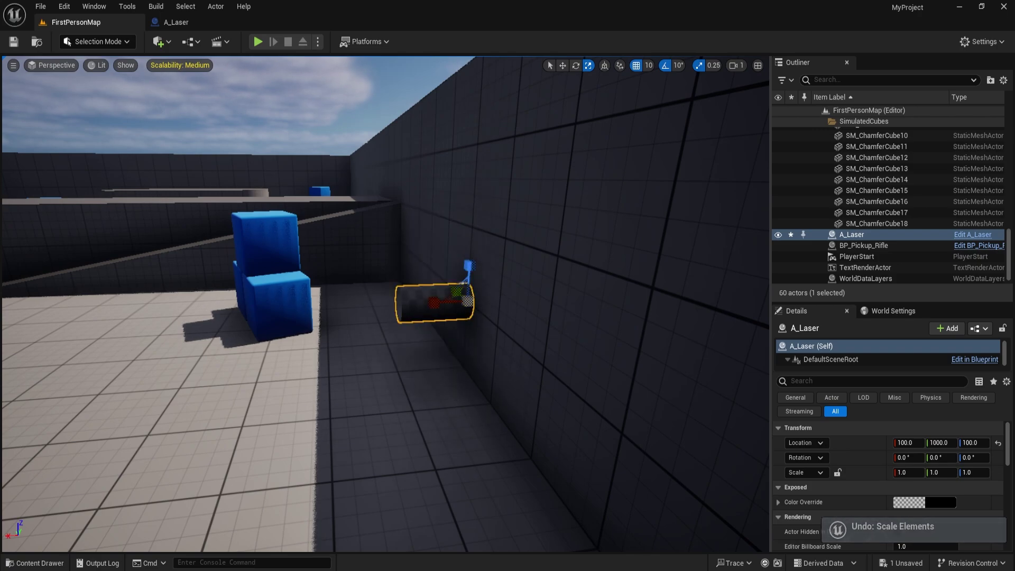
Set the placed A_Laser actor's Color Override to a bright red.
right_drag(412, 370, 460, 370)
key(f)
alt+drag(491, 386, 583, 364)
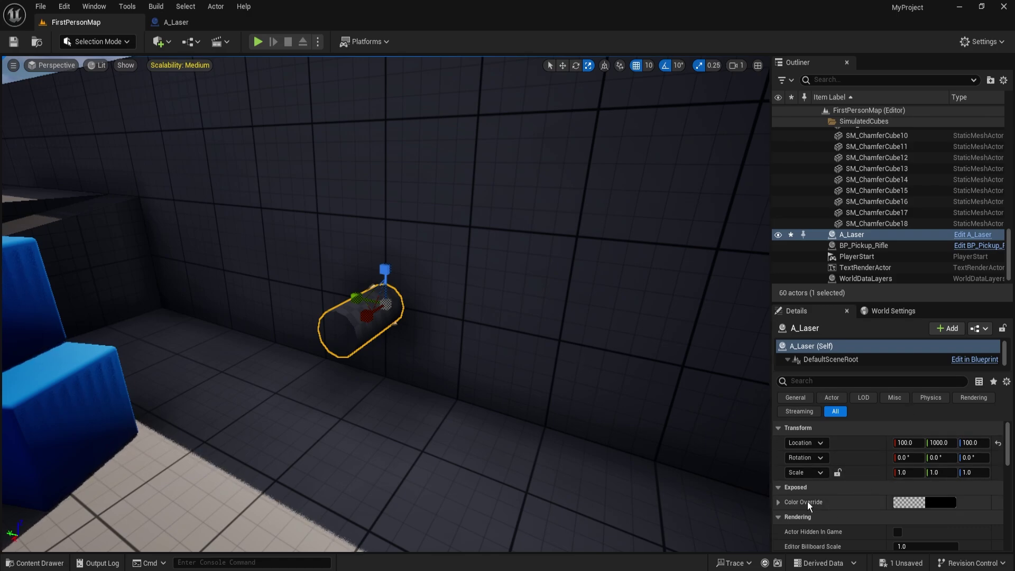
click(952, 504)
click(854, 333)
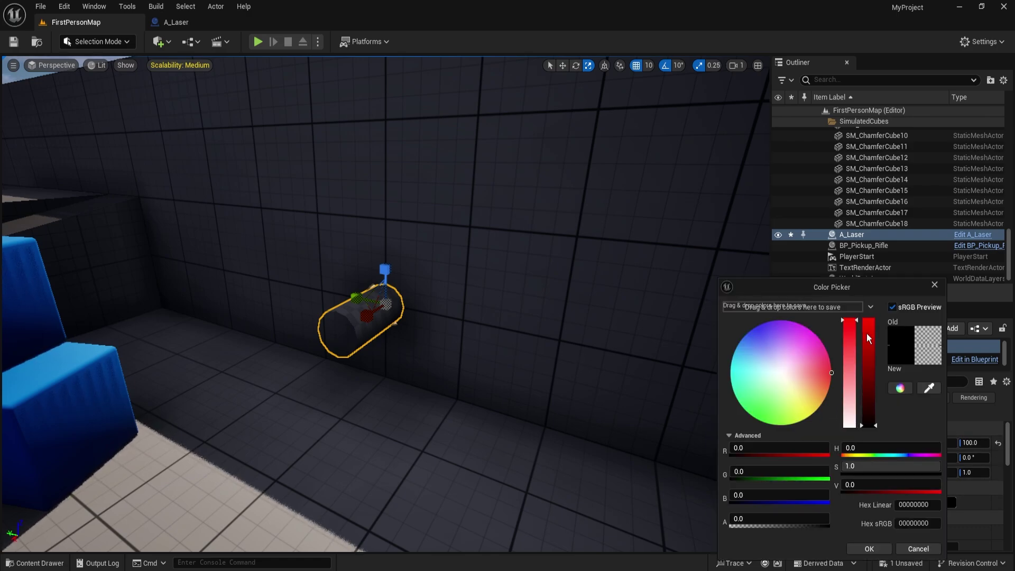
click(867, 333)
click(869, 548)
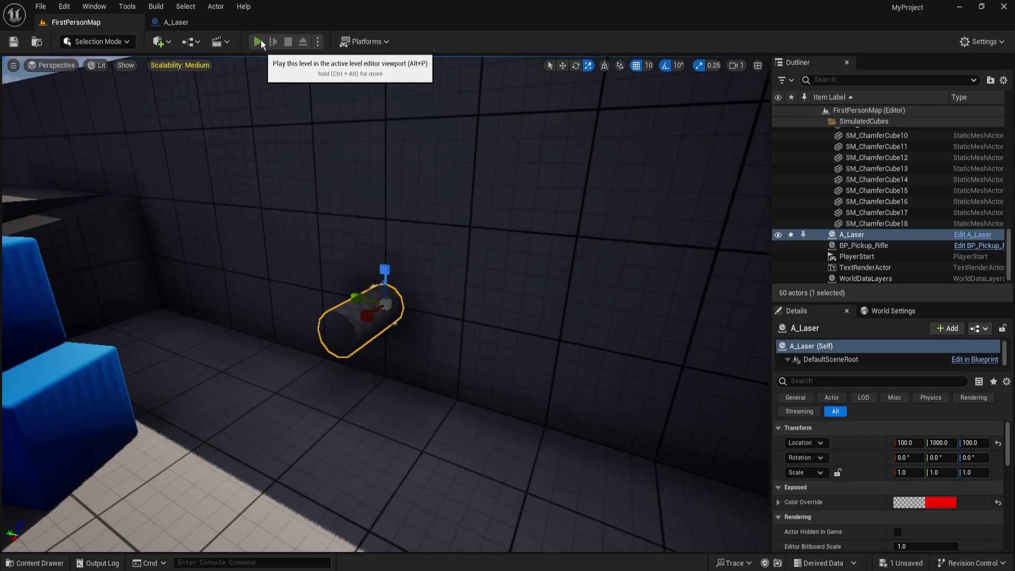
Play the level, walk around the placed laser to examine its red glow, and stop playing.
click(258, 41)
key(w)
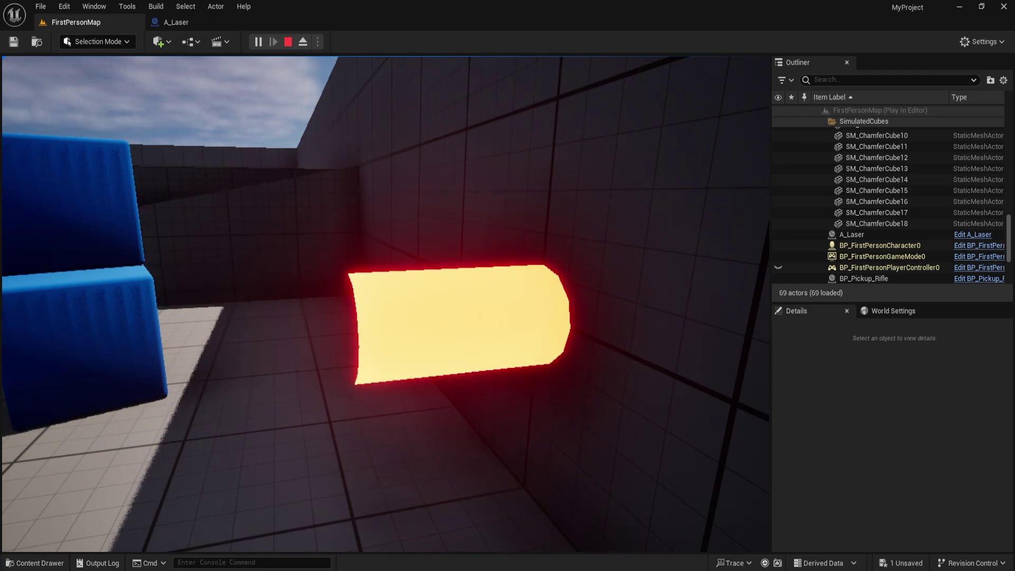
key(a)
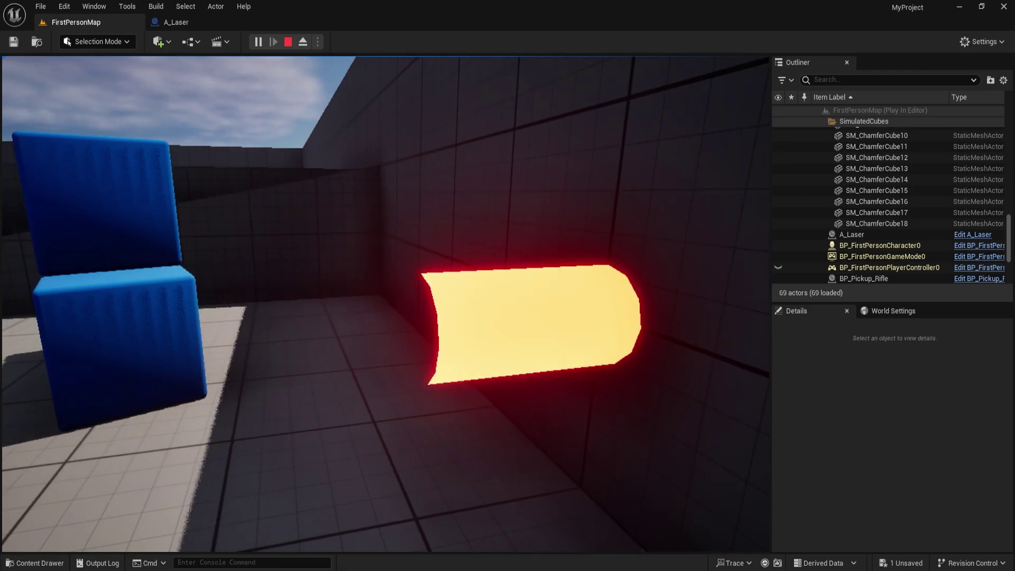
key(w)
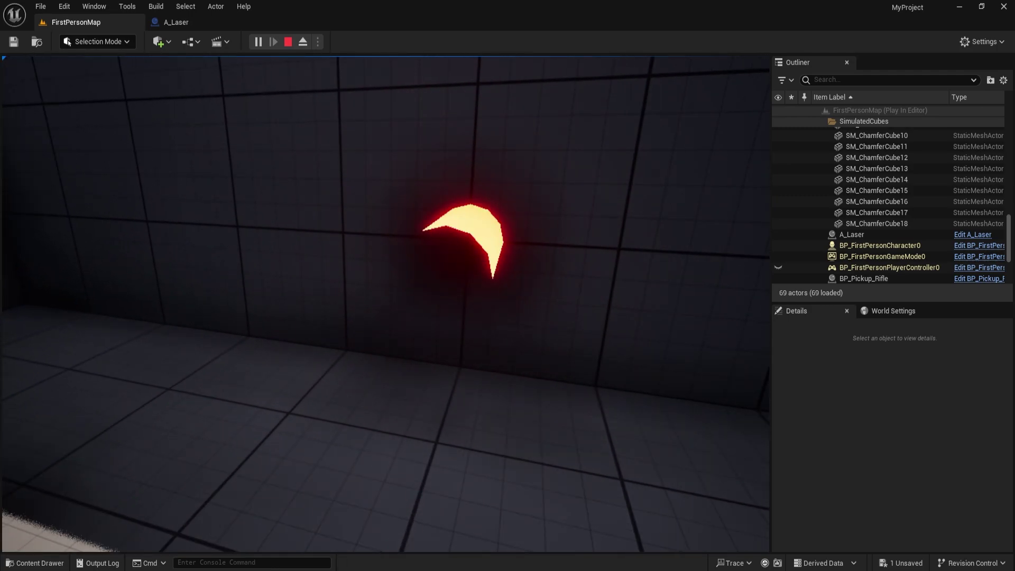
key(a)
key(s)
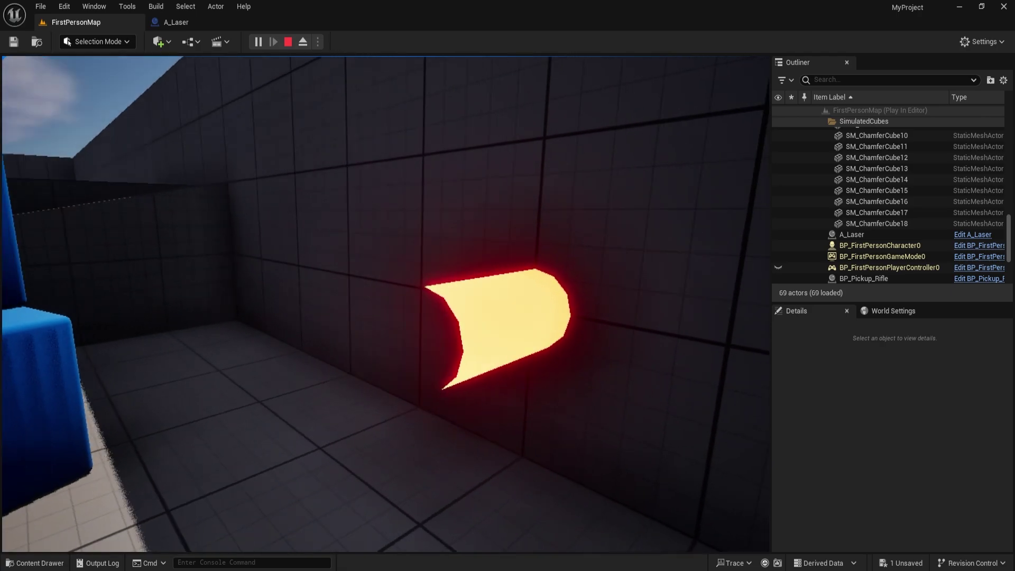
key(Escape)
click(458, 330)
key(s)
right_drag(459, 330, 334, 116)
key(s)
Add an Event Tick node in empty space in A_Laser's Event Graph, below the Create Dynamic Material Instance node.
click(197, 21)
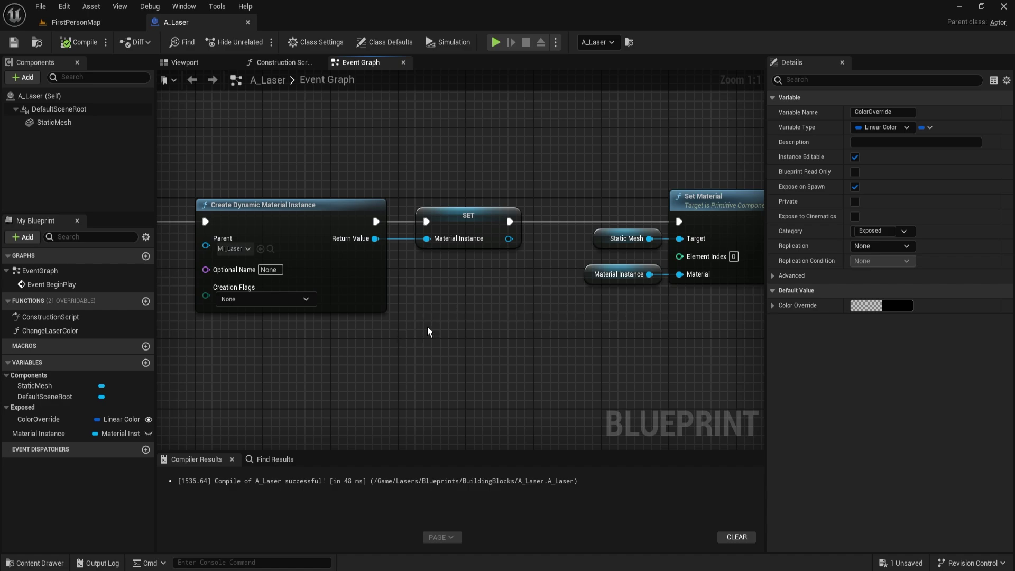
scroll(482, 326, down, 5)
scroll(427, 286, up, 5)
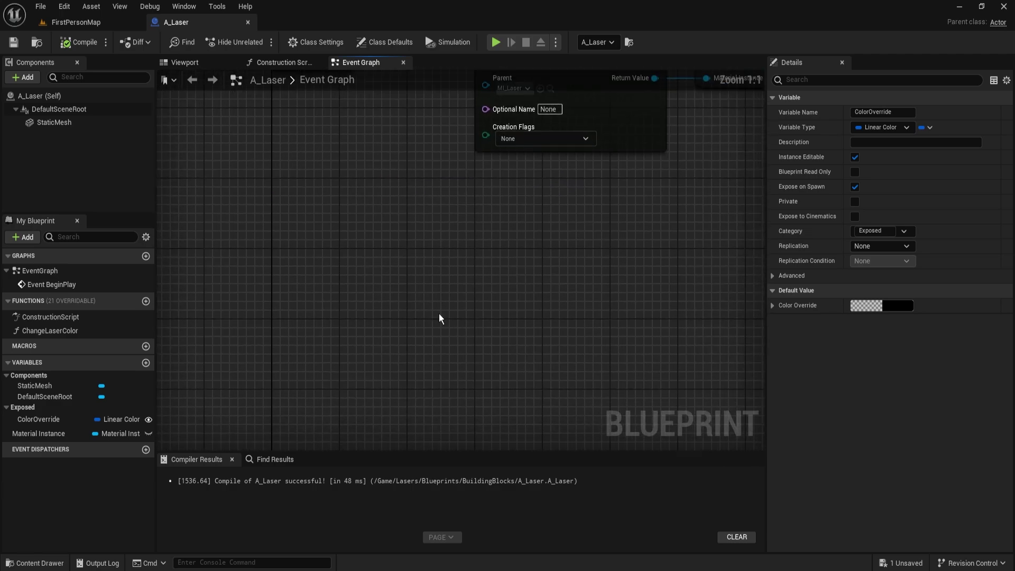
right_drag(439, 315, 470, 296)
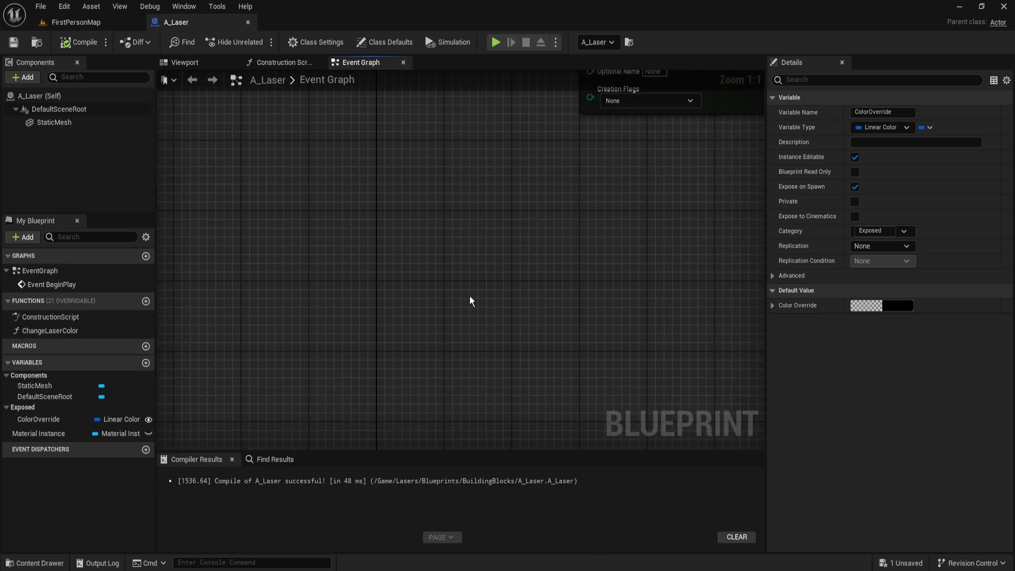
right_click(405, 304)
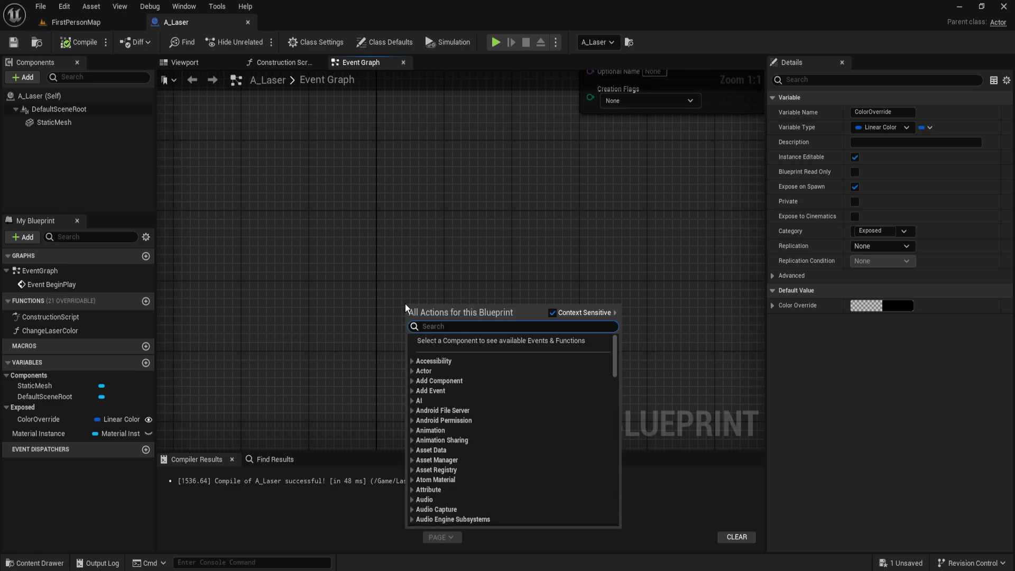
text(event ti)
key(Return)
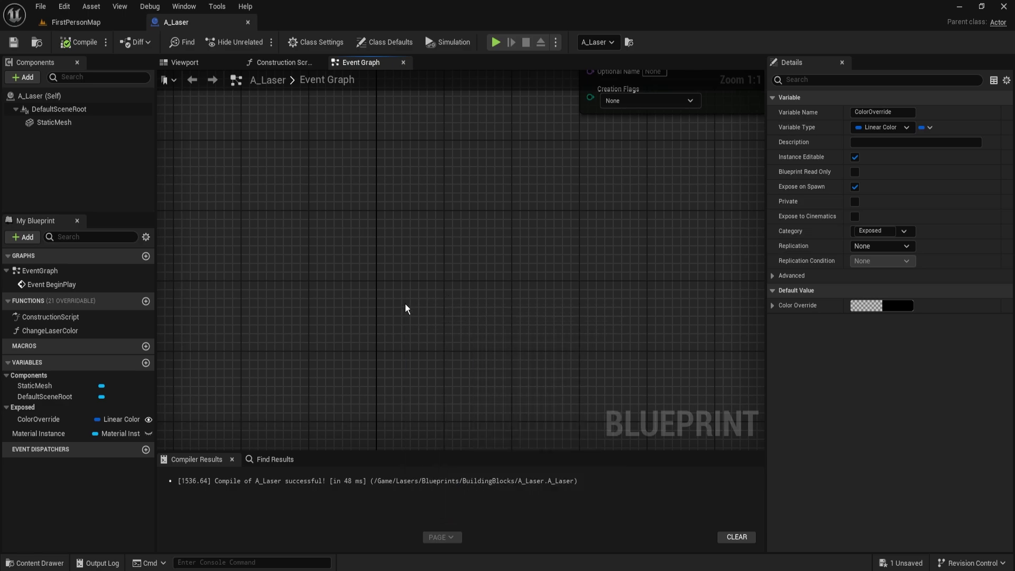
right_drag(517, 317, 465, 290)
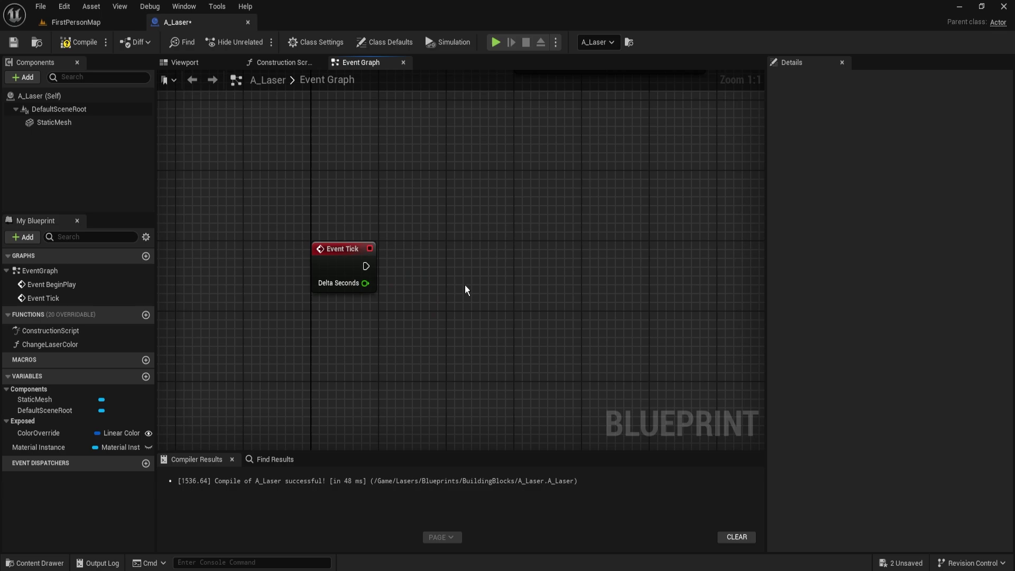
Add a Multi Line Trace By Channel node executed from Event Tick.
drag(369, 265, 444, 265)
text(u)
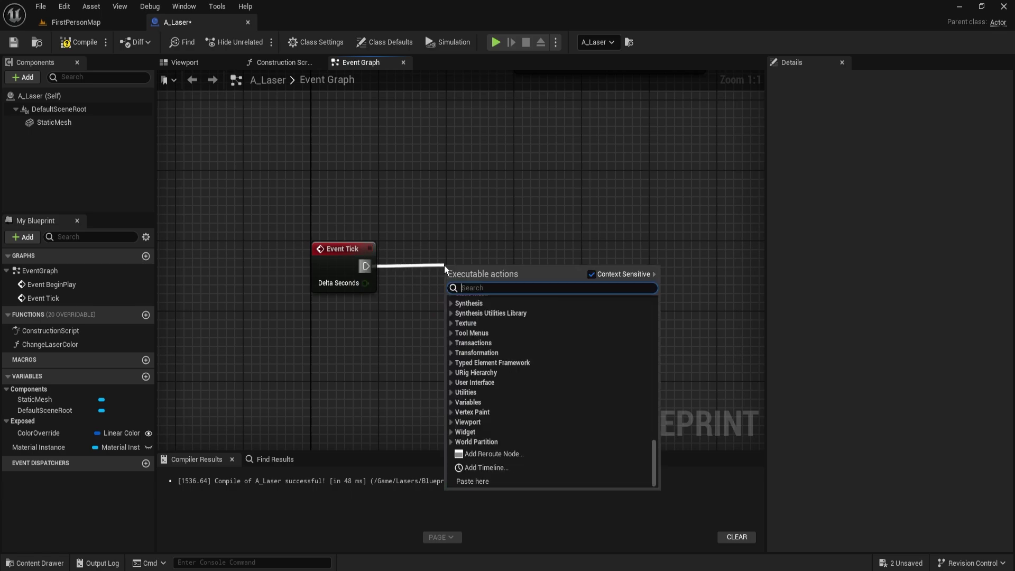
key(BackSpace)
text(mul)
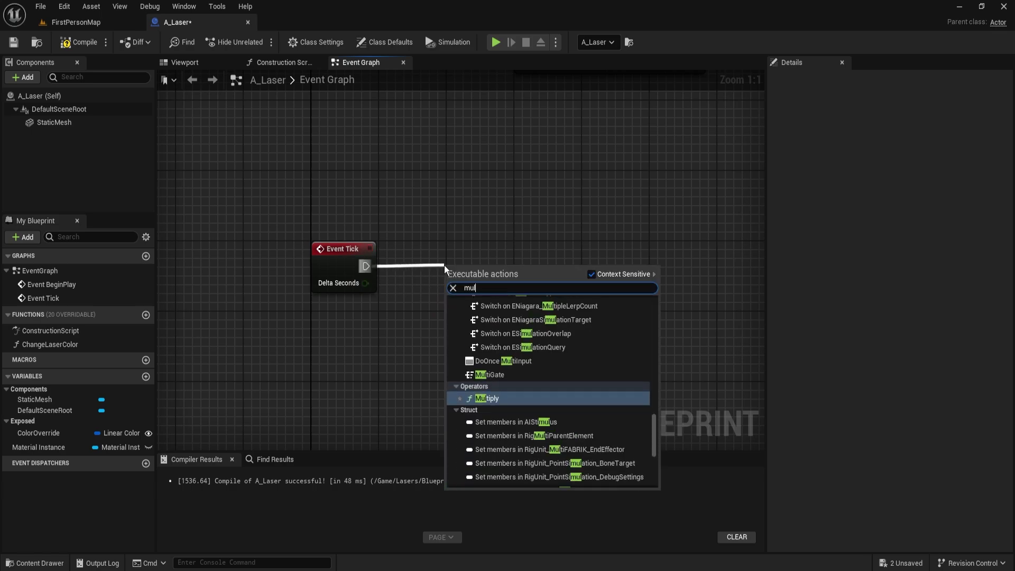
text(ti line trace)
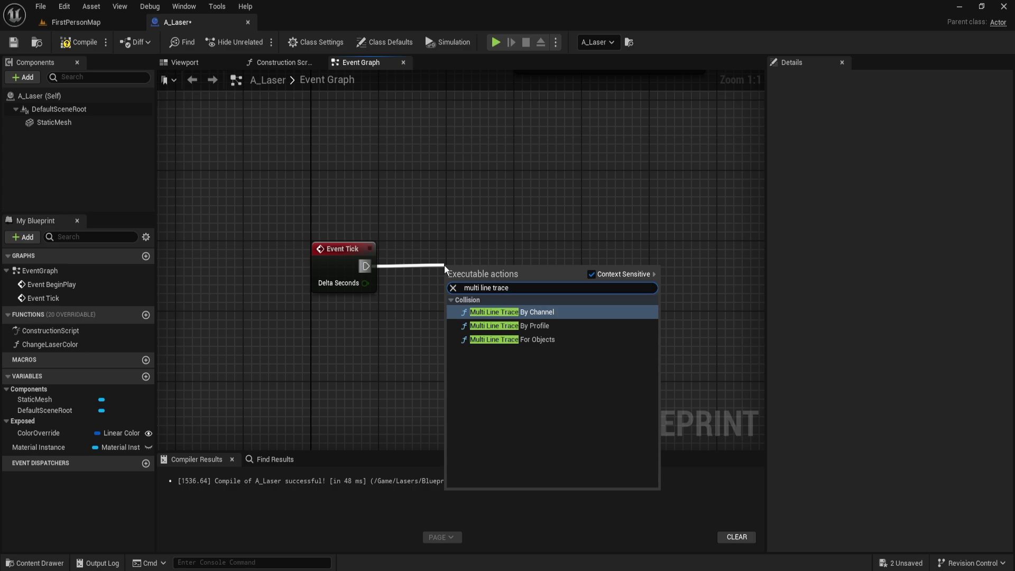
key(Return)
right_drag(502, 275, 374, 253)
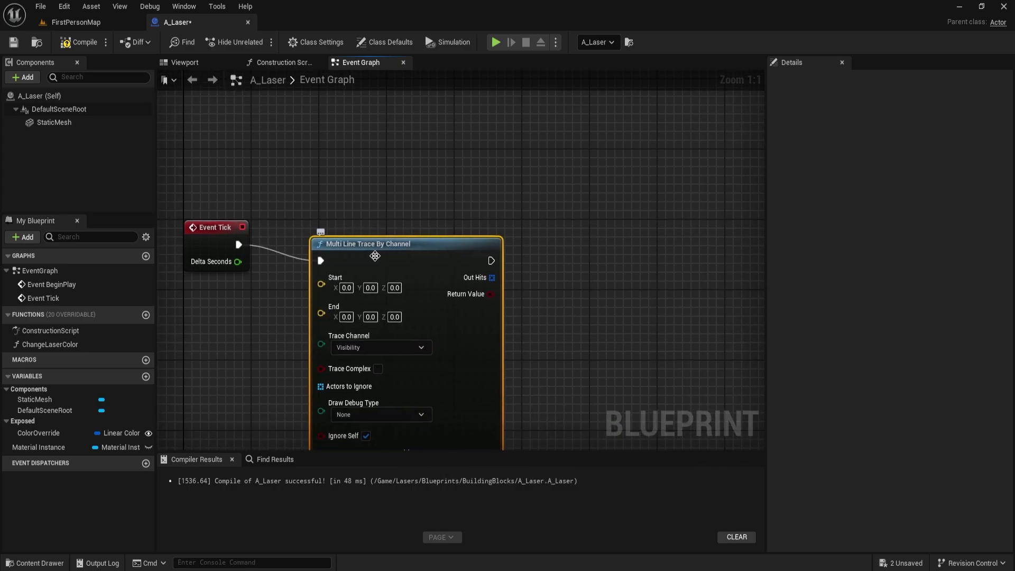
Move the Multi Line Trace By Channel node well away from Event Tick to make room for more nodes.
drag(376, 256, 660, 243)
right_drag(698, 240, 506, 235)
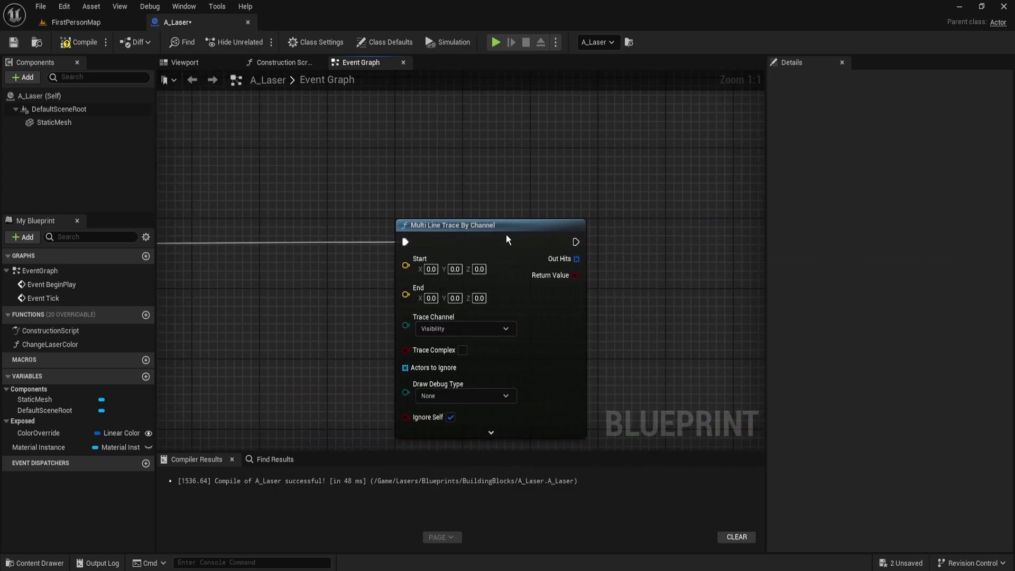
drag(506, 236, 622, 239)
right_drag(629, 236, 659, 261)
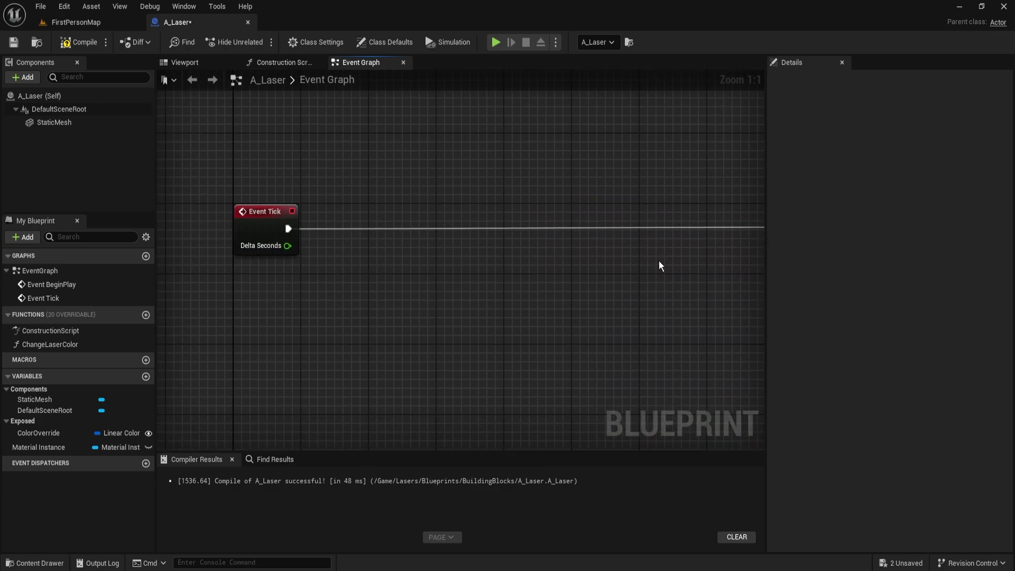
Add a Get Actor Location node and feed its return value into the line trace's Start.
right_click(474, 263)
text(get actor locati)
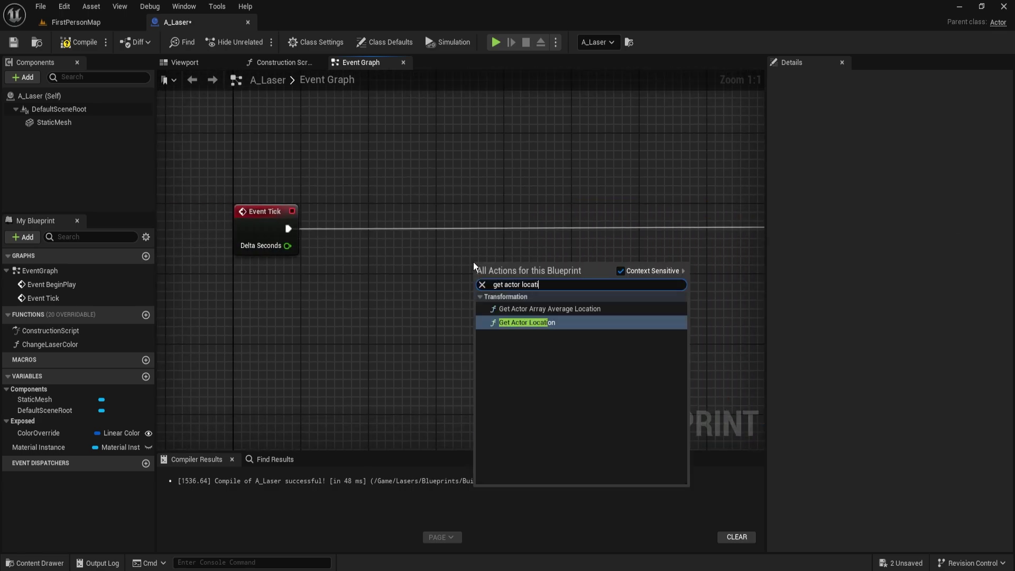
key(Return)
right_drag(480, 252, 271, 250)
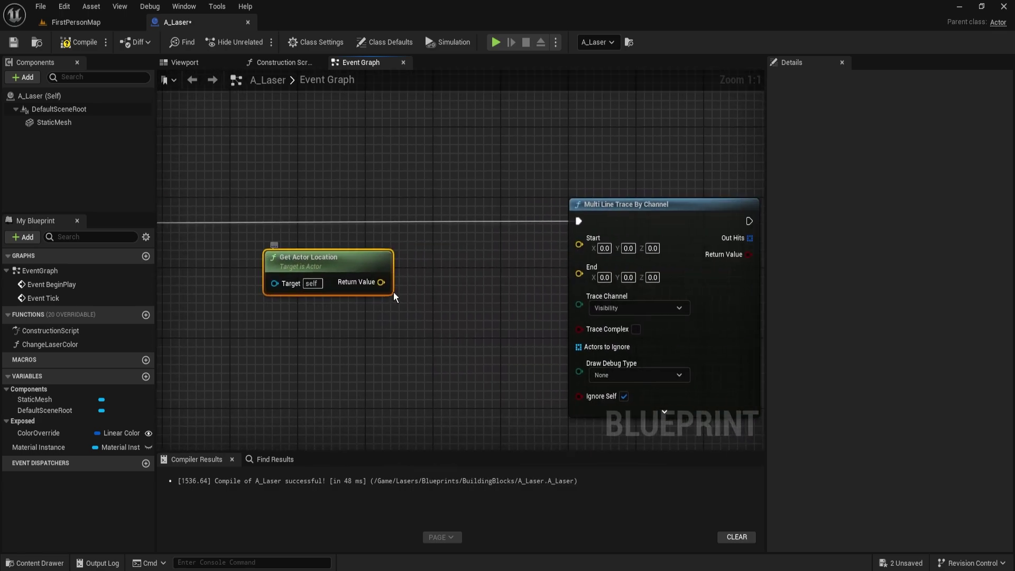
mouse_move(381, 283)
mouse_down()
mouse_move(595, 236)
mouse_move(332, 229)
mouse_up()
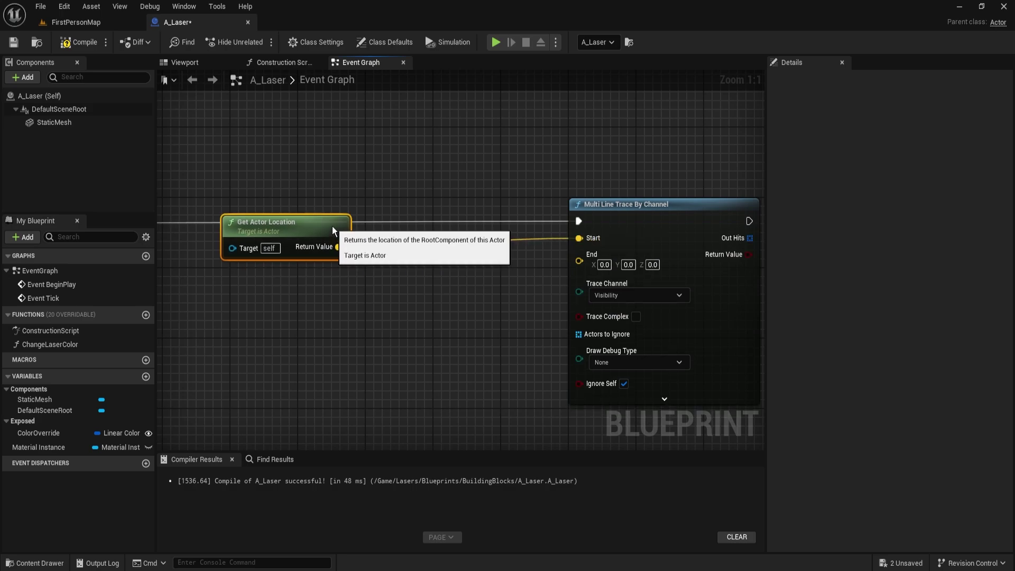
right_drag(331, 227, 473, 299)
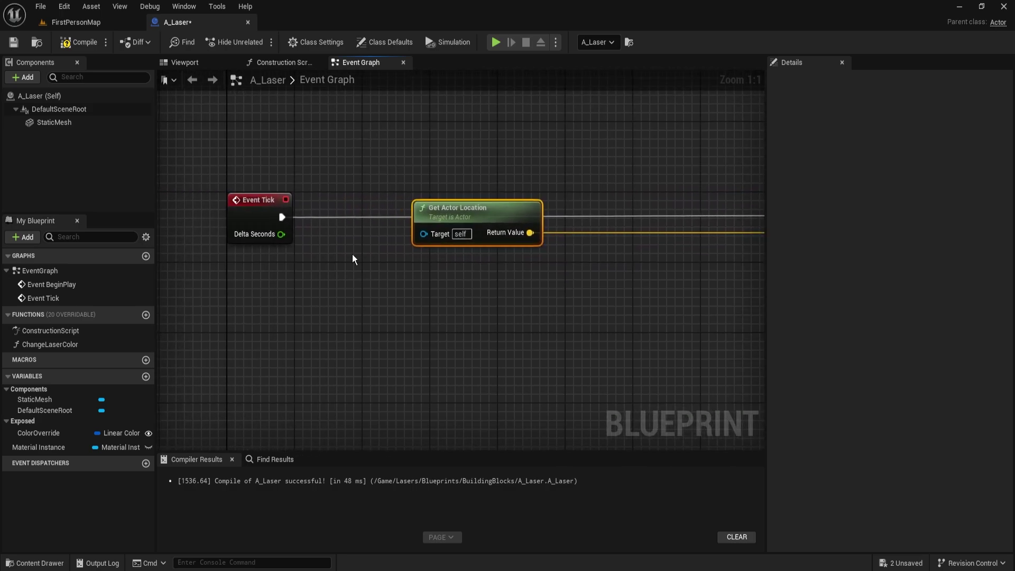
Add a vector addition node fed by the actor location and connect its result to the line trace's End.
click(185, 63)
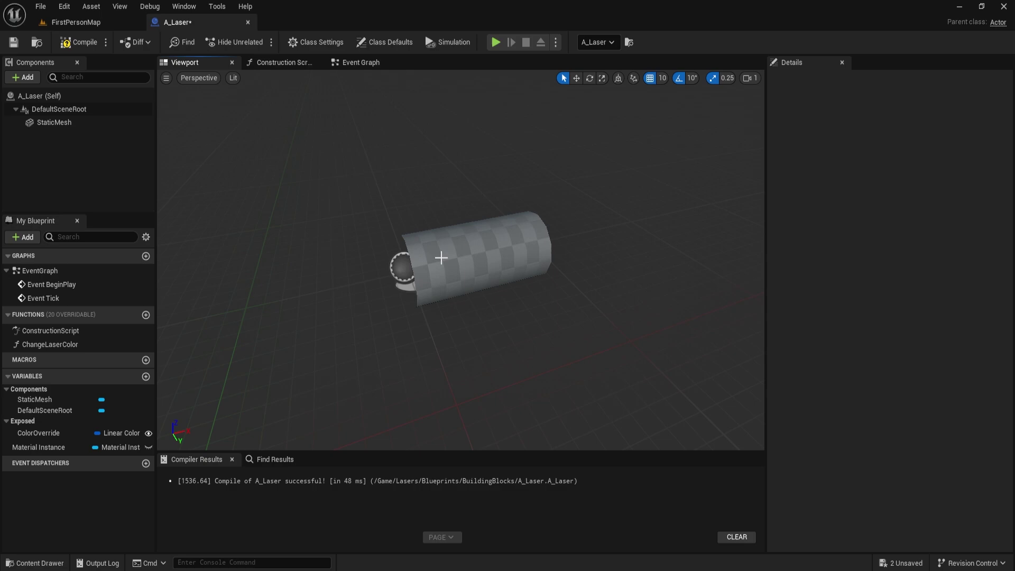
click(351, 64)
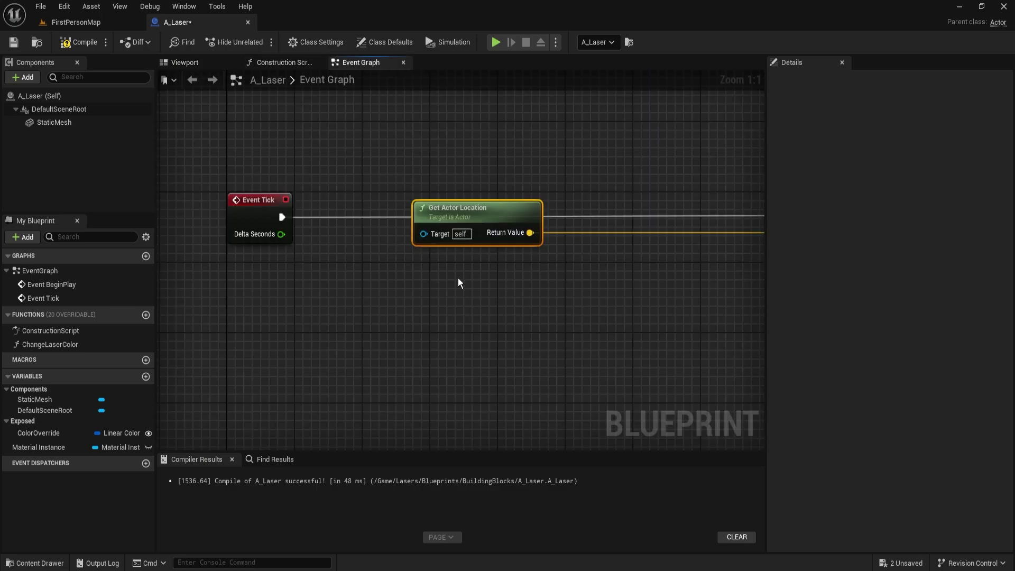
right_drag(458, 278, 330, 233)
right_drag(606, 217, 493, 253)
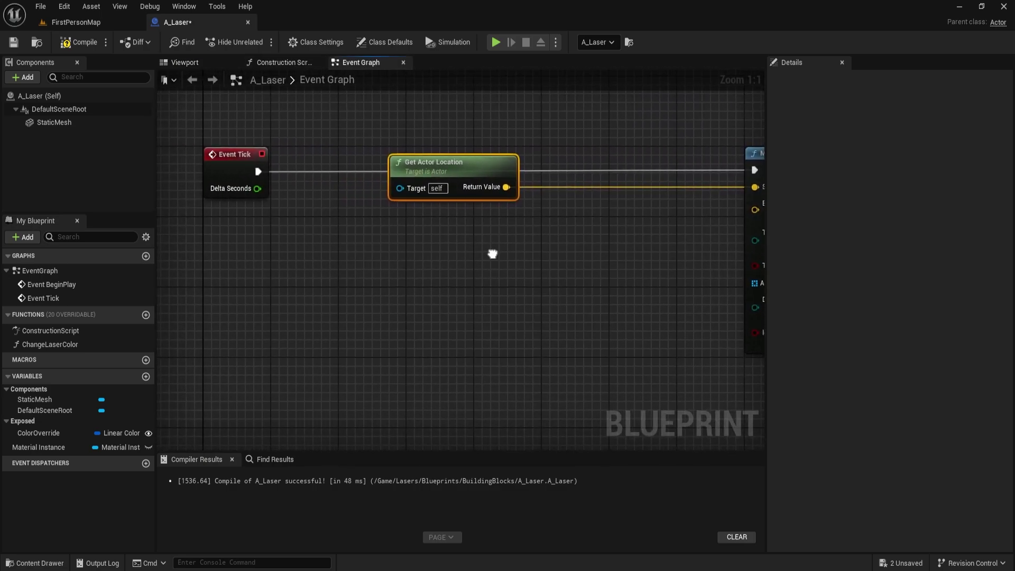
drag(505, 188, 586, 207)
text(+)
key(Return)
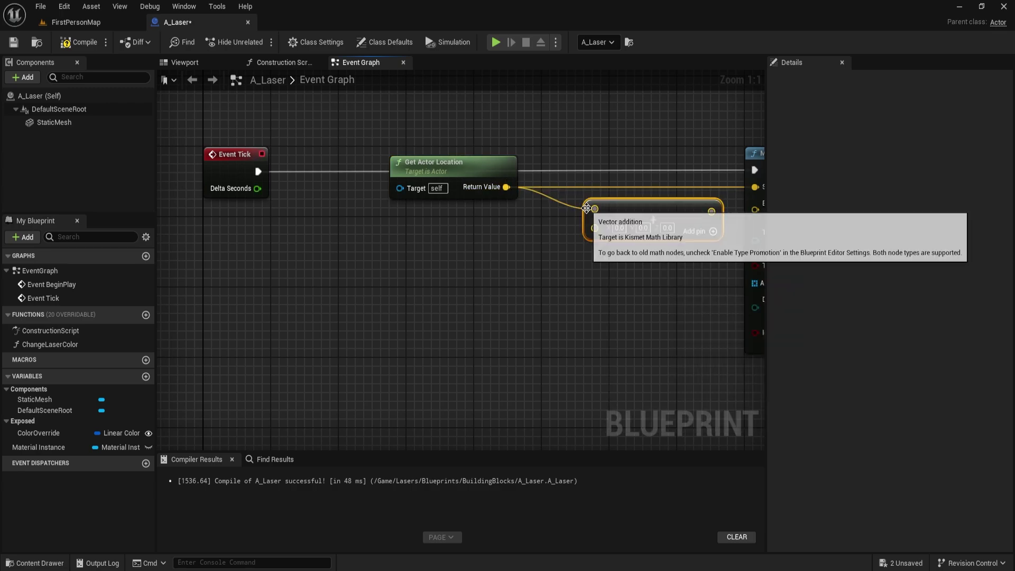
mouse_move(712, 211)
mouse_down()
mouse_move(754, 211)
mouse_move(687, 211)
mouse_up()
Add a Get Actor Forward Vector node beneath the Event Tick and Get Actor Location nodes.
right_drag(467, 263, 666, 274)
right_click(490, 263)
text(get forwar)
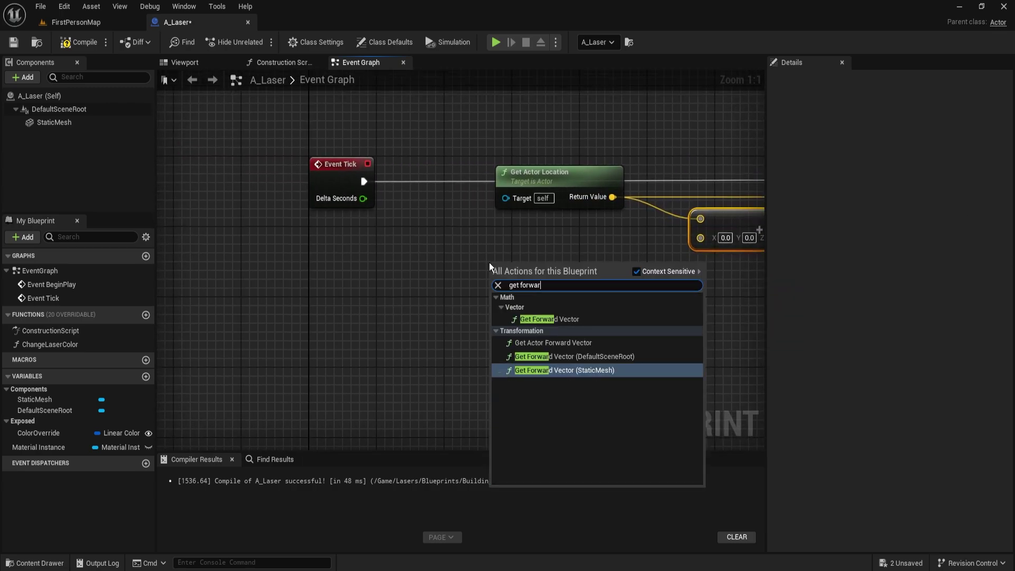
text(d vect)
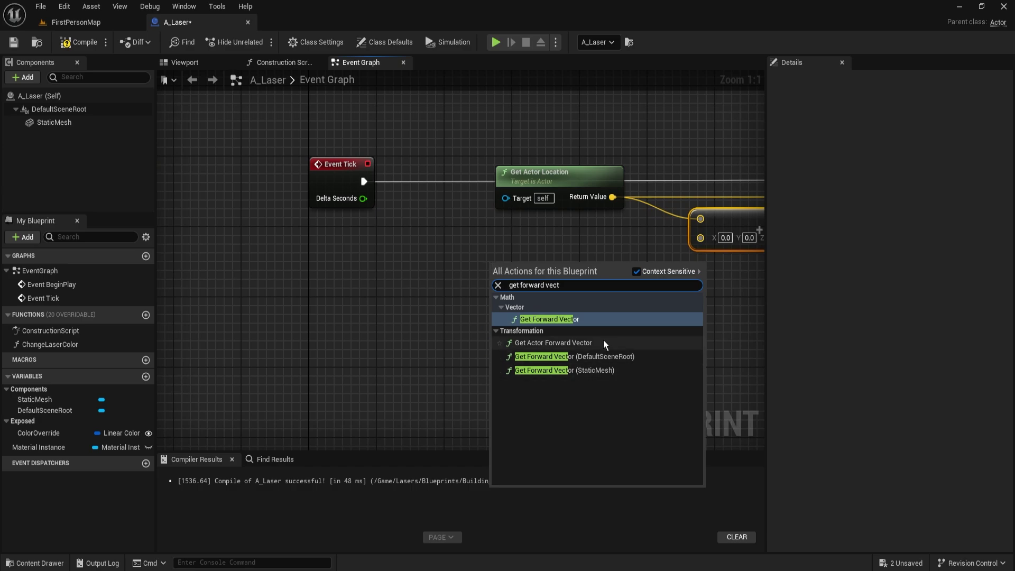
click(566, 342)
drag(539, 271, 444, 234)
Add a multiply node fed by the forward vector and convert its second input to Float (single-precision).
drag(511, 258, 560, 255)
text(*)
key(Return)
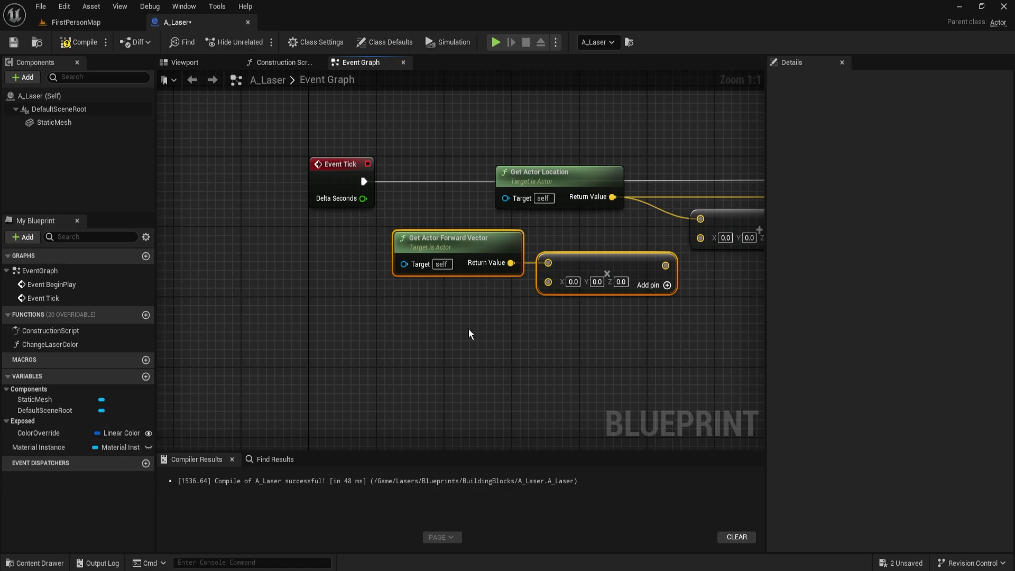
right_drag(469, 329, 418, 348)
right_click(498, 302)
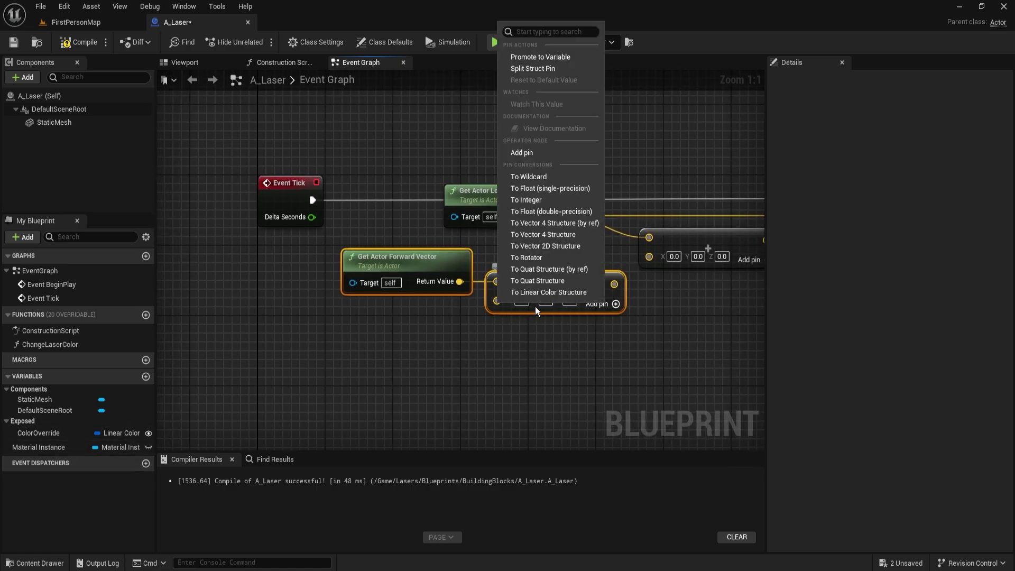
click(536, 191)
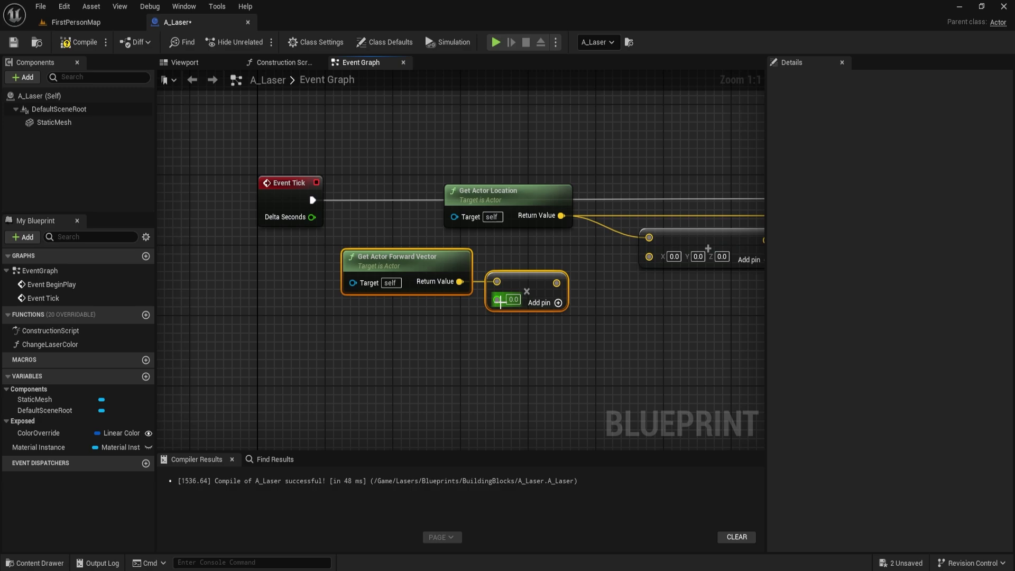
Promote the multiply node's float input to a variable named Range.
drag(497, 300, 460, 334)
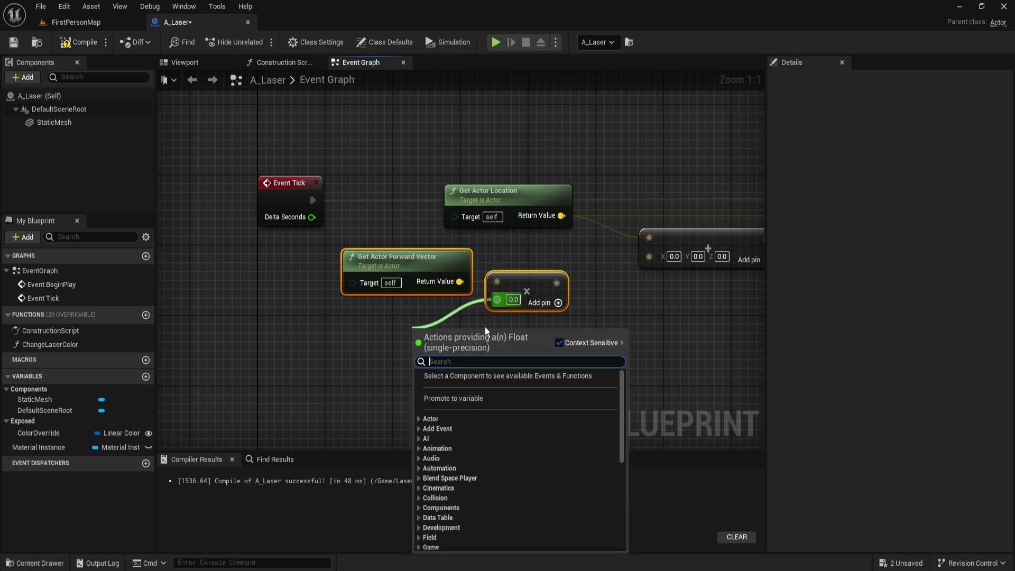
click(456, 400)
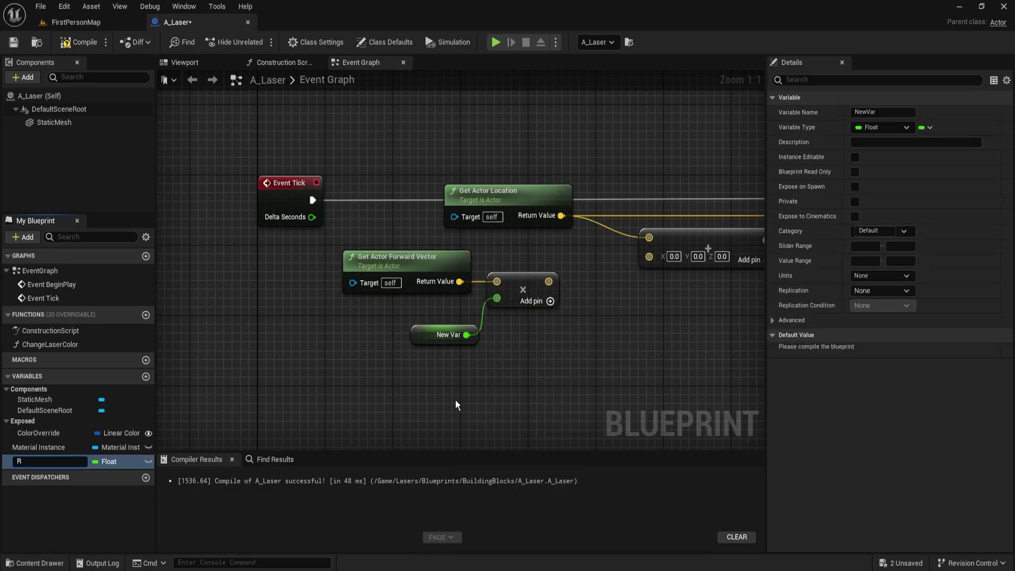
text(Range)
key(Return)
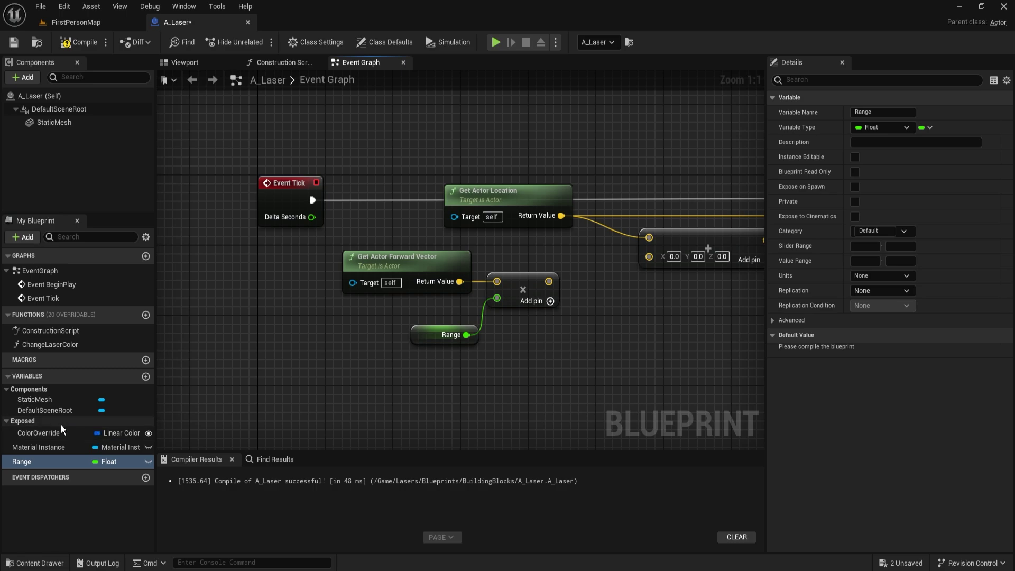
Make the Range variable Instance Editable and Expose on Spawn, and put it in the Exposed category.
click(855, 157)
click(855, 187)
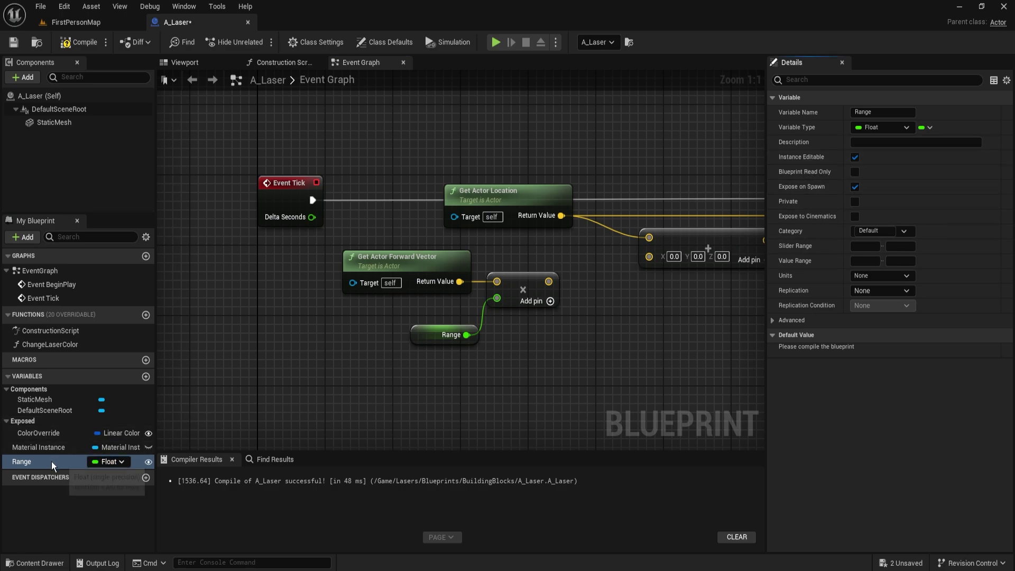
drag(52, 462, 43, 420)
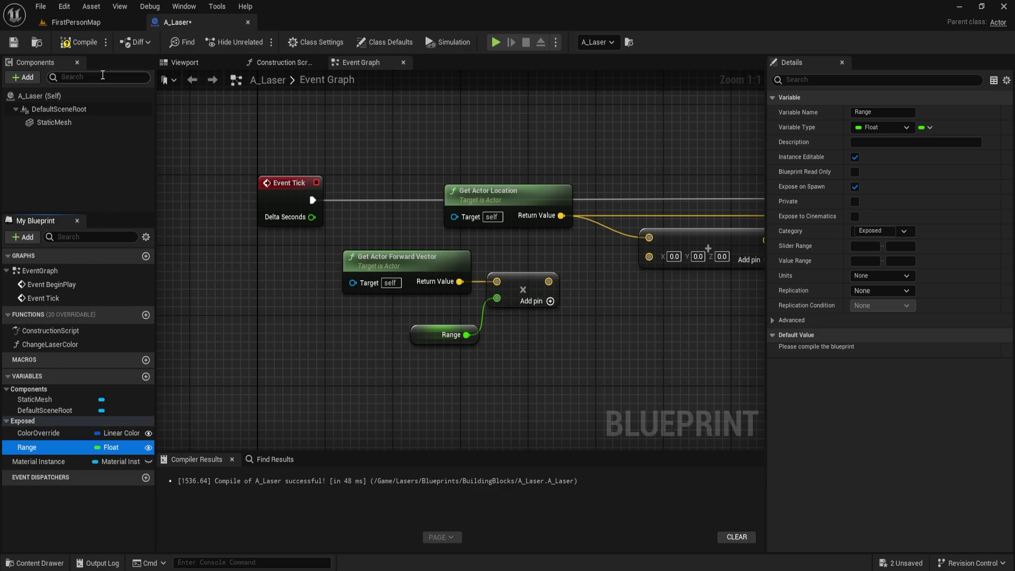
Straighten the forward vector, Range and multiply node connections and feed the product into the addition's second input.
drag(529, 355, 389, 235)
key(q)
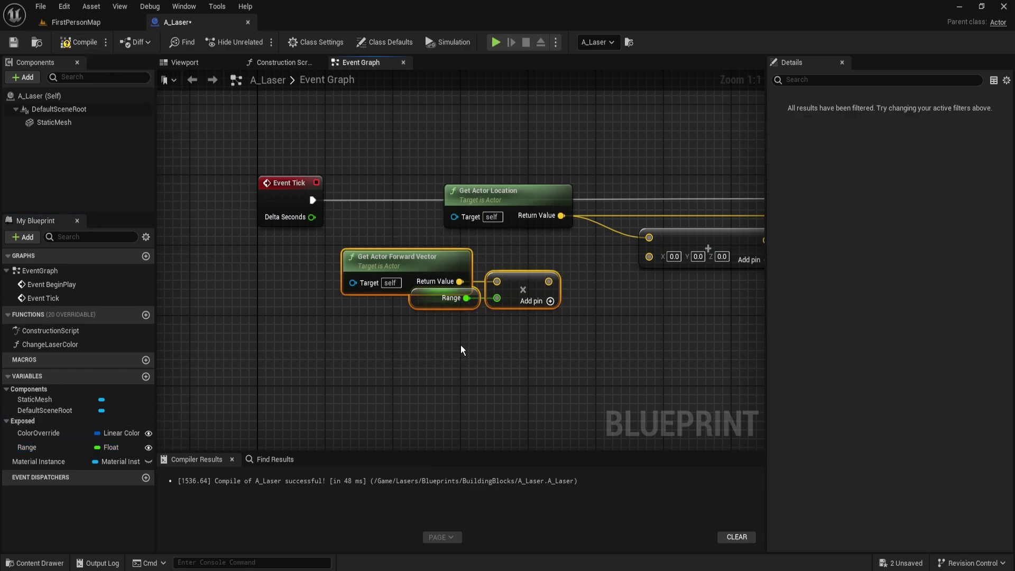
click(506, 346)
drag(549, 281, 649, 257)
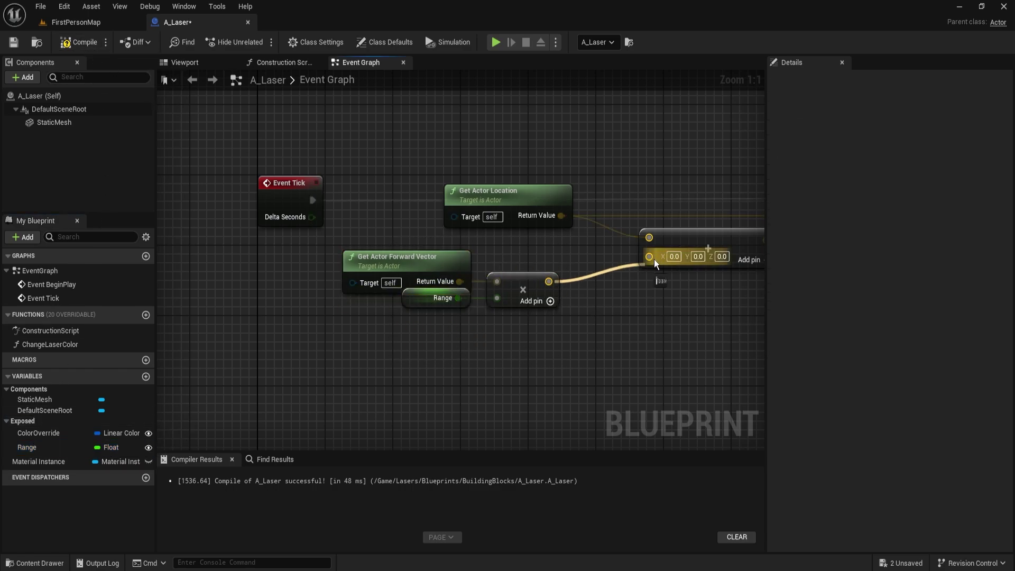
right_drag(666, 293, 501, 290)
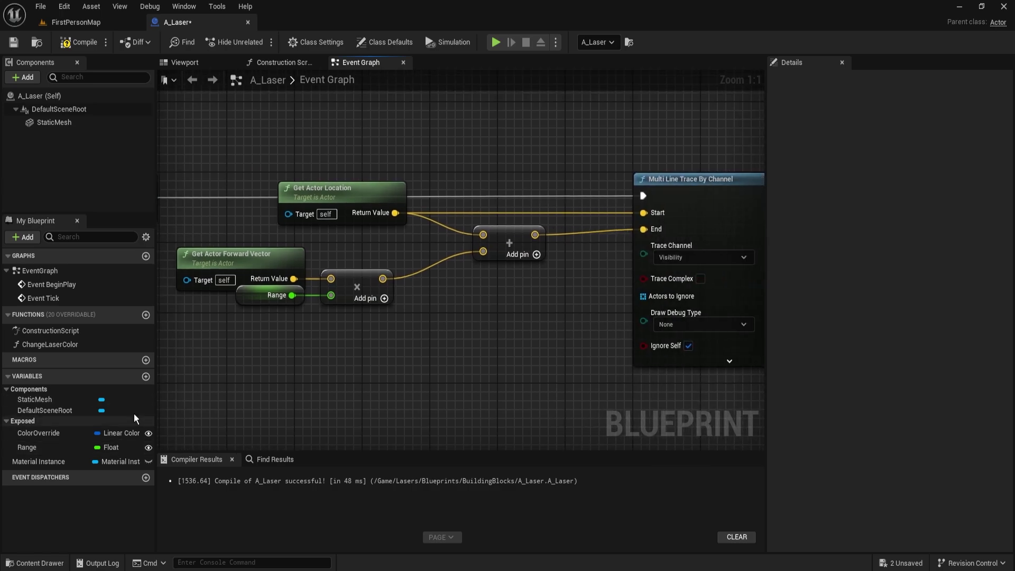
Compile the blueprint and set the Range variable's default value to 3000.
click(43, 448)
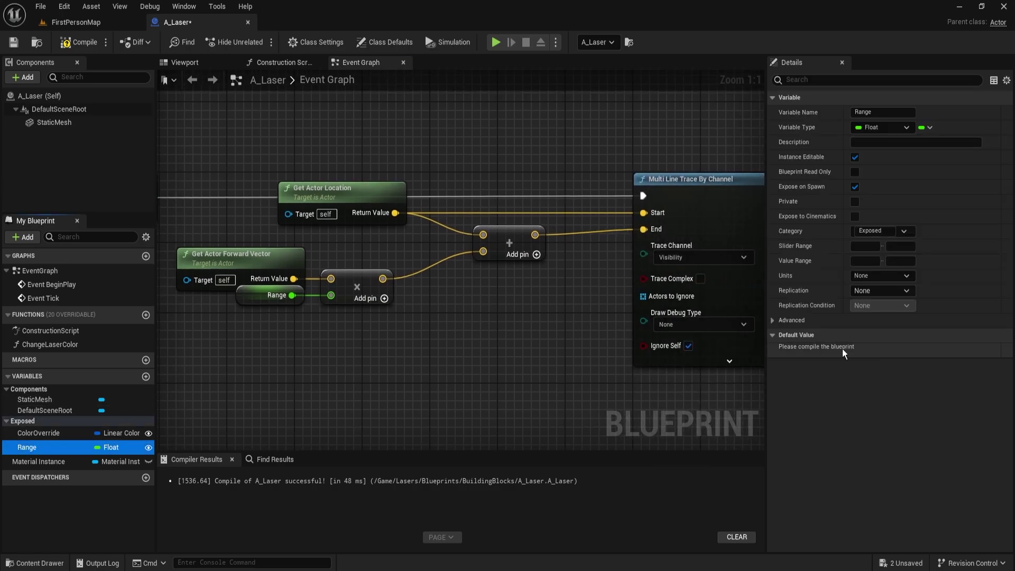
click(74, 42)
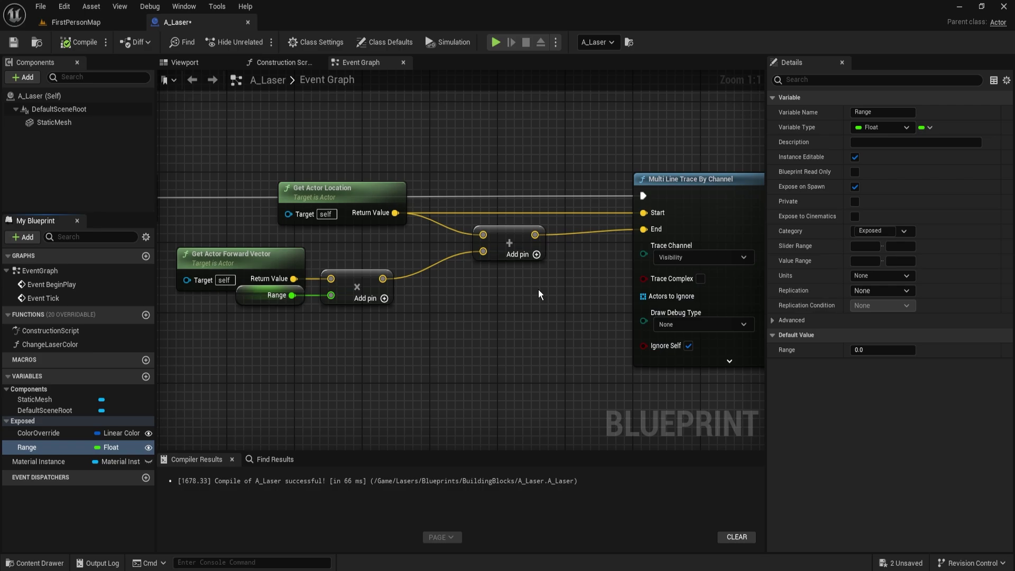
click(867, 348)
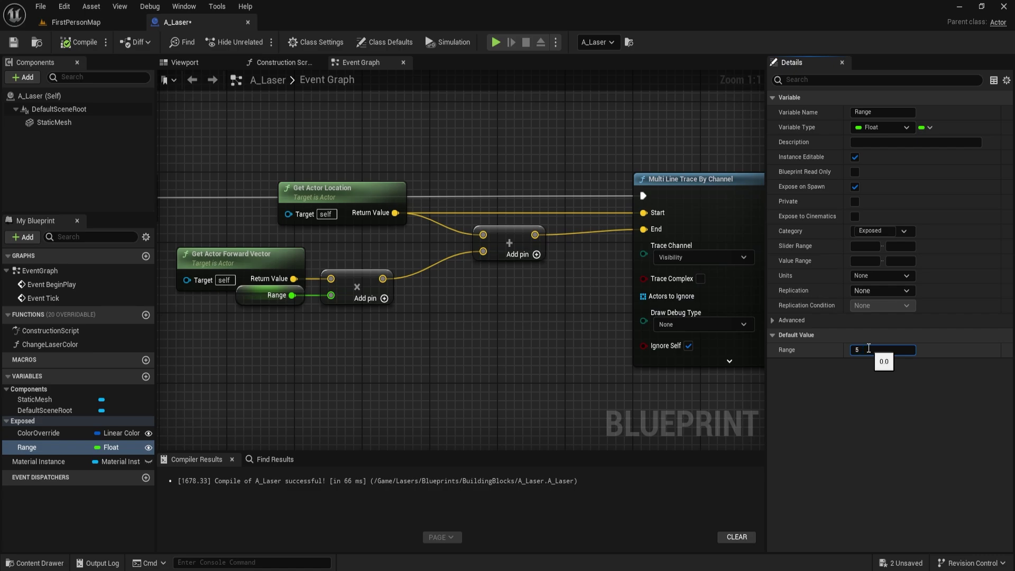
key(Return)
text(3000)
key(Return)
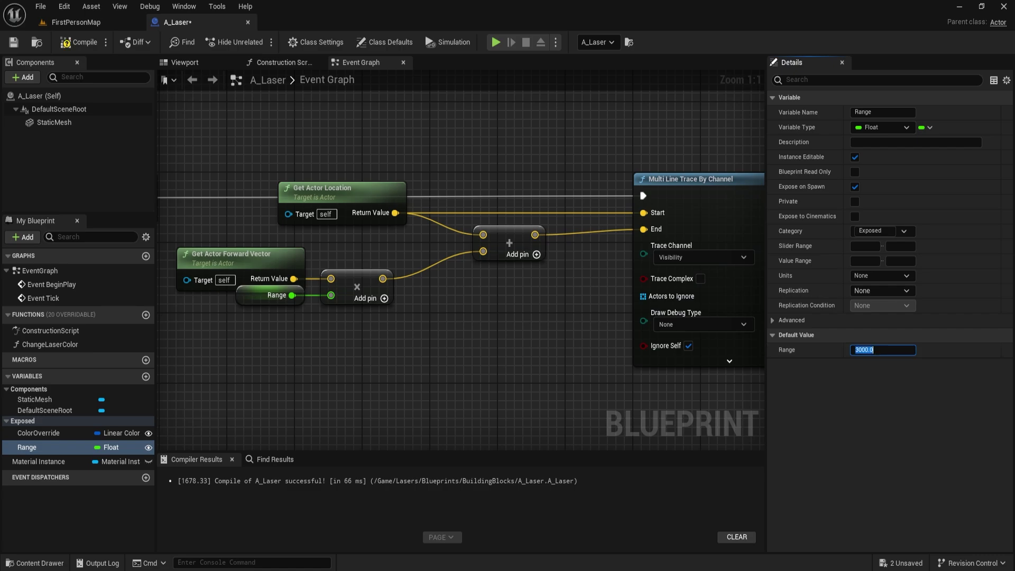
Set the line trace's Draw Debug Type to For One Frame, and compile and save the blueprint.
right_drag(674, 364, 425, 369)
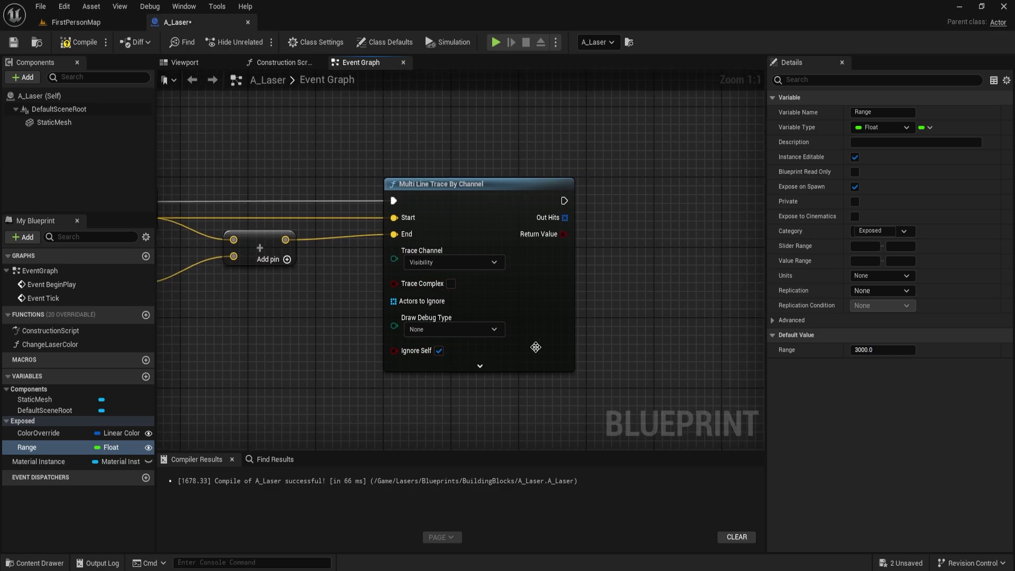
click(430, 331)
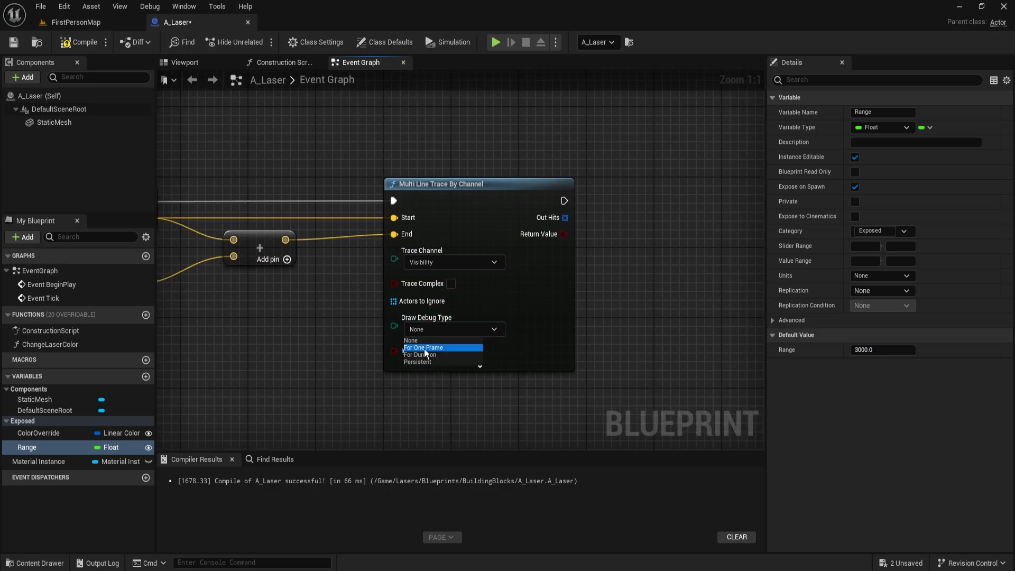
click(425, 348)
click(85, 43)
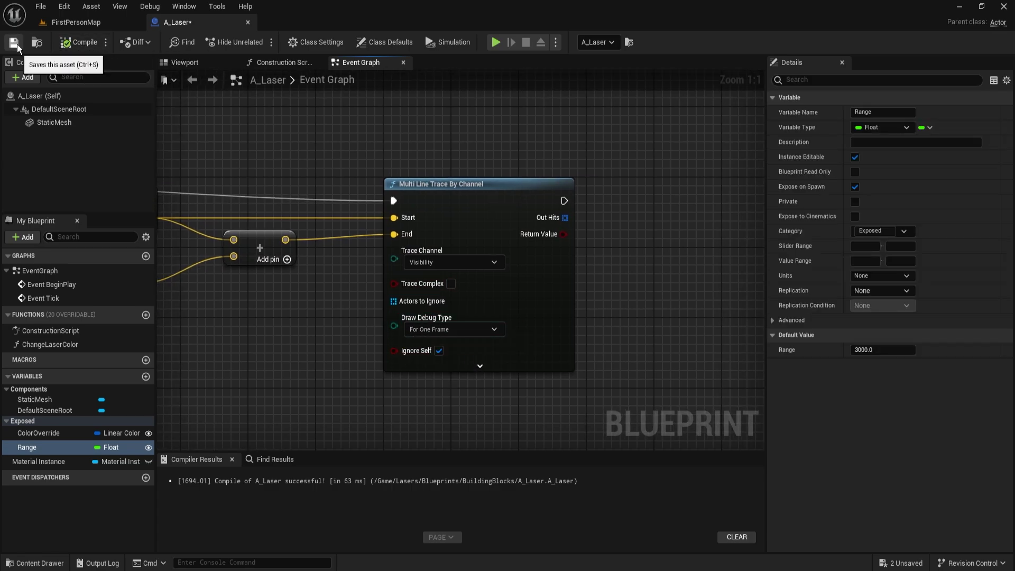
click(15, 43)
Play-test the FirstPersonMap level to inspect the laser's debug trace, and stop the session.
click(75, 20)
click(259, 42)
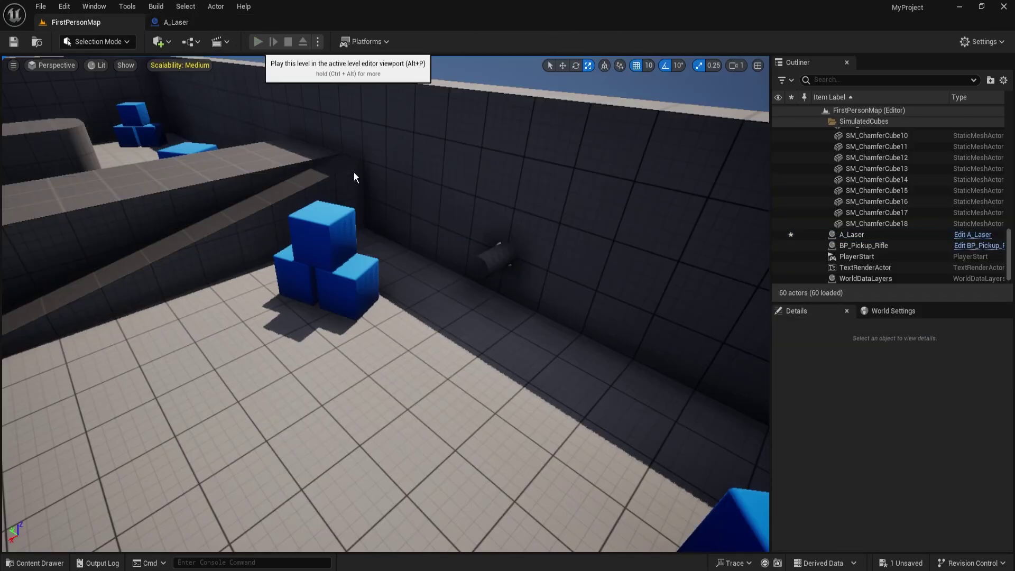
click(395, 209)
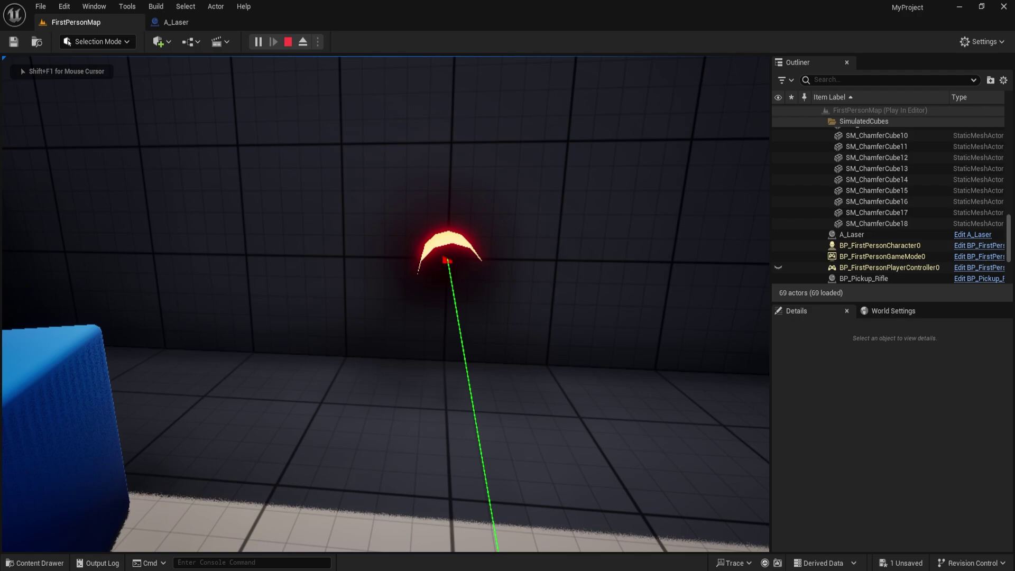
key(Escape)
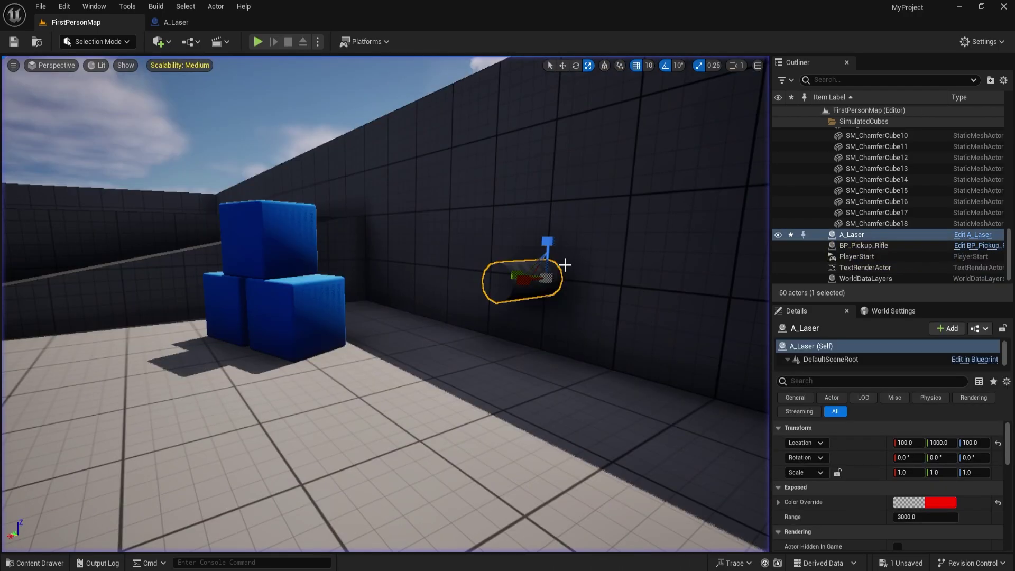
Move the A_Laser actor in the level along its X axis to an X location of 150.
right_drag(544, 308, 450, 361)
key(w)
key(f)
alt+drag(448, 354, 370, 320)
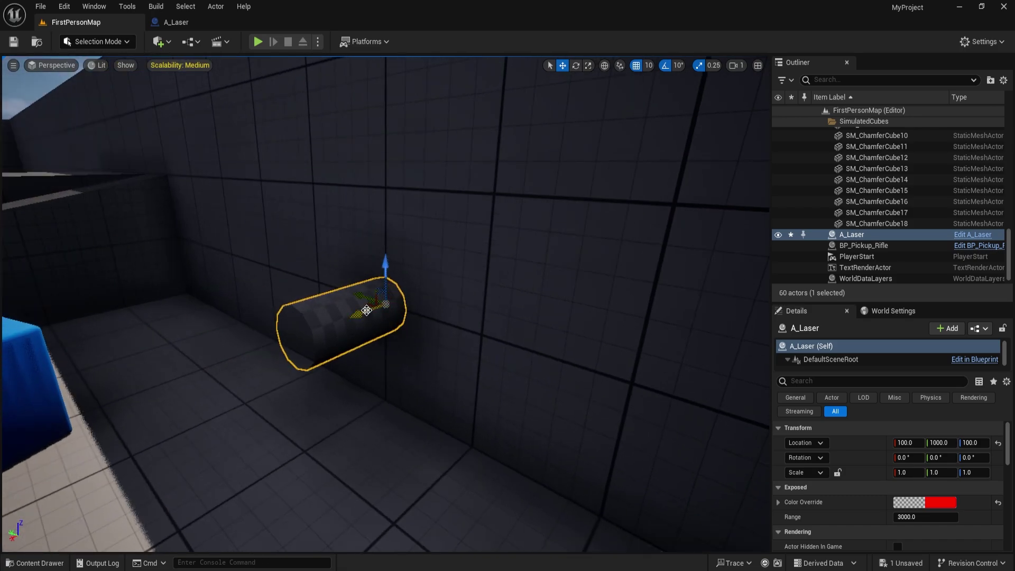
drag(365, 317, 320, 322)
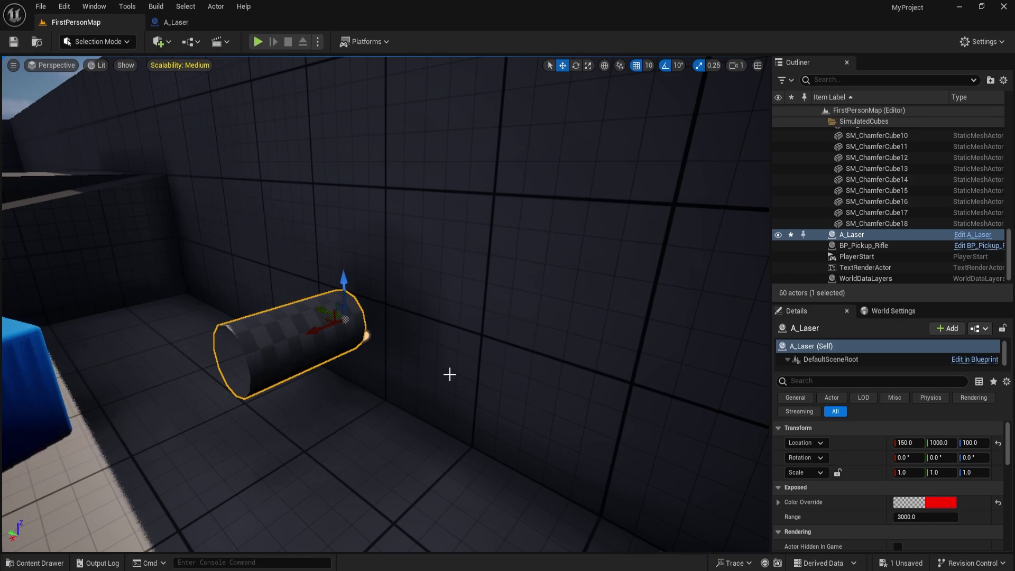
Undo the last move of the A_Laser actor, and play-test the level to inspect its debug trace.
alt+drag(451, 370, 355, 309)
key(ctrl+z)
click(257, 42)
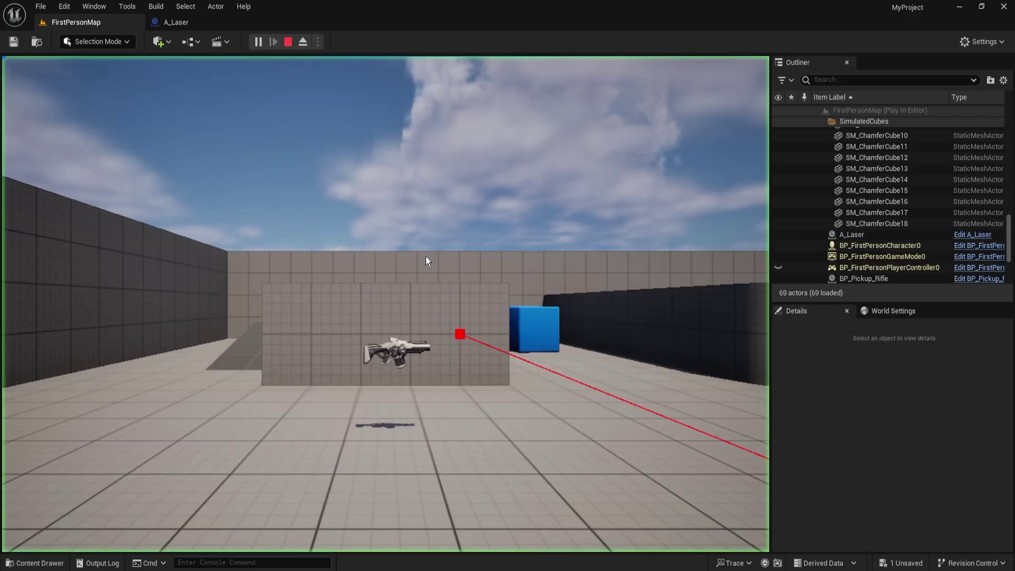
key(w)
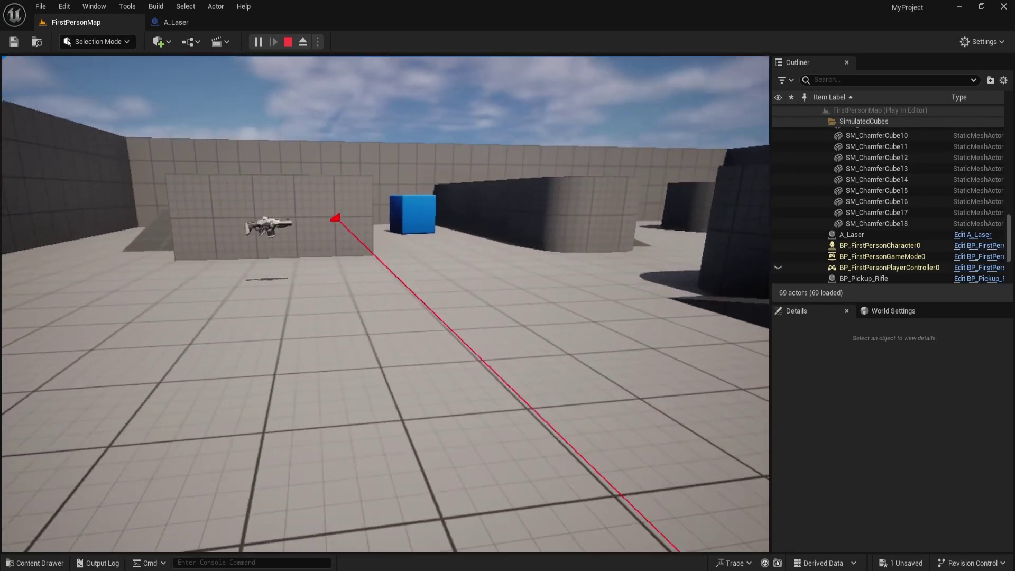
key(Escape)
Set the Trace Channel of A_Laser's Multi Line Trace By Channel node to Laser, and compile the blueprint.
click(192, 25)
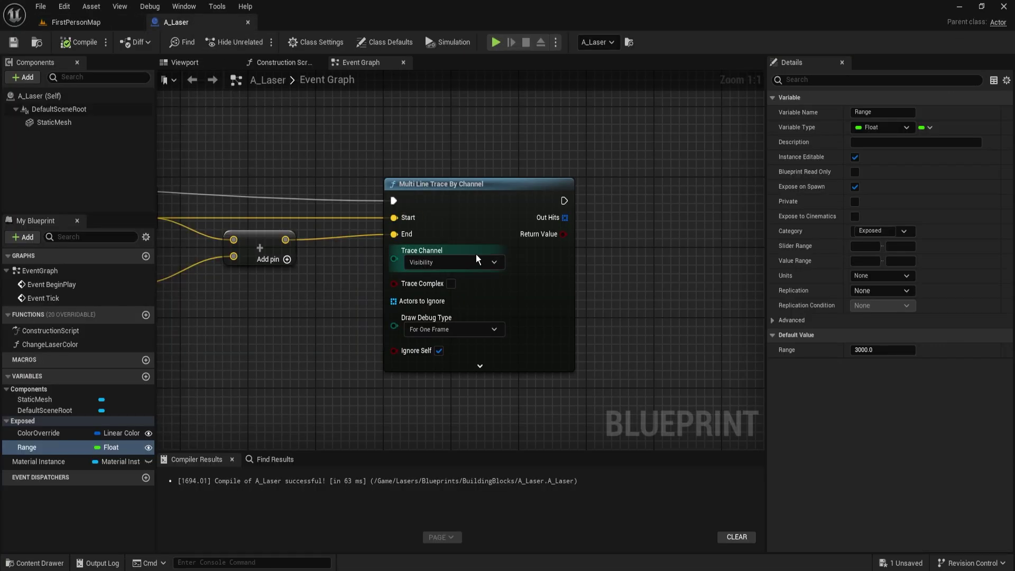
click(442, 262)
click(419, 288)
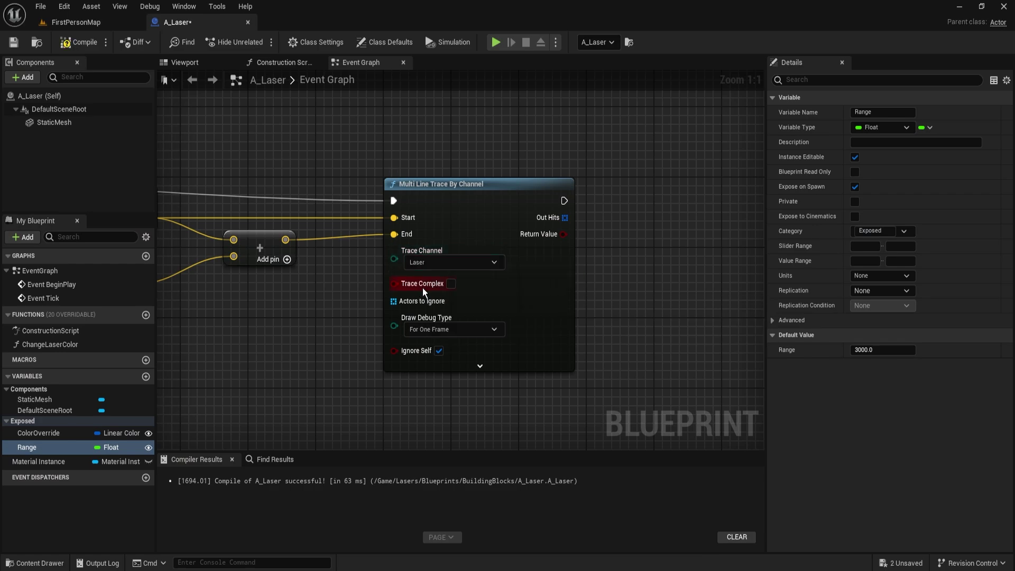
click(79, 43)
Play-test FirstPersonMap to inspect the line trace on the Laser channel, and leave player control.
click(69, 23)
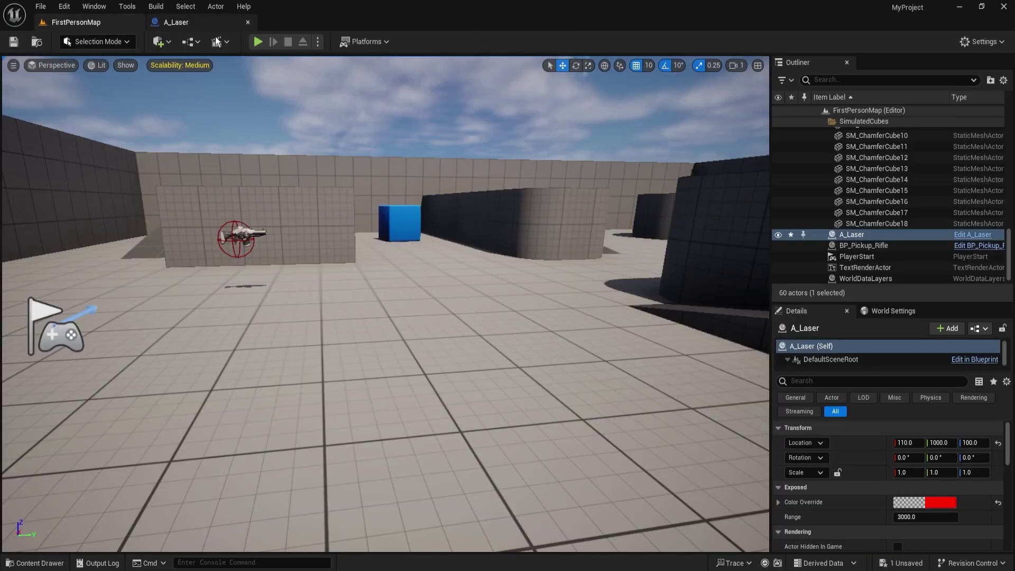
click(259, 42)
click(389, 218)
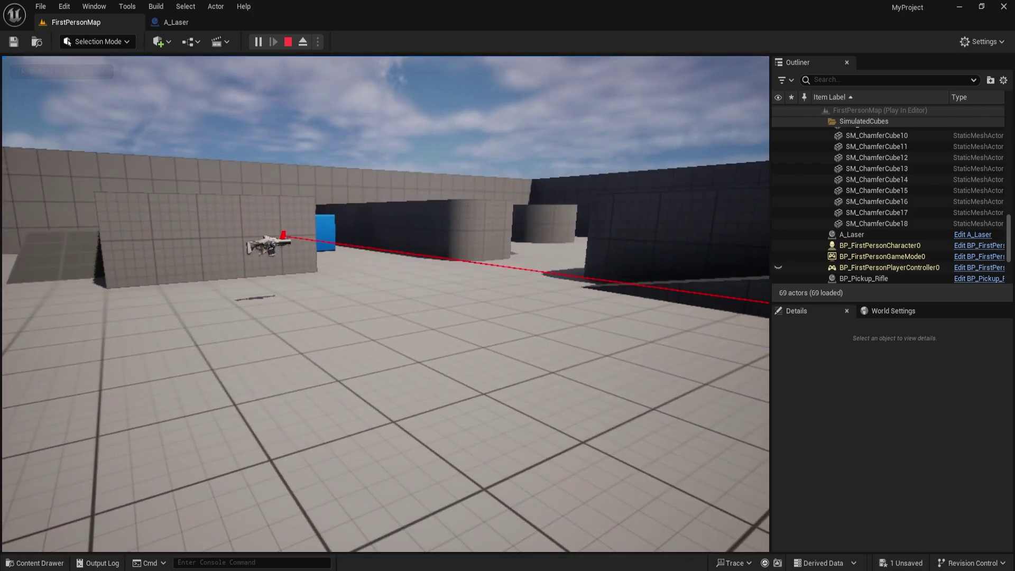
key(F8)
Add a Branch after A_Laser's Multi Line Trace By Channel node, with the trace's Return Value as its Condition.
click(176, 22)
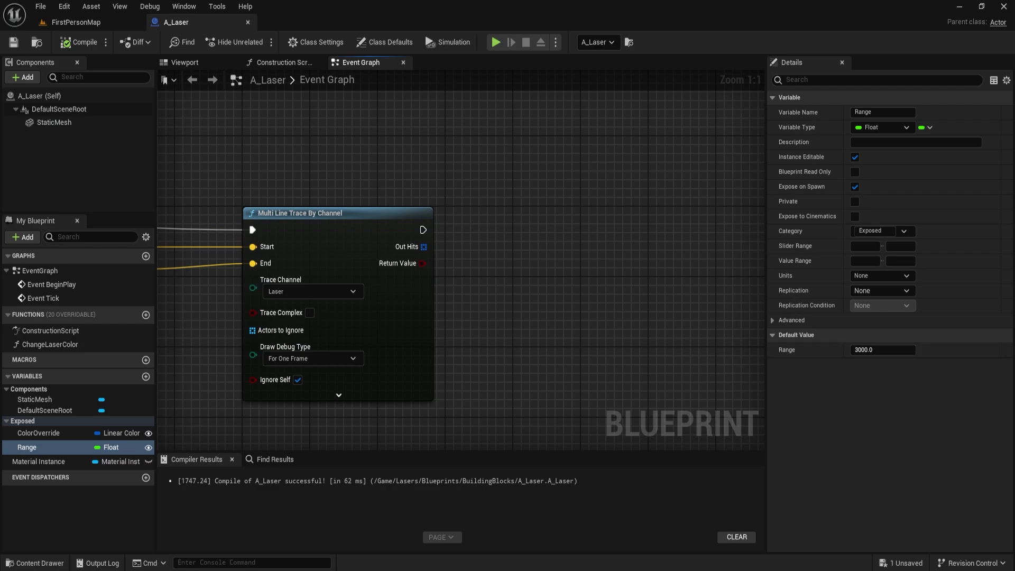
right_drag(518, 211, 465, 224)
key(b)
click(466, 225)
mouse_move(470, 243)
mouse_down()
mouse_move(351, 248)
mouse_move(367, 245)
mouse_up()
drag(471, 260, 369, 278)
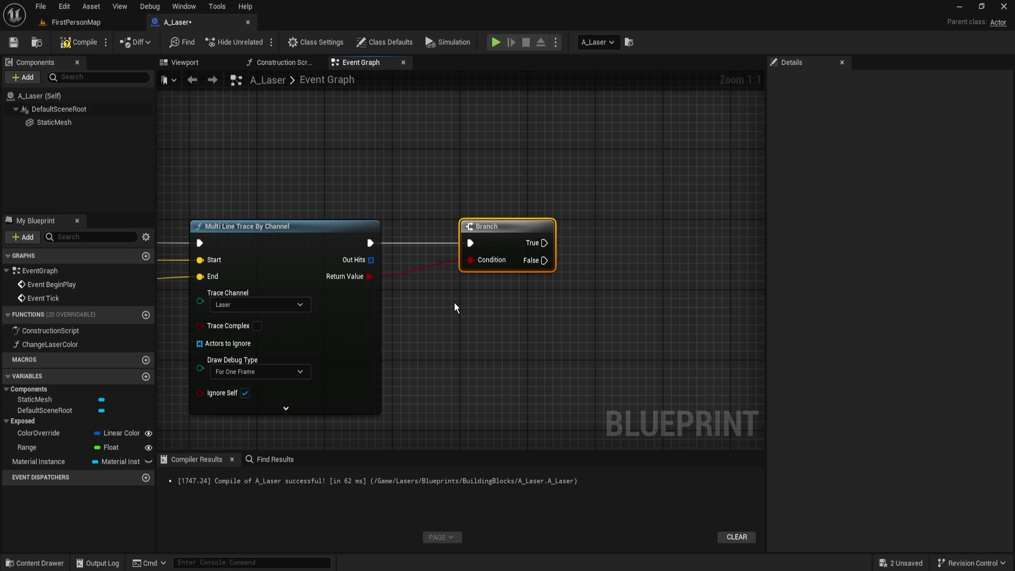
Carry the trace's Out Hits wire beneath and past the Branch through two reroute nodes.
right_drag(509, 333, 465, 347)
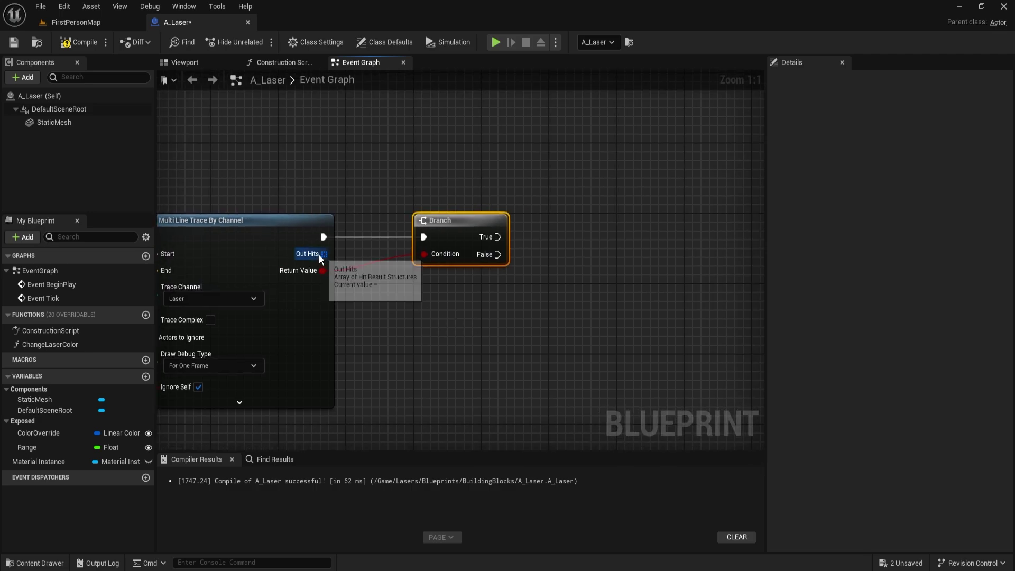
drag(318, 255, 399, 298)
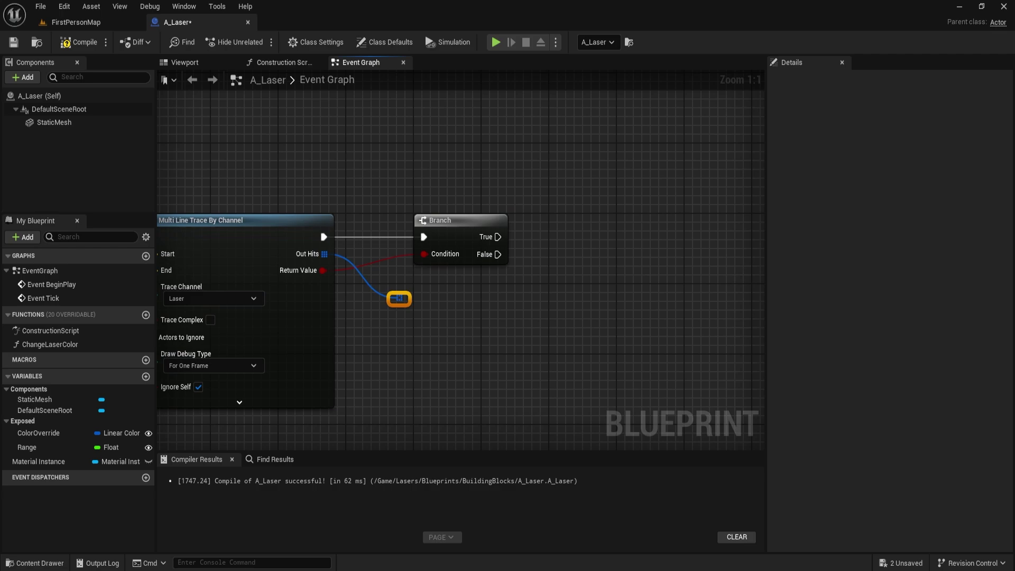
right_drag(408, 285, 227, 271)
drag(219, 285, 659, 285)
Add a For Each Loop executed from the Branch's True output, with the rerouted Out Hits as its Array.
right_drag(666, 285, 571, 229)
key(ctrl+v)
drag(580, 251, 392, 238)
right_drag(741, 234, 320, 248)
drag(425, 247, 457, 235)
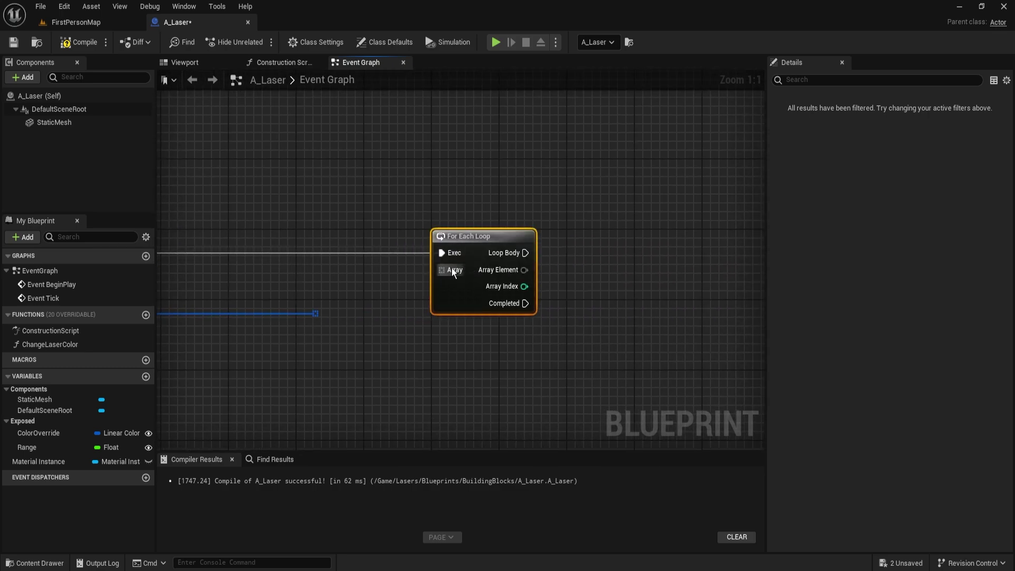
drag(441, 269, 316, 313)
right_drag(316, 314, 476, 334)
drag(585, 307, 559, 307)
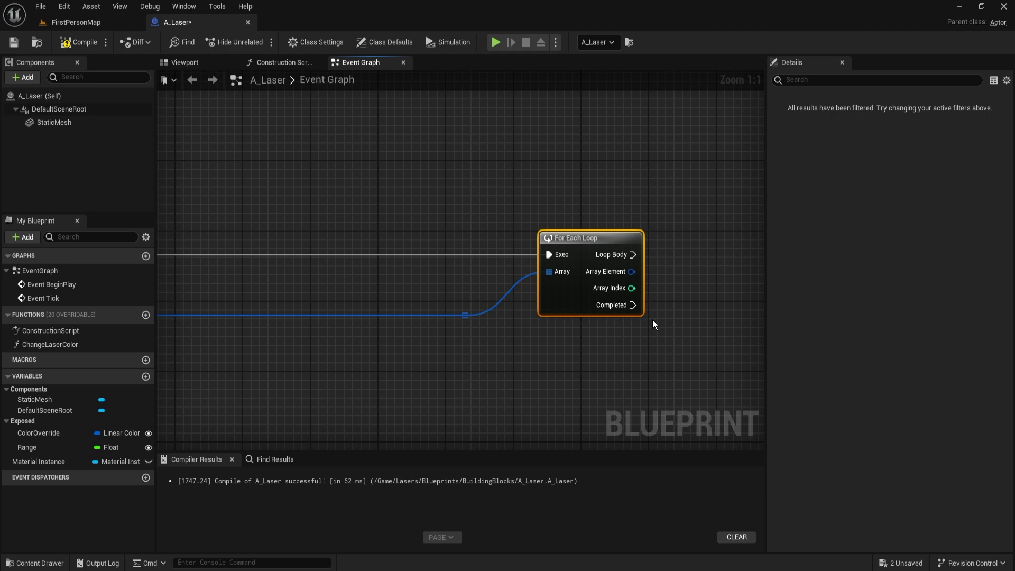
Add a Sequence node executed from the For Each Loop's Loop Body and align it with the loop.
right_drag(654, 323, 454, 299)
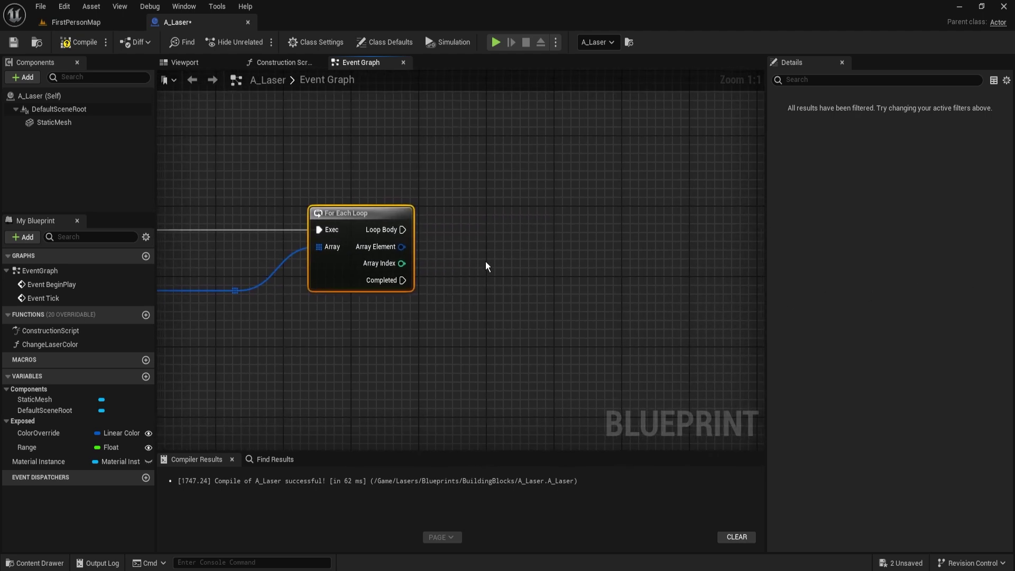
key(s)
click(559, 208)
drag(567, 228, 404, 230)
drag(606, 214, 600, 215)
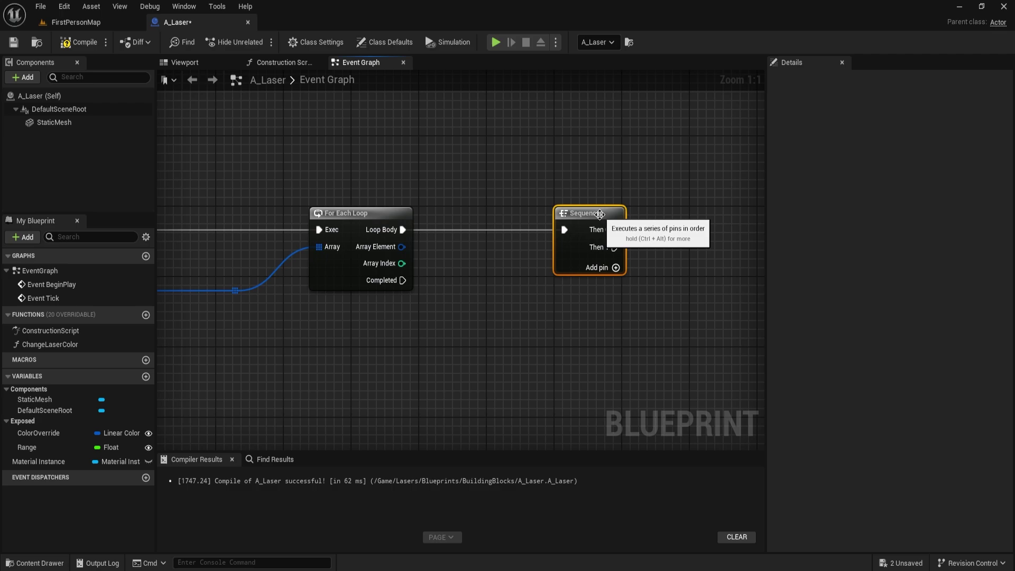
click(687, 269)
right_drag(686, 269, 616, 293)
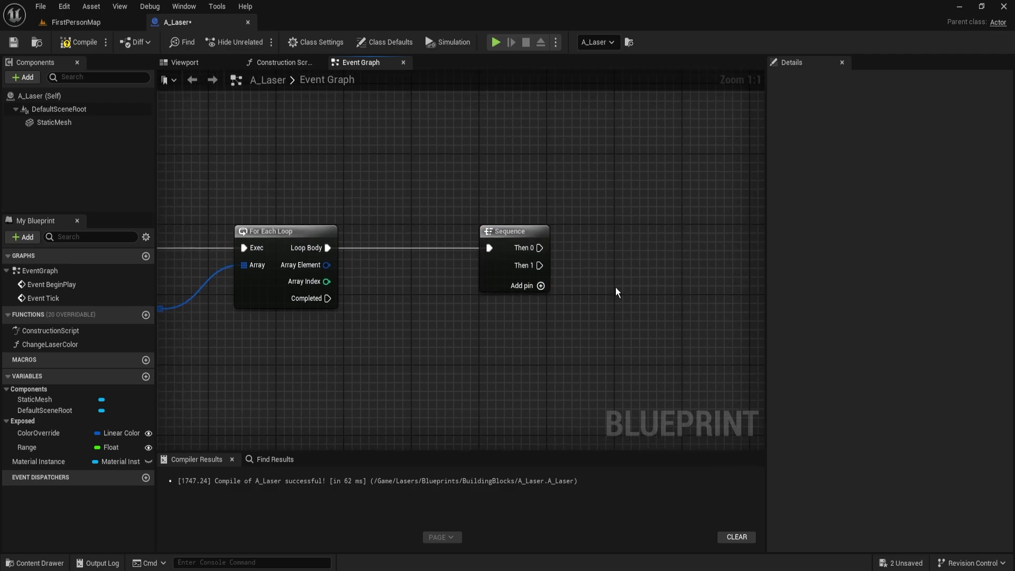
Add a Break Hit Result node from the For Each Loop's Array Element.
right_drag(608, 334, 402, 321)
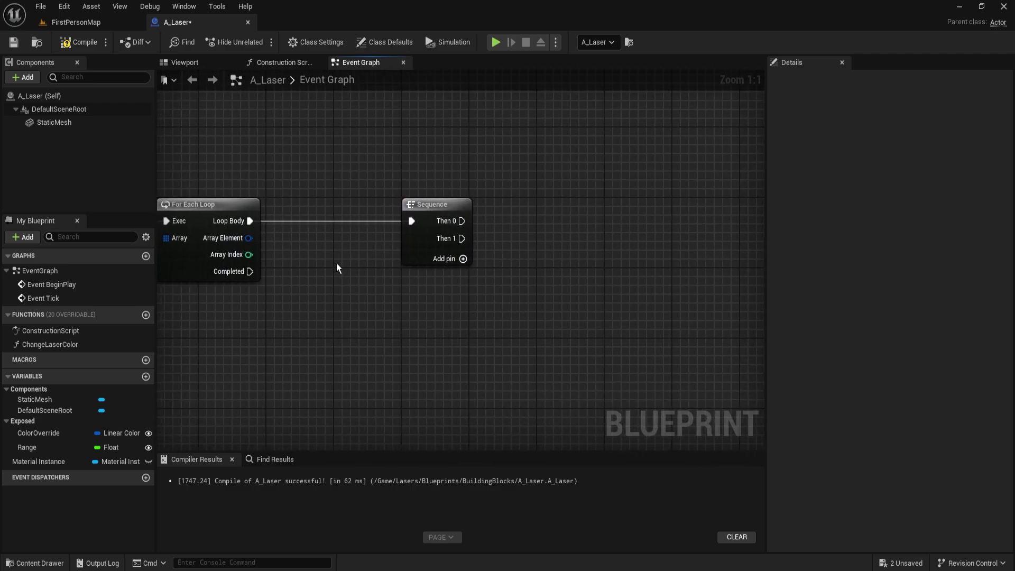
drag(249, 238, 555, 238)
text(brea)
key(Return)
Add a Branch executed from the Sequence's Then 0 output, with Blocking Hit as its Condition.
right_drag(618, 201, 557, 200)
key(b)
click(558, 200)
drag(575, 225, 399, 220)
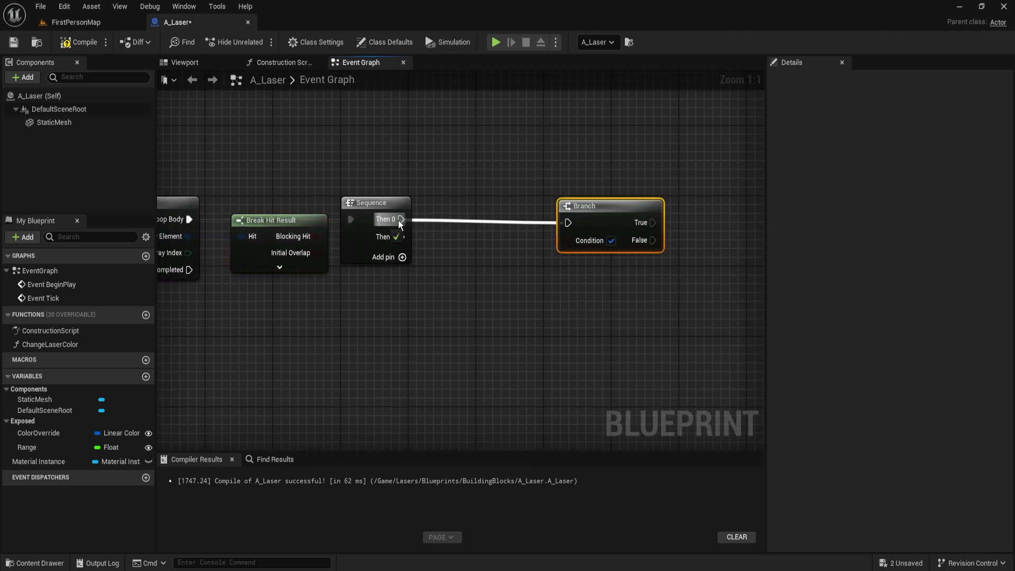
drag(593, 210, 313, 237)
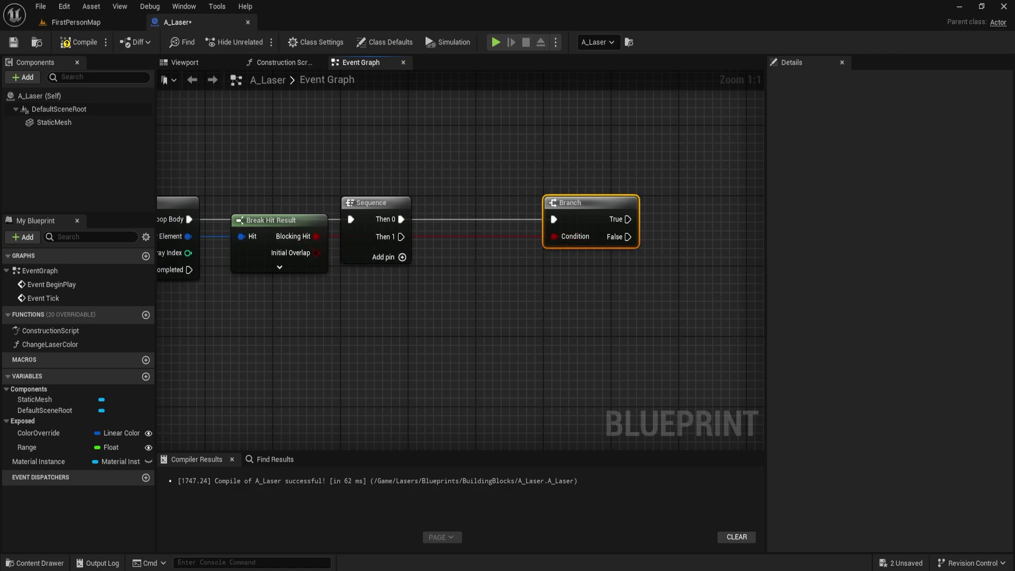
Expand the Break Hit Result node and extend its Distance output to a reroute node beyond the second Branch.
right_drag(521, 323, 484, 322)
click(265, 265)
right_drag(362, 268, 344, 290)
scroll(378, 261, down, 1)
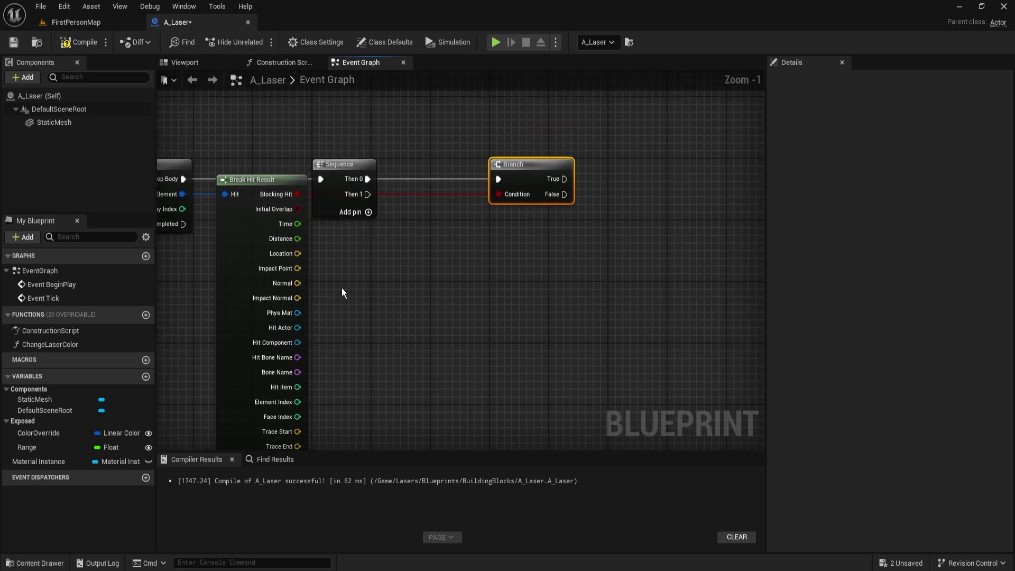
drag(298, 238, 641, 234)
Collapse the Distance reroute node into a function named Update Length, and execute it from the second Branch's True output.
drag(690, 267, 629, 216)
right_click(646, 233)
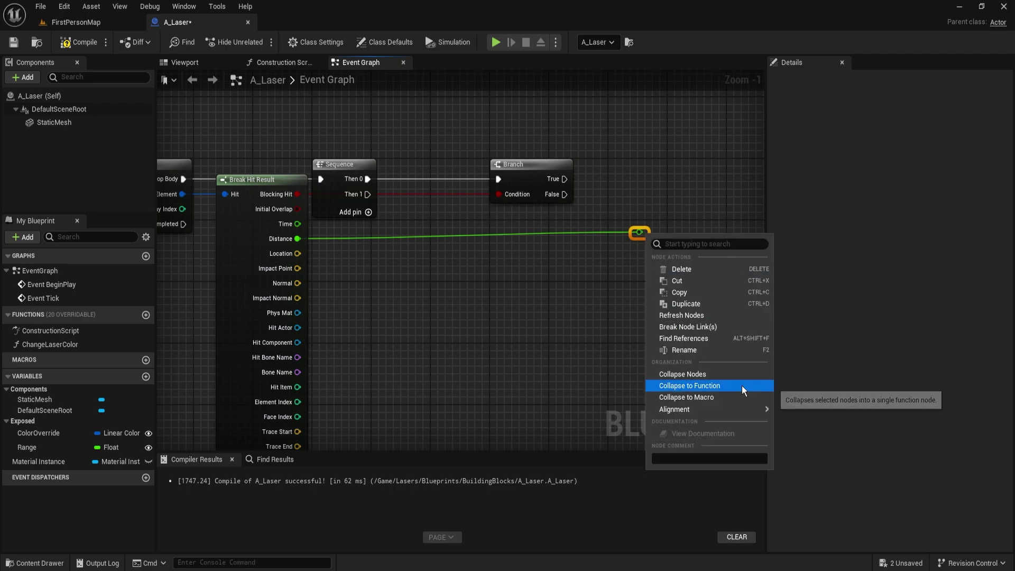
click(721, 388)
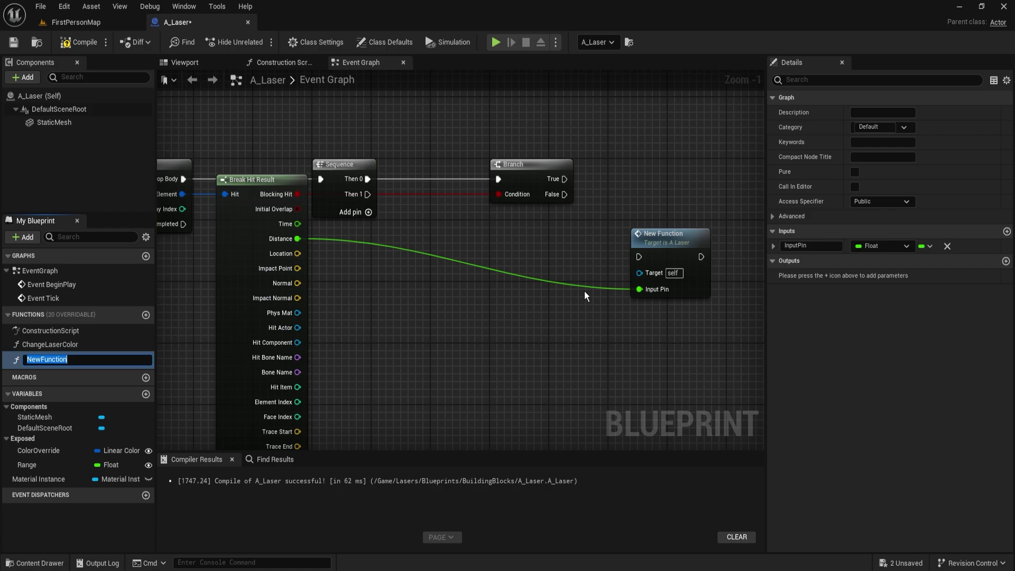
text(Update Length)
key(Return)
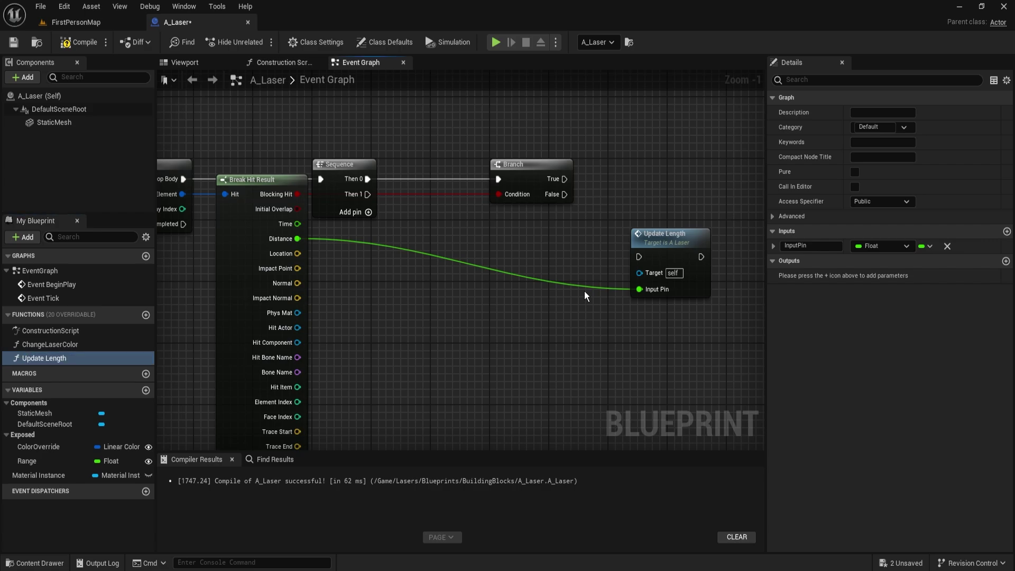
drag(639, 256, 564, 181)
drag(661, 246, 640, 168)
Add an Update Length call executed from the False output of the first Branch, and place it below the Branch.
right_drag(474, 287, 715, 181)
mouse_move(398, 155)
right_down()
mouse_move(551, 295)
mouse_move(544, 199)
right_up()
drag(552, 195, 601, 297)
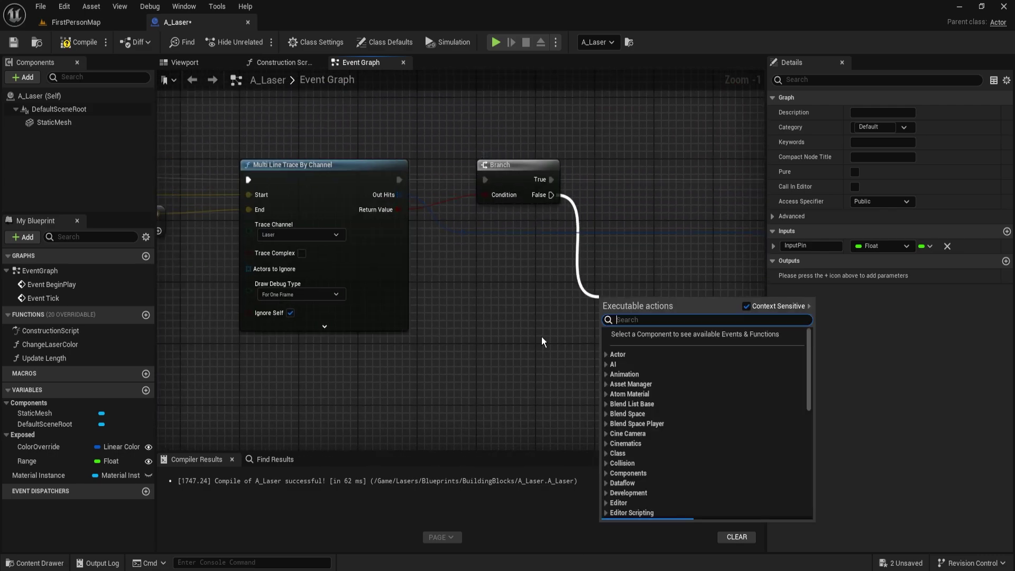
right_drag(542, 336, 384, 301)
drag(86, 357, 339, 192)
drag(377, 284, 408, 291)
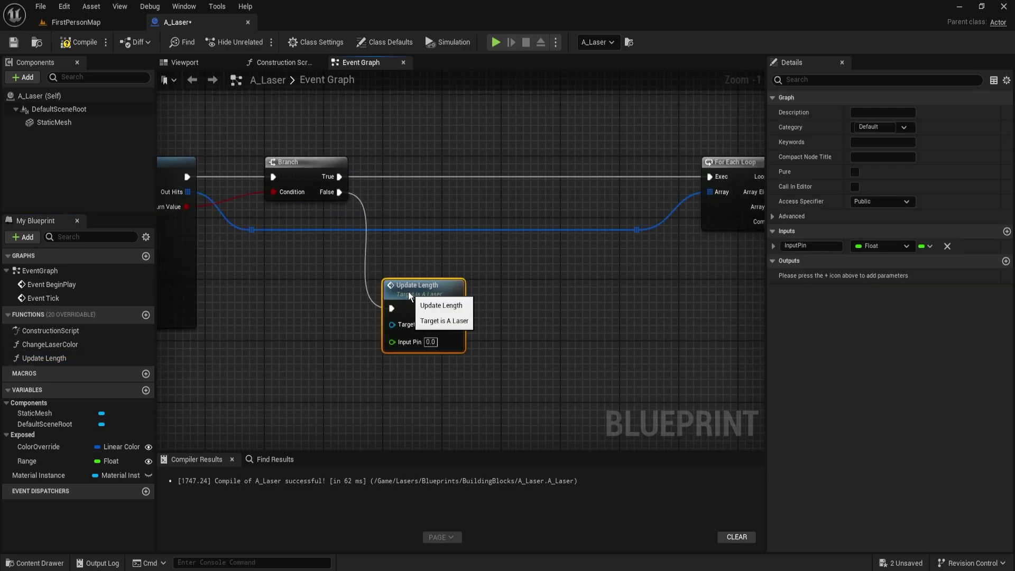
Feed the Range variable into the Input Pin of the Update Length call on the first Branch's False path.
right_drag(408, 291, 483, 273)
drag(24, 461, 472, 328)
shift+drag(478, 273, 478, 272)
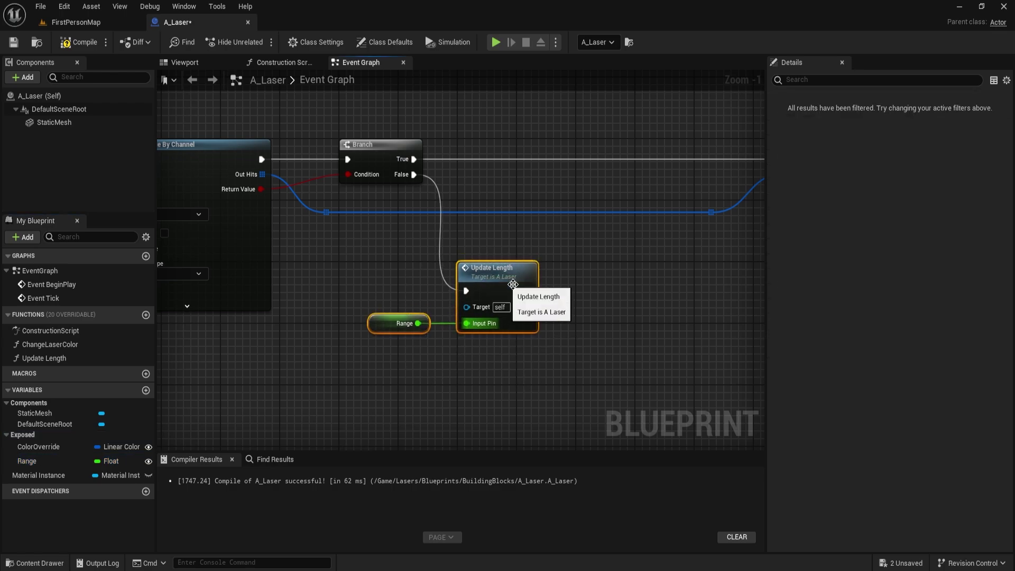
Collapse the Break Hit Result node to hide its unused pins.
right_drag(423, 325, 411, 269)
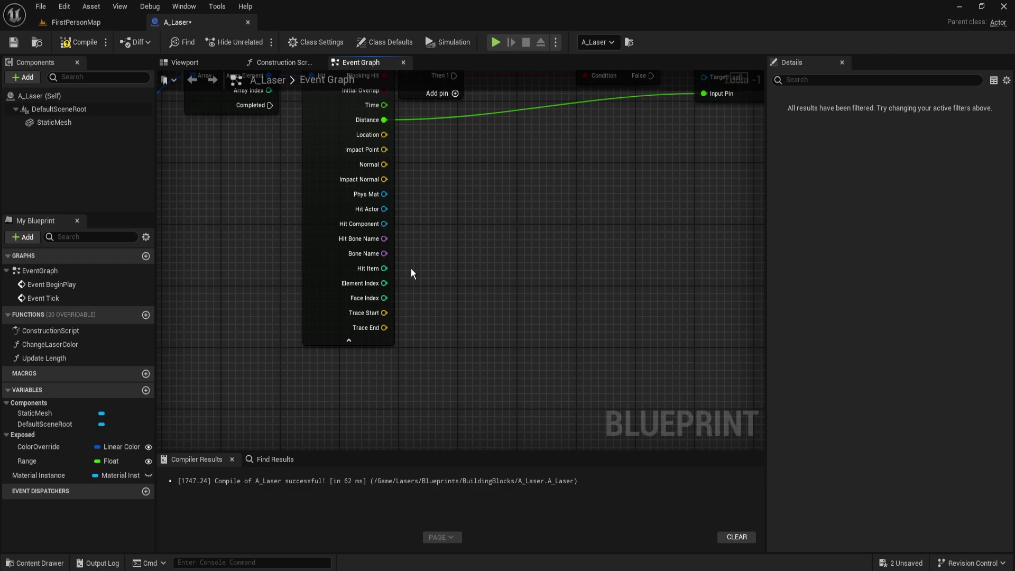
click(366, 340)
right_drag(633, 118, 408, 286)
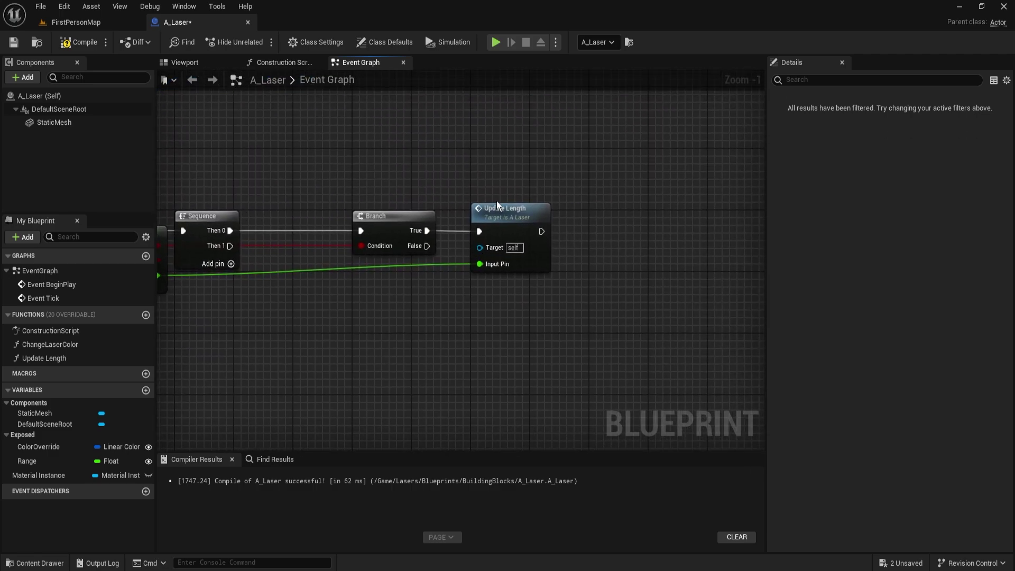
Open the Update Length function and delete the leftover reroute node from its graph.
double_click(504, 214)
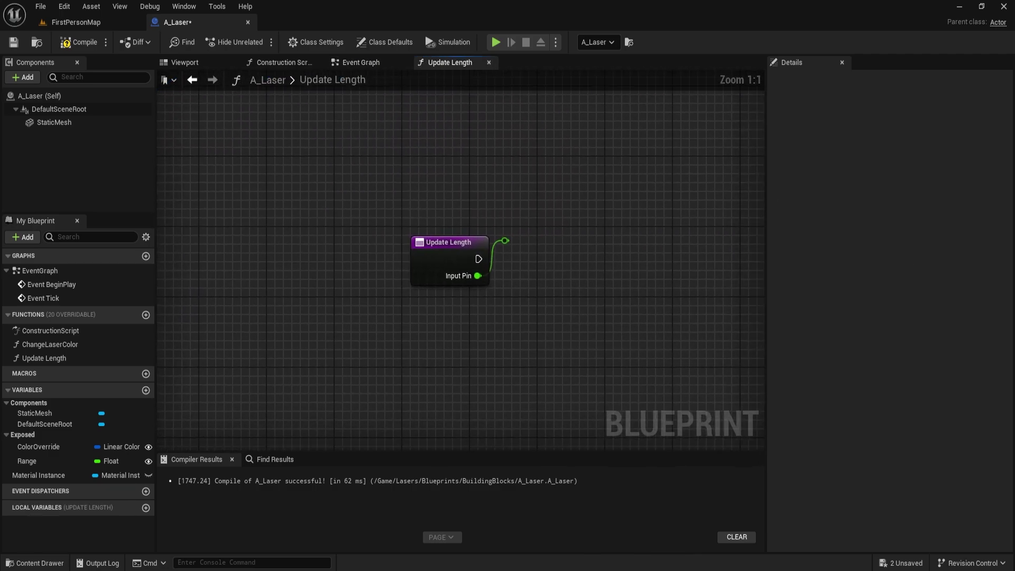
right_drag(620, 309, 500, 313)
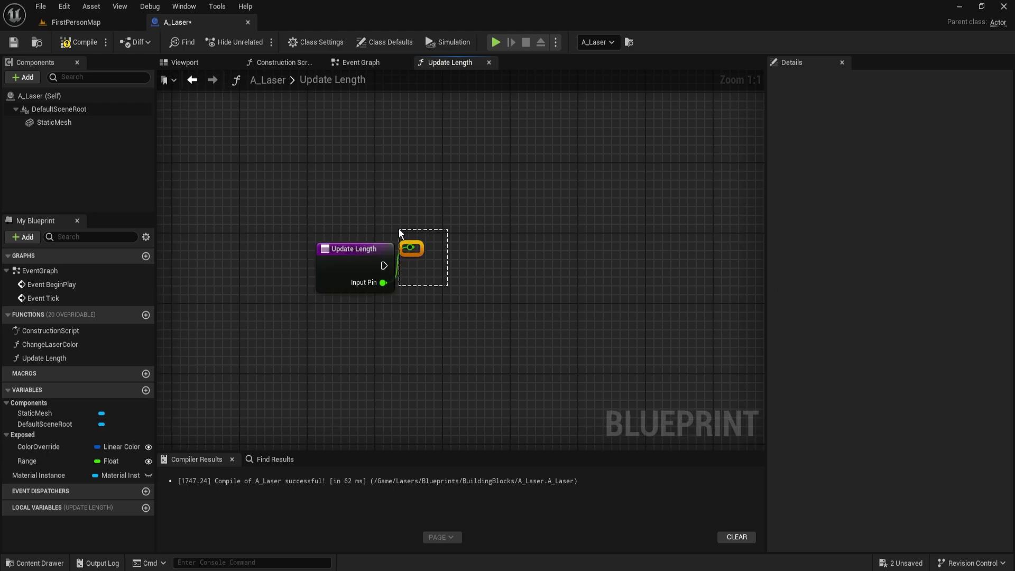
key(Delete)
Review the Event Graph logic from the For Each Loop through to the Update Length call.
click(369, 62)
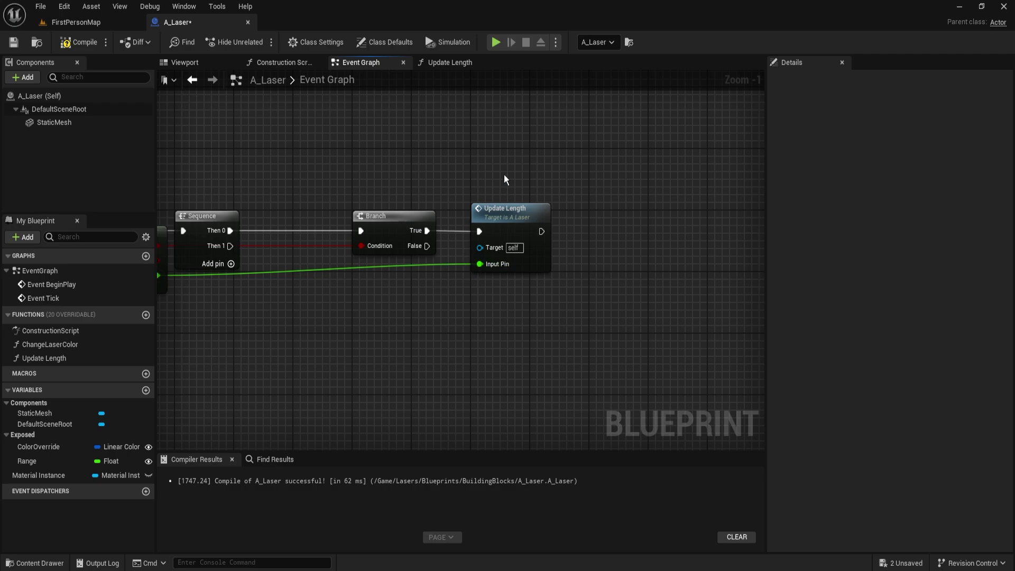
right_drag(385, 196, 616, 188)
scroll(616, 188, down, 1)
scroll(564, 241, up, 2)
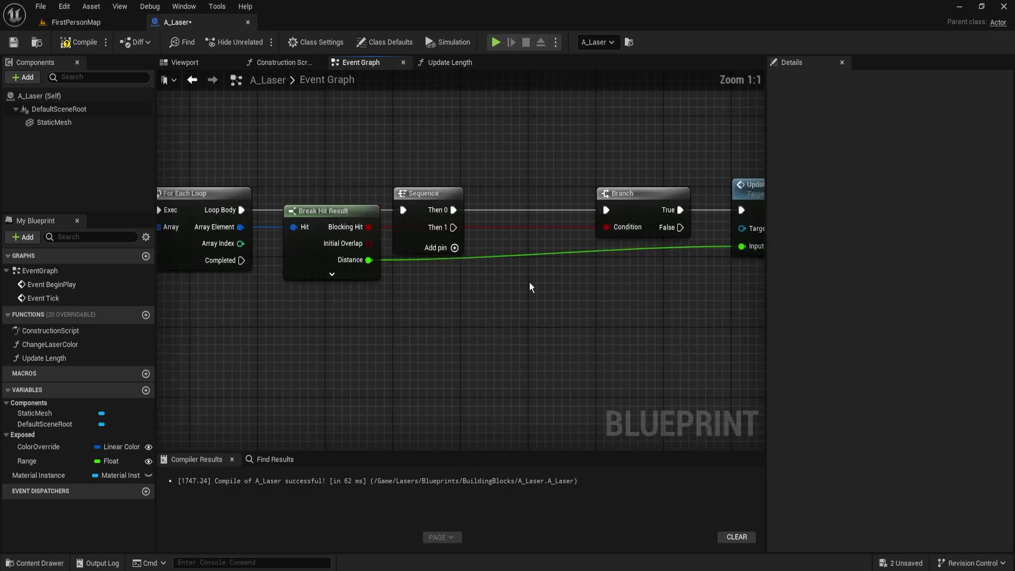
right_drag(530, 284, 661, 305)
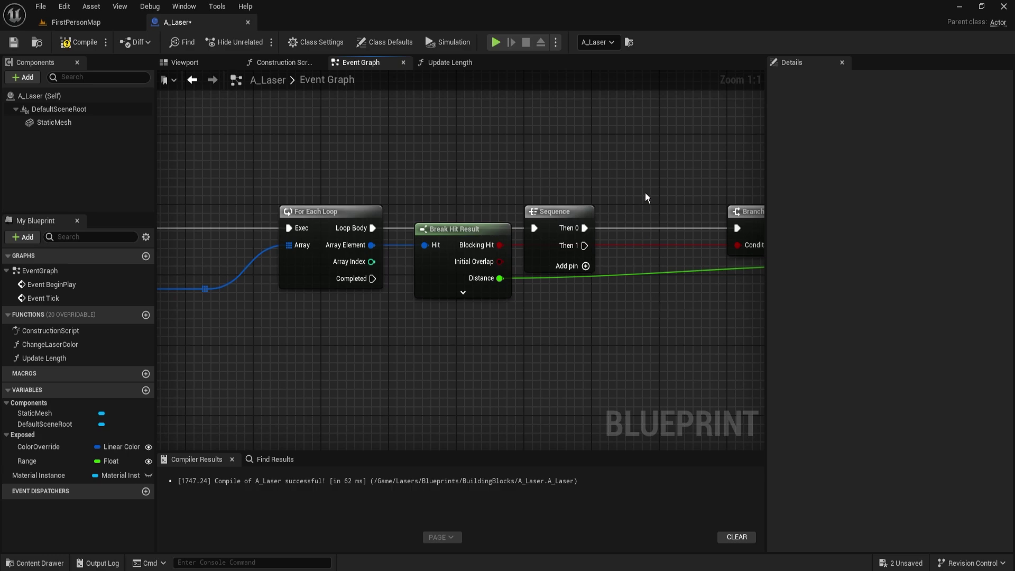
right_drag(646, 192, 394, 164)
Add a Branch executed from the Update Length function's entry node, leaving wide space between the two nodes.
click(450, 62)
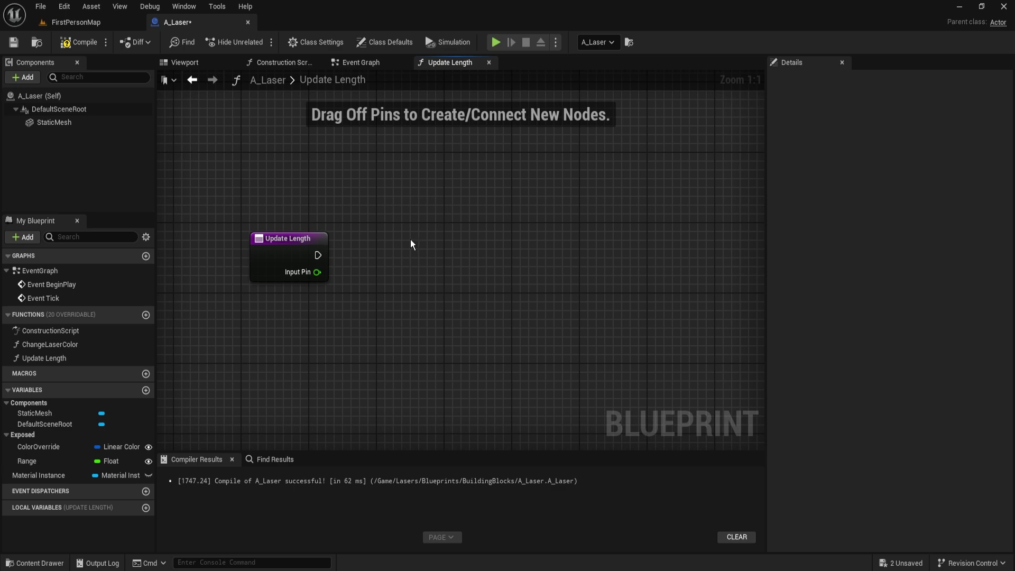
right_drag(417, 278, 397, 272)
click(537, 258)
drag(332, 259, 296, 259)
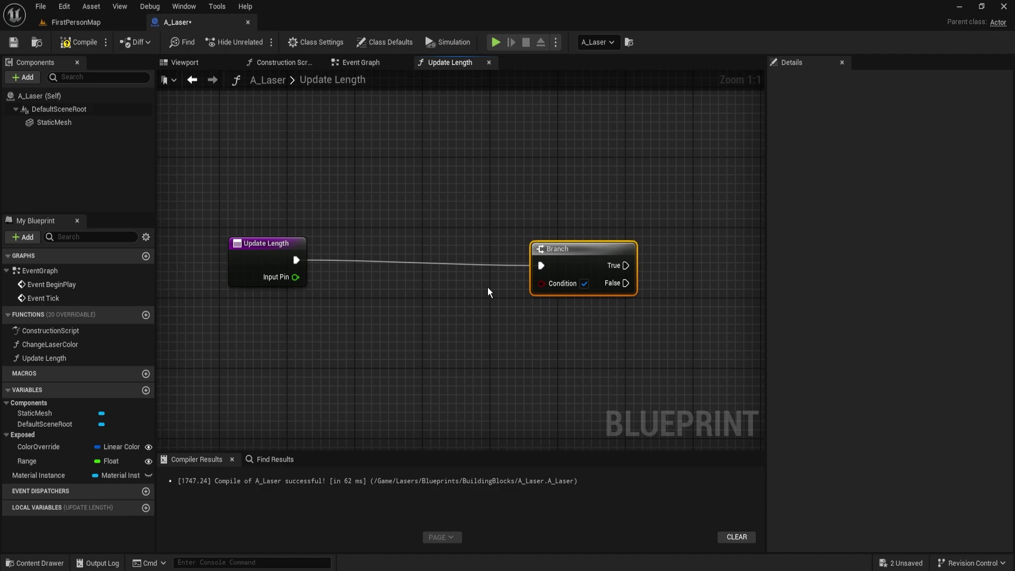
drag(550, 248, 724, 243)
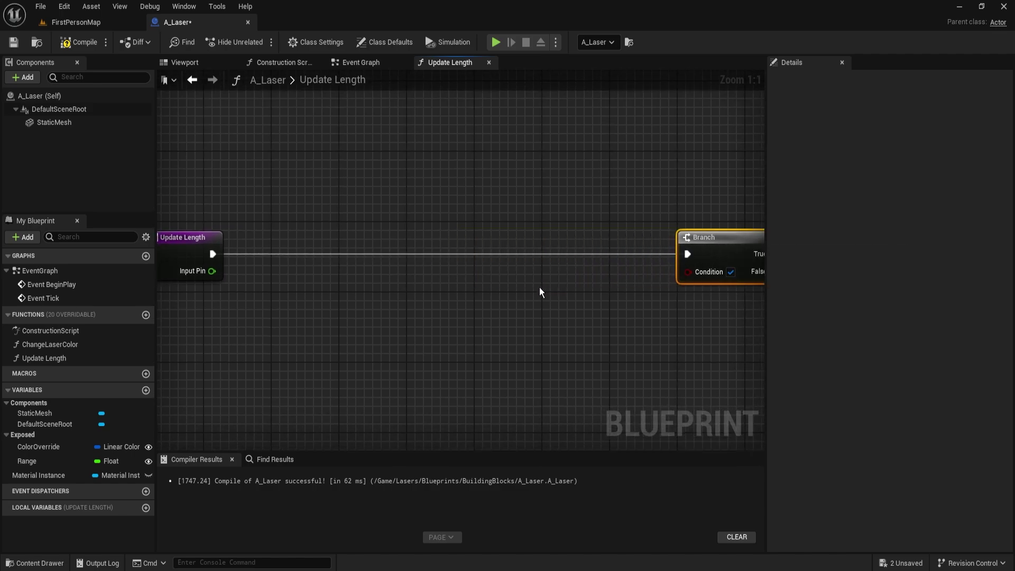
Add a Nearly Equal (Float) node with its A input fed by the Update Length function's Input Pin.
right_drag(429, 290, 523, 290)
drag(306, 271, 388, 274)
text(nearly eq)
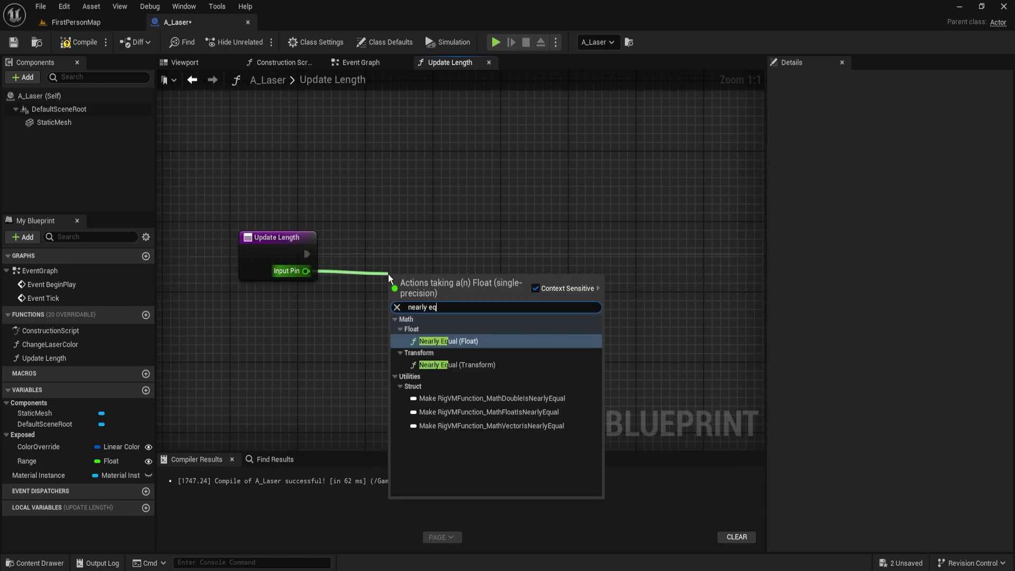
key(Return)
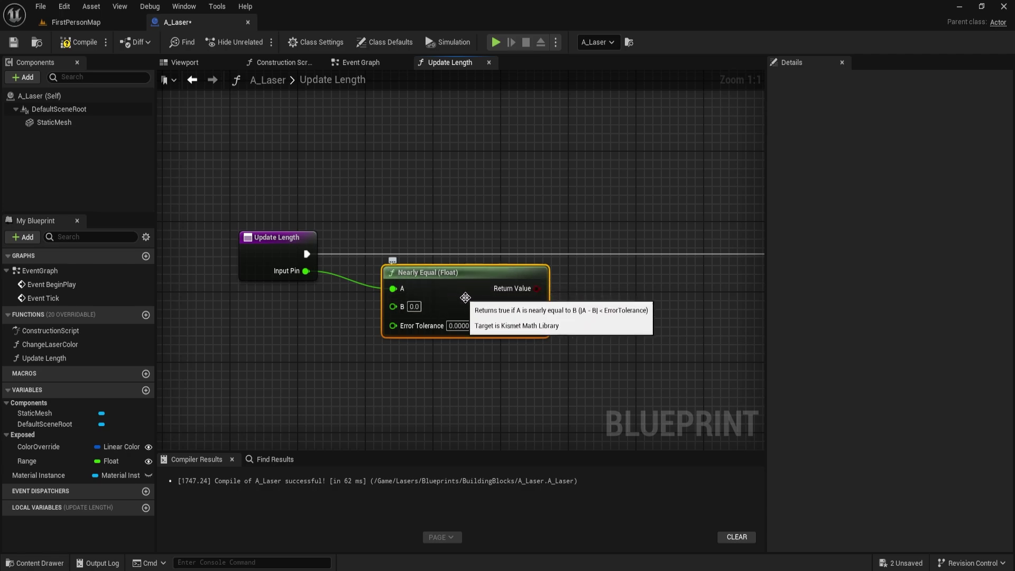
Promote the Nearly Equal node's B input to a new float variable named Previous Length.
drag(388, 274, 438, 284)
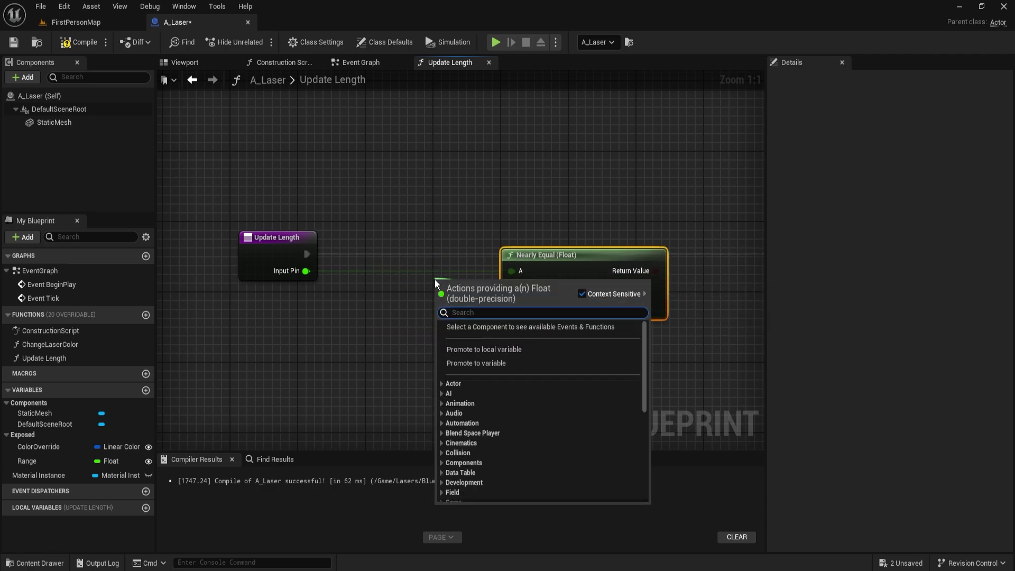
click(492, 363)
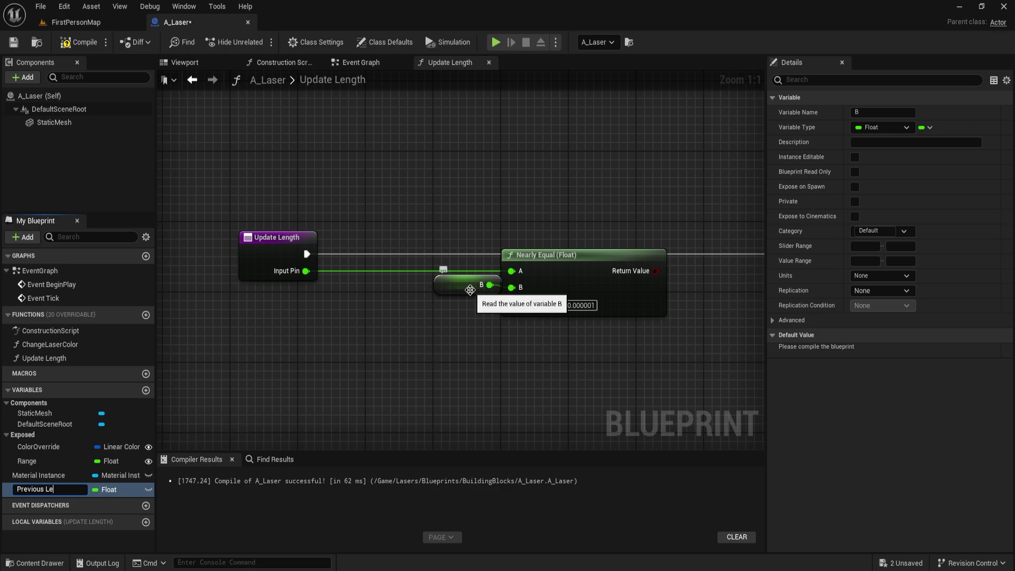
text(Previous Length)
key(Return)
drag(503, 353, 449, 263)
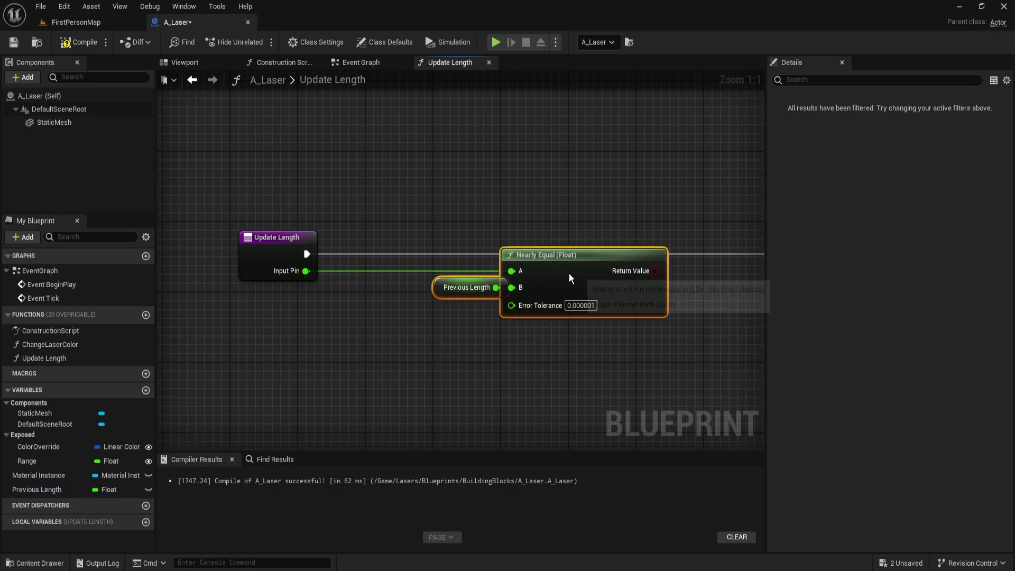
Set the Nearly Equal node's Error Tolerance to 2.0 and move it with Previous Length closer to the function entry.
click(582, 306)
text(2)
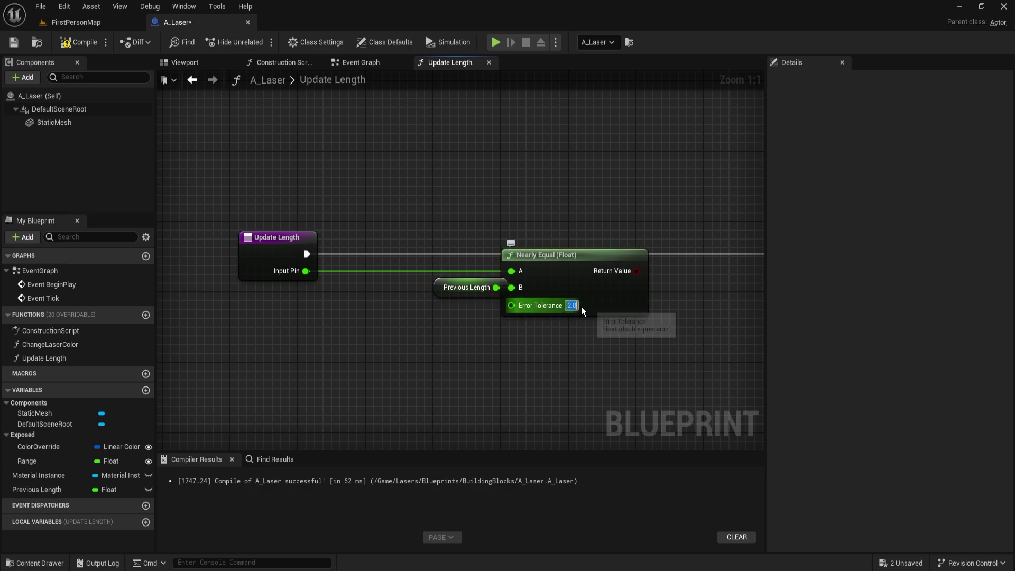
drag(474, 310, 434, 256)
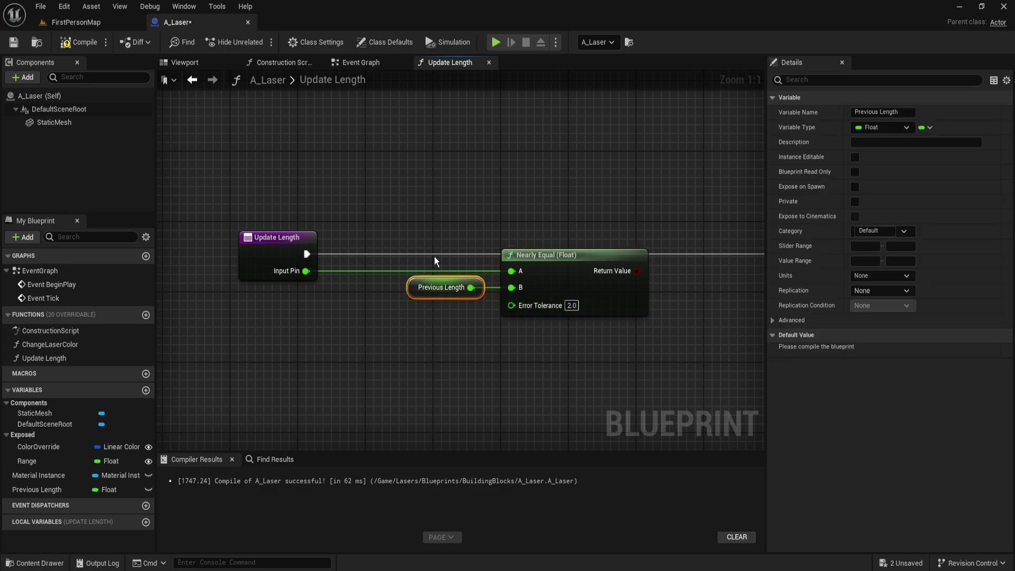
drag(615, 365, 476, 281)
drag(556, 267, 491, 268)
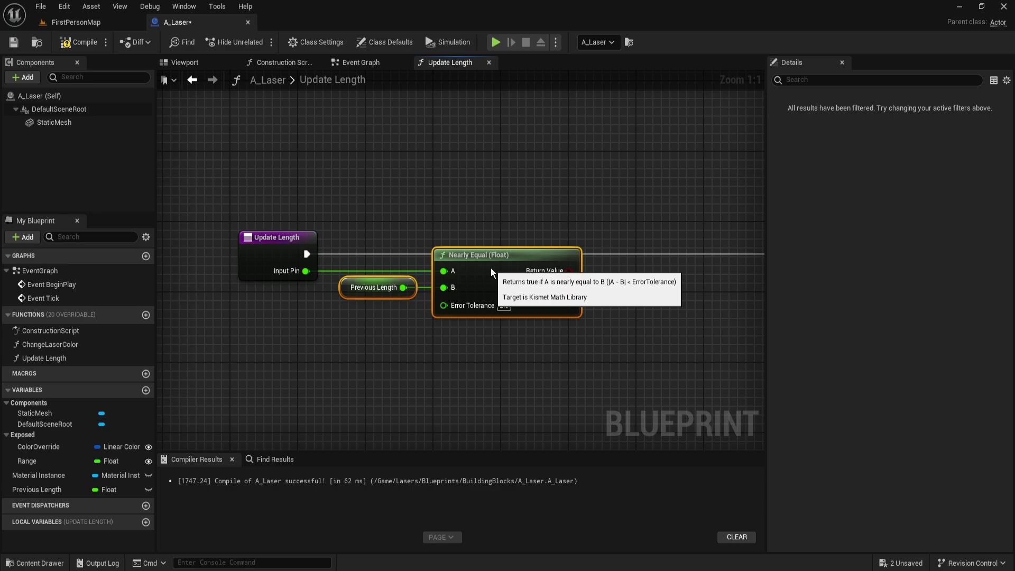
Add a NOT Boolean node that inverts the Nearly Equal node's Return Value.
click(646, 298)
right_drag(646, 299, 340, 277)
drag(323, 267, 366, 265)
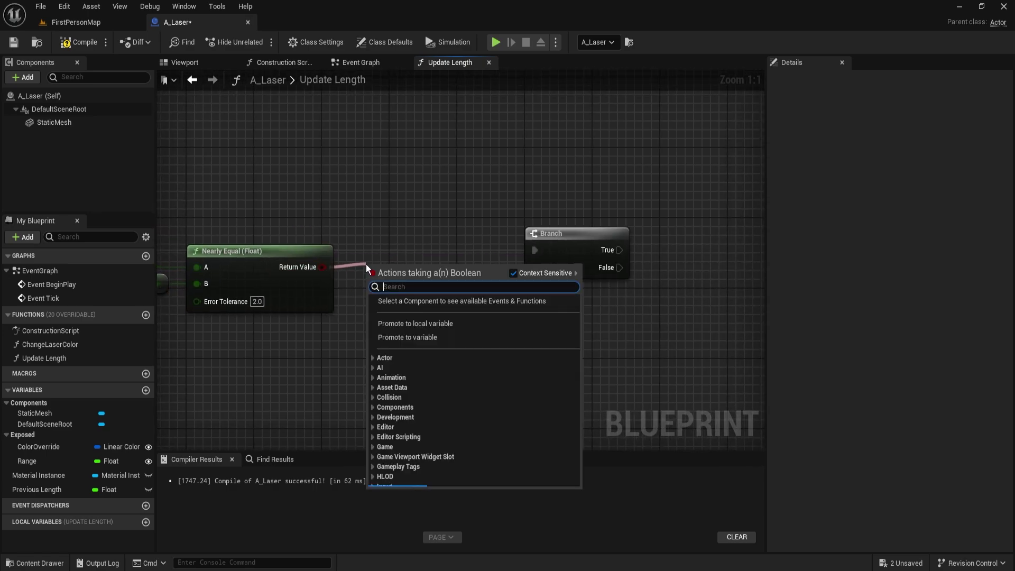
text(not b)
key(Return)
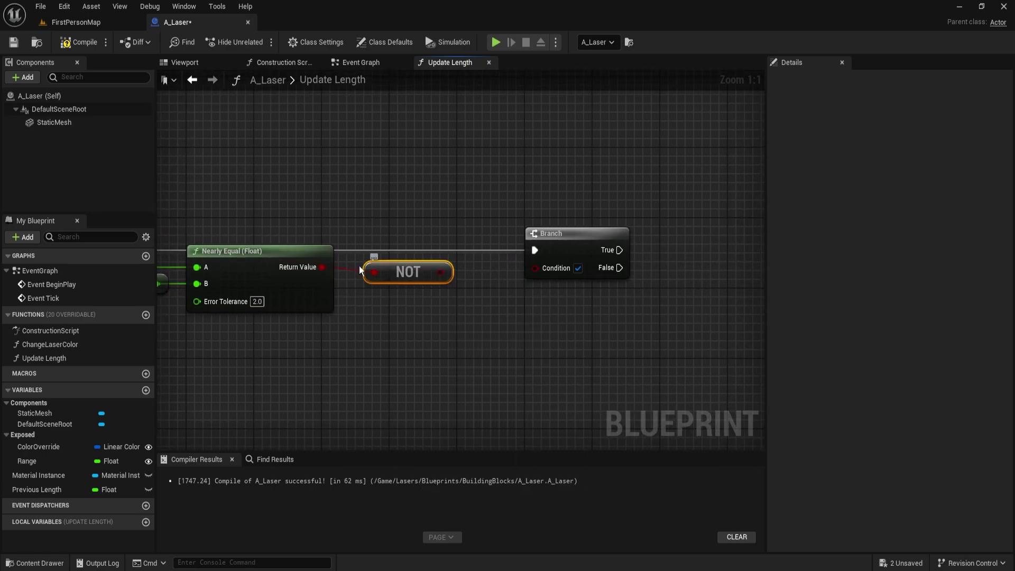
Straighten the comparison nodes, connect the NOT output to the Branch's Condition and move the Branch closer.
right_drag(389, 307, 592, 331)
drag(593, 334, 259, 278)
key(q)
drag(644, 337, 606, 287)
drag(604, 289, 596, 289)
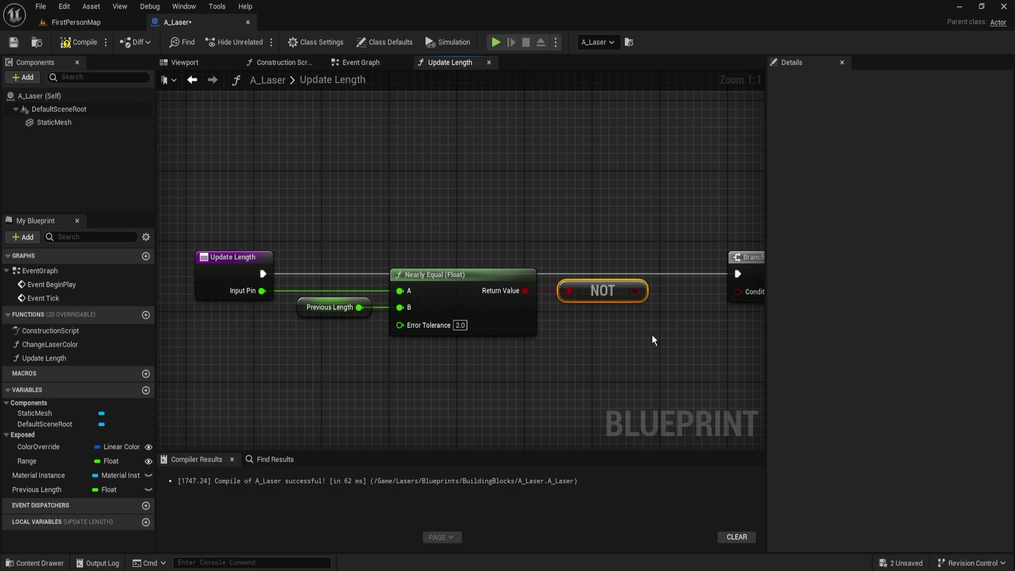
right_drag(654, 340, 471, 327)
drag(595, 266, 523, 266)
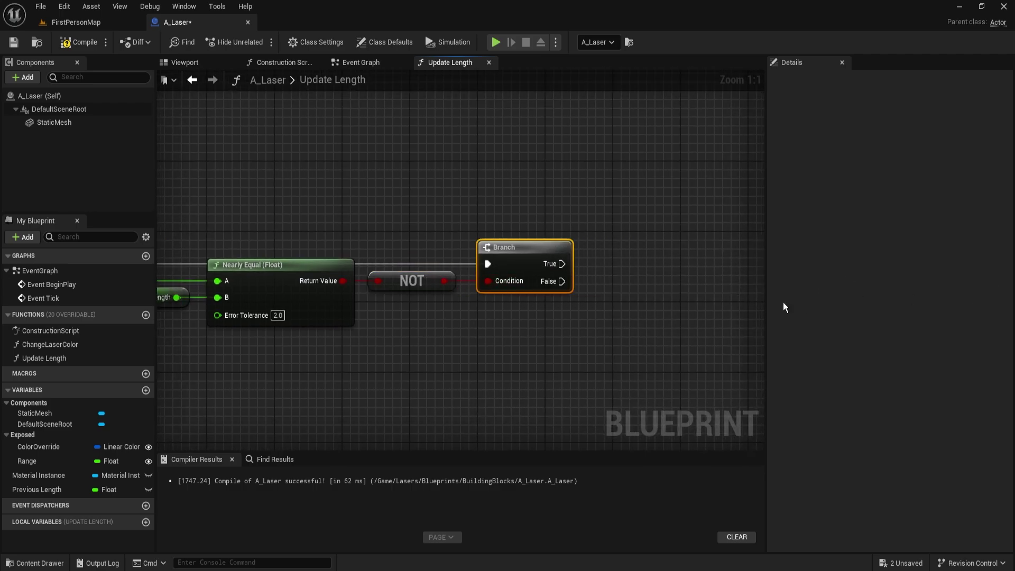
Store the Input Pin value in Previous Length with a Set node executed from the Branch's True output.
right_drag(655, 308, 543, 314)
right_click(528, 290)
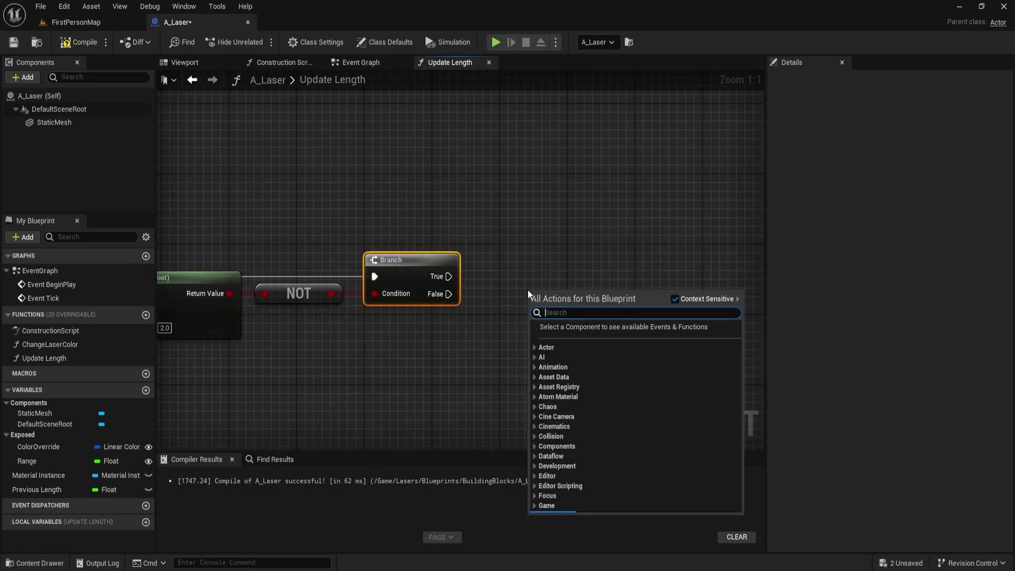
text(input pin)
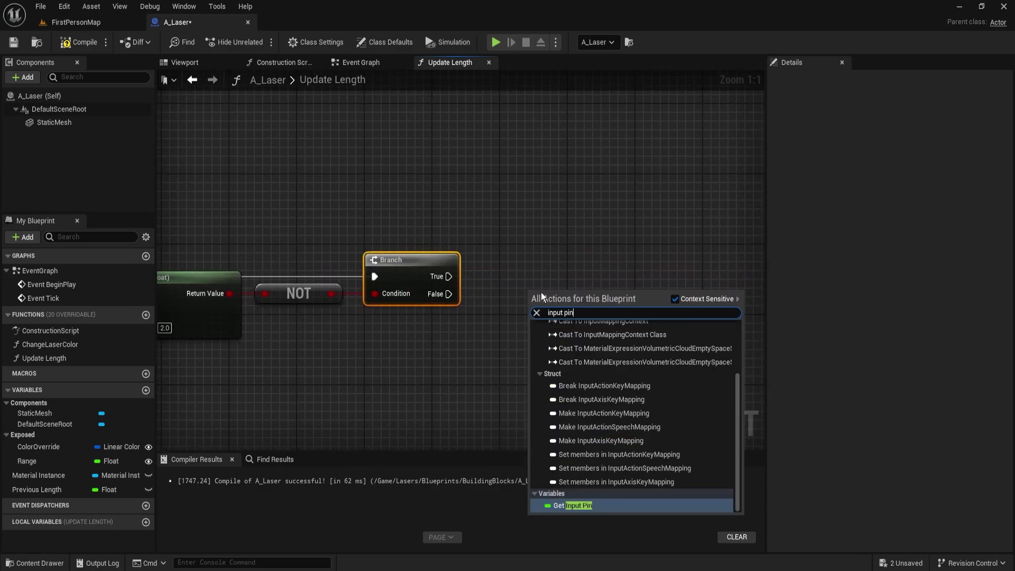
key(Return)
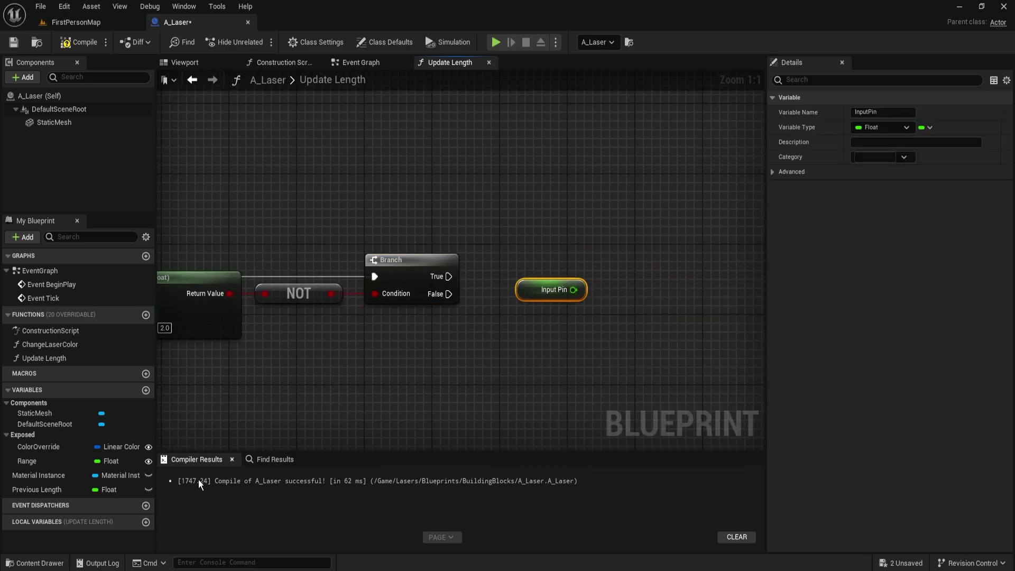
click(51, 481)
alt+drag(53, 483, 613, 295)
drag(612, 276, 449, 276)
drag(532, 270, 672, 331)
right_drag(671, 331, 347, 327)
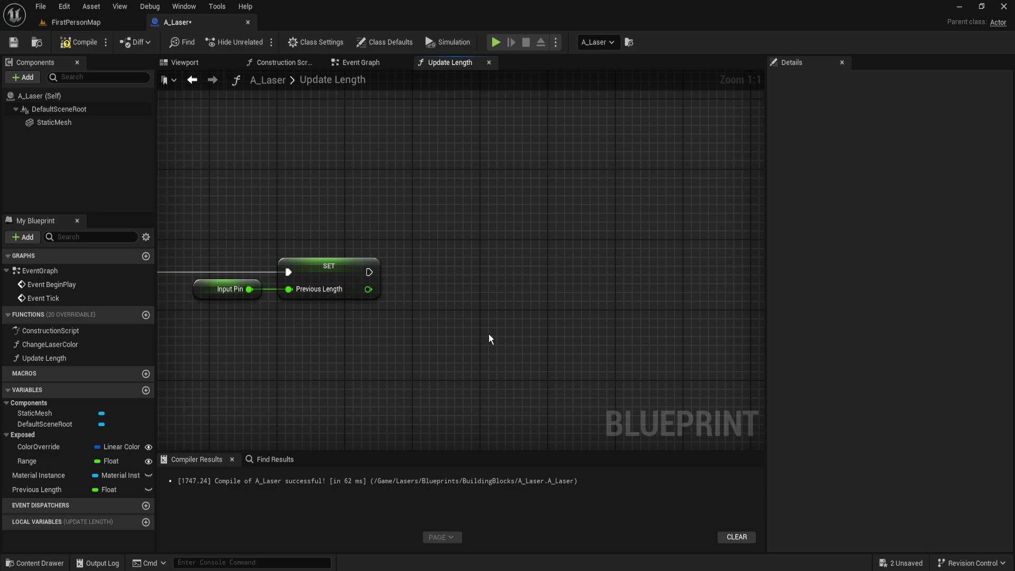
Add a Set World Scale 3D node targeting the Static Mesh, executed after the Set Previous Length node.
right_drag(497, 320, 452, 310)
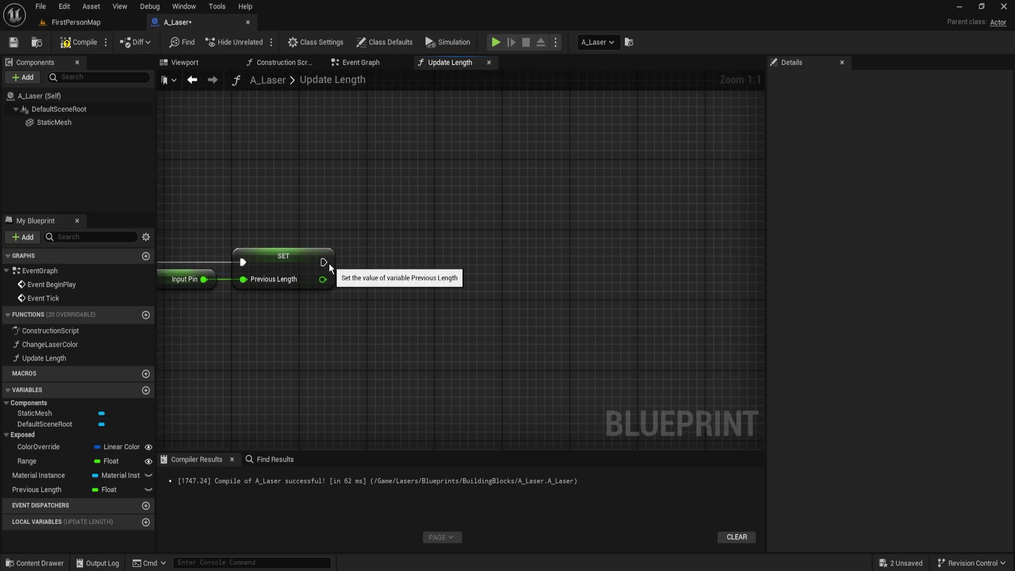
drag(328, 263, 465, 263)
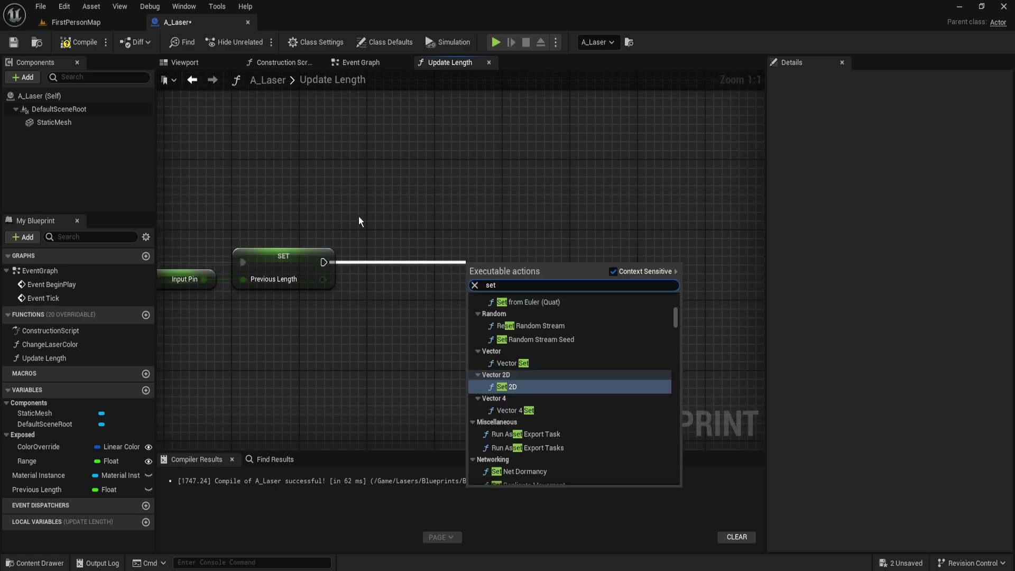
drag(53, 122, 541, 269)
text(set world scae)
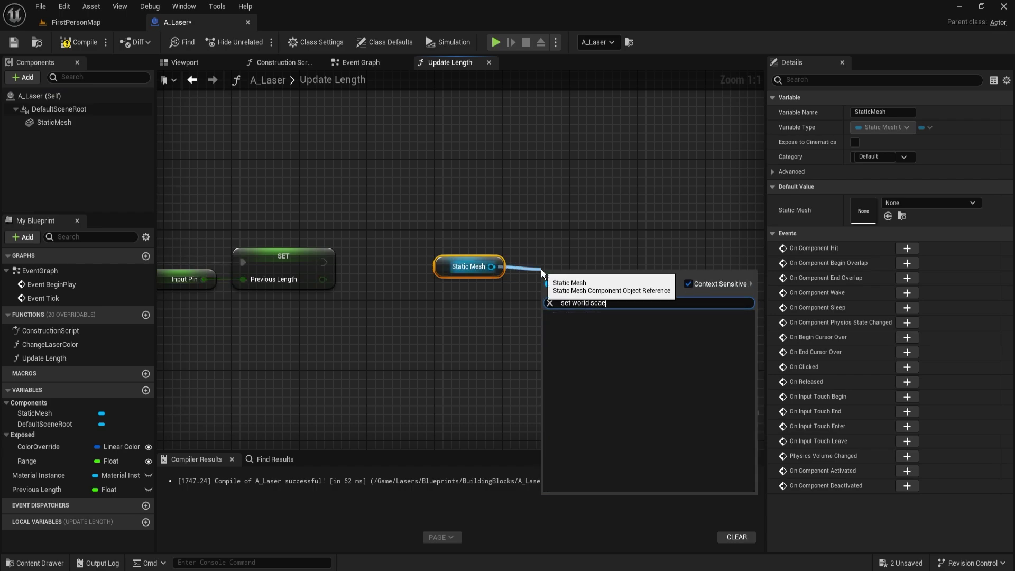
key(Return)
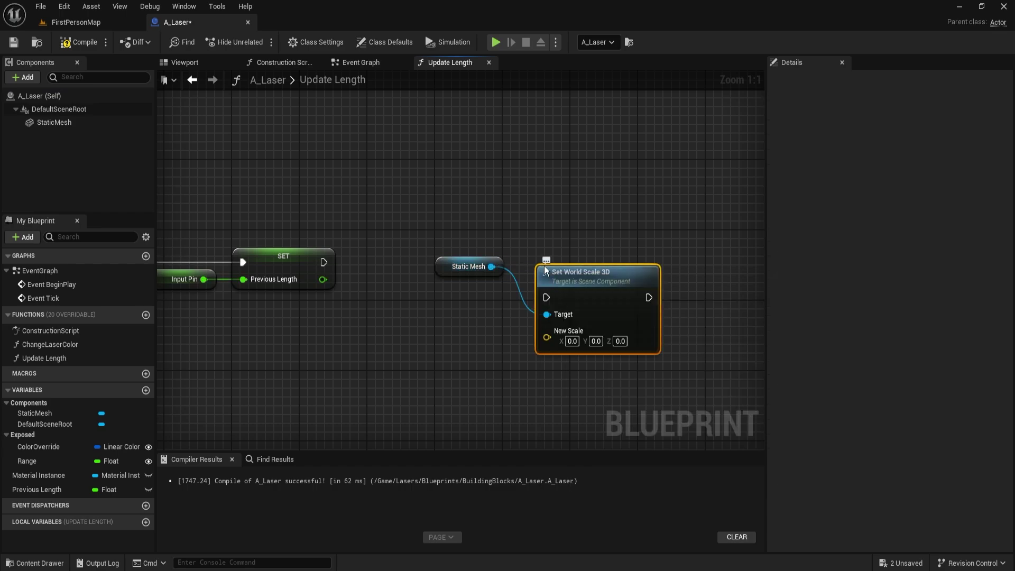
drag(546, 297, 324, 262)
key(q)
drag(410, 243, 620, 264)
click(529, 316)
Add a Divide node that divides the Set node's Previous Length output by 100.
right_drag(343, 292, 418, 270)
drag(397, 256, 461, 287)
click(115, 126)
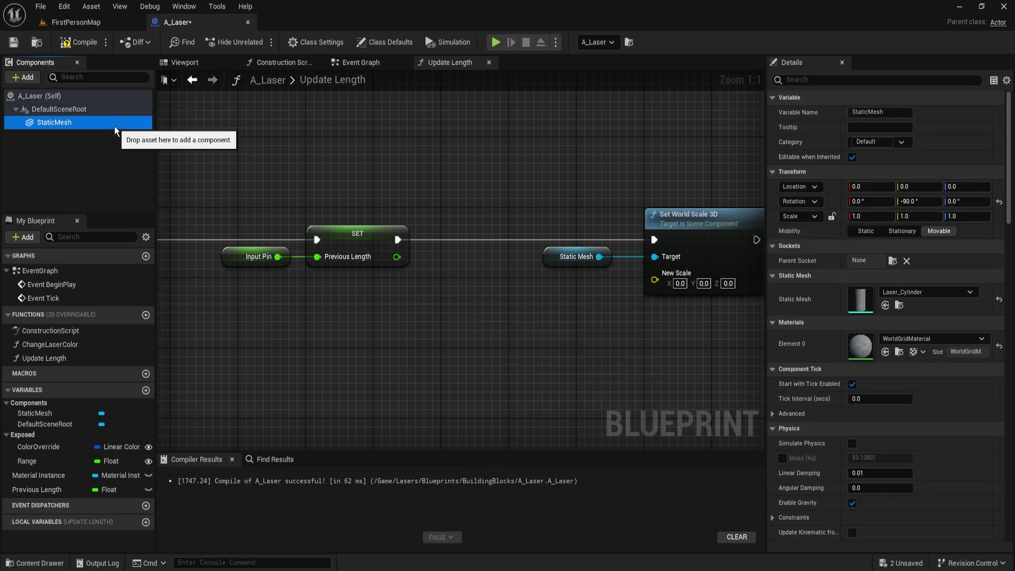
drag(397, 257, 483, 300)
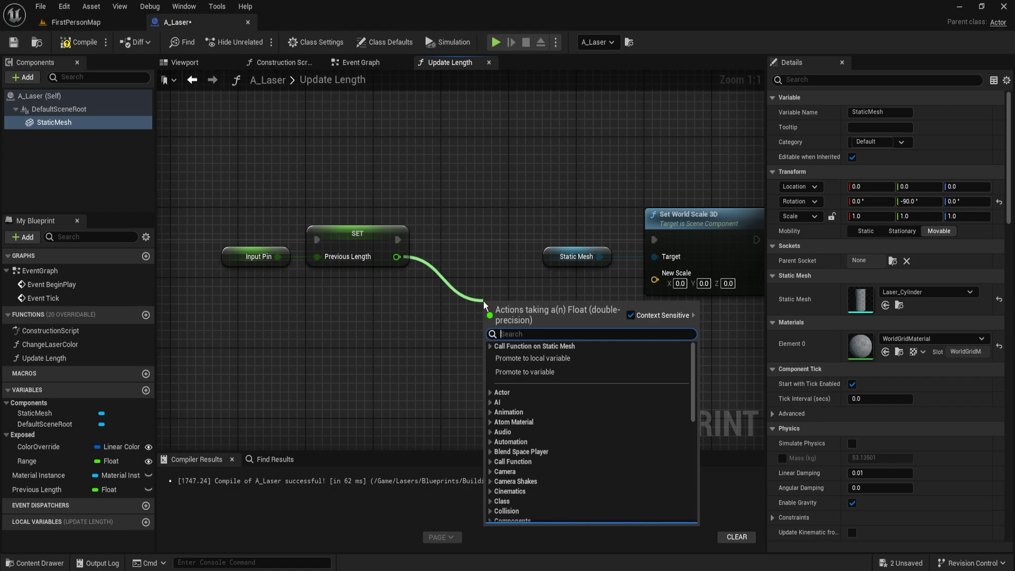
text(/)
key(Return)
click(511, 324)
text(100)
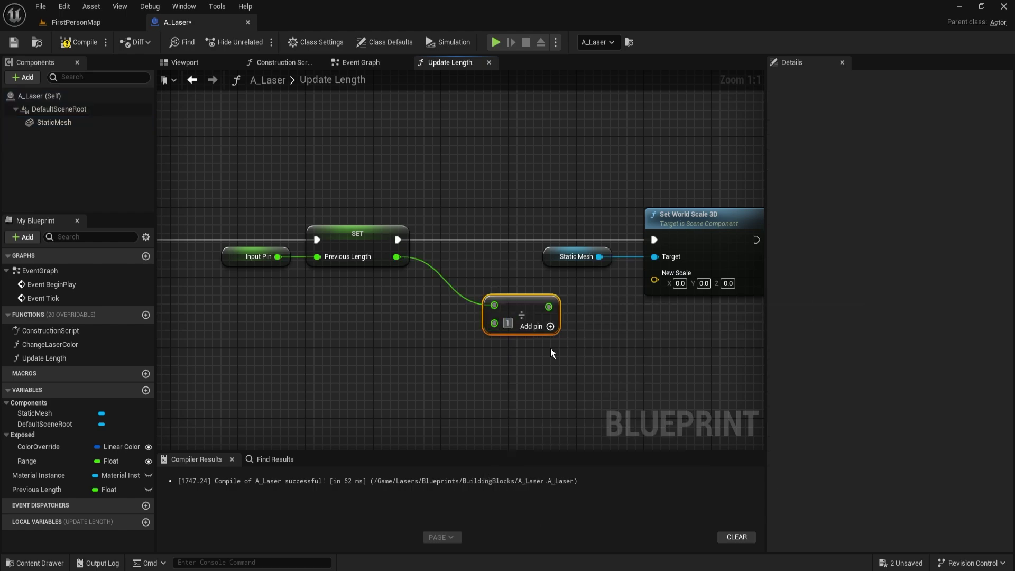
key(Return)
Split the New Scale input, set X and Y to 0.1, feed Z from the division result, and tidy the nodes.
right_click(654, 280)
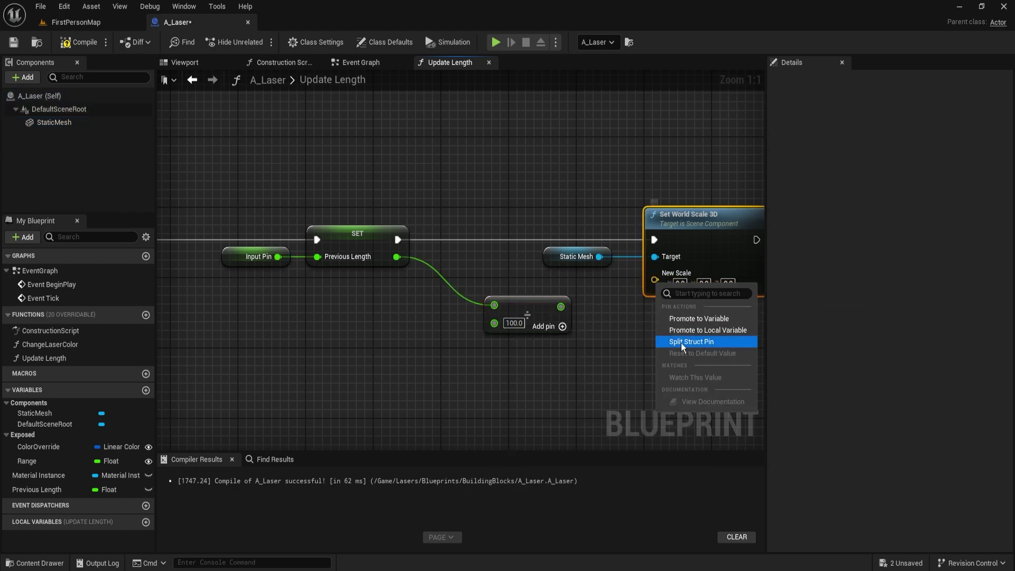
key(Escape)
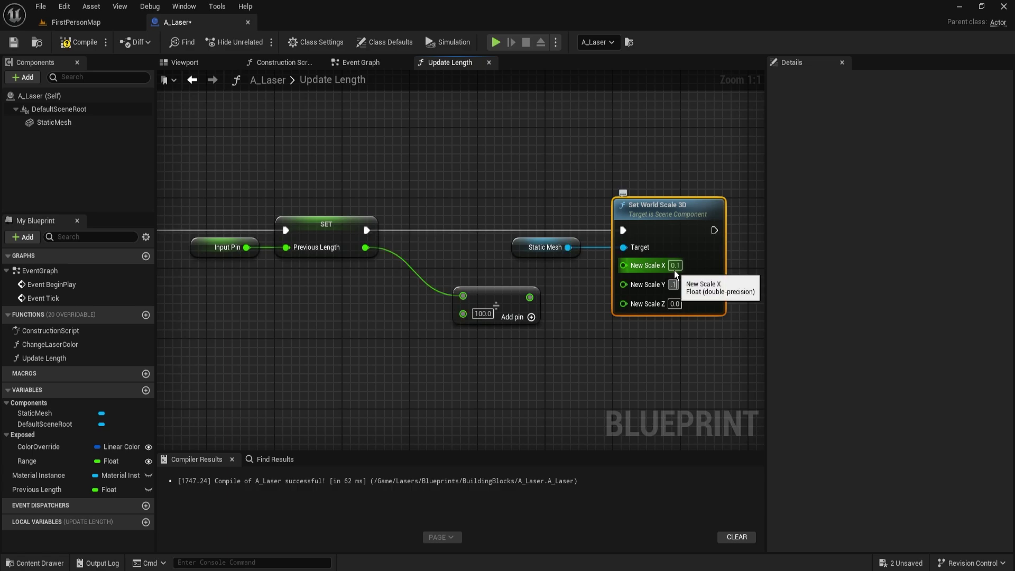
drag(639, 307, 532, 298)
drag(478, 189, 629, 316)
key(q)
drag(685, 363, 570, 236)
drag(674, 217, 615, 217)
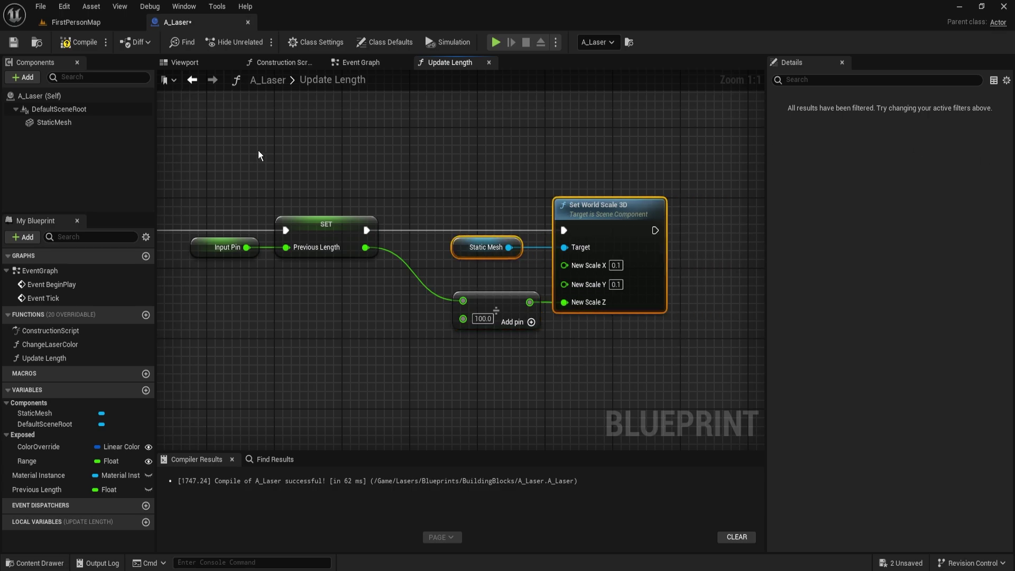
Compile and save the A_Laser blueprint.
right_drag(258, 151, 300, 129)
click(72, 45)
click(14, 43)
Play FirstPersonMap and walk along the laser beam to examine its length and where it ends, then stop playing.
click(76, 23)
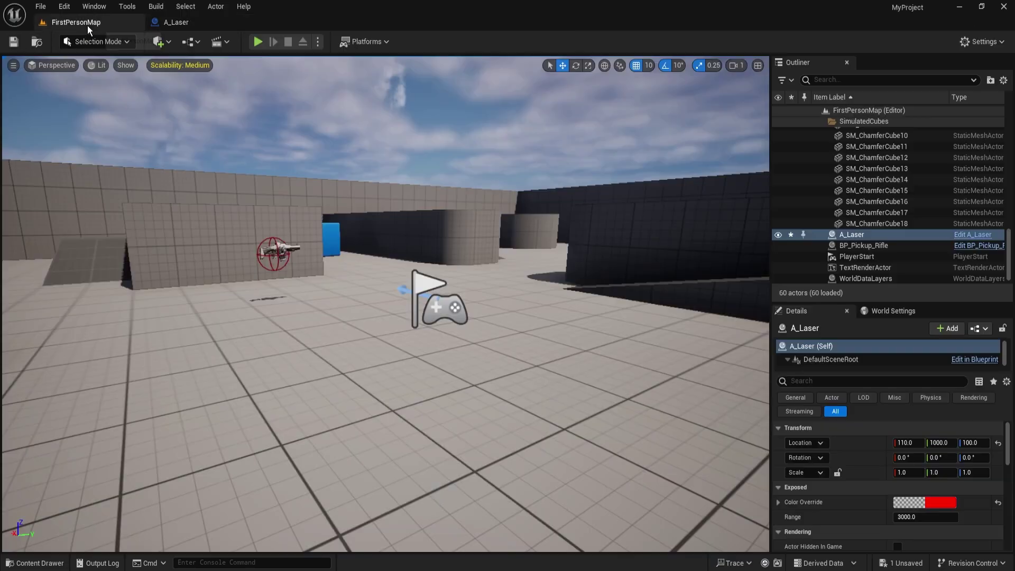
click(257, 41)
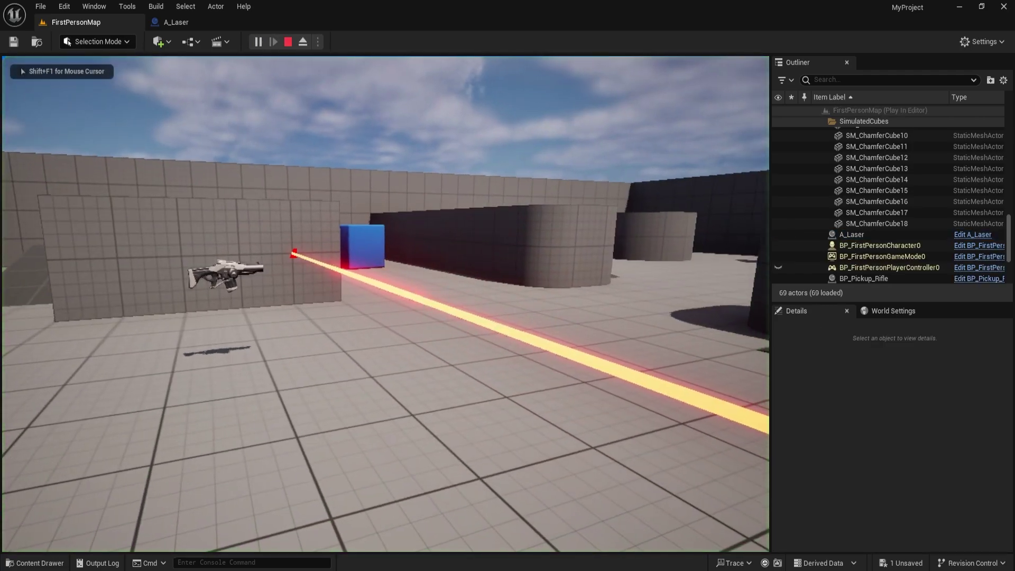
key(s)
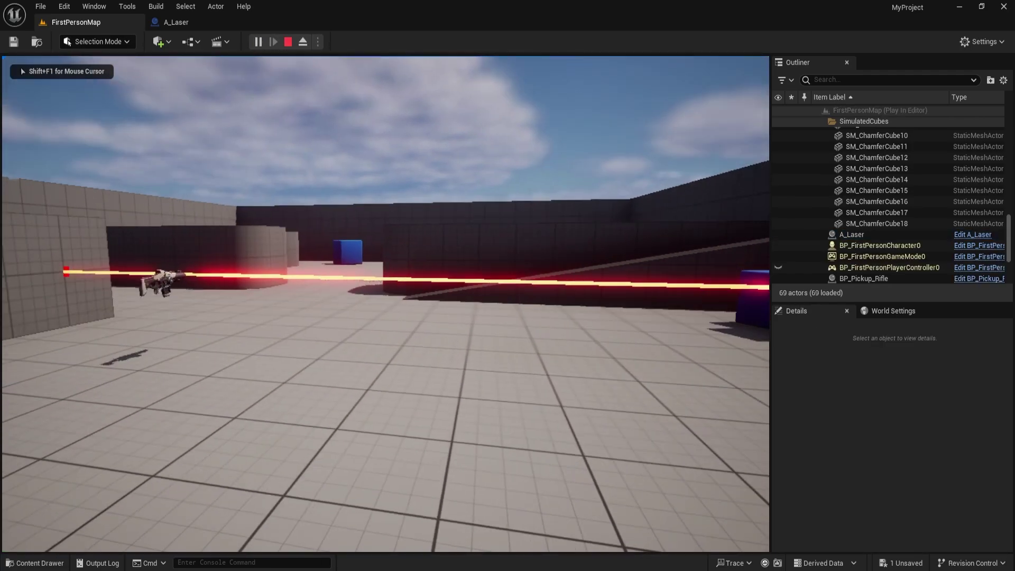
key(w)
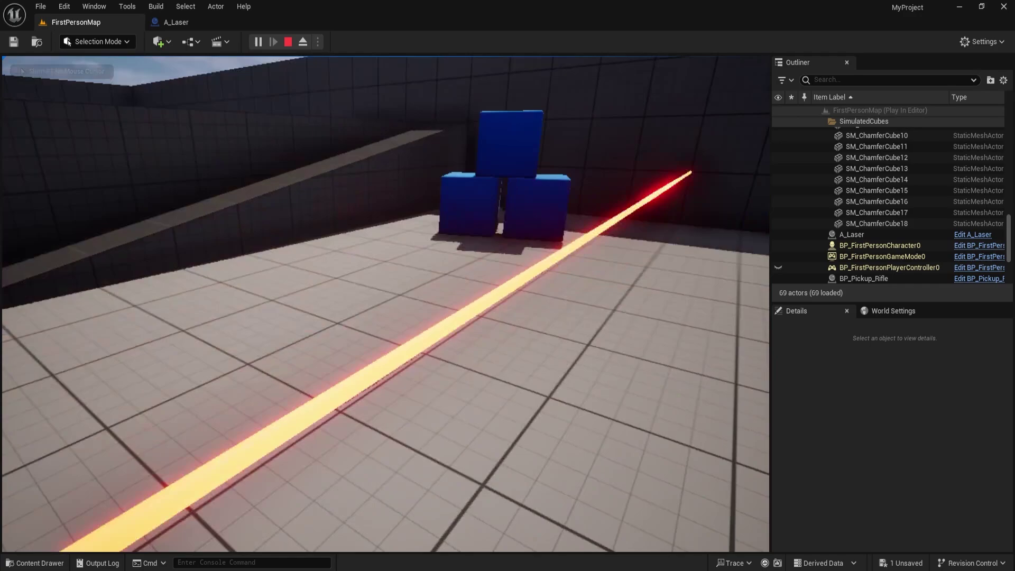
key(w)
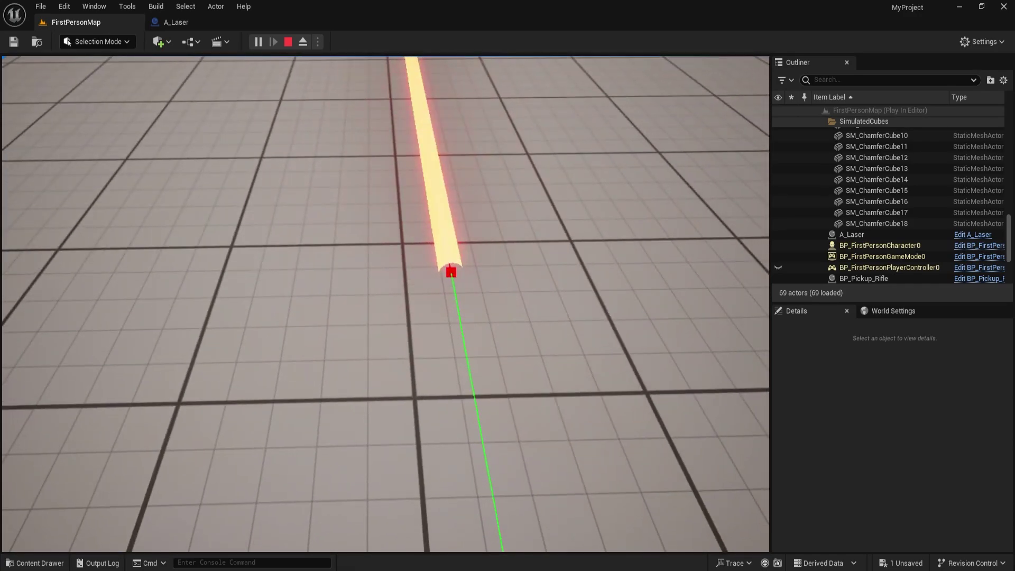
key(s)
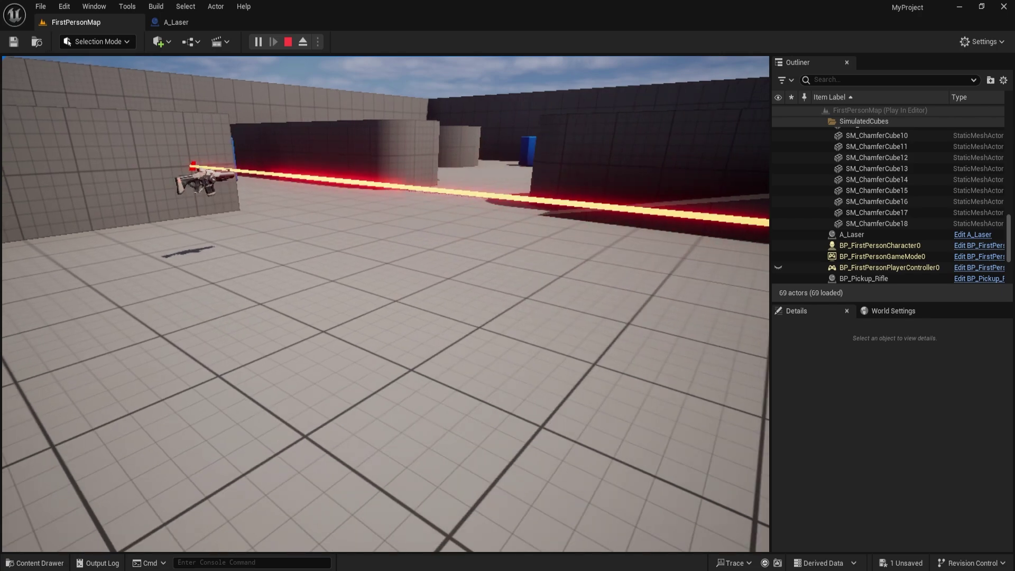
key(s)
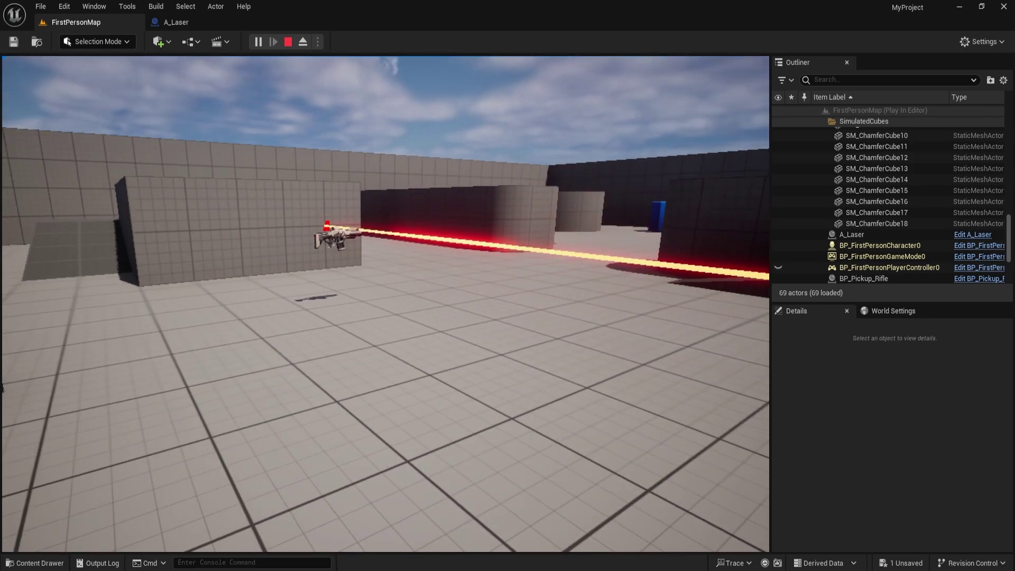
key(Escape)
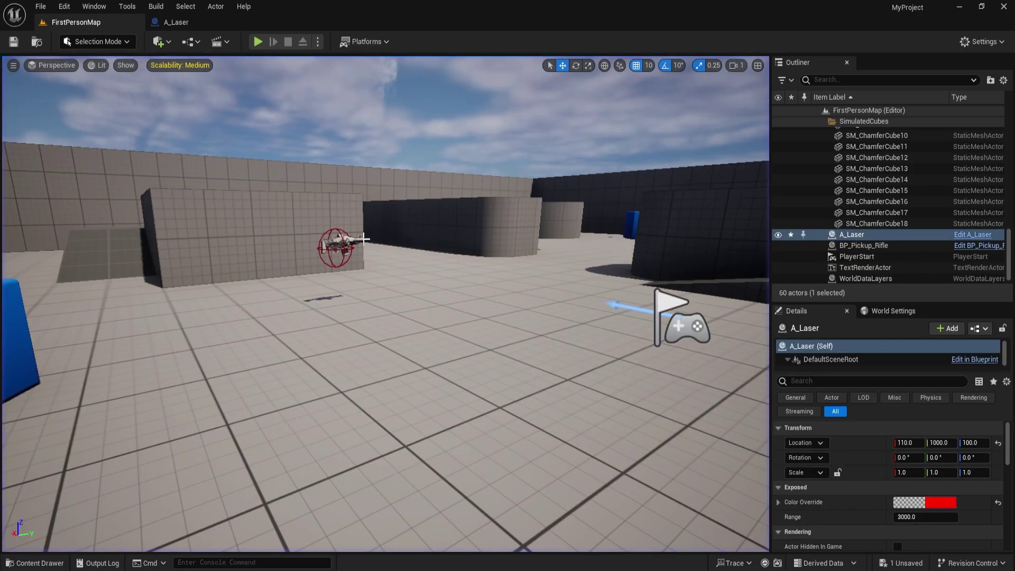
In A_Laser's Event Graph, extend the For Each Loop's Array Element output through two reroute nodes below the Sequence node.
click(189, 28)
right_drag(397, 299, 369, 227)
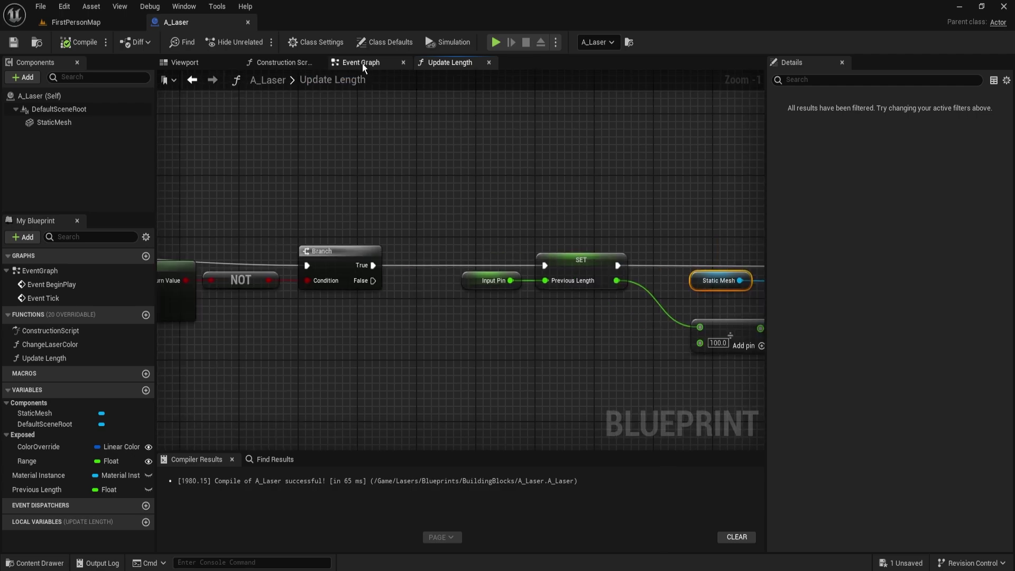
click(363, 63)
right_drag(380, 295, 553, 287)
drag(497, 212, 578, 317)
right_drag(506, 315, 469, 292)
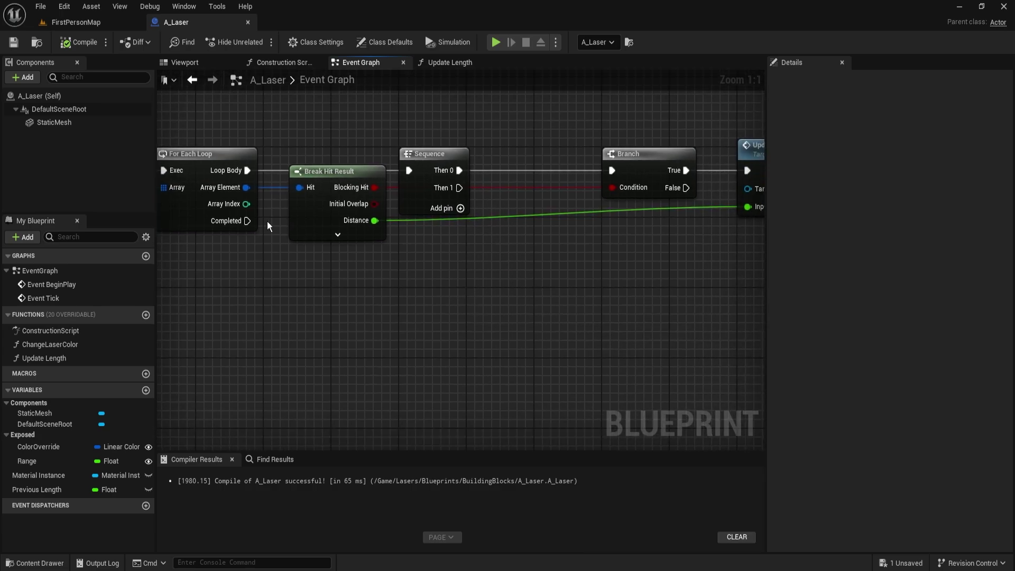
drag(247, 187, 532, 347)
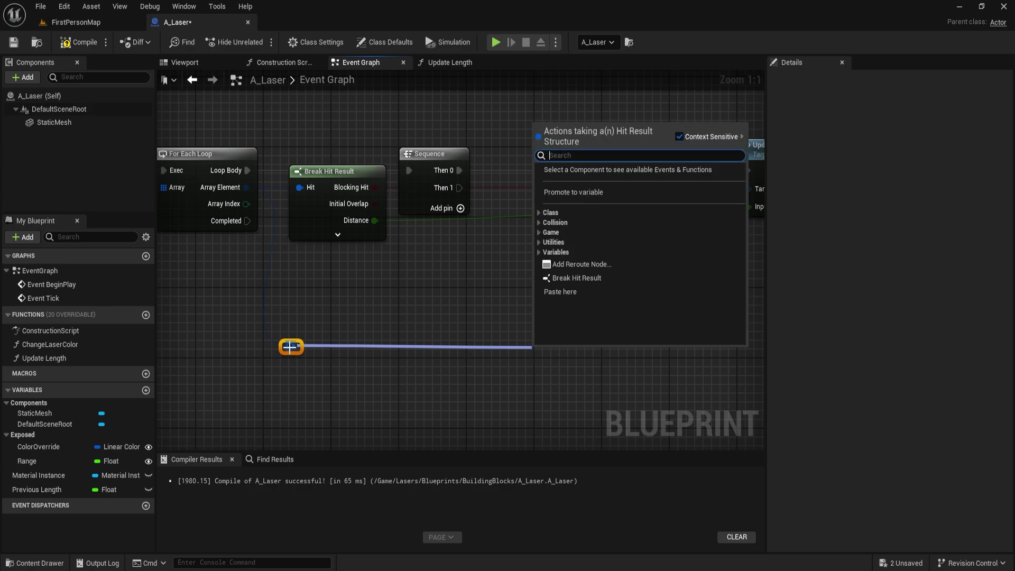
drag(291, 346, 584, 347)
Collapse the end reroute node into a new function named Handle Hit Actors.
right_click(580, 347)
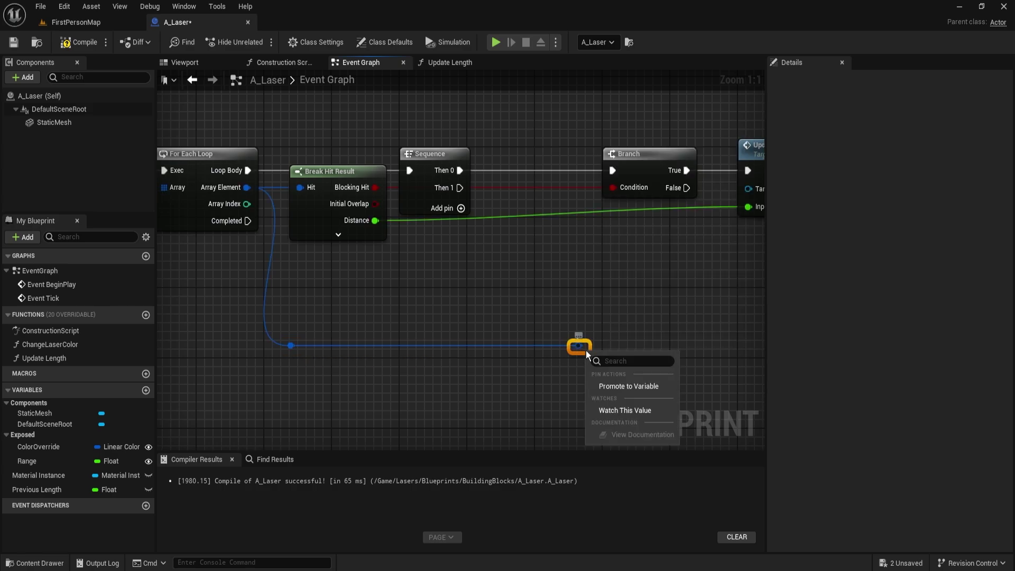
right_click(575, 353)
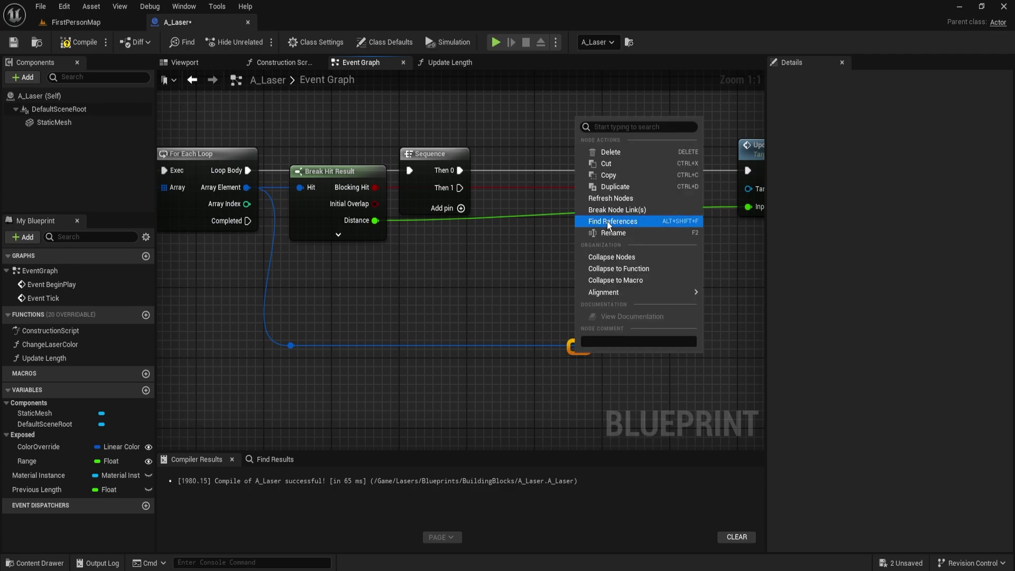
click(633, 270)
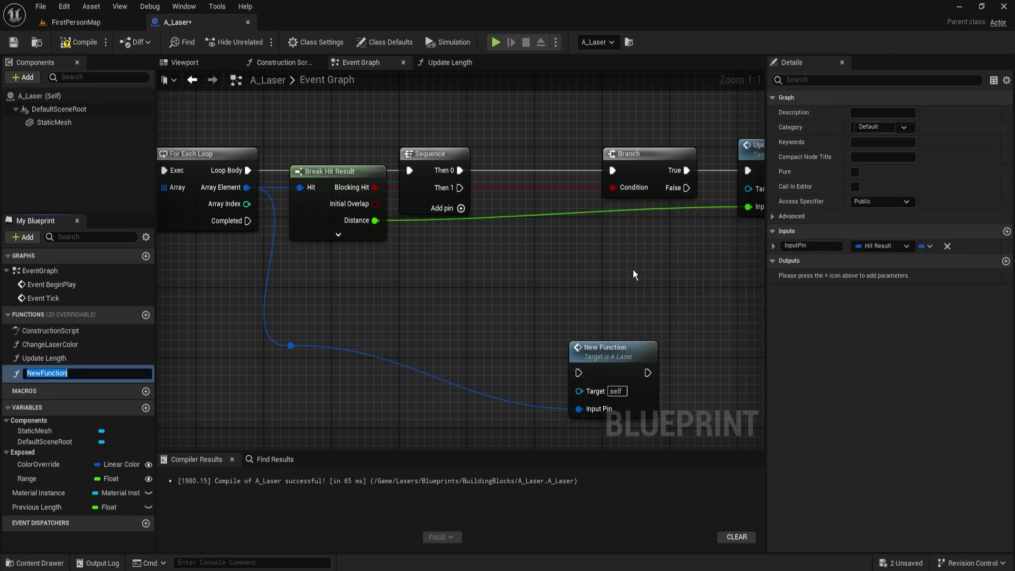
text(Handle Hit Actors)
key(Return)
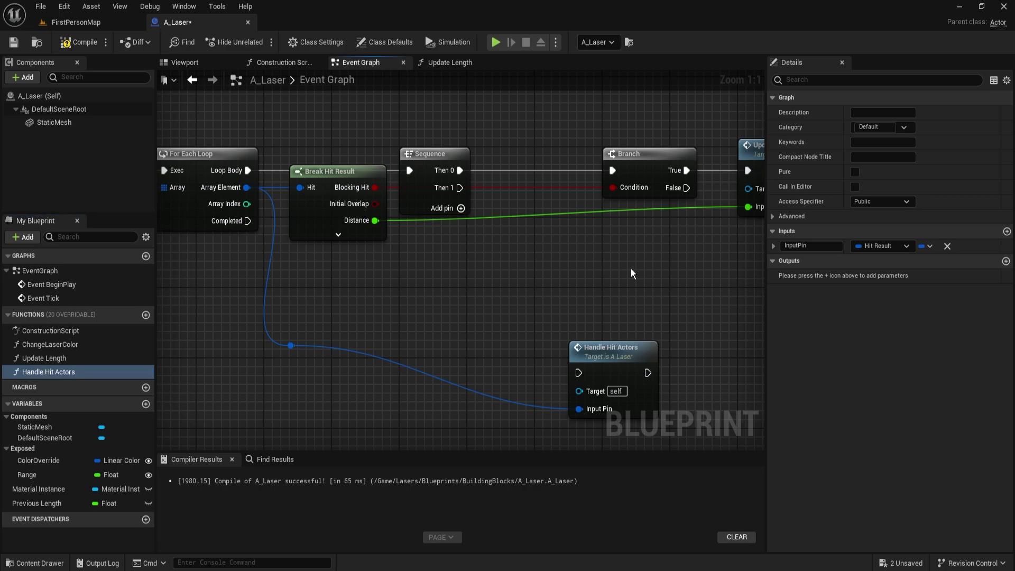
Connect the Sequence's Then 1 output to Handle Hit Actors, then line up the function node and its reroute node.
drag(579, 373, 459, 192)
drag(606, 349, 572, 294)
shift+click(291, 343)
key(q)
click(289, 342)
key(Right)
key(Right)
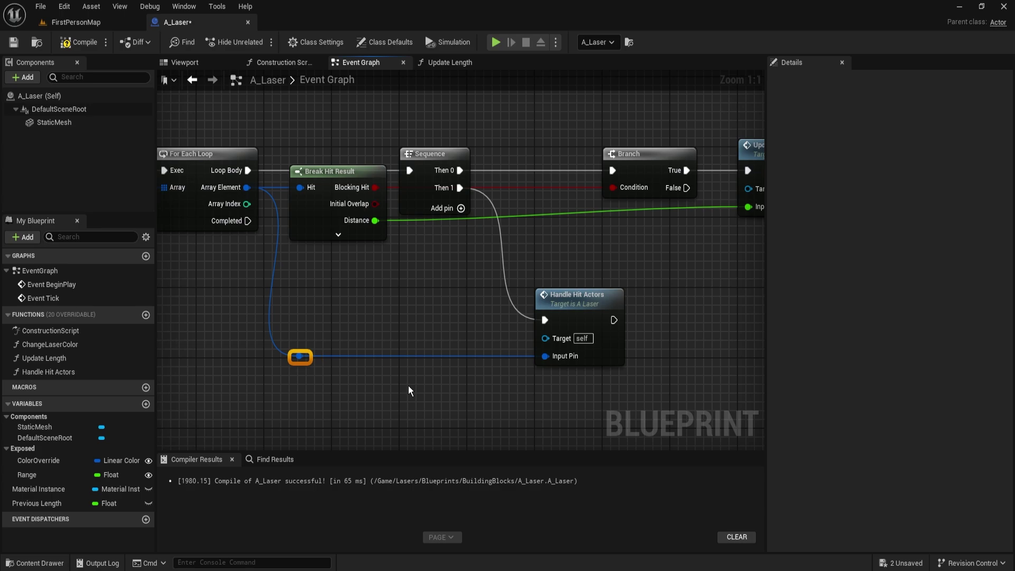
click(588, 391)
Open the Handle Hit Actors function, delete the leftover reroute node, and reposition the entry node.
double_click(560, 294)
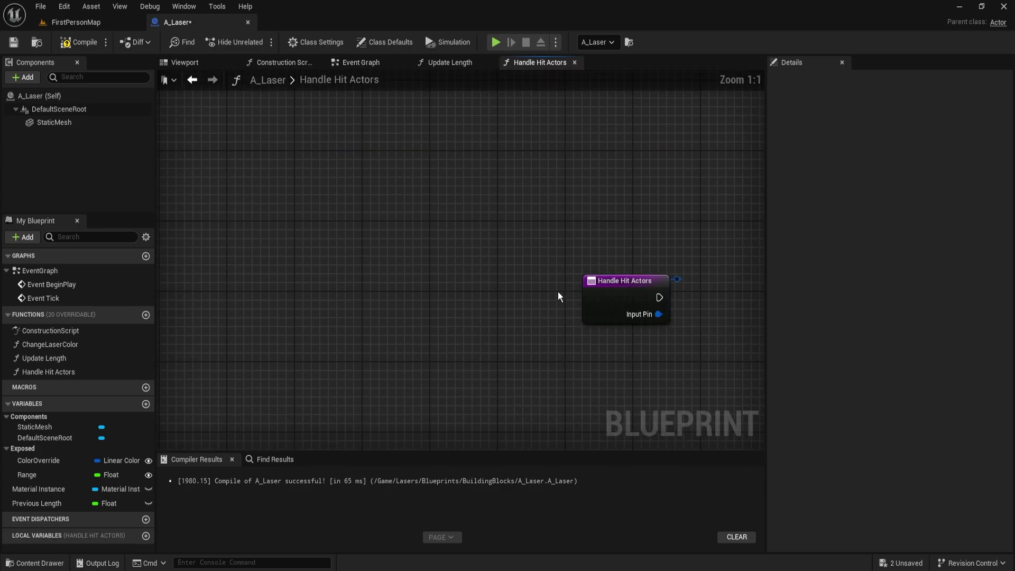
drag(385, 232, 382, 227)
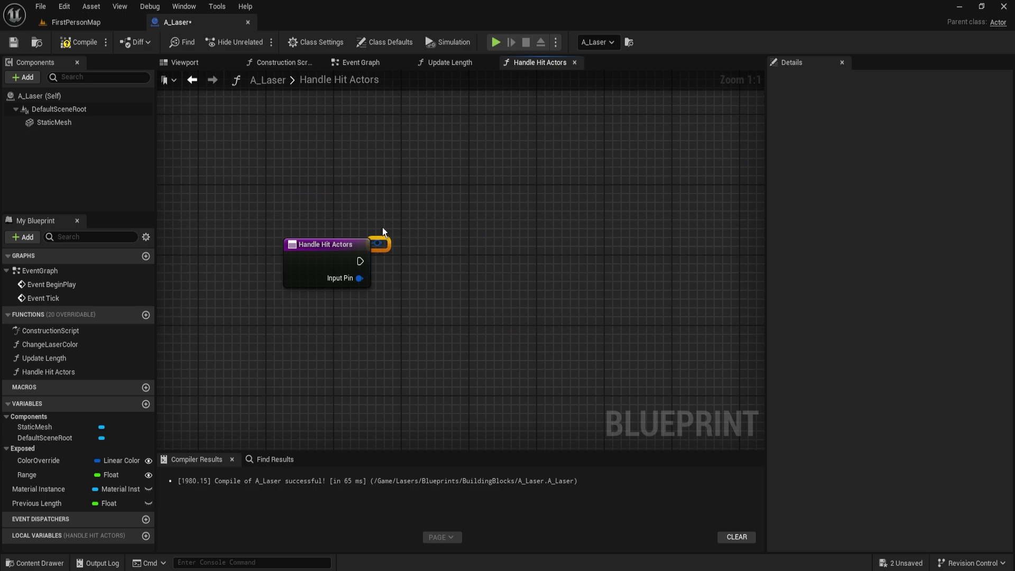
key(Delete)
scroll(550, 285, down, 4)
right_drag(382, 227, 513, 268)
drag(497, 284, 244, 239)
scroll(245, 239, up, 4)
click(376, 251)
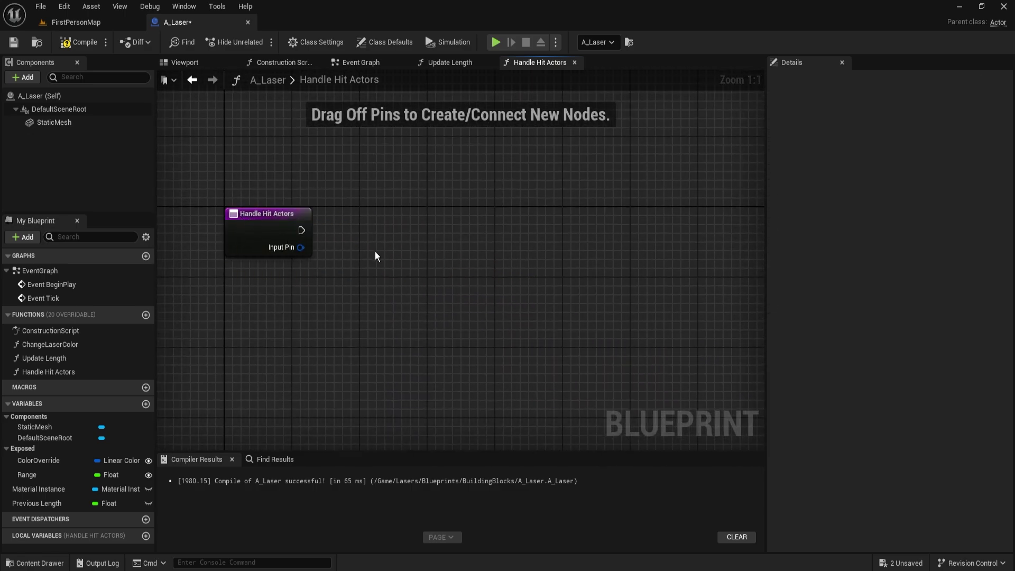
right_drag(455, 271, 525, 271)
Add a Break Hit Result node fed by the function's Input Pin, place it beside the entry node, and expand all its outputs.
drag(370, 249, 482, 253)
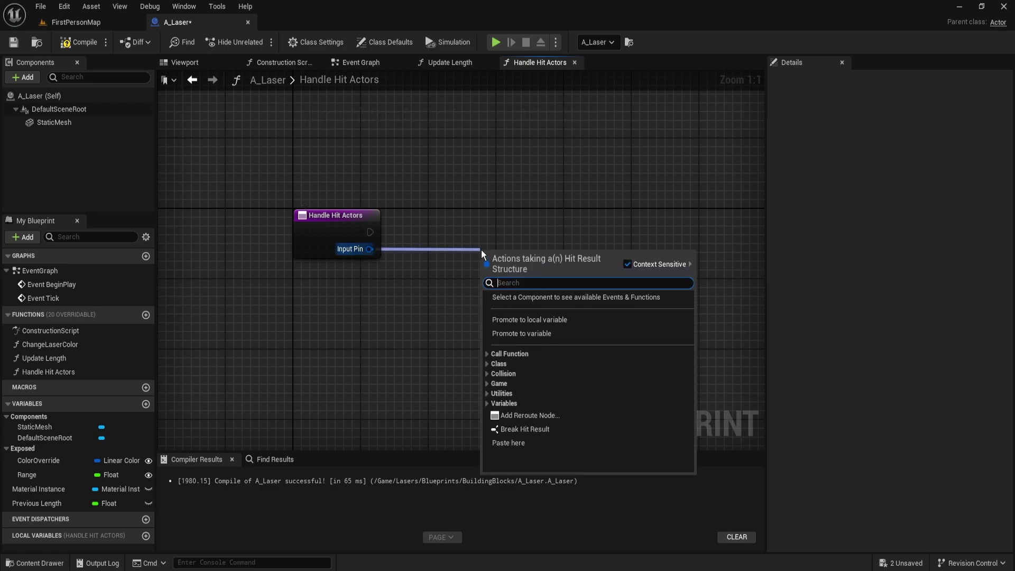
text(break)
key(Return)
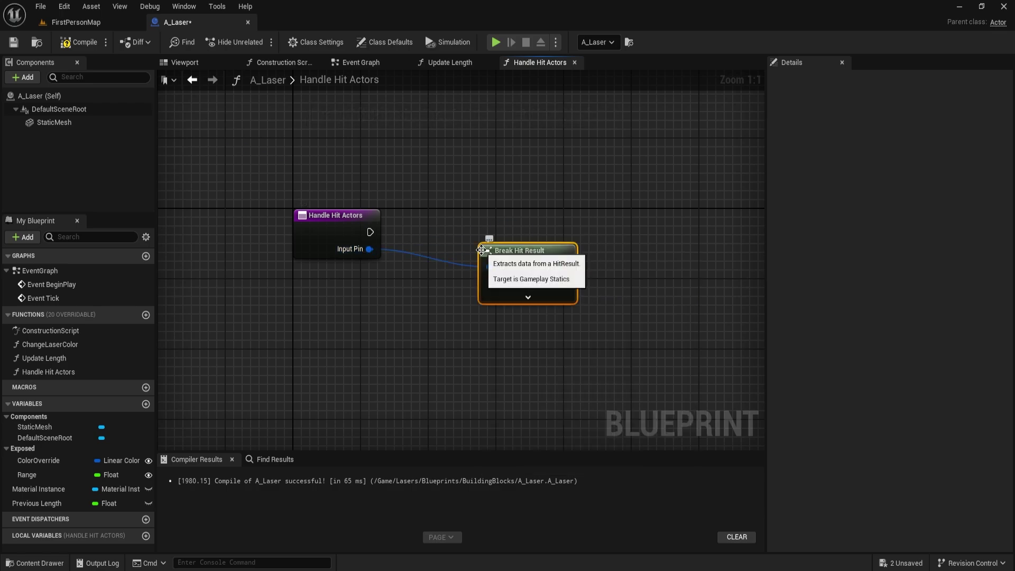
drag(481, 250, 396, 232)
click(442, 280)
right_drag(553, 305, 556, 301)
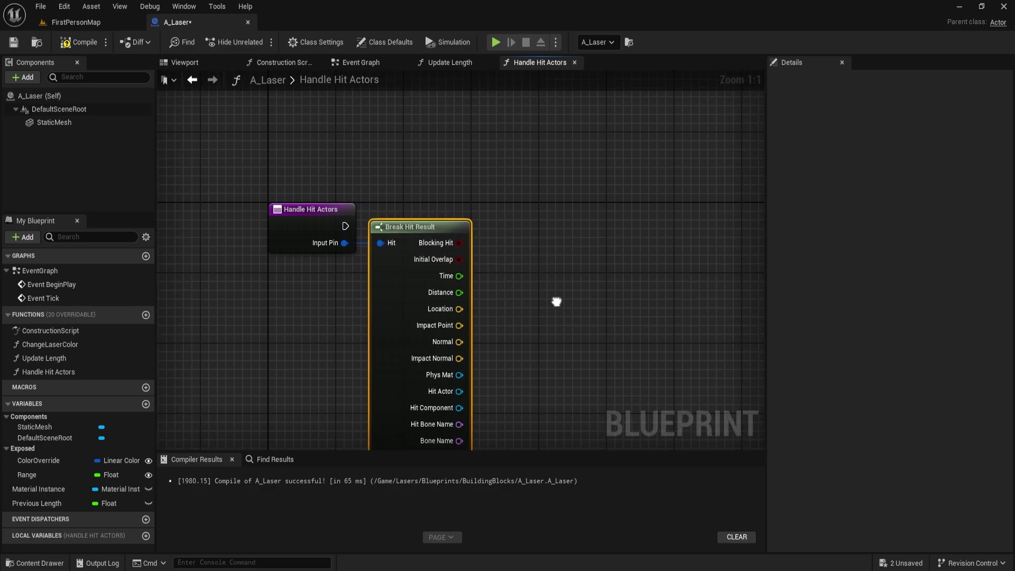
Add a Get Component by Class node from the Hit Actor output and set its Component Class to AC_Handler.
key(ctrl+space)
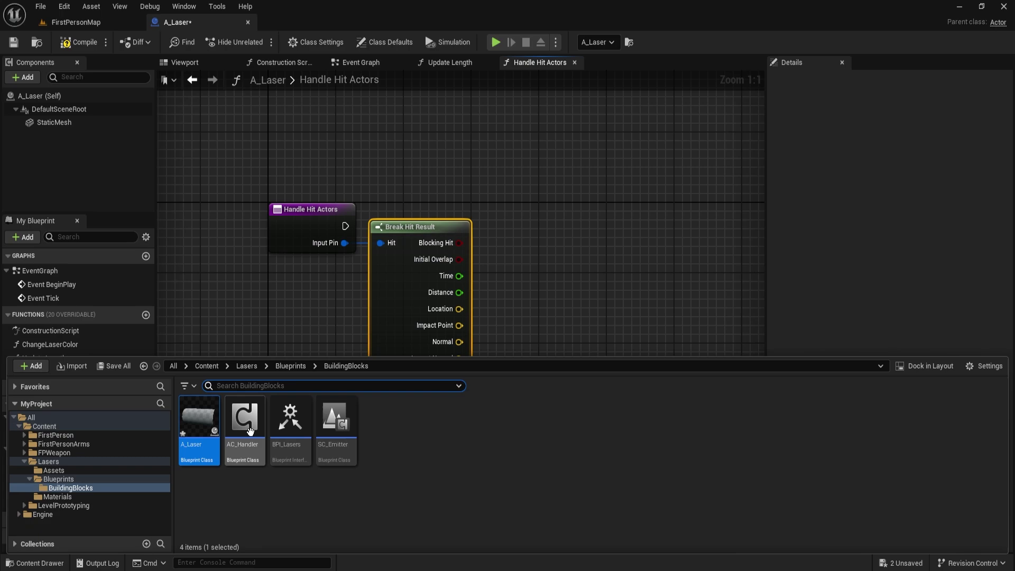
right_drag(557, 261, 496, 257)
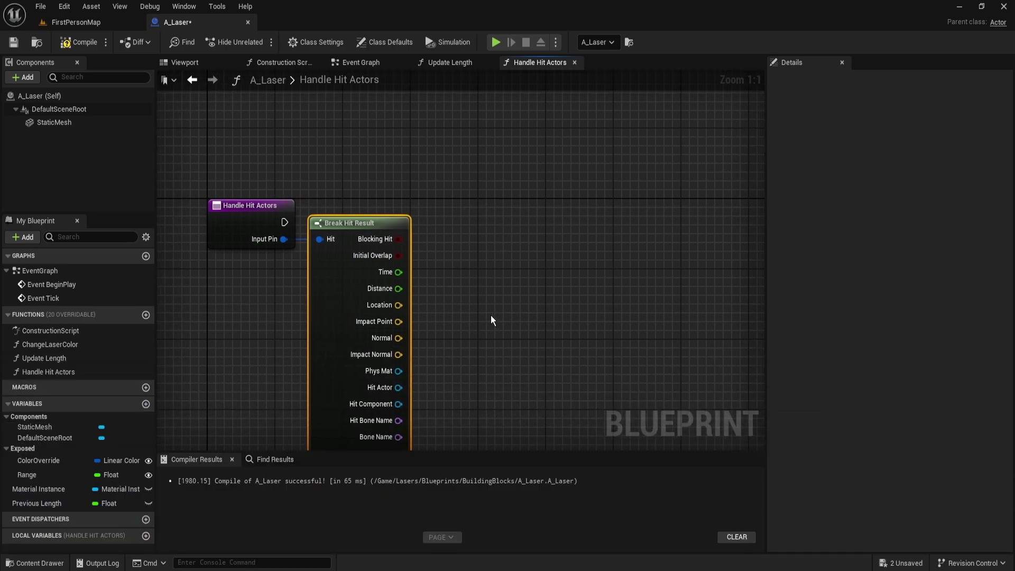
right_drag(491, 315, 465, 306)
drag(372, 378, 442, 334)
text(get co)
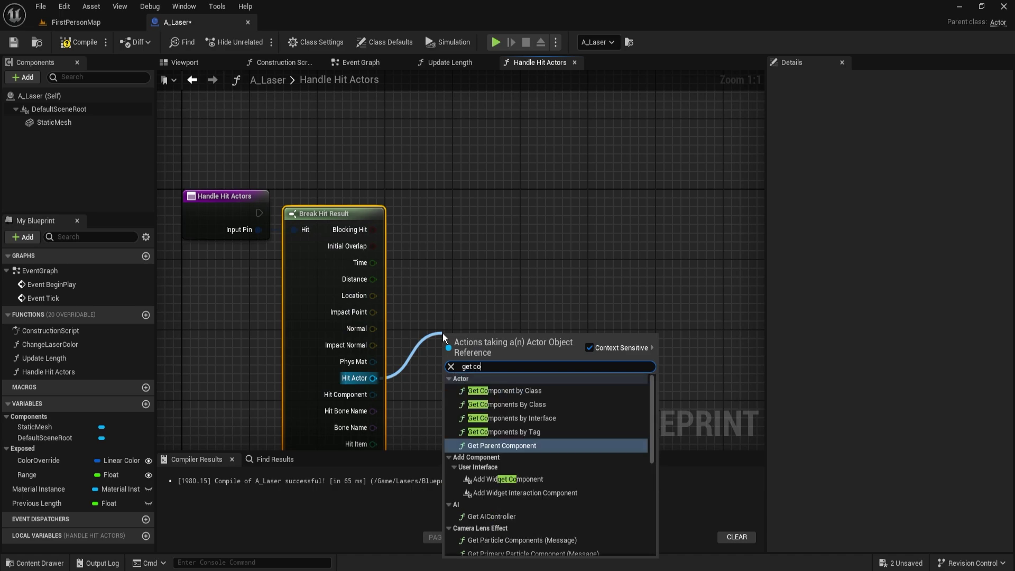
text(mponent by)
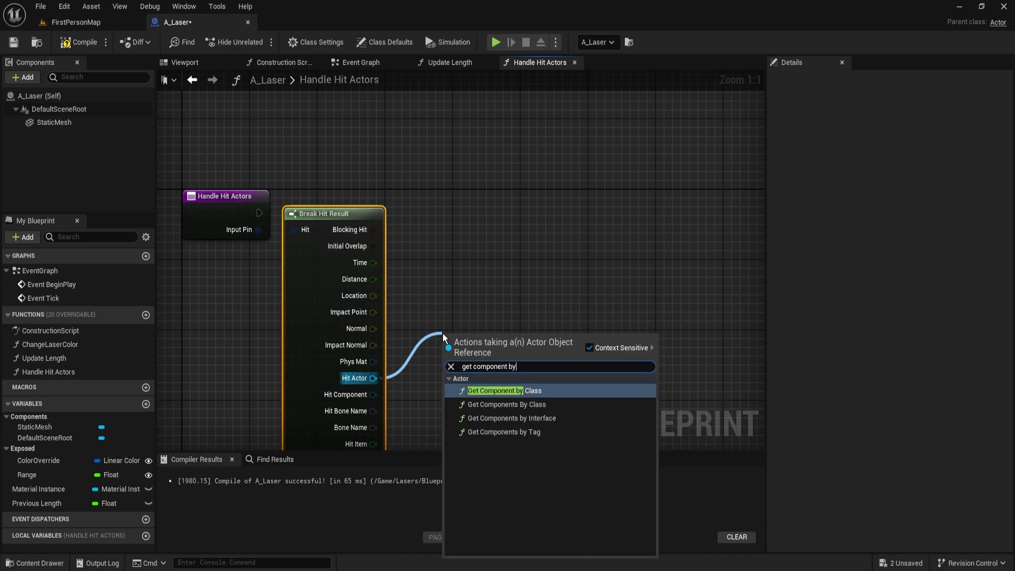
key(Return)
click(478, 389)
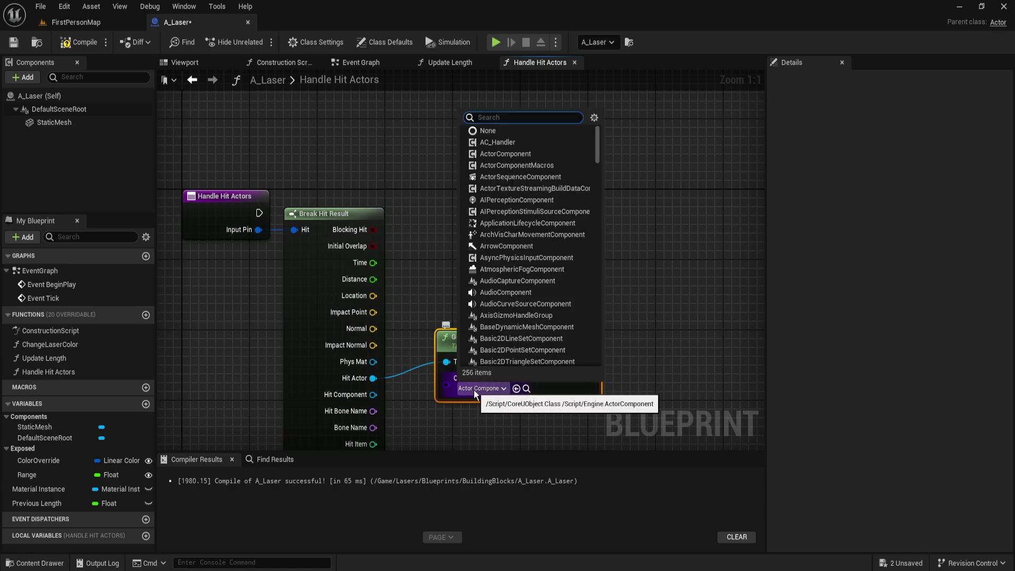
text(ac_hand)
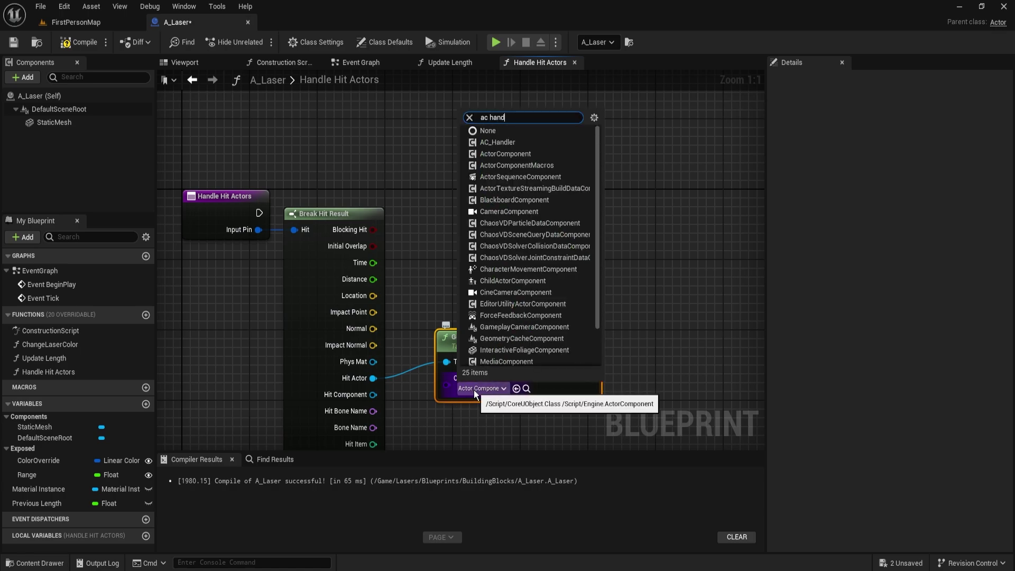
click(498, 430)
right_drag(498, 430, 431, 336)
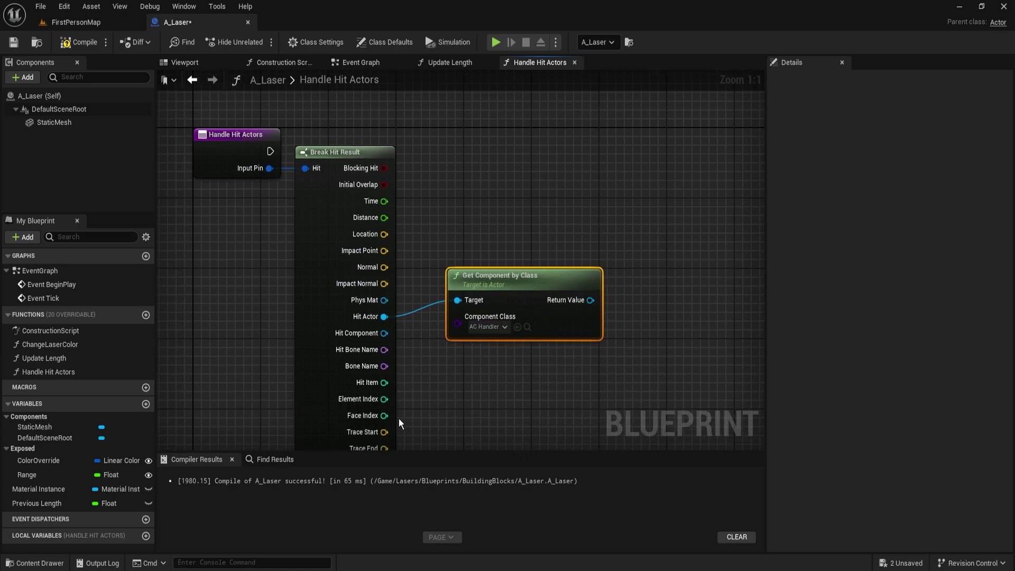
Collapse the unused Break Hit Result outputs and line up the Get Component by Class node with the other nodes.
right_drag(399, 418, 396, 373)
click(395, 369)
right_drag(409, 298, 389, 442)
drag(489, 332, 454, 232)
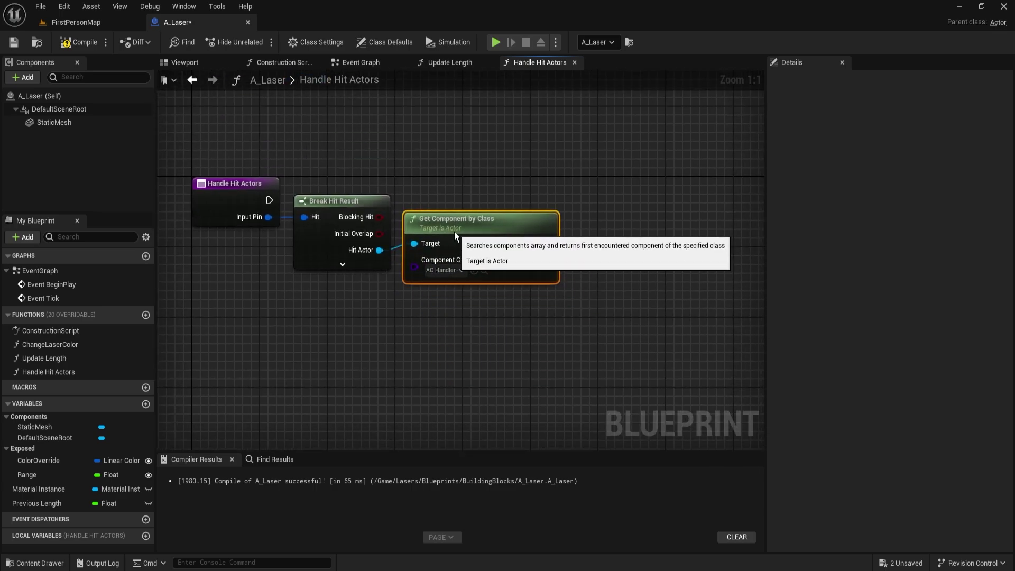
drag(520, 324, 235, 178)
click(496, 186)
right_drag(496, 186, 446, 237)
Add the Is Valid macro node on the Get Component by Class Return Value and connect its Exec to the function entry.
drag(497, 297, 585, 251)
text(is valid)
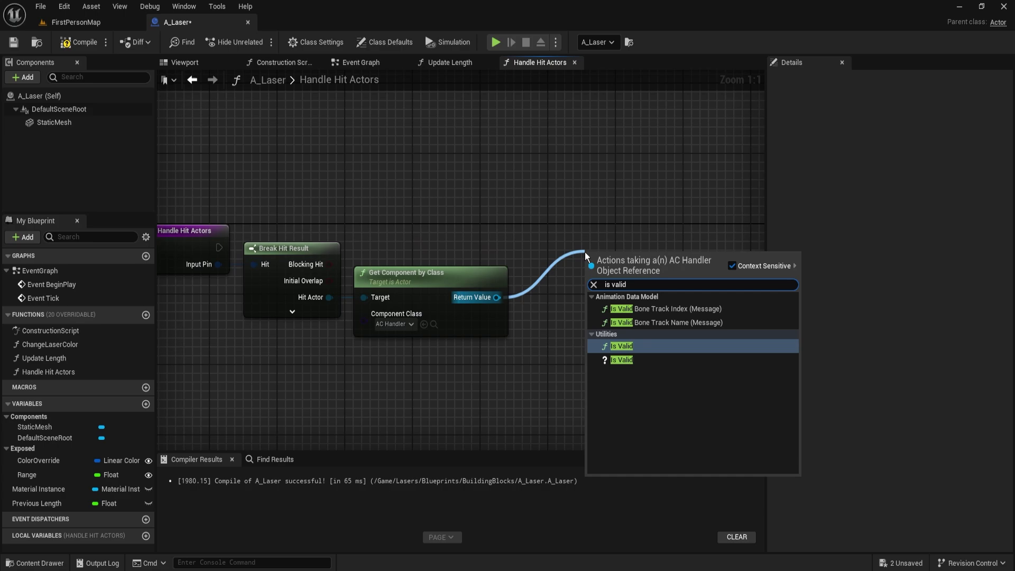
key(Down)
key(Return)
drag(592, 273, 219, 247)
right_drag(687, 291, 499, 243)
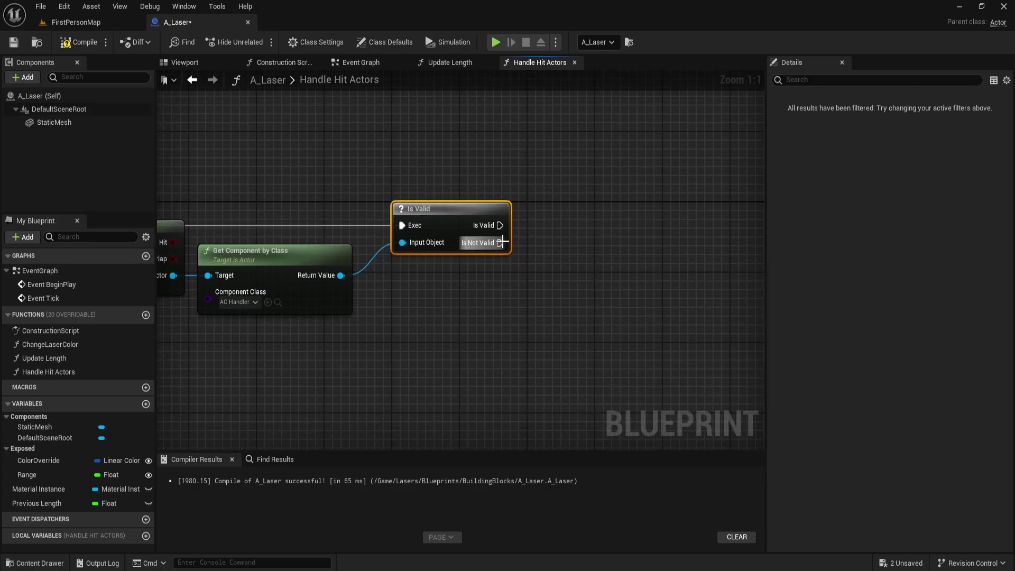
drag(502, 242, 550, 330)
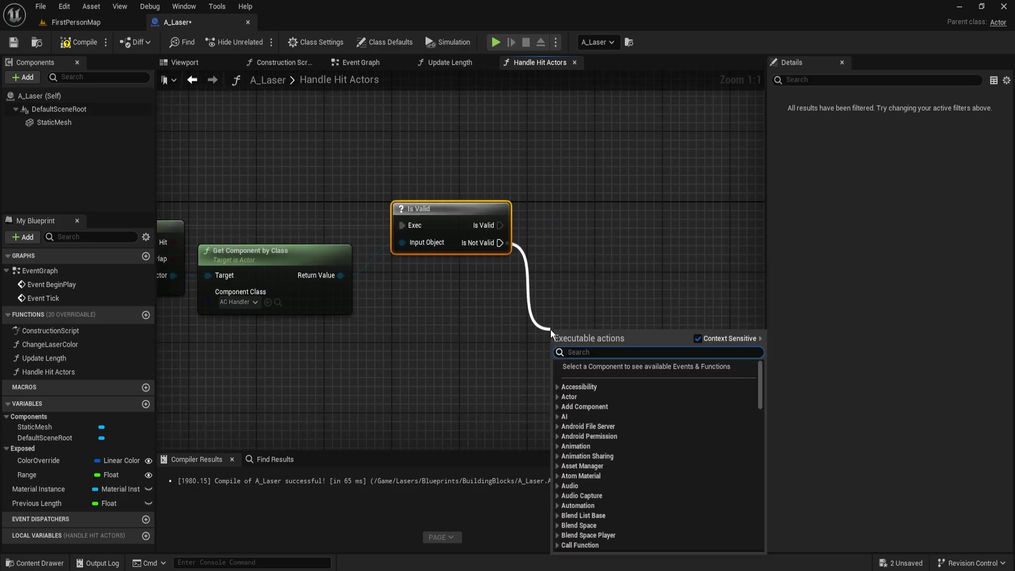
click(946, 366)
right_drag(466, 277, 412, 284)
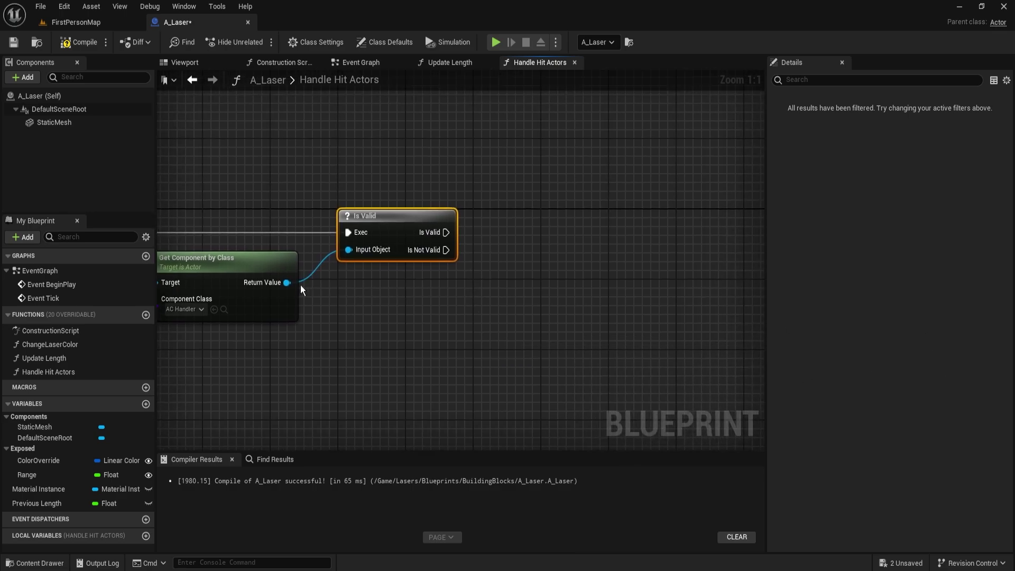
Promote the Get Component by Class Return Value to a local variable named L-Handler.
drag(287, 283, 522, 284)
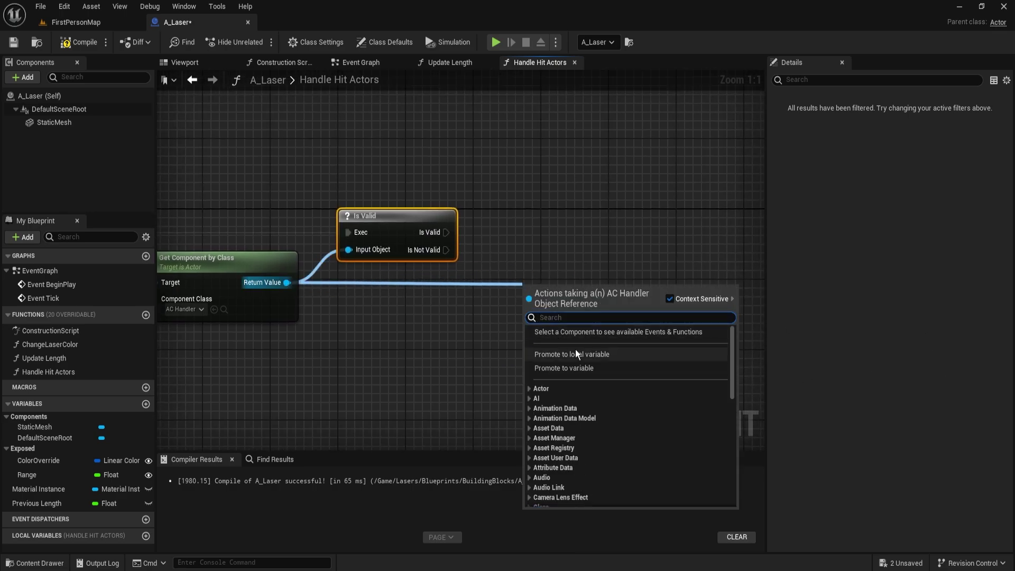
click(583, 358)
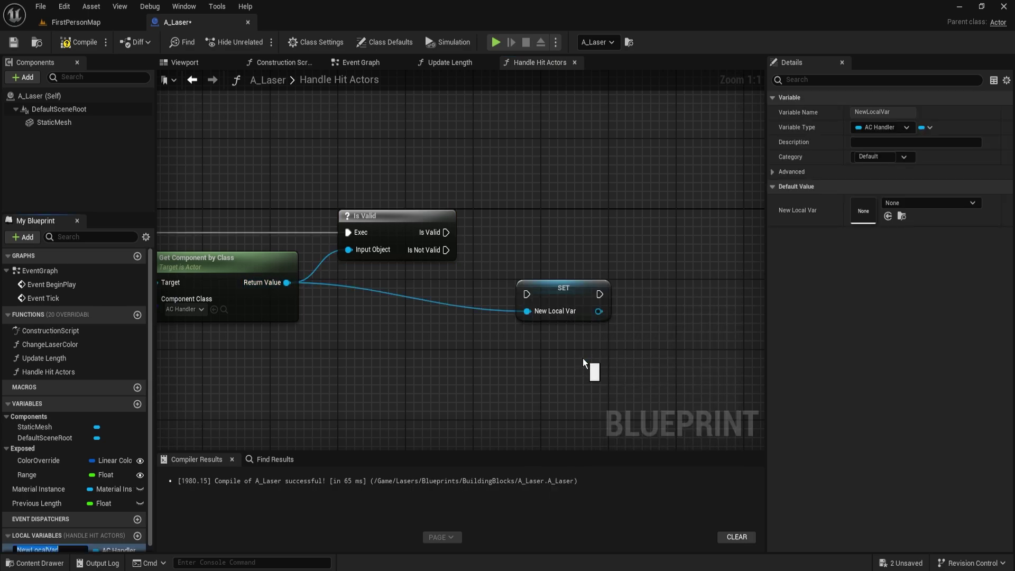
text(l-)
text(Handler)
key(Return)
Connect Is Valid to the L-Handler Set node, align the two, and route the handler wire through a reroute node beneath them.
drag(527, 294, 579, 242)
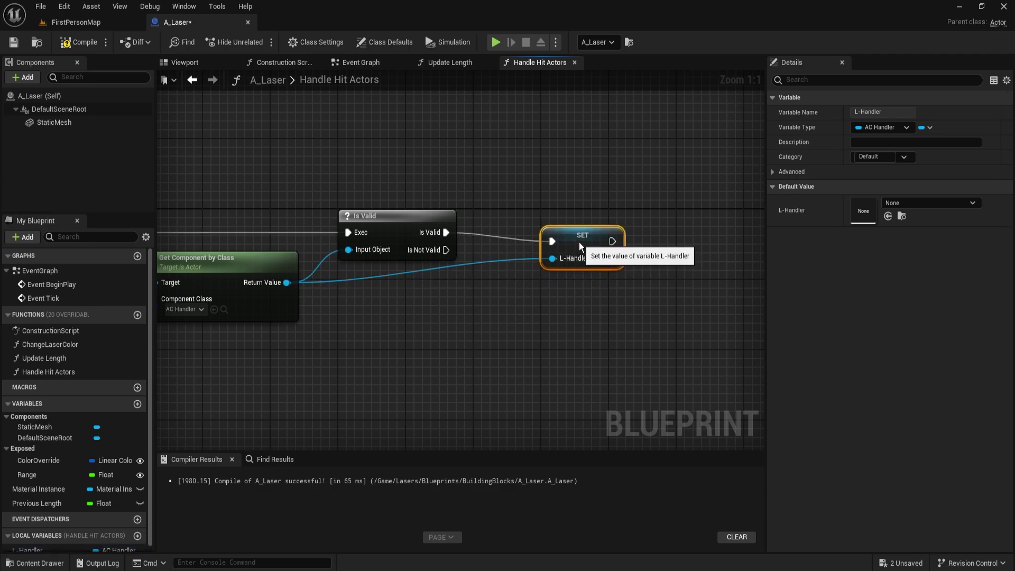
double_click(496, 253)
drag(502, 254, 507, 288)
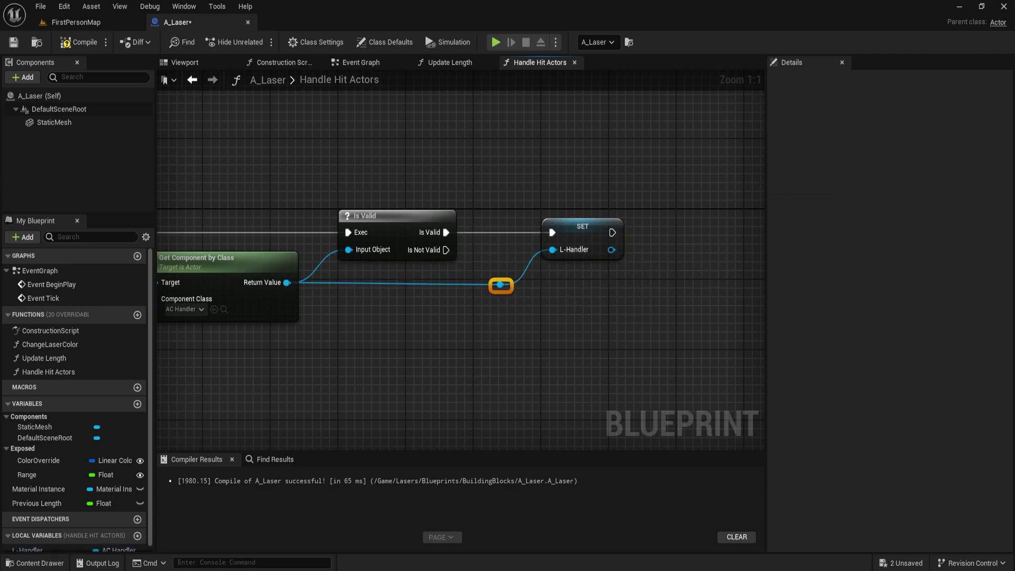
right_drag(683, 281, 601, 285)
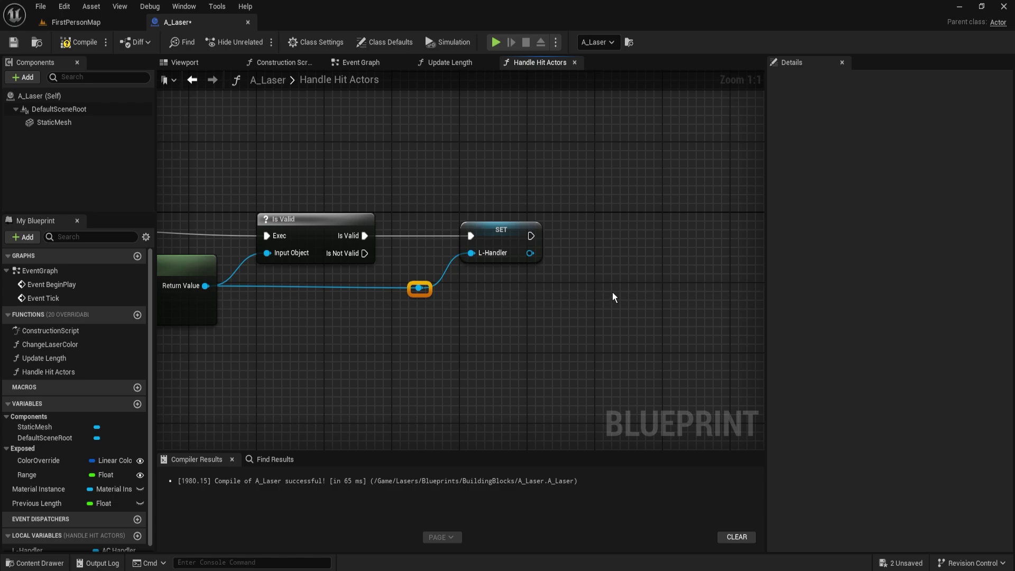
Add a Branch after the L-Handler Set node, with reroute nodes on its Condition input and on the L-Handler output.
right_drag(614, 297, 465, 314)
click(578, 246)
drag(588, 269, 362, 251)
drag(614, 258, 662, 242)
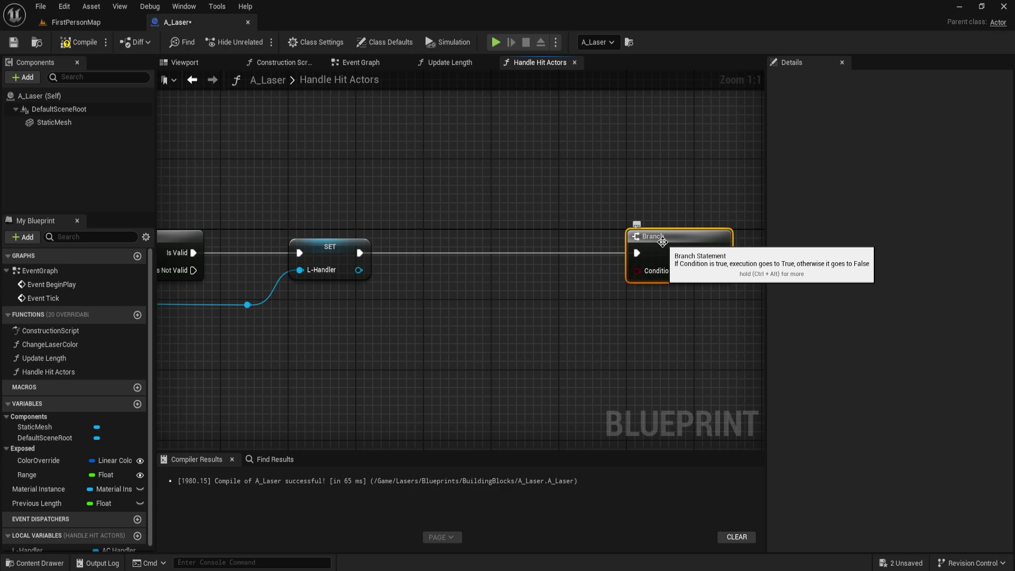
right_drag(607, 280, 568, 279)
drag(598, 271, 530, 271)
drag(320, 270, 489, 271)
Collapse the two reroute nodes between the L-Handler Set node and the Branch into a function named IsNotOnPath.
drag(431, 210, 560, 293)
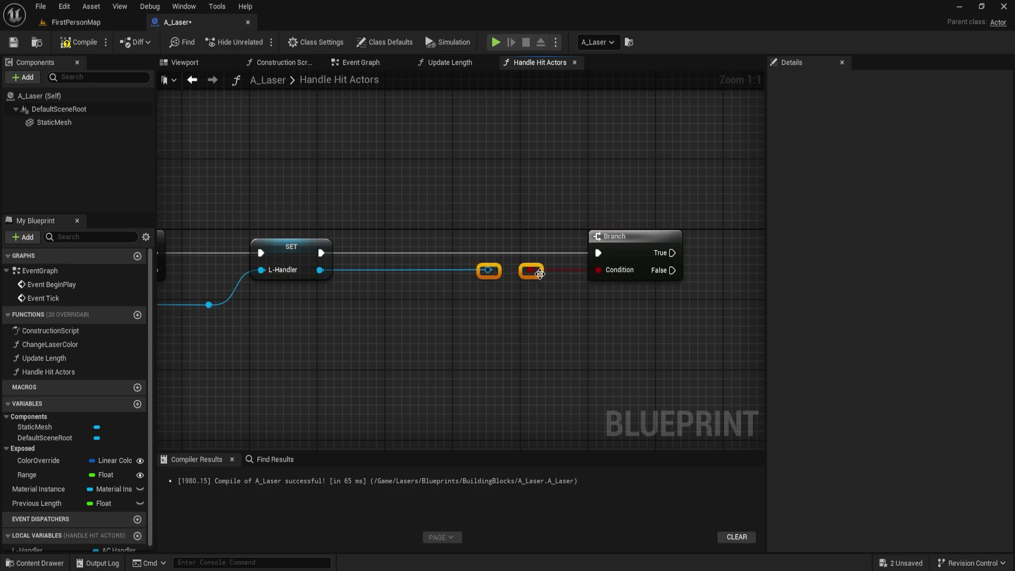
right_click(540, 274)
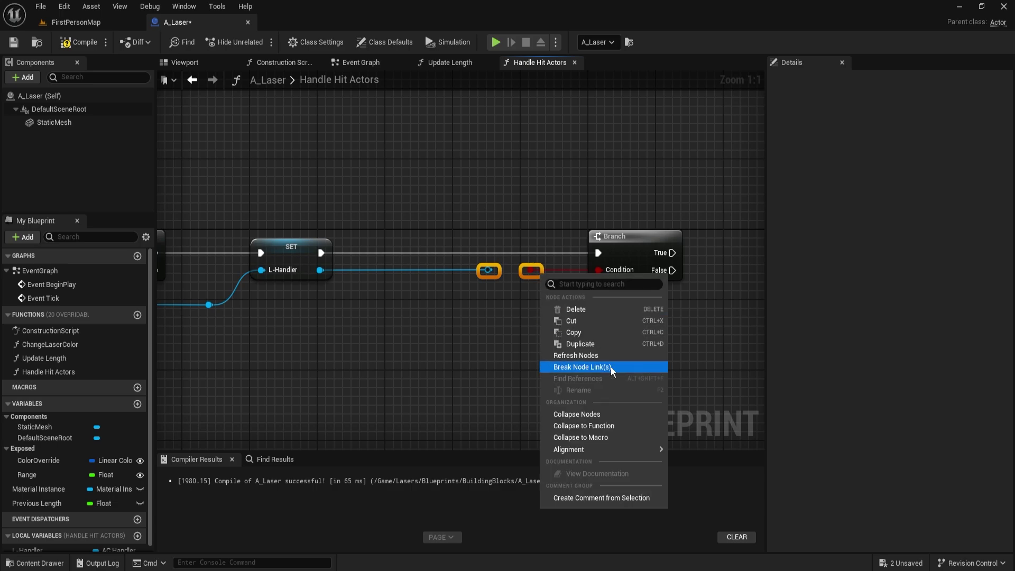
click(598, 424)
key(BackSpace)
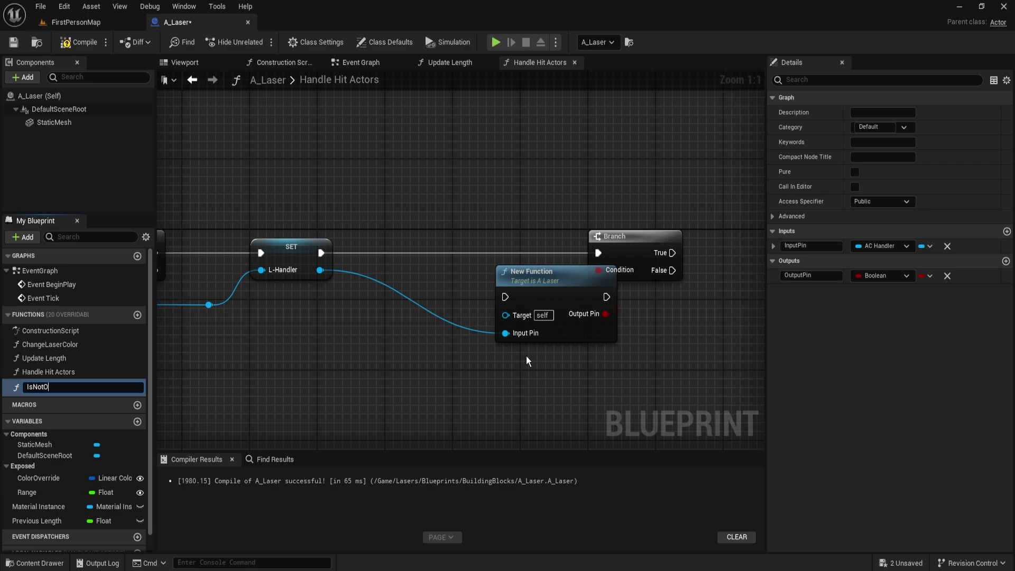
text(IsNotOnPath)
key(Return)
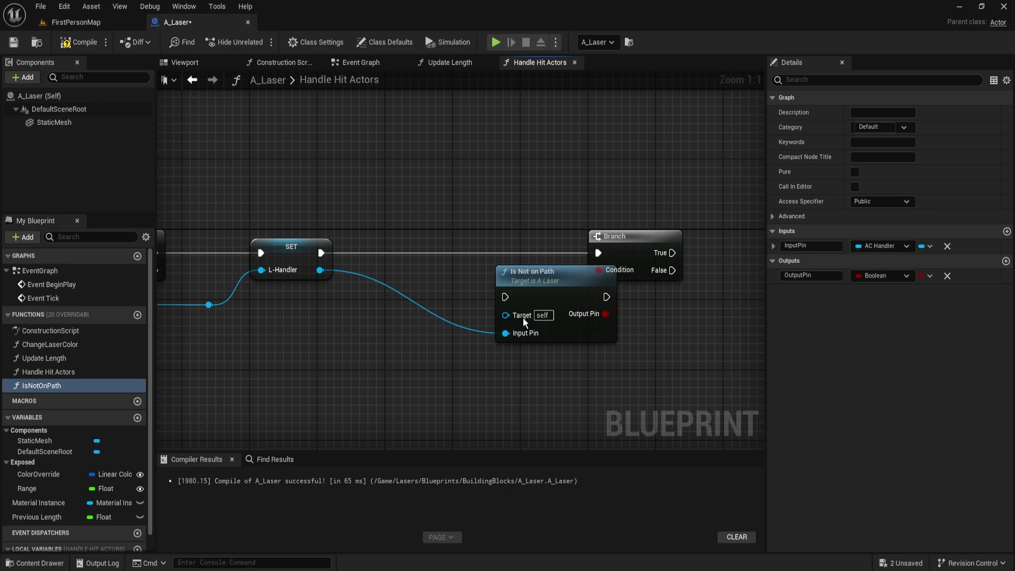
Make the IsNotOnPath function pure, save the pending assets, and line its node up just before the Branch.
drag(550, 284, 498, 247)
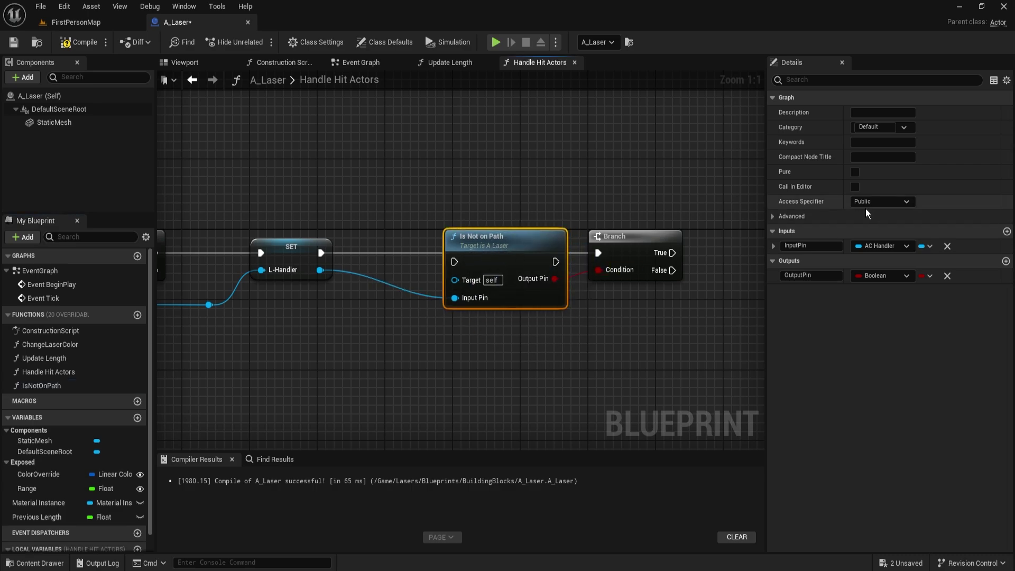
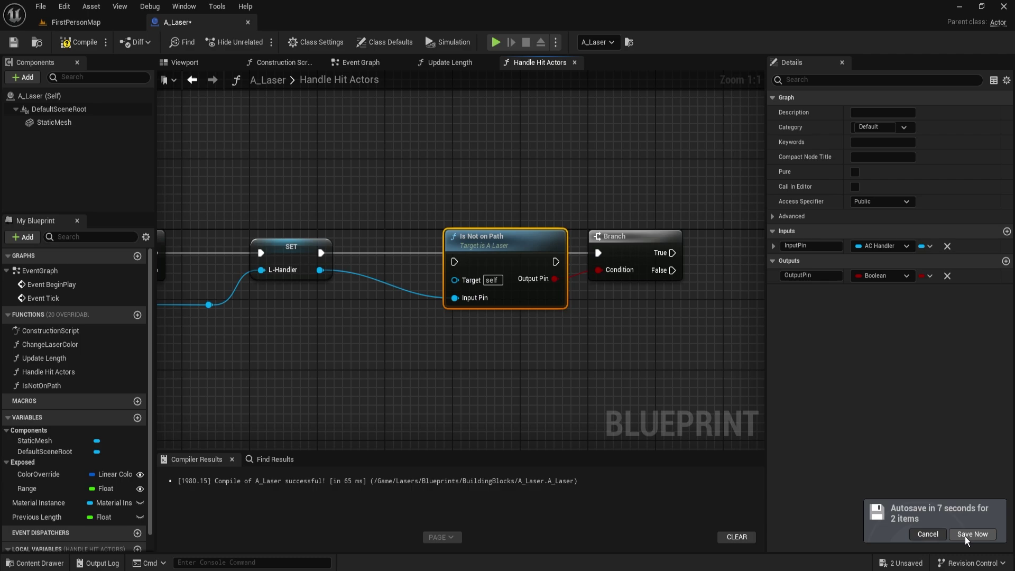
click(971, 534)
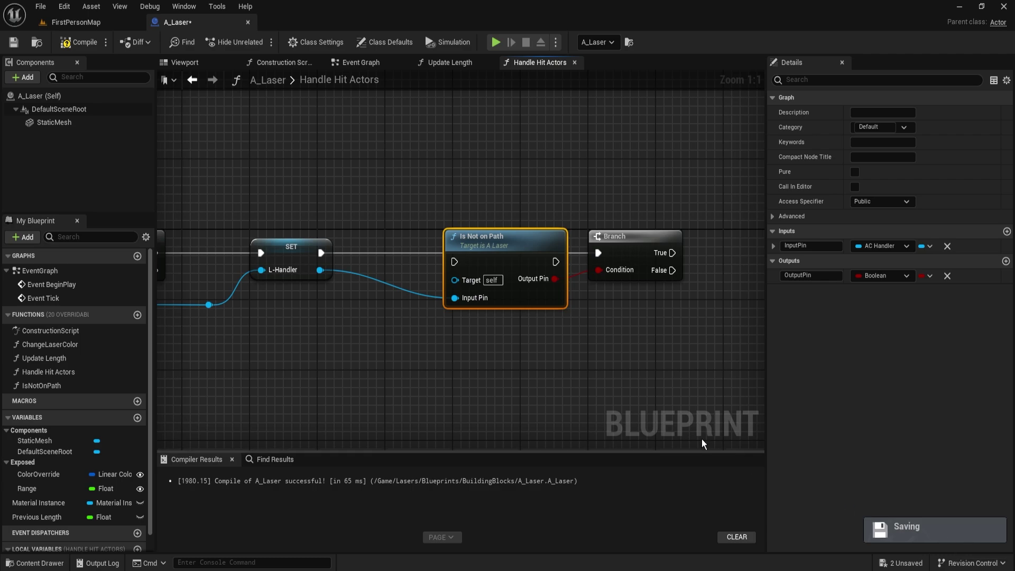
click(855, 173)
drag(501, 238, 518, 256)
Replace the wire into the Is Not on Path Input Pin with an L-Handler getter placed close before the node.
alt+click(482, 271)
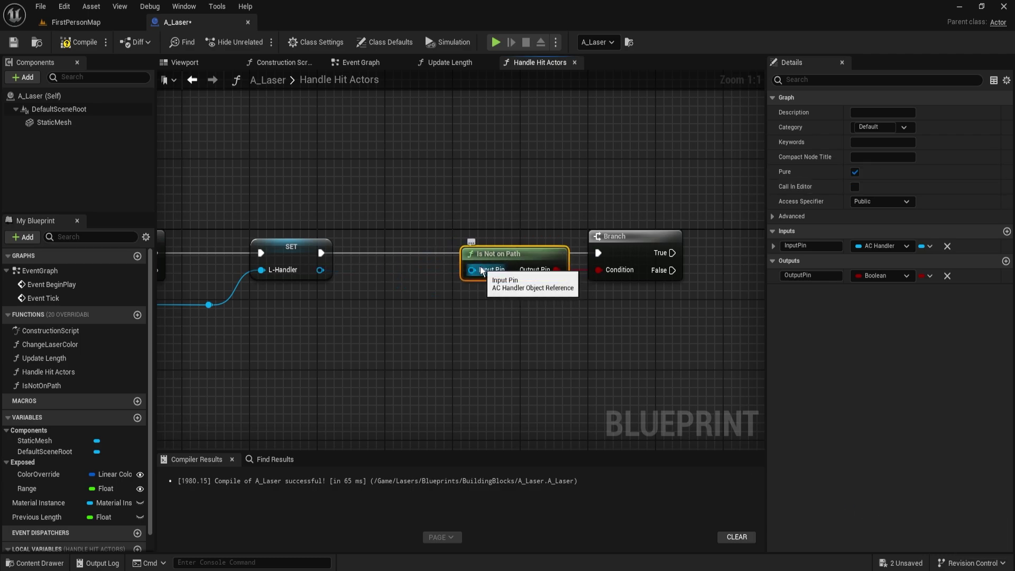
scroll(80, 476, down, 1)
drag(53, 546, 472, 270)
drag(415, 218, 626, 256)
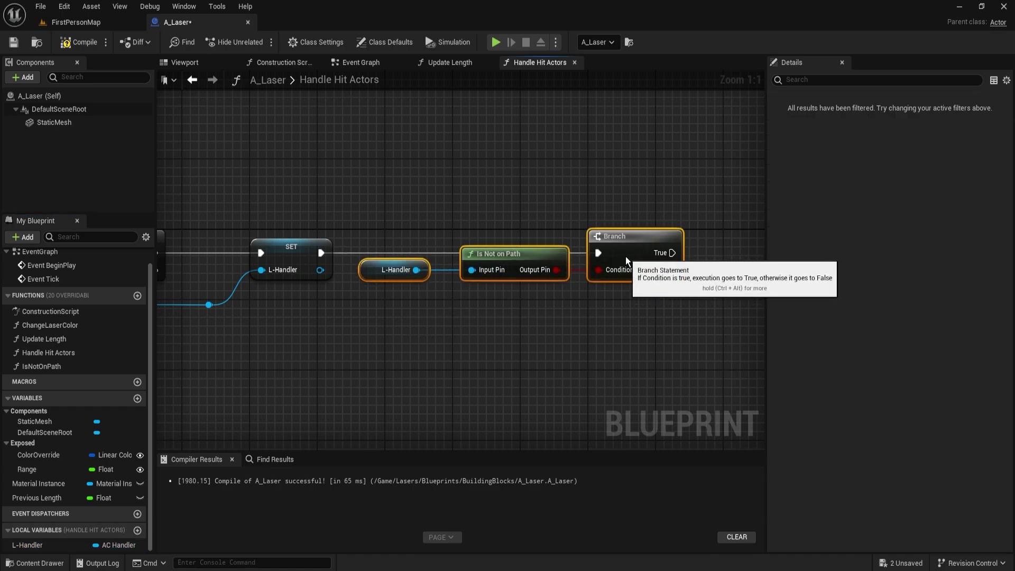
click(394, 270)
drag(394, 270, 419, 270)
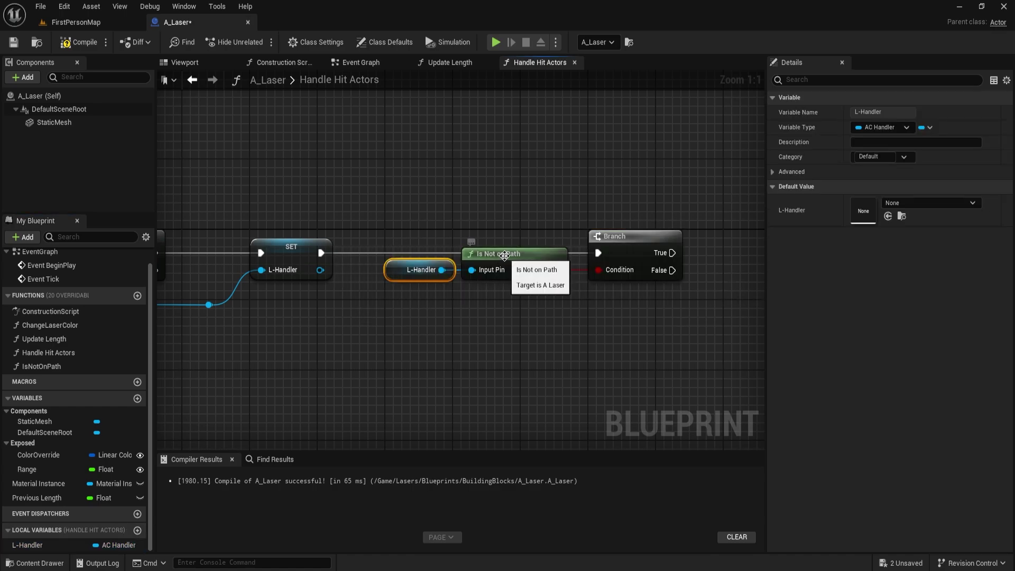
In the Is Not on Path graph, delete the reroute nodes, move the Return Node far from the entry, and break its exec link.
double_click(505, 256)
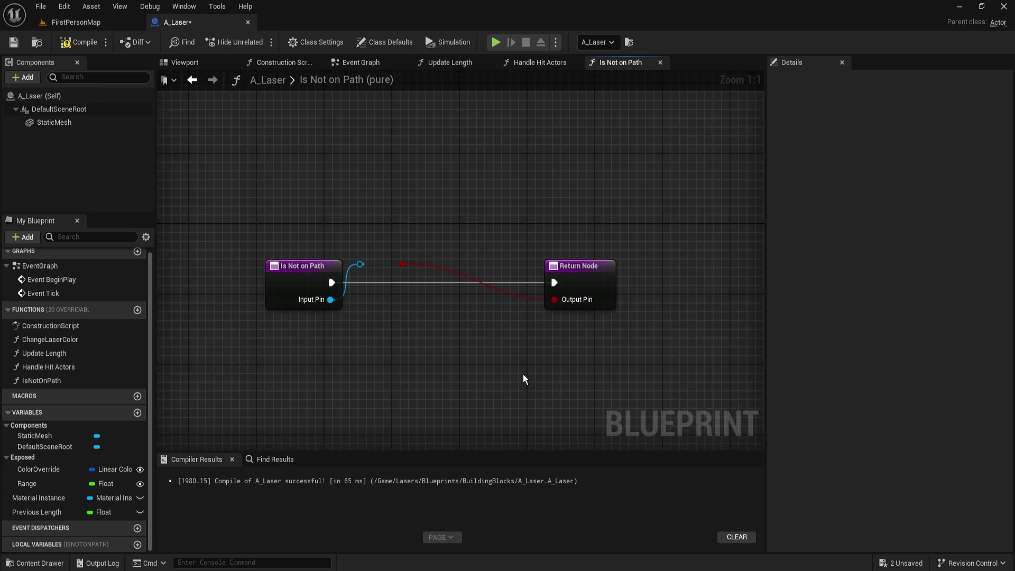
drag(531, 371, 382, 246)
key(Delete)
right_drag(652, 359, 447, 328)
drag(391, 251, 688, 251)
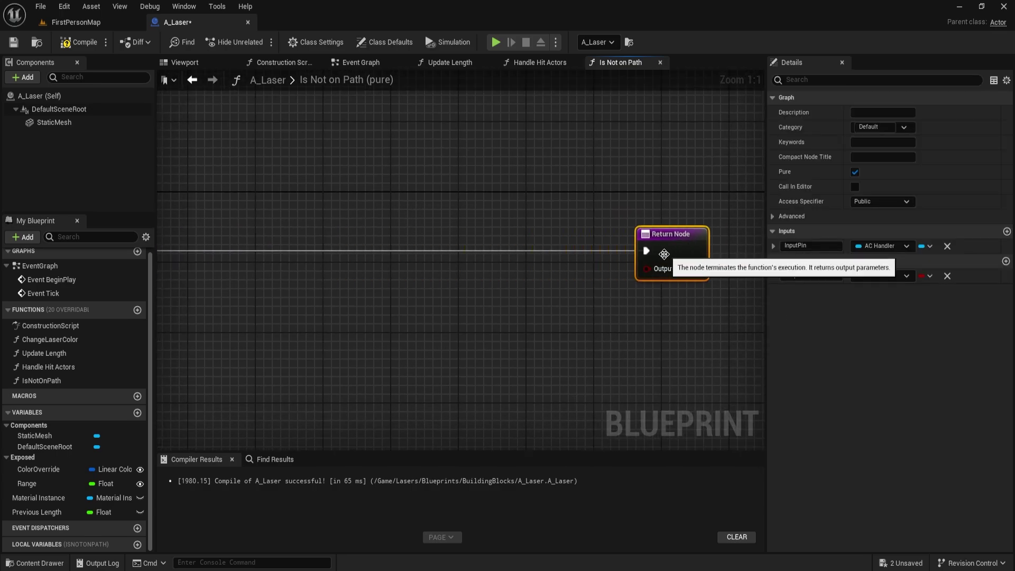
alt+click(647, 251)
right_drag(372, 277, 584, 295)
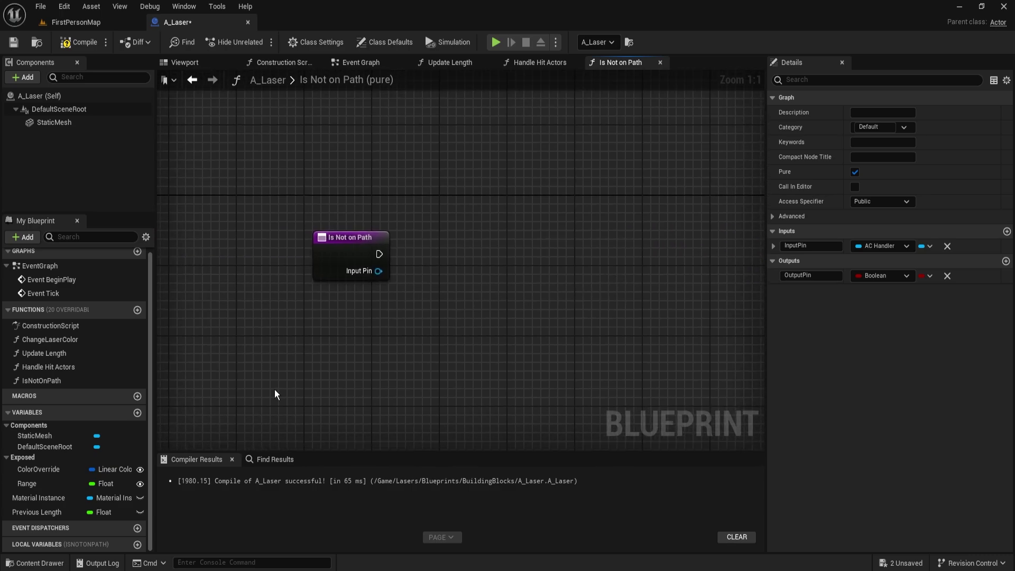
right_drag(275, 395, 395, 358)
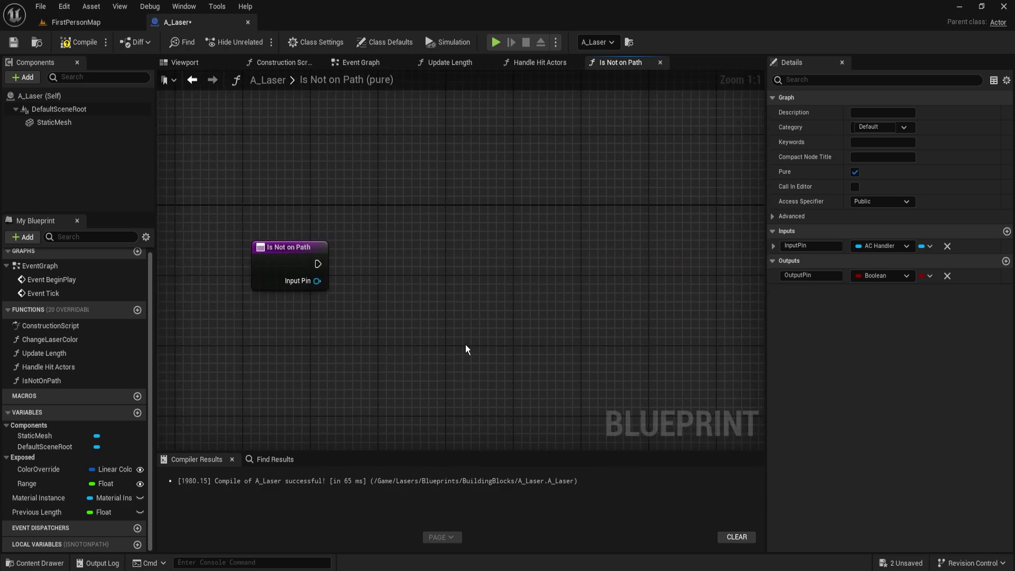
right_drag(465, 344, 428, 332)
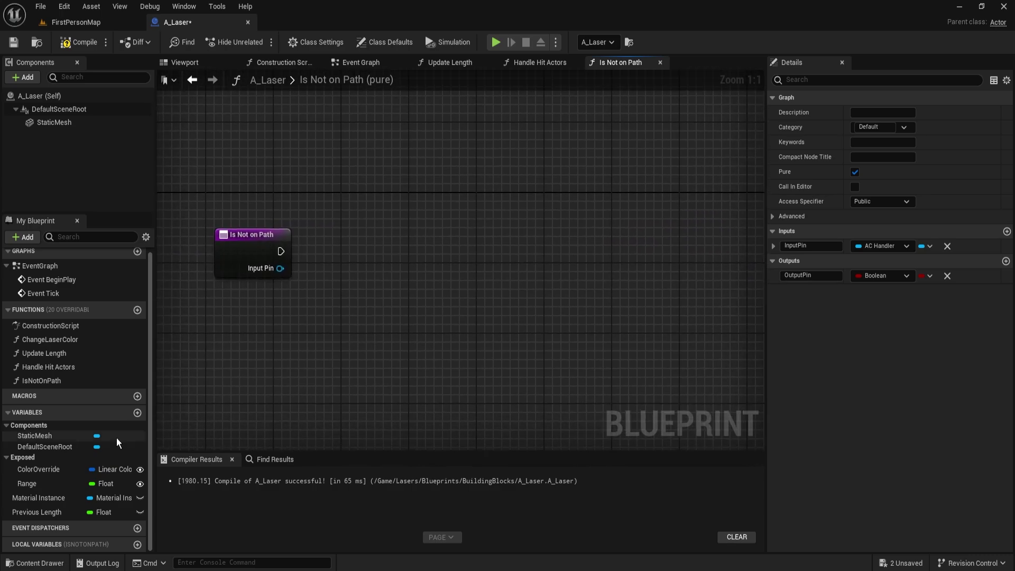
Duplicate the Previous Length variable and name the copy PreviousLasers.
click(52, 511)
key(ctrl+d)
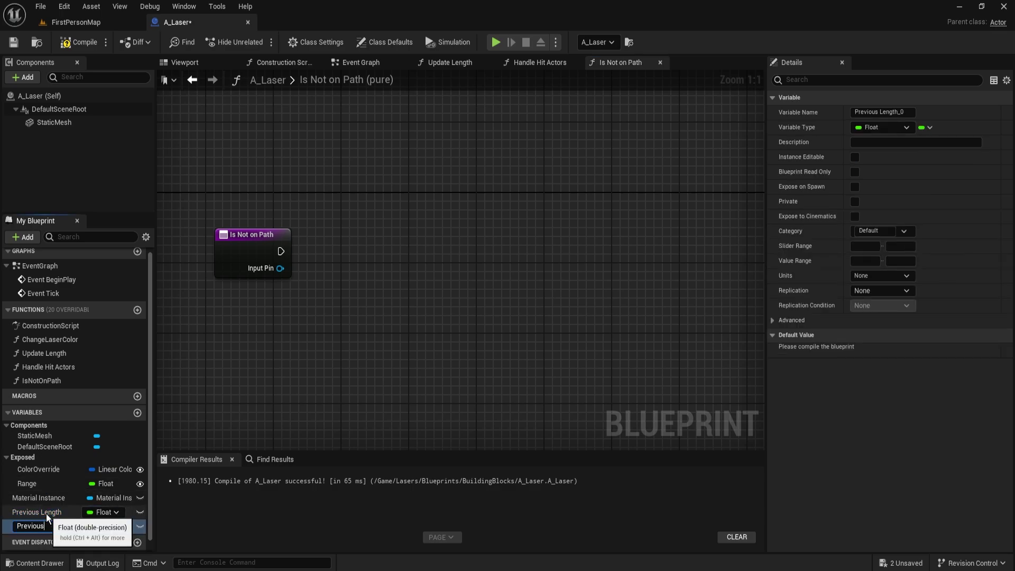
text(PreviousLasers)
key(Return)
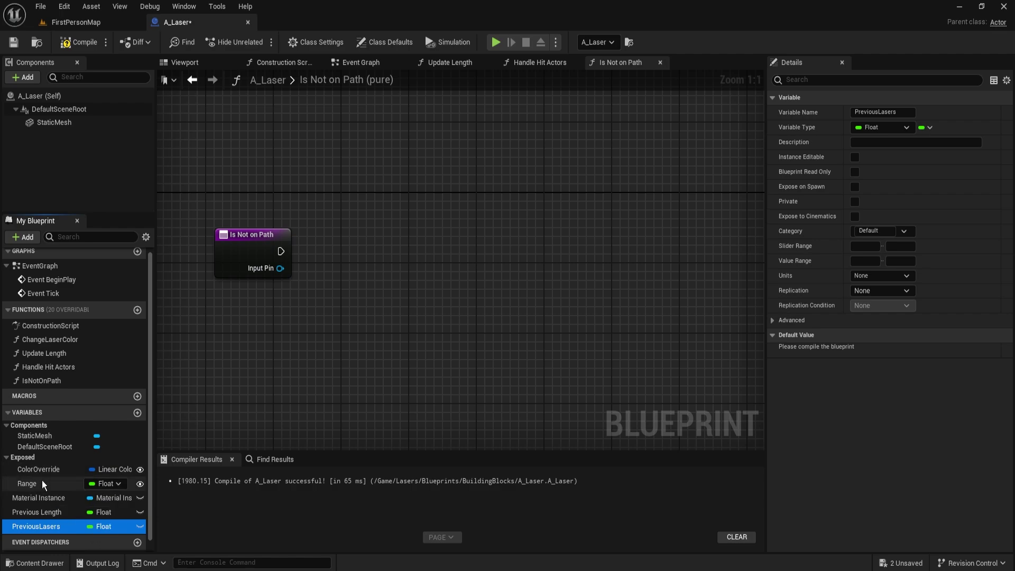
Change the PreviousLasers variable type to an array of A Laser object references.
right_click(90, 525)
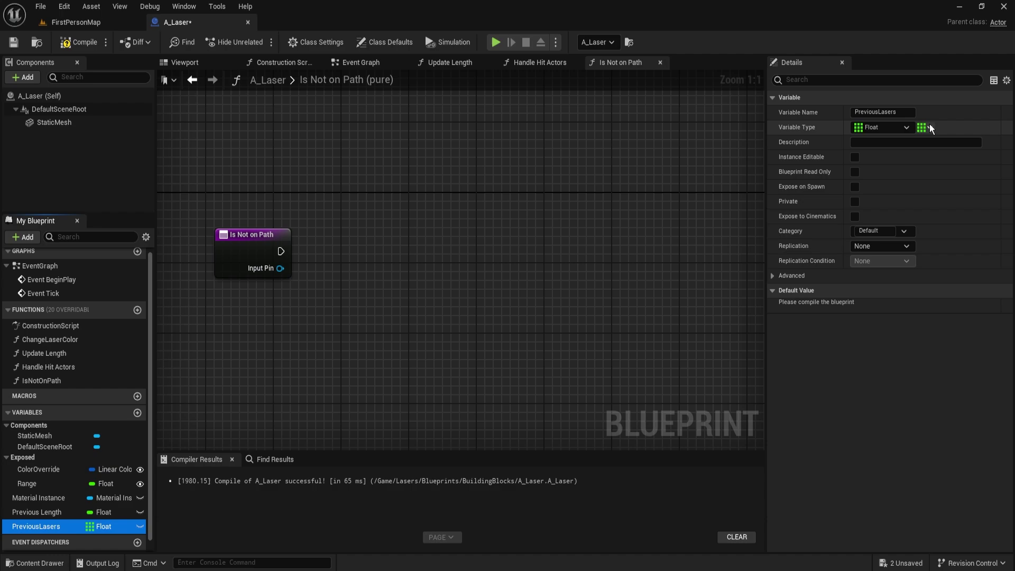
click(901, 127)
text(A)
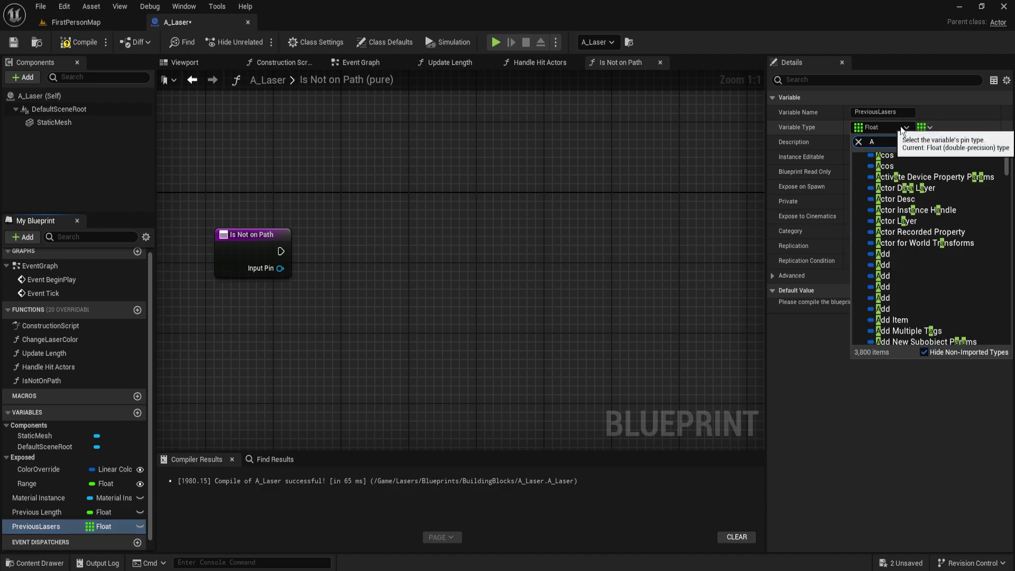
text(_lASER)
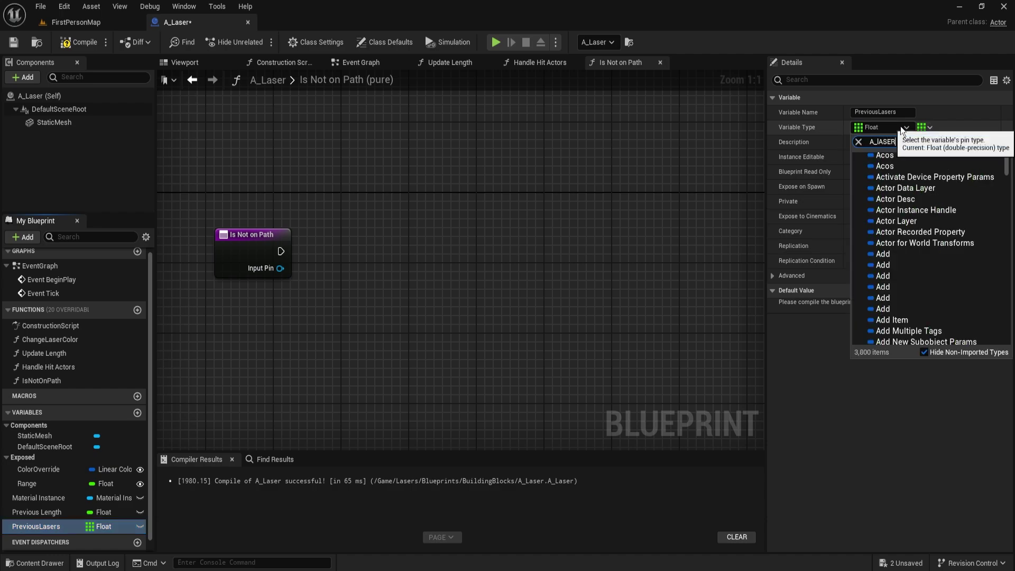
text(S)
key(BackSpace)
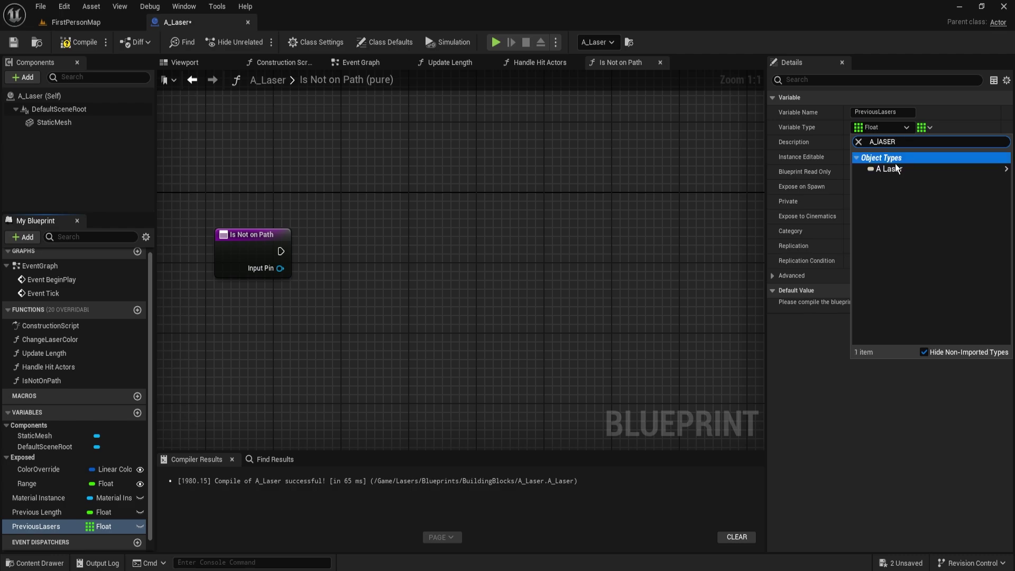
mouse_move(888, 168)
click(834, 170)
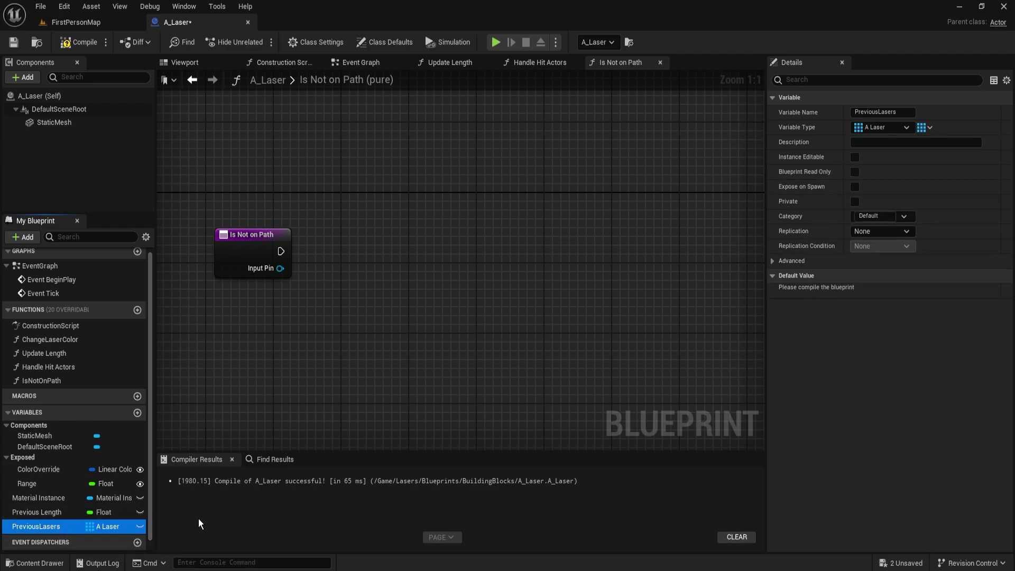
Make PreviousLasers instance editable and exposed on spawn, and put it in the Exposed category.
click(855, 157)
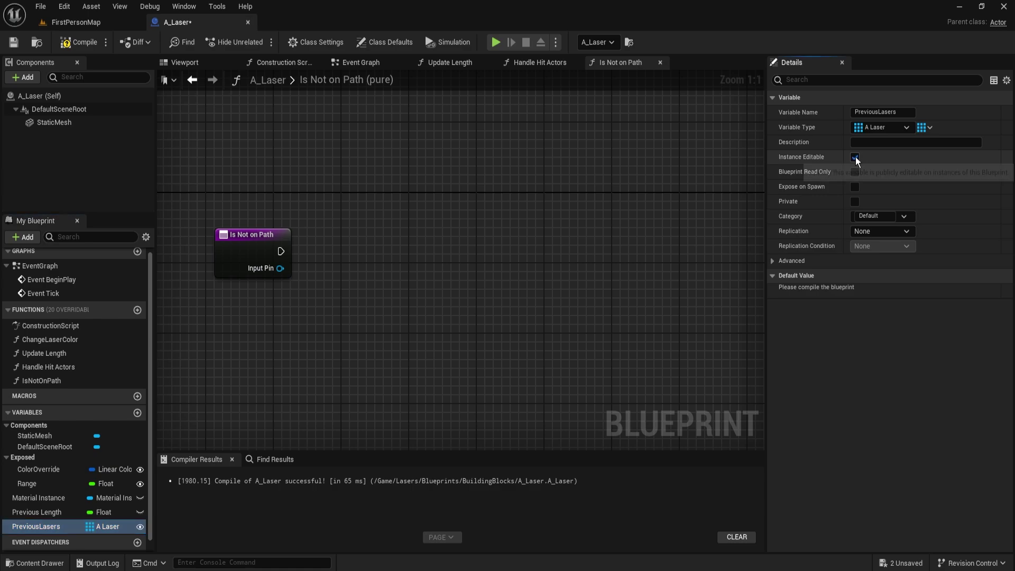
click(855, 186)
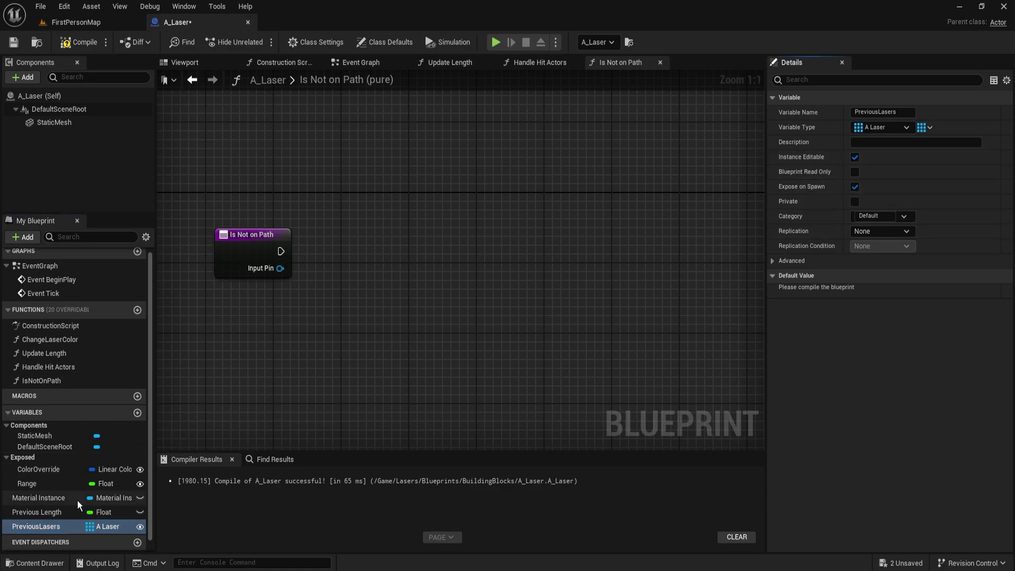
drag(36, 527, 25, 458)
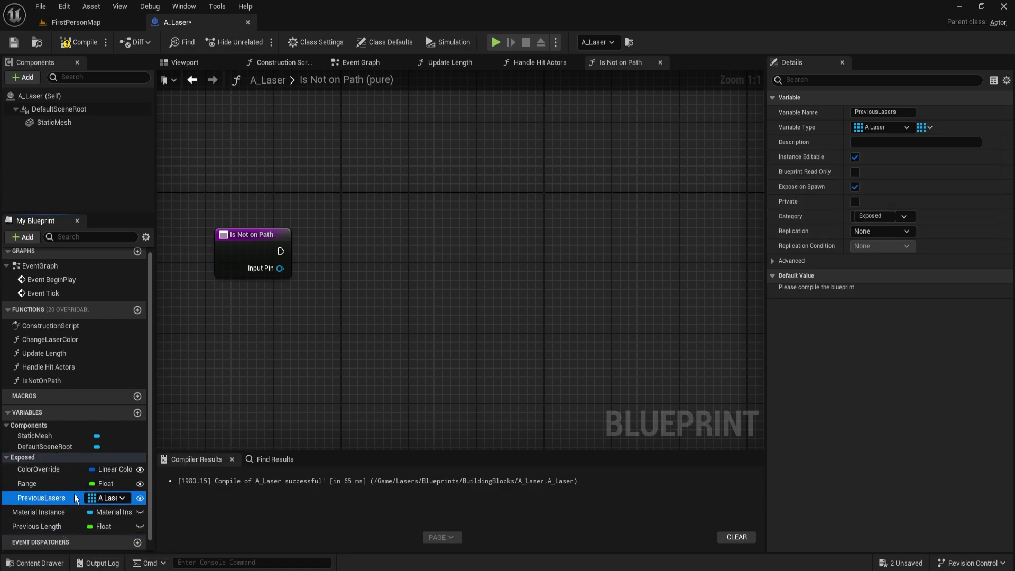
Add a Previous Lasers getter feeding an Is Not Empty node, straighten their connection, and place the pair beneath the function entry.
ctrl+drag(55, 497, 323, 289)
drag(384, 291, 447, 286)
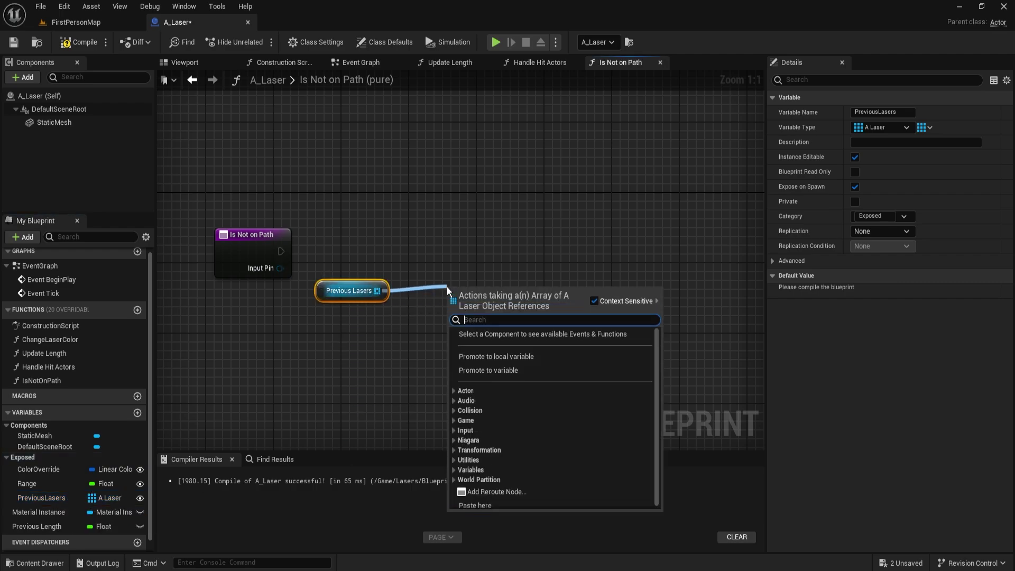
text(is not)
key(Return)
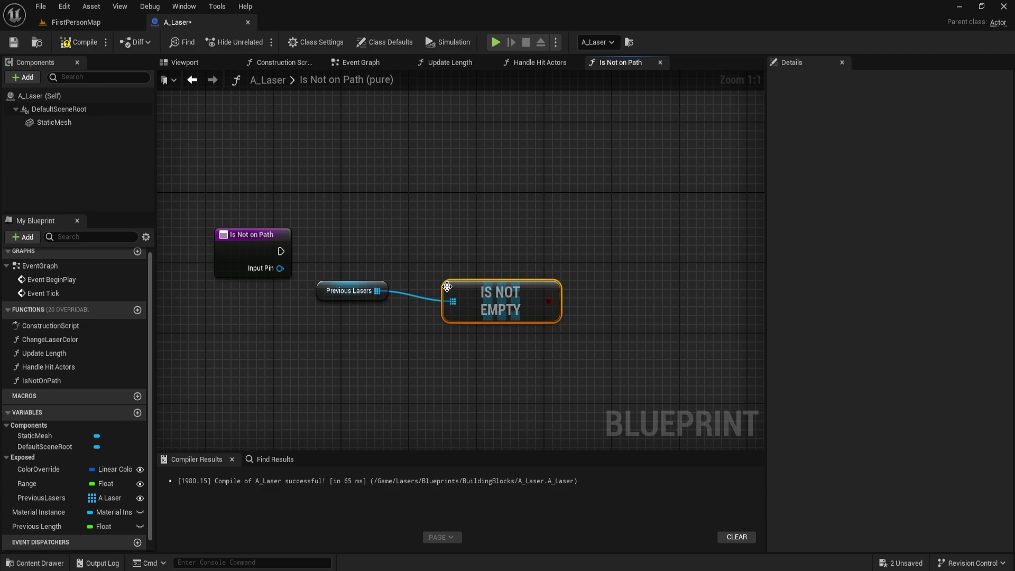
drag(522, 360, 377, 292)
key(q)
drag(495, 295, 411, 287)
drag(347, 302, 330, 319)
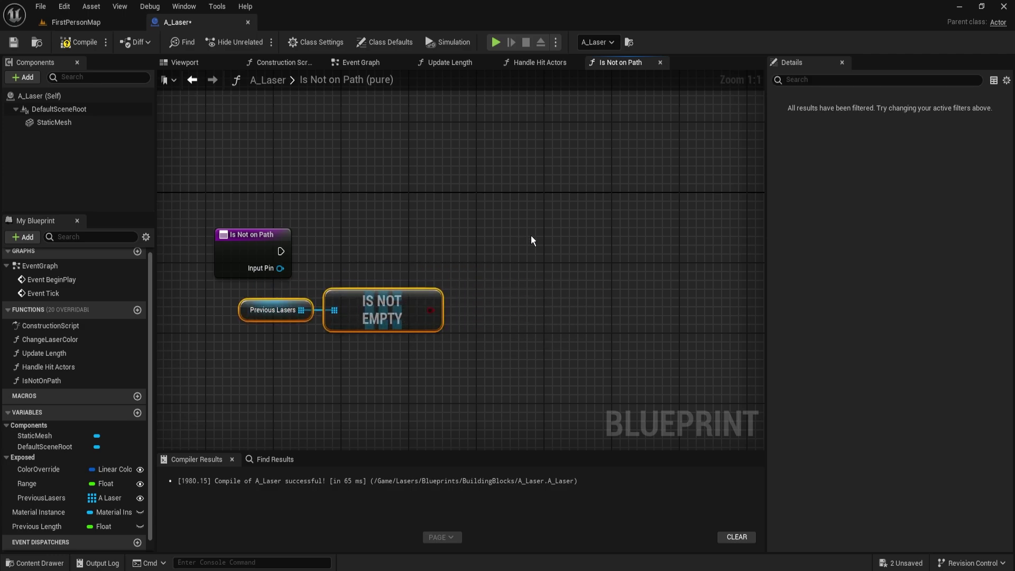
Add a Branch after the Is Not on Path entry, use Is Not Empty as its Condition, and align the three nodes.
click(531, 236)
click(552, 244)
drag(558, 264, 280, 252)
drag(571, 244, 430, 311)
drag(448, 354, 304, 316)
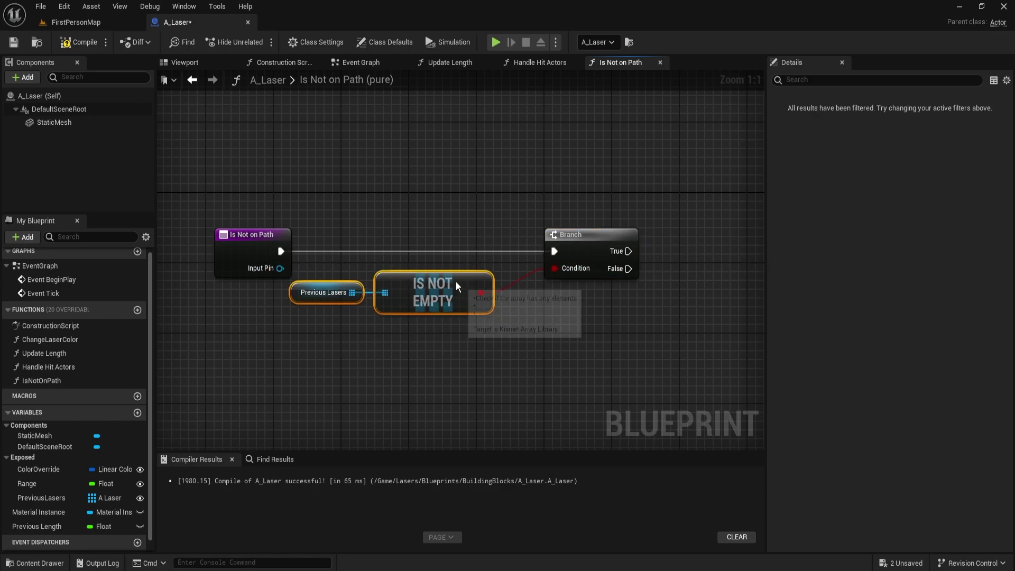
drag(370, 318, 463, 275)
shift+click(582, 242)
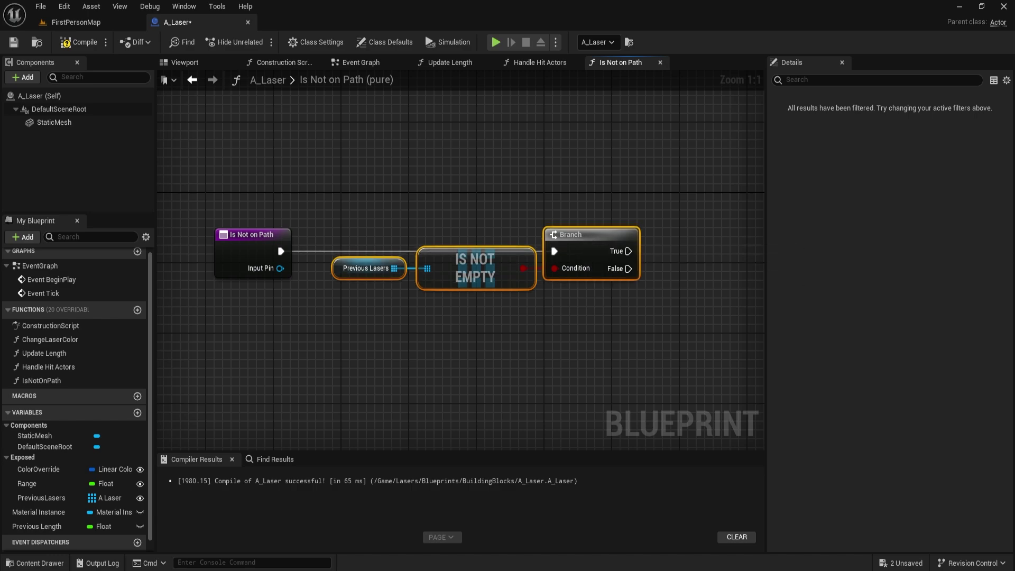
Add a second Return Node on the Branch's False output, with its Output Pin checked.
right_drag(618, 269, 509, 230)
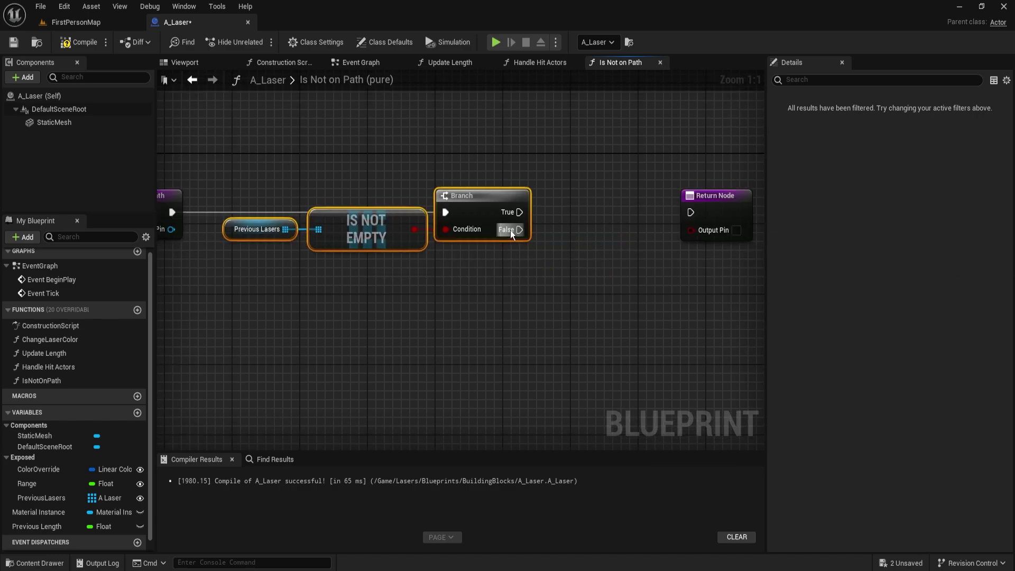
drag(509, 230, 570, 363)
text(retur)
key(Return)
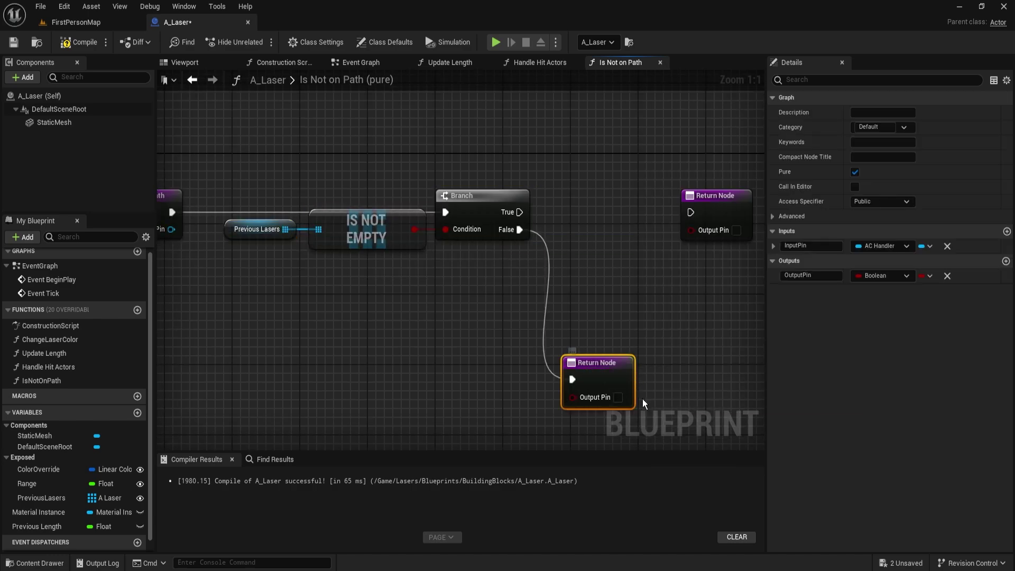
right_drag(619, 401, 607, 388)
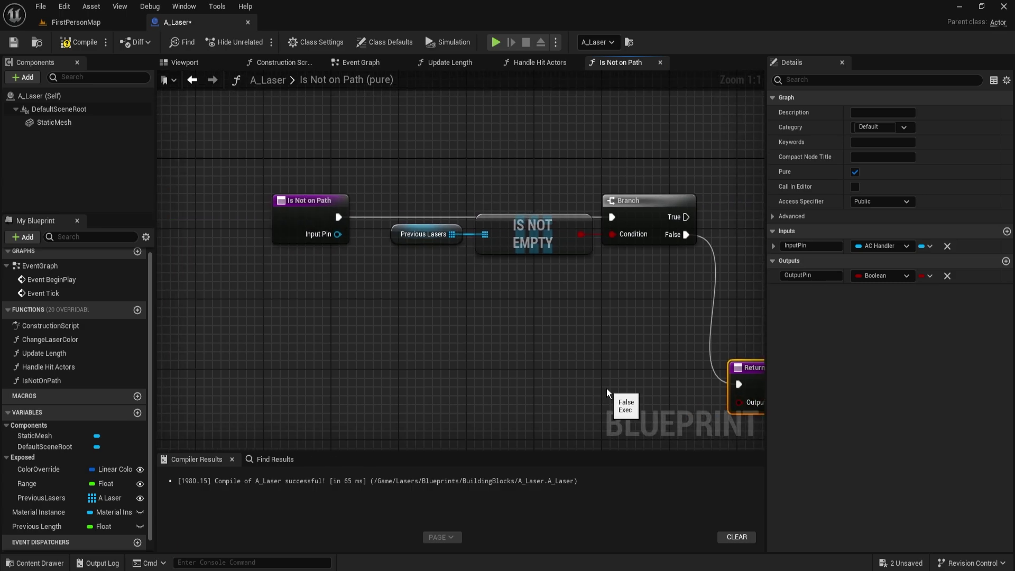
Move the function entry, Previous Lasers, Is Not Empty and Branch nodes together farther away from the Return Nodes.
right_drag(598, 346, 430, 275)
scroll(430, 275, down, 5)
drag(296, 185, 604, 308)
right_drag(358, 249, 646, 341)
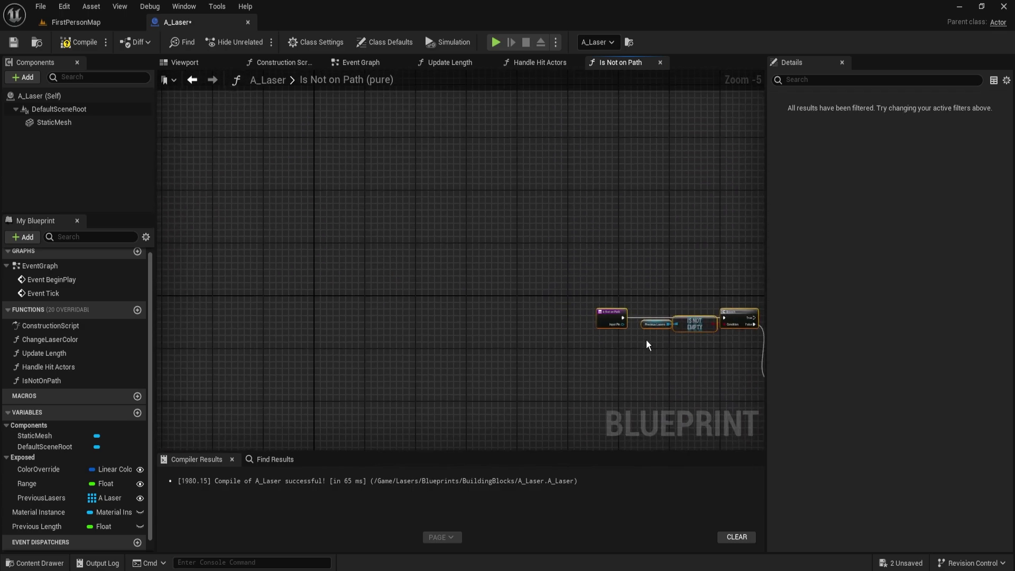
drag(608, 320, 328, 306)
scroll(501, 283, up, 5)
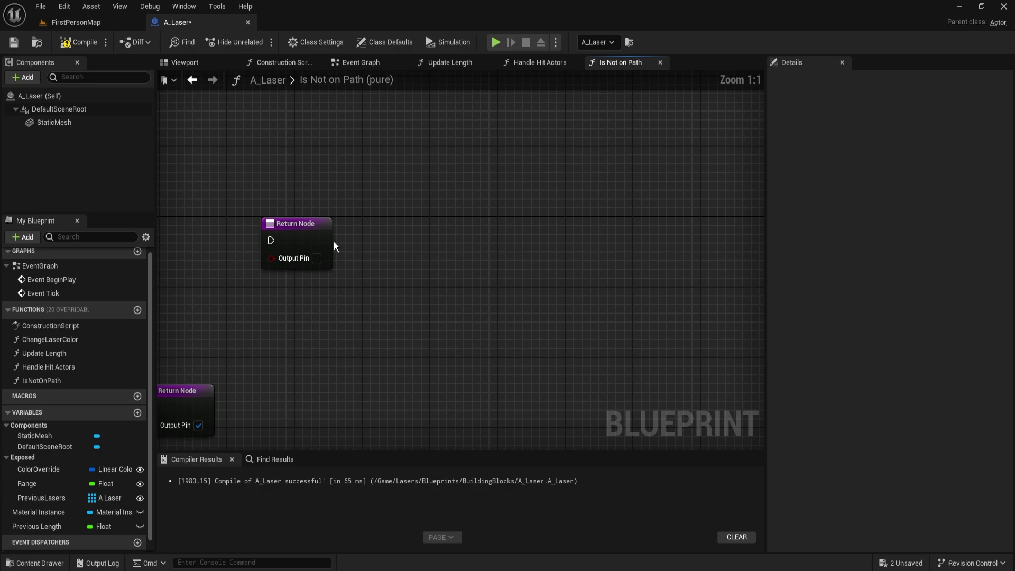
Move the unconnected Return Node farther from the Branch to free space for more nodes.
drag(323, 240, 618, 257)
right_drag(357, 245, 516, 252)
drag(183, 217, 224, 282)
right_drag(550, 290, 413, 304)
Add a For Each Loop on the Branch's True output with a Previous Lasers getter feeding its Array input, and align them.
key(ctrl+v)
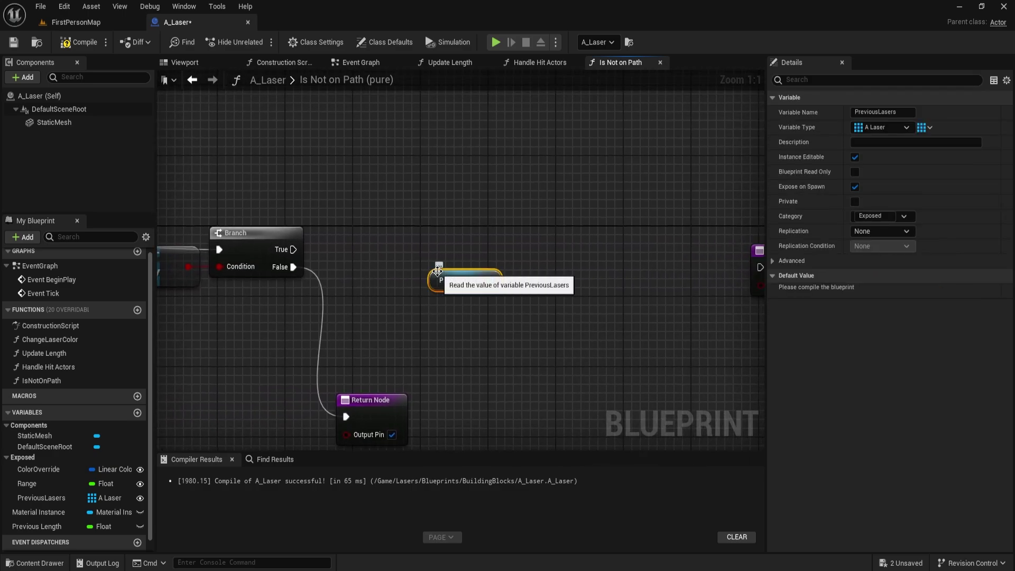
right_drag(523, 270, 483, 266)
key(ctrl+v)
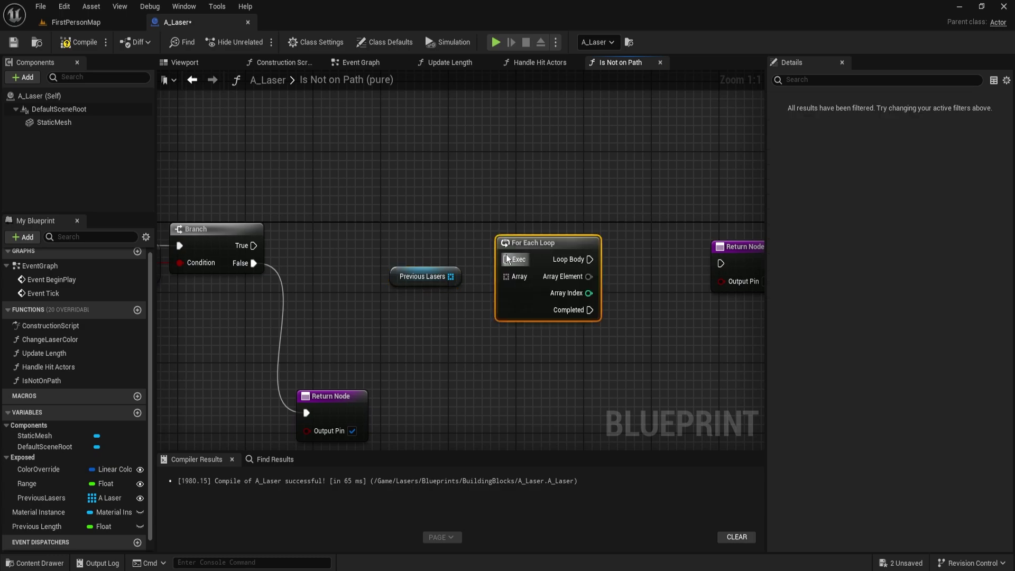
drag(506, 259, 254, 246)
drag(450, 276, 537, 291)
click(465, 267)
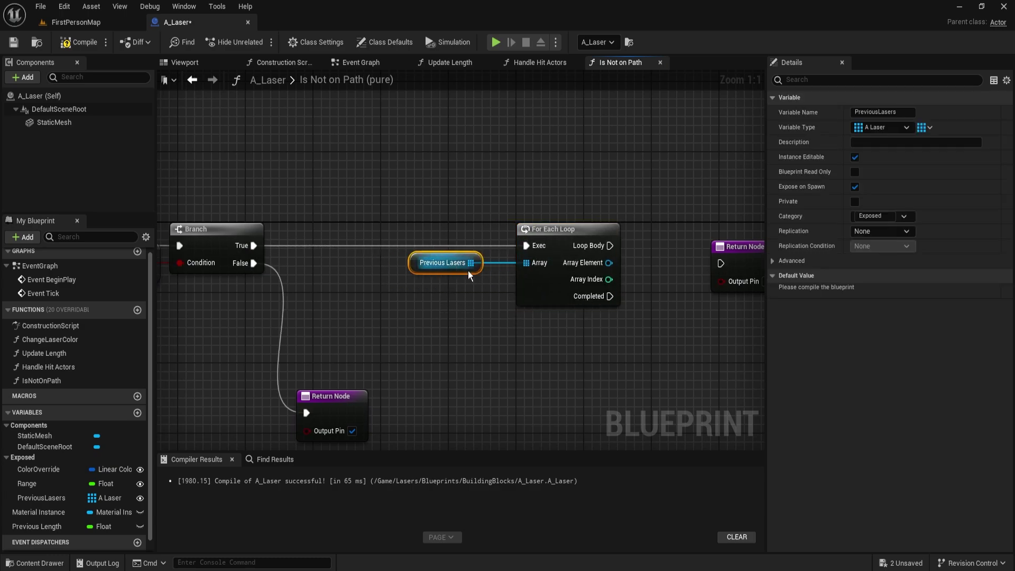
Connect the For Each Loop's Completed output to the unconnected Return Node, check its Output Pin, and place it below the loop.
right_drag(753, 274, 425, 259)
drag(427, 259, 385, 407)
right_drag(315, 363, 379, 284)
drag(414, 320, 344, 202)
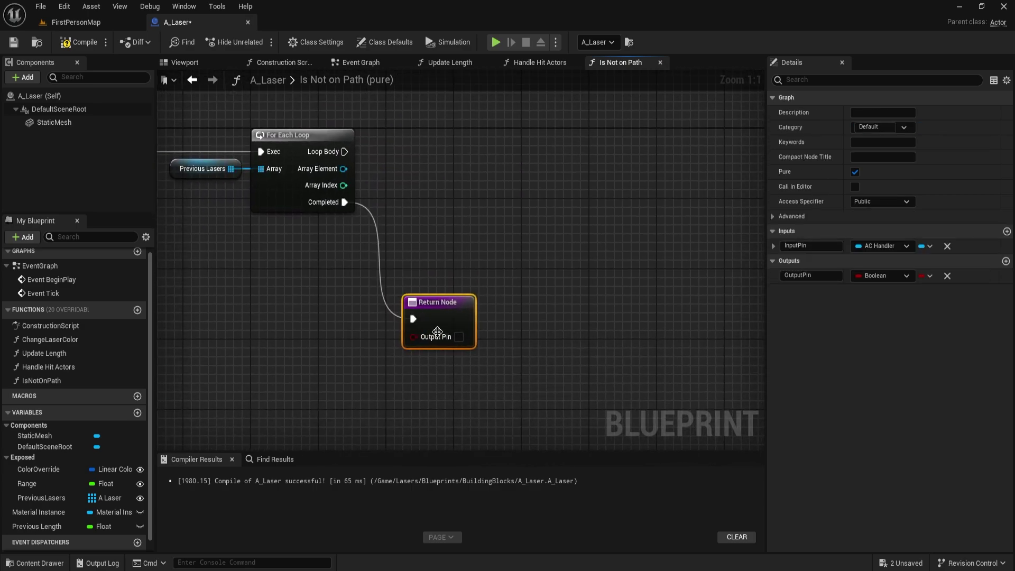
click(459, 337)
drag(446, 306, 430, 350)
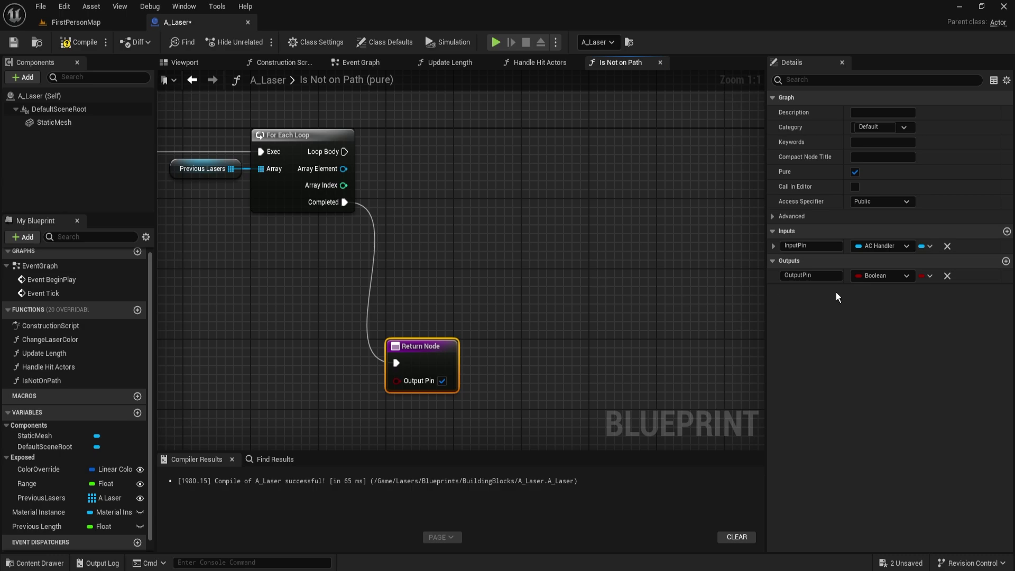
right_drag(542, 225, 446, 249)
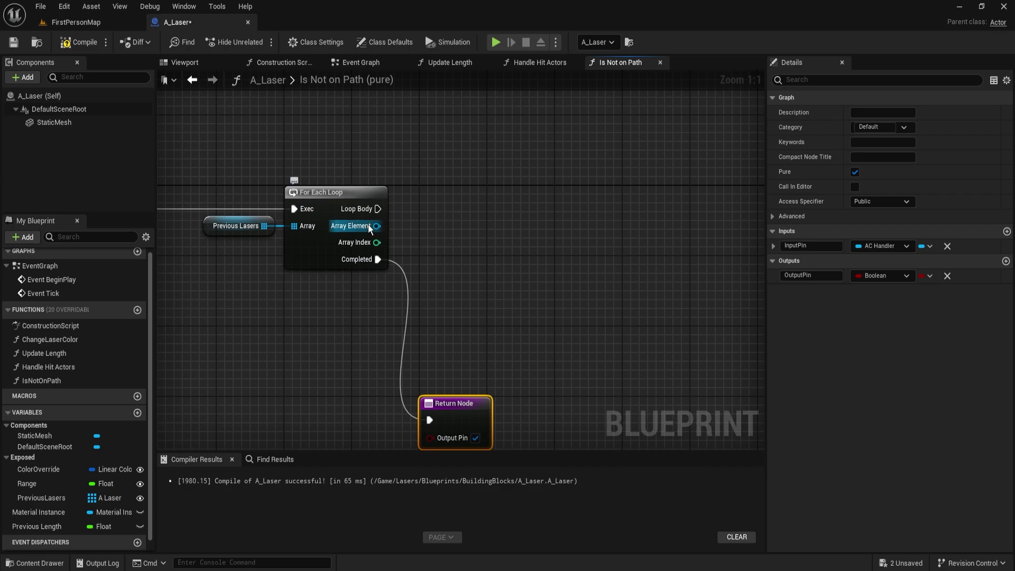
drag(375, 226, 499, 208)
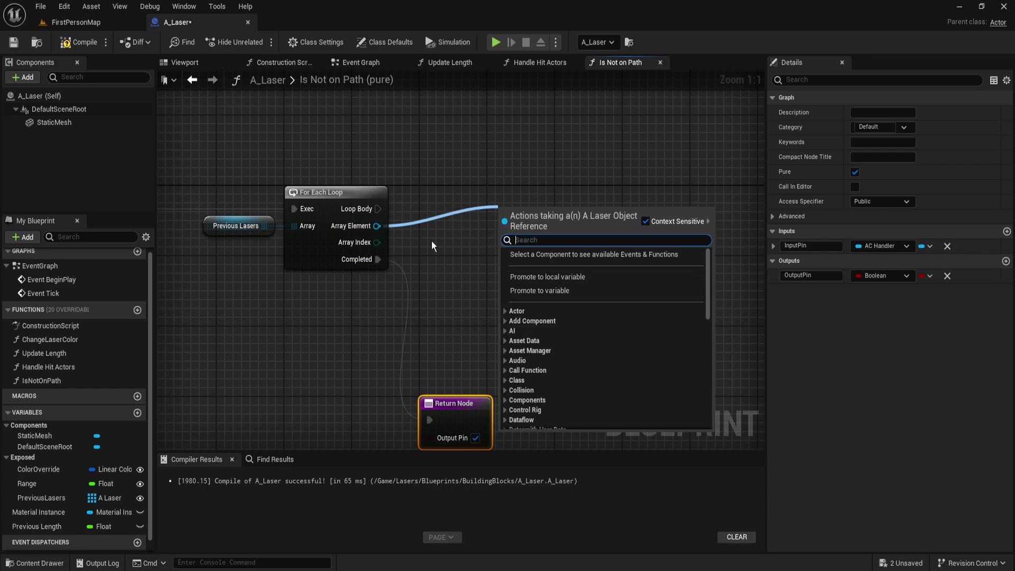
click(481, 226)
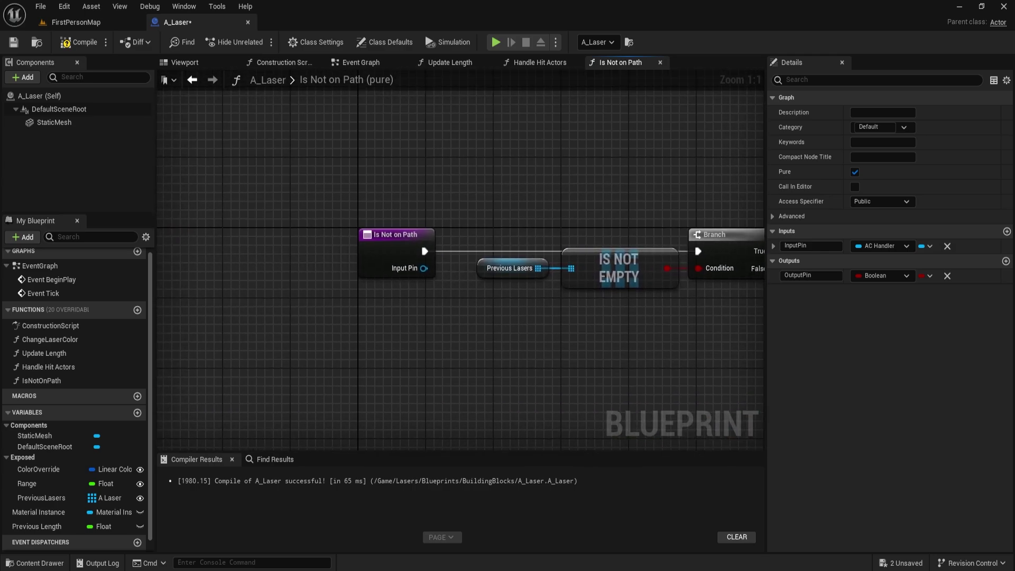
Rename the Is Not on Path function's input from InputPin to InputHandler.
click(400, 269)
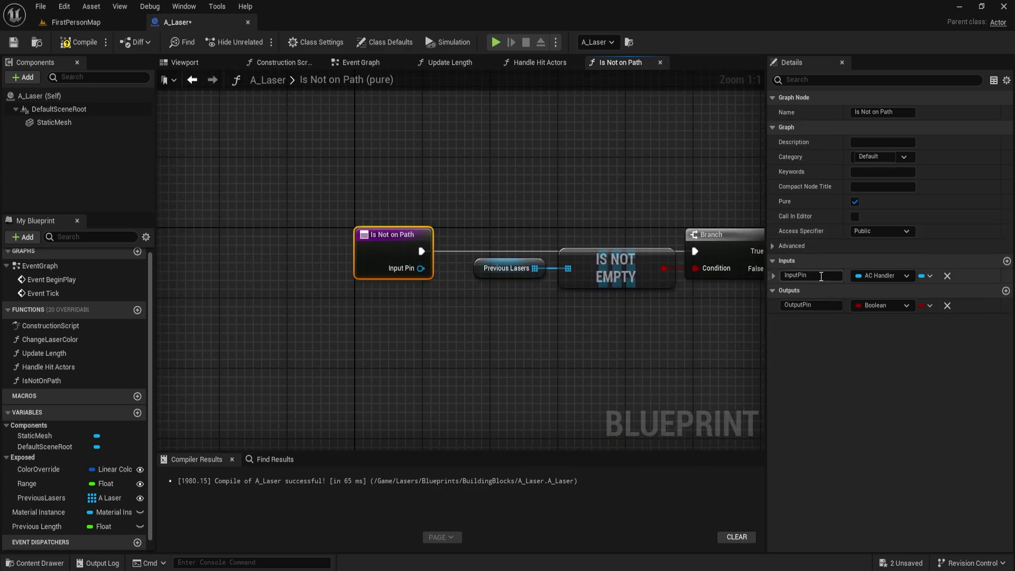
drag(807, 276, 799, 276)
key(BackSpace)
text(Handl)
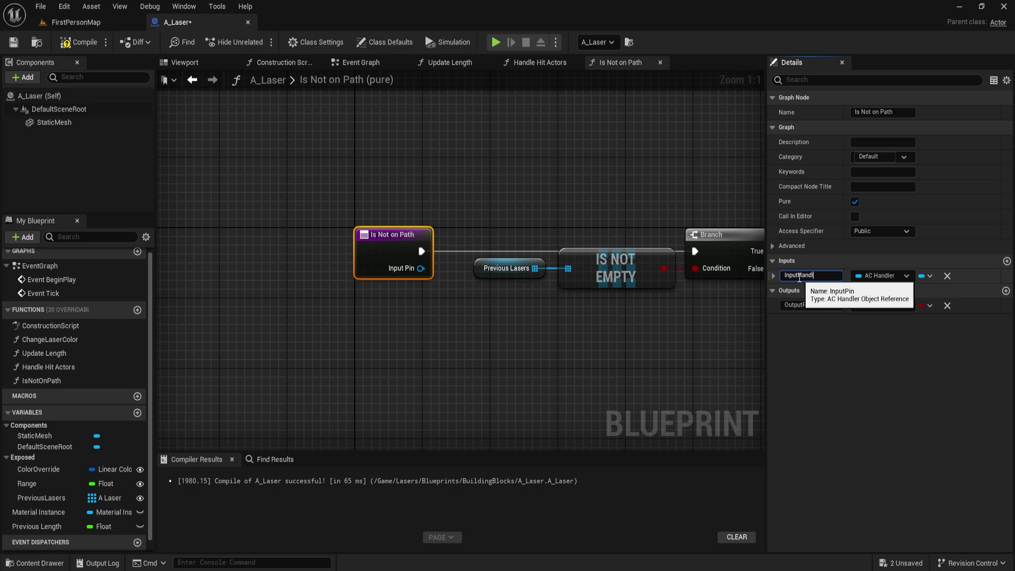
text(er)
key(Return)
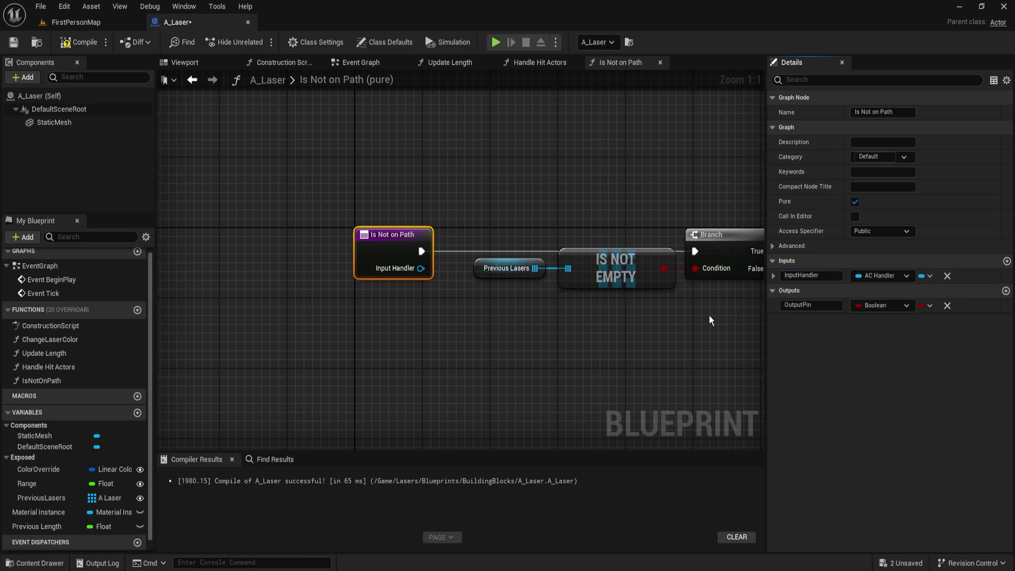
right_drag(710, 320, 38, 339)
drag(366, 287, 511, 288)
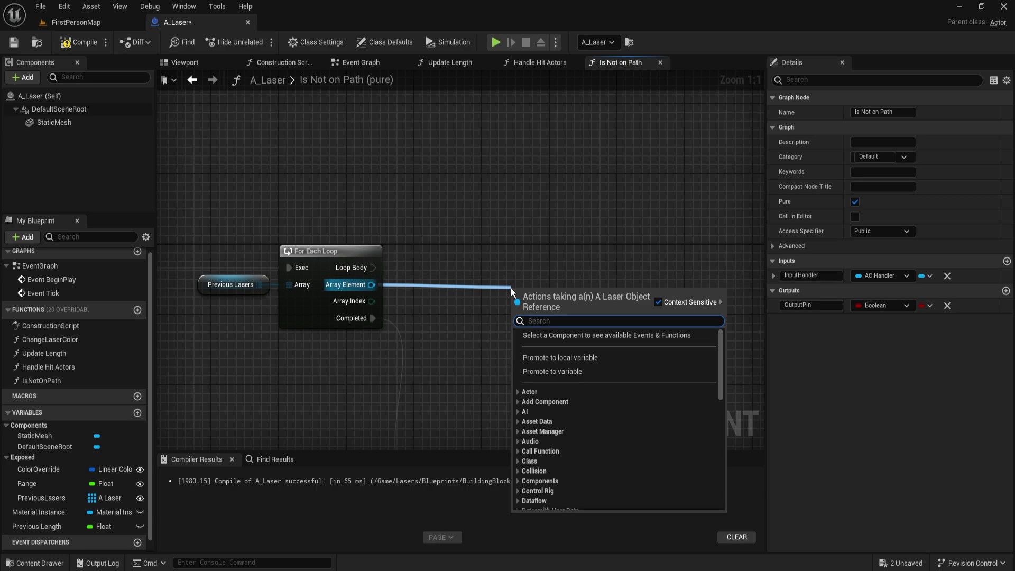
click(469, 287)
right_drag(660, 293, 633, 294)
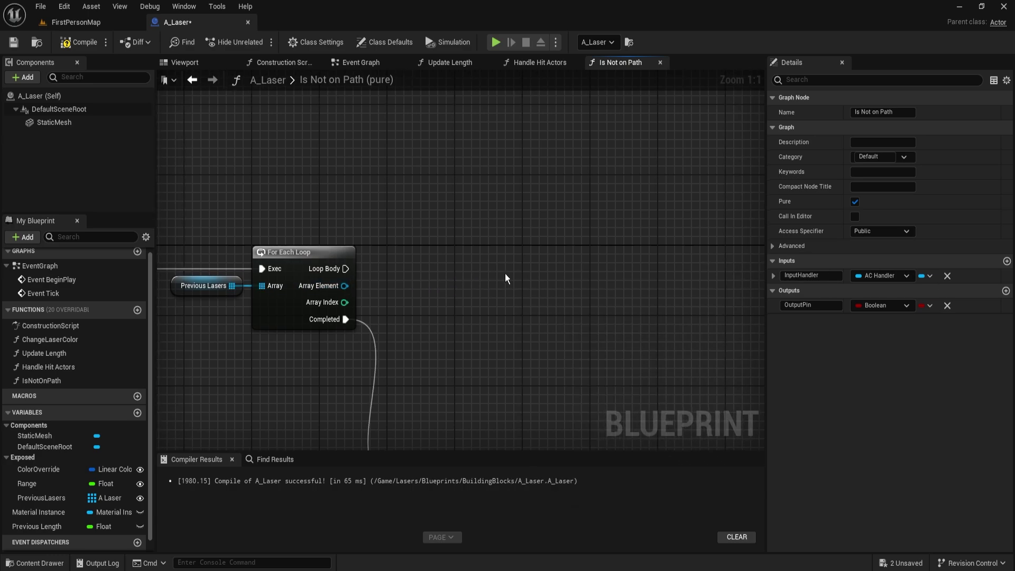
drag(364, 284, 411, 281)
click(309, 389)
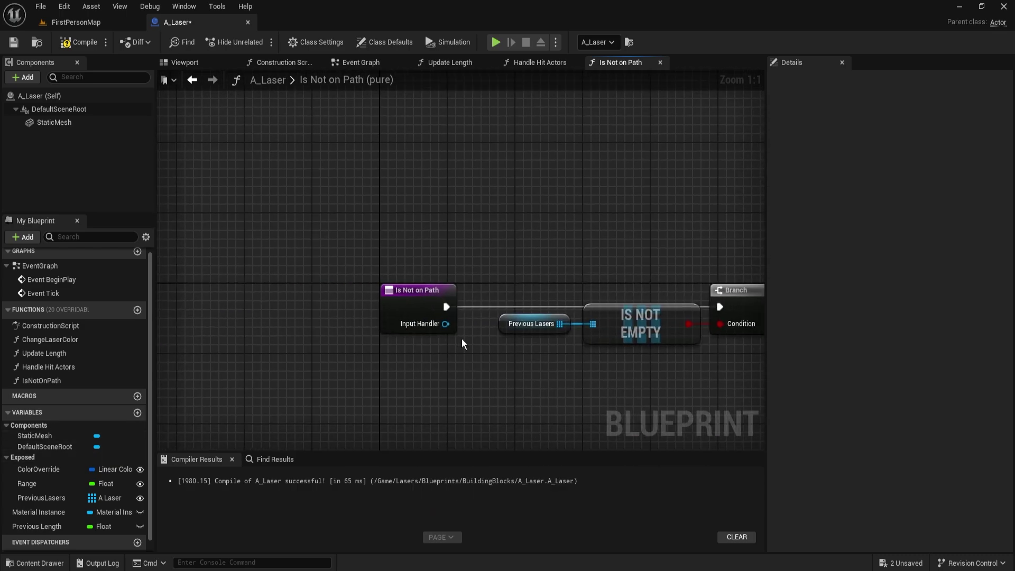
Promote the Input Handler pin to a blueprint variable named Owning Handler and delete the Set node it creates.
drag(446, 324, 509, 214)
click(582, 295)
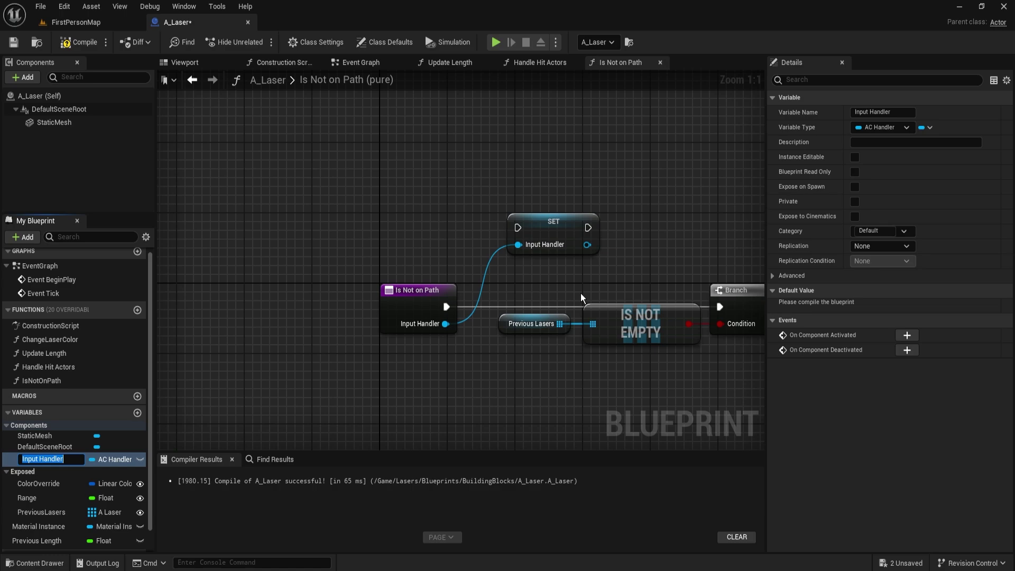
text(Owning Handler)
key(Return)
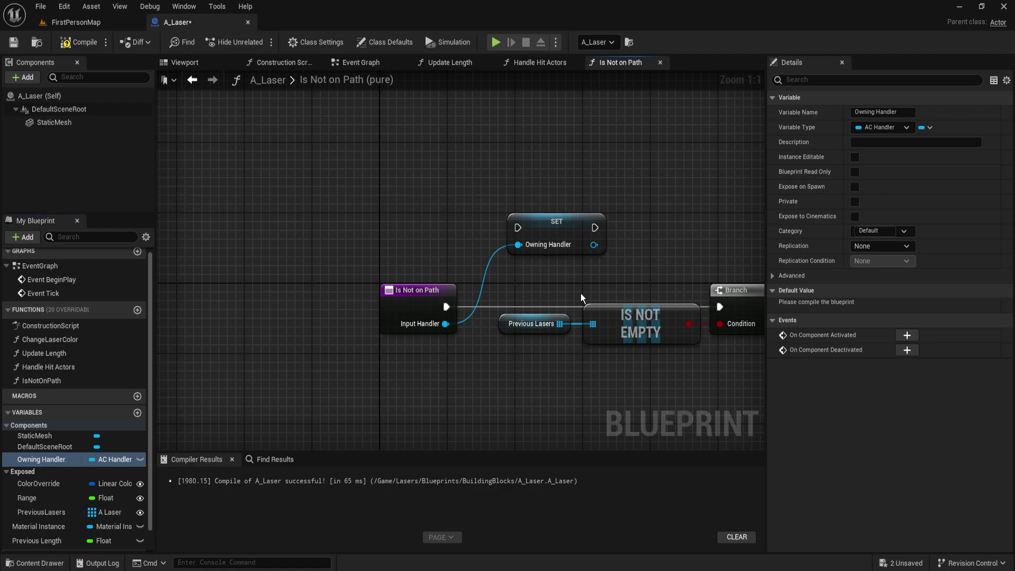
alt+click(525, 249)
key(Delete)
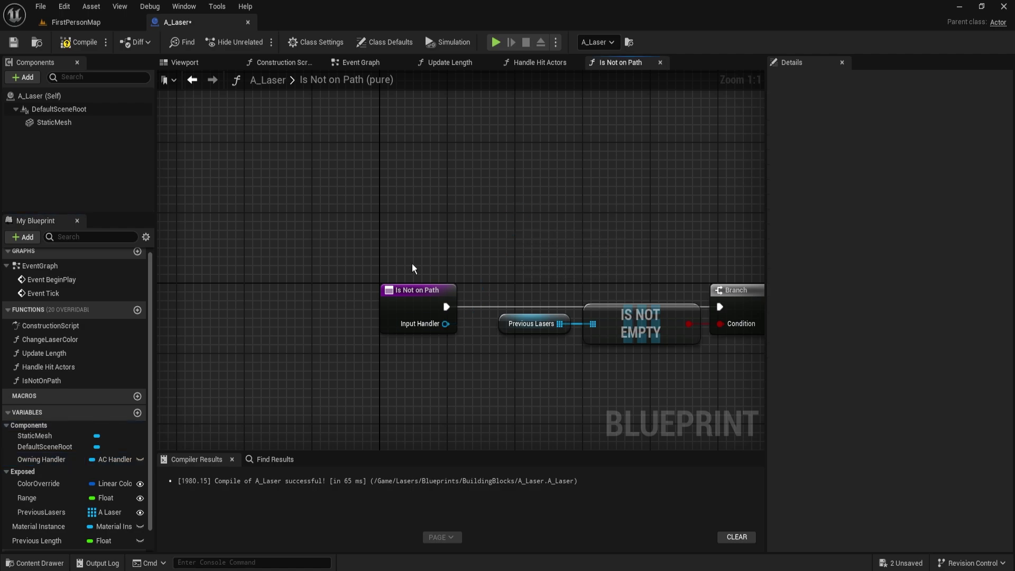
Make the Owning Handler variable Instance Editable and Expose on Spawn, and move it into the Exposed category.
scroll(59, 459, down, 2)
click(59, 427)
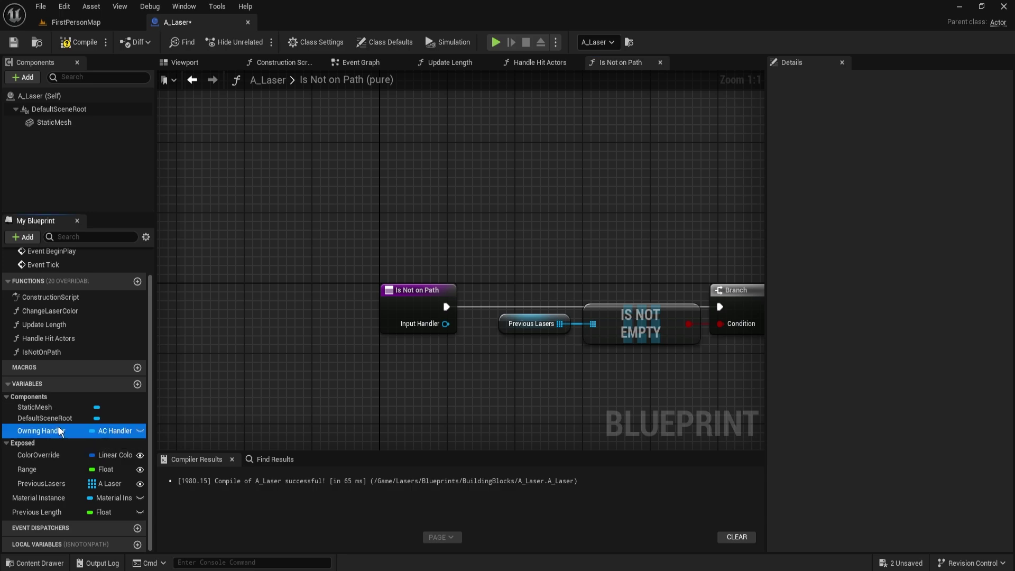
click(855, 157)
click(855, 186)
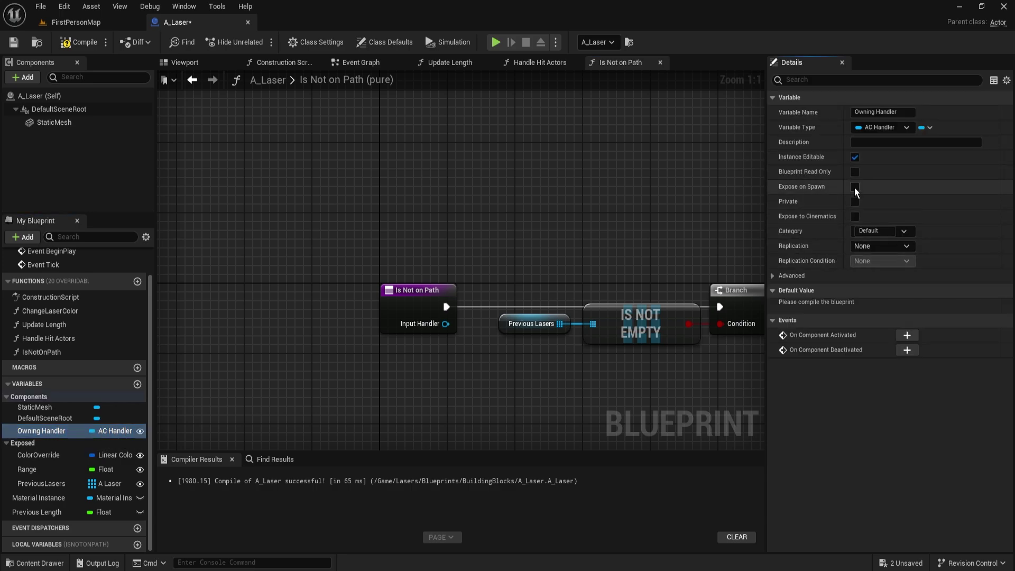
drag(53, 433, 24, 442)
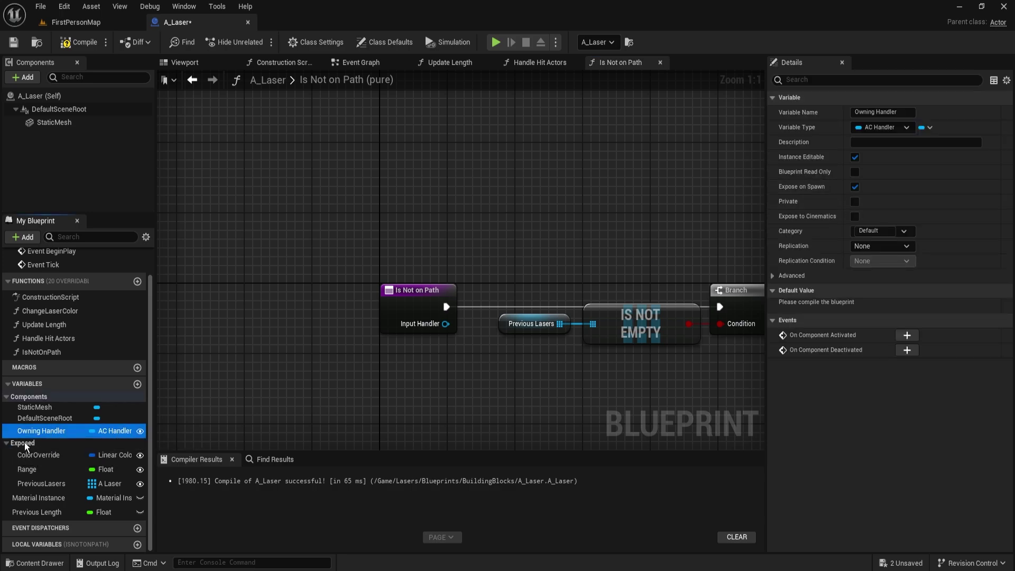
right_drag(615, 238, 258, 227)
right_drag(728, 235, 197, 224)
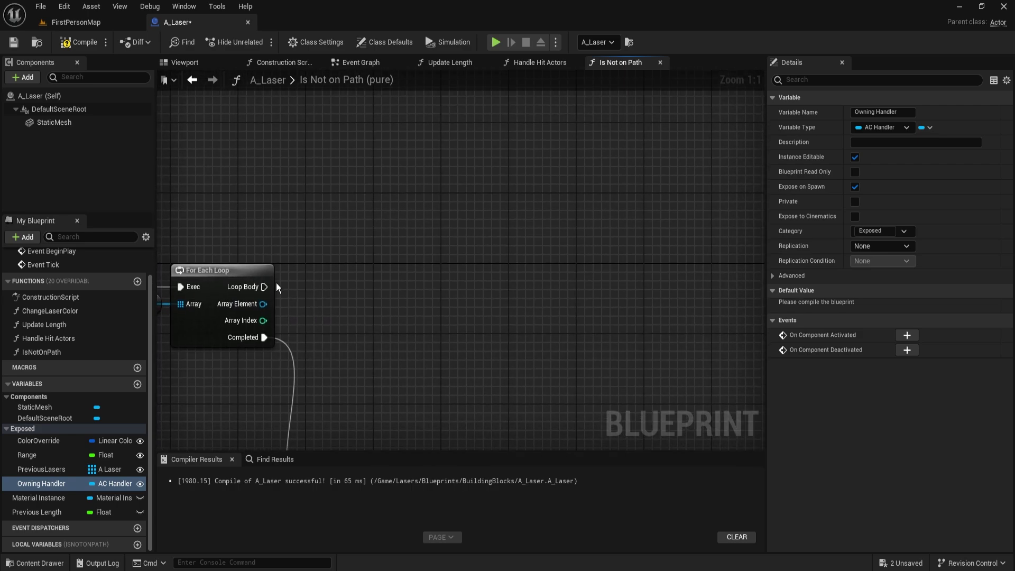
drag(263, 304, 416, 306)
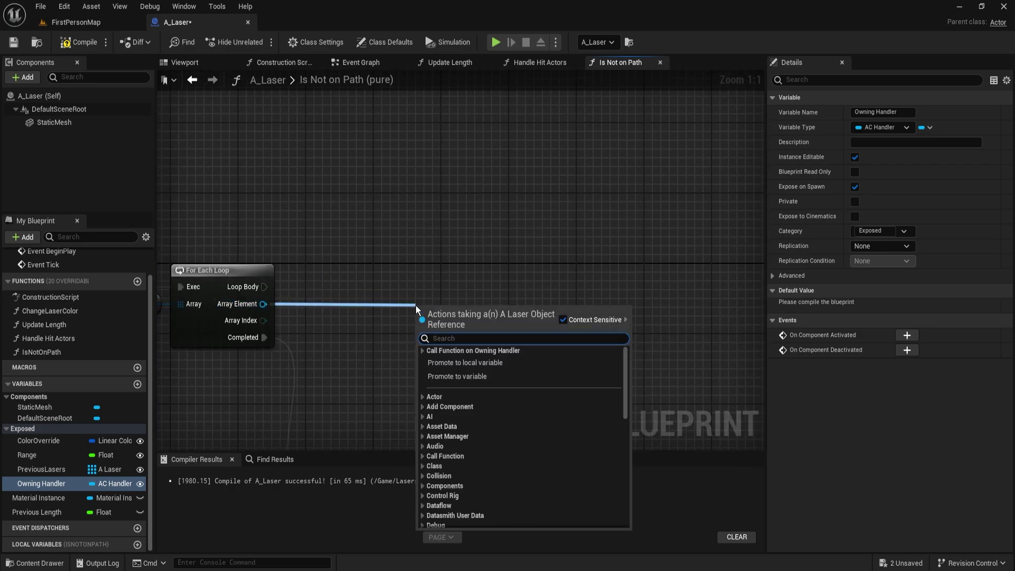
key(Escape)
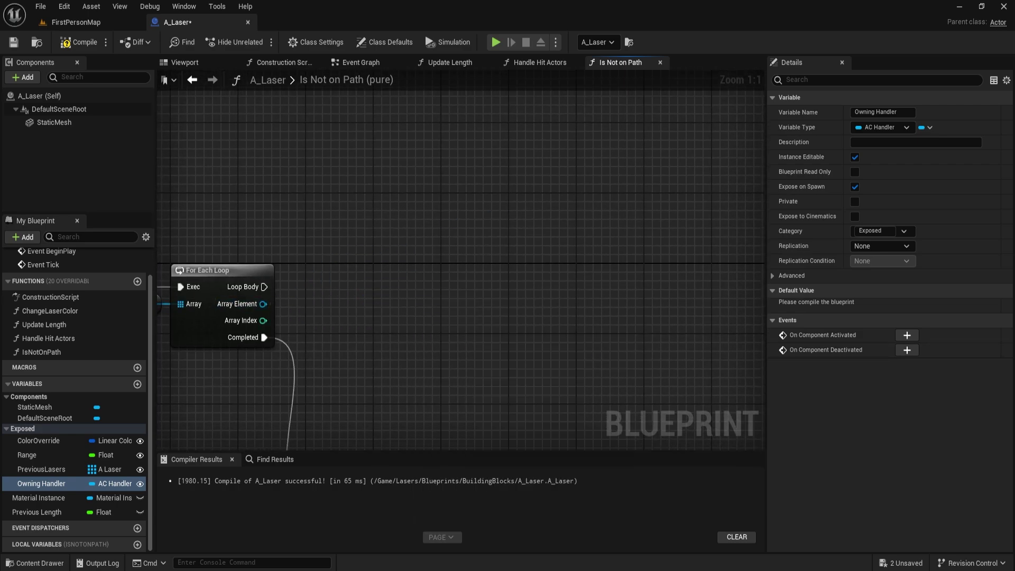
Promote the loop's Array Element to a local variable named L-CurrentLaser and connect Loop Body to its Set node.
right_drag(485, 276, 593, 270)
drag(404, 290, 504, 290)
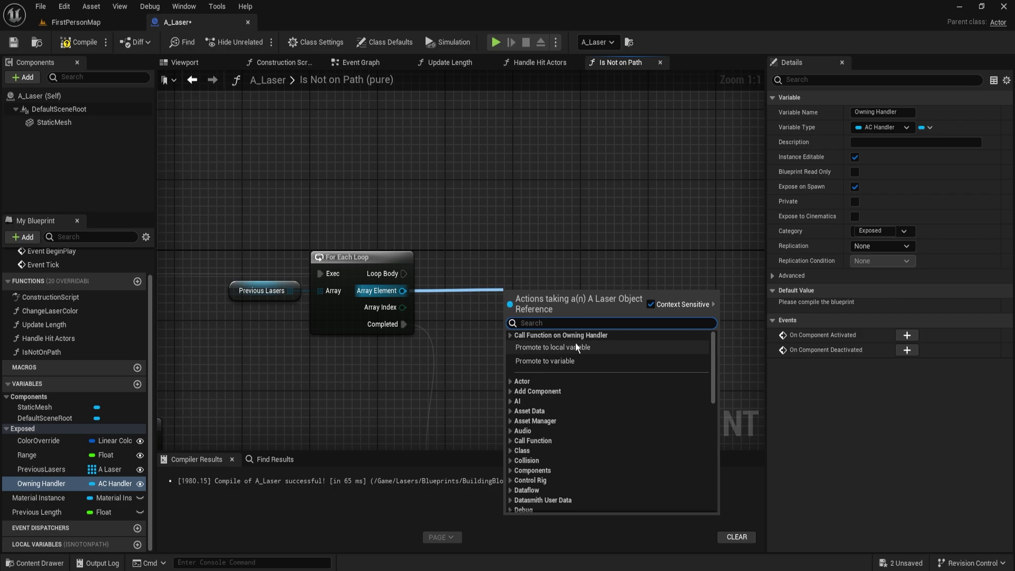
click(570, 346)
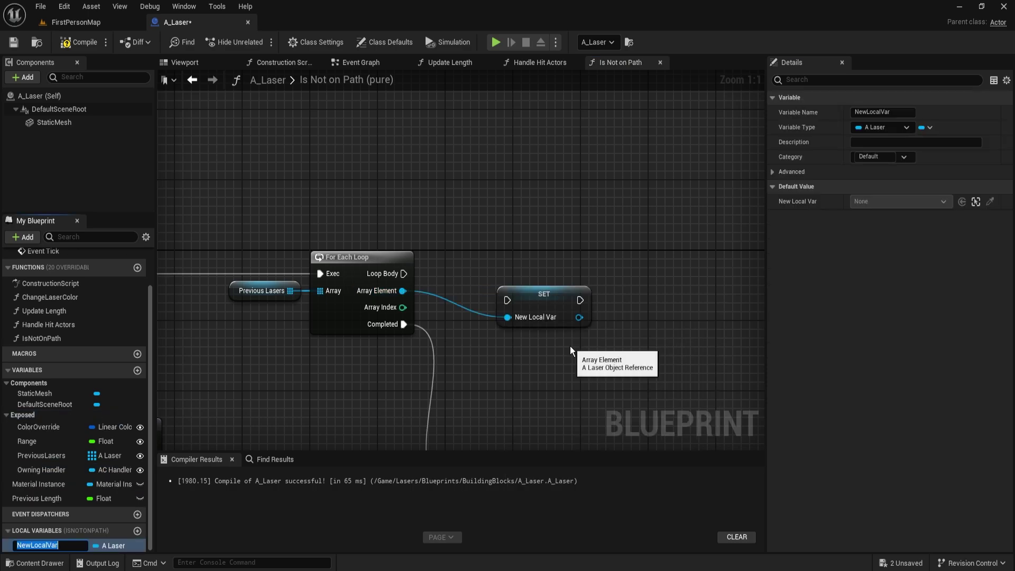
text(L_CurrentLaser)
key(Return)
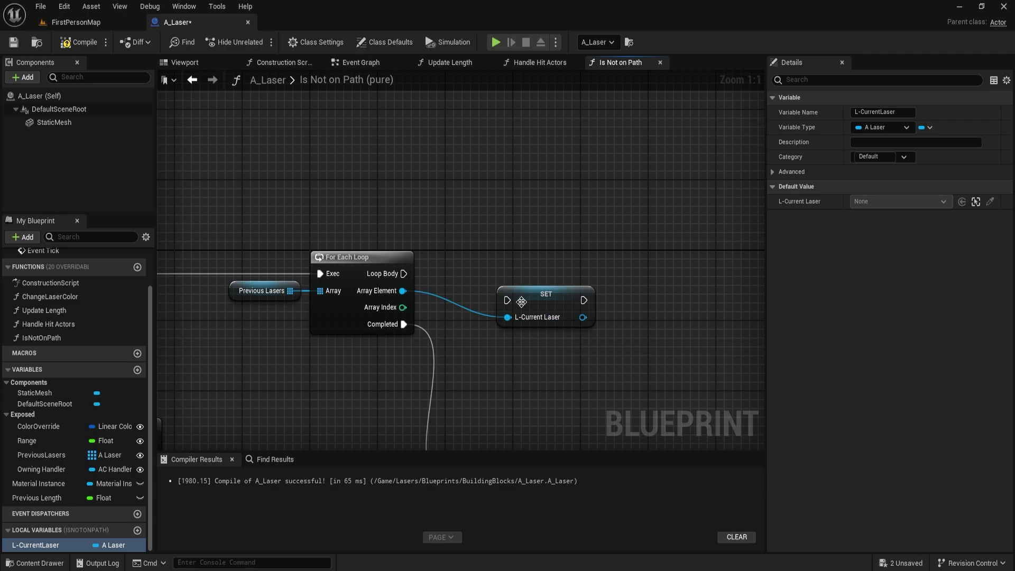
drag(403, 273, 517, 283)
Add an Owning Handler getter targeting the output of the L-Current Laser Set node.
right_drag(517, 284, 365, 264)
drag(367, 267, 465, 268)
text(==)
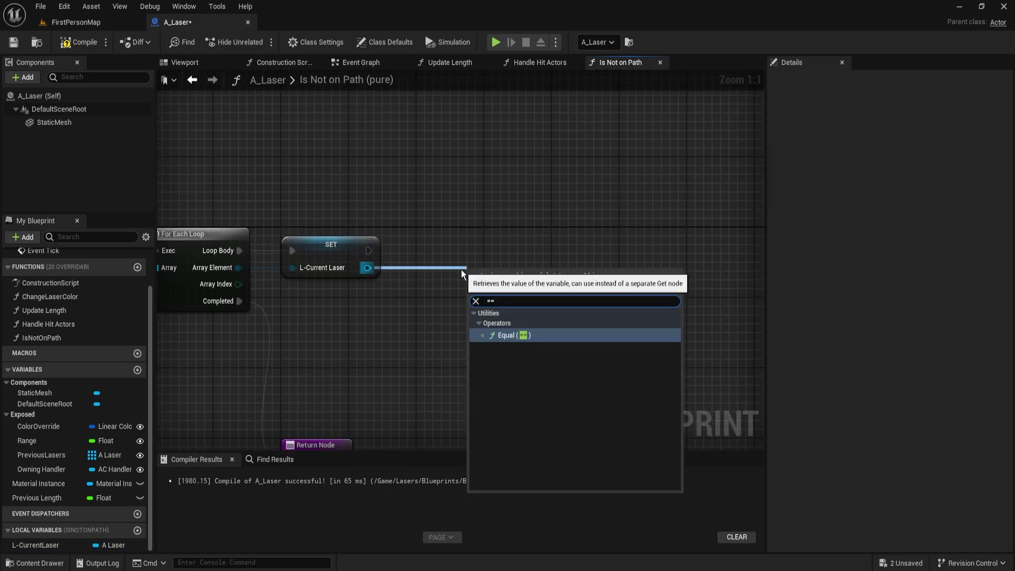
key(BackSpace)
key(BackSpace)
text(owning)
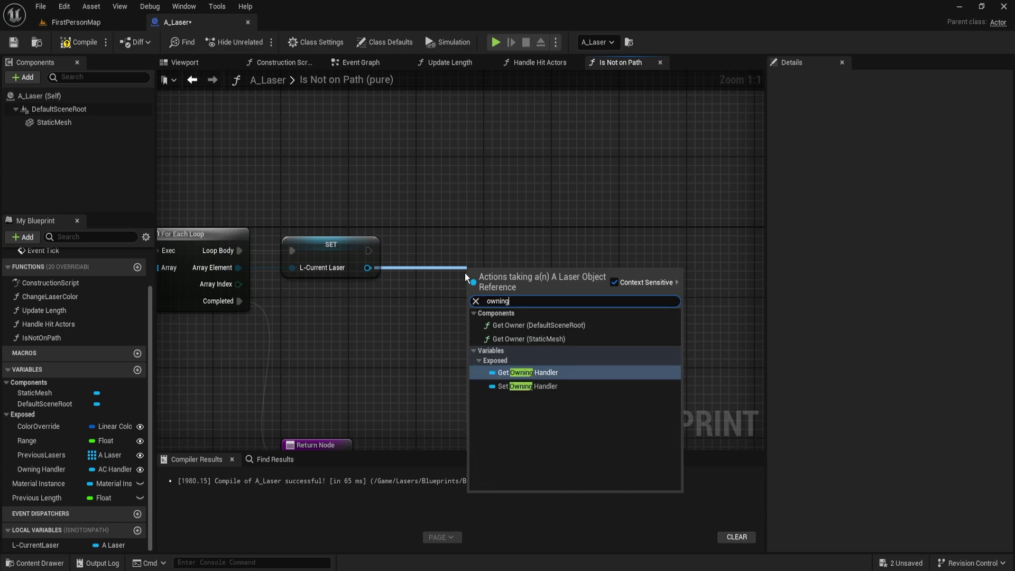
key(Return)
drag(506, 273, 494, 297)
Add an Equal (==) node comparing Owning Handler with an Input Handler getter.
ctrl+click(324, 261)
text(==)
key(Return)
text(input ha)
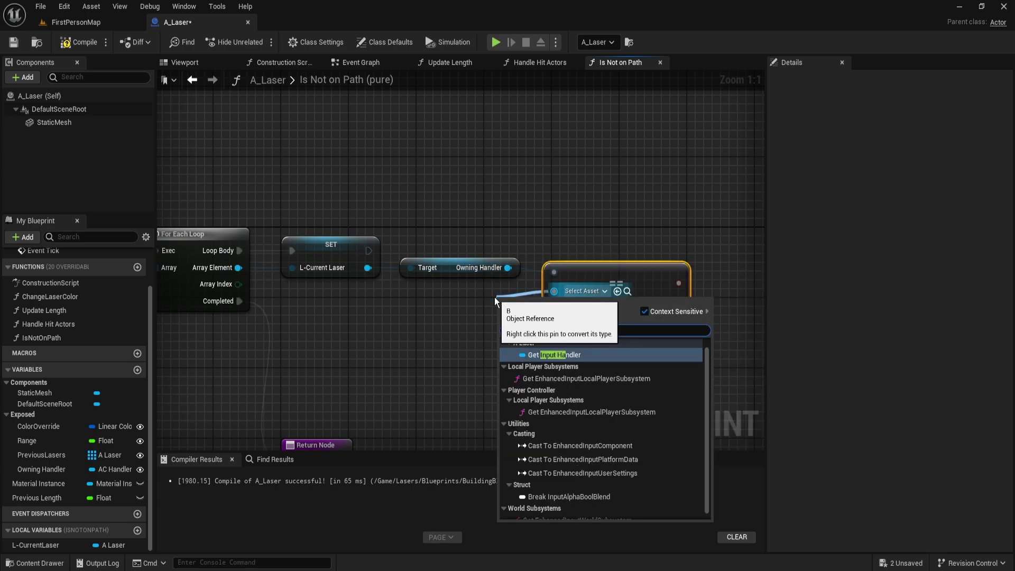
click(556, 356)
Place the Input Handler getter beneath Owning Handler and straighten the connections between the Set node, both getters and the Equal node.
drag(508, 300, 468, 290)
drag(640, 331, 332, 254)
key(q)
click(329, 252)
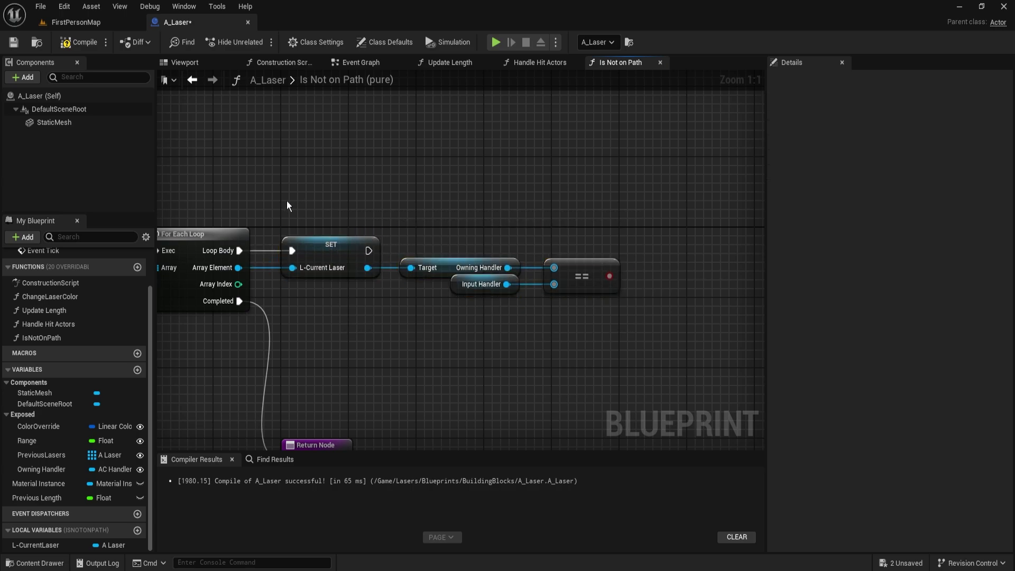
right_drag(361, 324, 314, 340)
drag(372, 246, 484, 288)
click(430, 305)
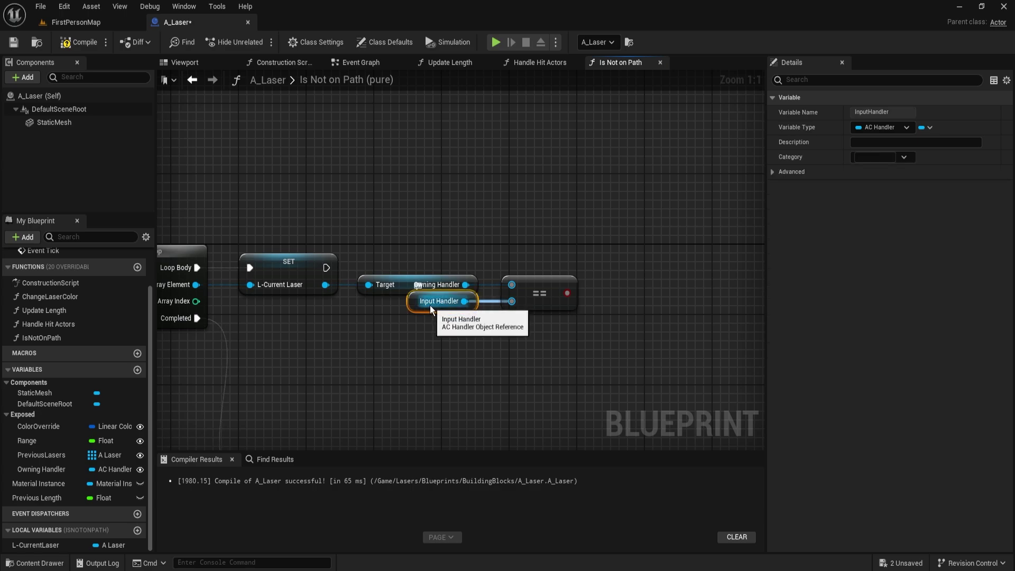
ctrl+click(437, 279)
Add a Branch after the L-Current Laser Set node and use the Equal result as its Condition.
right_drag(527, 342, 490, 344)
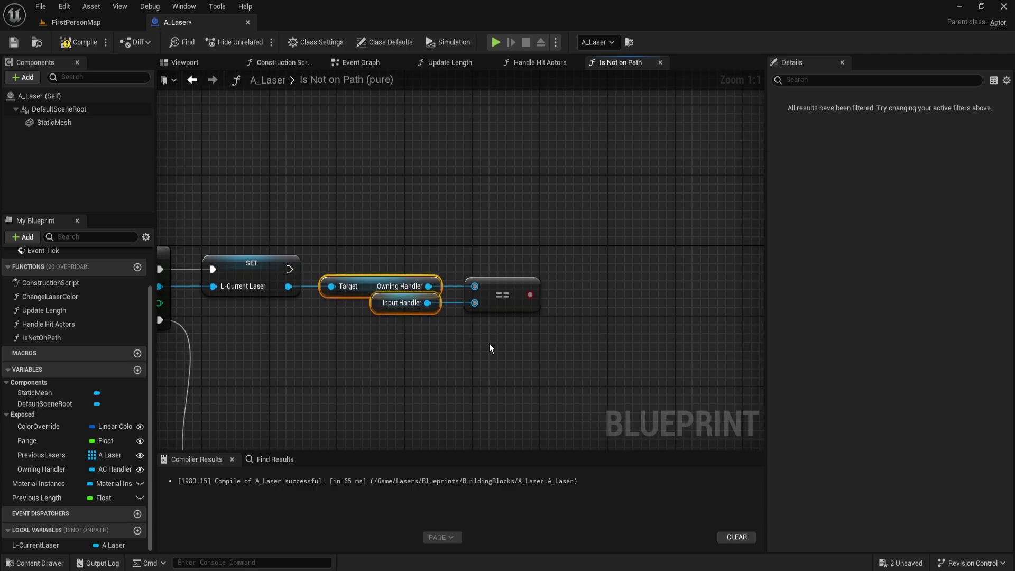
click(569, 250)
drag(584, 270, 289, 269)
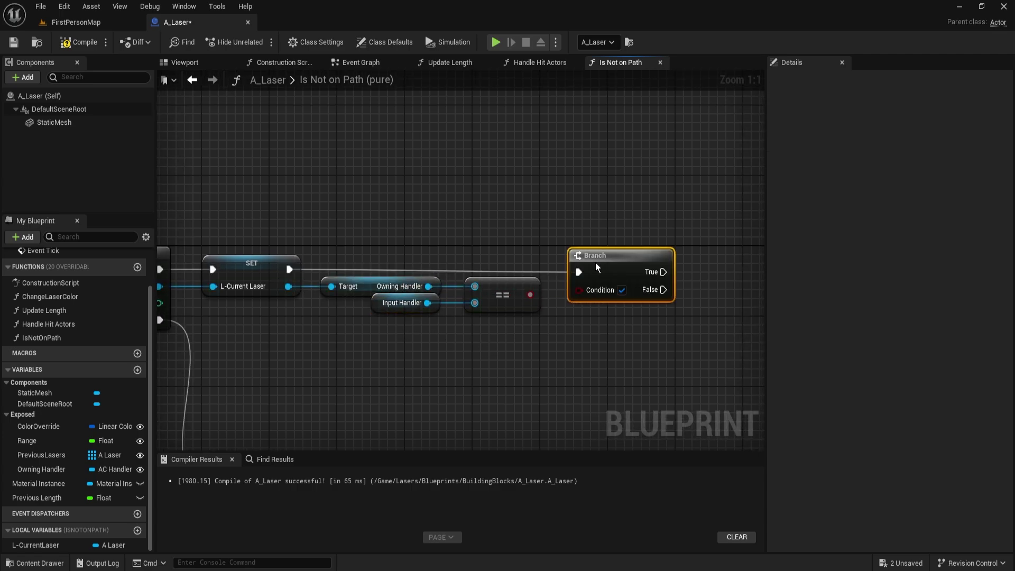
drag(530, 294, 584, 287)
Add a Return Node on the True output of the Branch that checks the handler comparison.
right_drag(711, 286, 457, 336)
drag(325, 307, 494, 291)
text(return)
key(Return)
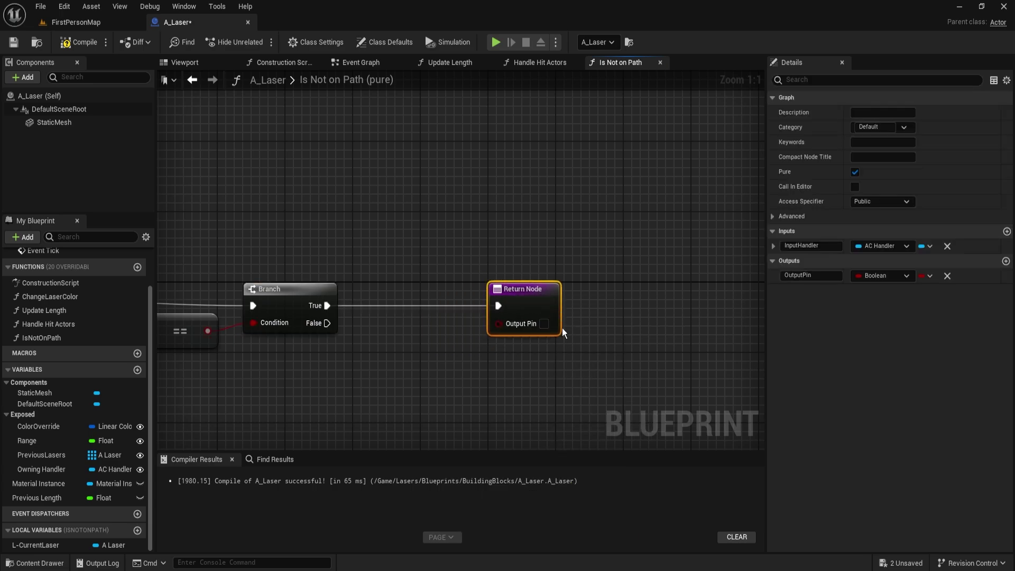
scroll(529, 285, down, 5)
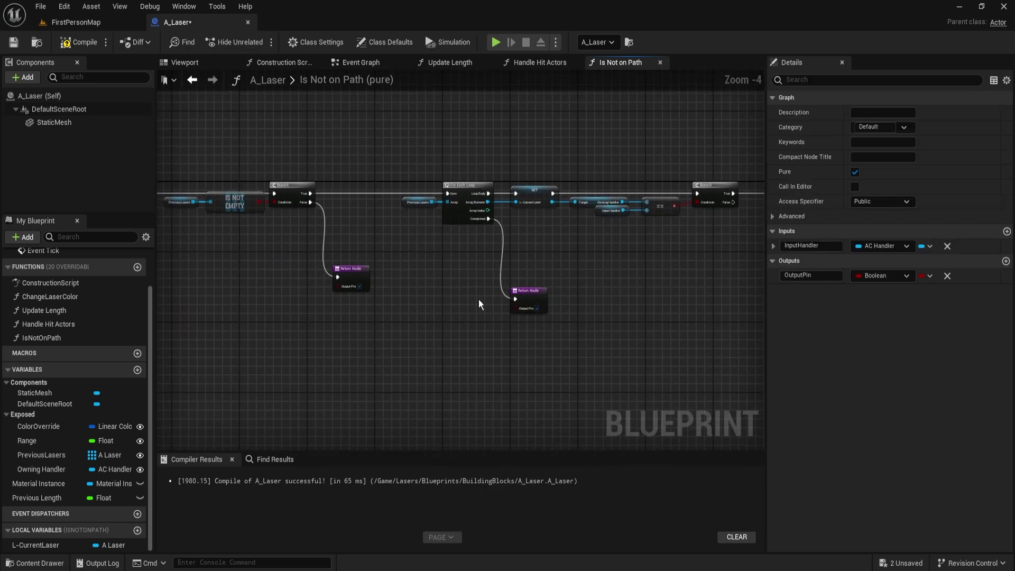
Add a second Branch on the False output of the handler-comparison Branch and place it below.
scroll(448, 240, up, 4)
right_drag(339, 294, 487, 329)
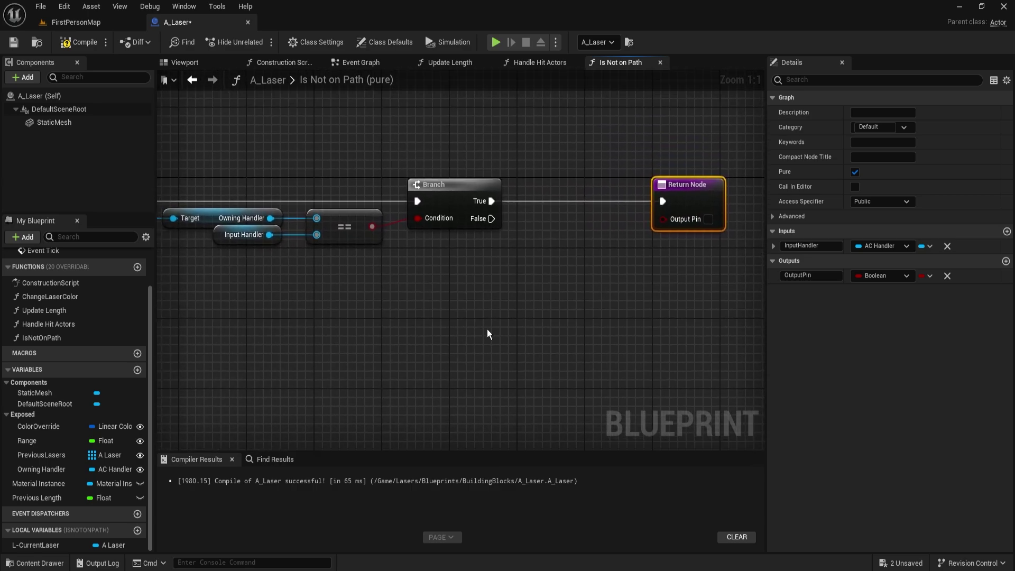
click(530, 348)
drag(540, 371, 491, 219)
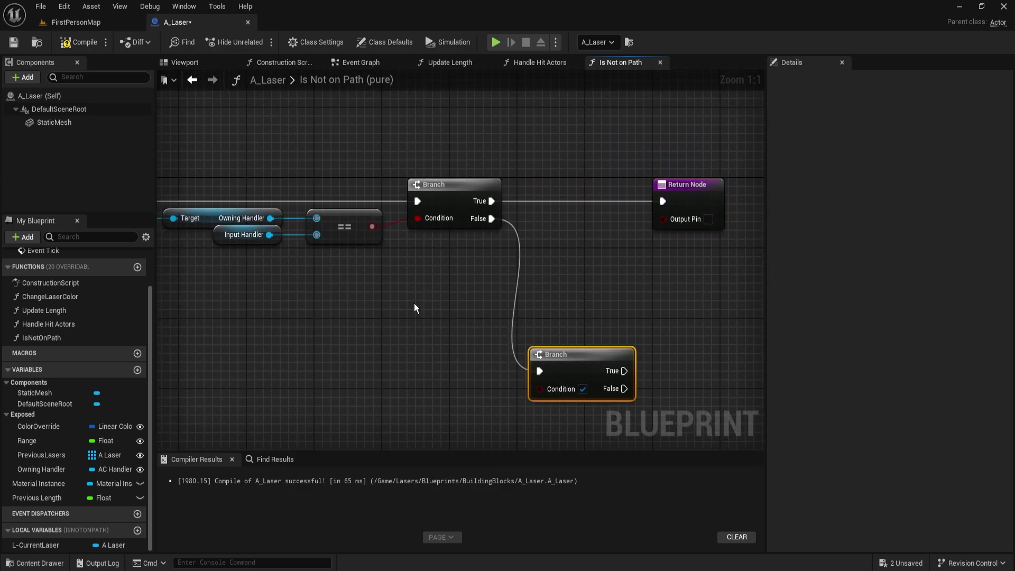
drag(573, 345, 645, 376)
click(535, 386)
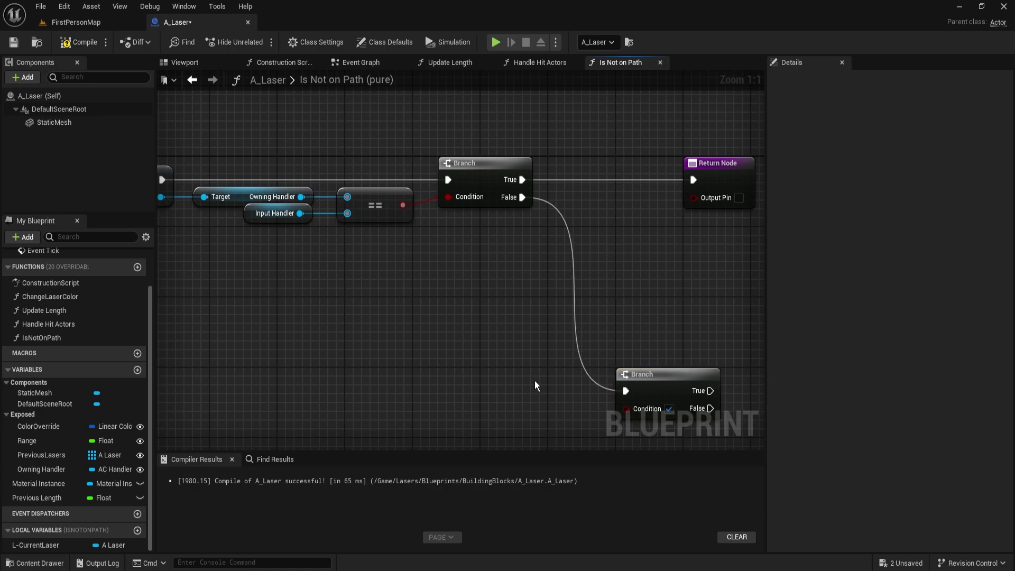
mouse_move(516, 382)
right_down()
mouse_move(551, 357)
mouse_move(524, 372)
right_up()
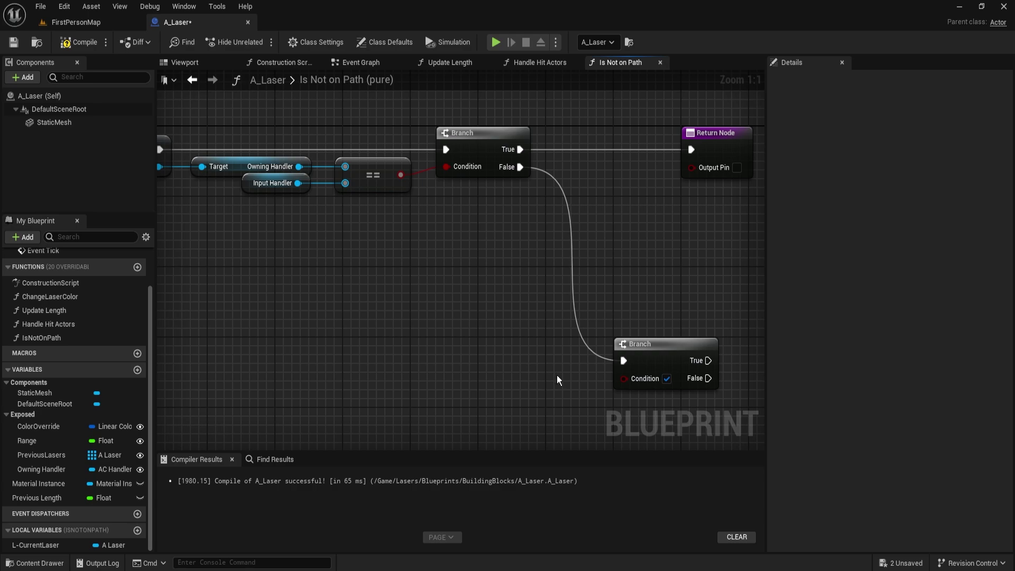
Add an L-Current Laser getter, call Is Not on Path on it beside the second Branch, and straighten their connection.
right_drag(557, 375, 482, 343)
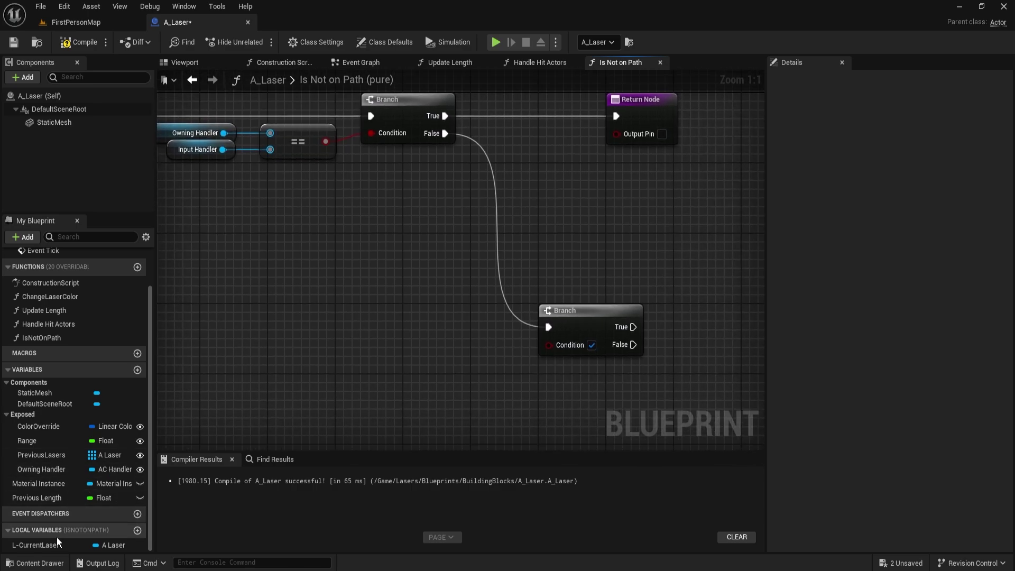
ctrl+drag(58, 542, 395, 325)
text(is not)
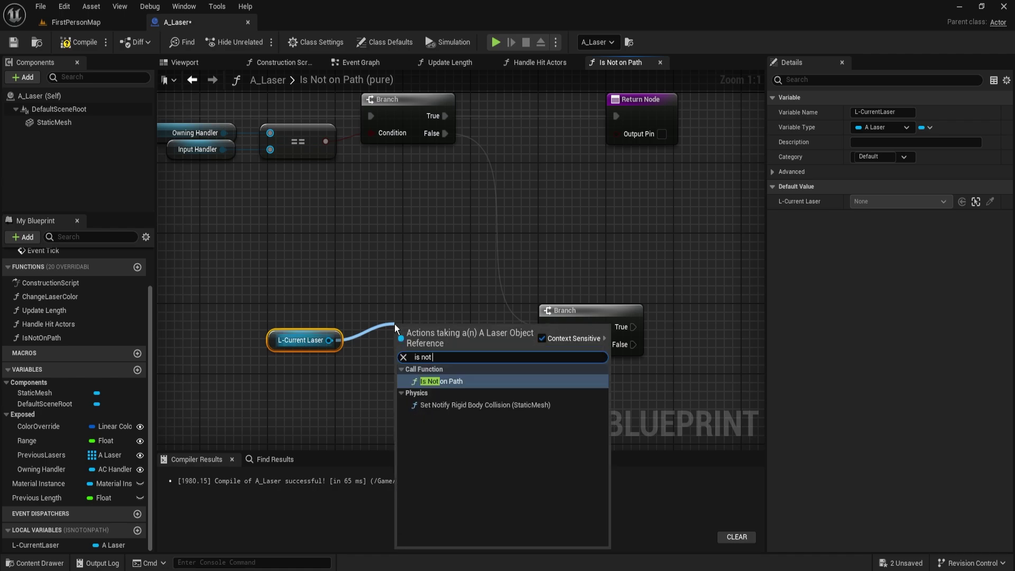
key(Return)
drag(337, 313, 394, 388)
key(q)
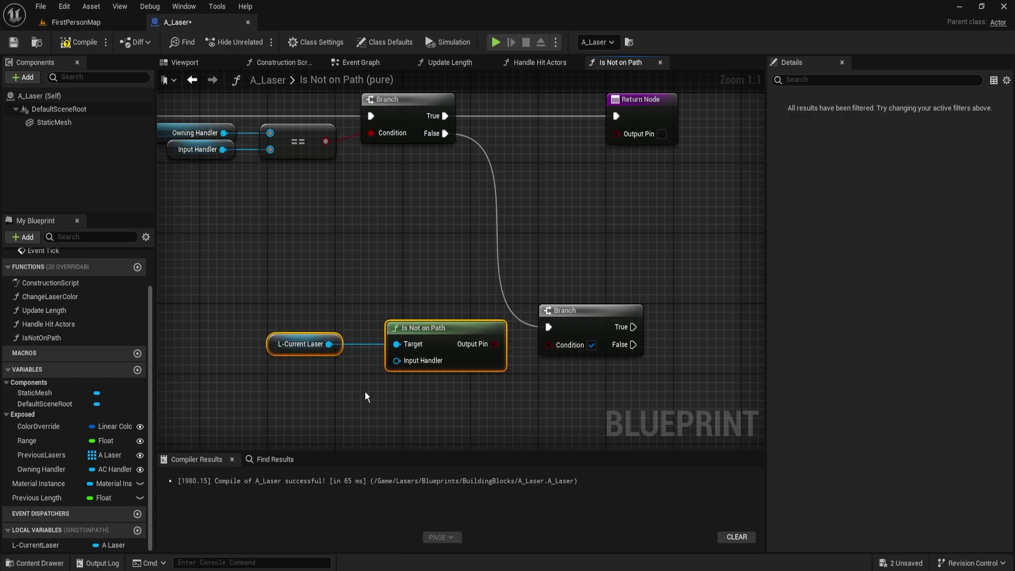
Examine how Handle Hit Actors passes L-Handler into Is Not on Path, and return to the Is Not on Path graph.
right_drag(365, 392, 432, 391)
click(537, 62)
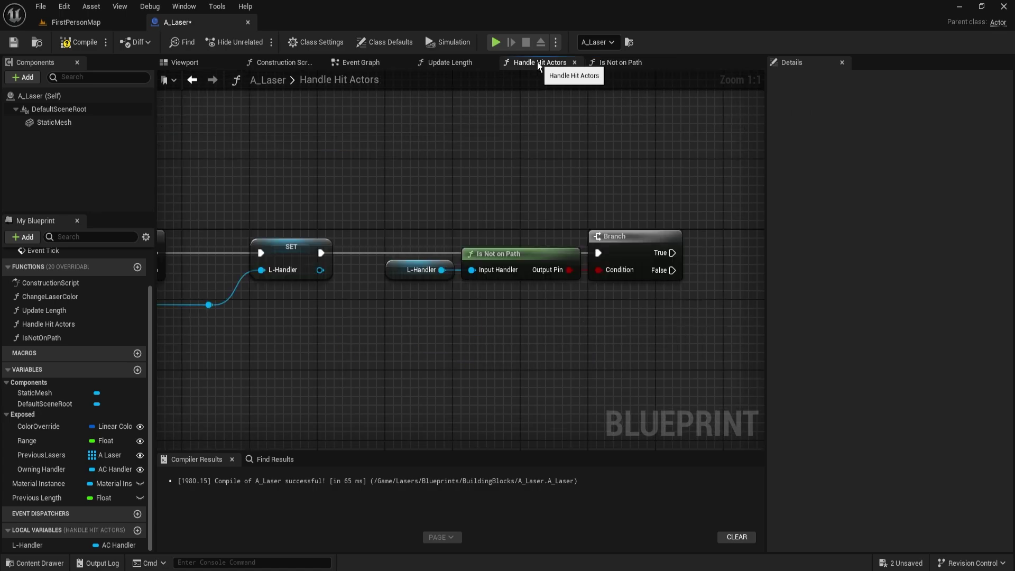
drag(387, 224, 426, 291)
right_drag(427, 291, 762, 267)
right_drag(346, 224, 508, 209)
right_drag(648, 177, 164, 222)
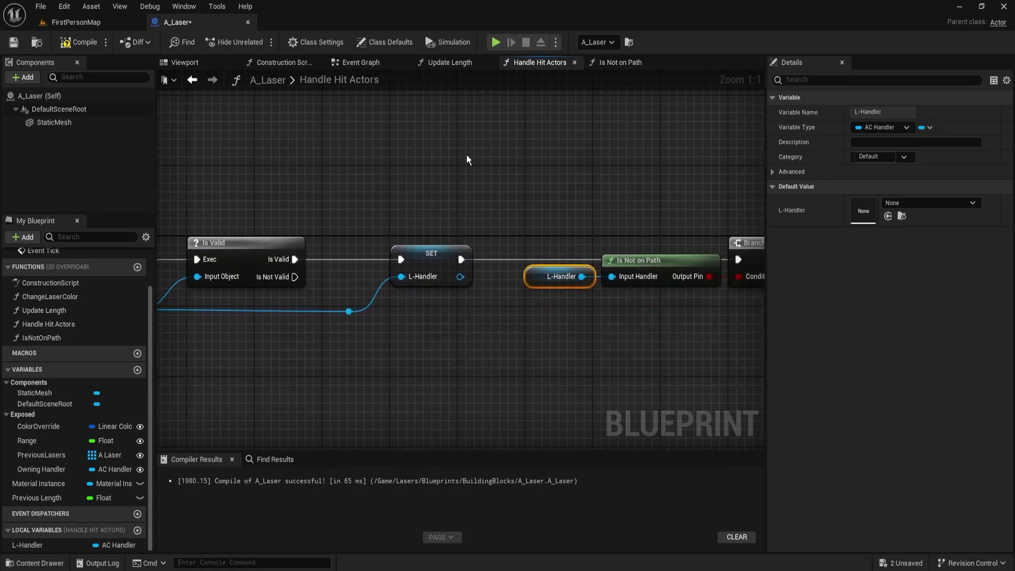
click(610, 63)
right_drag(505, 317, 511, 248)
mouse_move(473, 311)
mouse_down()
mouse_move(438, 339)
mouse_move(456, 319)
mouse_up()
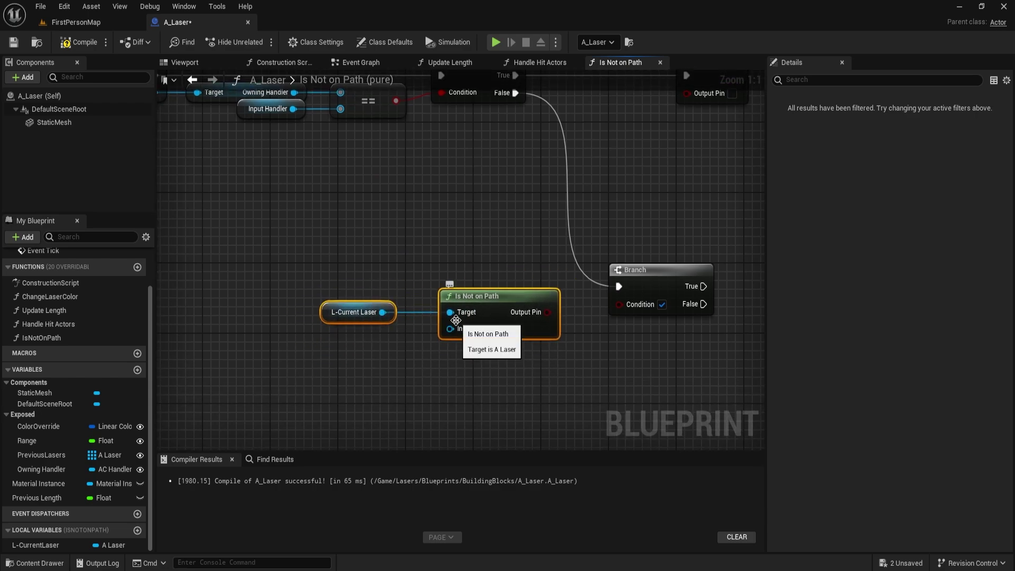
click(384, 266)
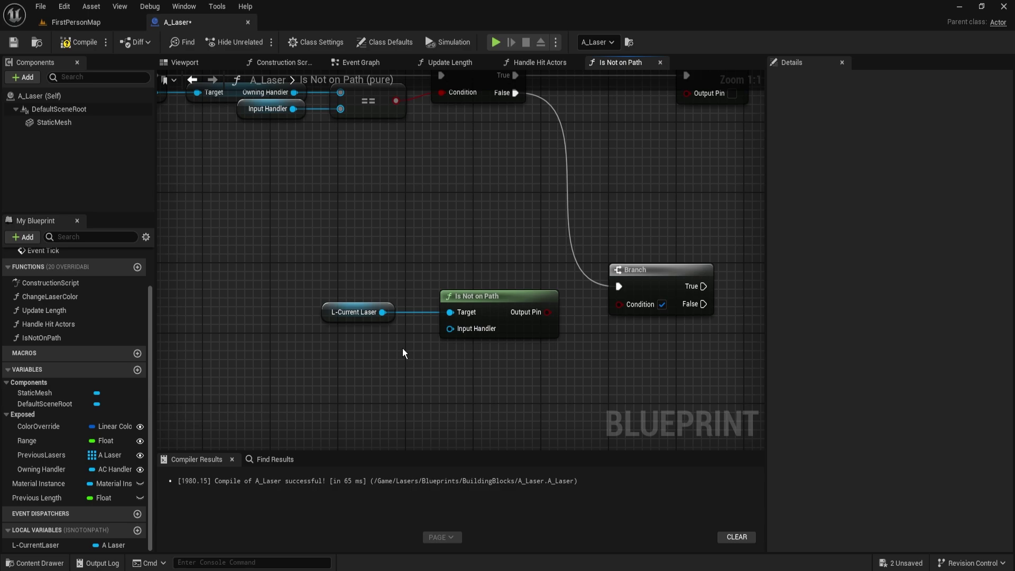
Feed an Input Handler getter into the Input Handler pin of the recursive Is Not on Path call and align it.
drag(450, 328, 403, 351)
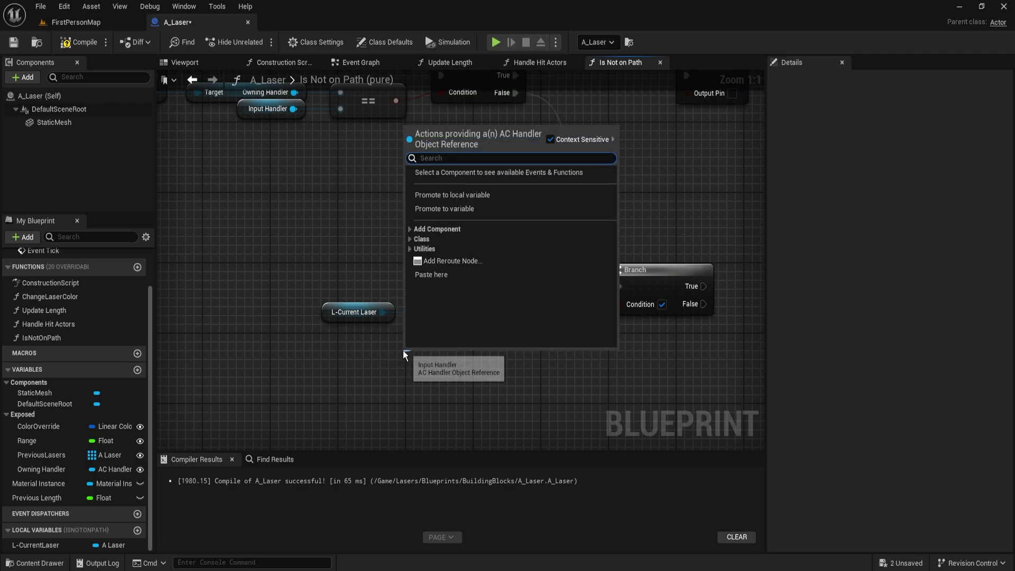
text(input)
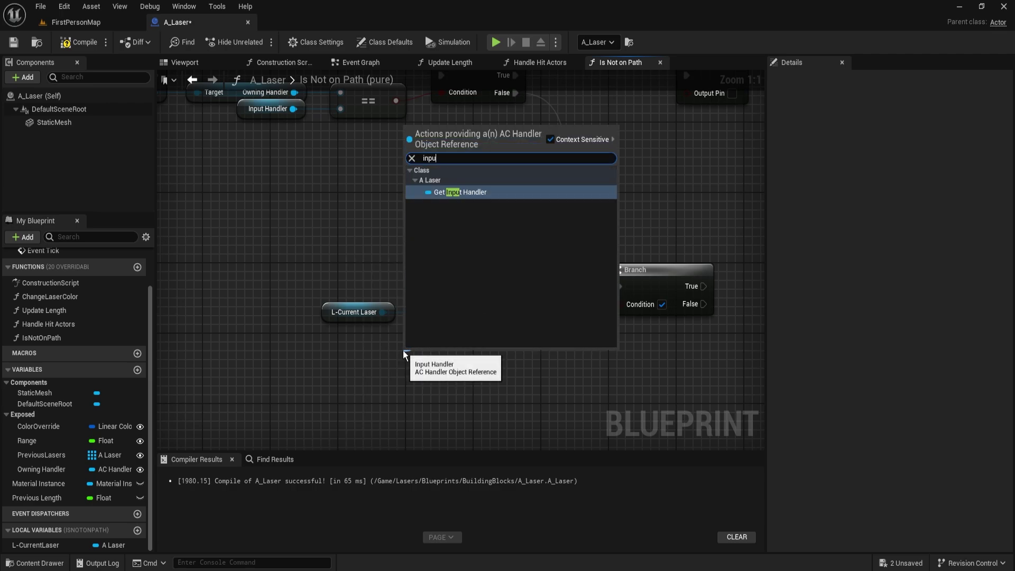
key(Return)
drag(403, 351, 415, 317)
key(q)
Connect the Is Not on Path call's Output Pin to the second Branch's Condition and tidy the nodes in front of it.
key(shift+d)
right_drag(517, 356, 459, 356)
drag(460, 356, 367, 313)
drag(490, 312, 575, 309)
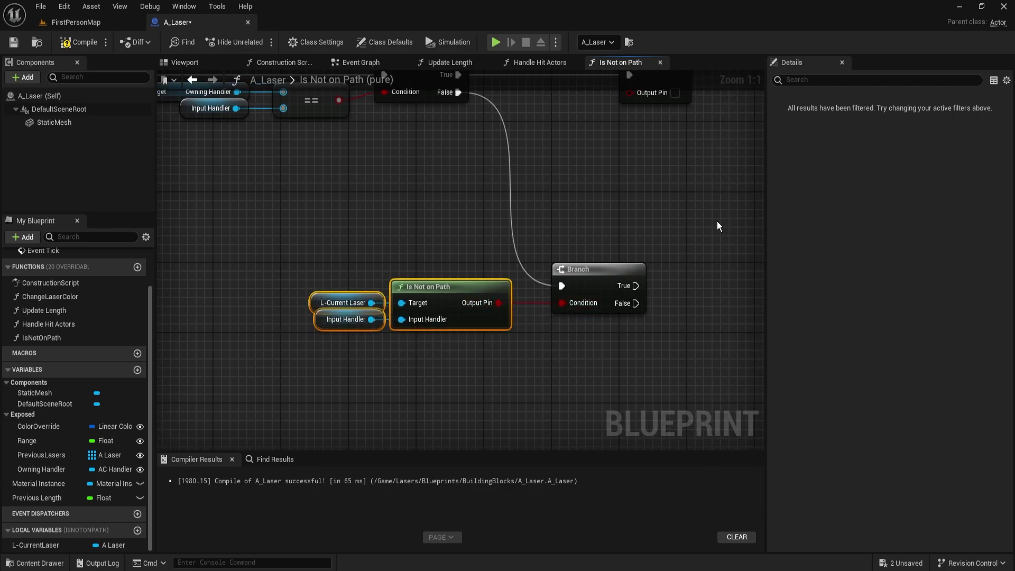
Duplicate the unchecked Return Node onto the second Branch's False output, align it, and compile the blueprint.
right_drag(717, 221, 556, 271)
drag(635, 227, 485, 109)
key(ctrl+c)
key(ctrl+v)
drag(592, 362, 480, 353)
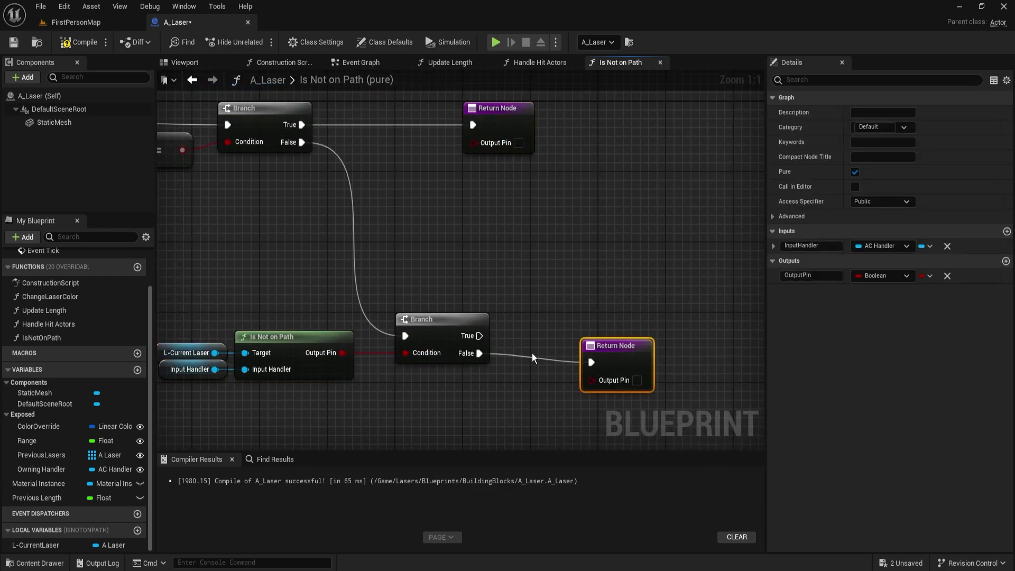
right_drag(651, 309, 611, 310)
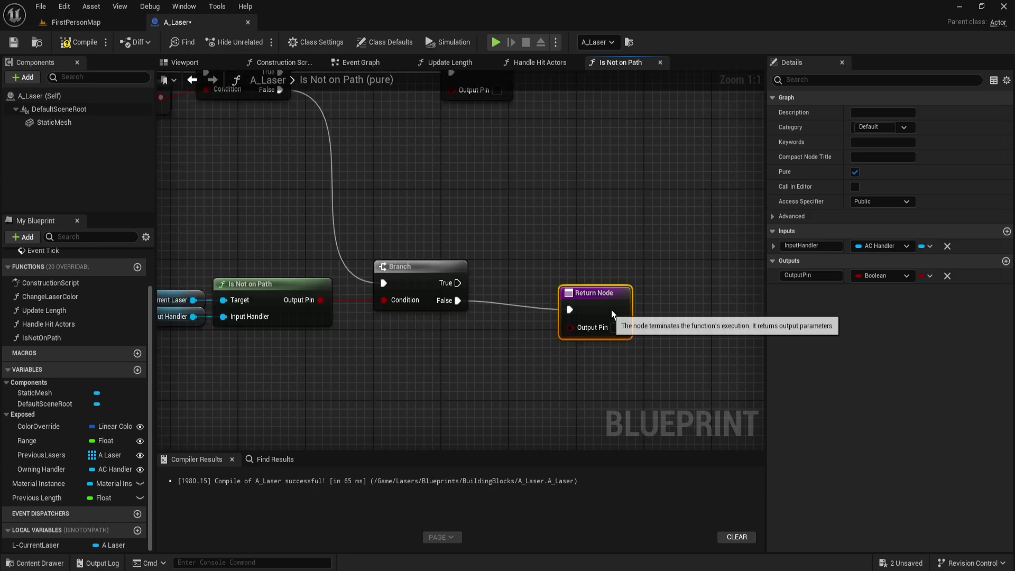
click(78, 41)
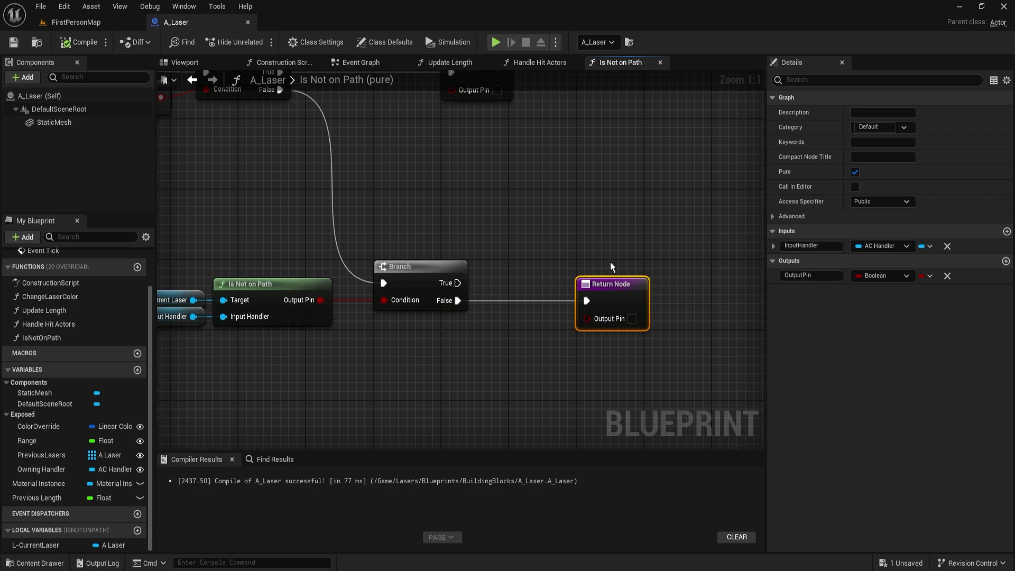
Review every Return Node in the Is Not on Path graph and the branches that lead to each.
scroll(648, 291, down, 4)
drag(608, 281, 684, 362)
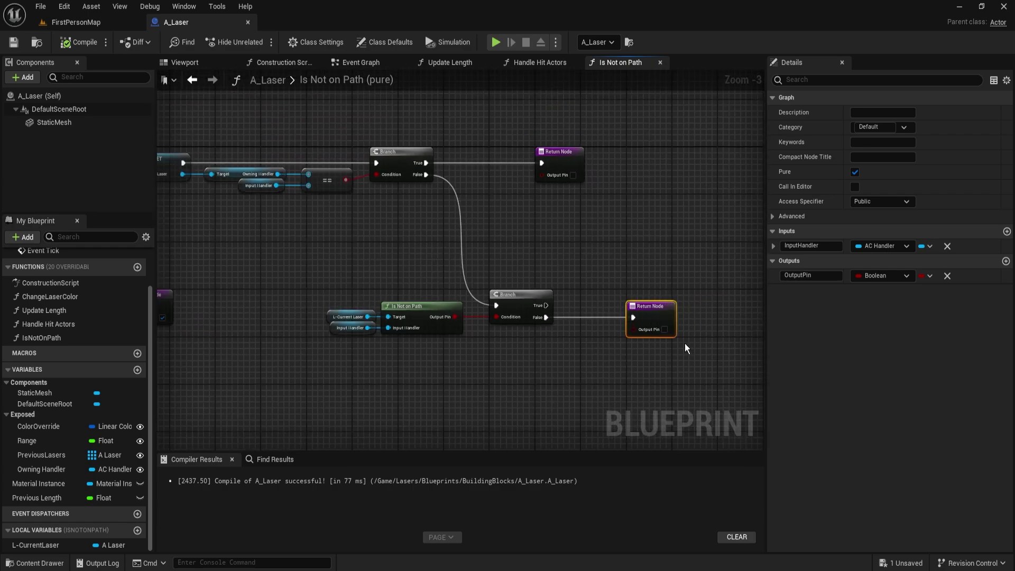
click(556, 163)
right_drag(507, 128, 535, 327)
drag(537, 258, 657, 338)
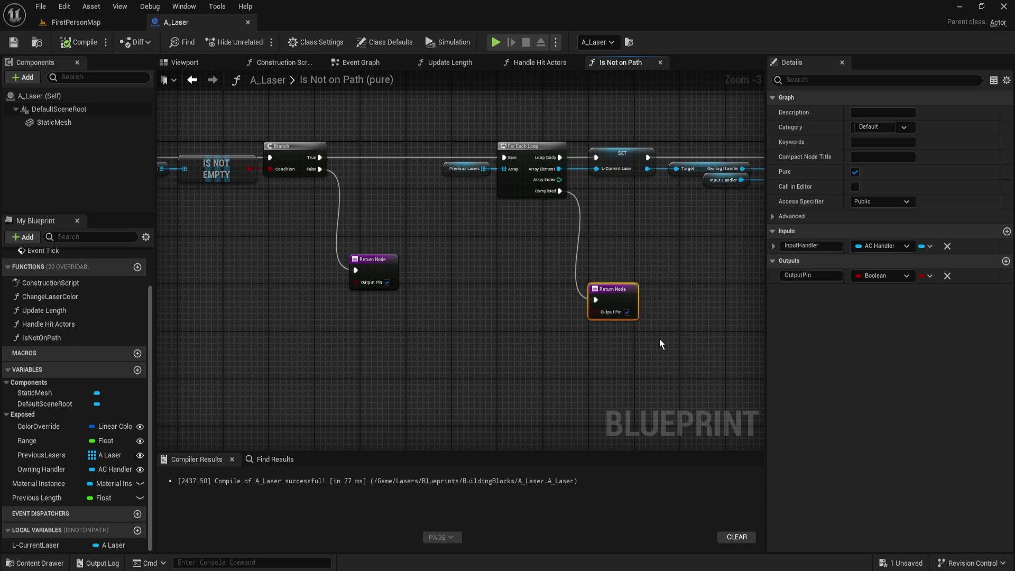
right_drag(444, 320, 541, 320)
drag(547, 320, 430, 242)
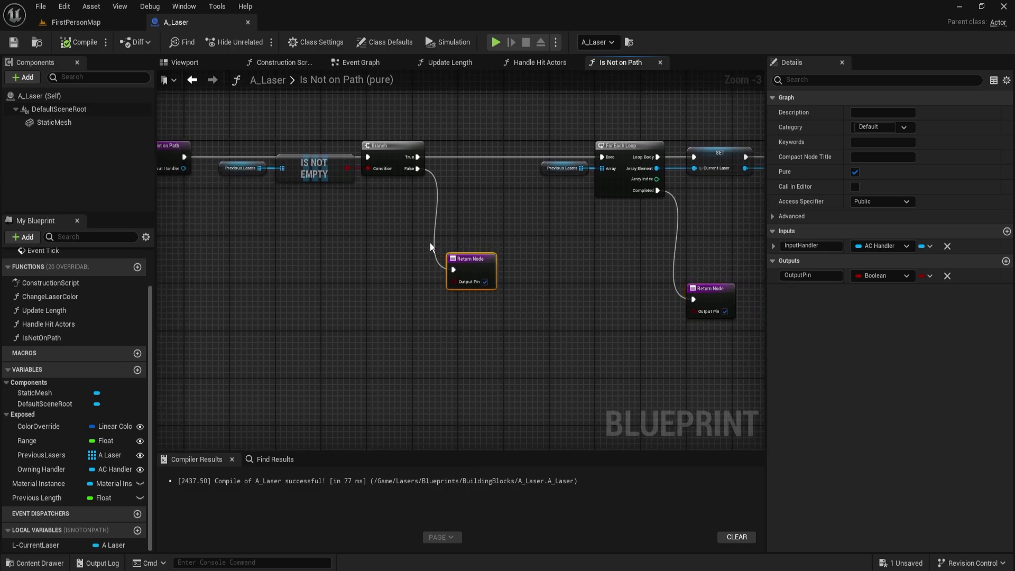
right_drag(579, 298, 221, 277)
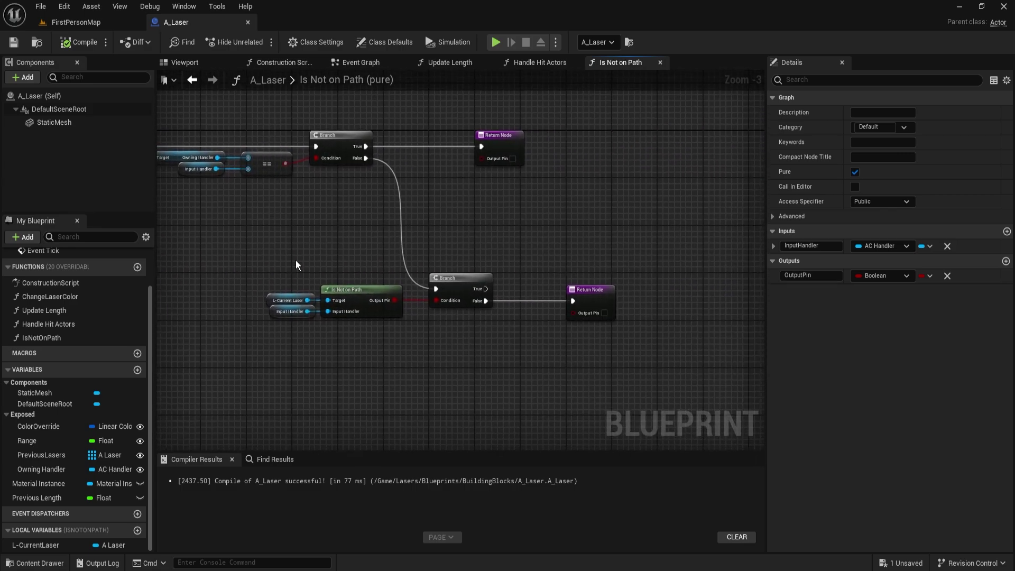
drag(458, 119, 554, 188)
drag(537, 262, 643, 342)
Close the Is Not on Path graph and go to the final Branch in Handle Hit Actors.
click(661, 63)
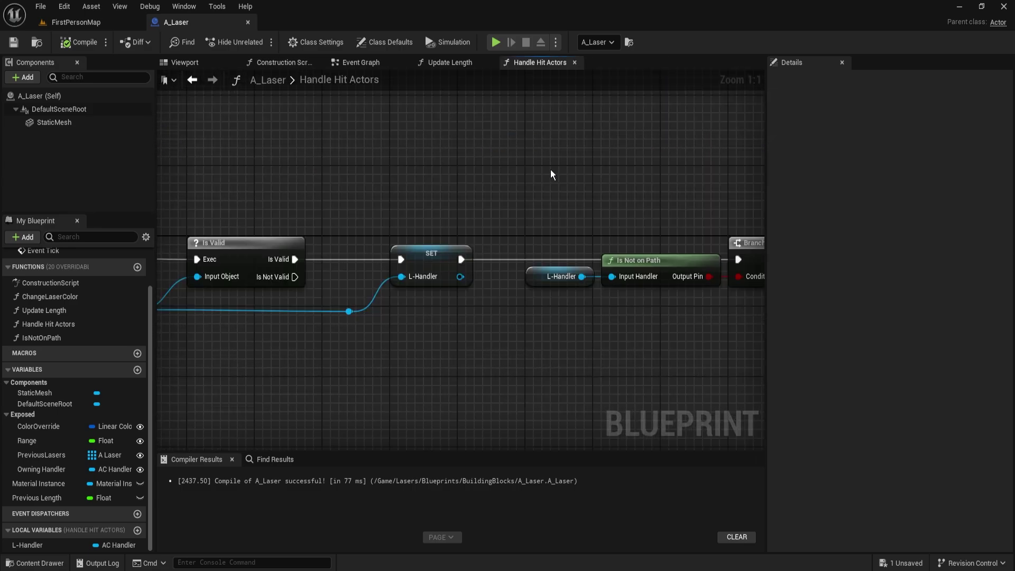
scroll(550, 169, up, 3)
right_drag(591, 234, 499, 231)
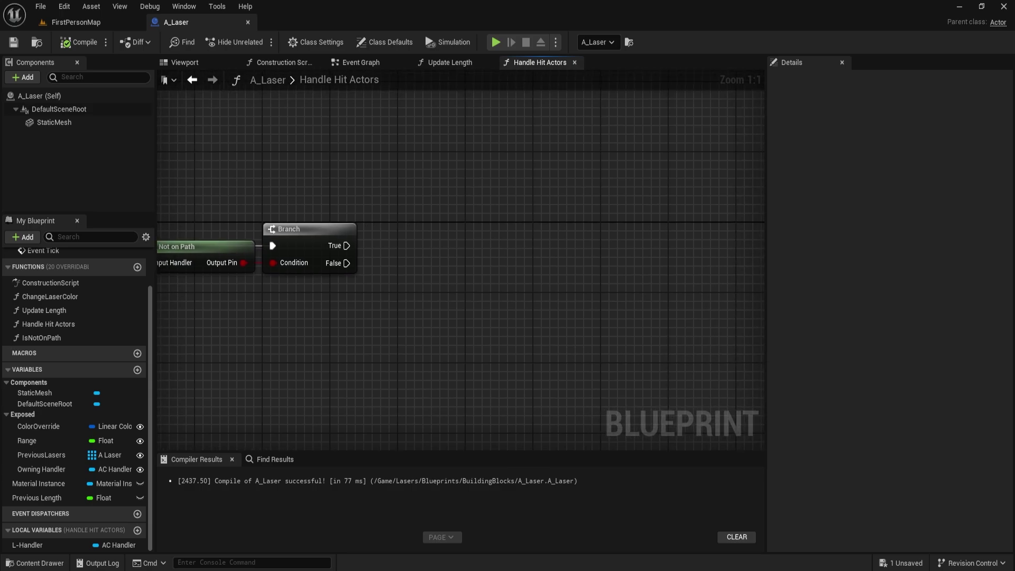
right_drag(420, 301, 469, 310)
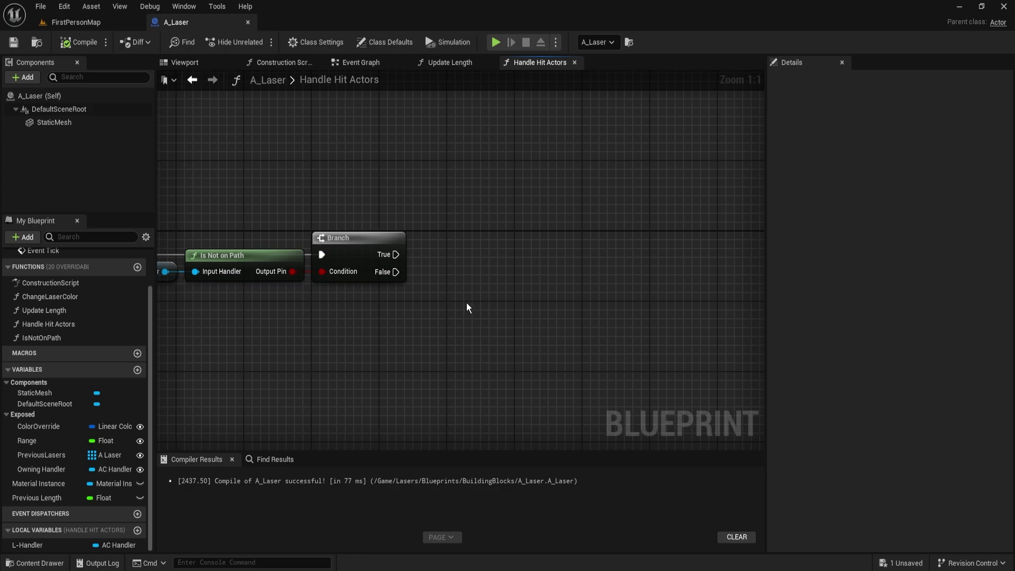
right_drag(466, 303, 502, 297)
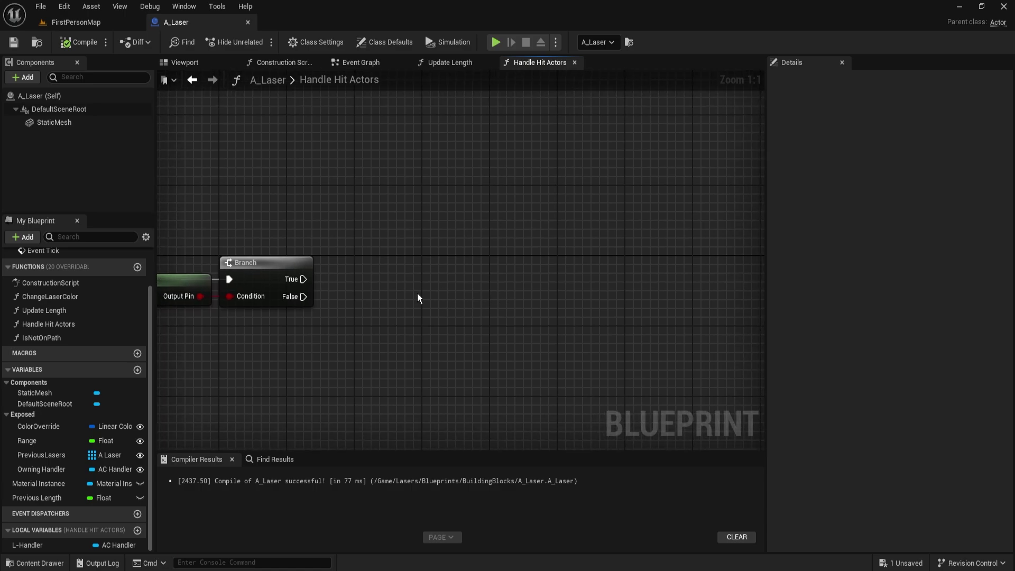
right_drag(417, 297, 417, 305)
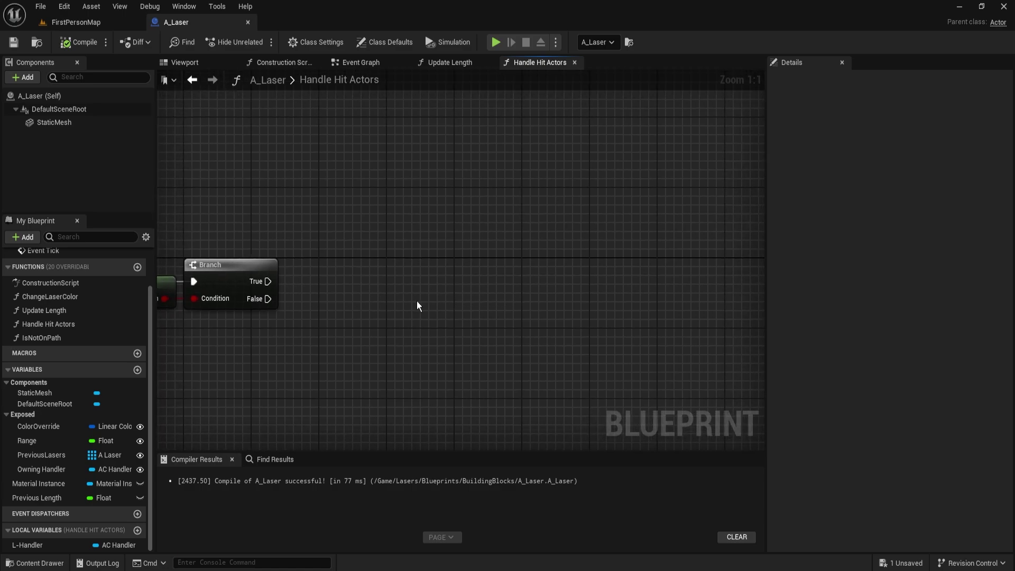
Duplicate the Previous Length variable and name the copy Hitting Handlers.
click(52, 496)
key(ctrl+d)
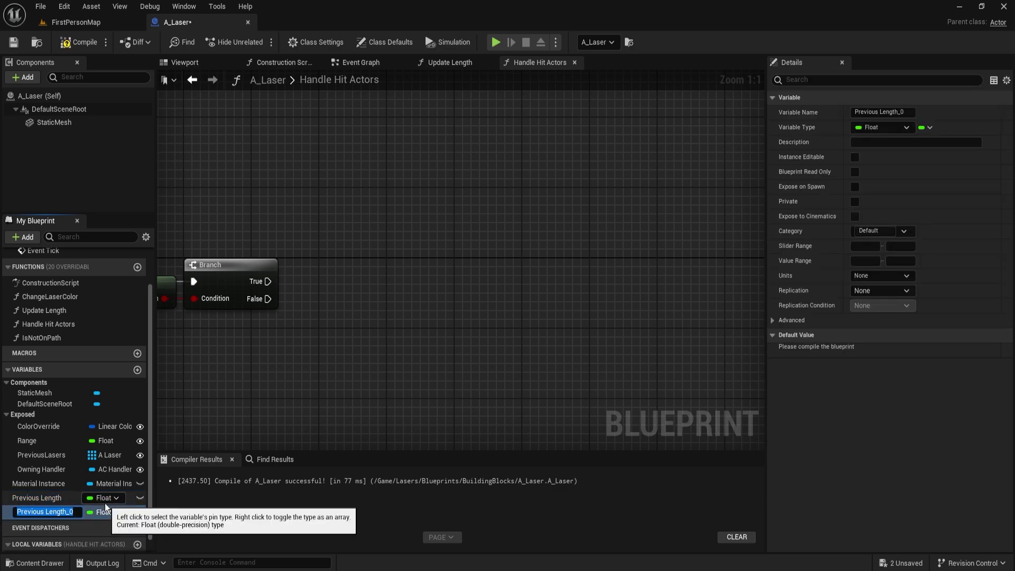
text(Hitting Handlers)
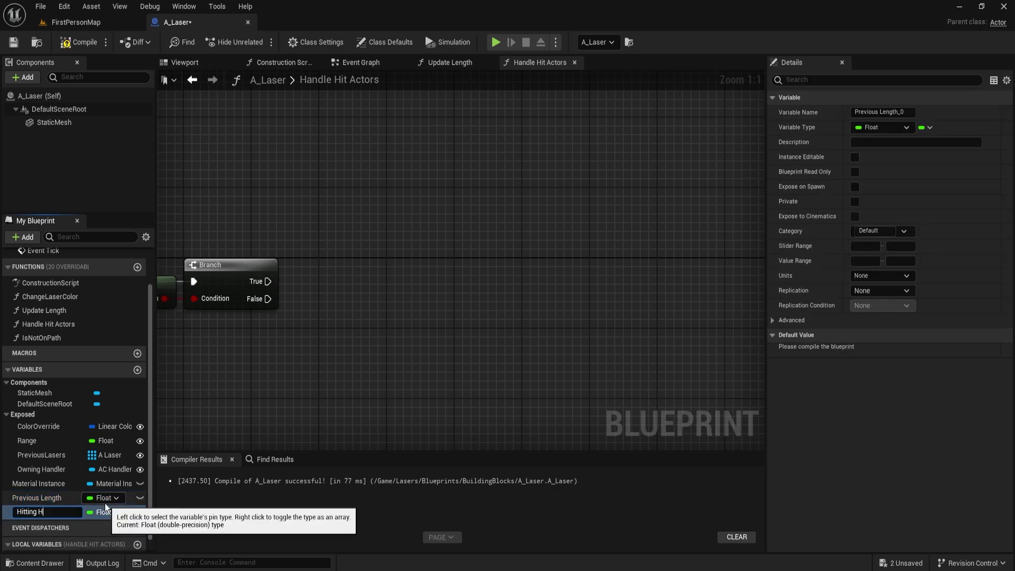
key(Return)
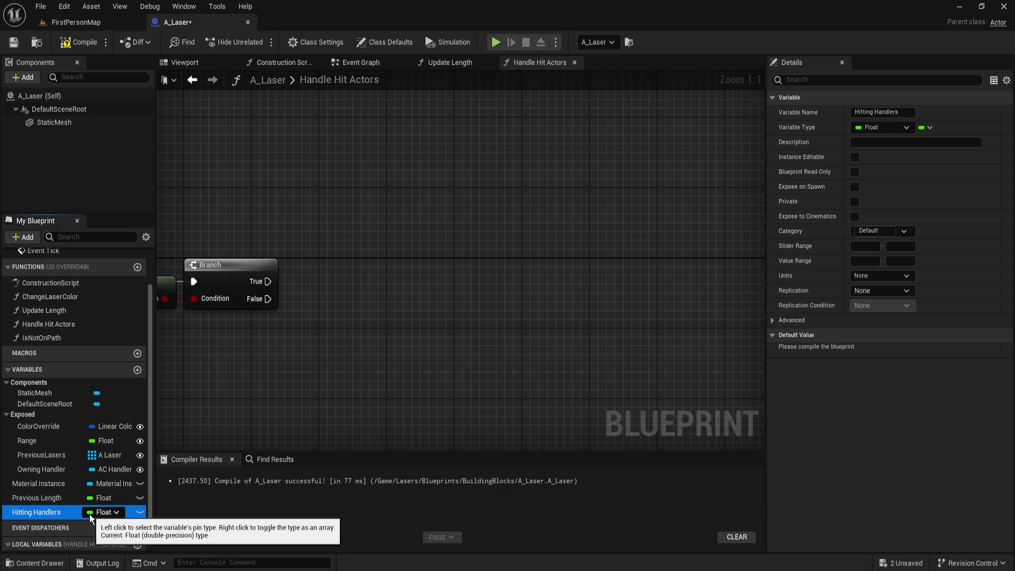
Change the Hitting Handlers variable's type to an AC Handler object reference.
click(103, 512)
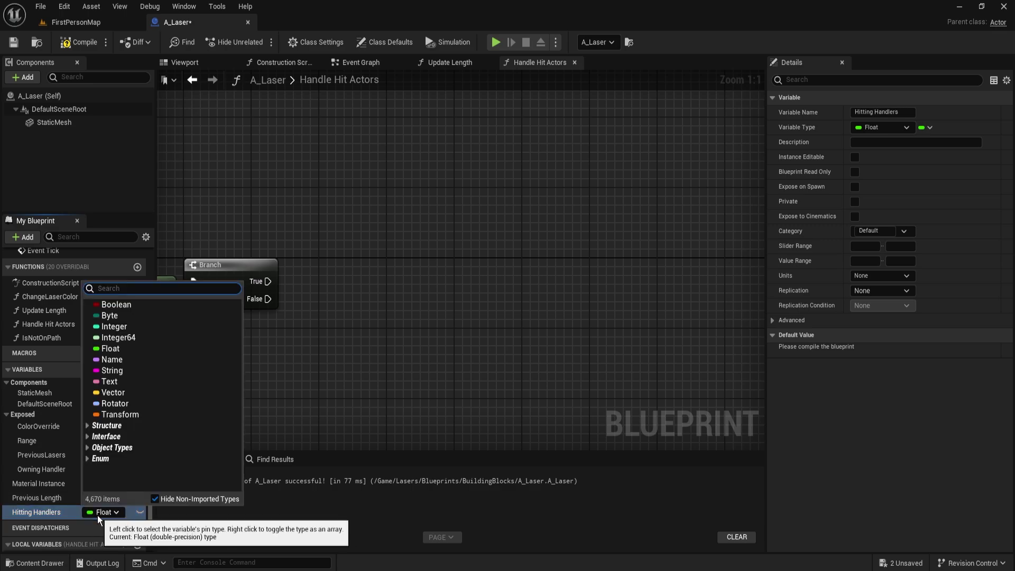
text(ac hand)
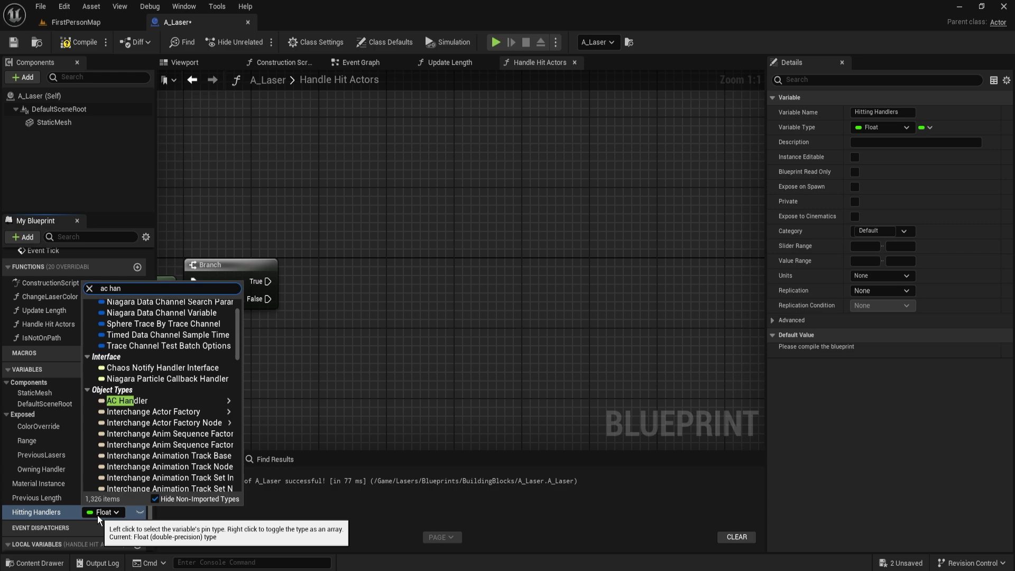
mouse_move(133, 374)
click(258, 372)
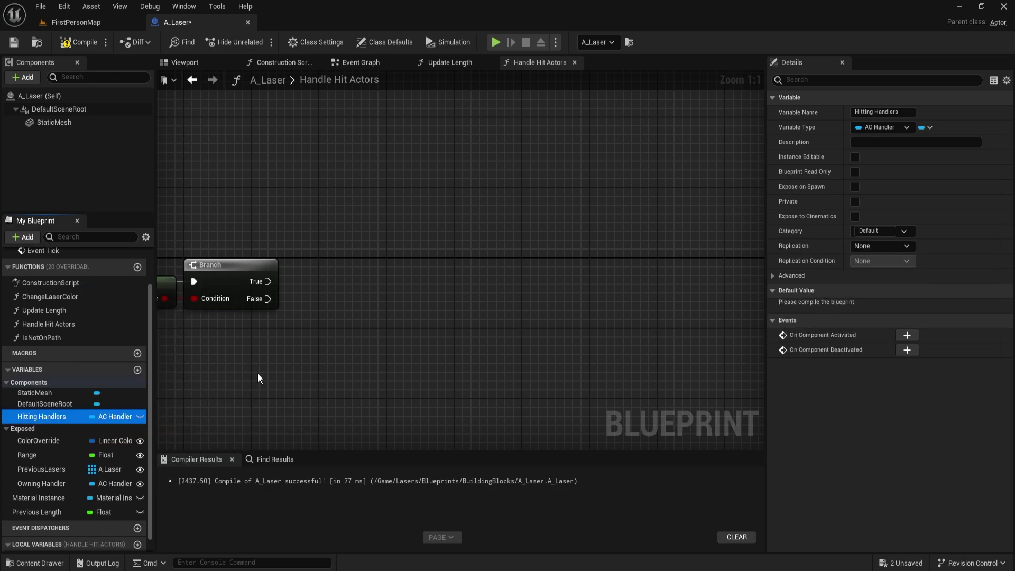
Make the Hitting Handlers variable a Map with Hit Result as its value type.
click(929, 128)
click(918, 185)
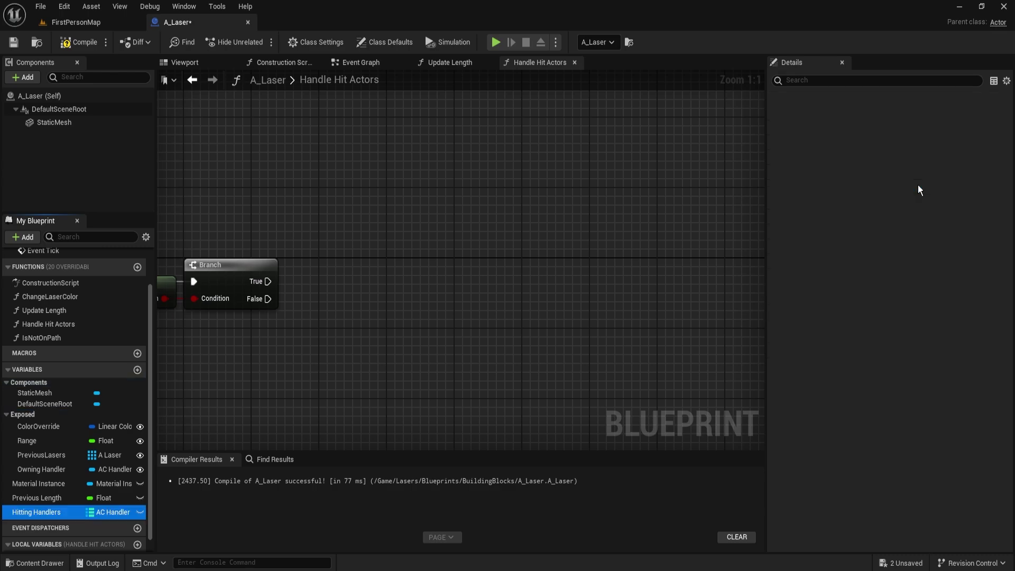
click(956, 128)
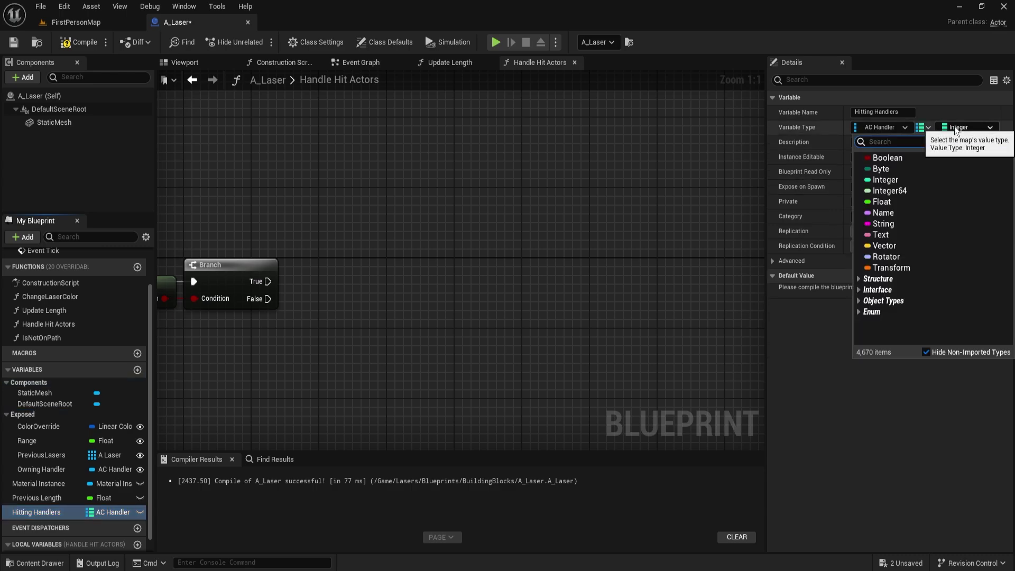
text(hit result)
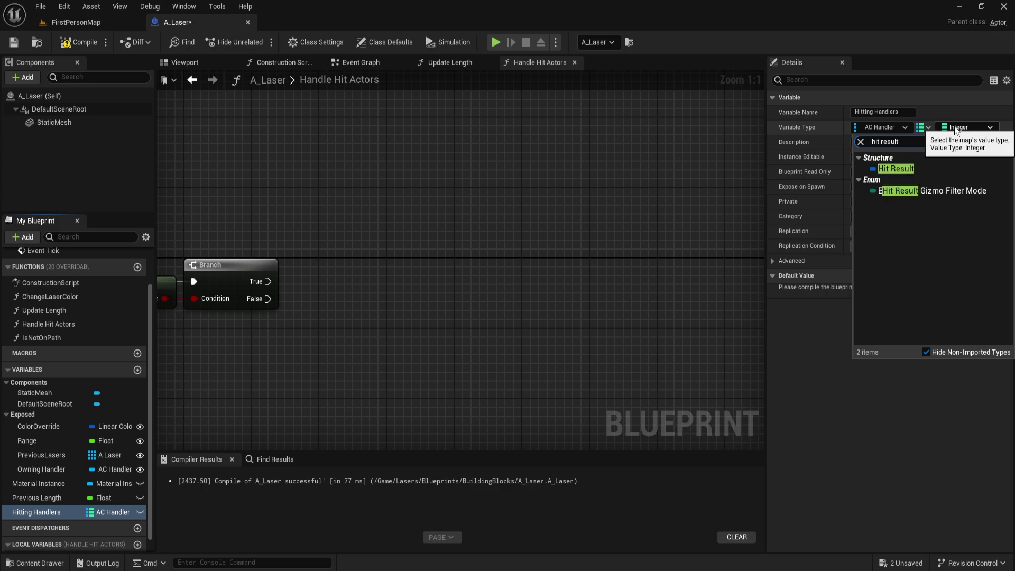
click(893, 168)
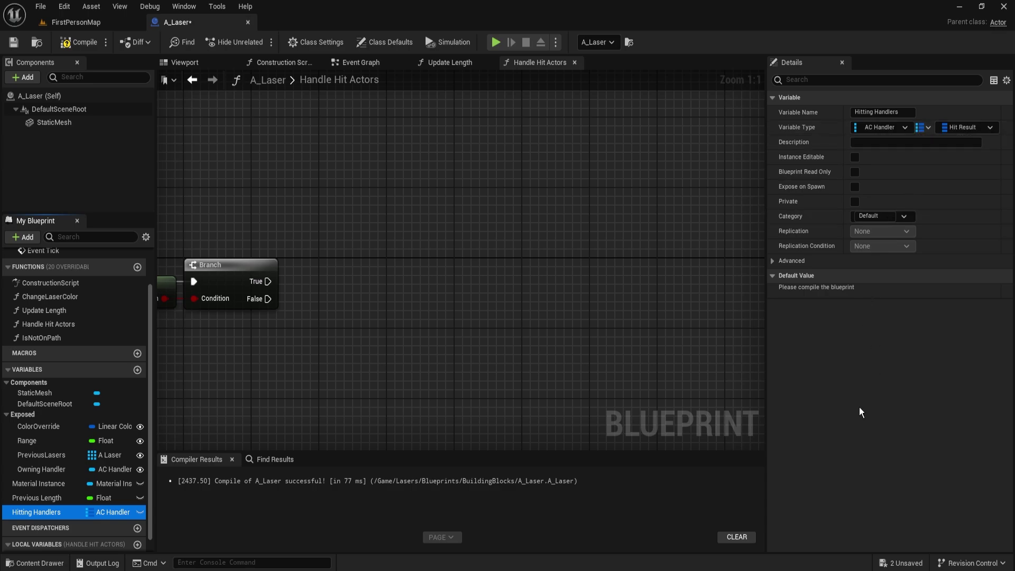
Place a Hitting Handlers getter beyond the final Branch and create a map Add node from it.
right_drag(360, 343, 444, 307)
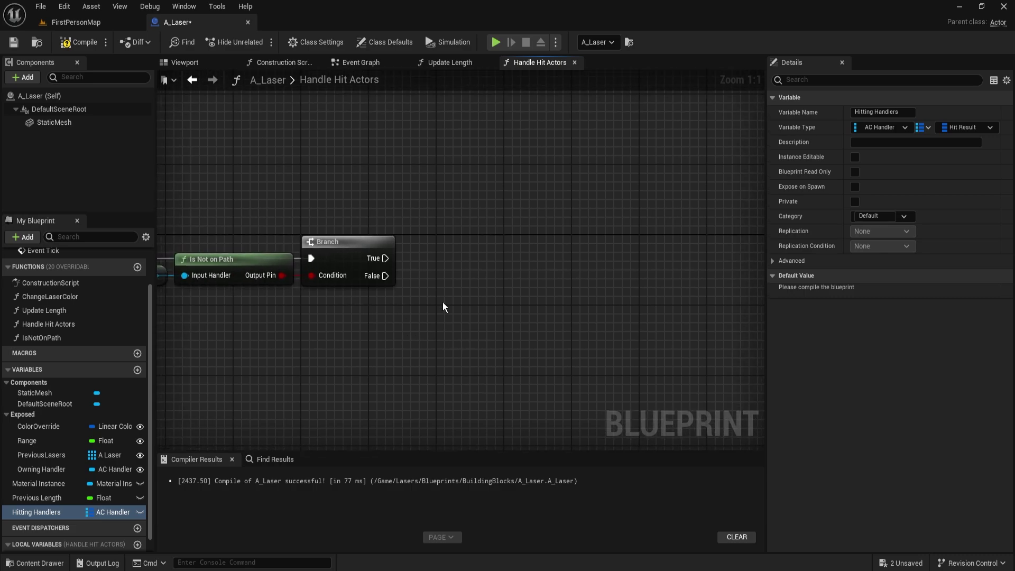
drag(385, 258, 465, 278)
right_drag(466, 278, 376, 303)
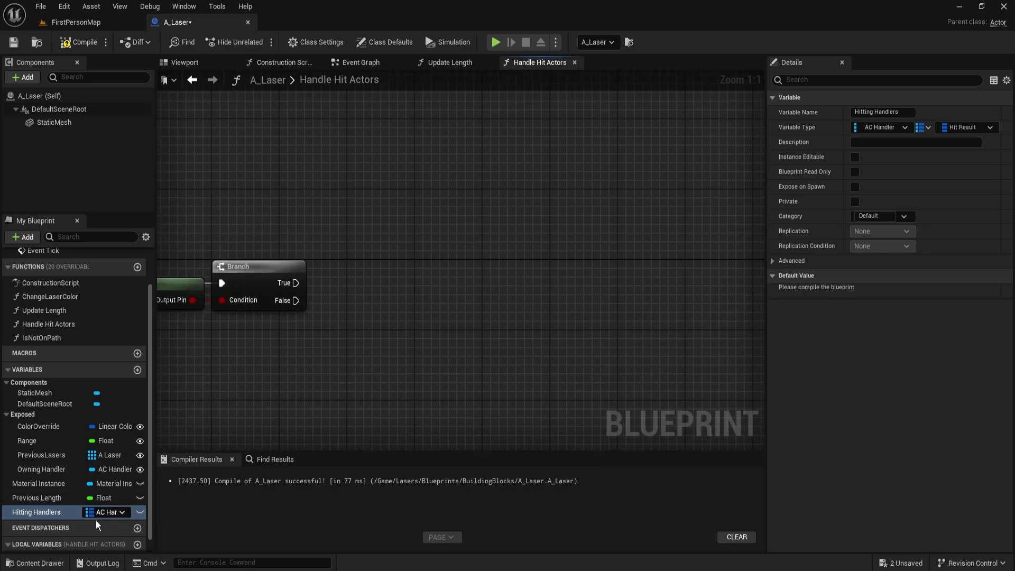
drag(97, 512, 497, 287)
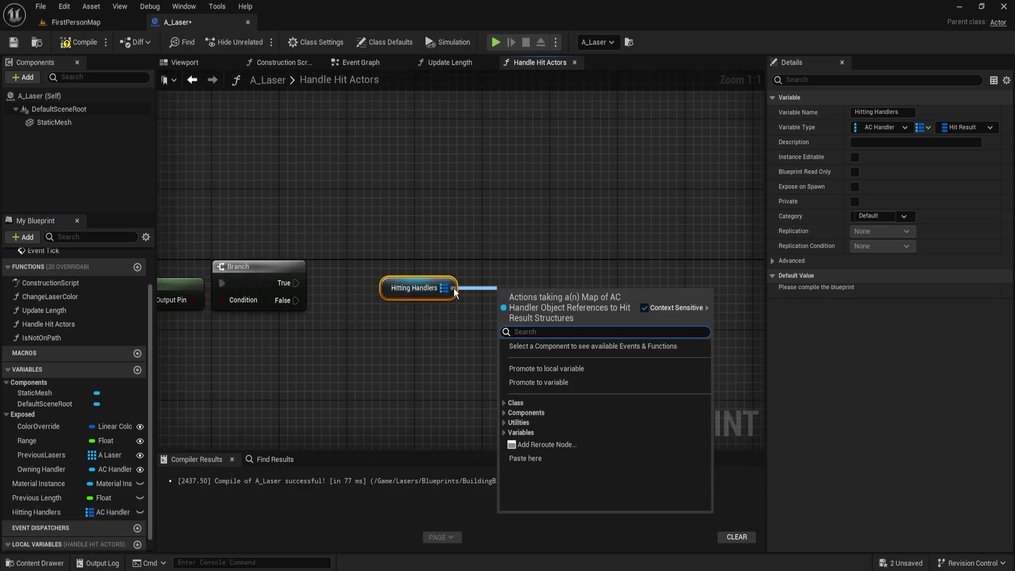
text(add)
click(520, 365)
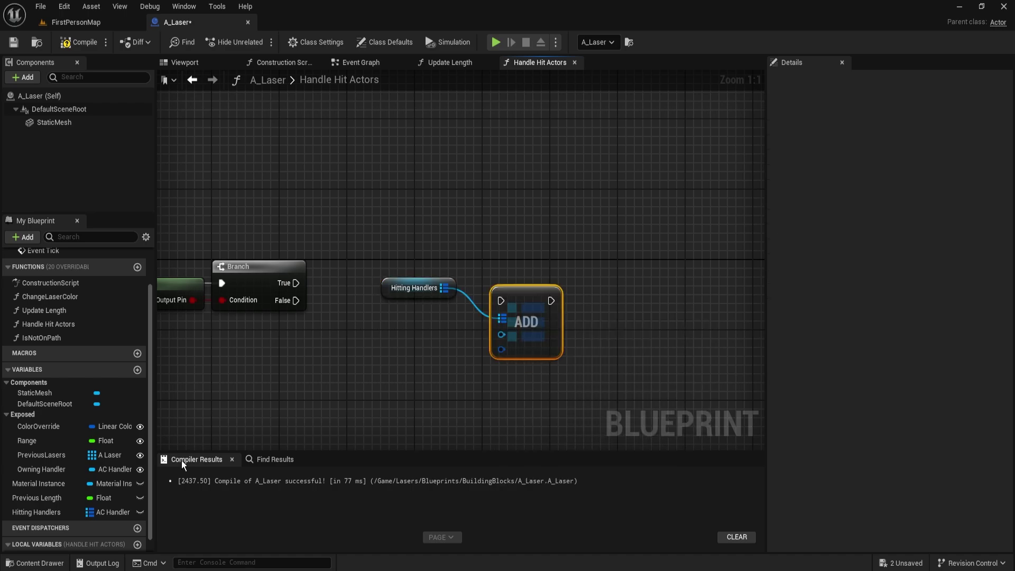
Feed the local L-Handler variable into the Add node's key and straighten the connected nodes.
right_drag(290, 376, 369, 359)
scroll(45, 541, down, 1)
drag(44, 544, 369, 382)
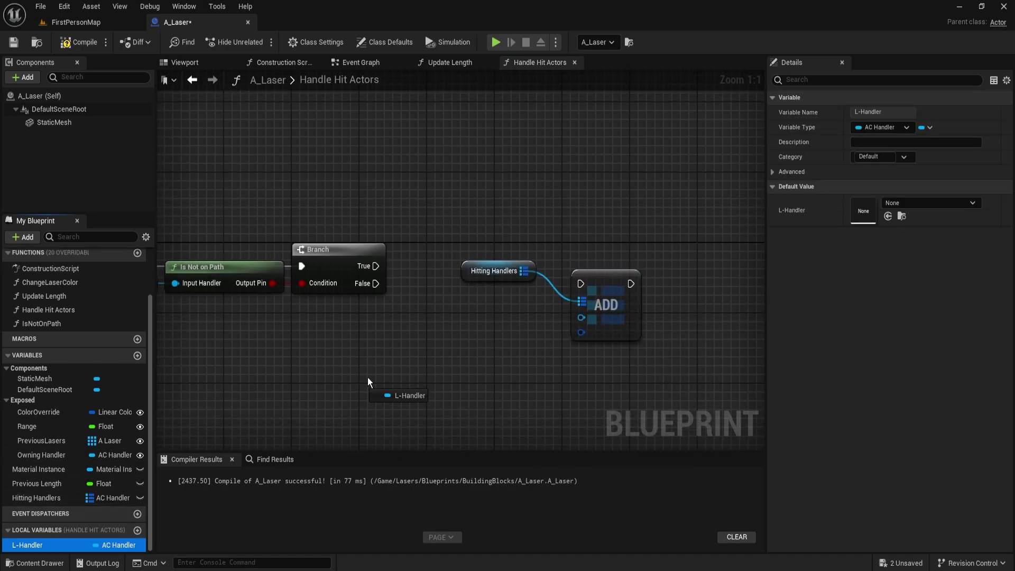
drag(443, 299, 442, 298)
drag(500, 296, 583, 318)
drag(642, 380, 450, 219)
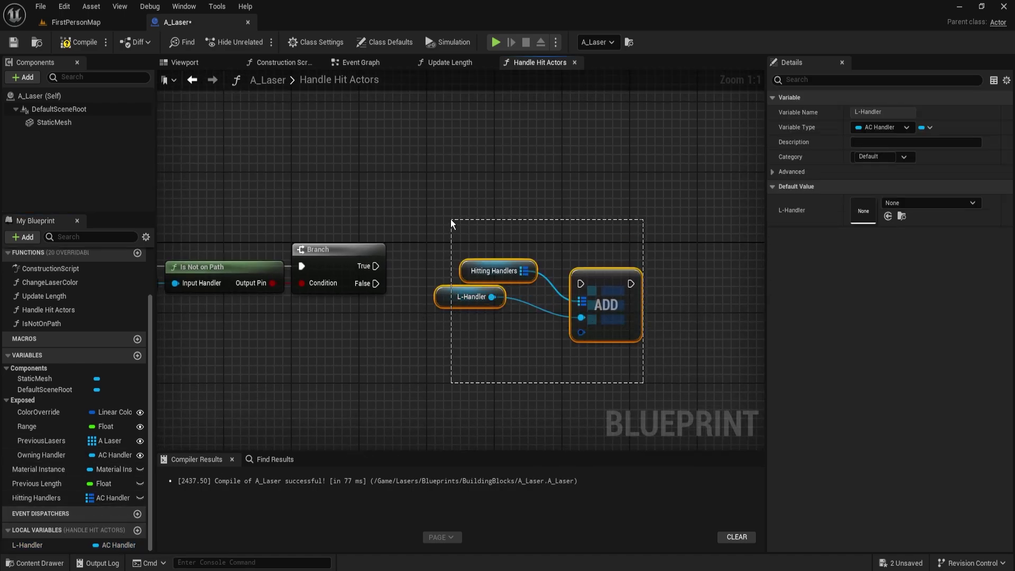
key(q)
right_drag(449, 376, 463, 332)
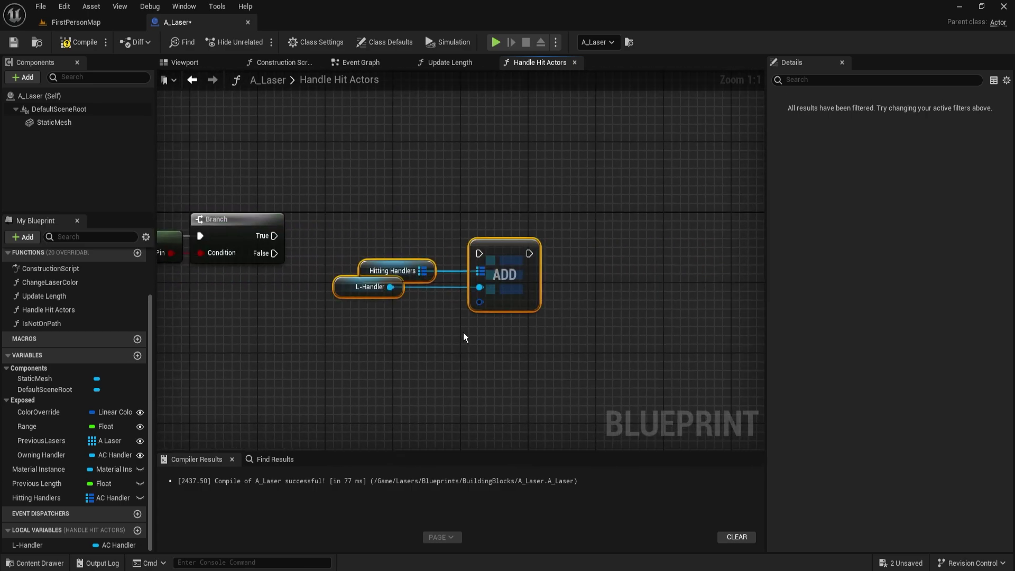
Feed the function's Input Pin into the Add node's value and align the three getters in a column.
text(get in)
drag(459, 313, 355, 303)
key(Return)
drag(351, 220, 536, 333)
key(q)
drag(445, 328, 358, 270)
key(shift+d)
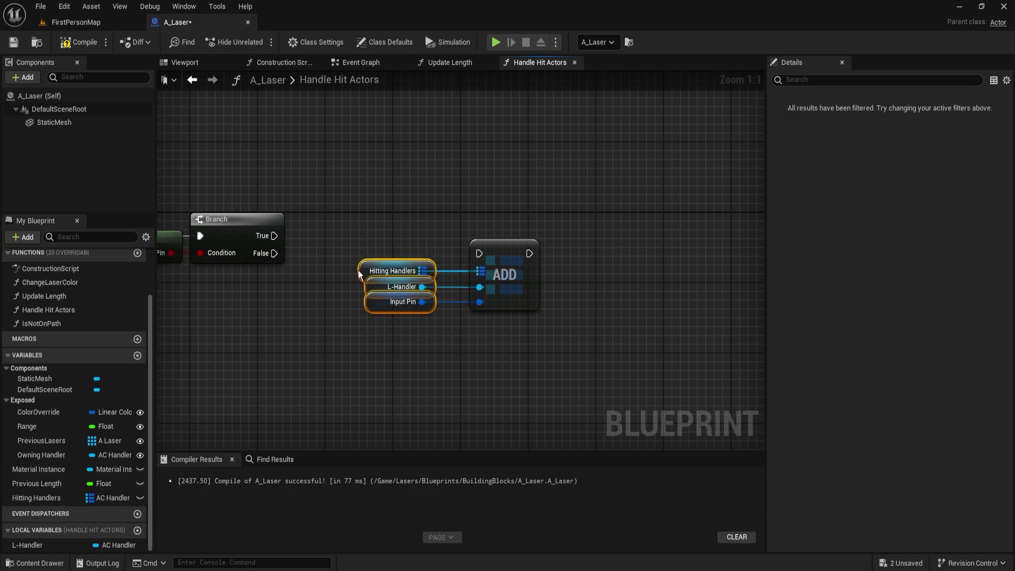
Connect the Is Not on Path Branch's True output to the Add node's execution input.
click(359, 255)
drag(480, 253, 274, 236)
right_drag(580, 297, 560, 308)
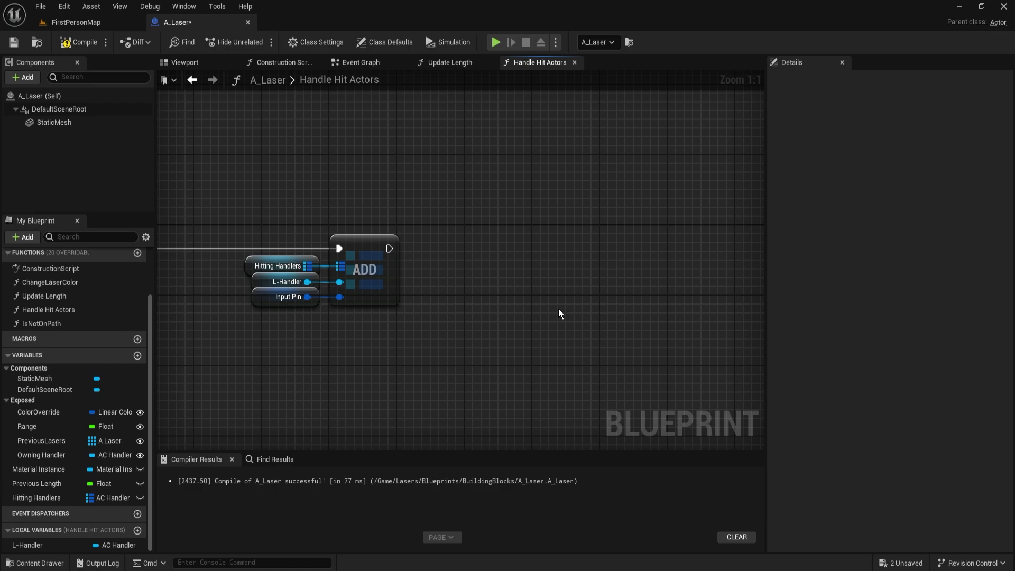
right_drag(549, 311, 469, 304)
Duplicate the L-Handler getter beyond the Add node and promote its output to a variable named Previously Hit Handlers.
click(183, 275)
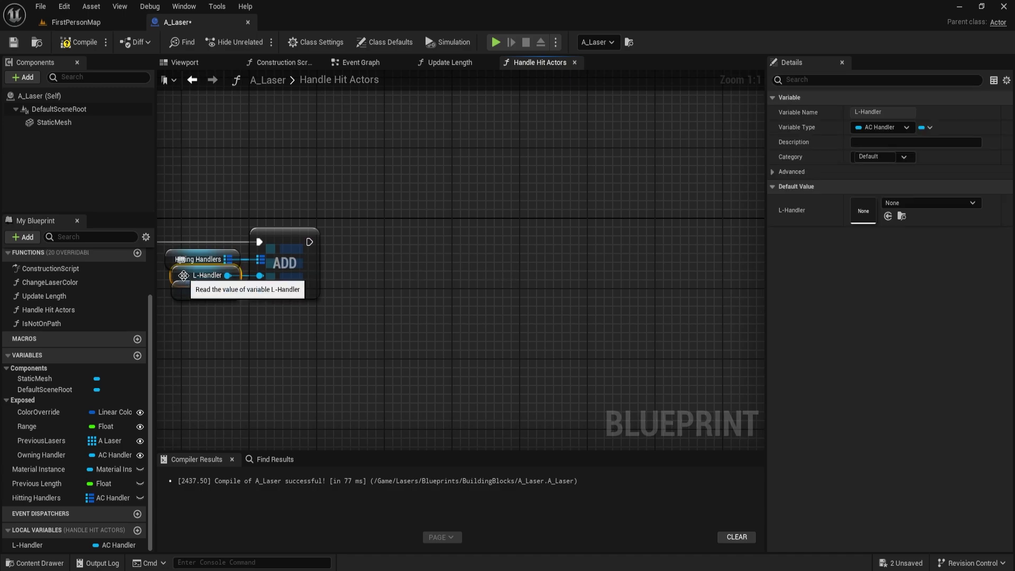
drag(183, 275, 474, 275)
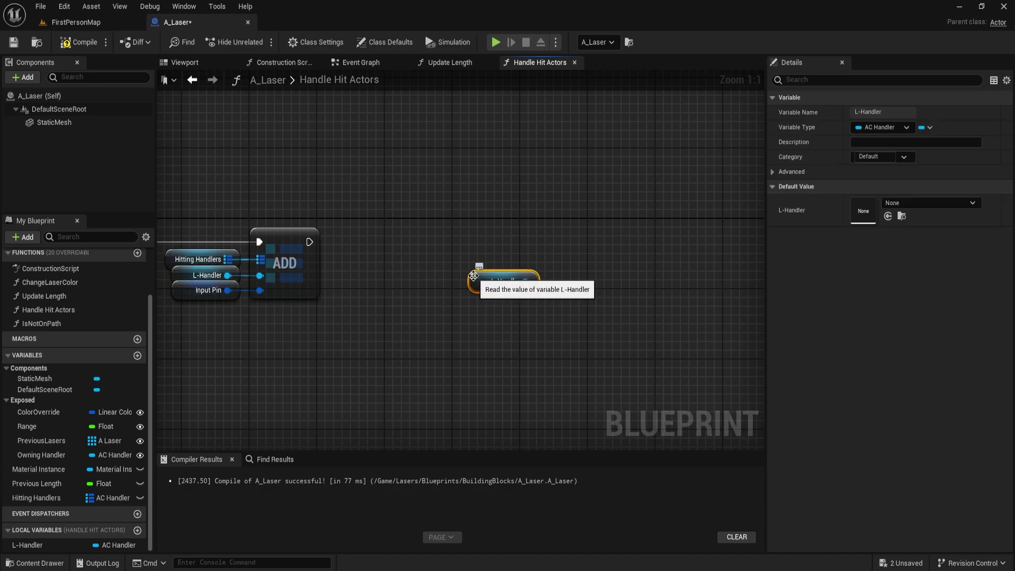
right_drag(474, 275, 446, 282)
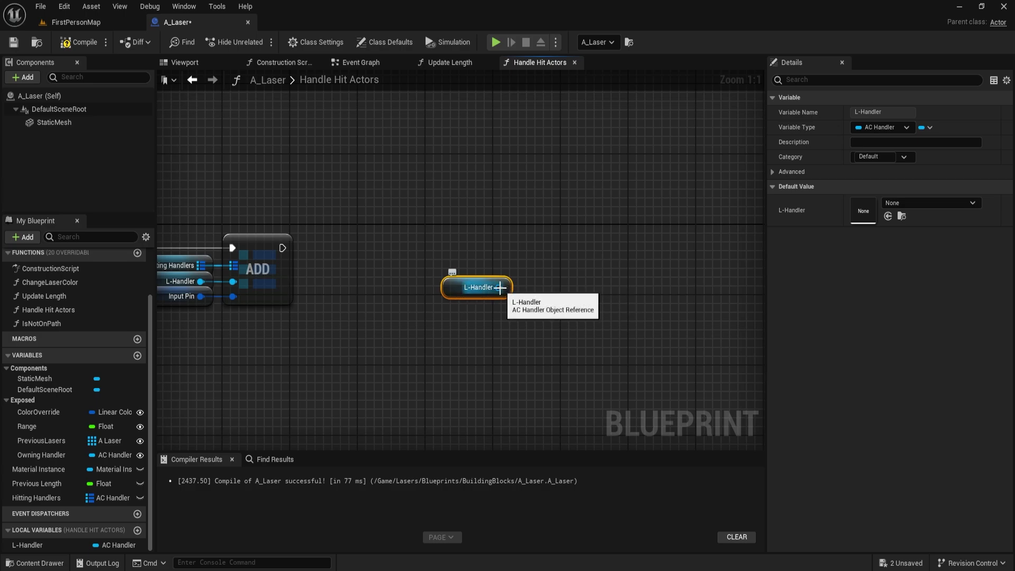
drag(500, 288, 579, 262)
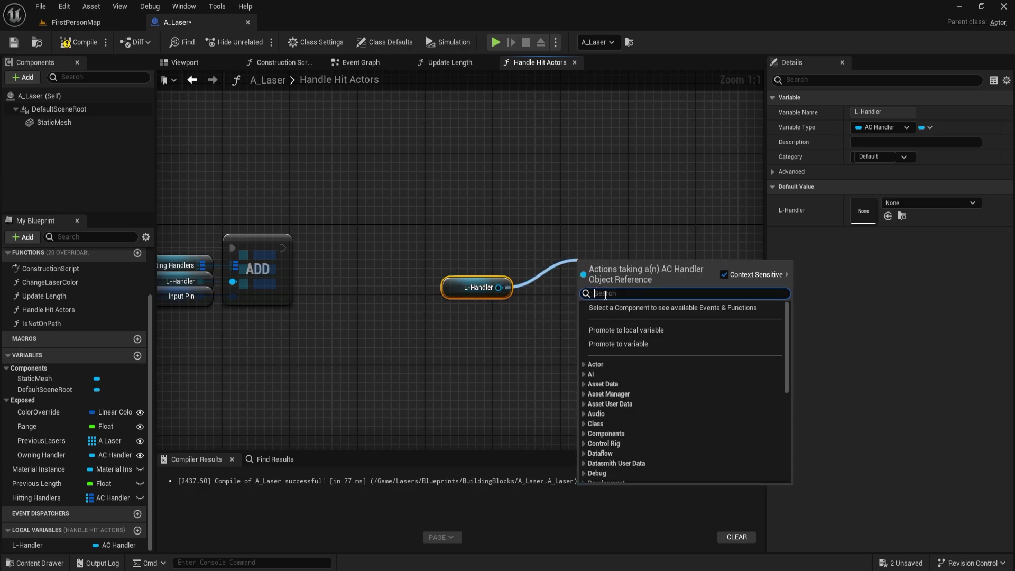
click(632, 345)
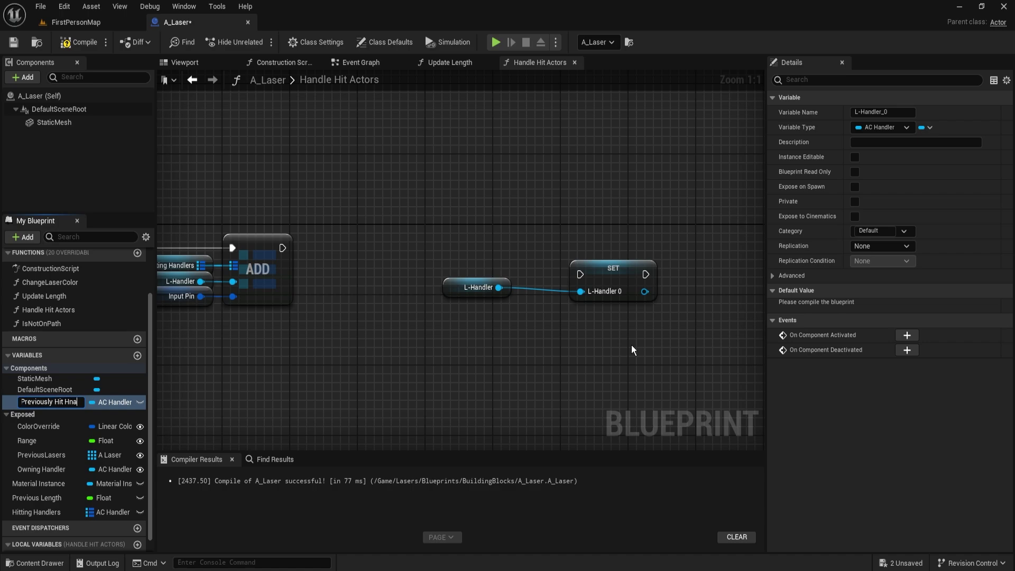
text(Previously Hit Handlers)
key(Return)
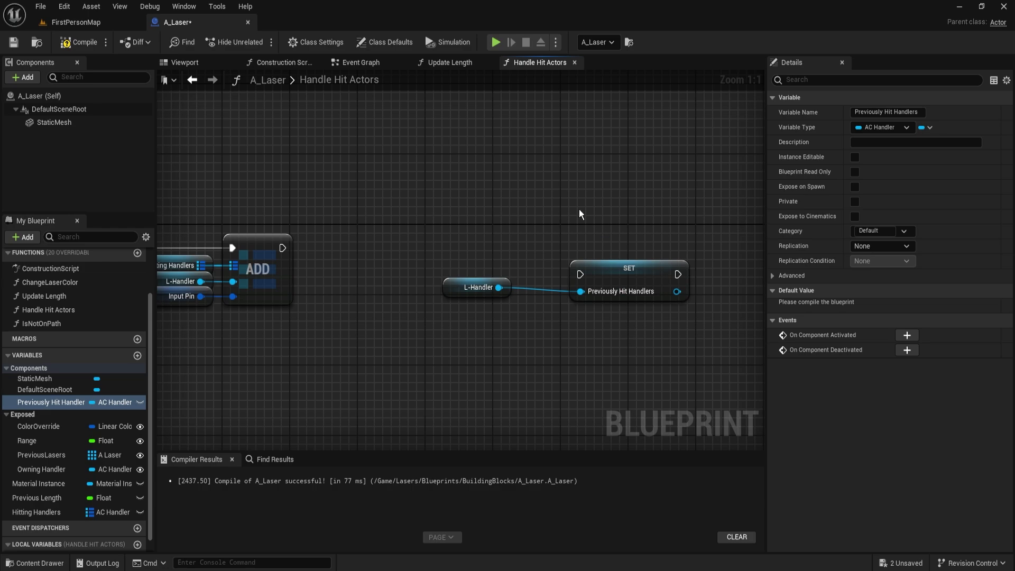
Delete the Previously Hit Handlers setter node and change that variable's container type to Set.
drag(580, 211, 708, 343)
key(Delete)
click(71, 404)
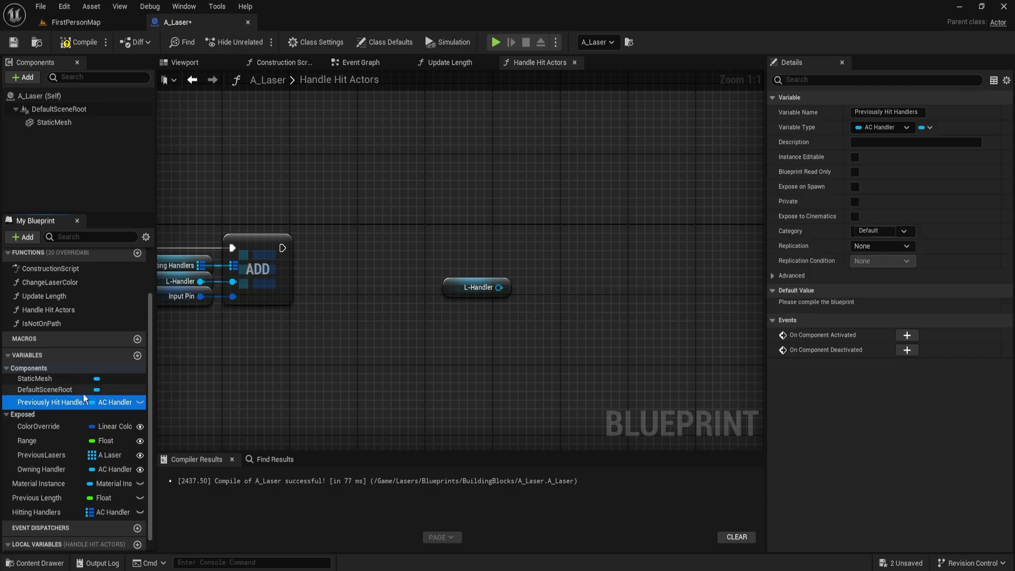
click(926, 128)
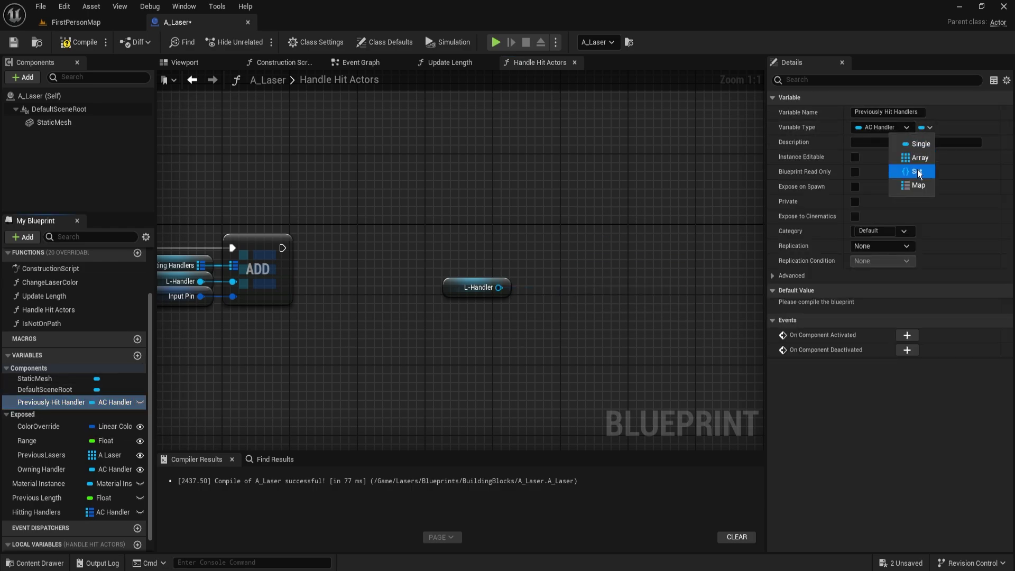
click(919, 169)
Place a Previously Hit Handlers getter above the L-Handler getter and create a Contains Item node from it.
drag(37, 512, 459, 248)
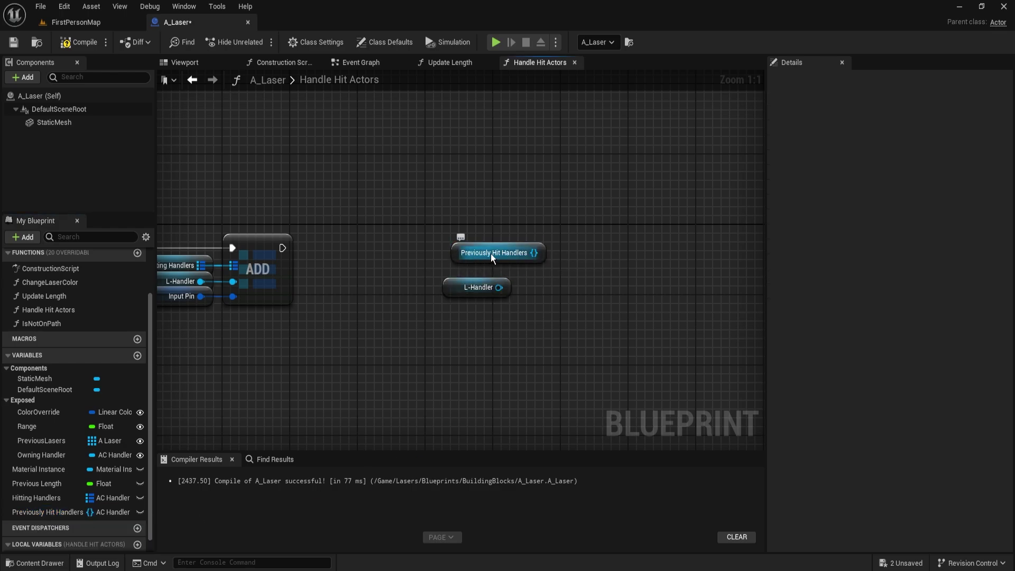
click(469, 266)
drag(517, 261, 570, 249)
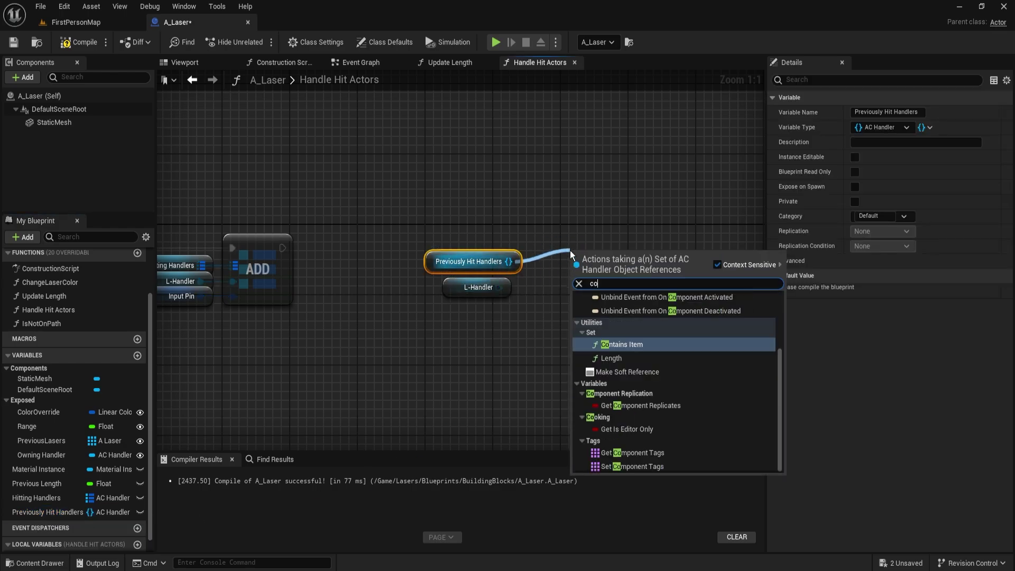
text(cotnain)
key(BackSpace)
key(BackSpace)
key(BackSpace)
key(BackSpace)
key(BackSpace)
text(ntain)
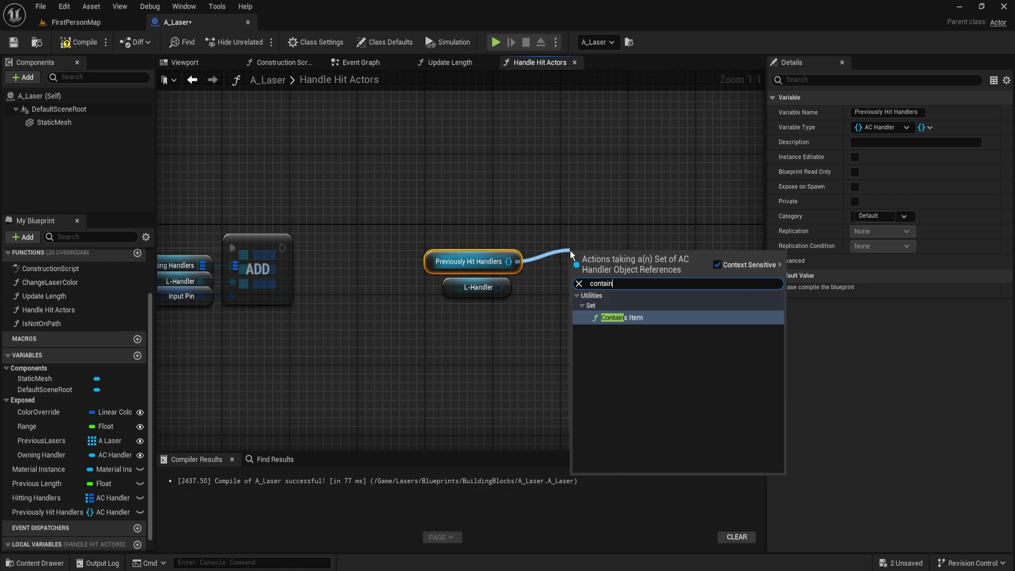
key(Return)
Connect L-Handler to the Contains node's item input, then straighten the nodes and move them closer together.
drag(580, 272, 481, 291)
key(q)
drag(465, 233, 567, 303)
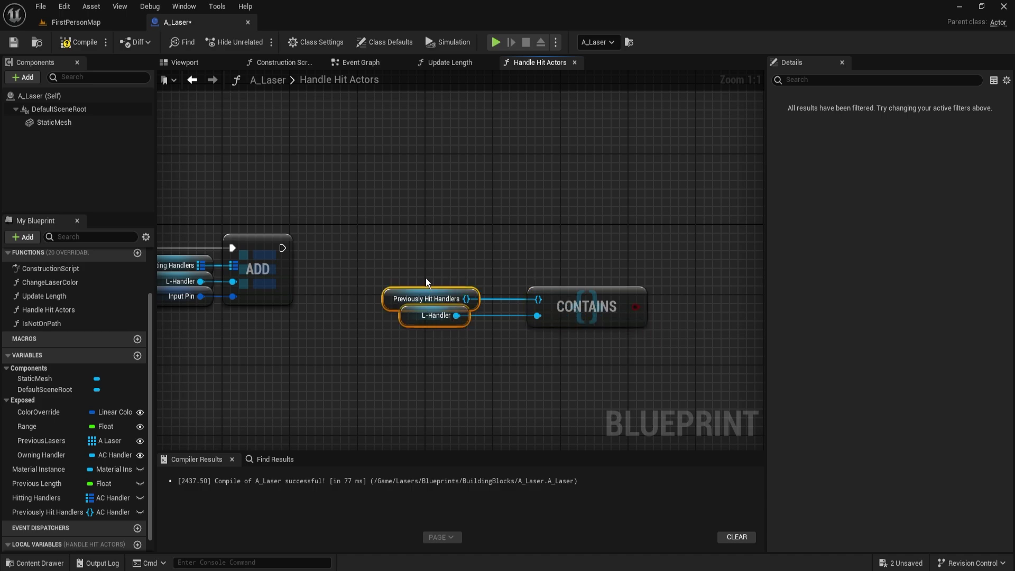
drag(502, 369, 415, 266)
key(Right)
key(Right)
key(Right)
key(Right)
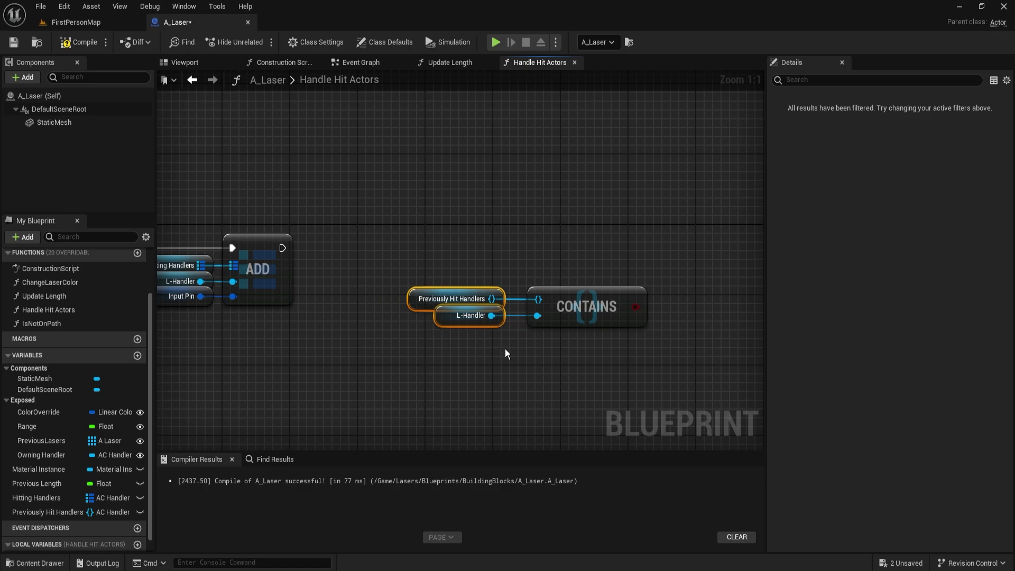
drag(613, 370, 505, 301)
drag(600, 313, 473, 338)
Add a Branch after the Add node with the Contains result as its condition, and tidy the node layout.
click(562, 240)
drag(571, 257, 283, 248)
drag(608, 246, 676, 237)
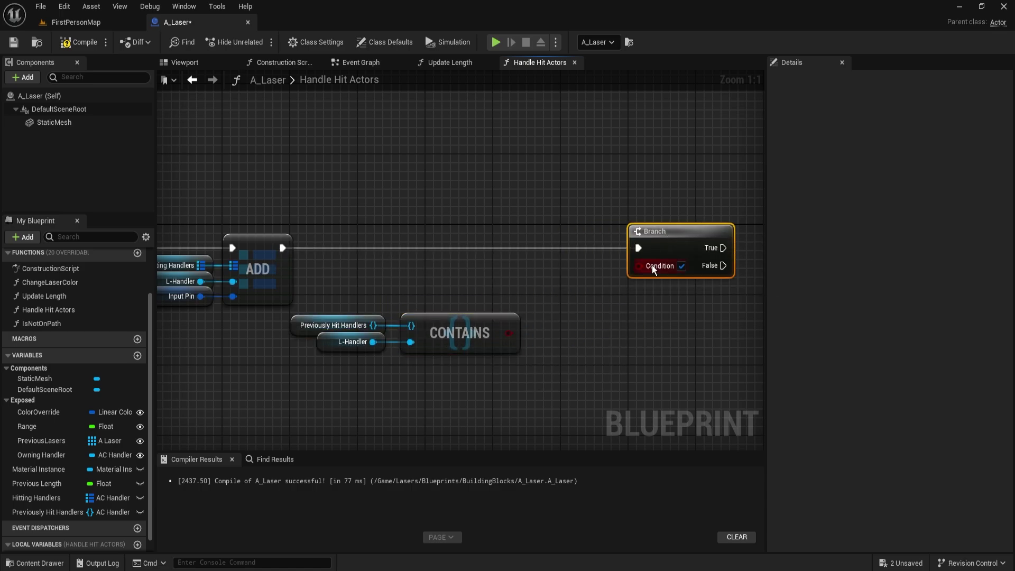
drag(639, 265, 509, 333)
drag(517, 384, 288, 310)
mouse_move(465, 339)
mouse_down()
mouse_move(531, 271)
mouse_move(550, 277)
mouse_up()
drag(672, 307, 397, 228)
right_drag(679, 305, 439, 291)
drag(426, 247, 506, 246)
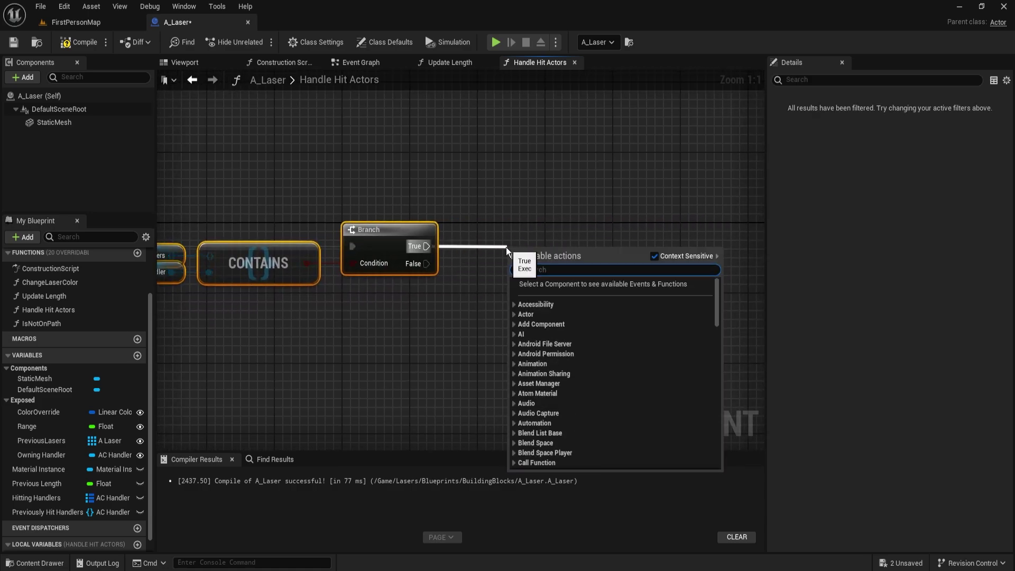
text(actor u)
text(pda)
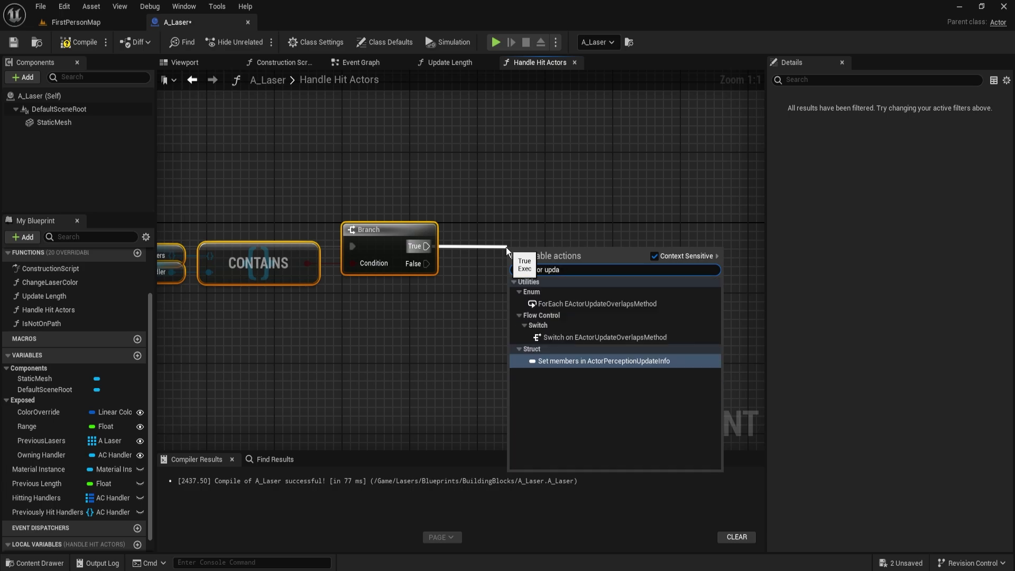
key(Escape)
Copy the L-Handler getter below the new Branch and create a Laser Start Hitting message node from it.
right_drag(337, 324, 482, 323)
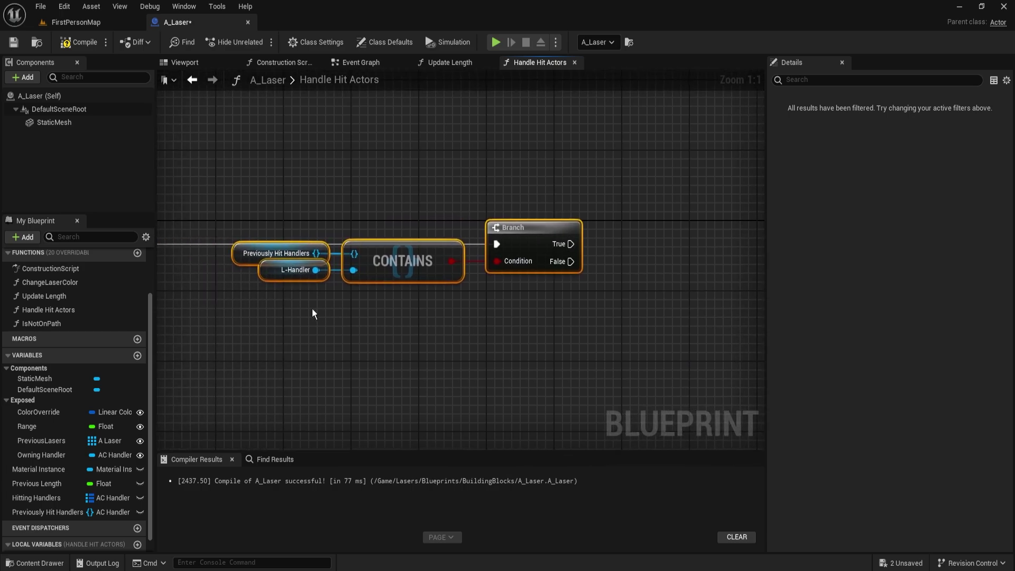
click(295, 269)
key(ctrl+c)
key(ctrl+v)
right_drag(560, 370, 447, 325)
drag(441, 321, 485, 321)
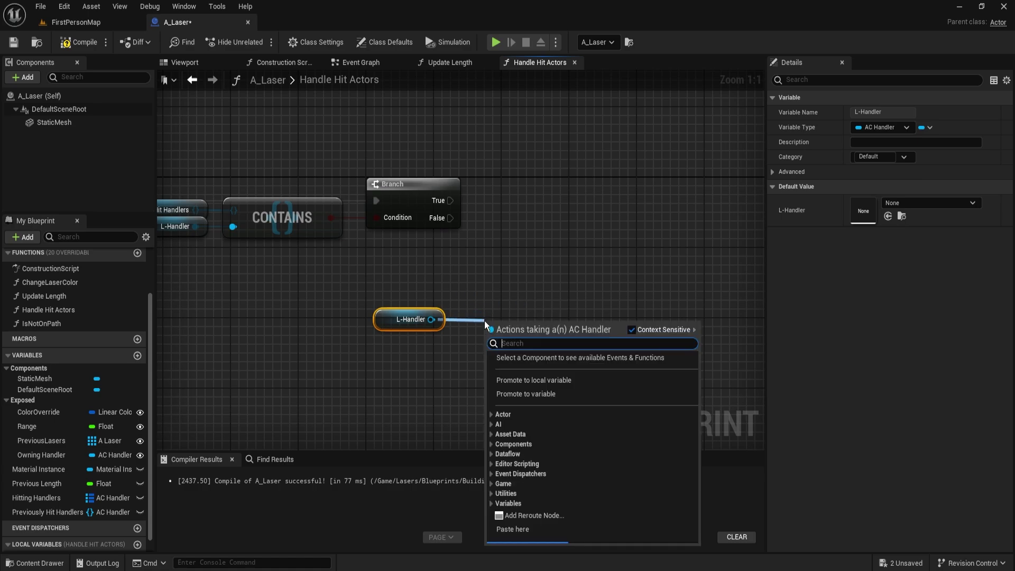
text(st)
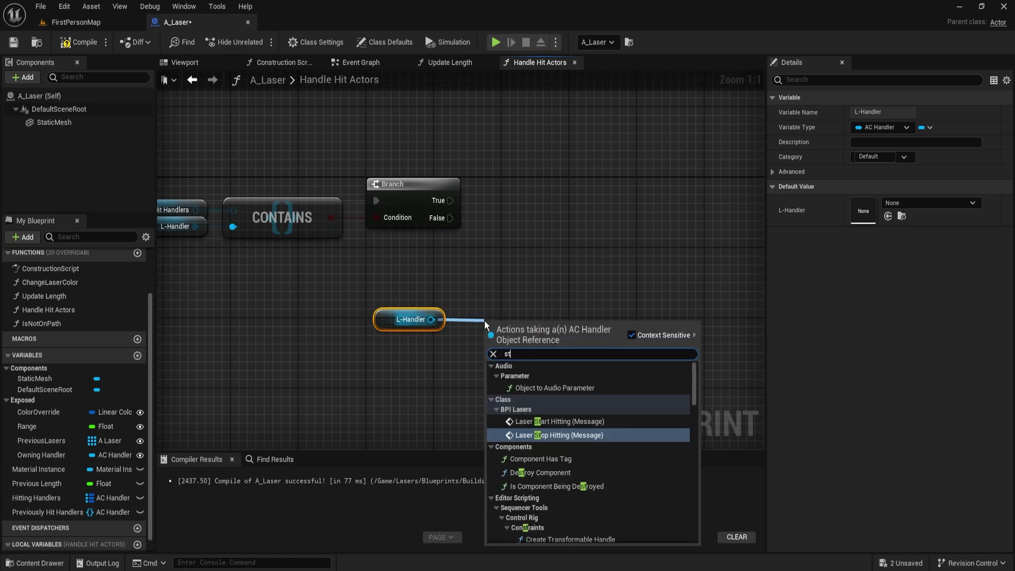
text(art)
key(Return)
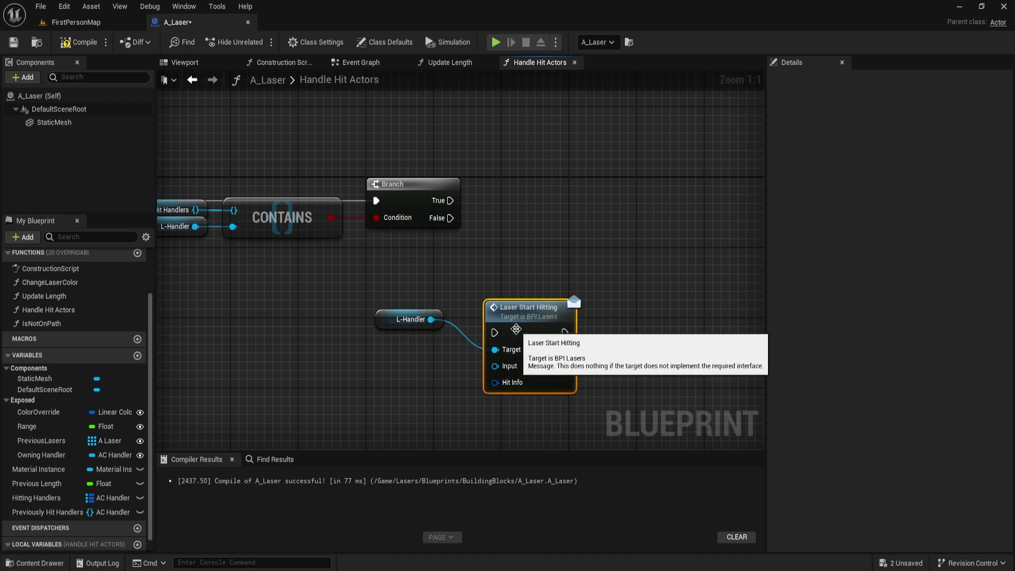
Connect the new Branch's False output to Laser Start Hitting, then straighten its target wire and move both nodes aside.
drag(495, 332, 446, 220)
drag(411, 272, 564, 383)
key(q)
drag(538, 338, 621, 356)
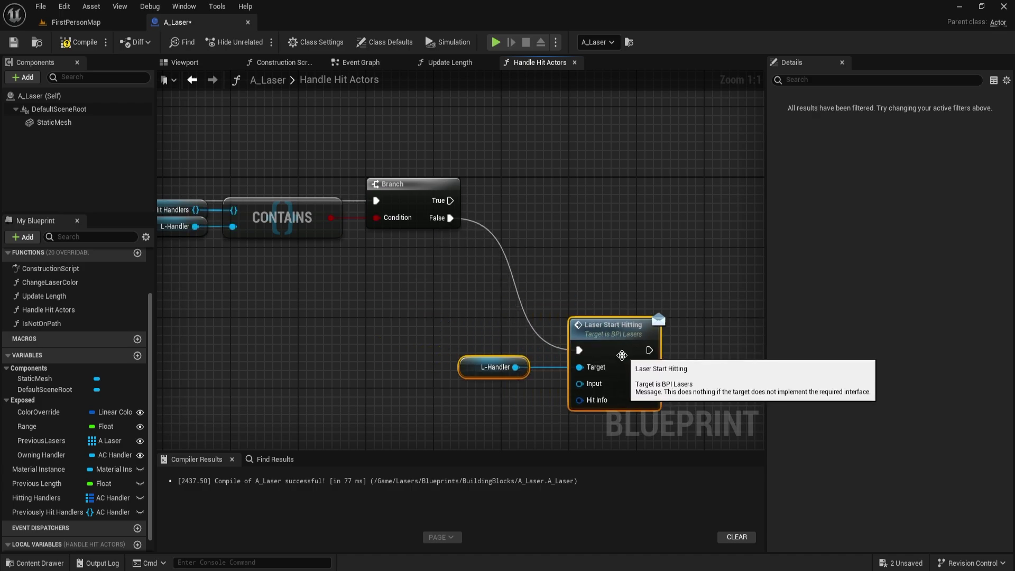
click(521, 408)
right_drag(521, 408, 537, 367)
Feed a Self reference into Laser Start Hitting's Input and the function's Input Pin into its Hit Info.
drag(595, 342, 485, 340)
text(self)
key(Return)
drag(510, 285, 499, 356)
text(input)
key(Return)
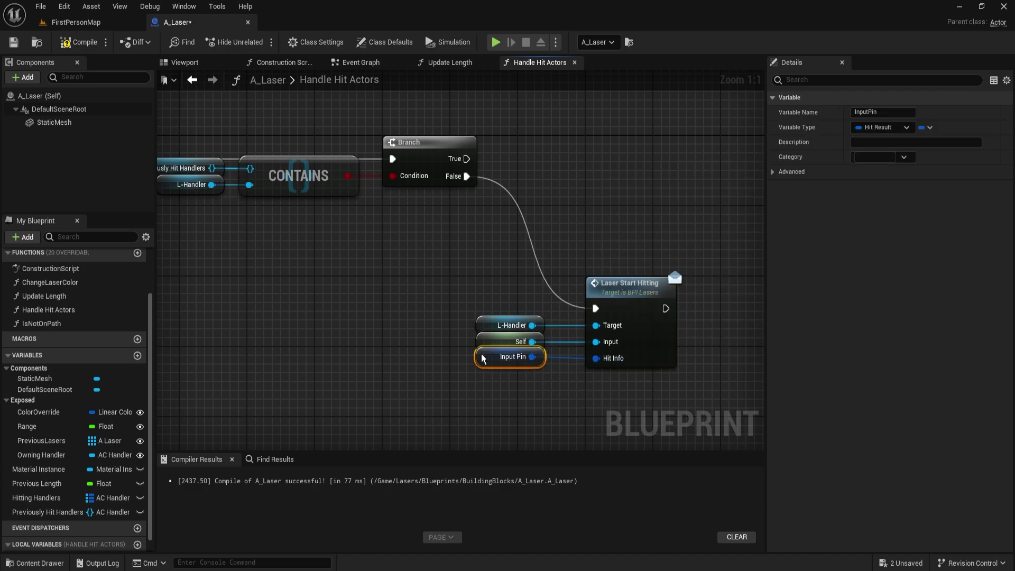
Move the L-Handler, Self and Input Pin getters together closer to the Laser Start Hitting node.
drag(478, 288, 544, 369)
right_drag(544, 370, 478, 344)
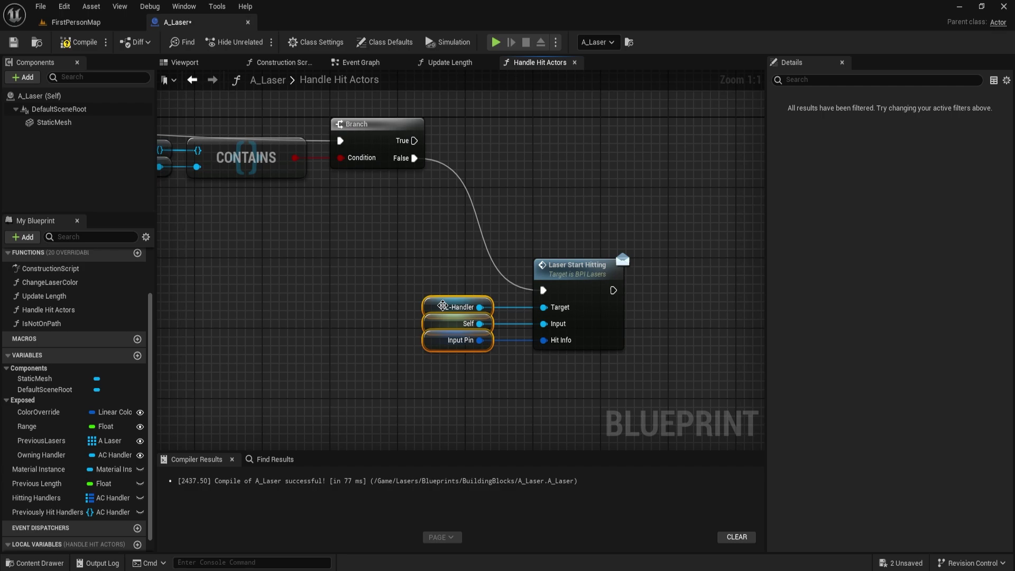
drag(478, 343, 504, 342)
right_drag(684, 320, 513, 336)
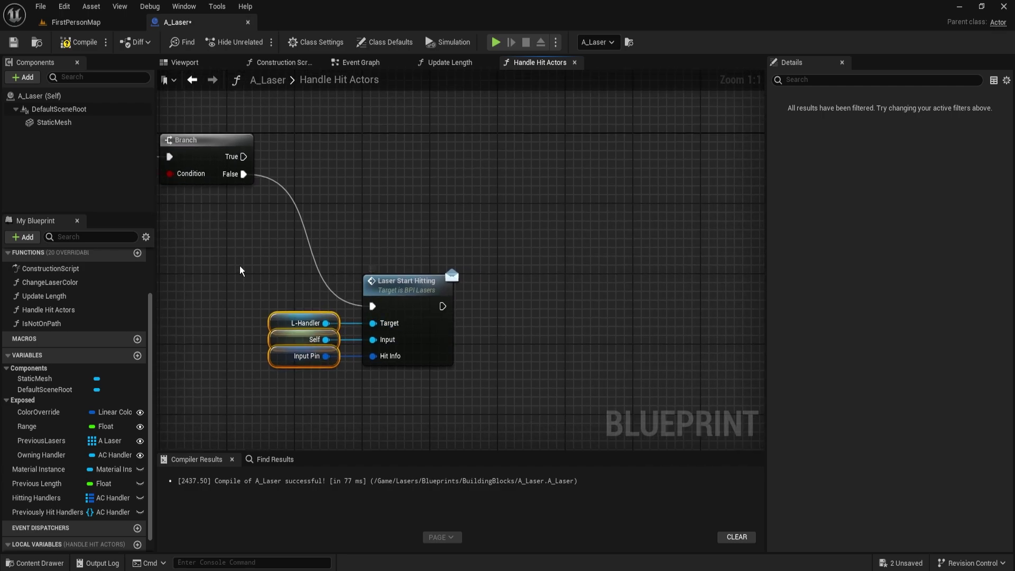
Copy the Previously Hit Handlers and L-Handler getters beside Laser Start Hitting and feed both into a new set Add node with straight wires.
right_drag(240, 270, 412, 227)
drag(328, 170, 411, 276)
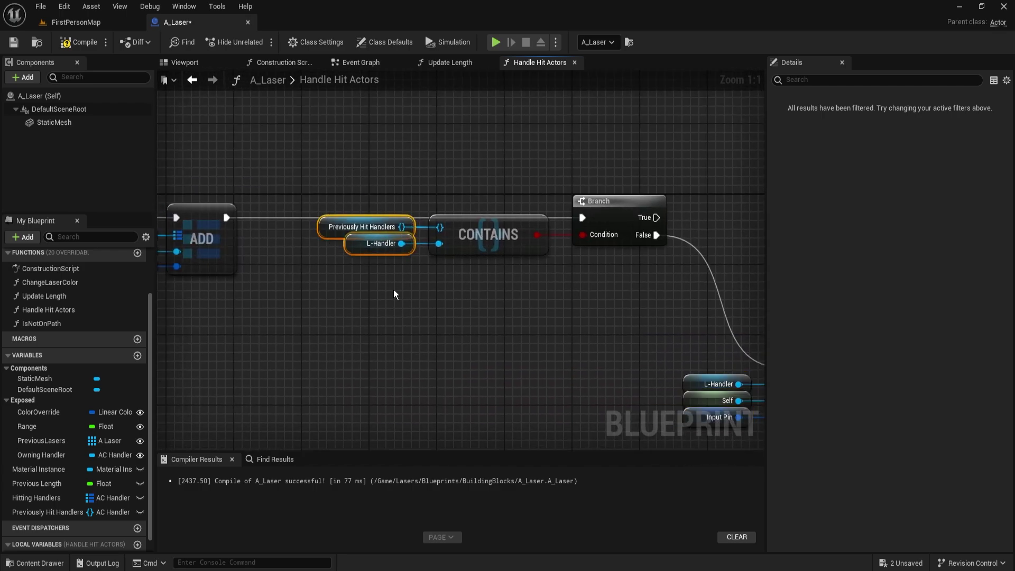
right_drag(532, 303, 310, 243)
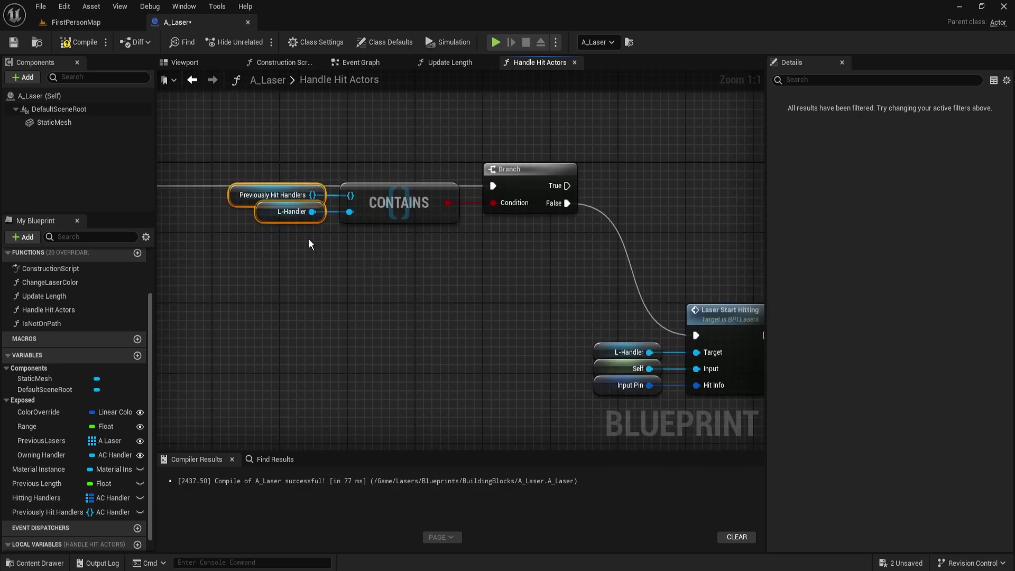
right_drag(634, 323, 268, 297)
key(ctrl+v)
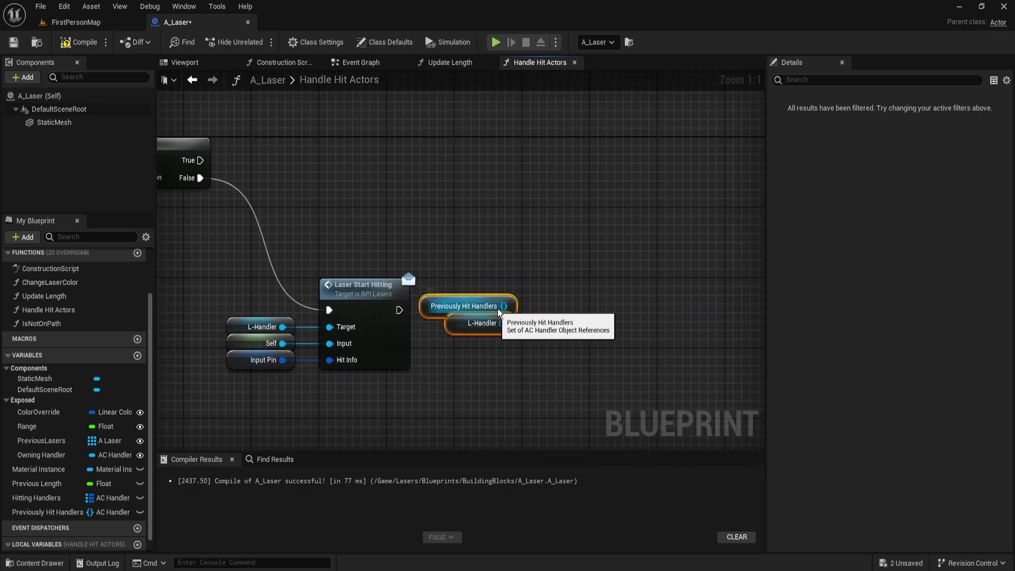
drag(503, 307, 550, 352)
text(add)
key(Return)
key(q)
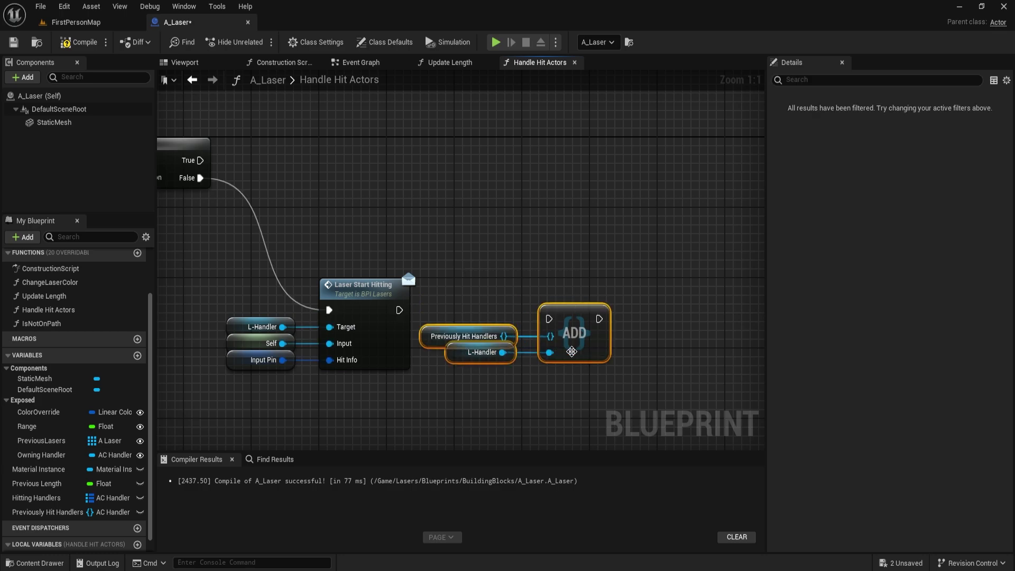
Connect Laser Start Hitting and the Branch's True output to the set Add node, route the True wire over a reroute node, and compile and save.
drag(399, 310, 200, 160)
double_click(321, 187)
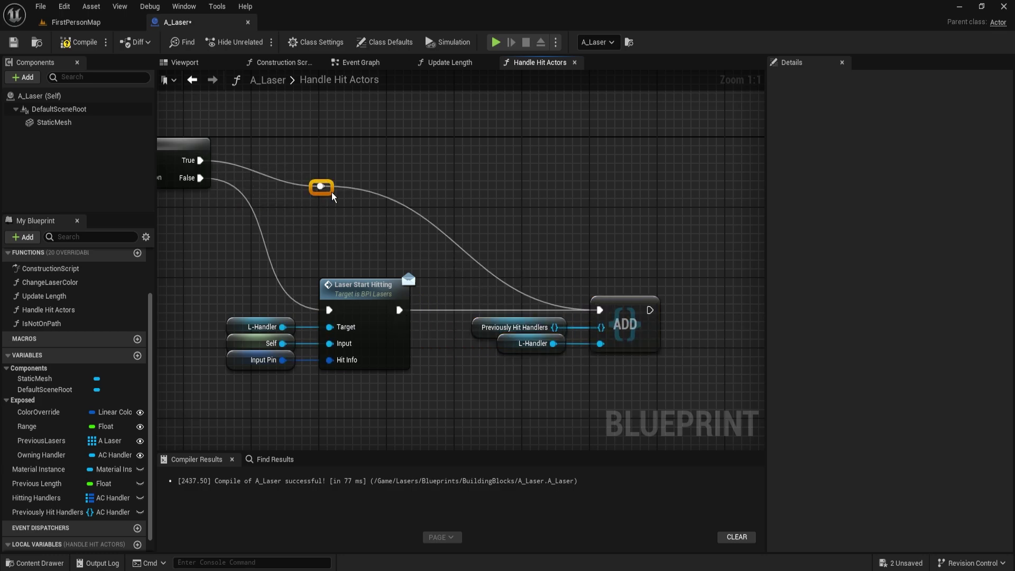
drag(333, 196, 529, 169)
right_drag(476, 213, 547, 226)
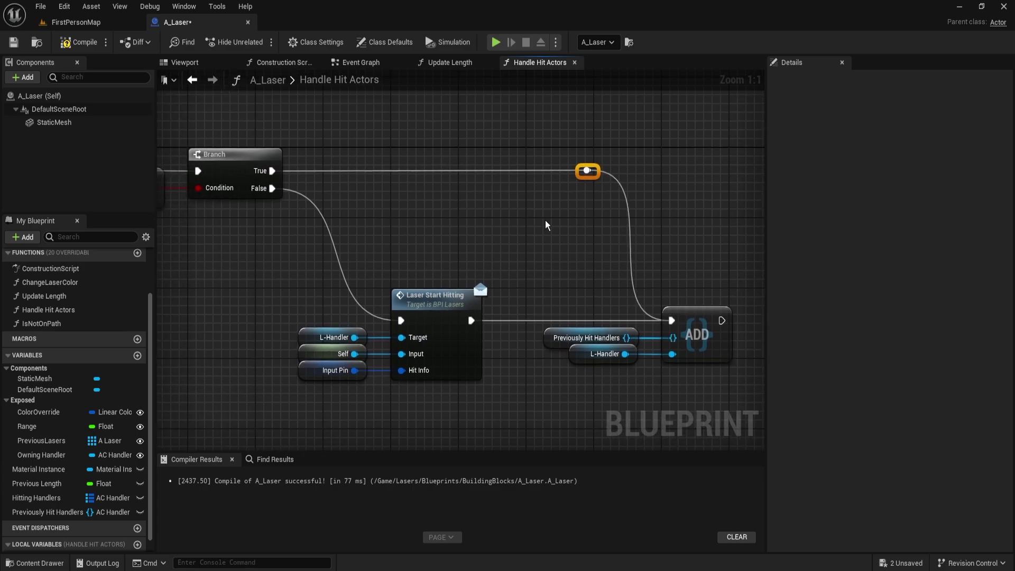
right_drag(584, 264, 532, 251)
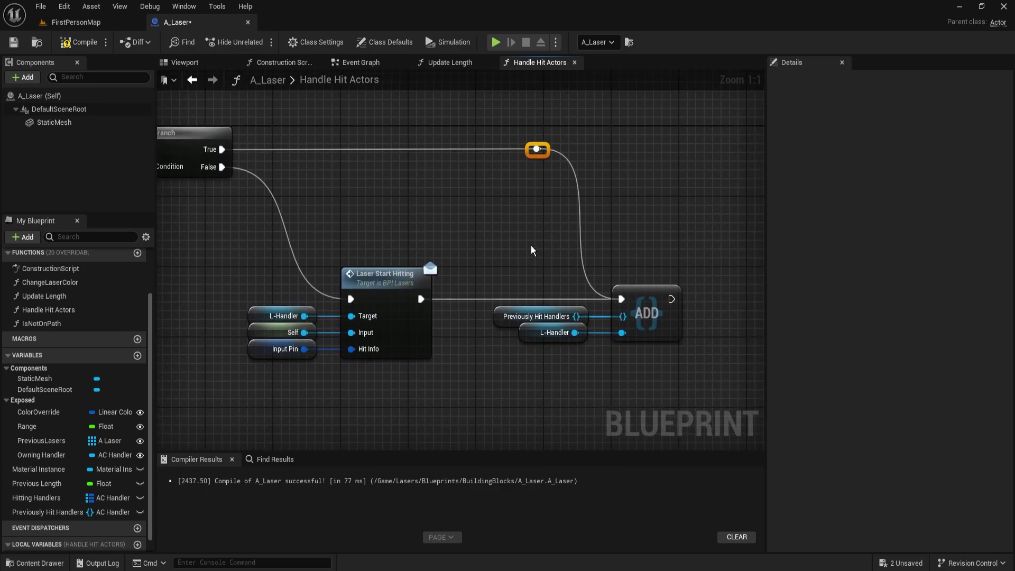
click(73, 43)
click(70, 44)
Close the function graphs and examine the Event Graph from the first Branch through the For Each Loop to Handle Hit Actors.
click(364, 65)
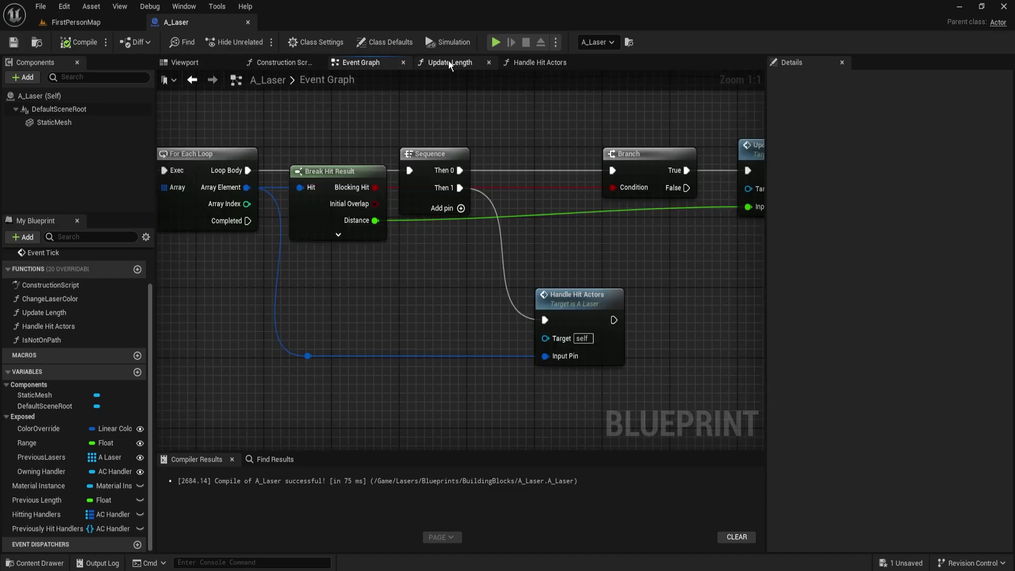
click(489, 62)
click(490, 62)
scroll(474, 182, down, 2)
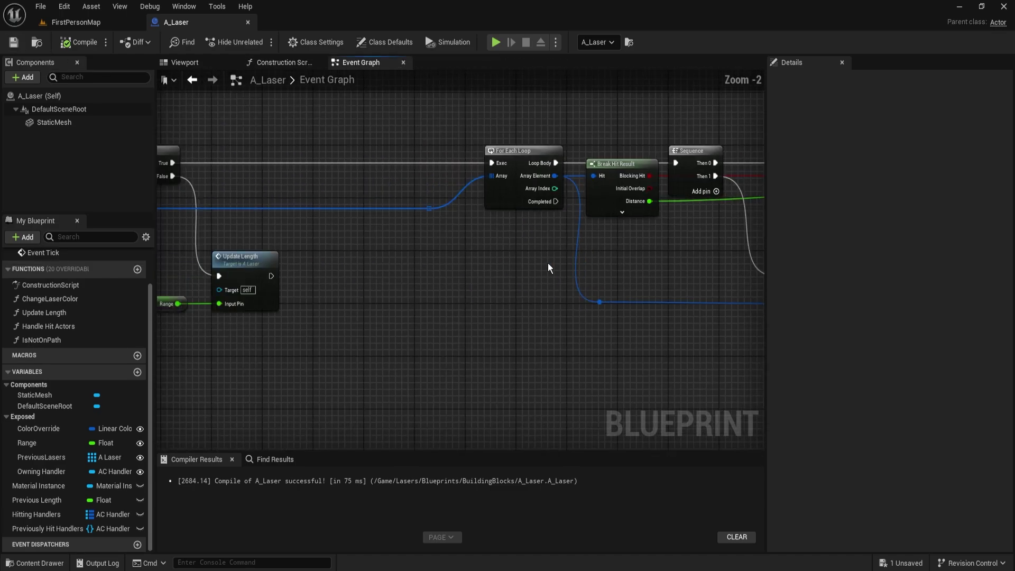
drag(243, 260, 435, 344)
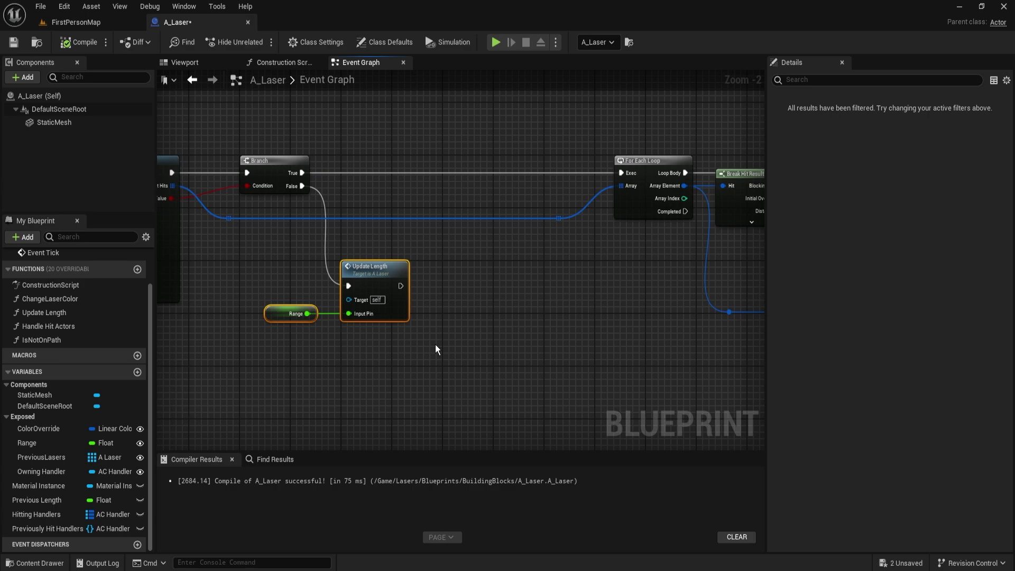
right_drag(598, 332, 391, 318)
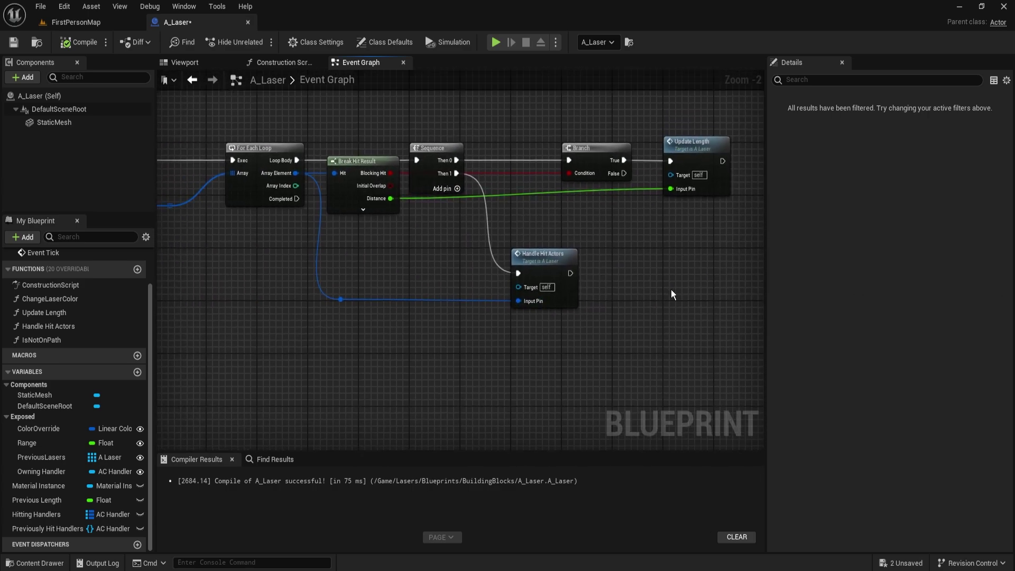
right_drag(458, 345, 474, 343)
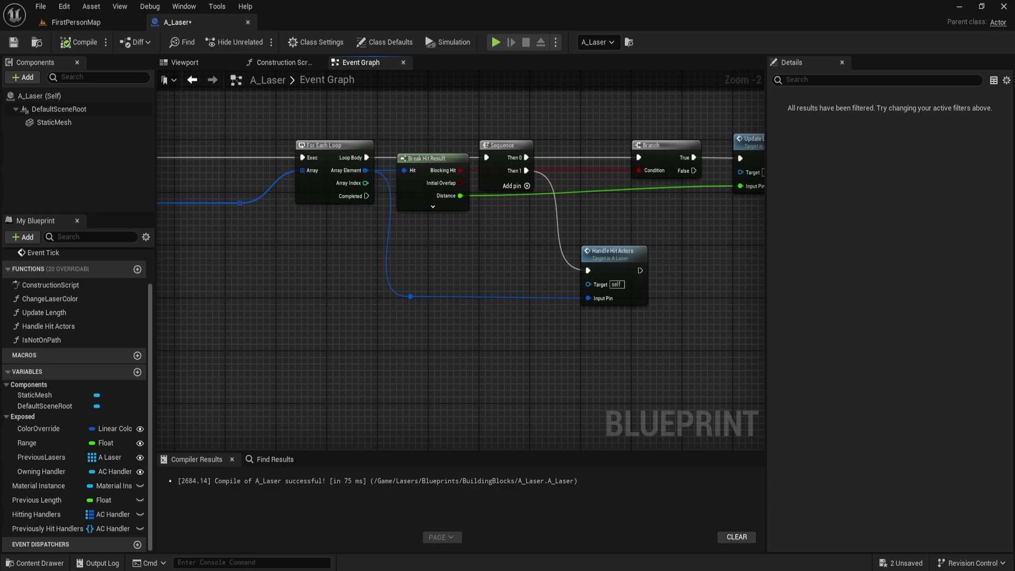
right_drag(697, 315, 554, 337)
Open the Handle Hit Actors function and promote the Previously Hit Handlers output to a new variable named Current Hit Handlers.
double_click(453, 276)
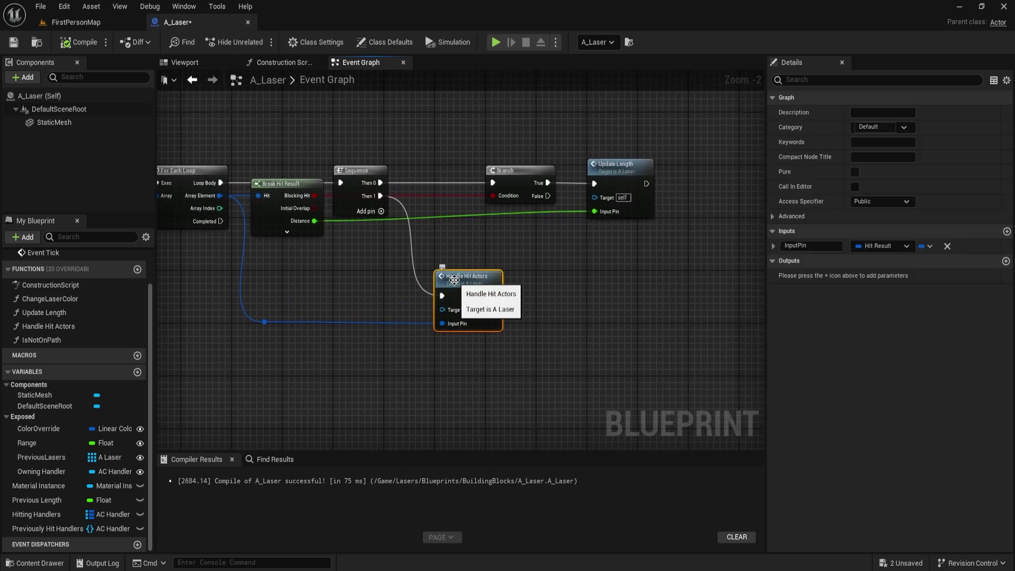
right_drag(609, 317, 479, 344)
scroll(532, 320, up, 6)
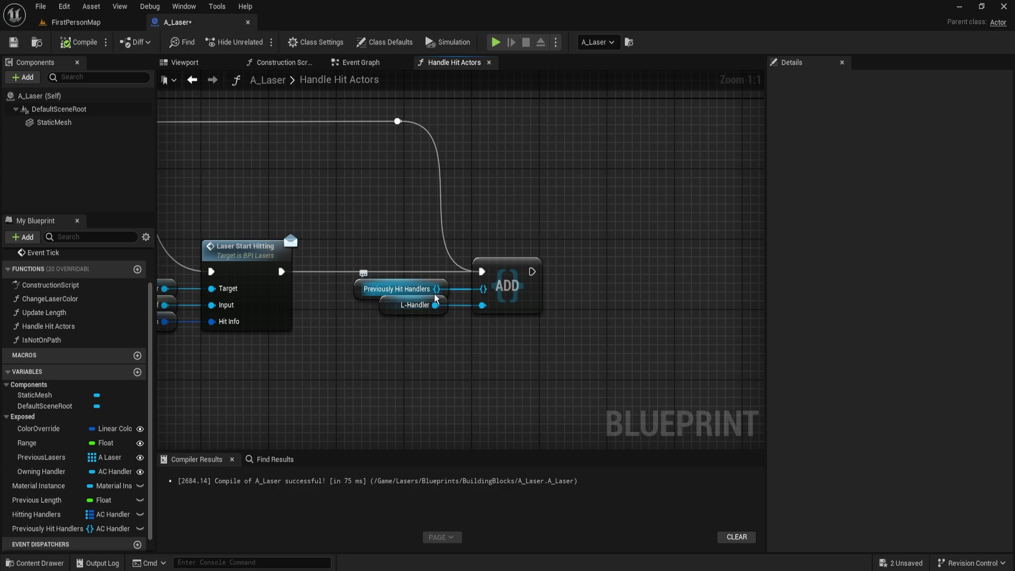
drag(435, 290, 503, 205)
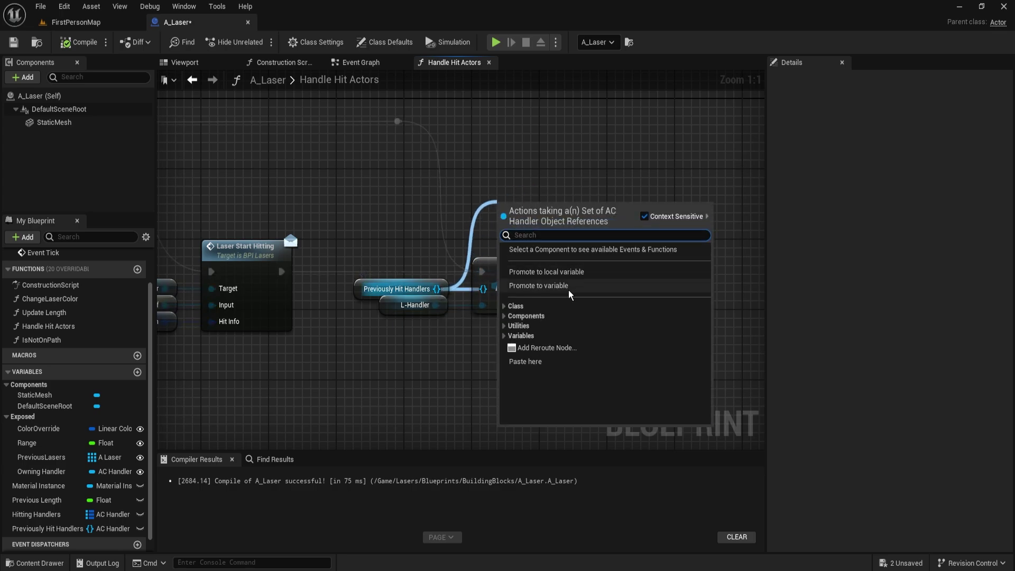
click(562, 289)
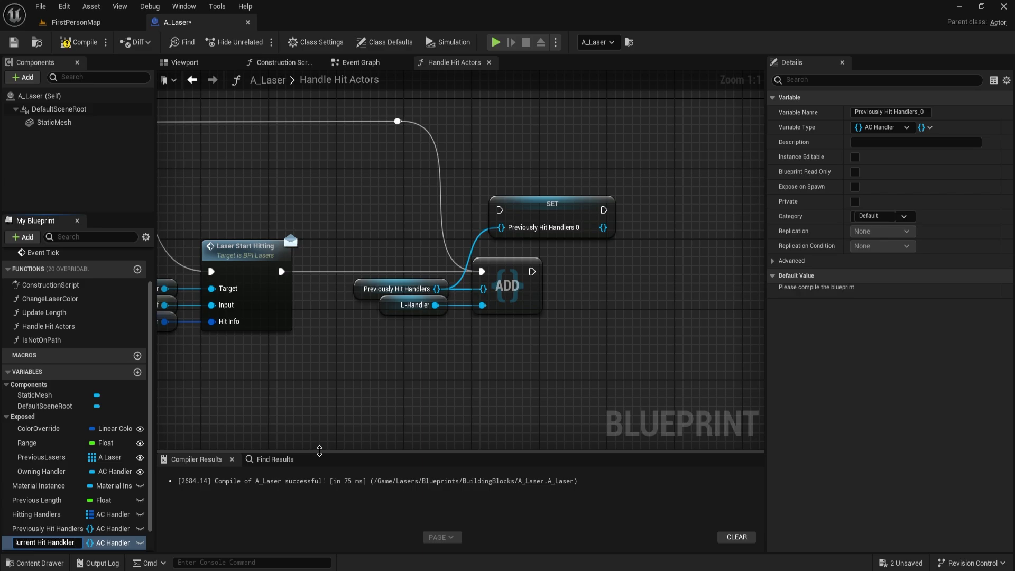
key(Return)
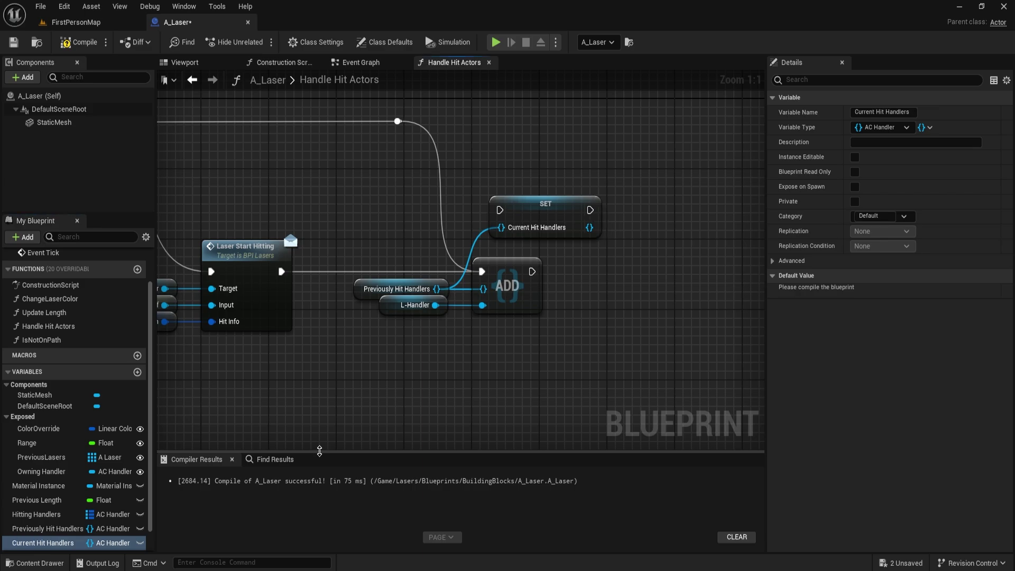
Delete the new Set node and replace the Previously Hit Handlers getter on the set Add node with Current Hit Handlers.
right_drag(554, 238, 509, 224)
drag(428, 141, 578, 221)
key(Delete)
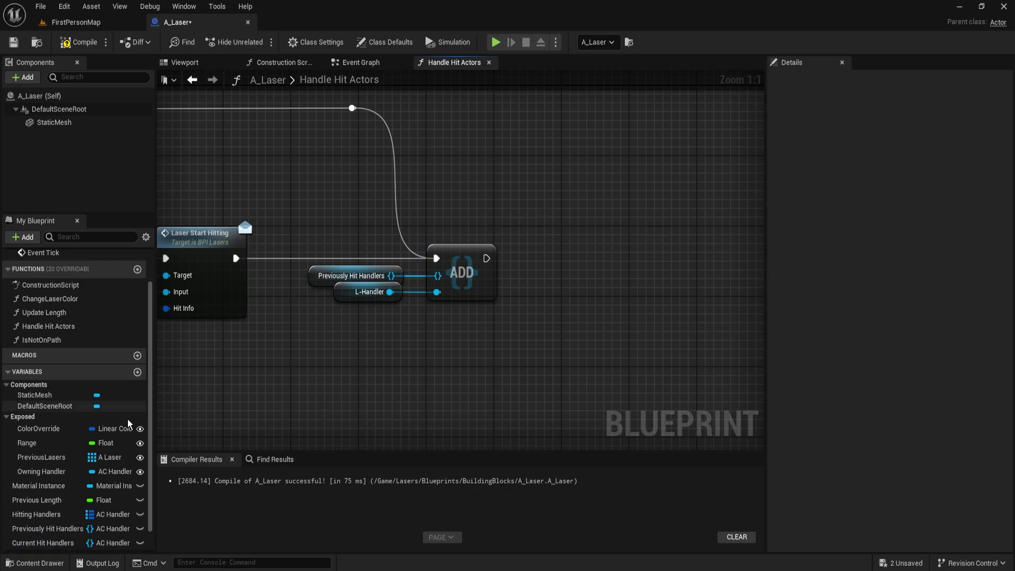
drag(42, 543, 402, 222)
click(392, 259)
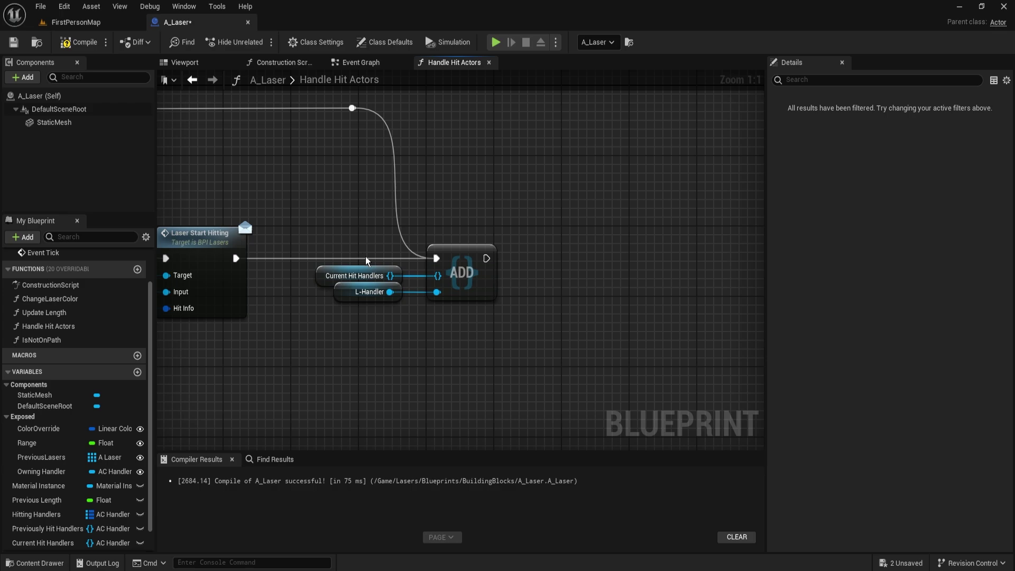
click(359, 275)
Compile and save the blueprint, then return to the Event Graph.
right_drag(639, 252, 353, 195)
drag(331, 160, 540, 290)
right_drag(540, 290, 344, 280)
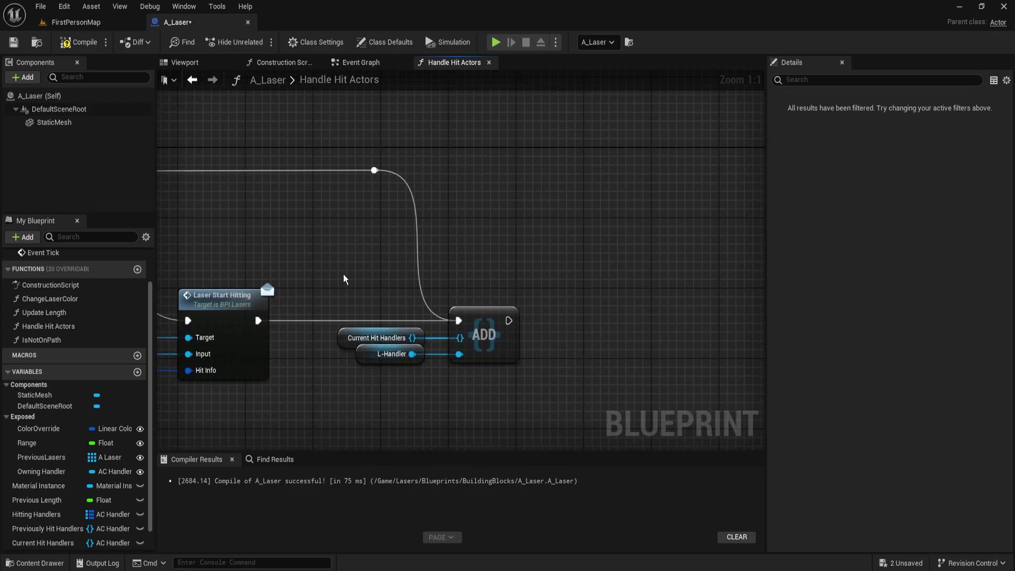
drag(344, 281, 560, 409)
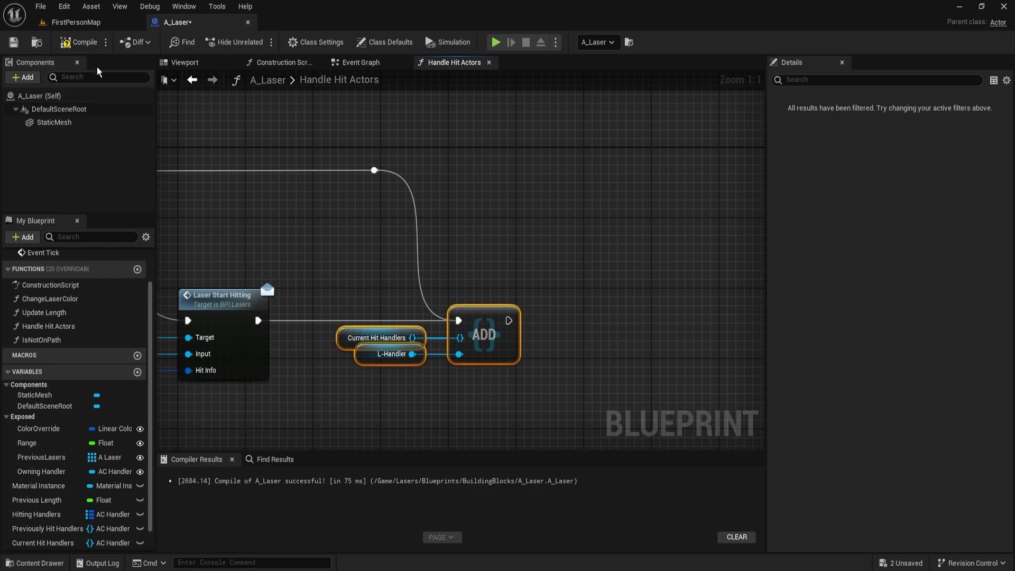
click(84, 42)
click(14, 42)
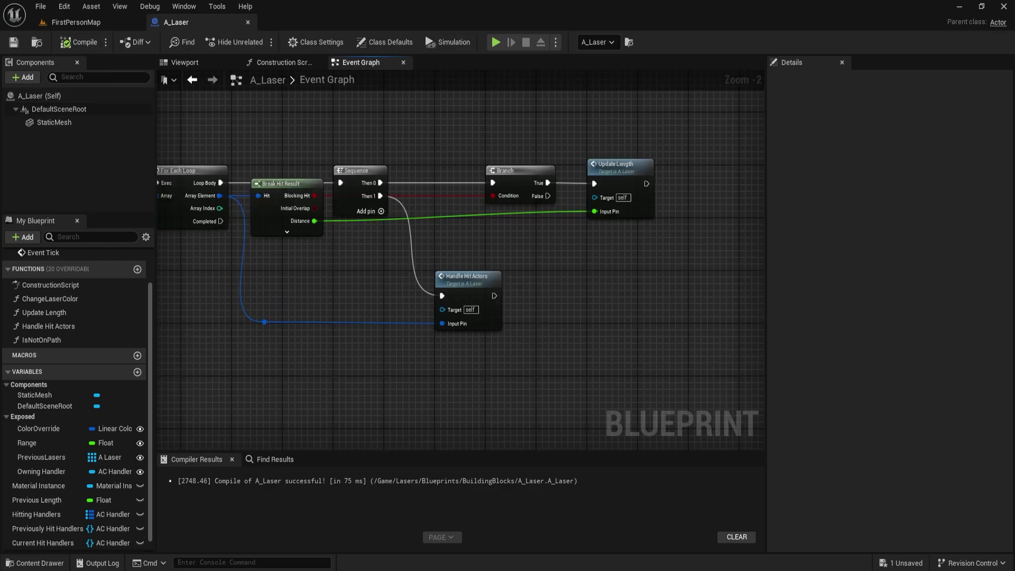
Place Previously Hit Handlers and Current Hit Handlers getters below the For Each Loop and feed them, in that order, into a new Difference node.
right_drag(293, 309, 393, 274)
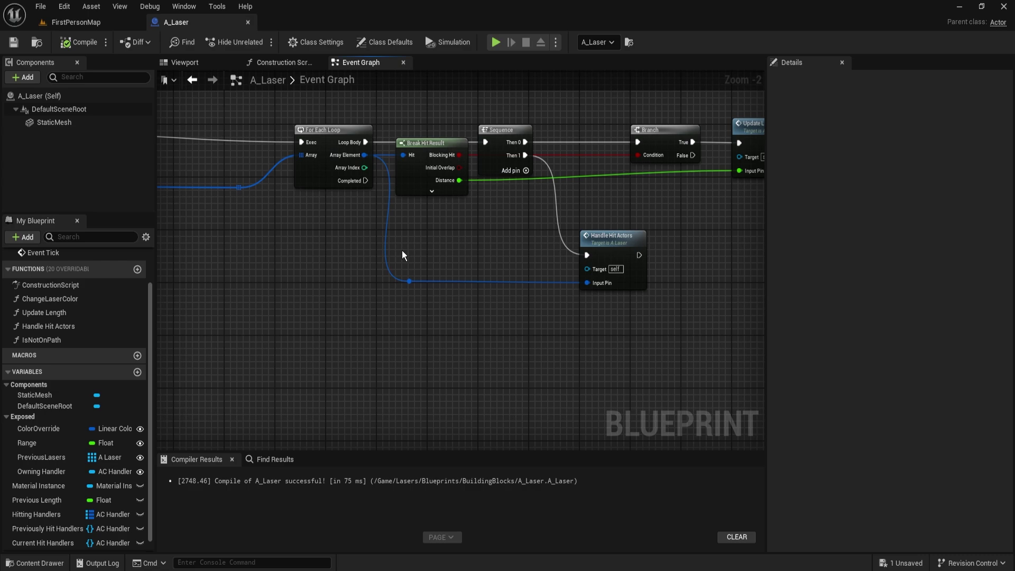
right_drag(412, 344, 412, 333)
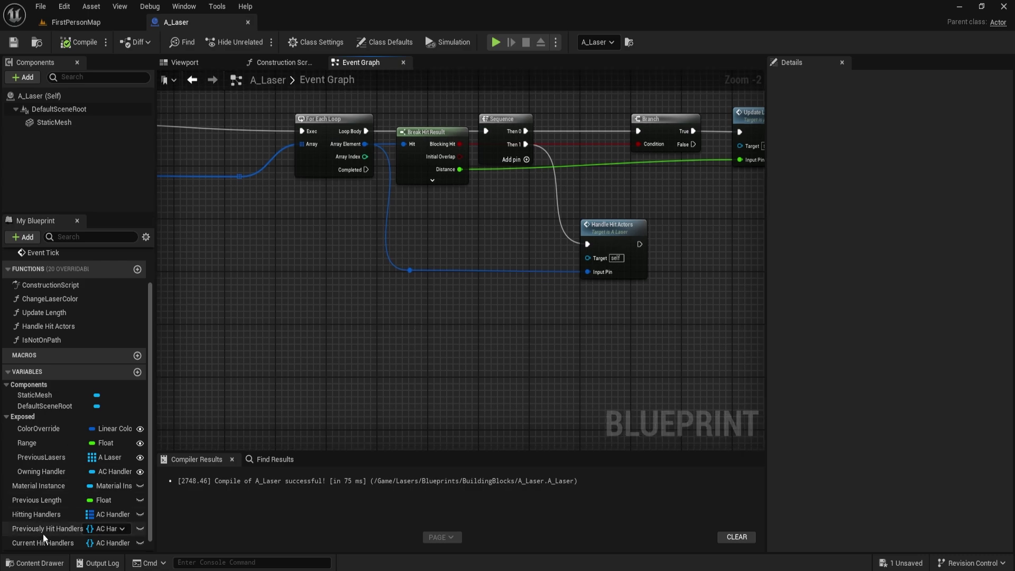
ctrl+drag(42, 532, 354, 294)
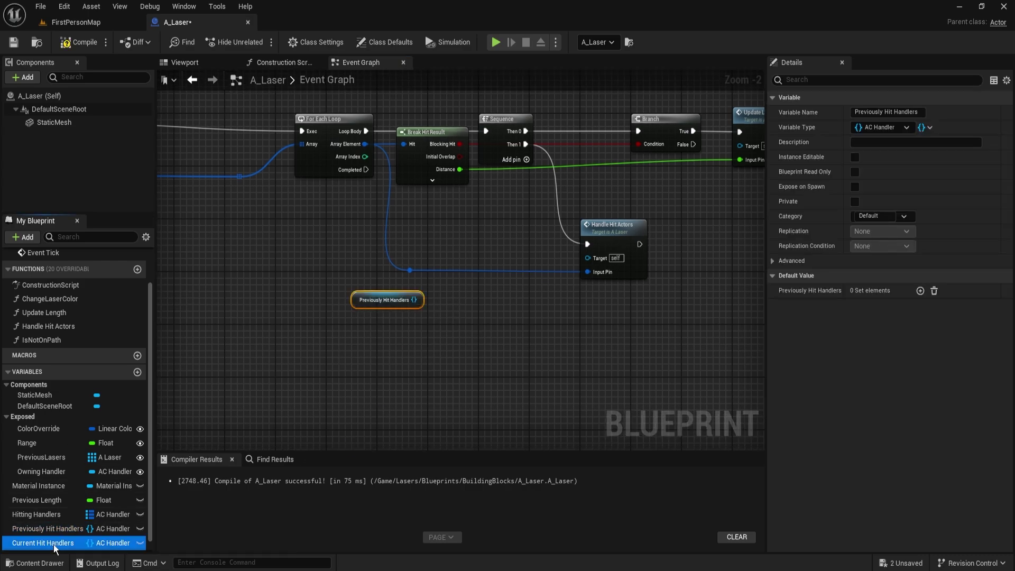
drag(53, 545, 352, 322)
right_drag(465, 319, 460, 332)
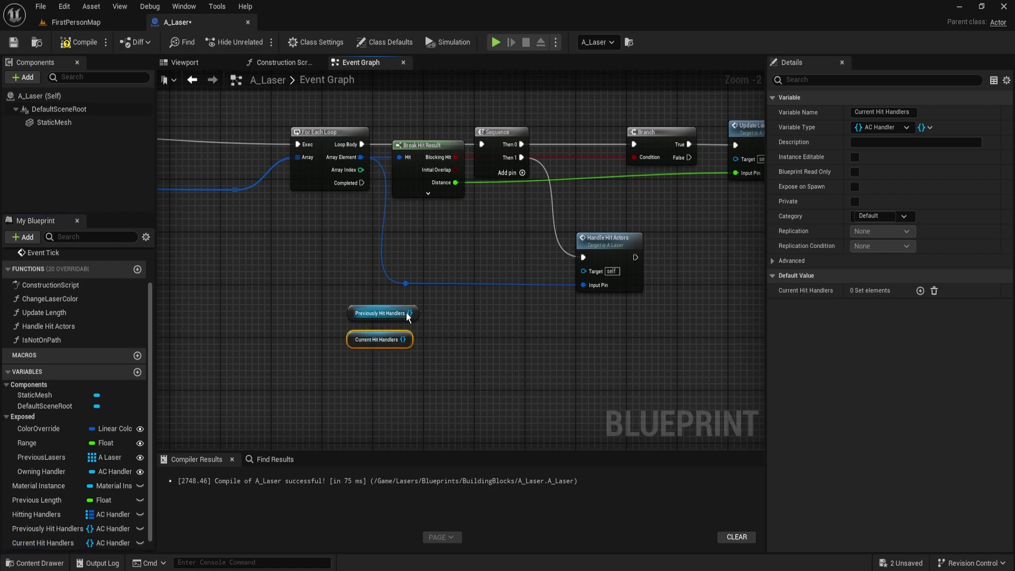
drag(408, 317, 450, 313)
key(Escape)
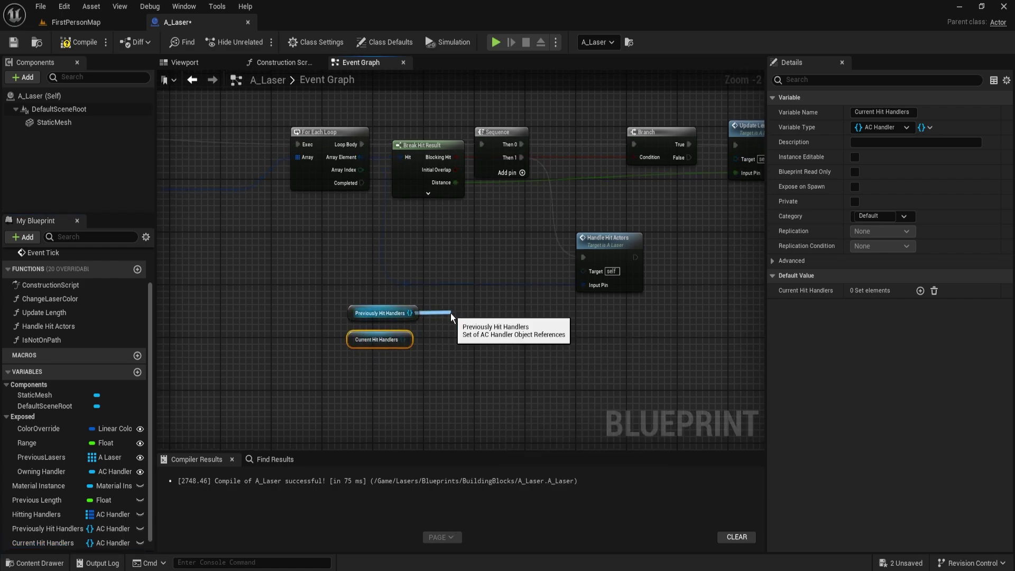
drag(457, 348, 402, 340)
Straighten the wires into the Difference node and right-align its two getters.
drag(357, 296, 487, 379)
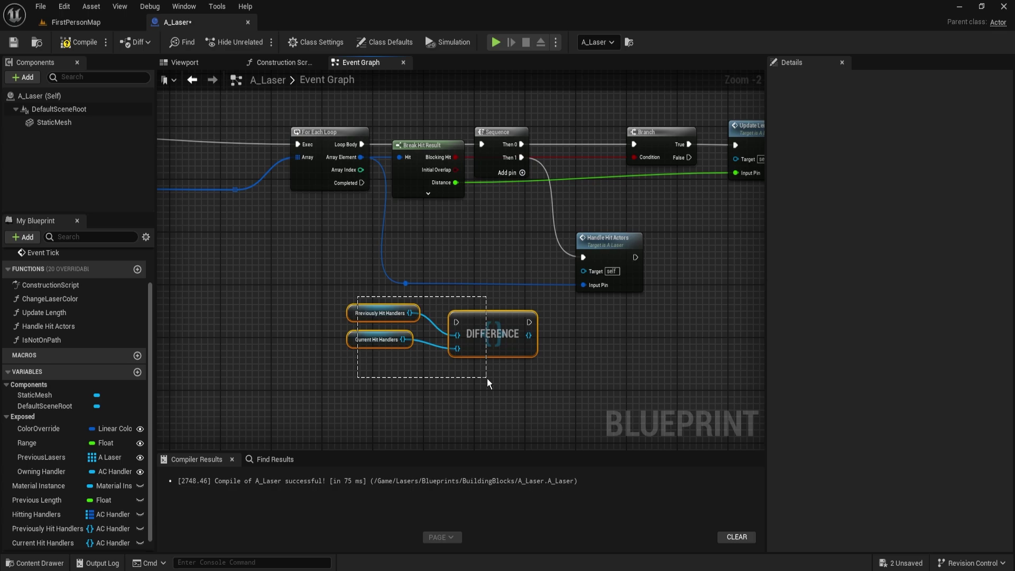
key(q)
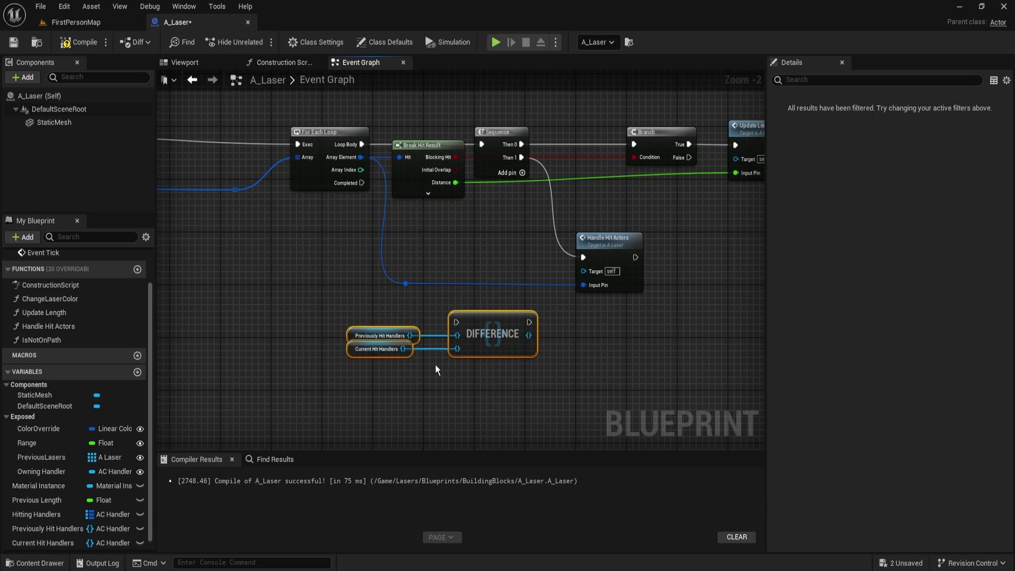
drag(427, 366, 393, 354)
click(378, 336)
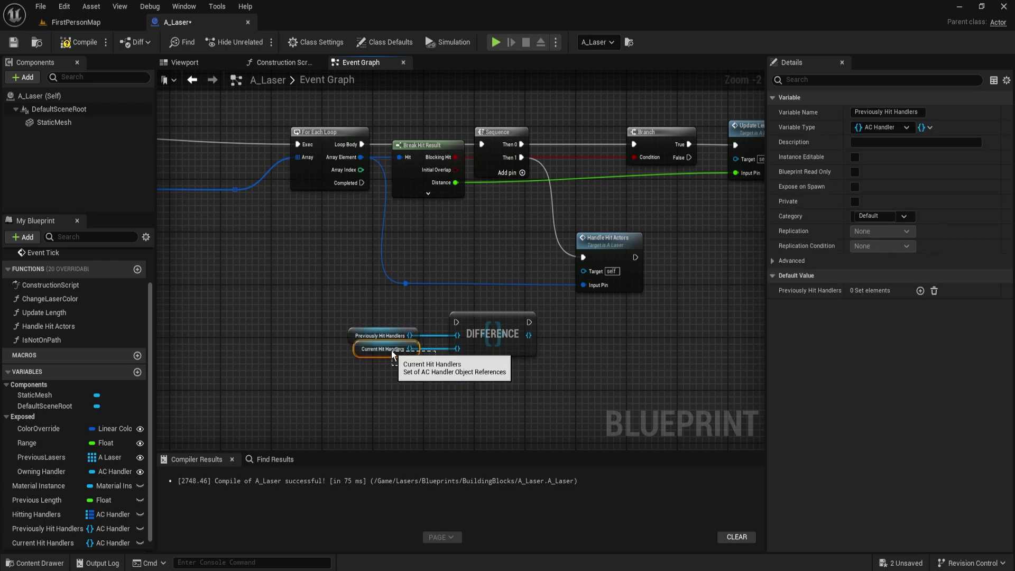
click(364, 352)
Connect the For Each Loop's Completed output to the Difference node and position the Difference group below the loop.
drag(498, 322, 563, 322)
right_drag(562, 322, 584, 336)
drag(445, 323, 349, 185)
right_drag(279, 287, 347, 270)
drag(360, 372, 512, 341)
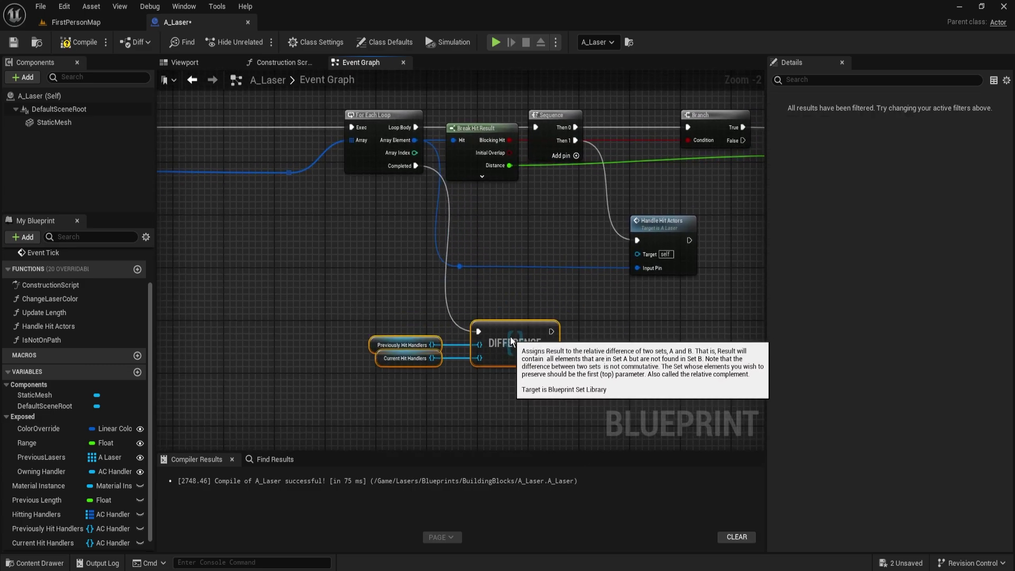
click(611, 363)
Create a To Array node from the Difference node's result set.
right_drag(612, 362, 405, 328)
scroll(405, 328, up, 2)
drag(371, 329, 404, 302)
text(to array)
key(Return)
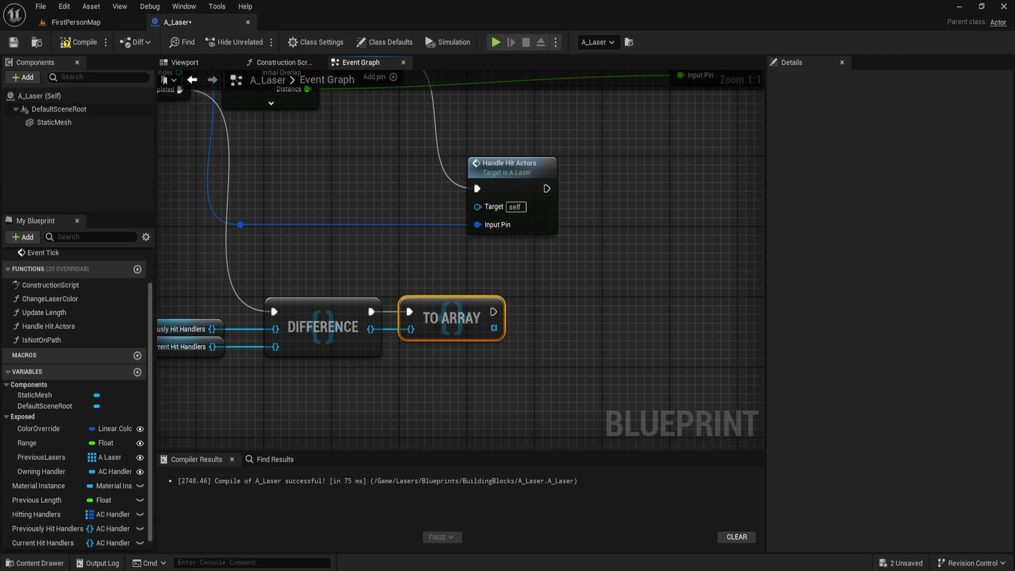
right_drag(506, 315, 430, 284)
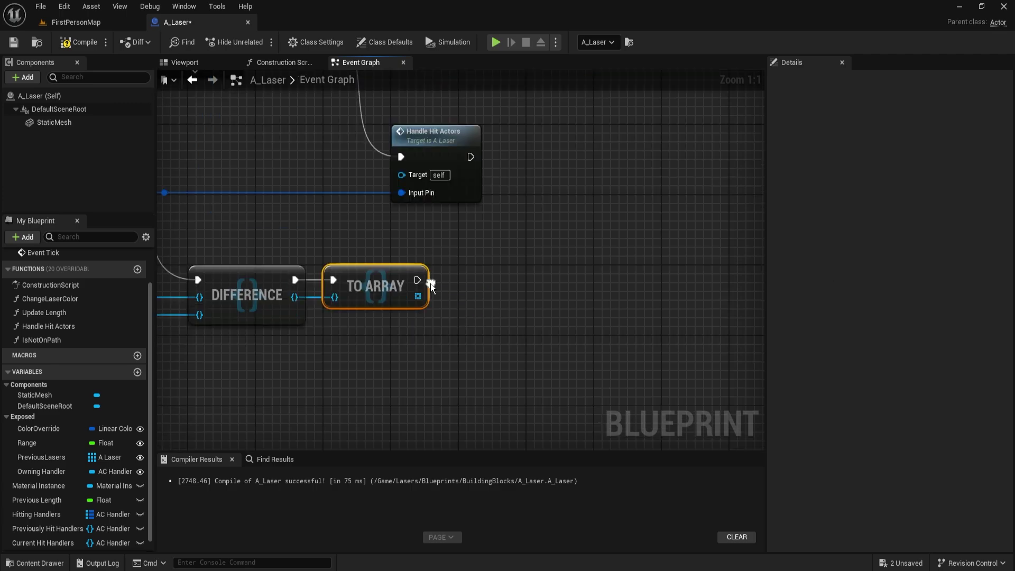
Add a For Each Loop after the To Array node, wire both its execution and array inputs, and align it.
key(f)
click(489, 257)
drag(498, 281, 503, 301)
drag(513, 313, 483, 313)
click(640, 310)
right_drag(639, 310, 501, 279)
Call the Laser Stop Hitting message on each array element in the loop body, passing a Self reference as its Input.
drag(371, 280, 436, 280)
text(stop)
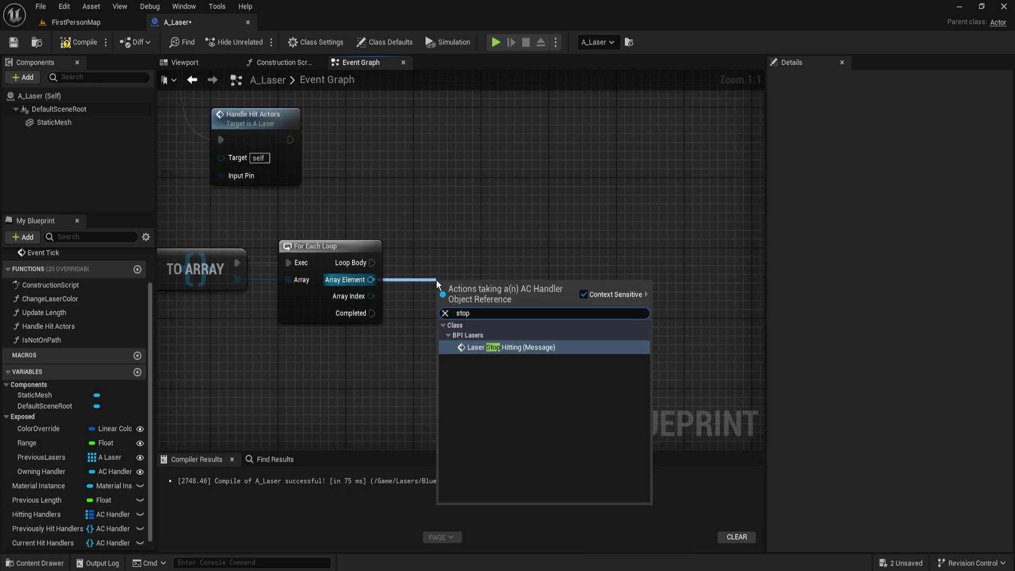
key(Return)
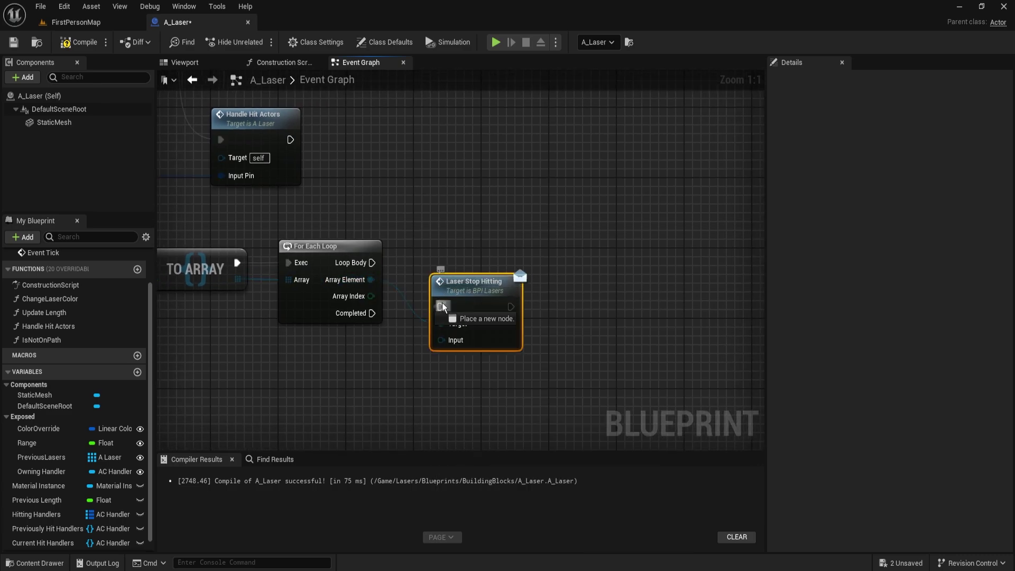
drag(448, 280, 566, 236)
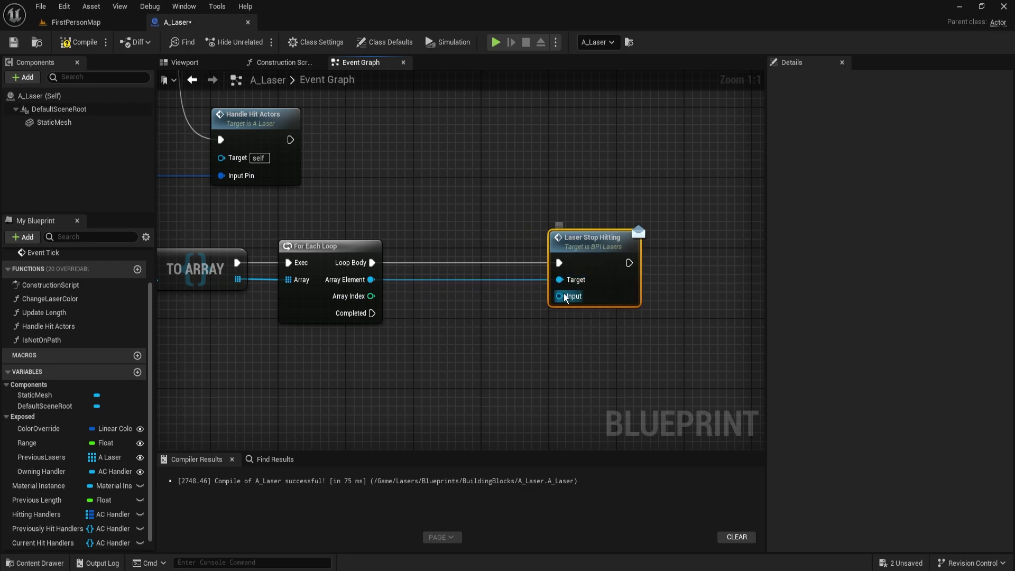
drag(559, 296, 487, 301)
text(self)
key(Return)
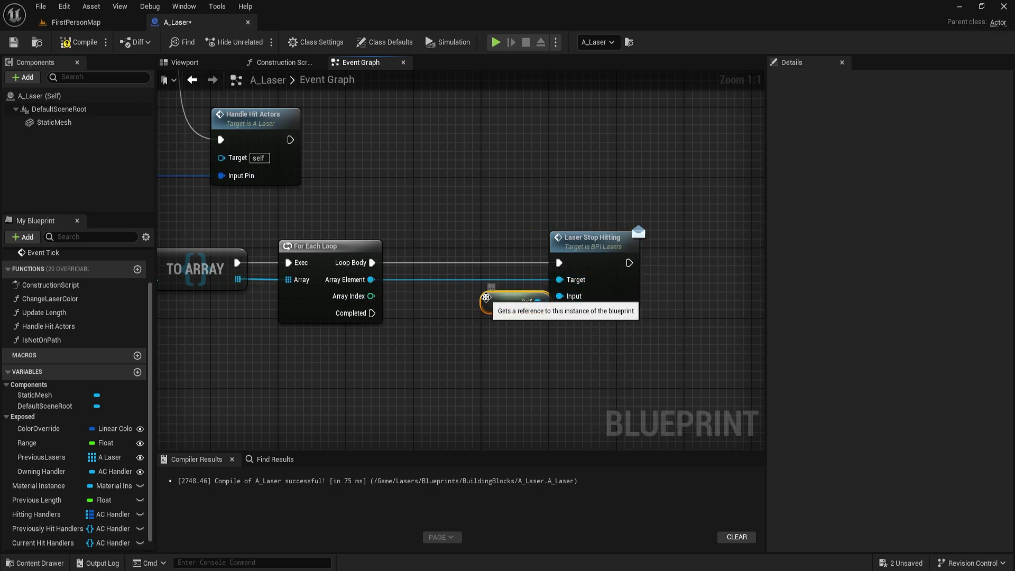
drag(583, 273, 516, 270)
right_drag(516, 271, 358, 335)
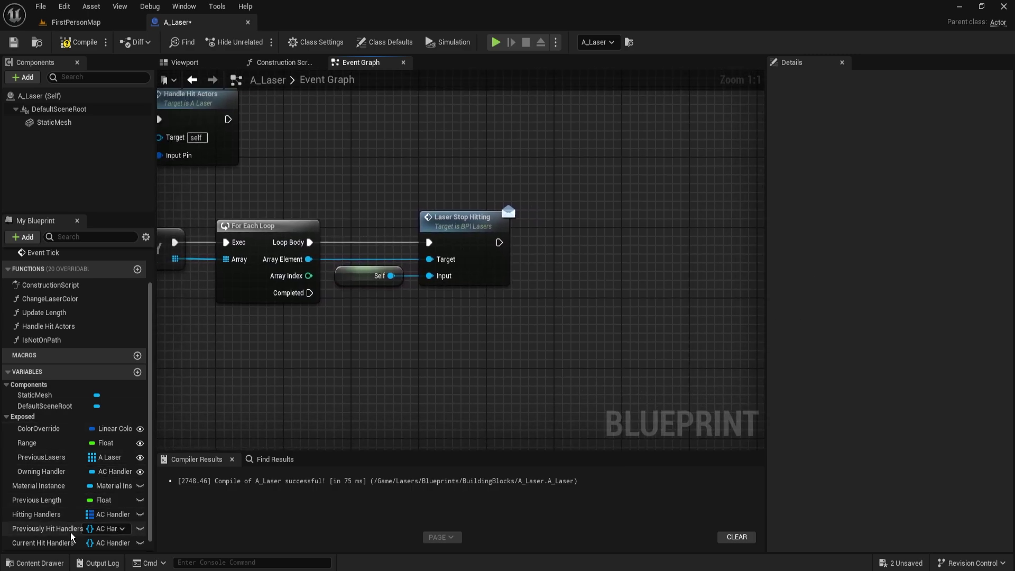
Remove each array element from the Hitting Handlers map after Laser Stop Hitting, using the element as the key.
drag(47, 515, 528, 253)
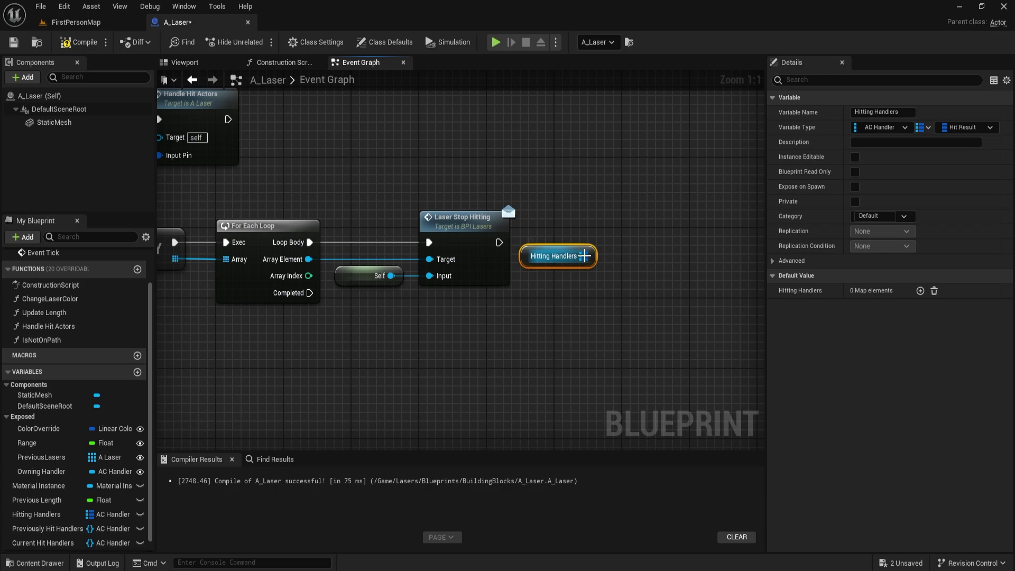
drag(592, 256, 648, 251)
text(remove)
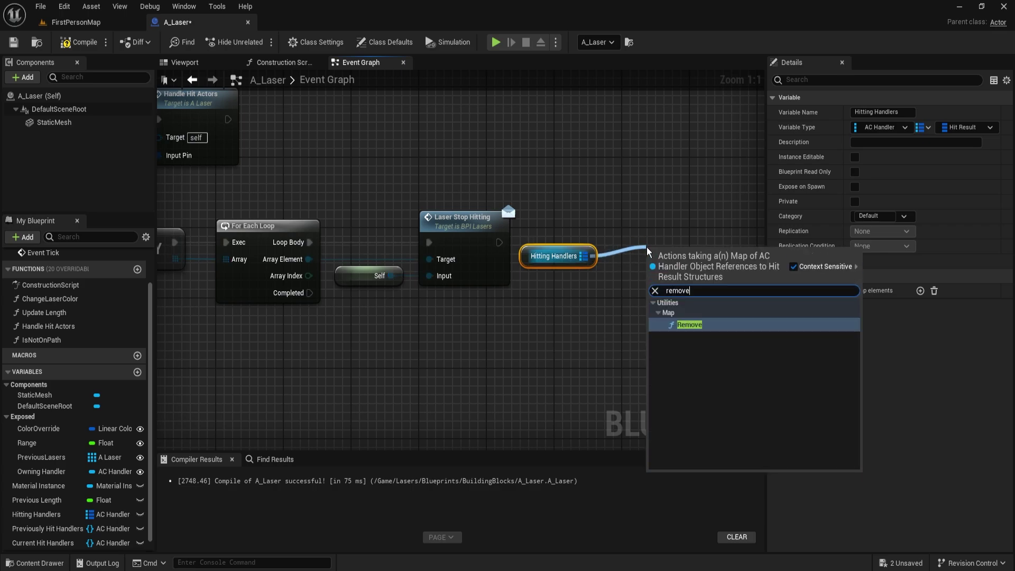
key(Return)
drag(649, 294, 309, 259)
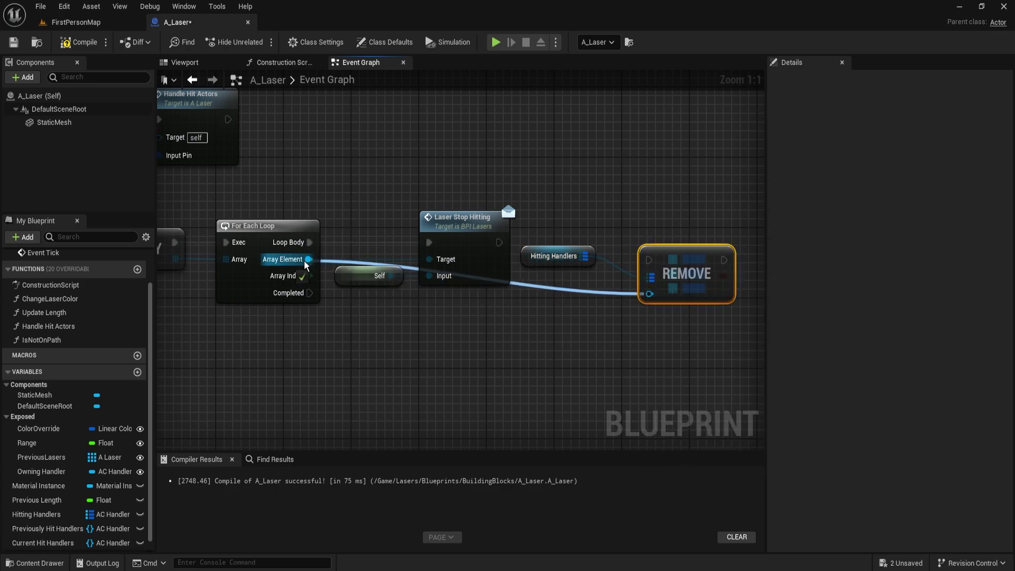
right_drag(174, 259, 414, 265)
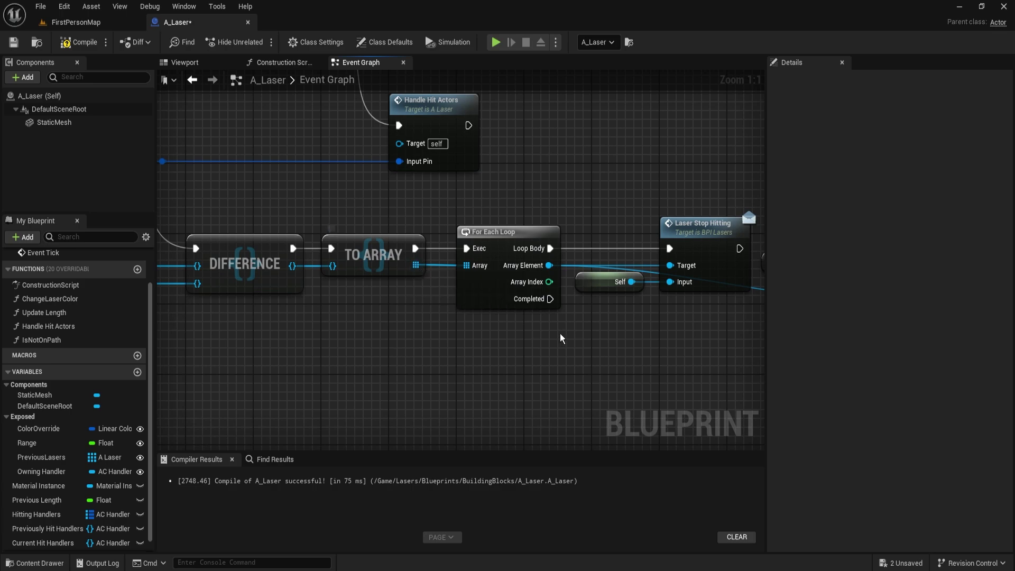
right_drag(560, 338, 367, 323)
drag(622, 238, 546, 233)
drag(709, 264, 708, 247)
Add two reroute points on the Array Element wire to Remove and route it below the Self, Laser Stop Hitting and Hitting Handlers nodes.
click(642, 279)
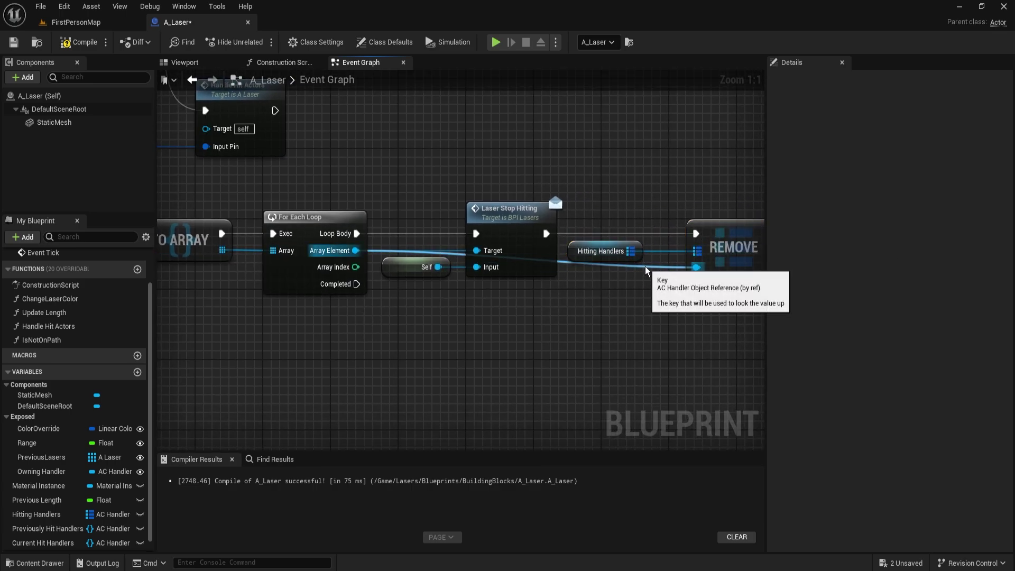
double_click(646, 266)
drag(646, 266, 408, 295)
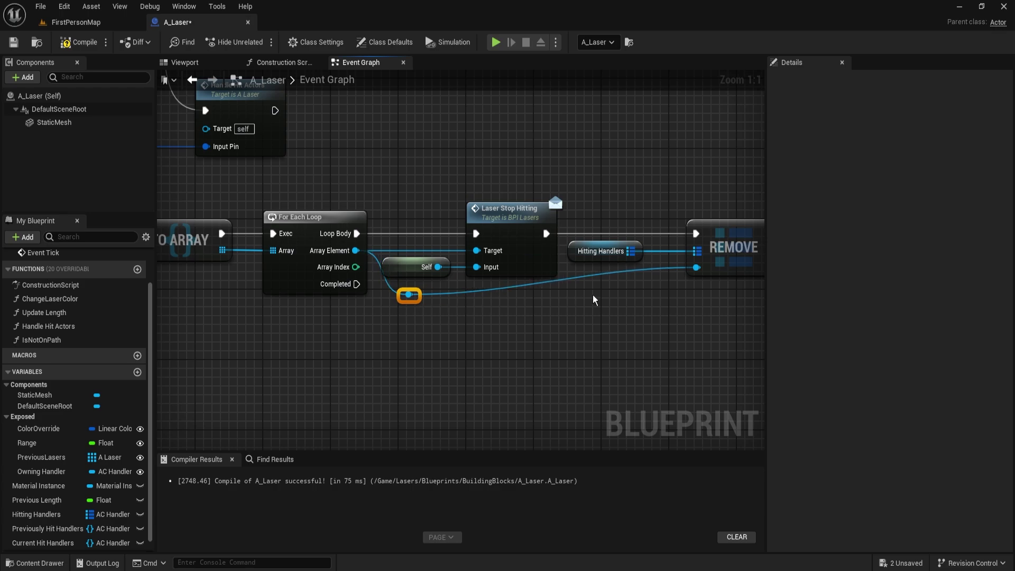
double_click(613, 278)
drag(613, 278, 668, 307)
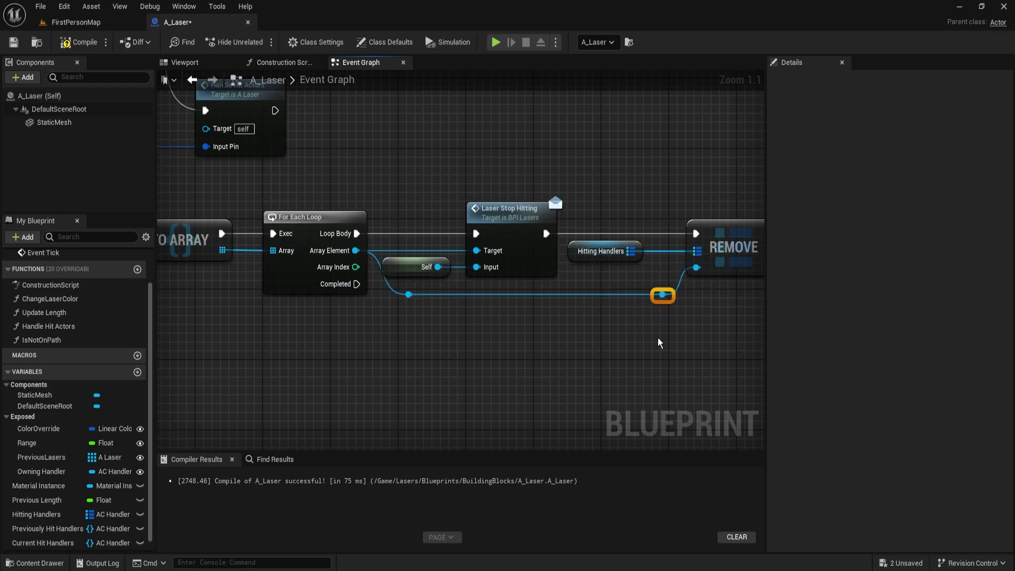
Place a Previously Hit Handlers setter below the second For Each Loop, executed from the loop's Completed output.
right_drag(492, 352, 540, 332)
right_drag(435, 336, 416, 276)
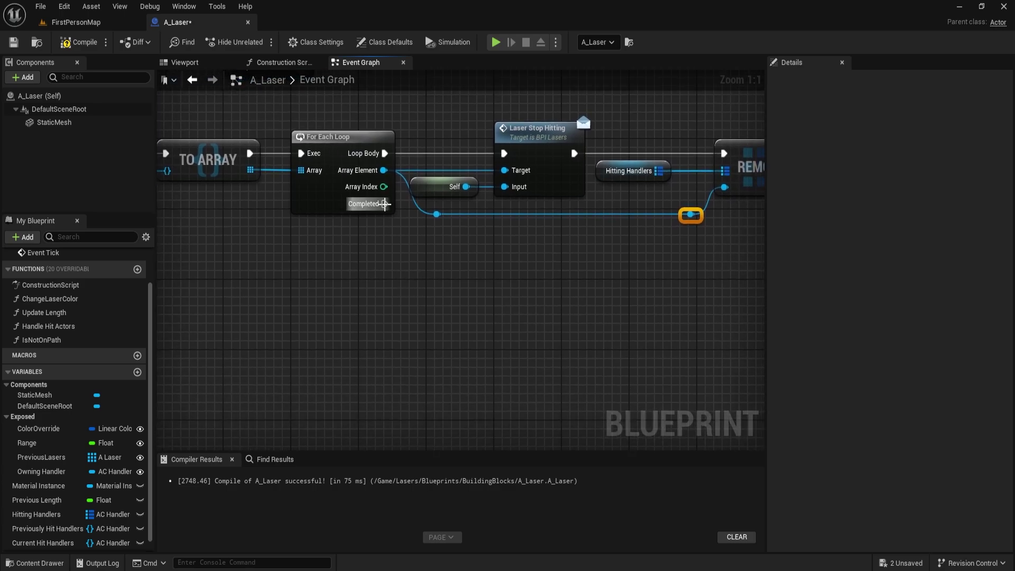
drag(385, 205, 417, 341)
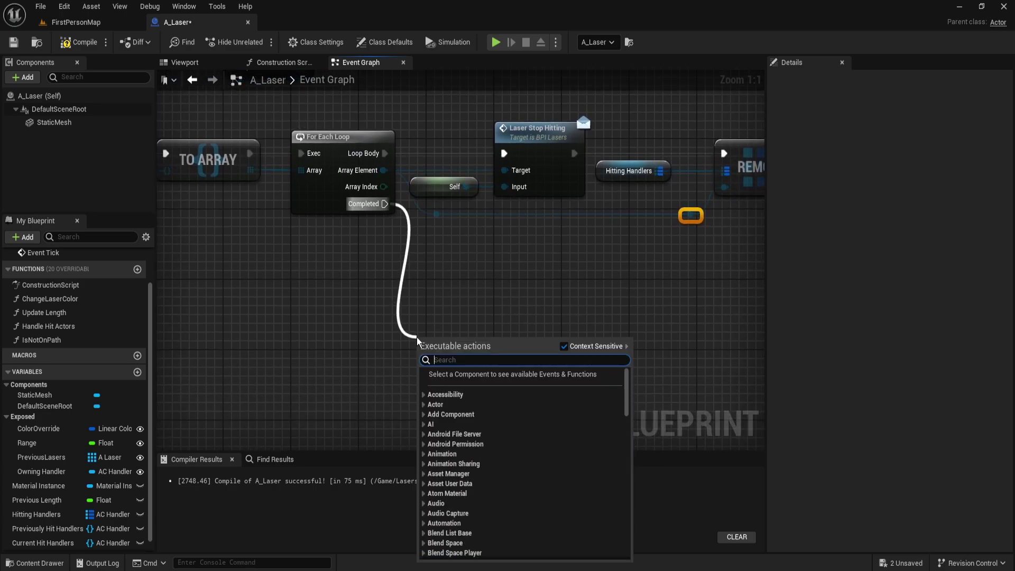
key(Escape)
right_drag(386, 340, 357, 322)
drag(48, 529, 357, 186)
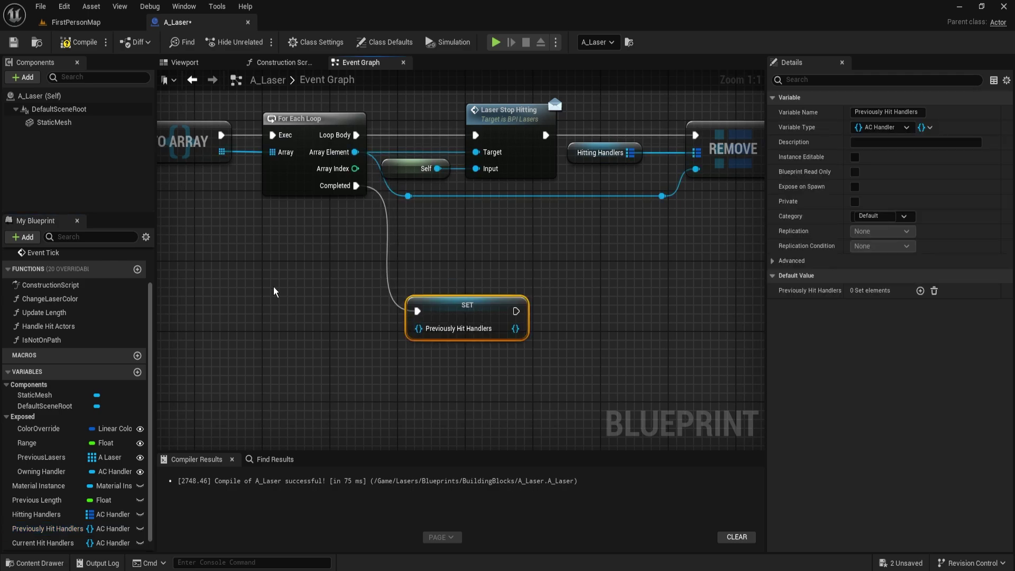
Feed a Current Hit Handlers getter into the Previously Hit Handlers setter and straighten the connection.
drag(42, 543, 415, 332)
drag(429, 357, 365, 313)
key(q)
drag(458, 331, 464, 354)
click(632, 370)
right_drag(640, 371, 536, 367)
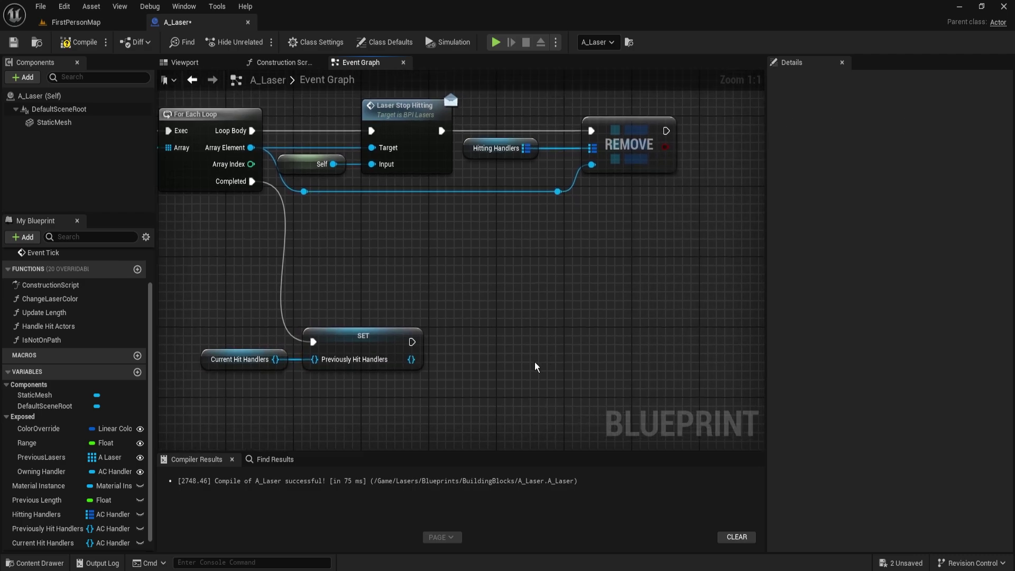
Add a Clear node for a copied Current Hit Handlers getter after the setter, straighten its wires, and compile the blueprint.
click(239, 360)
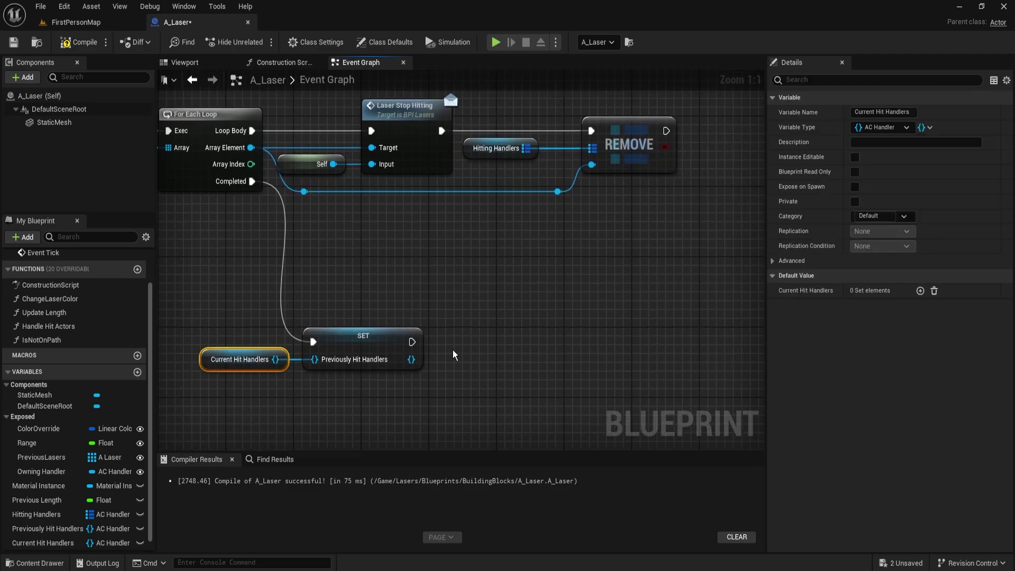
key(ctrl+c)
key(ctrl+v)
drag(530, 356, 412, 342)
text(cl)
key(Return)
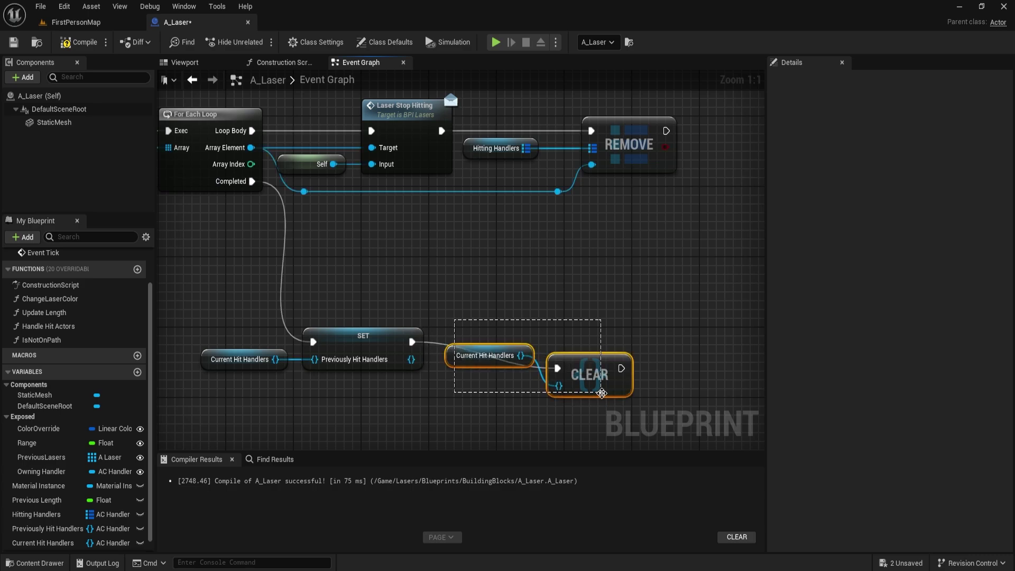
key(q)
click(516, 302)
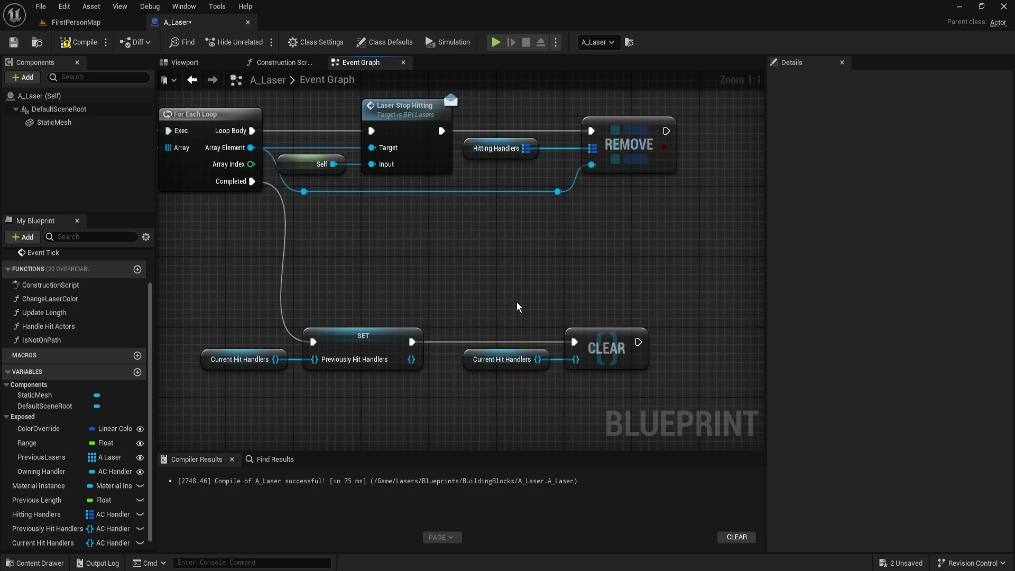
click(62, 47)
Review the Event Graph flow from the hit-result loop through Update Length, Handle Hit Actors, and the Difference and removal chain.
scroll(413, 259, down, 3)
right_drag(284, 255, 492, 354)
scroll(414, 260, down, 1)
drag(587, 150, 665, 230)
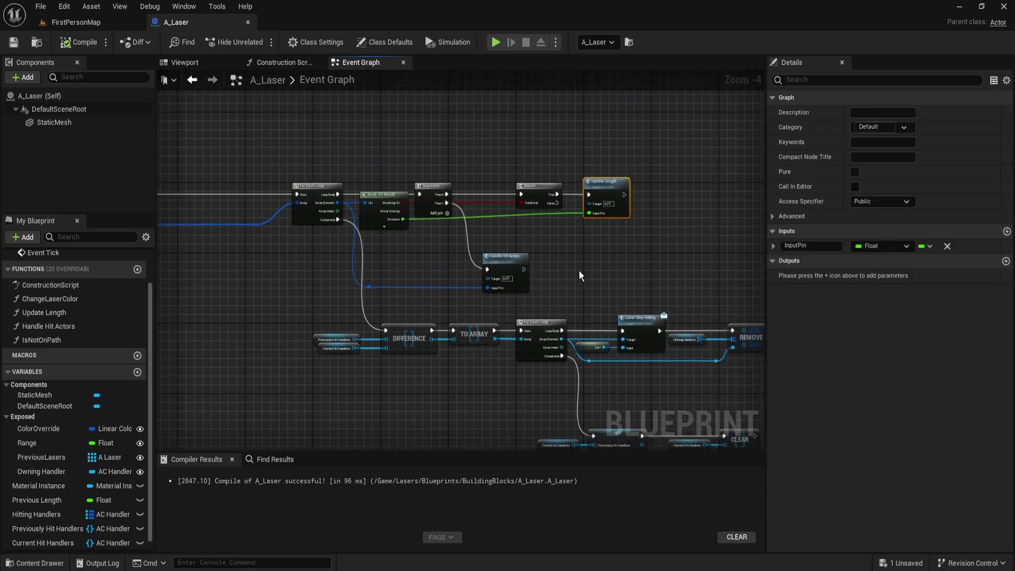
drag(435, 238, 573, 307)
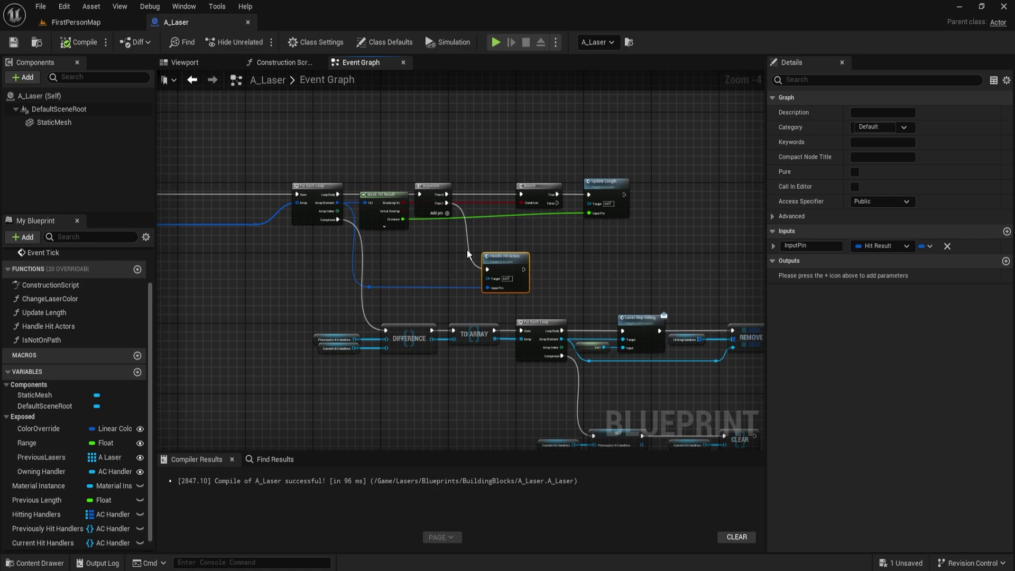
drag(476, 251, 541, 303)
right_drag(565, 306, 538, 288)
mouse_move(449, 228)
mouse_down()
mouse_move(538, 288)
mouse_move(522, 289)
mouse_move(443, 223)
mouse_up()
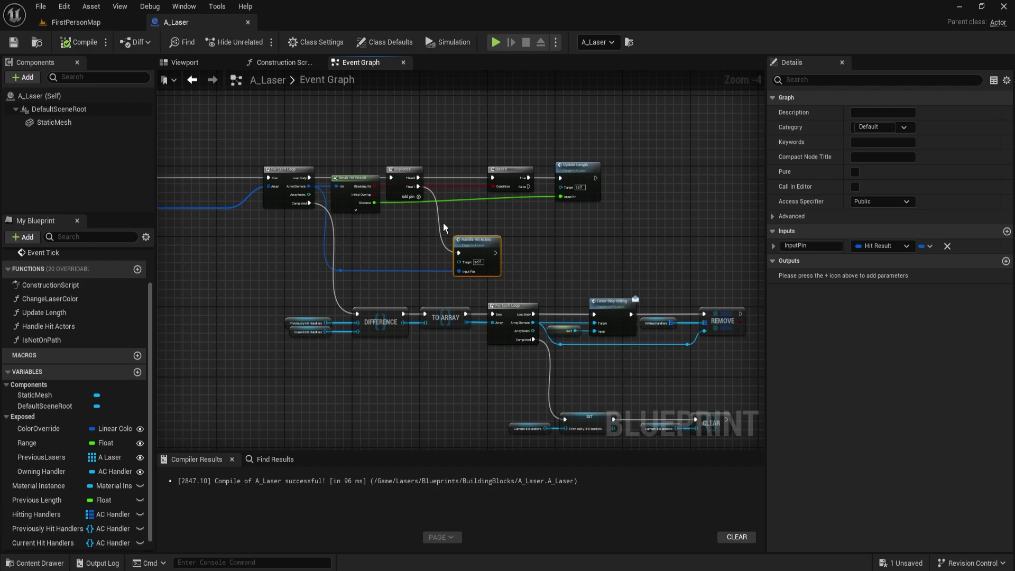
right_drag(406, 351, 383, 339)
click(250, 281)
drag(249, 281, 458, 361)
drag(458, 282, 716, 360)
right_drag(716, 360, 582, 355)
click(542, 275)
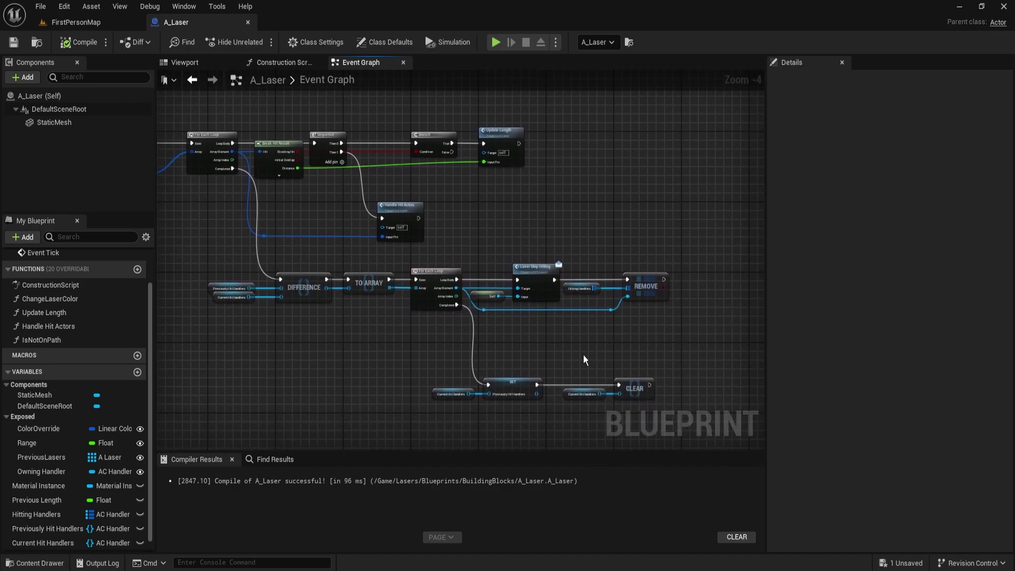
right_drag(547, 247, 550, 238)
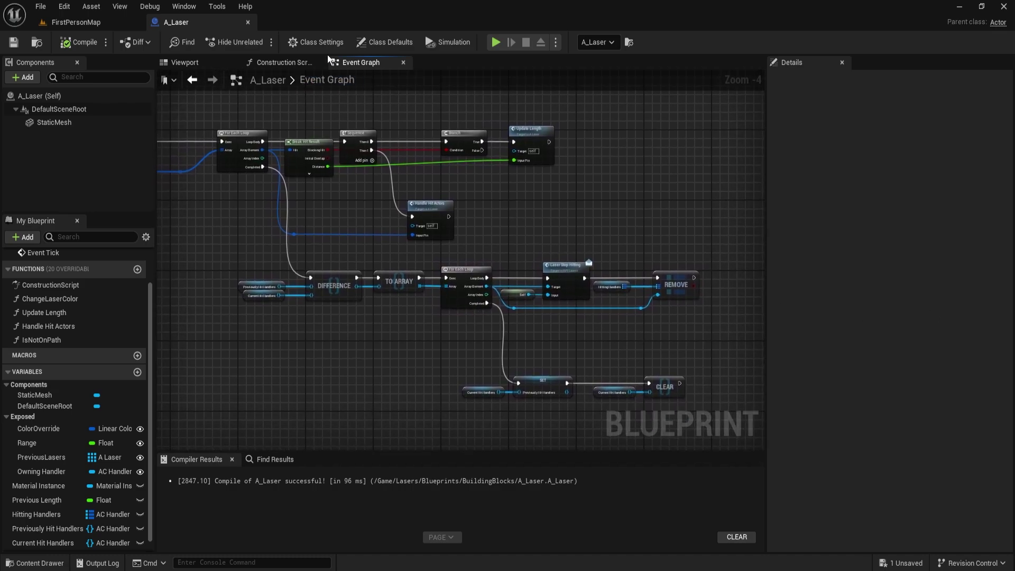
Add BPI_Lasers to the implemented interfaces in the laser blueprint's class settings.
click(337, 42)
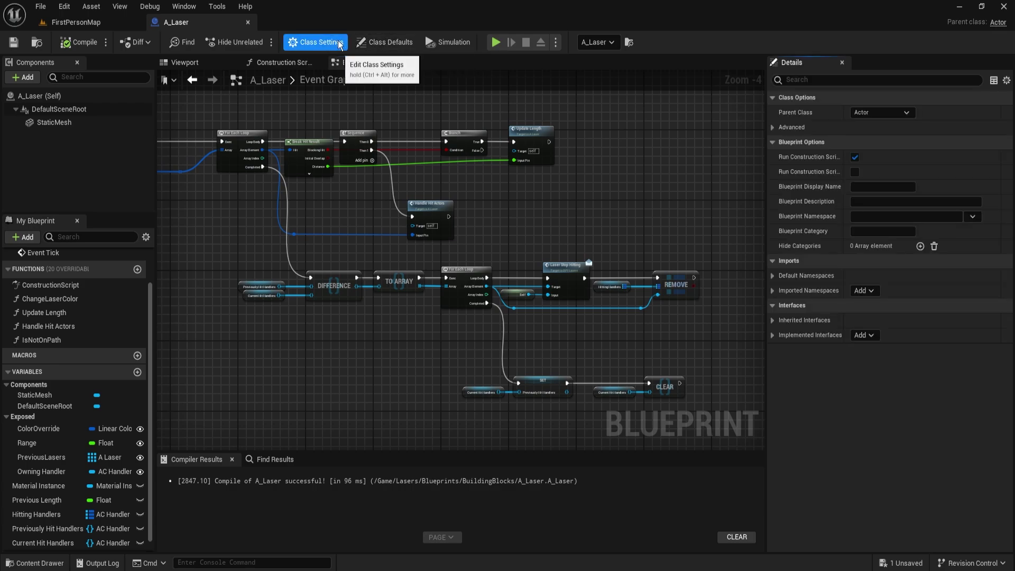
click(864, 335)
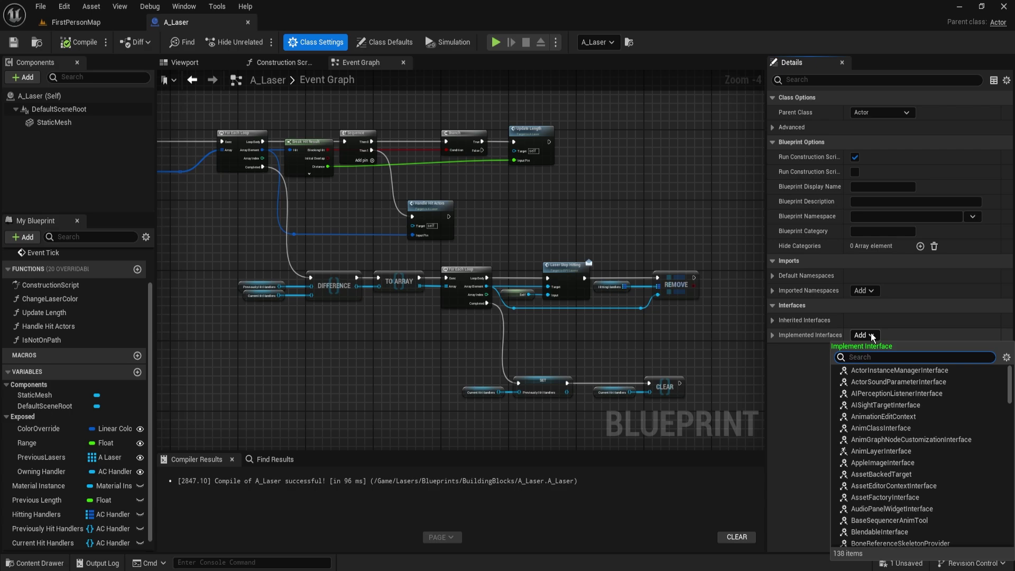
text(l)
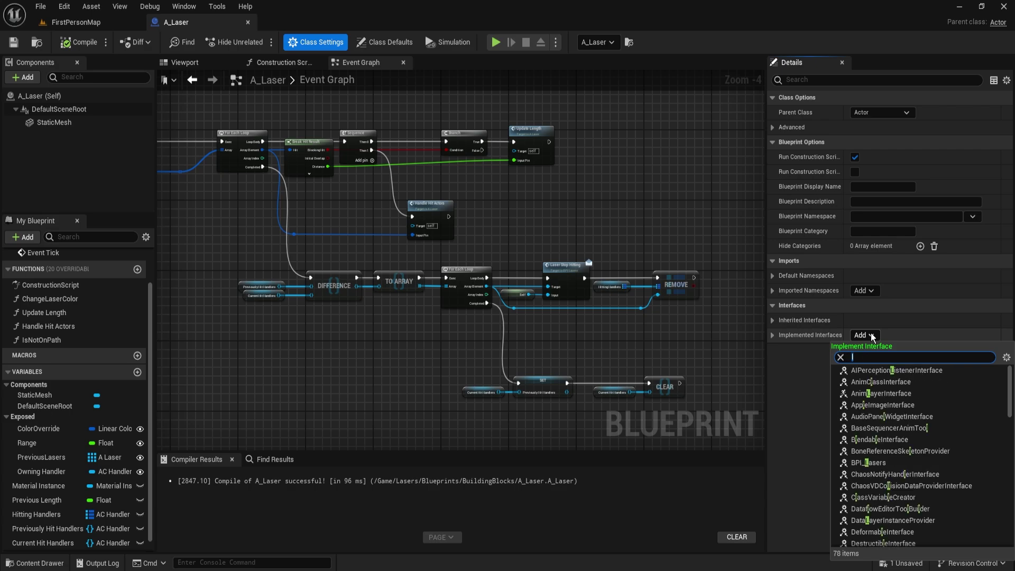
key(BackSpace)
text(bpi_)
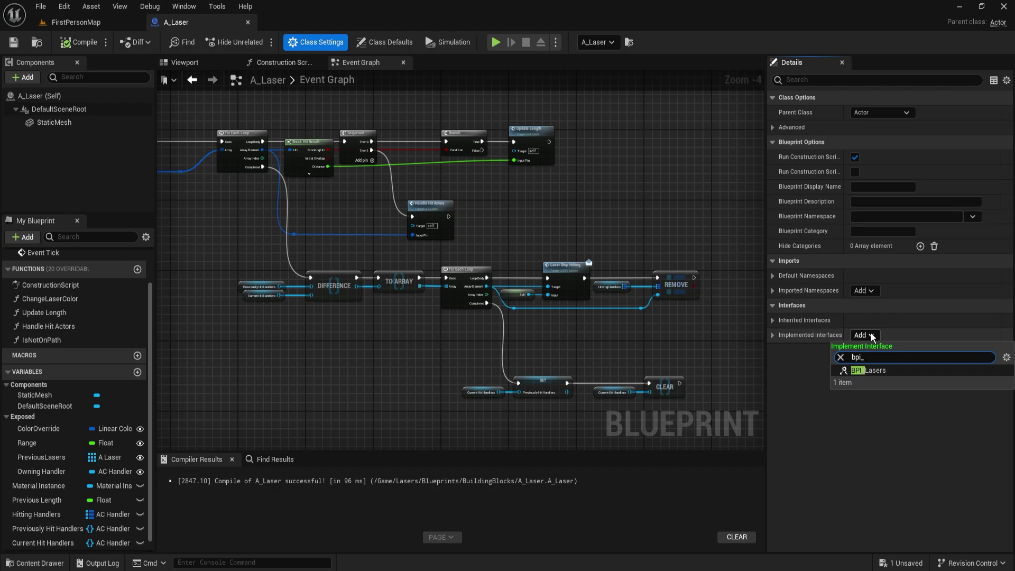
click(893, 371)
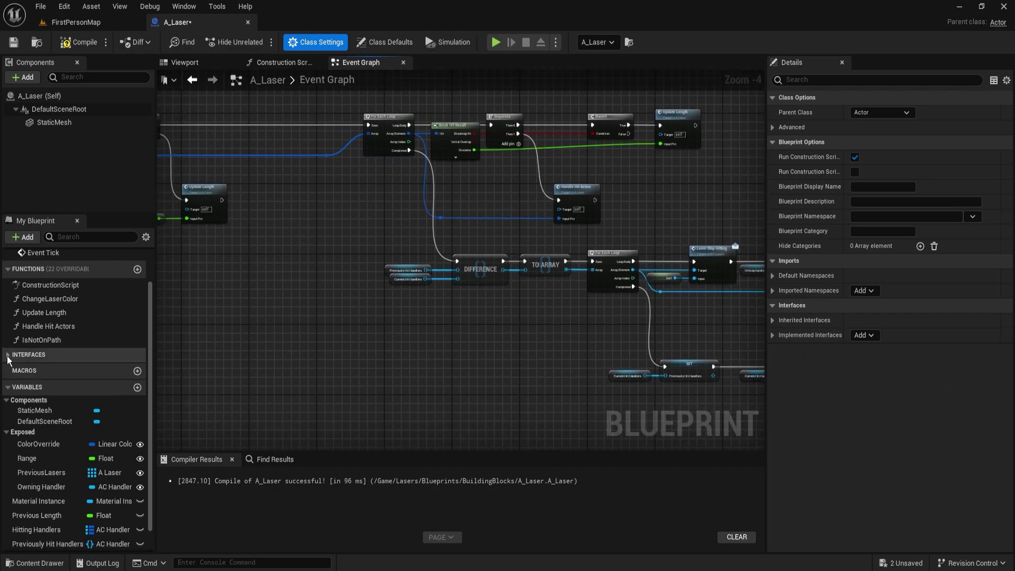
Compile the blueprint and implement the Laser Stop Hitting interface function as an event in an empty area of the Event Graph.
click(8, 356)
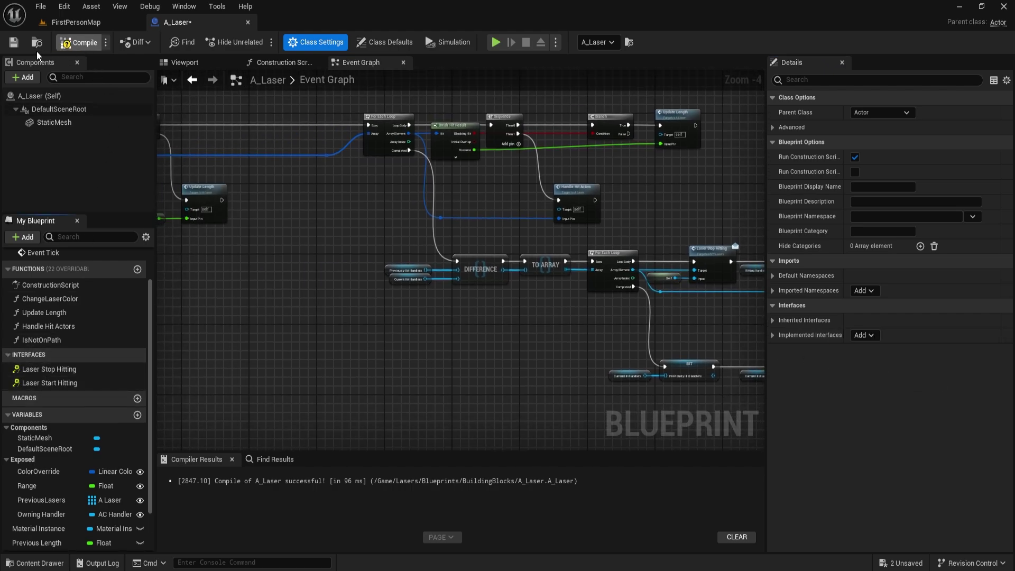
scroll(471, 256, up, 2)
scroll(539, 286, down, 6)
scroll(389, 326, up, 3)
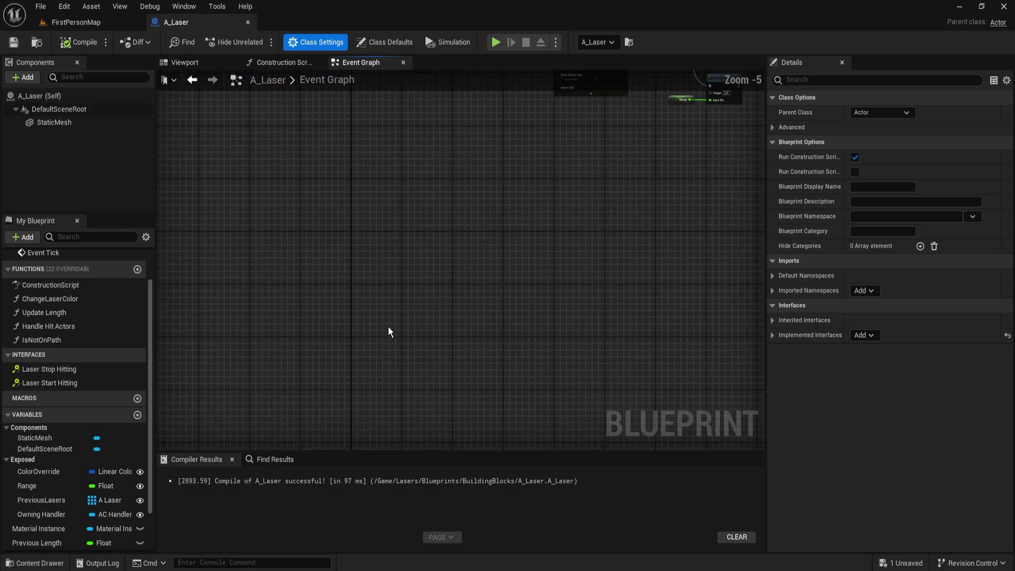
scroll(383, 317, up, 1)
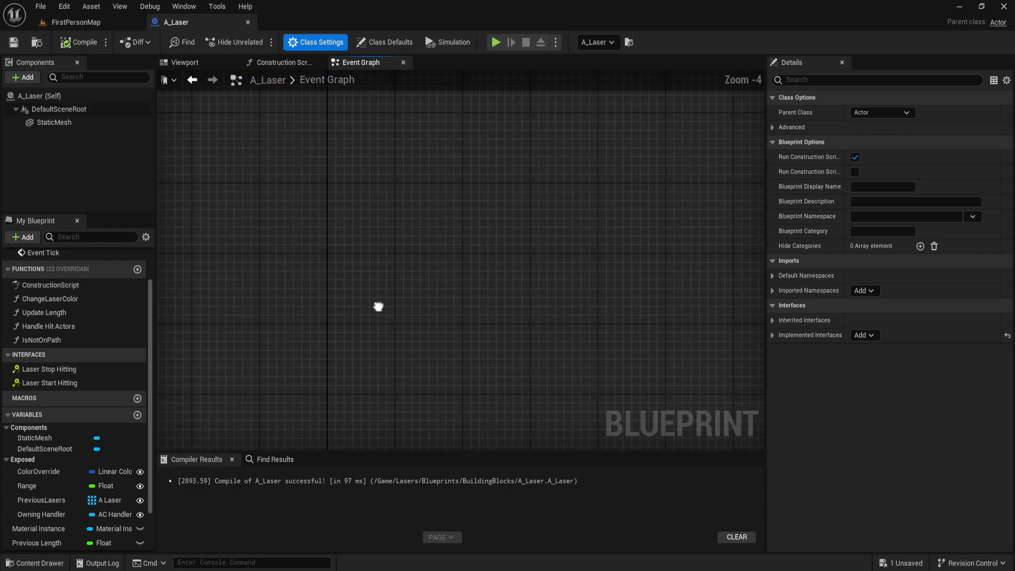
double_click(70, 369)
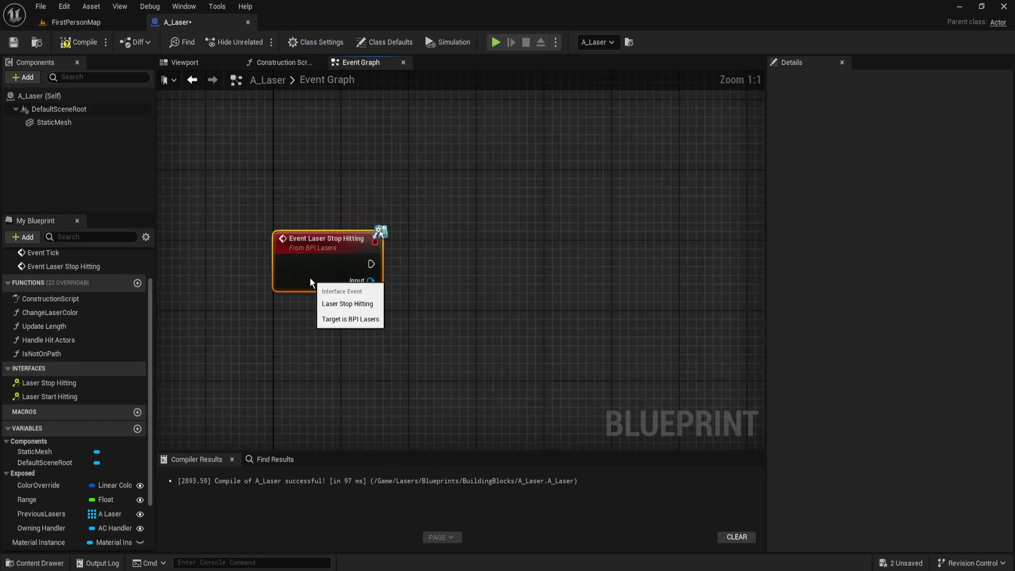
right_drag(424, 290, 392, 306)
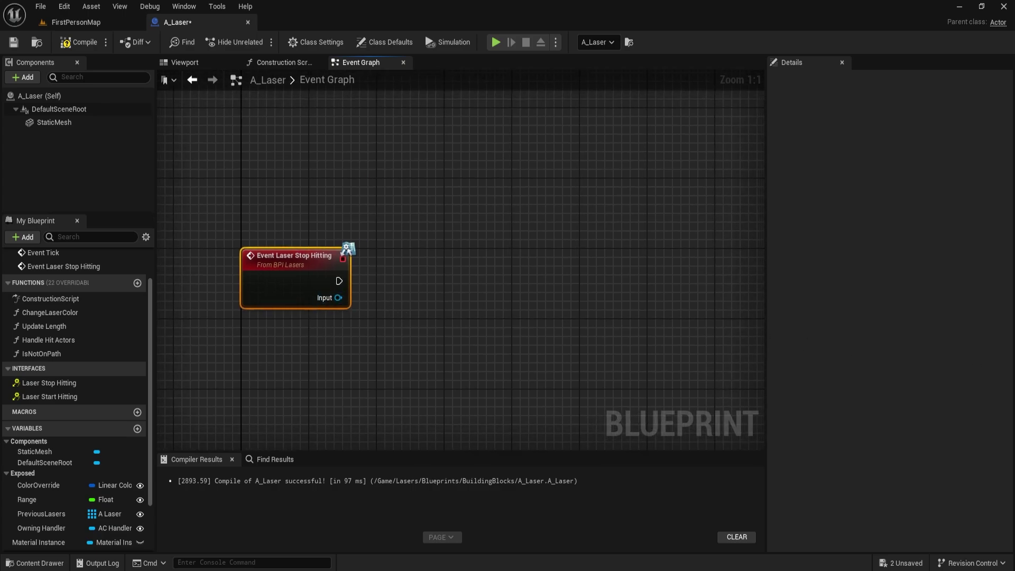
Place a Sequence node beside the Laser Stop Hitting event.
right_drag(576, 341, 407, 325)
key(s)
click(287, 237)
right_drag(287, 237, 456, 267)
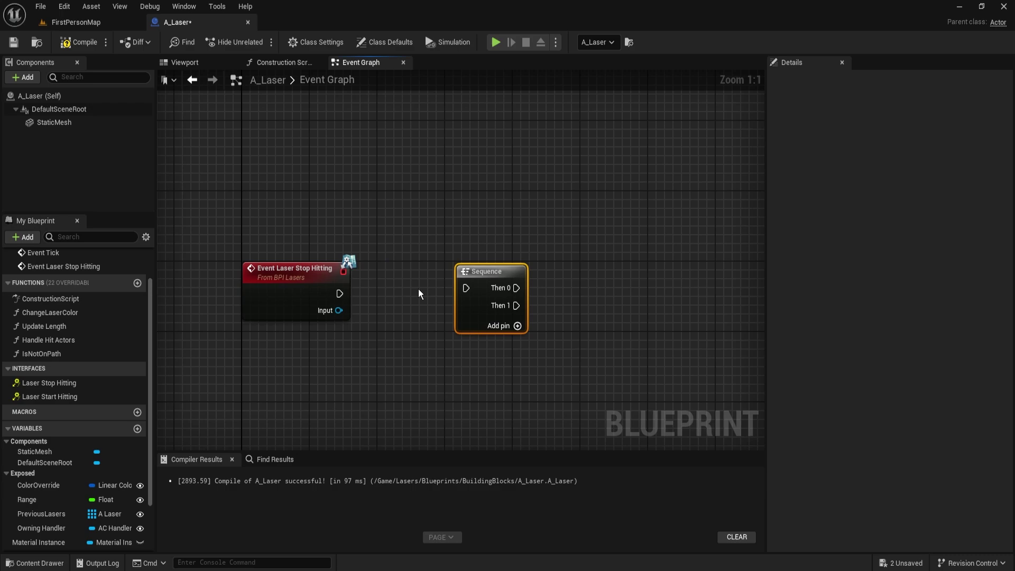
Connect the Laser Stop Hitting event to the Sequence node and run a Destroy Actor node from its Then 1 output.
drag(466, 288, 339, 294)
drag(480, 309, 559, 415)
text(destroy act)
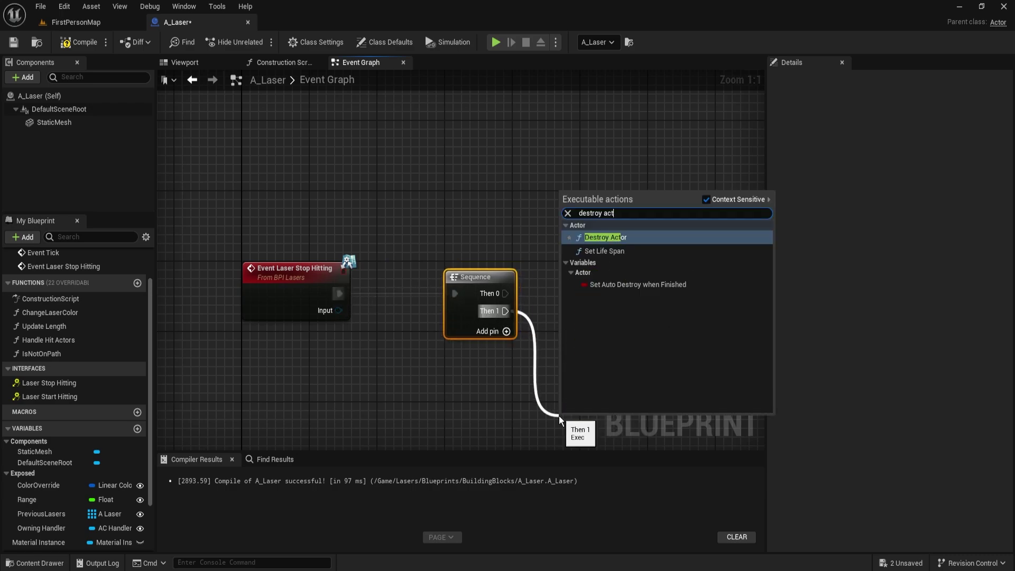
key(Return)
right_drag(605, 426, 536, 325)
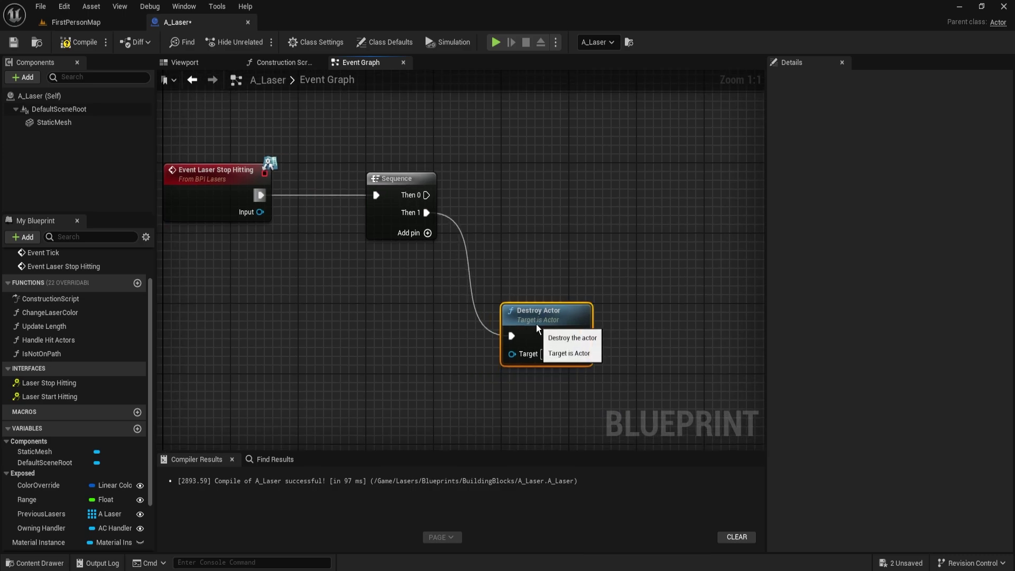
Convert the Previously Hit Handlers set with a To Array node, run it from the Sequence's Then 0 output, and straighten the connections.
right_drag(601, 259, 566, 264)
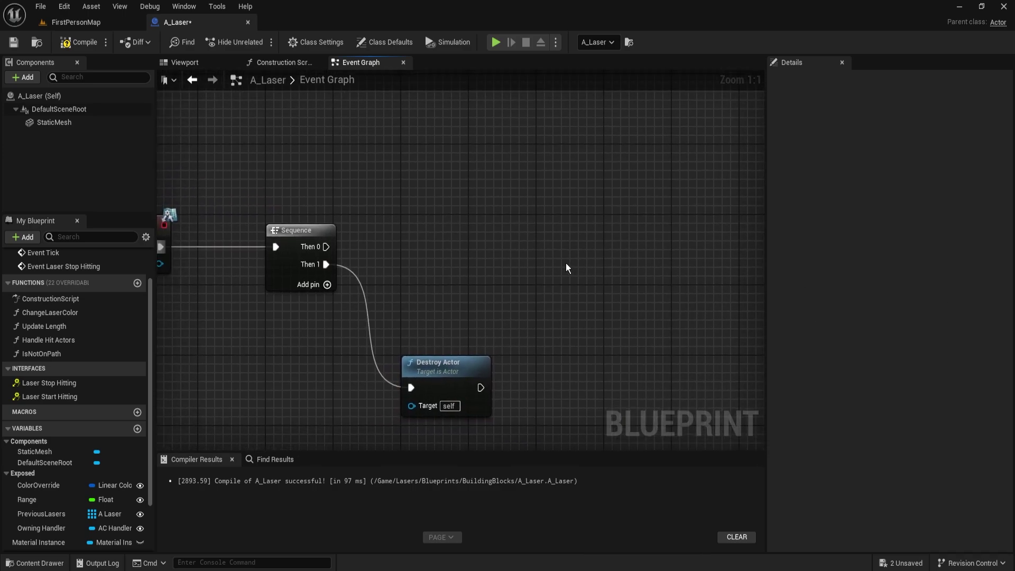
scroll(150, 461, down, 3)
drag(51, 514, 419, 264)
drag(511, 270, 535, 266)
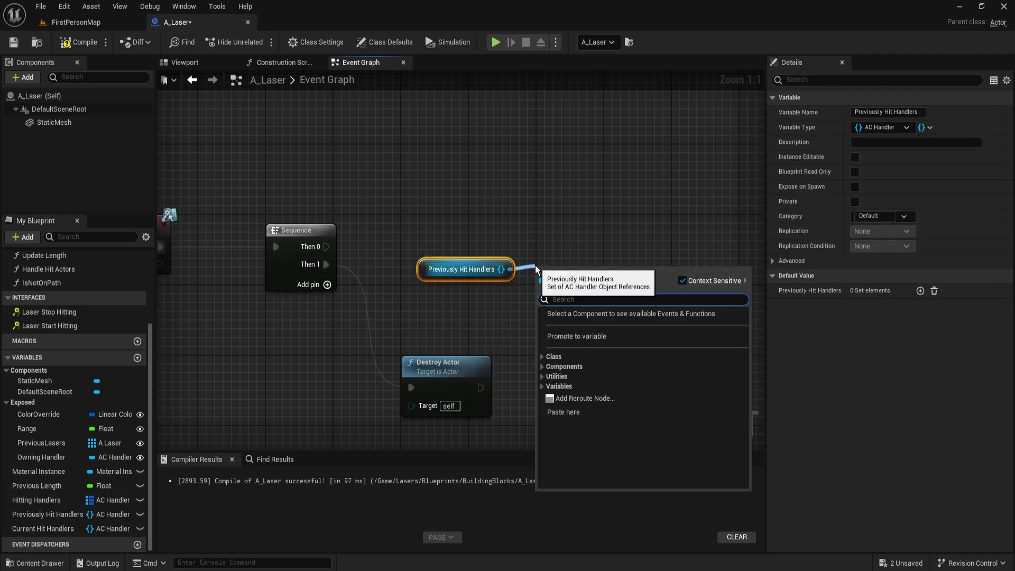
text(to a)
key(Return)
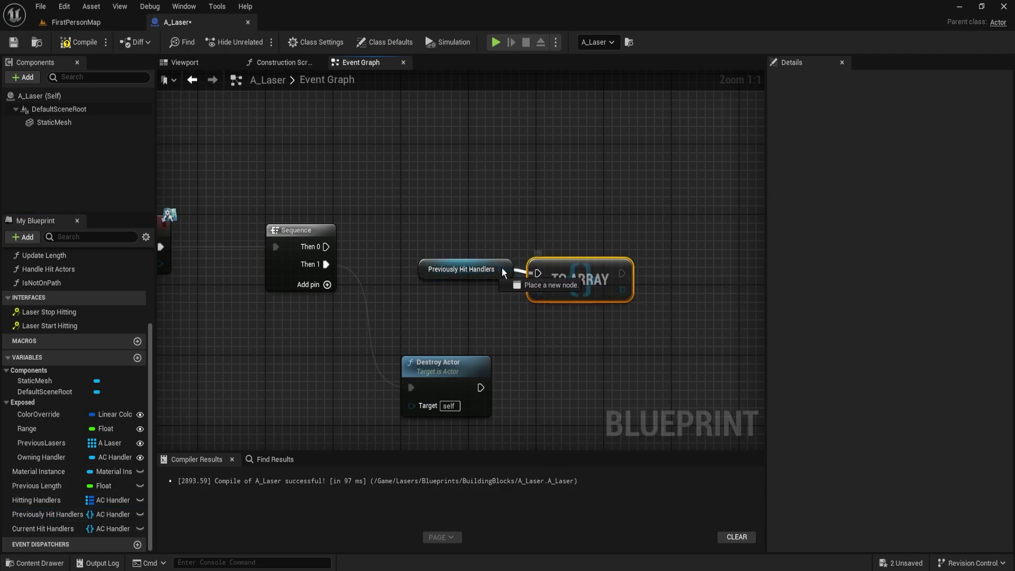
drag(384, 239, 565, 282)
drag(564, 283, 574, 262)
key(q)
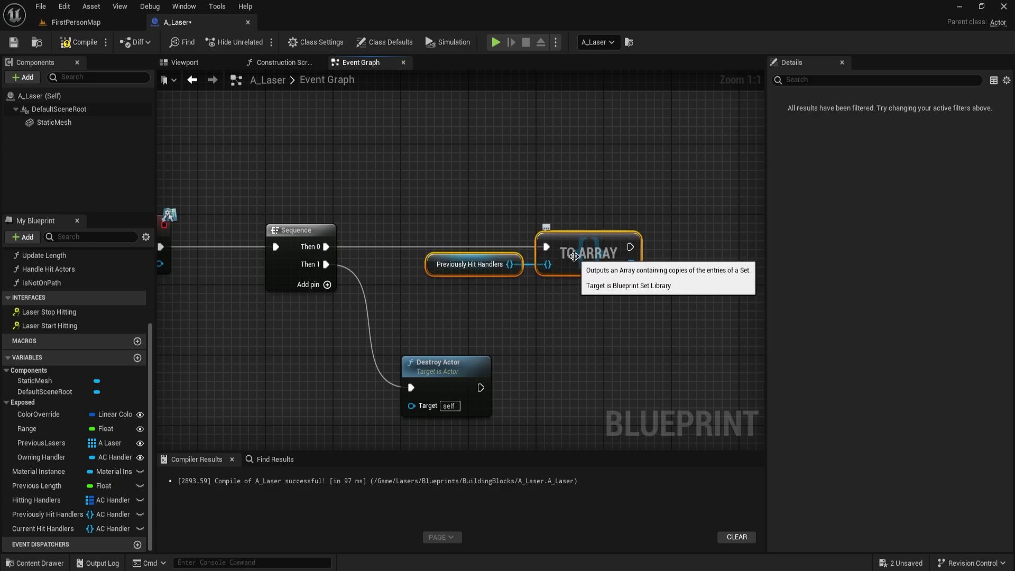
Add a For Each Loop after the To Array node, feed it the converted array, and align it.
right_drag(673, 296, 479, 325)
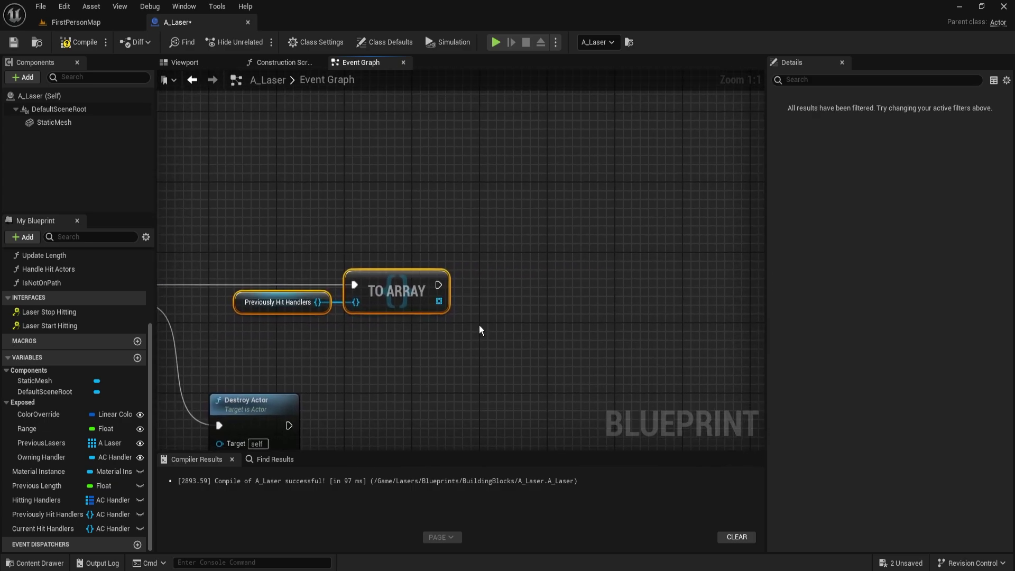
click(492, 270)
drag(507, 290, 509, 311)
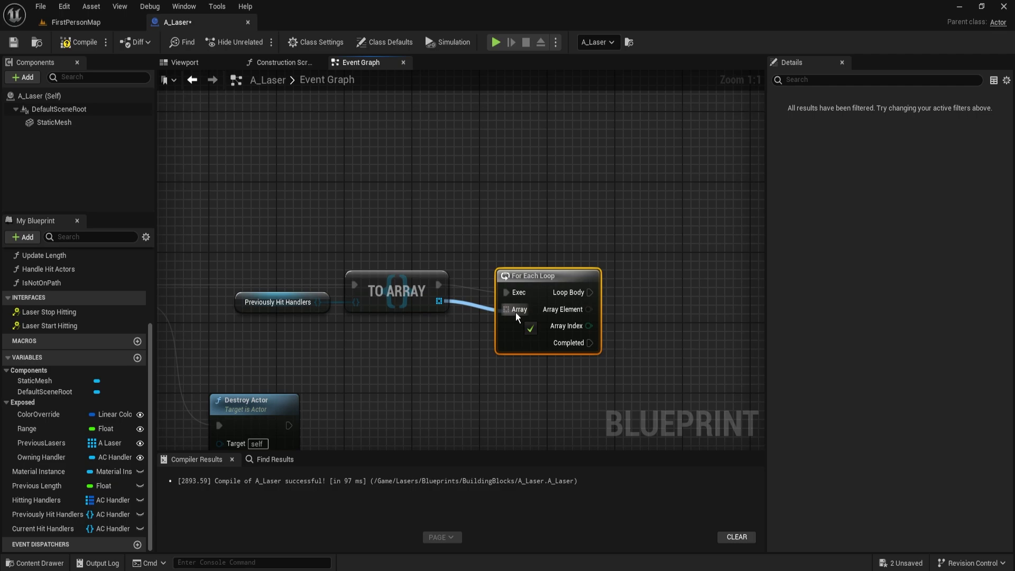
key(q)
click(644, 319)
Call the Laser Stop Hitting message on the loop's Array Element, run it from Loop Body, and place it beside the loop.
right_drag(644, 320, 627, 325)
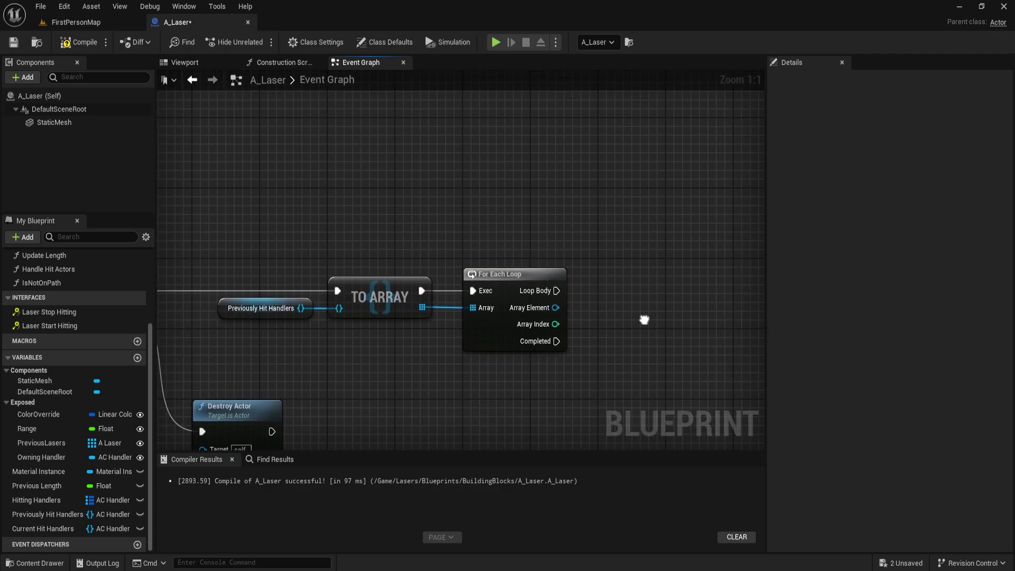
drag(556, 309, 602, 309)
text(stop)
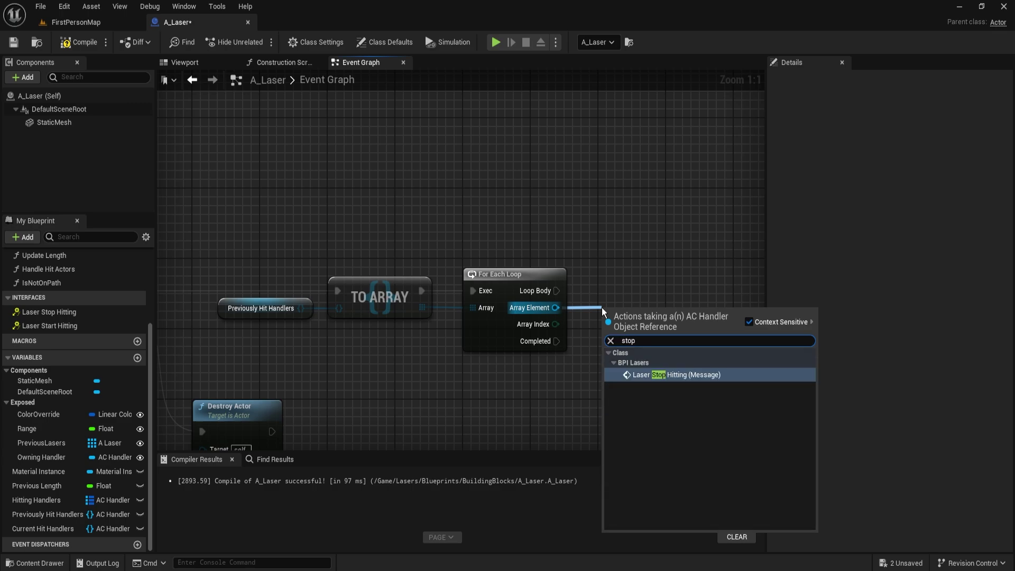
key(Return)
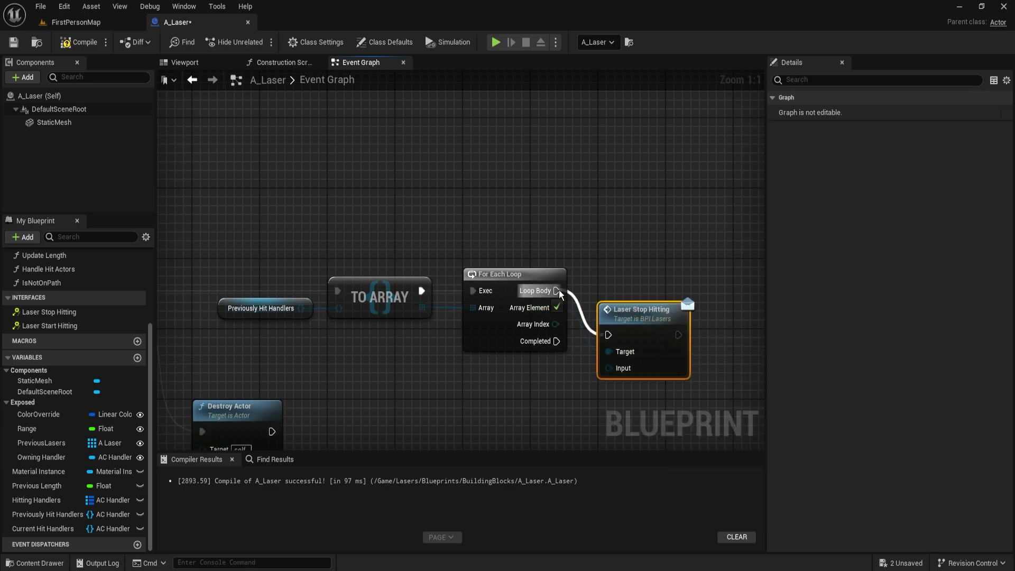
drag(635, 313, 702, 269)
Feed a Self reference into the Laser Stop Hitting message's Input and align both nodes with the loop.
drag(677, 324, 594, 316)
text(self)
key(Return)
drag(594, 253, 708, 317)
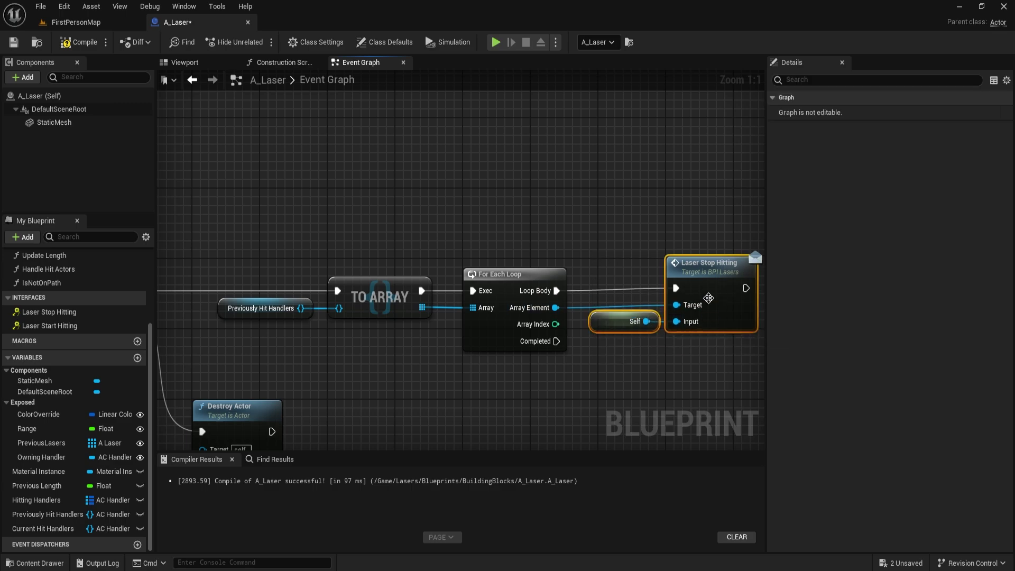
key(q)
Review the finished Laser Stop Hitting event chain, and compile and save the laser blueprint.
right_drag(506, 245, 904, 261)
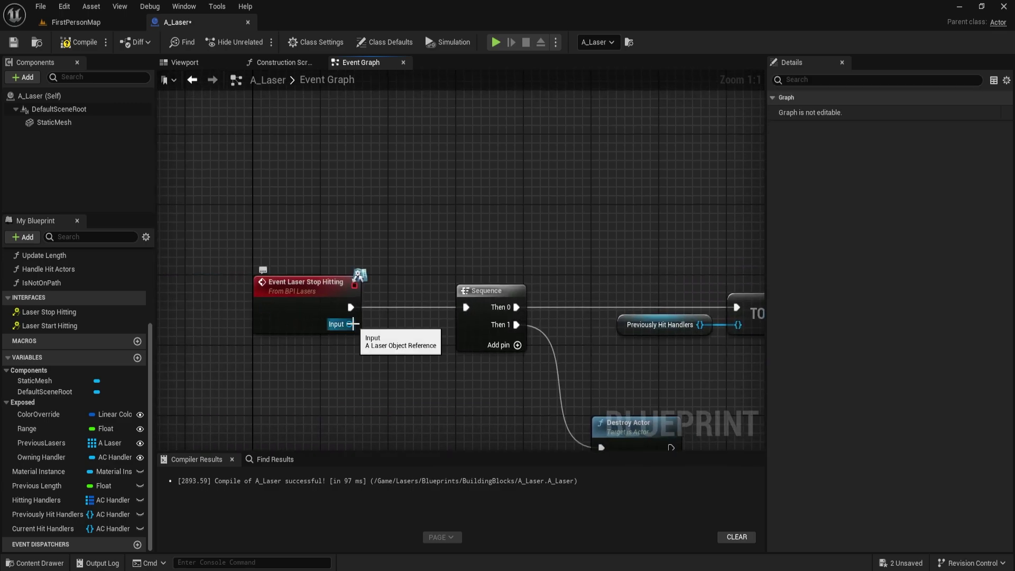
right_drag(563, 377, 370, 376)
right_drag(507, 367, 284, 385)
right_drag(621, 415, 595, 422)
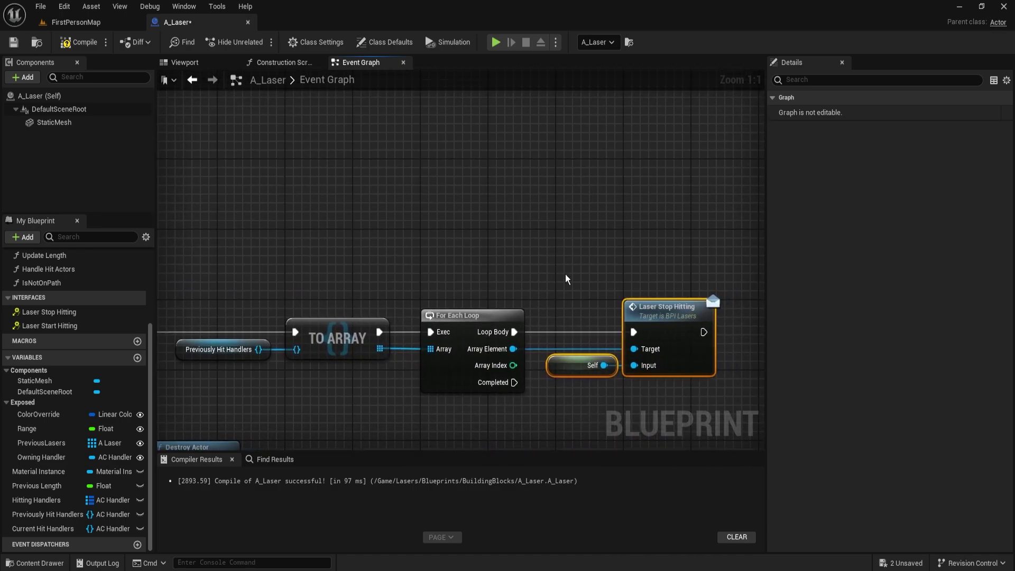
click(74, 43)
click(9, 42)
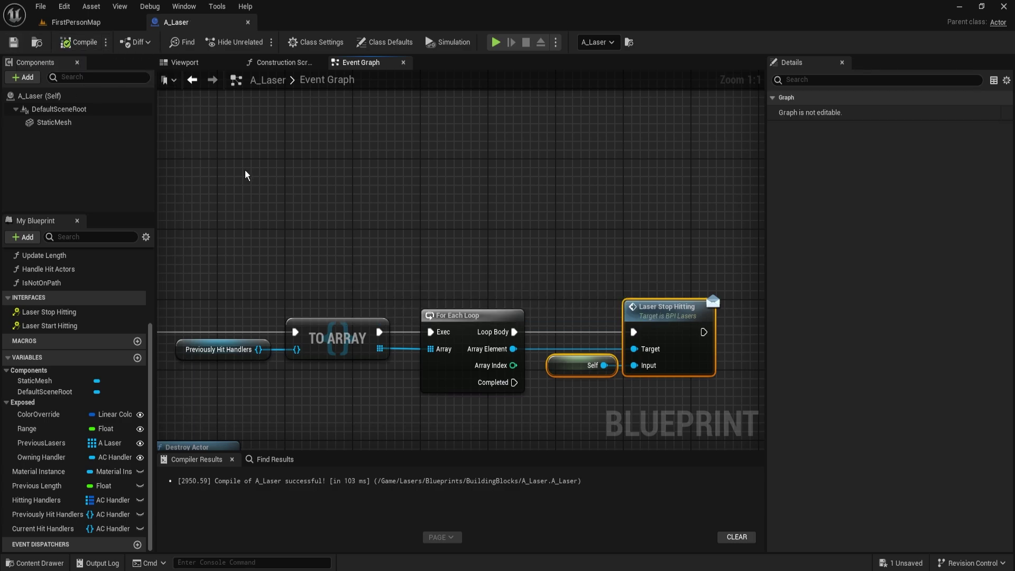
scroll(360, 191, down, 4)
right_drag(395, 226, 410, 227)
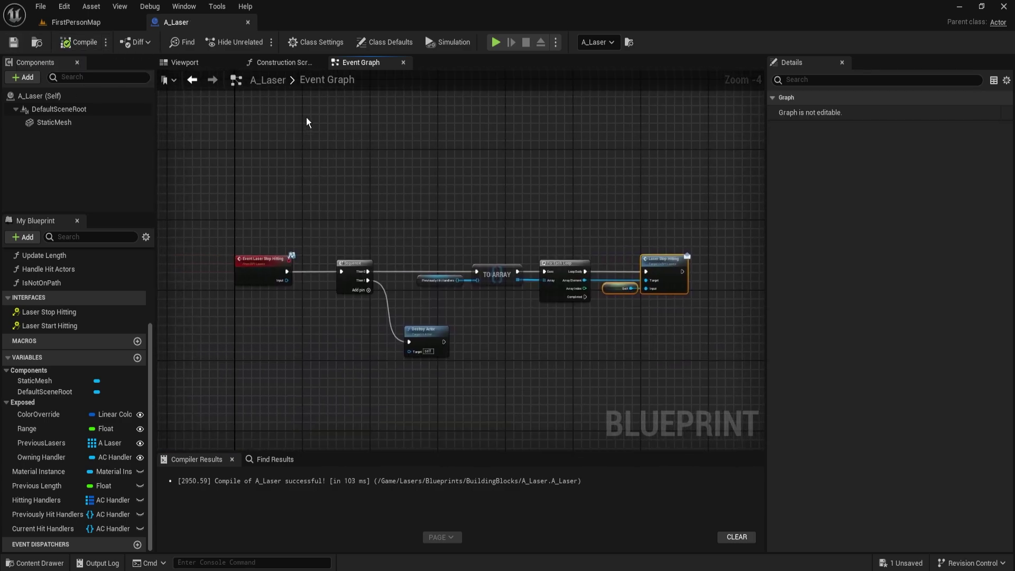